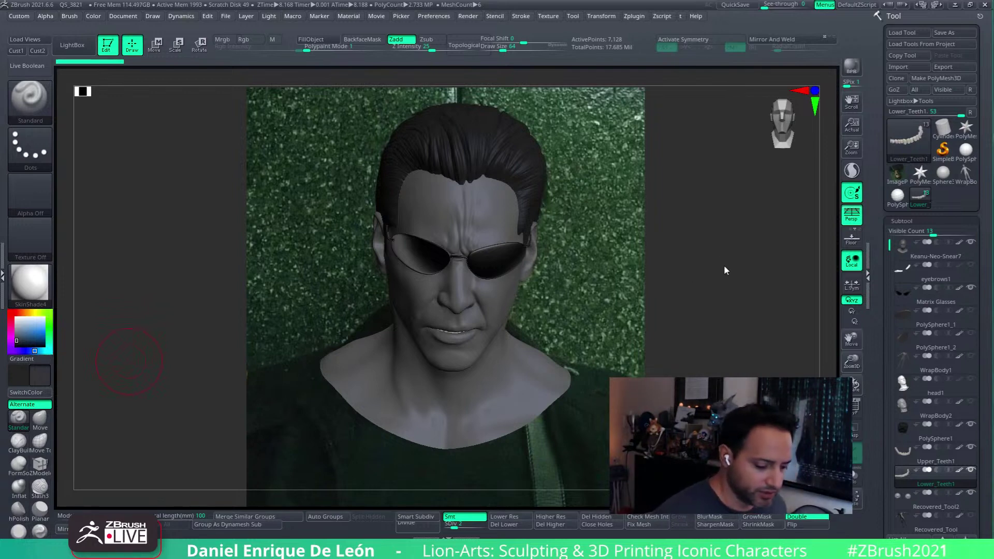
# - Make the head mesh subtool active instead of the lower teeth
pyautogui.moveTo(725, 269); pyautogui.dragTo(713, 353)
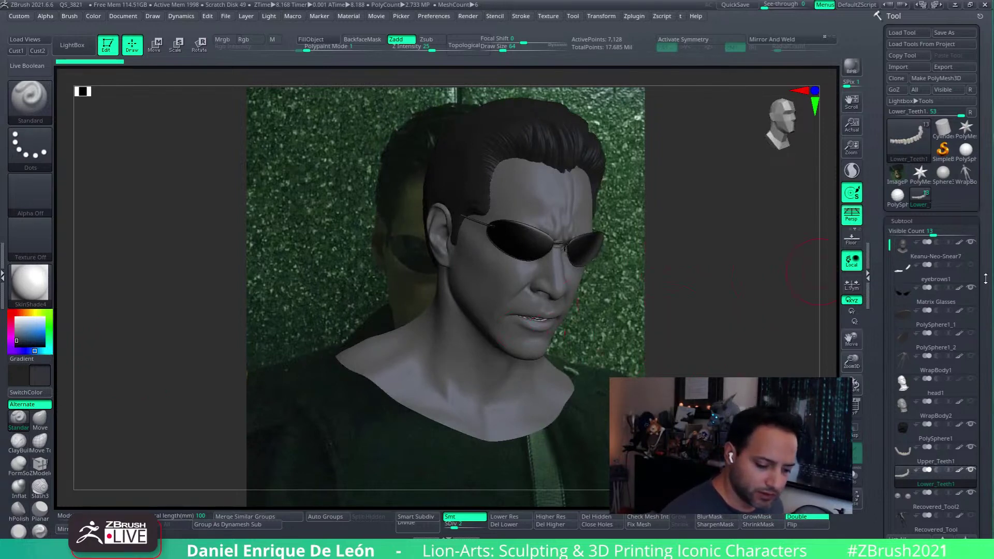
pyautogui.moveTo(983, 276); pyautogui.dragTo(982, 266)
pyautogui.moveTo(797, 311); pyautogui.dragTo(595, 362)
pyautogui.keyDown('alt'); pyautogui.click(592, 381); pyautogui.keyUp('alt')
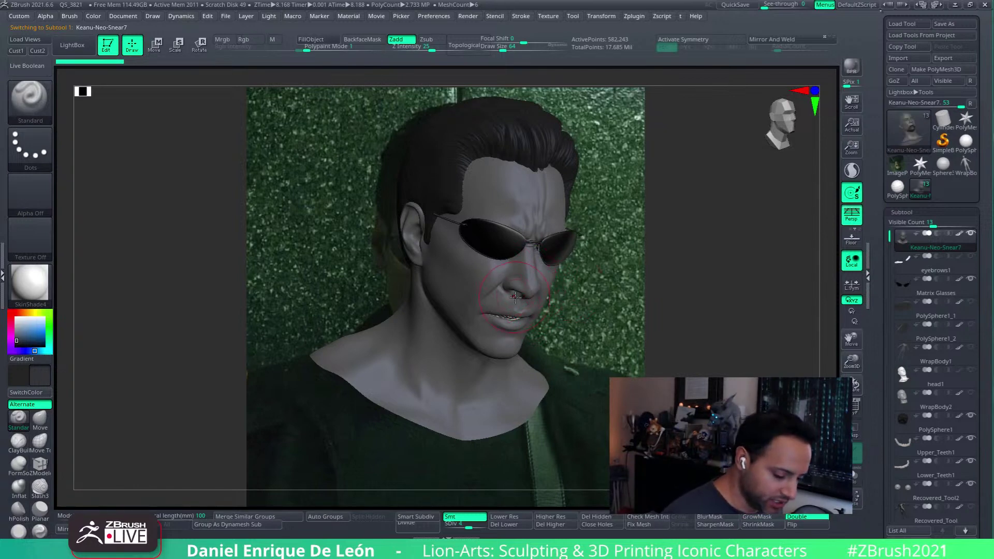
# - Examine the head's likeness, sunglasses and slightly open mouth from the front, both sides and above, comparing it with the reference photo
pyautogui.moveTo(567, 292); pyautogui.dragTo(546, 280)
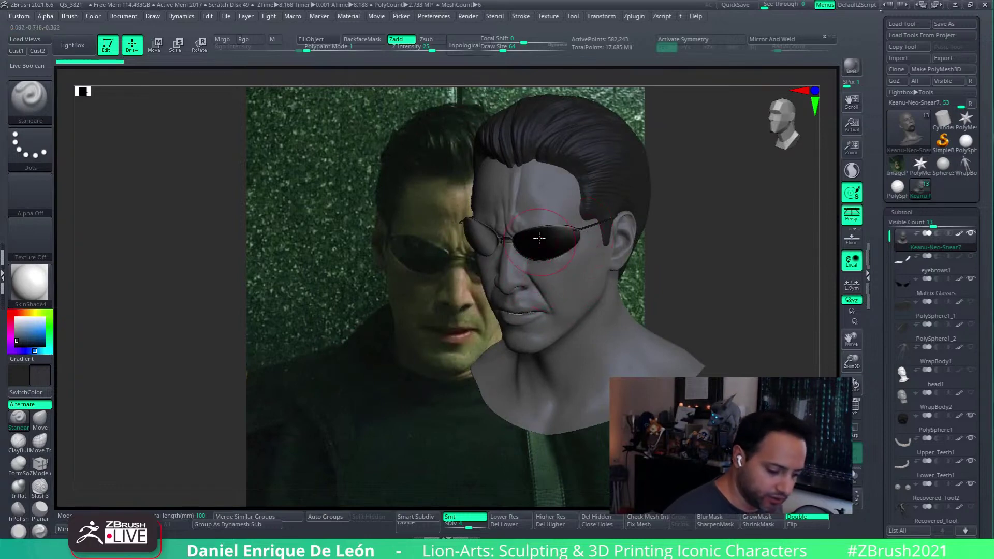
pyautogui.moveTo(539, 238); pyautogui.dragTo(606, 292, button='right')
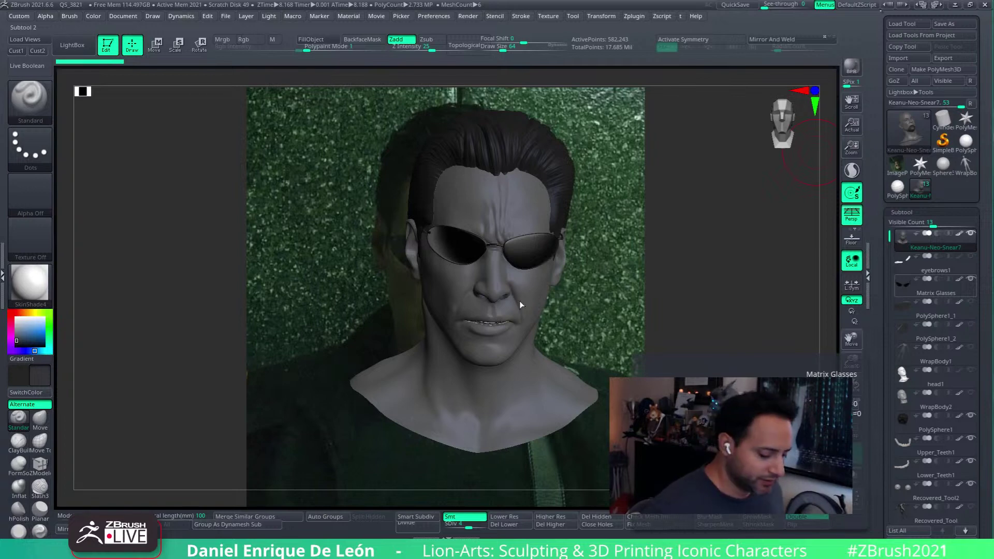
pyautogui.moveTo(746, 304); pyautogui.dragTo(849, 317)
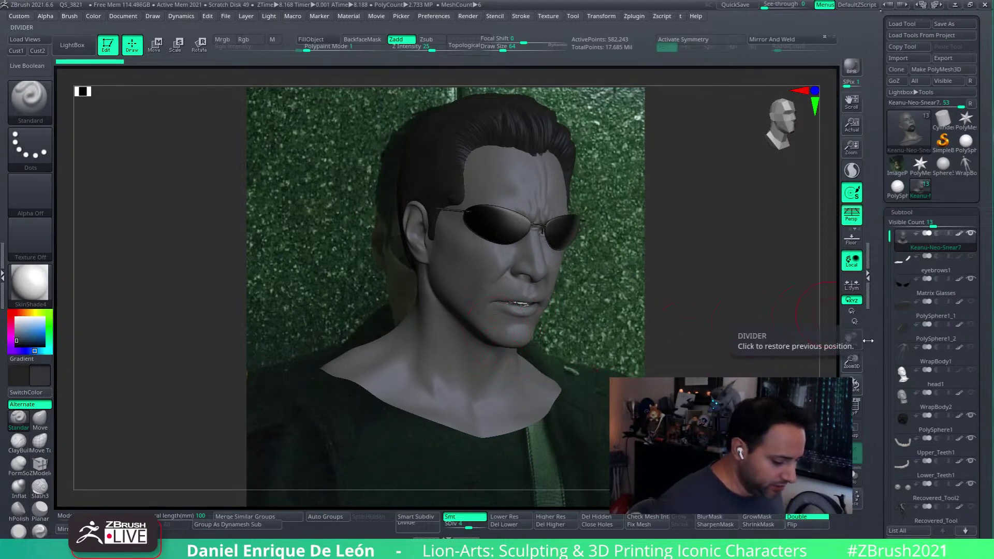
pyautogui.moveTo(657, 277); pyautogui.dragTo(562, 294)
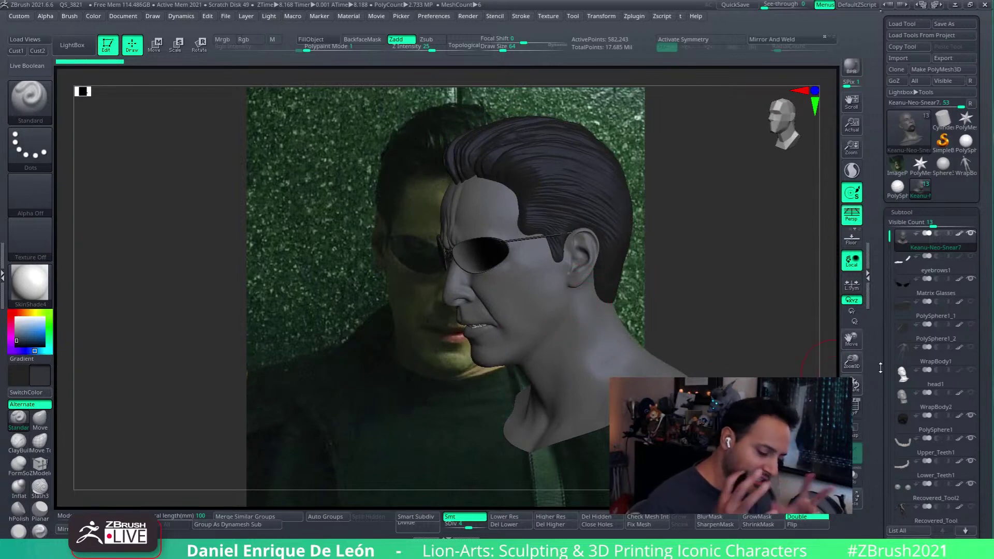
pyautogui.moveTo(535, 286); pyautogui.dragTo(509, 311)
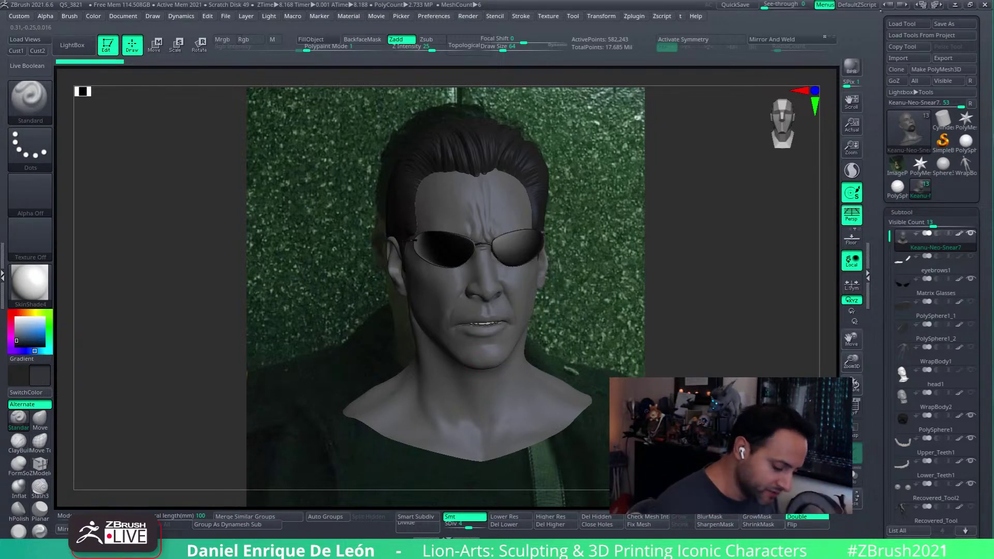
pyautogui.moveTo(504, 322); pyautogui.dragTo(552, 318)
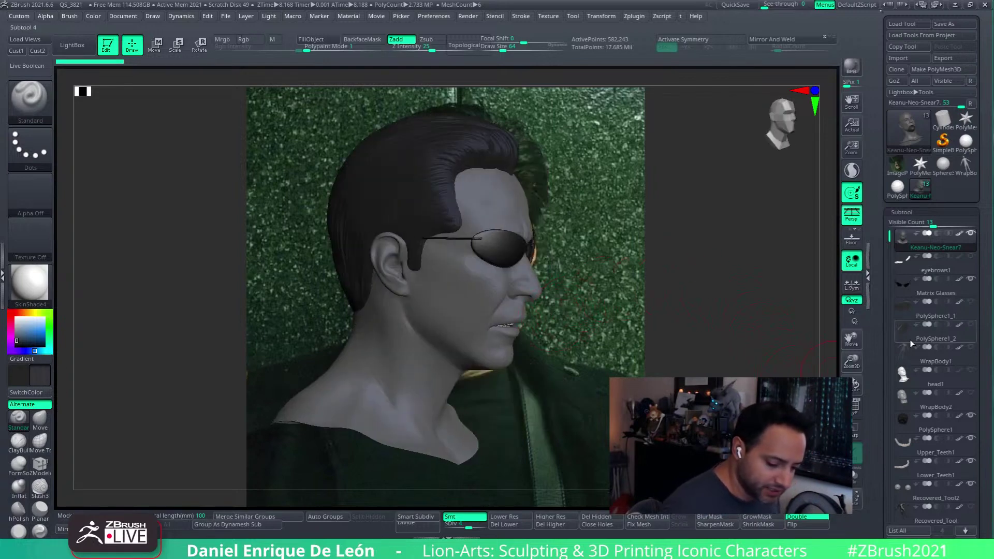
pyautogui.moveTo(594, 395)
pyautogui.mouseDown()
pyautogui.moveTo(550, 317)
pyautogui.moveTo(456, 326)
pyautogui.moveTo(542, 348)
pyautogui.moveTo(427, 222)
pyautogui.mouseUp()
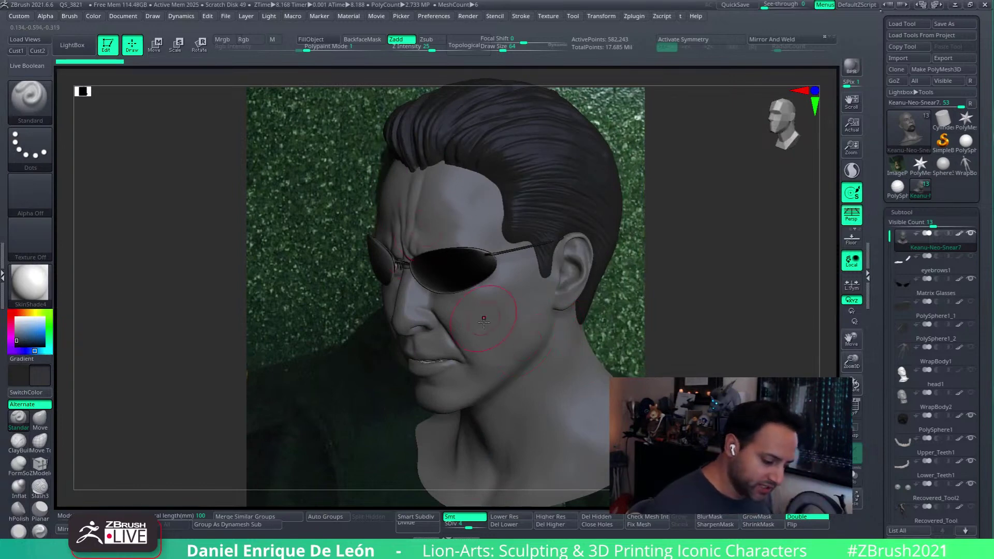
pyautogui.moveTo(527, 345)
pyautogui.mouseDown()
pyautogui.moveTo(502, 346)
pyautogui.moveTo(776, 290)
pyautogui.mouseUp()
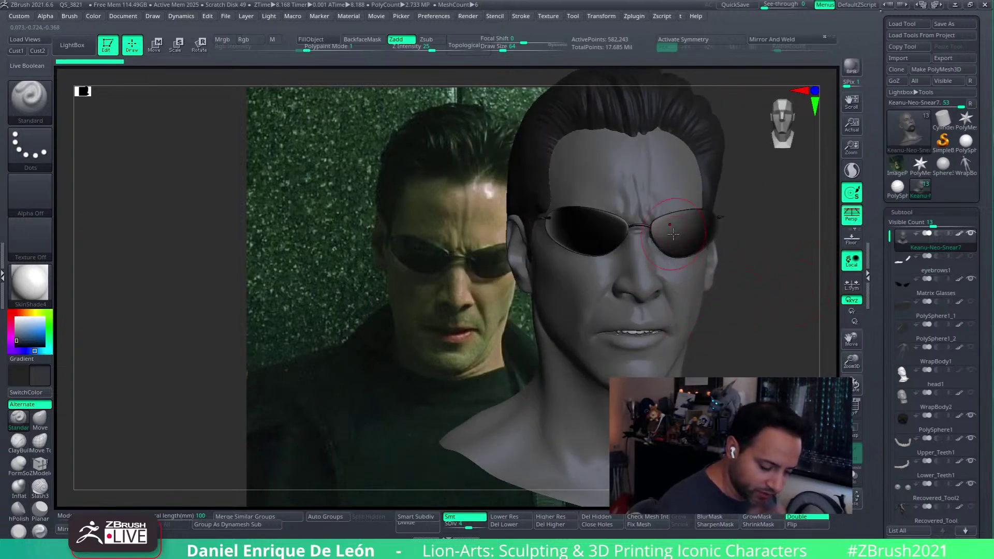
pyautogui.moveTo(663, 215); pyautogui.dragTo(750, 317, button='right')
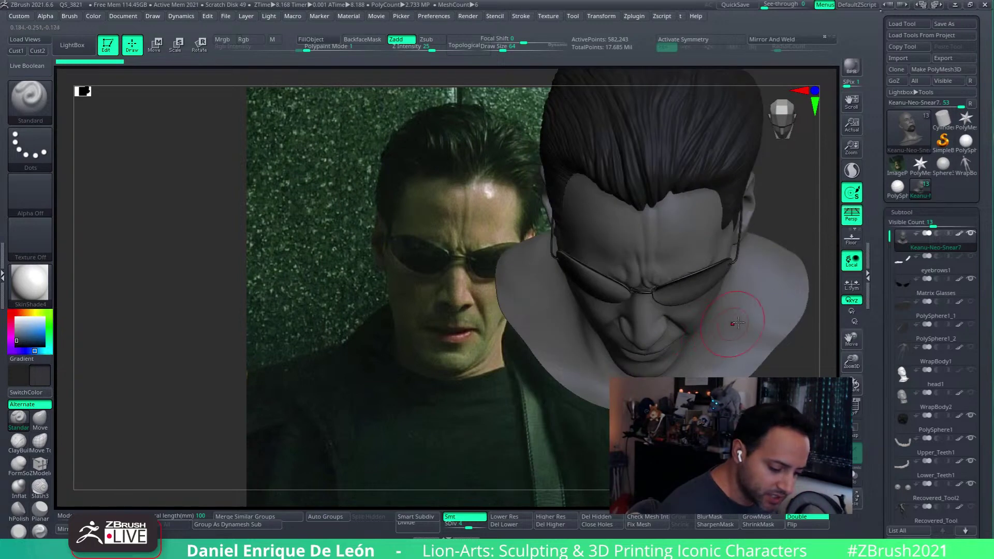
# - Hide the Matrix Glasses subtool and bring the uncovered face into profile
pyautogui.moveTo(698, 352)
pyautogui.mouseDown(button='right')
pyautogui.moveTo(698, 287)
pyautogui.moveTo(704, 311)
pyautogui.moveTo(674, 280)
pyautogui.moveTo(710, 270)
pyautogui.mouseUp(button='right')
pyautogui.click(968, 280)
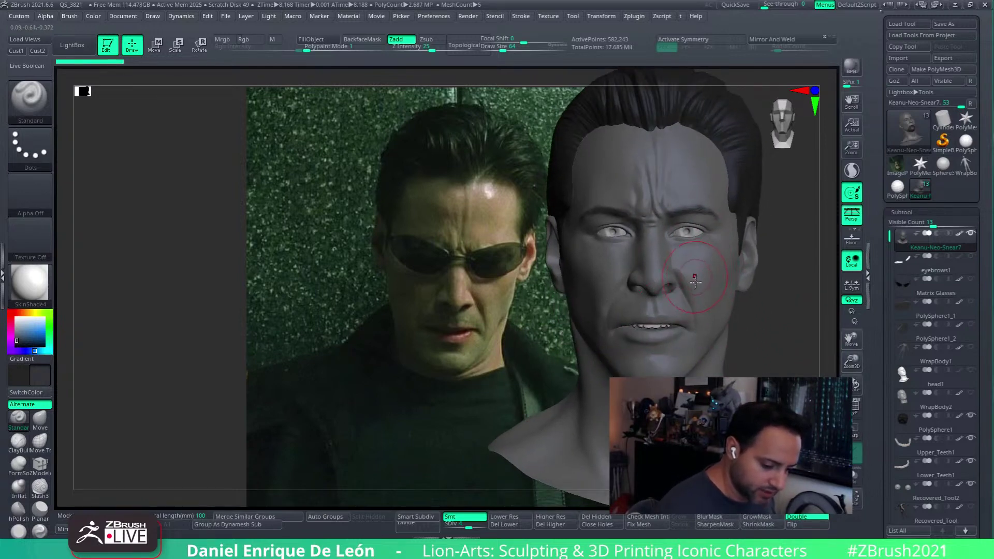
pyautogui.moveTo(694, 280)
pyautogui.mouseDown(button='right')
pyautogui.moveTo(716, 304)
pyautogui.moveTo(723, 280)
pyautogui.moveTo(705, 321)
pyautogui.moveTo(709, 299)
pyautogui.moveTo(808, 272)
pyautogui.mouseUp(button='right')
pyautogui.moveTo(634, 324)
pyautogui.mouseDown(button='right')
pyautogui.moveTo(766, 321)
pyautogui.moveTo(734, 352)
pyautogui.moveTo(582, 333)
pyautogui.moveTo(728, 332)
pyautogui.mouseUp(button='right')
# - Isolate the mouth area of the head mesh in profile with the SelectLasso brush
pyautogui.hotkey('ctrl', 'shift')
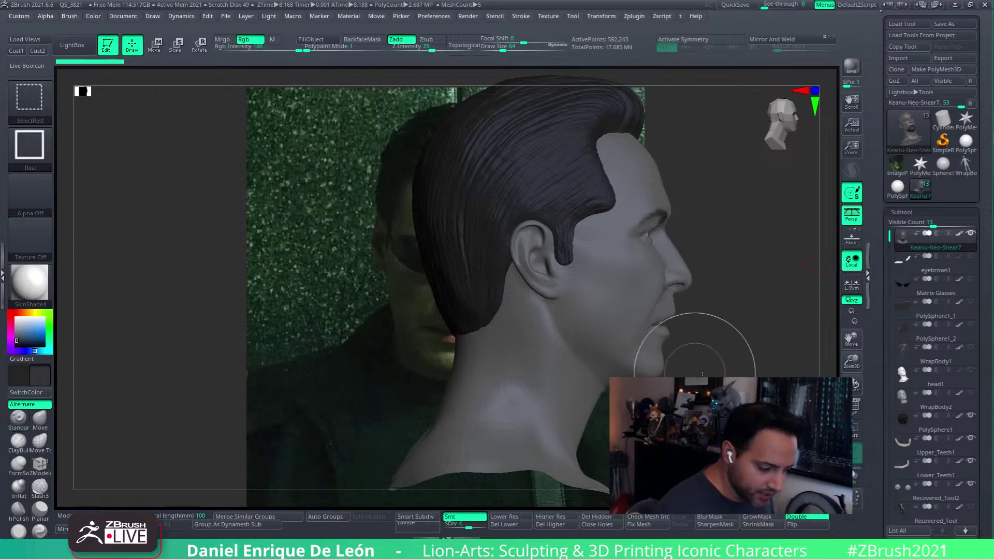
pyautogui.keyDown('ctrl'); pyautogui.keyDown('shift'); pyautogui.click(29, 98); pyautogui.keyUp('shift'); pyautogui.keyUp('ctrl')
pyautogui.keyDown('ctrl'); pyautogui.keyDown('shift'); pyautogui.click(49, 109); pyautogui.keyUp('shift'); pyautogui.keyUp('ctrl')
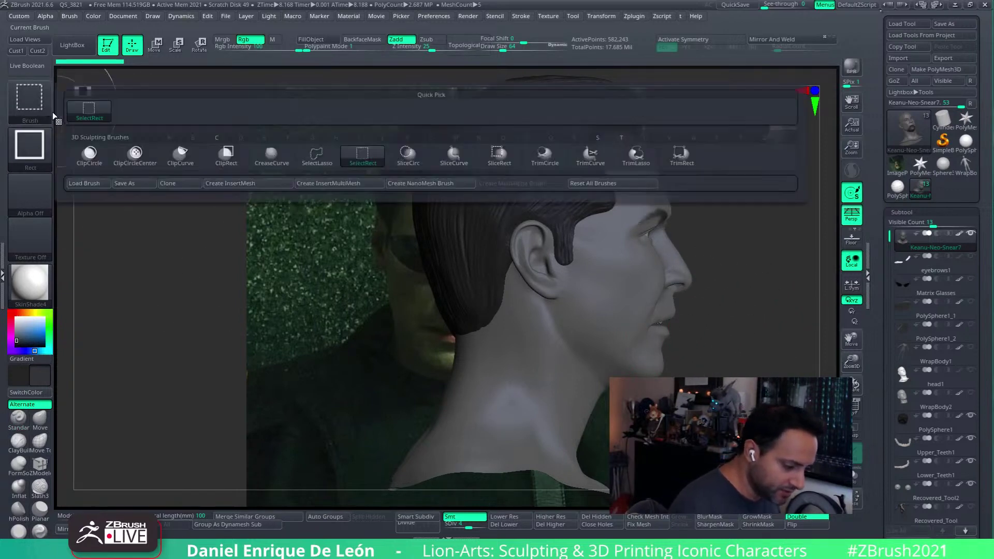
pyautogui.click(317, 155)
pyautogui.moveTo(740, 331)
pyautogui.keyDown('ctrl'); pyautogui.keyDown('shift'); pyautogui.mouseDown()
pyautogui.moveTo(569, 296)
pyautogui.moveTo(734, 361)
pyautogui.mouseUp(); pyautogui.keyUp('shift'); pyautogui.keyUp('ctrl')
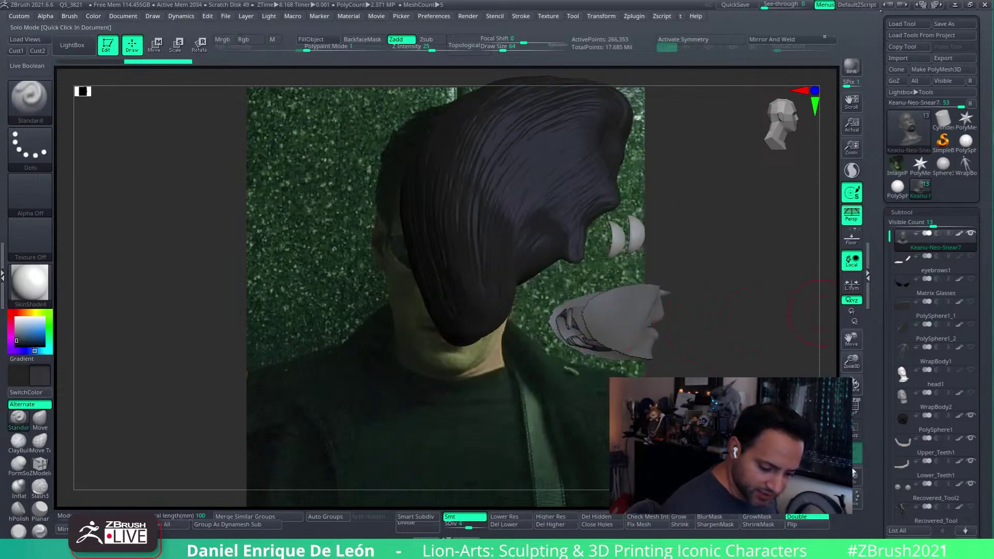
# - Hide the PolySphere1 hair and the Recovered_Tool2 eyeballs to expose the inside of the mouth
pyautogui.click(970, 415)
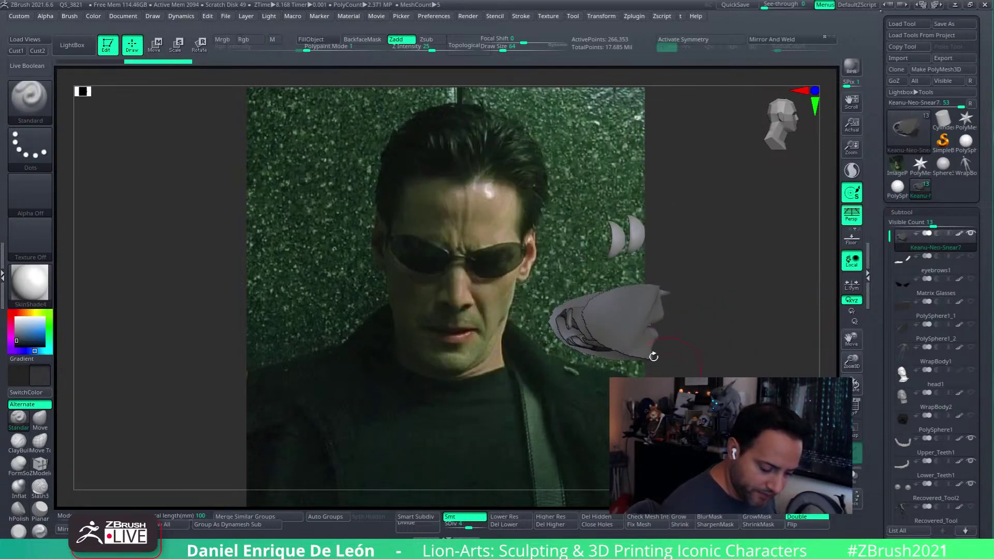
pyautogui.click(971, 484)
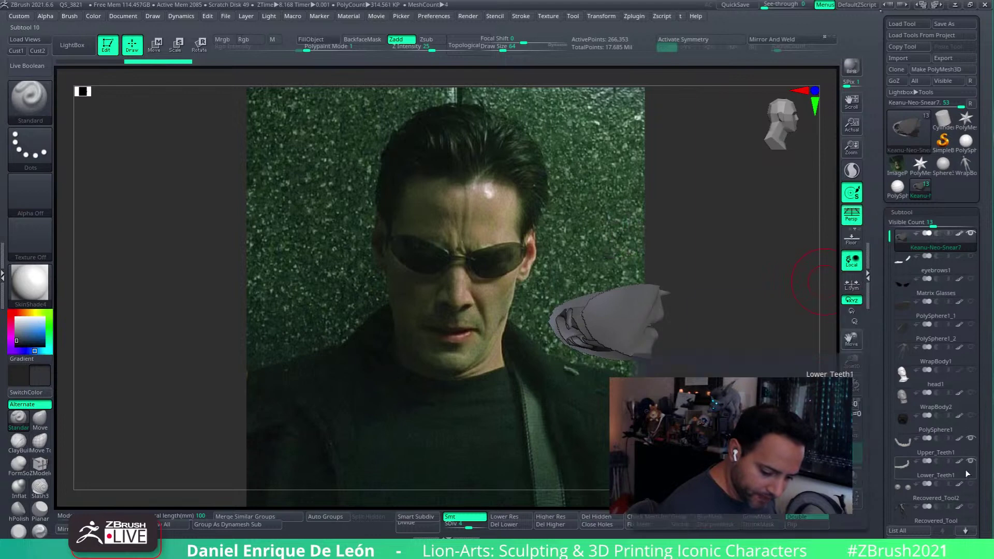
pyautogui.moveTo(740, 331); pyautogui.dragTo(647, 301)
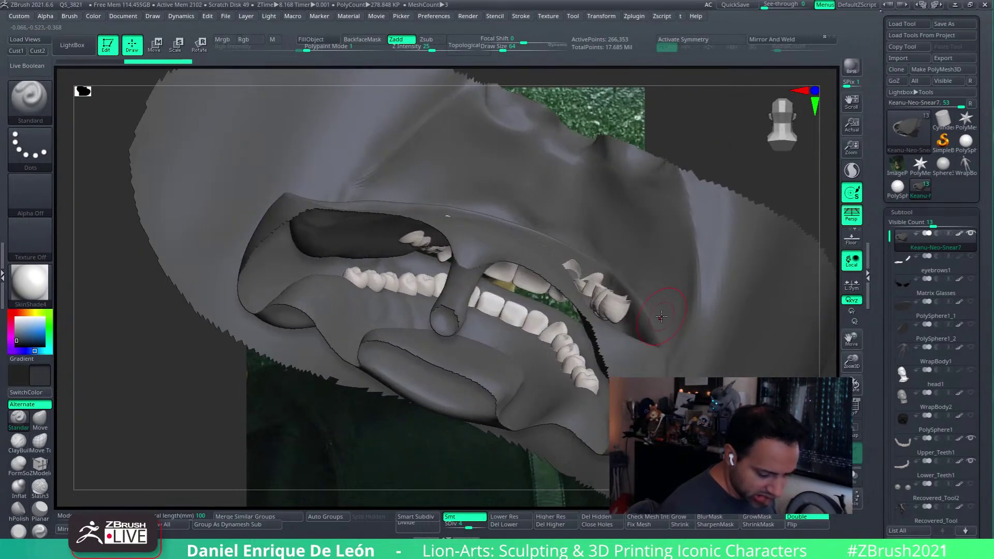
# - Turn on the polyframe display and make the Upper_Teeth1 subtool active
pyautogui.click(904, 468)
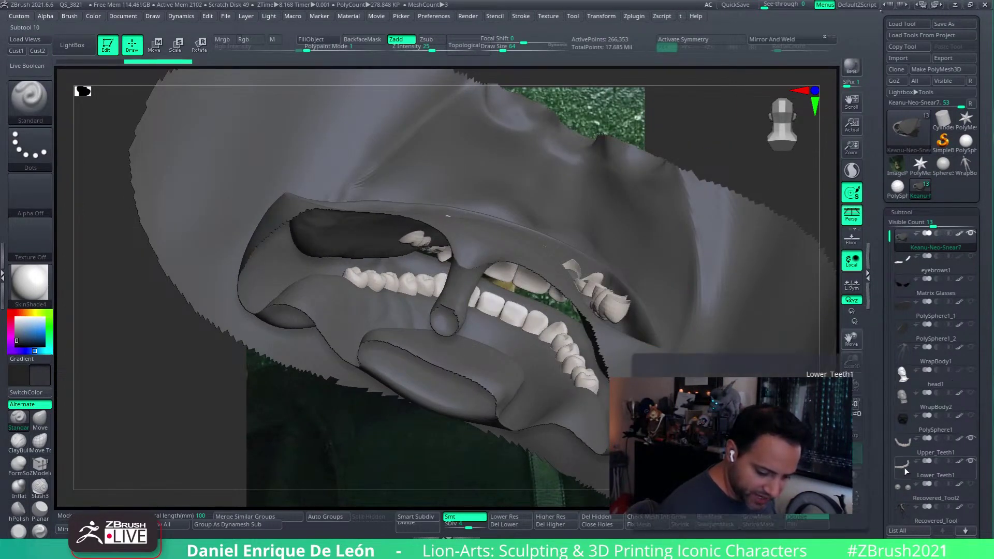
pyautogui.click(903, 470)
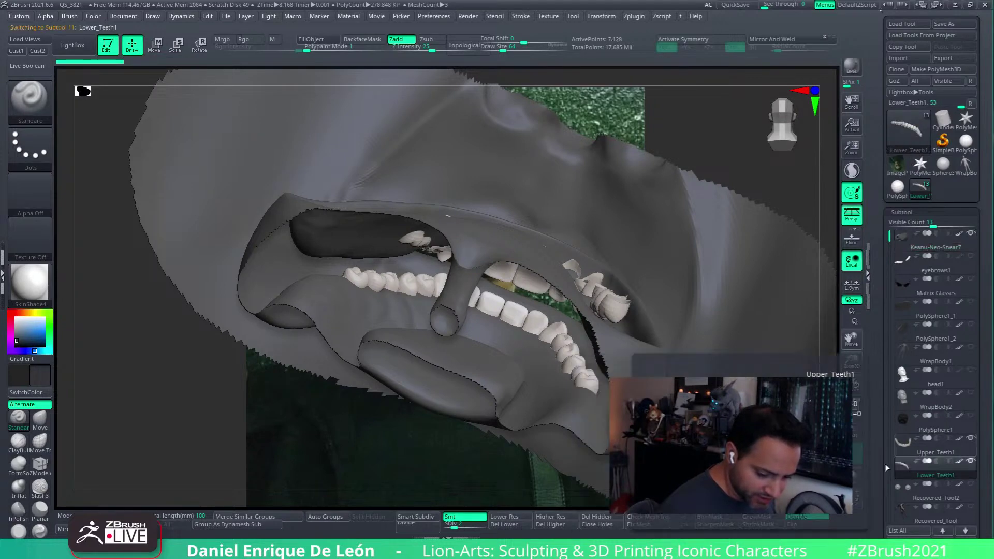
pyautogui.click(853, 409)
pyautogui.click(903, 442)
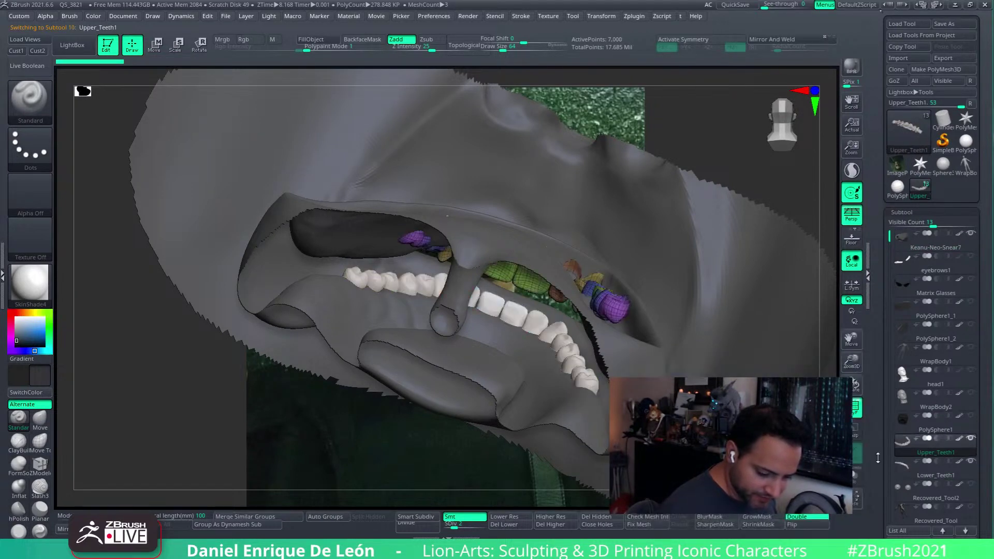
# - Rotate the upper teeth slightly in the front view to align them with the lip opening
pyautogui.moveTo(662, 339); pyautogui.dragTo(658, 282)
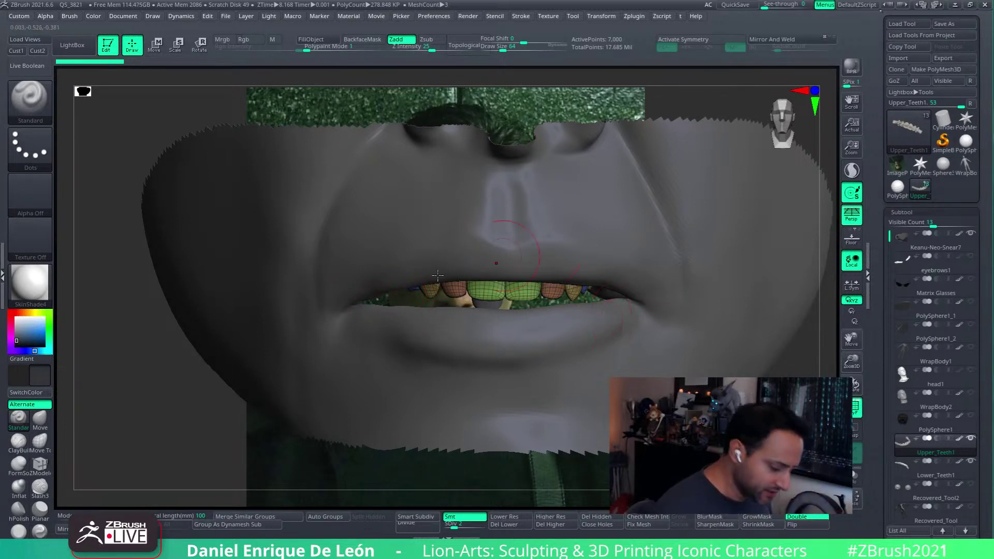
pyautogui.press('r')
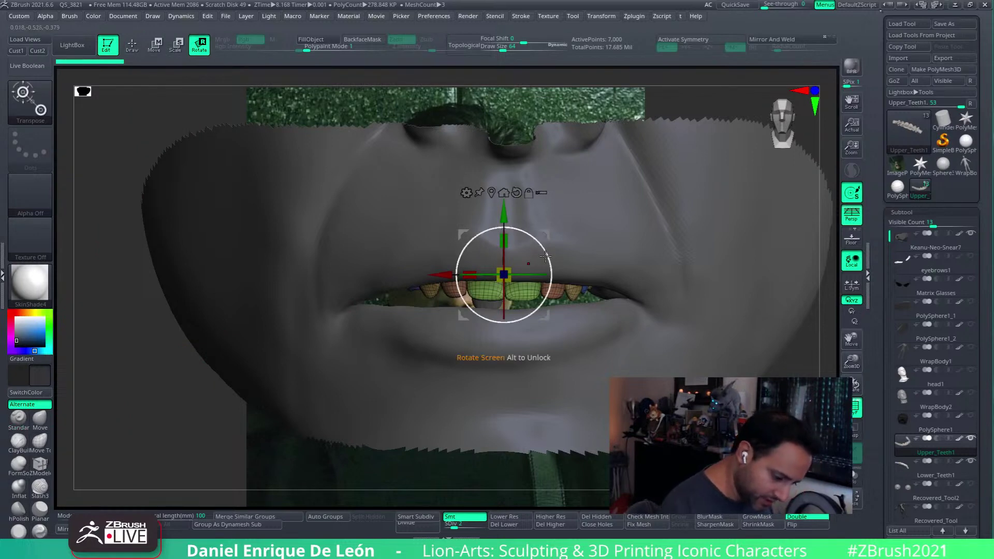
pyautogui.moveTo(546, 255); pyautogui.dragTo(546, 259)
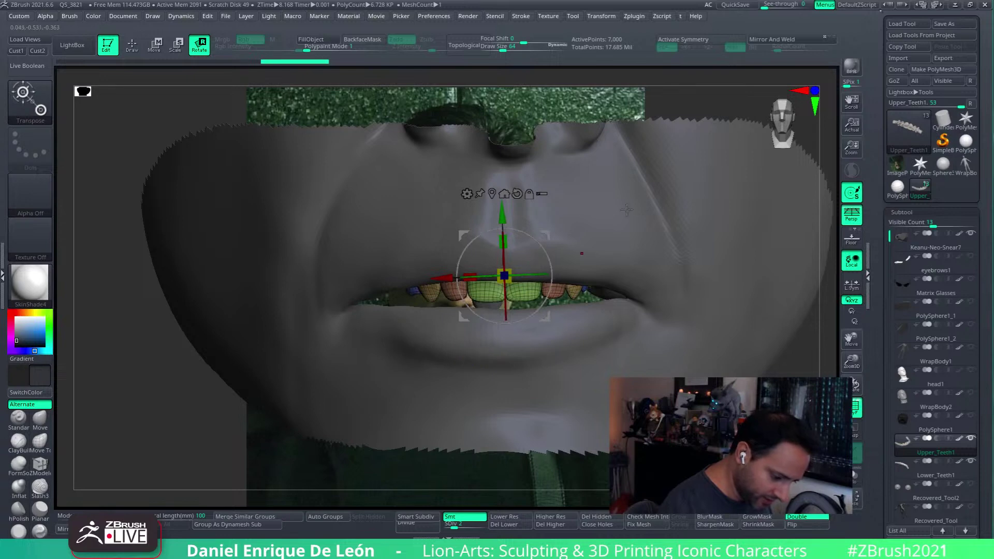
# - Try pitching the upper teeth slightly in the side view and undo that rotation
pyautogui.moveTo(597, 244); pyautogui.dragTo(696, 246, button='right')
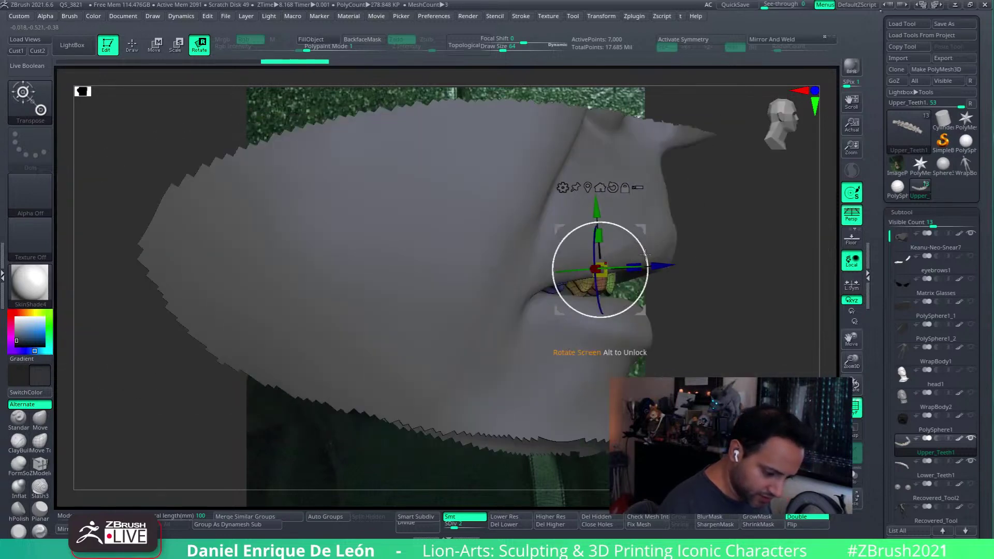
pyautogui.moveTo(644, 253); pyautogui.dragTo(647, 254)
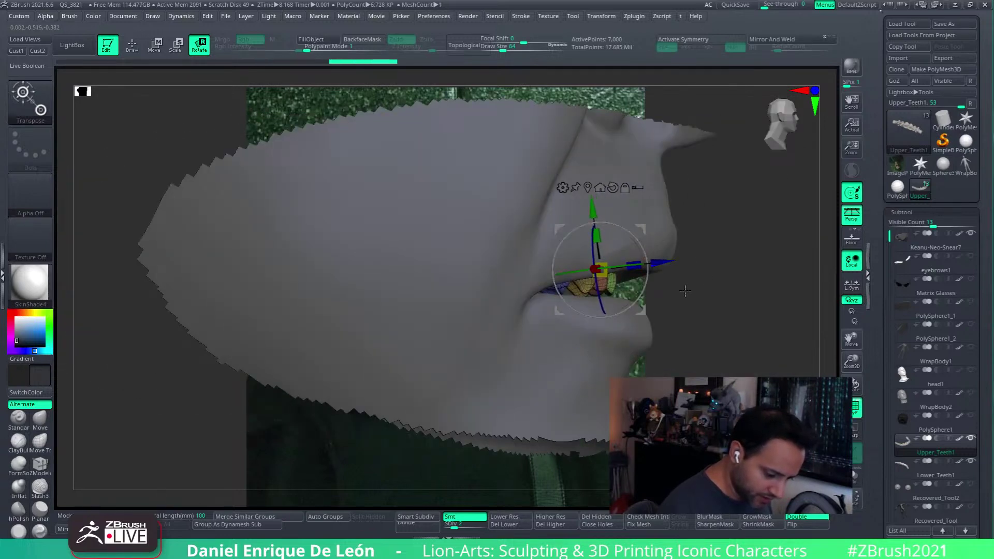
pyautogui.moveTo(683, 288); pyautogui.dragTo(647, 300, button='right')
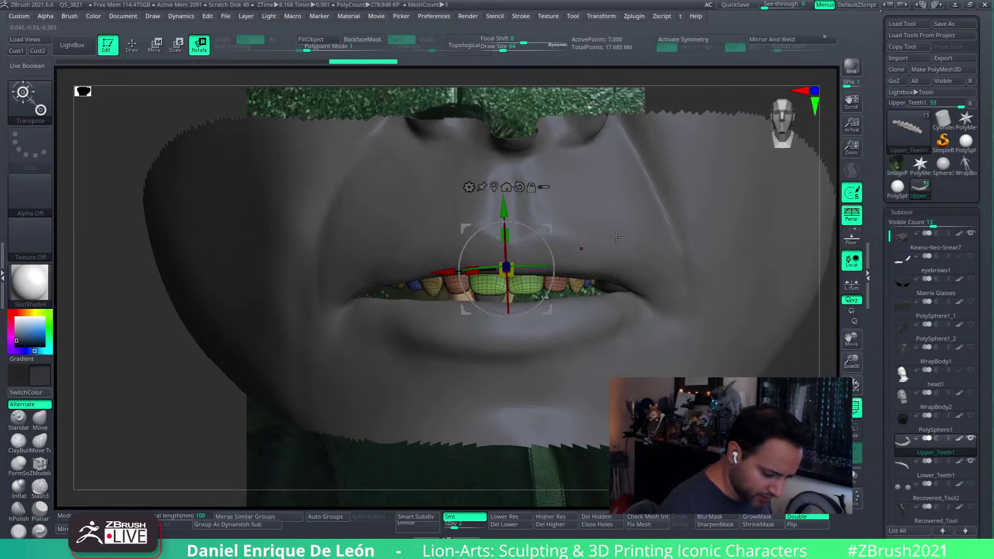
pyautogui.hotkey('ctrl', 'z')
# - Adjust the upper teeth's fit behind the lips with a small gizmo move along the Z axis, checking from inside the mouth
pyautogui.moveTo(614, 242); pyautogui.dragTo(633, 231, button='right')
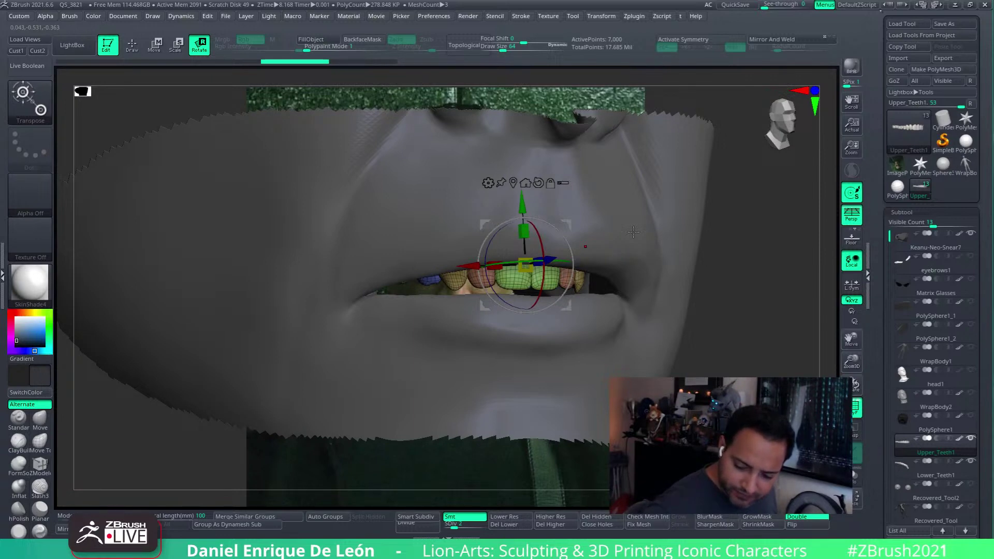
pyautogui.moveTo(576, 269); pyautogui.dragTo(646, 299, button='right')
pyautogui.moveTo(612, 264); pyautogui.dragTo(612, 264)
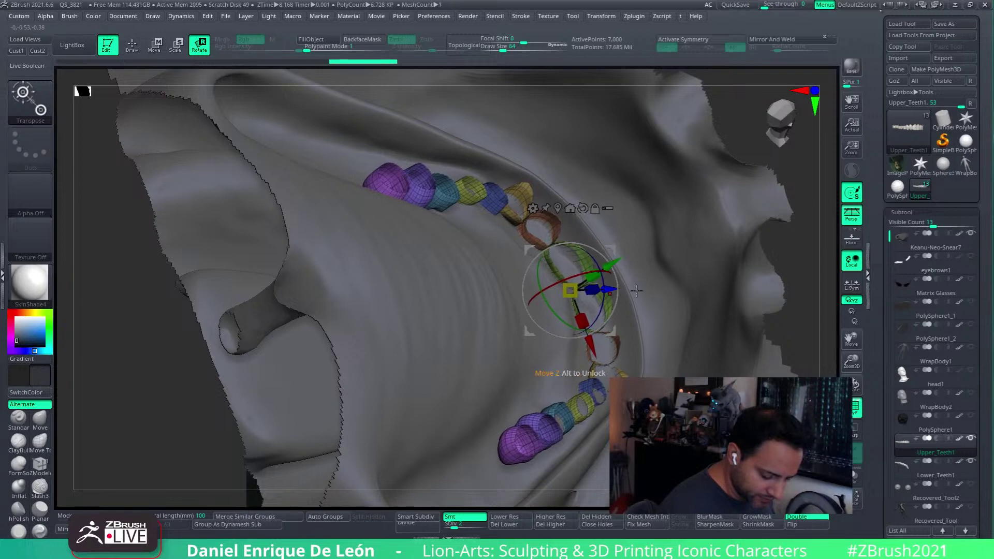
pyautogui.moveTo(657, 293); pyautogui.dragTo(689, 311, button='right')
pyautogui.moveTo(613, 358); pyautogui.dragTo(844, 271)
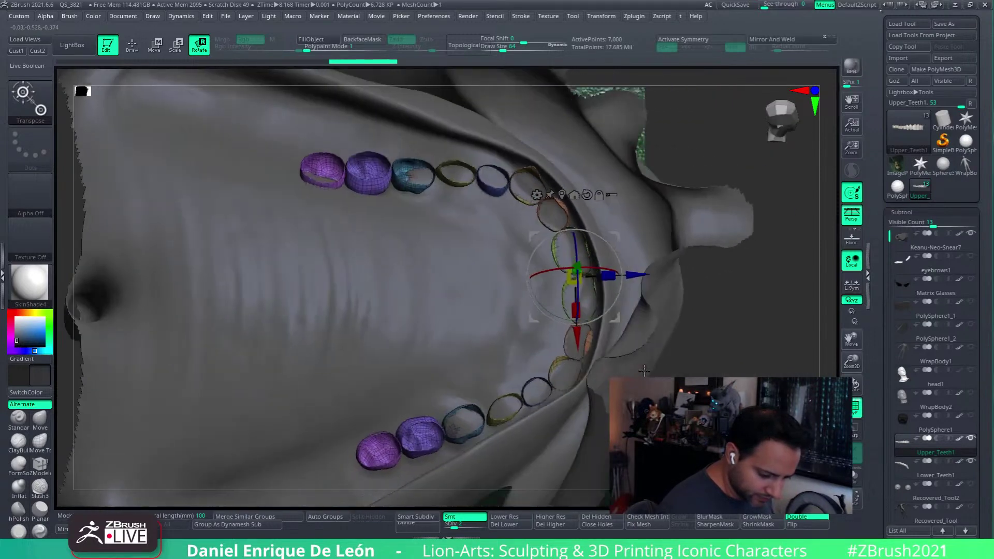
# - Unhide the whole head mesh with the polyframe display off, and make Upper_Teeth1 active again
pyautogui.hotkey('shift', 'f')
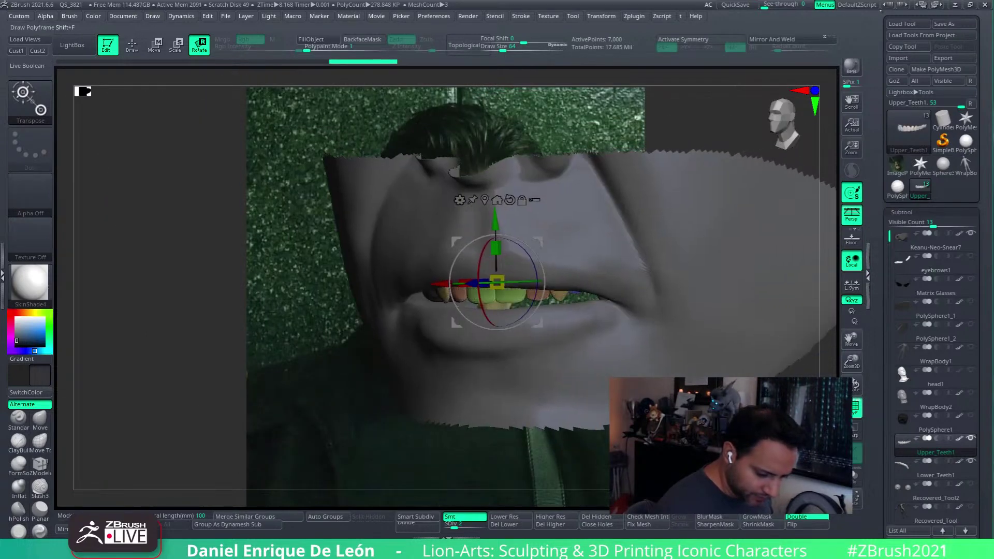
pyautogui.moveTo(653, 258); pyautogui.dragTo(624, 272)
pyautogui.keyDown('alt'); pyautogui.moveTo(517, 279); pyautogui.dragTo(453, 262, button='right'); pyautogui.keyUp('alt')
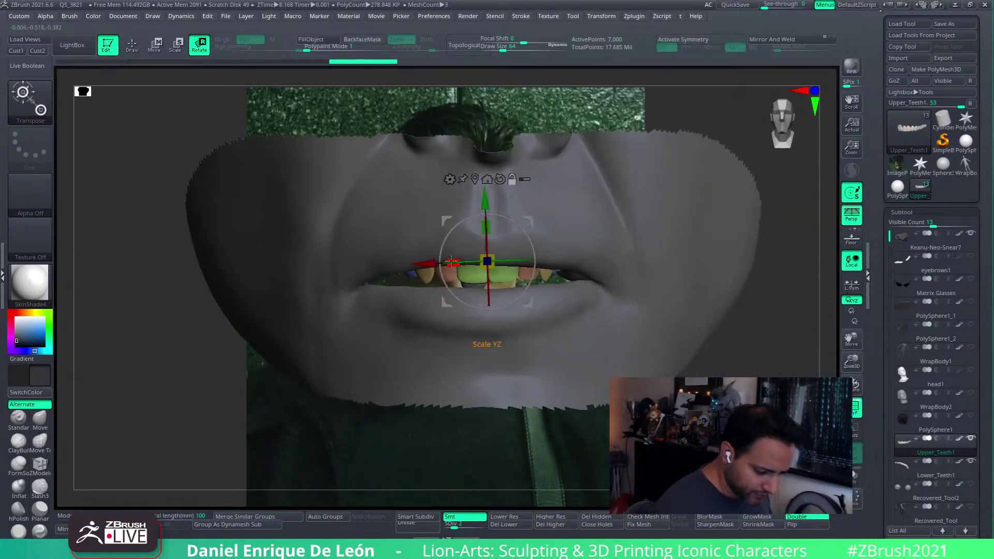
pyautogui.keyDown('alt'); pyautogui.click(373, 312); pyautogui.keyUp('alt')
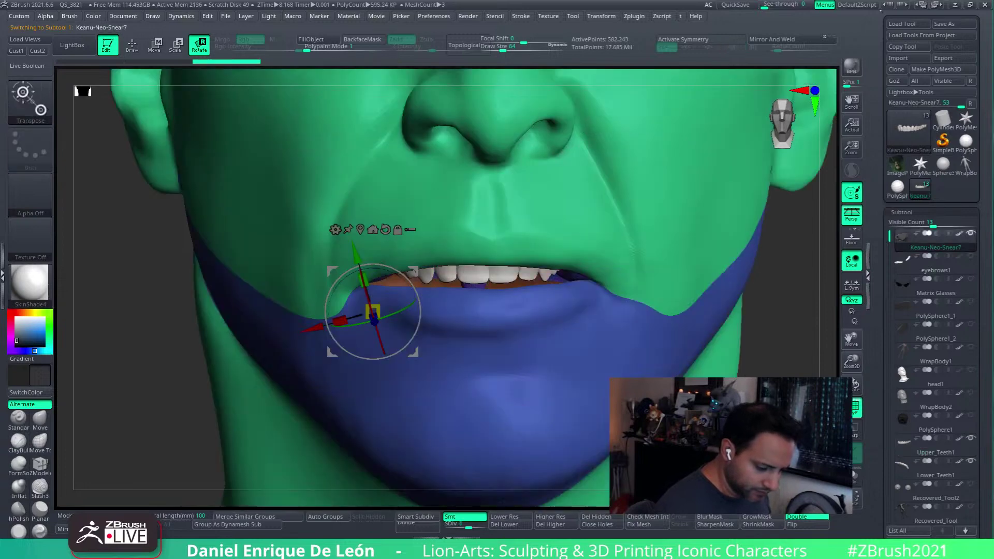
pyautogui.hotkey('shift', 'f')
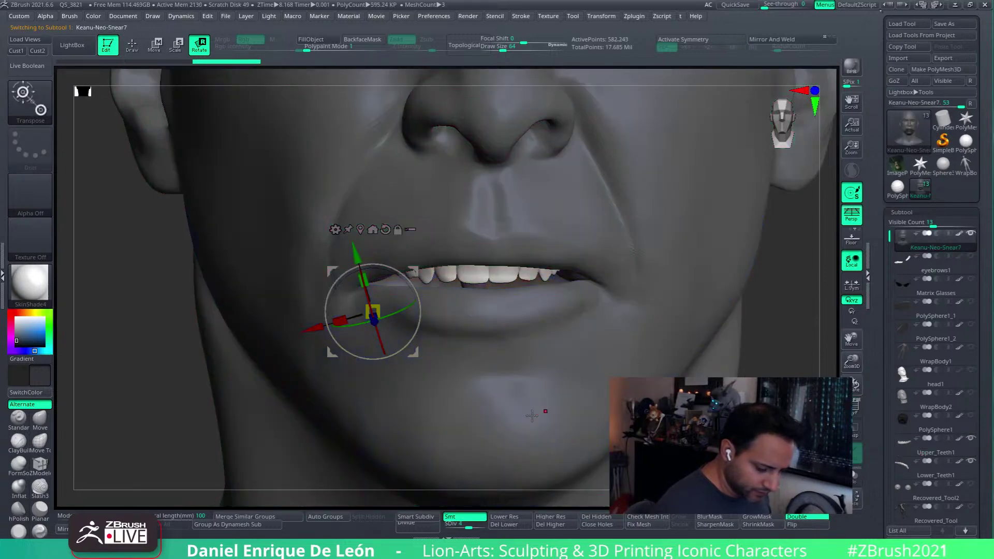
pyautogui.click(931, 451)
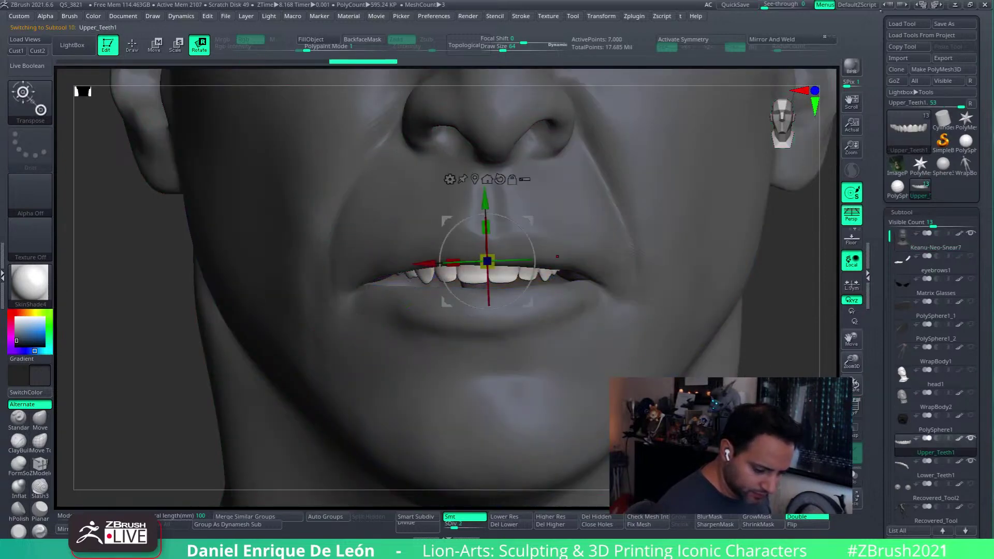
# - Fine-tune the upper teeth's rotation in the front view and scale them uniformly to about 0.997, checking the side profile
pyautogui.moveTo(527, 234); pyautogui.dragTo(554, 197)
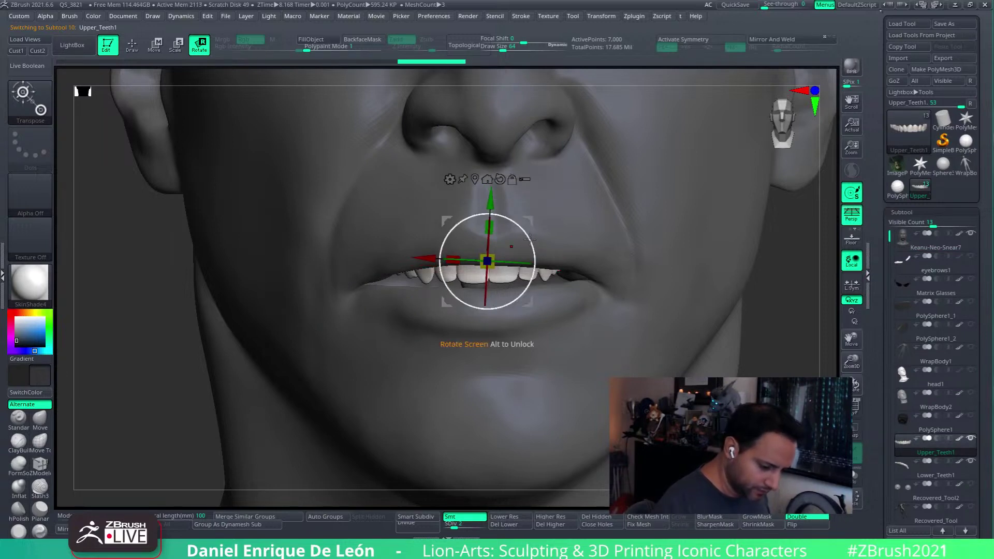
pyautogui.moveTo(529, 238); pyautogui.dragTo(649, 245)
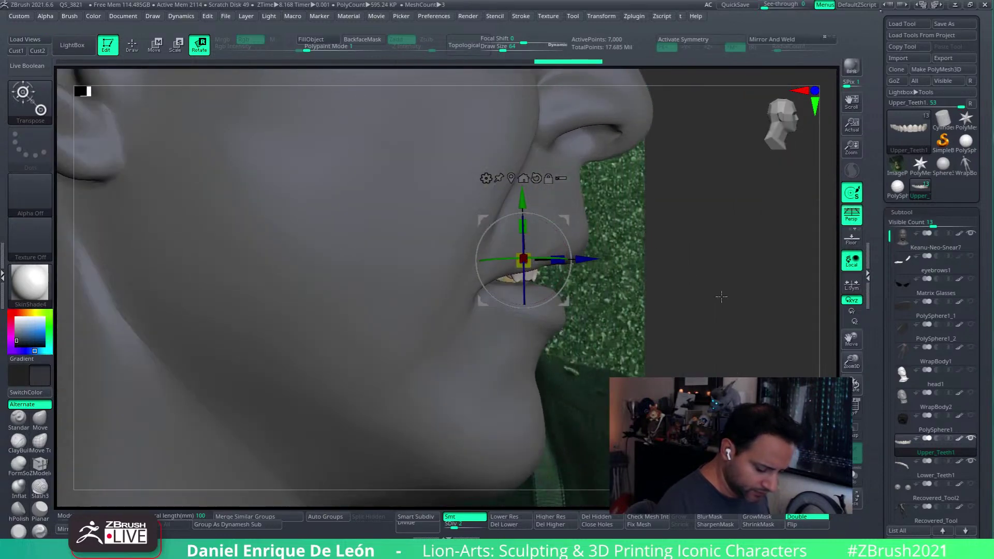
pyautogui.moveTo(721, 297); pyautogui.dragTo(680, 274)
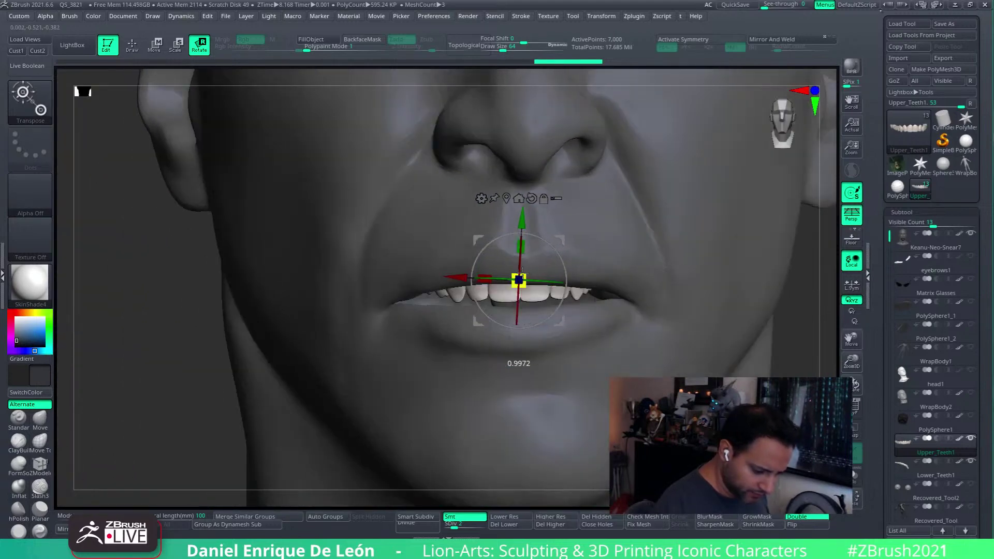
pyautogui.moveTo(607, 232); pyautogui.dragTo(679, 304)
# - Isolate the mouth region of Keanu-Neo-Snear7, centre its gizmo on the visible part, and make Upper_Teeth1 active again
pyautogui.keyDown('alt'); pyautogui.click(701, 292); pyautogui.keyUp('alt')
pyautogui.keyDown('ctrl'); pyautogui.keyDown('shift'); pyautogui.click(703, 297); pyautogui.keyUp('shift'); pyautogui.keyUp('ctrl')
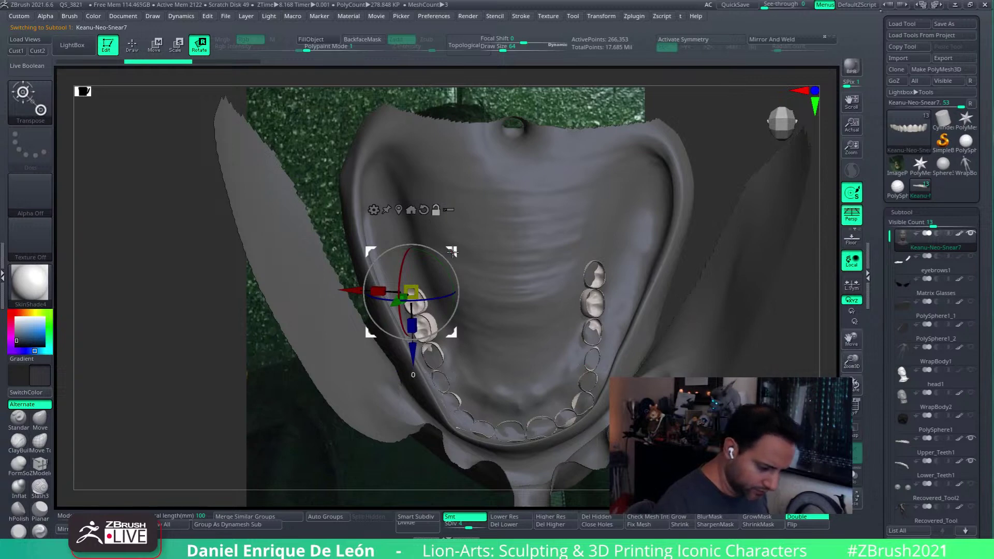
pyautogui.click(398, 210)
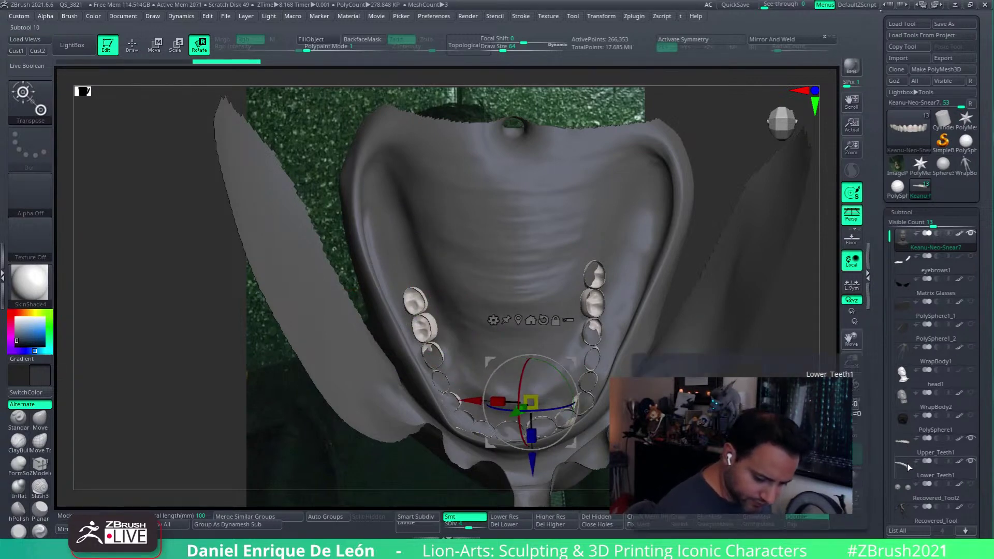
pyautogui.click(903, 446)
pyautogui.keyDown('alt'); pyautogui.moveTo(603, 391); pyautogui.dragTo(620, 358); pyautogui.keyUp('alt')
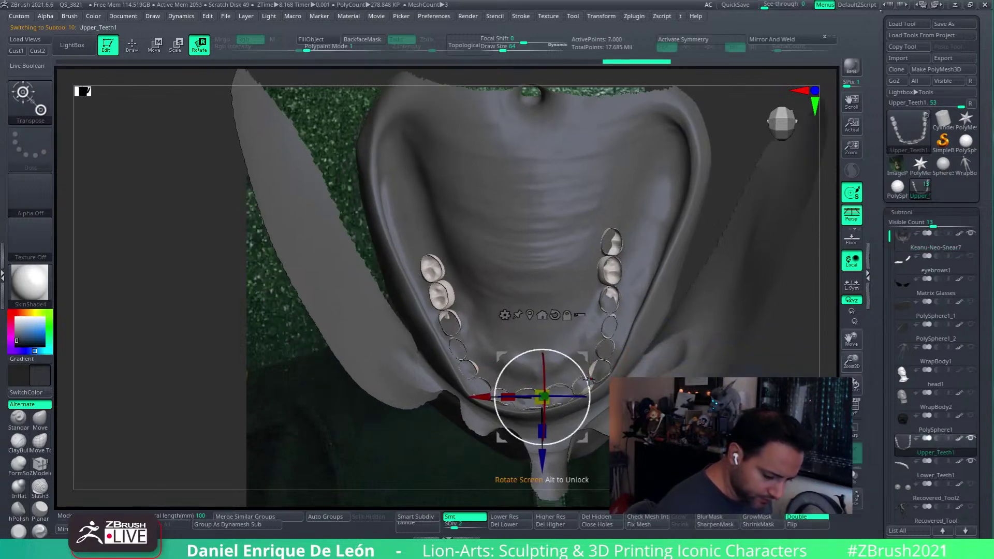
pyautogui.keyDown('alt'); pyautogui.moveTo(574, 396); pyautogui.dragTo(585, 371); pyautogui.keyUp('alt')
# - Reset the gizmo orientation on the upper teeth, align them with the lip opening, and scale them up to about 1.036
pyautogui.moveTo(639, 254); pyautogui.dragTo(615, 280)
pyautogui.moveTo(555, 289); pyautogui.dragTo(548, 288)
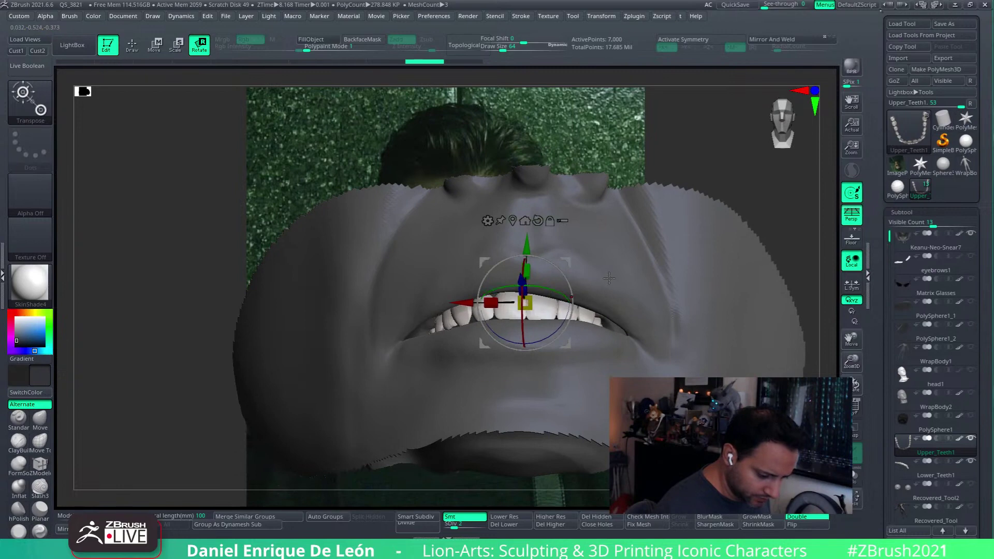
pyautogui.moveTo(609, 278); pyautogui.dragTo(556, 307)
pyautogui.click(514, 228)
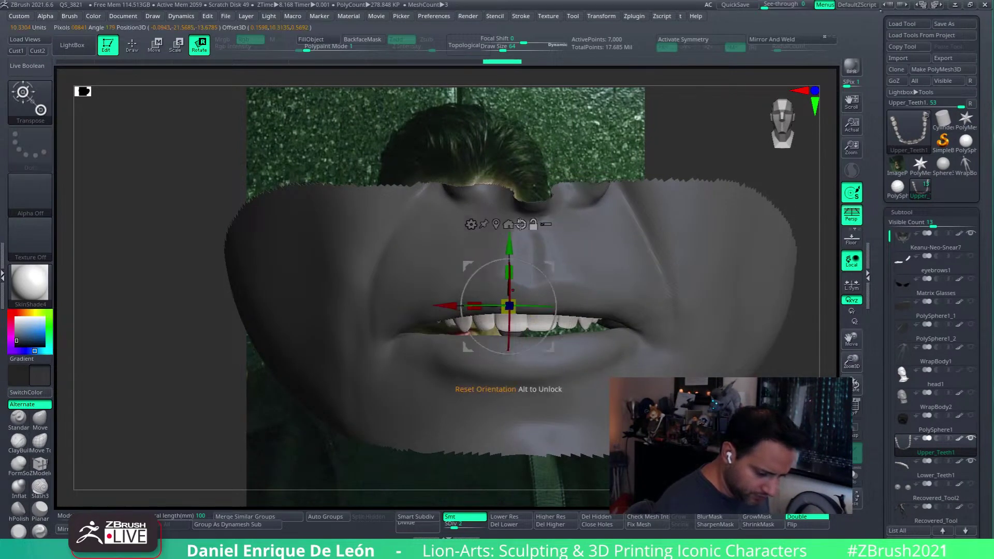
pyautogui.keyDown('alt'); pyautogui.moveTo(550, 266); pyautogui.dragTo(571, 276); pyautogui.keyUp('alt')
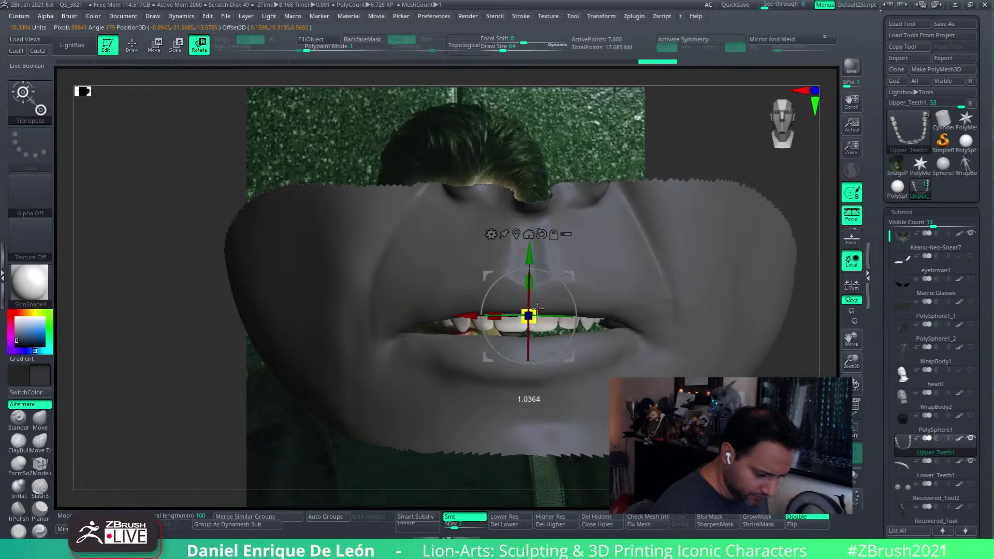
# - Adjust the upper teeth's depth behind the lips with small gizmo moves, checking from below and inside the mouth
pyautogui.moveTo(663, 330); pyautogui.dragTo(667, 355)
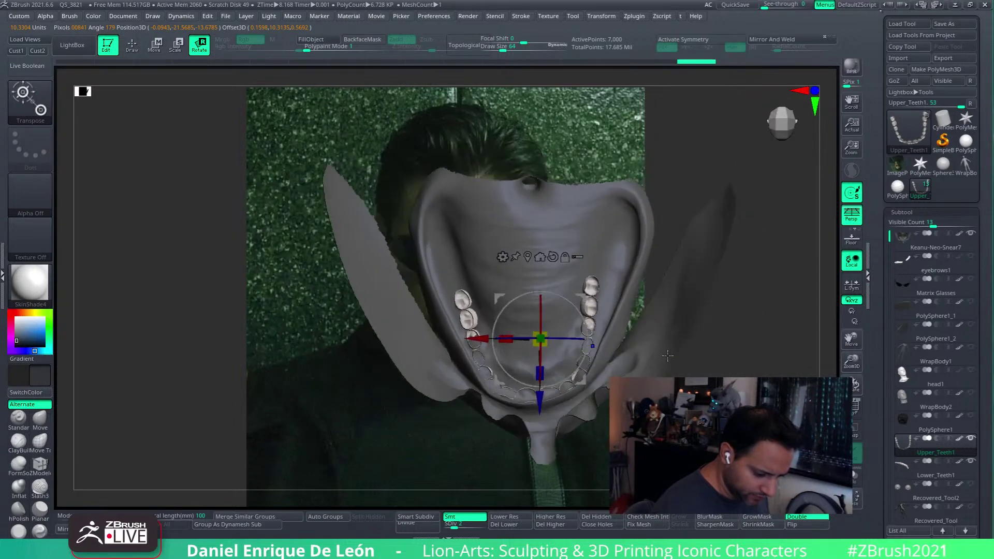
pyautogui.moveTo(618, 333); pyautogui.dragTo(636, 277)
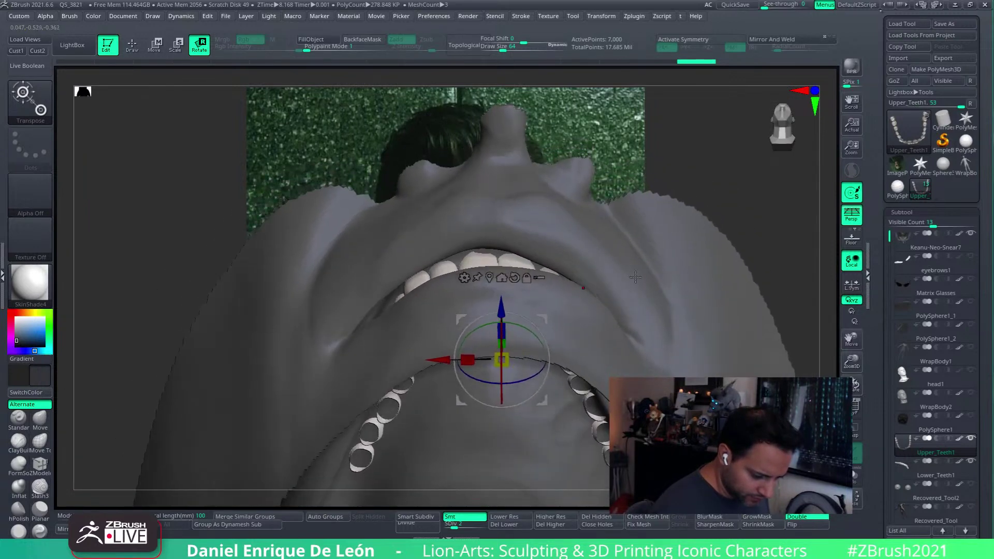
pyautogui.moveTo(525, 327); pyautogui.dragTo(529, 332)
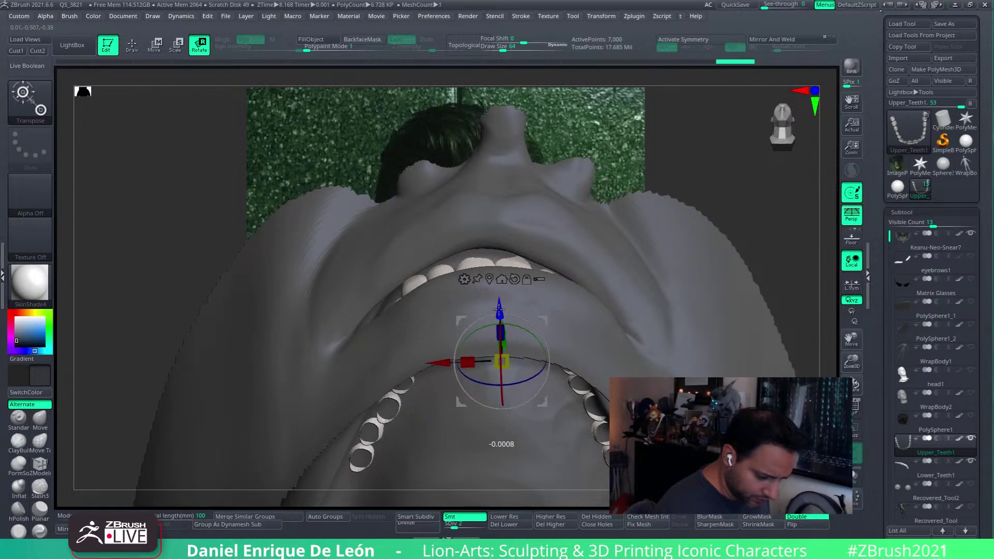
pyautogui.moveTo(634, 243); pyautogui.dragTo(590, 294)
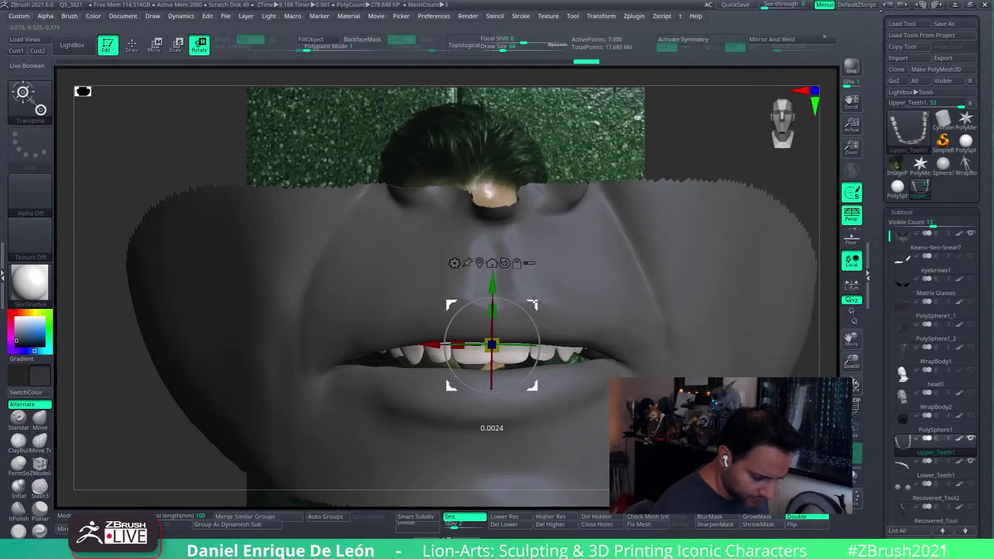
pyautogui.moveTo(534, 301); pyautogui.dragTo(655, 249)
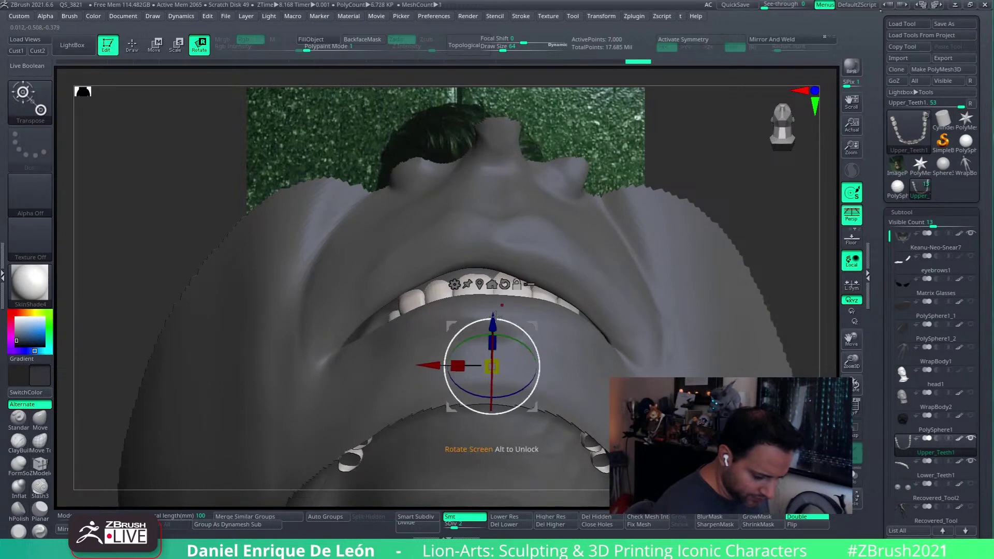
pyautogui.moveTo(494, 314); pyautogui.dragTo(596, 339)
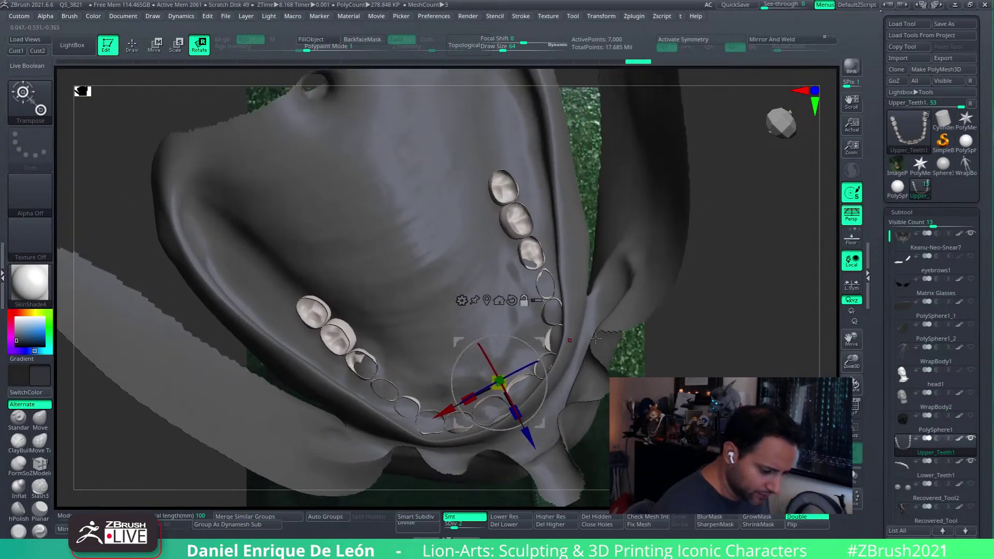
# - Set up the Move Topological brush for the upper teeth at subdivision level 1, with Rgb off, draw size 1 and polyframe on
pyautogui.click(138, 48)
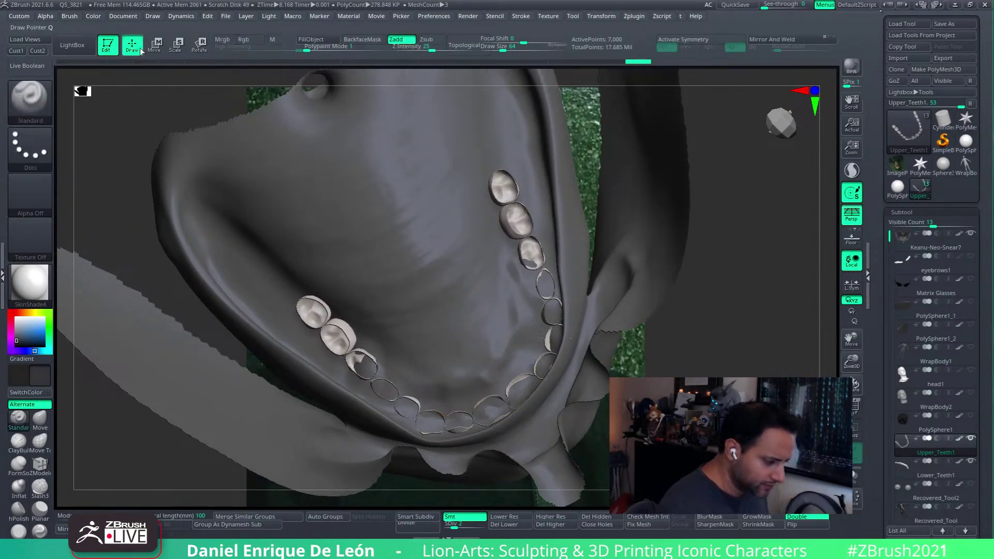
pyautogui.click(444, 524)
pyautogui.press('b')
pyautogui.press('m')
pyautogui.press('t')
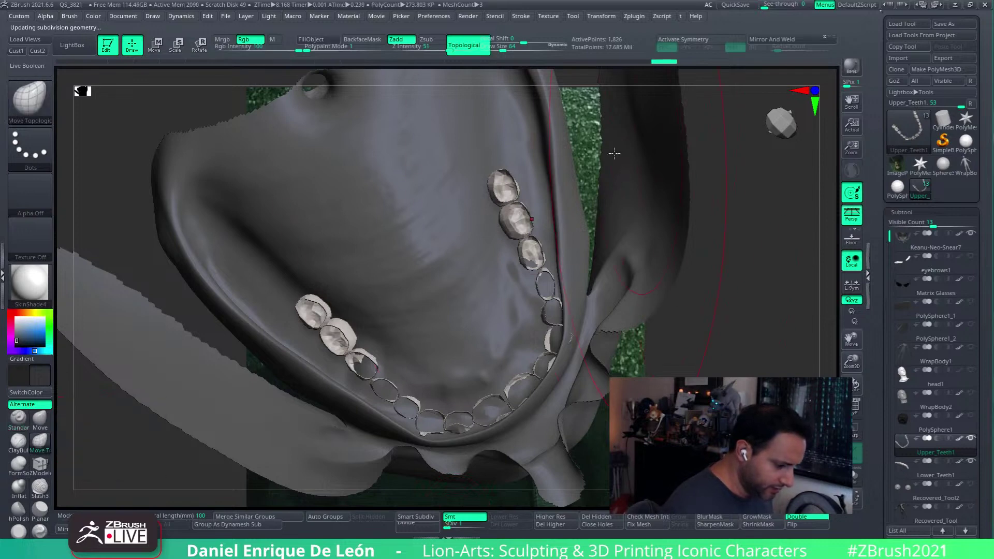
pyautogui.click(249, 42)
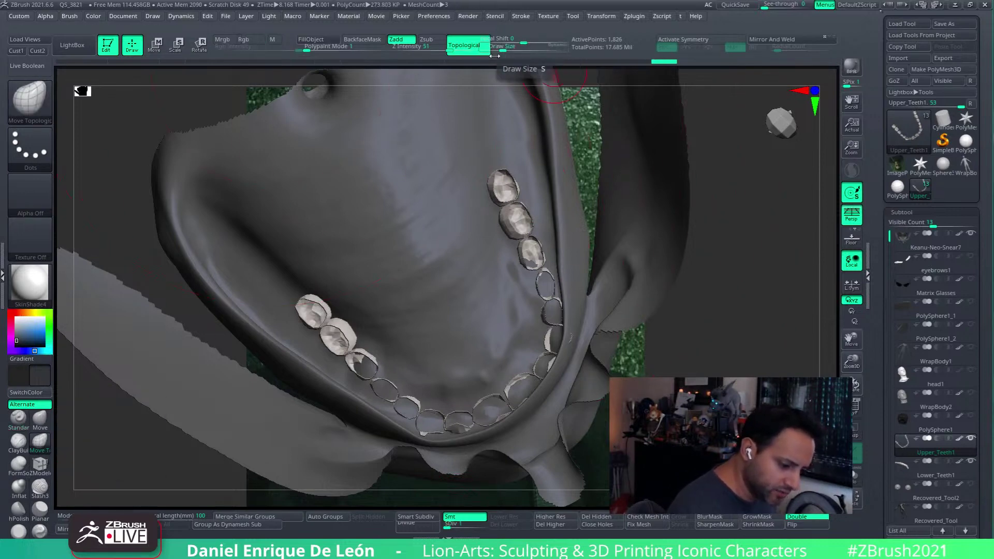
pyautogui.moveTo(496, 50); pyautogui.dragTo(481, 50)
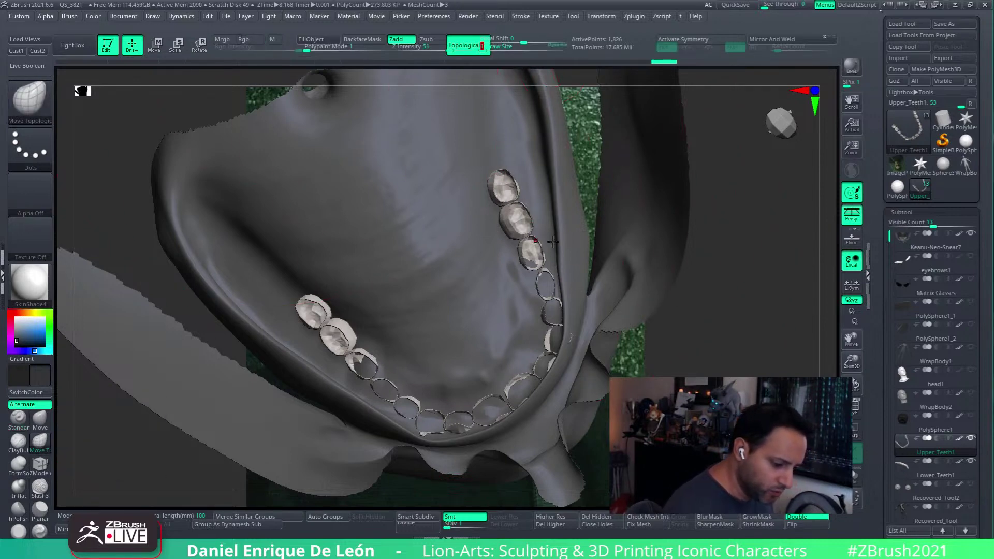
pyautogui.hotkey('shift', 'f')
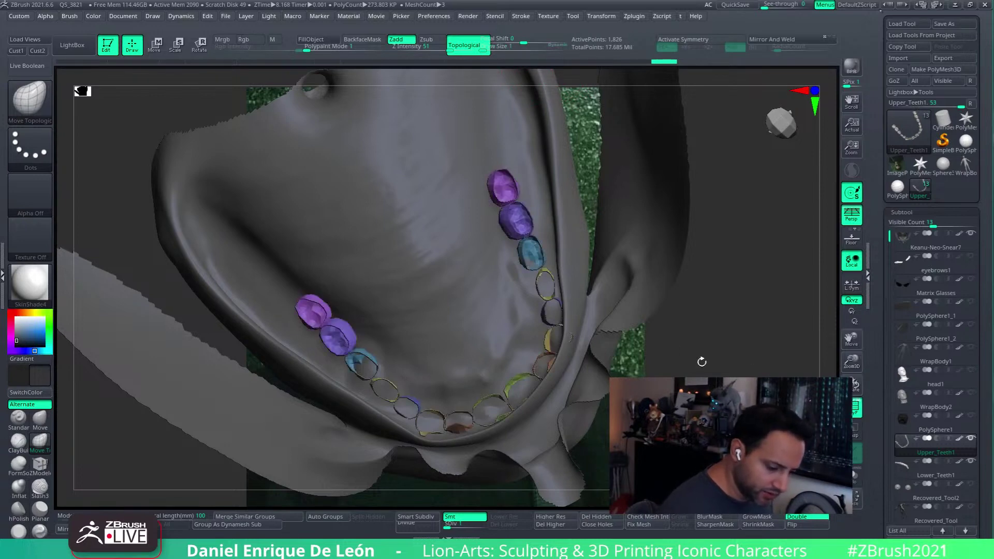
# - Shift the upper back teeth on both sides of the arch outward towards the inner cheek walls, one tooth at a time
pyautogui.moveTo(506, 185); pyautogui.dragTo(522, 175)
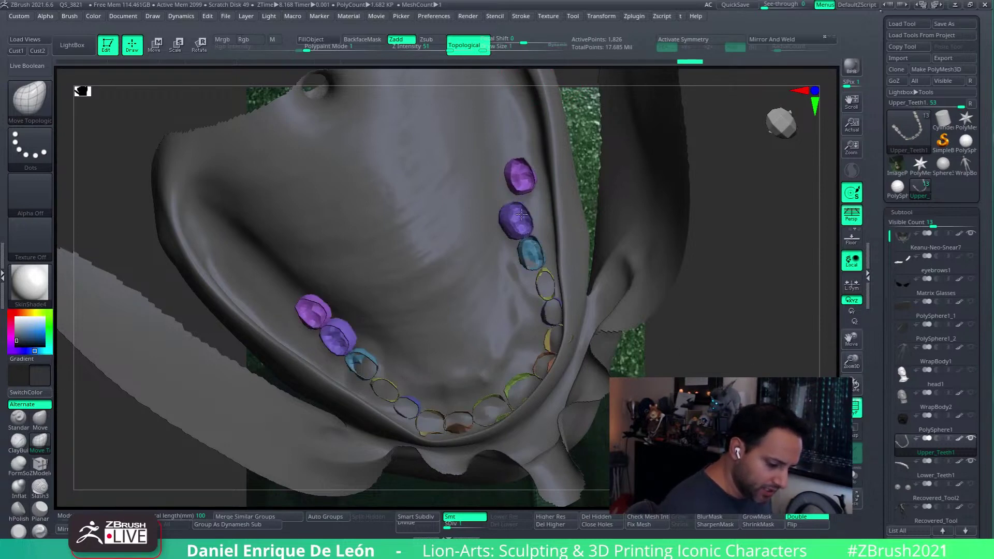
pyautogui.moveTo(516, 221); pyautogui.dragTo(532, 211)
pyautogui.moveTo(536, 264); pyautogui.dragTo(548, 259)
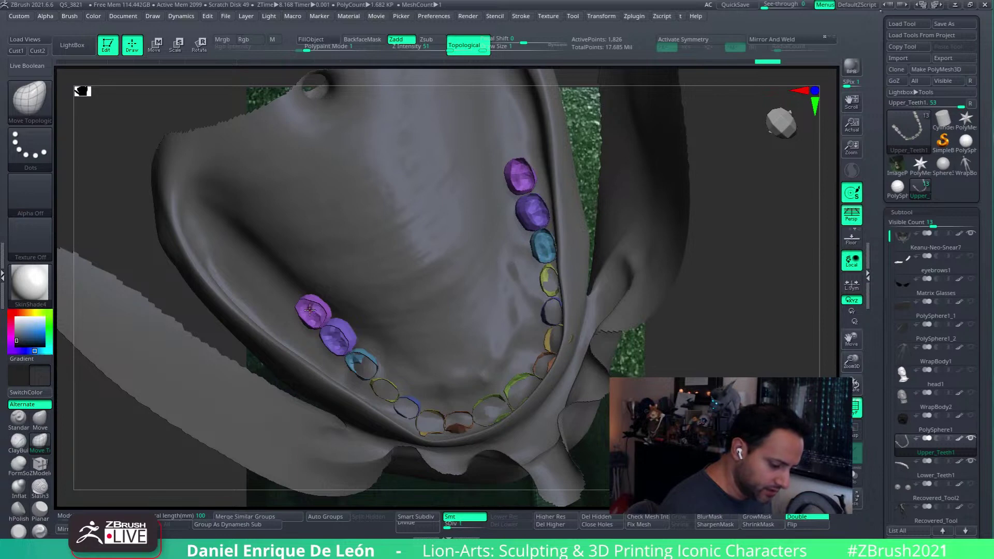
pyautogui.moveTo(310, 309)
pyautogui.mouseDown()
pyautogui.moveTo(292, 320)
pyautogui.moveTo(349, 369)
pyautogui.mouseUp()
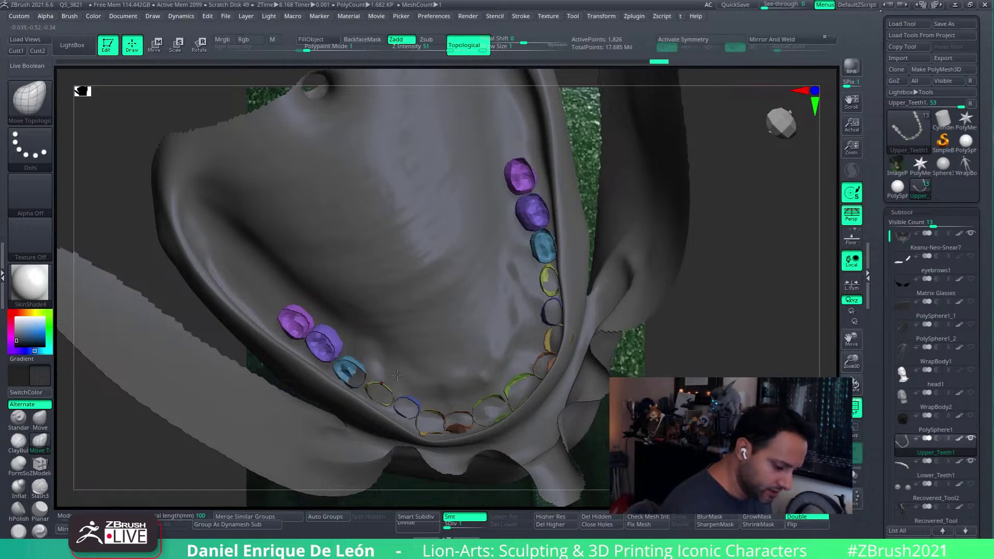
# - Nudge the individual side teeth and molars along the dental arch to even out their spacing inside the lips
pyautogui.moveTo(549, 313); pyautogui.dragTo(563, 337, button='right')
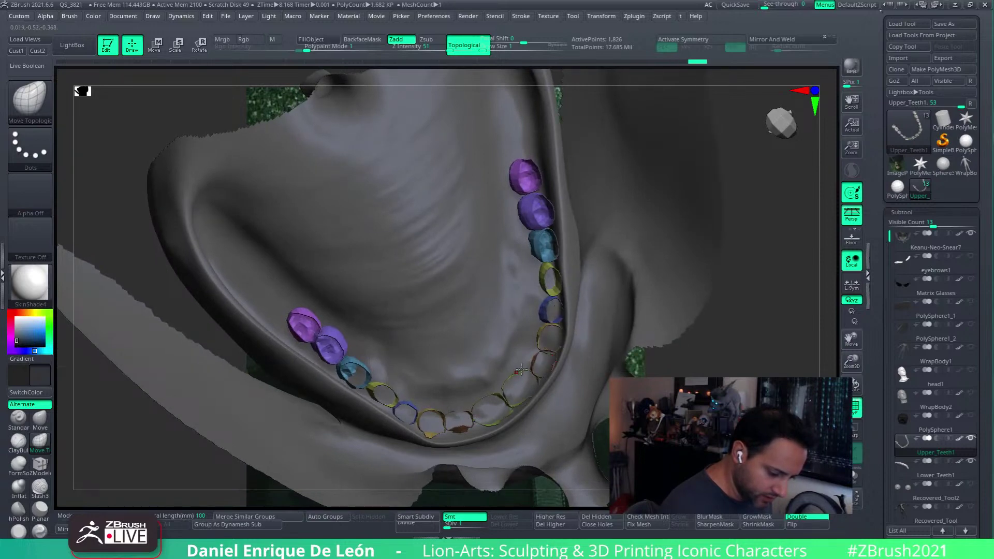
pyautogui.moveTo(521, 368); pyautogui.dragTo(522, 388, button='right')
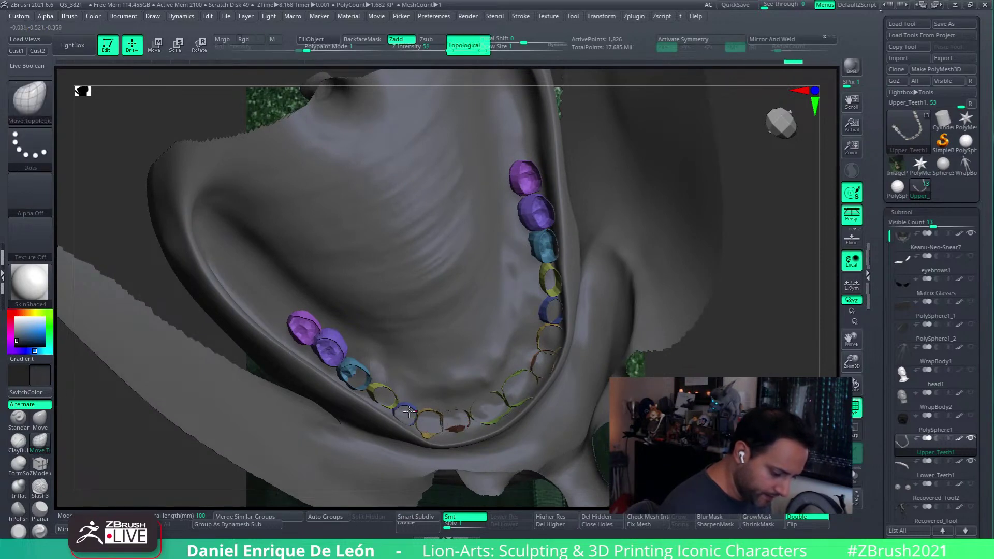
pyautogui.moveTo(409, 411); pyautogui.dragTo(403, 414)
pyautogui.moveTo(331, 350)
pyautogui.mouseDown()
pyautogui.moveTo(297, 319)
pyautogui.moveTo(310, 324)
pyautogui.mouseUp()
pyautogui.moveTo(536, 184); pyautogui.dragTo(537, 206)
pyautogui.moveTo(540, 181); pyautogui.dragTo(540, 211)
# - Reposition the premolars and molars from a see-through rear side view, lining them up into a smooth row on one side
pyautogui.moveTo(550, 269); pyautogui.dragTo(595, 195, button='right')
pyautogui.moveTo(855, 432); pyautogui.dragTo(530, 279, button='right')
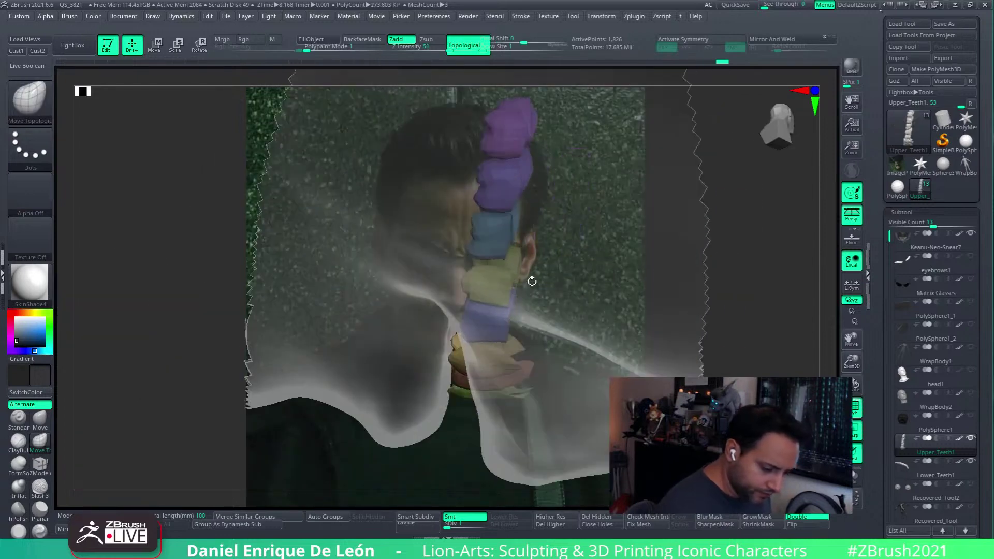
pyautogui.moveTo(473, 322); pyautogui.dragTo(468, 323)
pyautogui.moveTo(478, 285); pyautogui.dragTo(464, 286)
pyautogui.moveTo(475, 239); pyautogui.dragTo(463, 239)
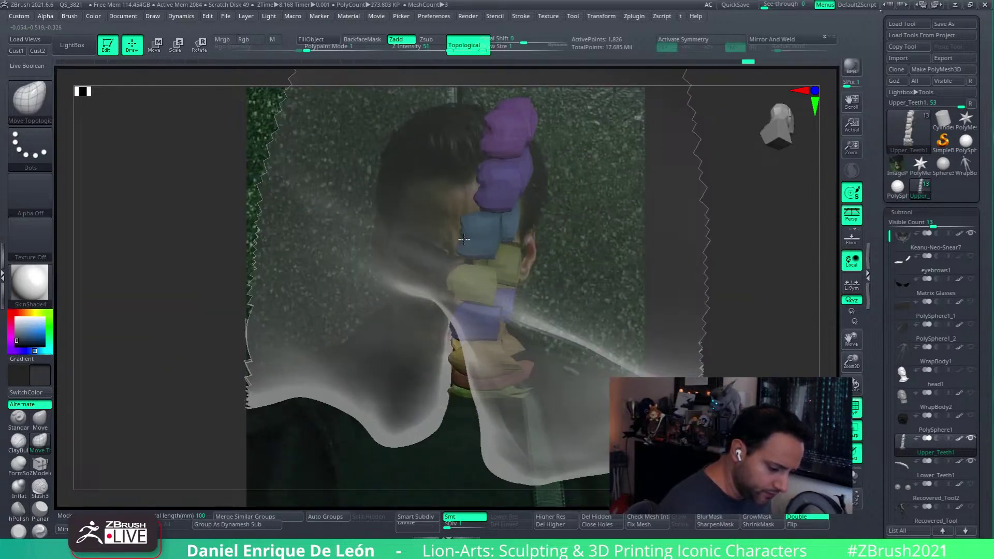
pyautogui.moveTo(493, 194); pyautogui.dragTo(488, 196)
pyautogui.moveTo(473, 235); pyautogui.dragTo(478, 241)
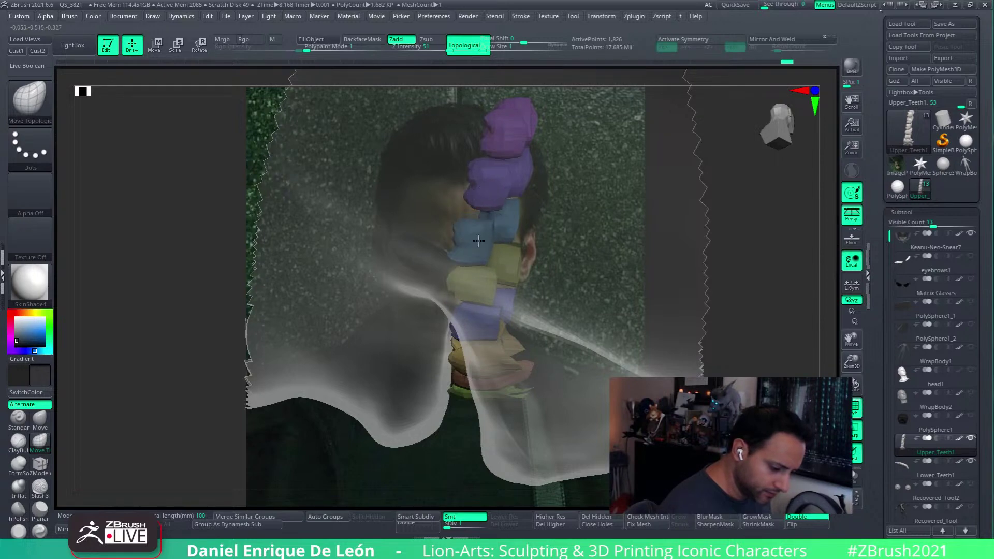
pyautogui.moveTo(486, 186); pyautogui.dragTo(478, 194)
pyautogui.moveTo(490, 145); pyautogui.dragTo(470, 149)
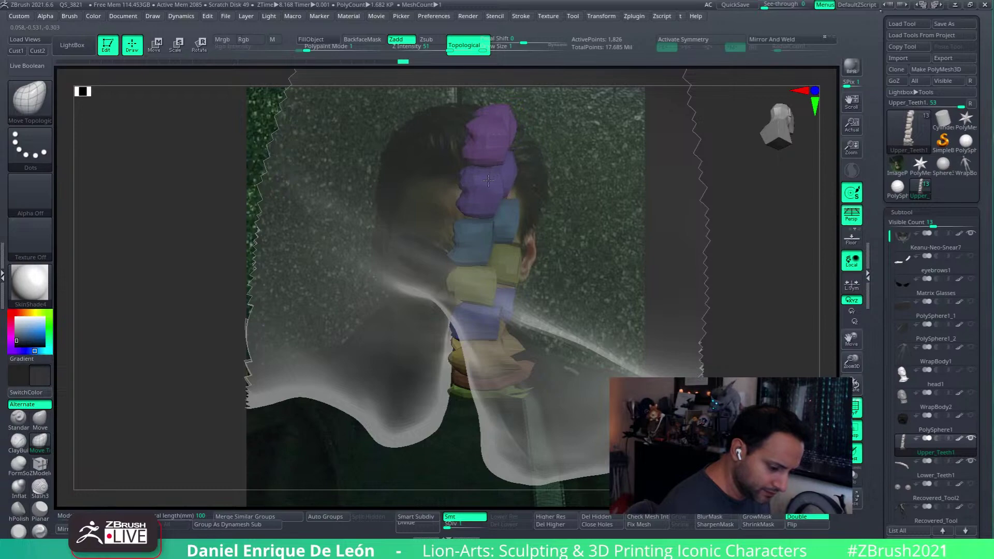
# - Shift the blue, yellow and purple back teeth from the opposite see-through side view to straighten their row
pyautogui.moveTo(528, 286); pyautogui.dragTo(576, 240)
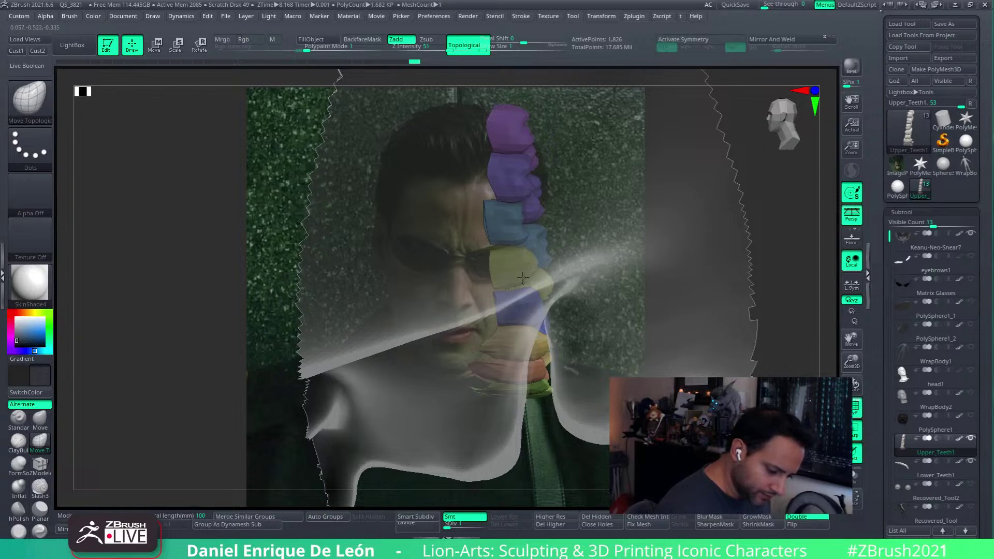
pyautogui.moveTo(524, 243); pyautogui.dragTo(526, 269)
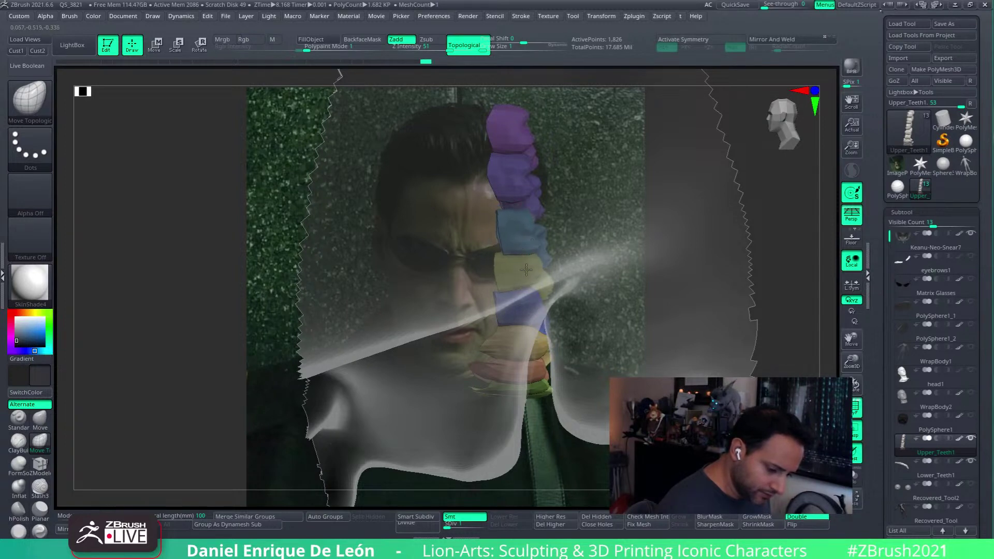
pyautogui.moveTo(522, 183); pyautogui.dragTo(527, 192)
pyautogui.moveTo(519, 143); pyautogui.dragTo(523, 152)
# - Refine the placement of the side teeth and molars from above so they follow the arch just inside the lip and cheek wall
pyautogui.moveTo(575, 192); pyautogui.dragTo(691, 260)
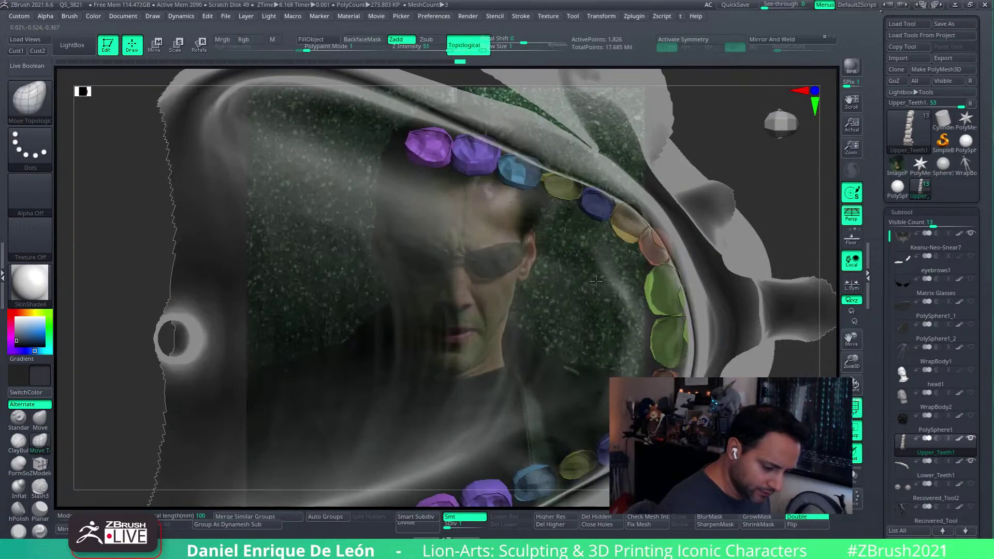
pyautogui.keyDown('alt'); pyautogui.moveTo(595, 238); pyautogui.dragTo(575, 270); pyautogui.keyUp('alt')
pyautogui.moveTo(504, 202); pyautogui.dragTo(576, 224)
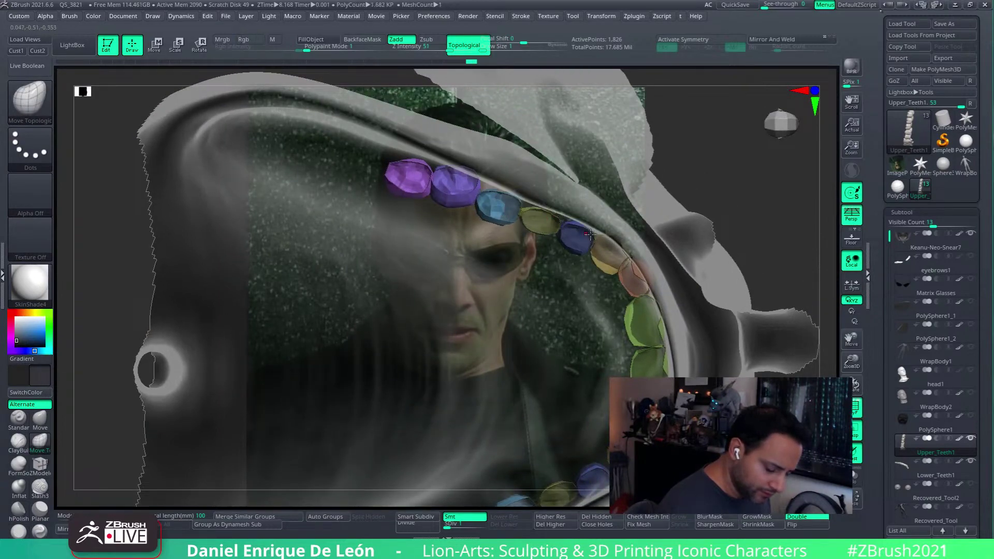
pyautogui.moveTo(604, 266); pyautogui.dragTo(599, 275)
pyautogui.moveTo(629, 237)
pyautogui.mouseDown()
pyautogui.moveTo(688, 209)
pyautogui.moveTo(639, 239)
pyautogui.mouseUp()
pyautogui.moveTo(647, 280); pyautogui.dragTo(643, 279)
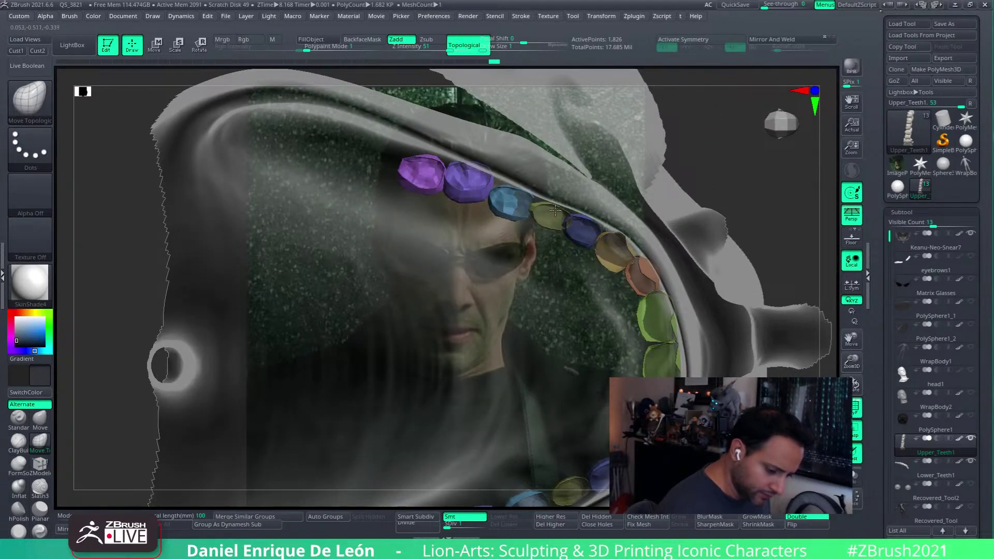
pyautogui.moveTo(521, 190); pyautogui.dragTo(422, 167)
pyautogui.moveTo(510, 127); pyautogui.dragTo(434, 137)
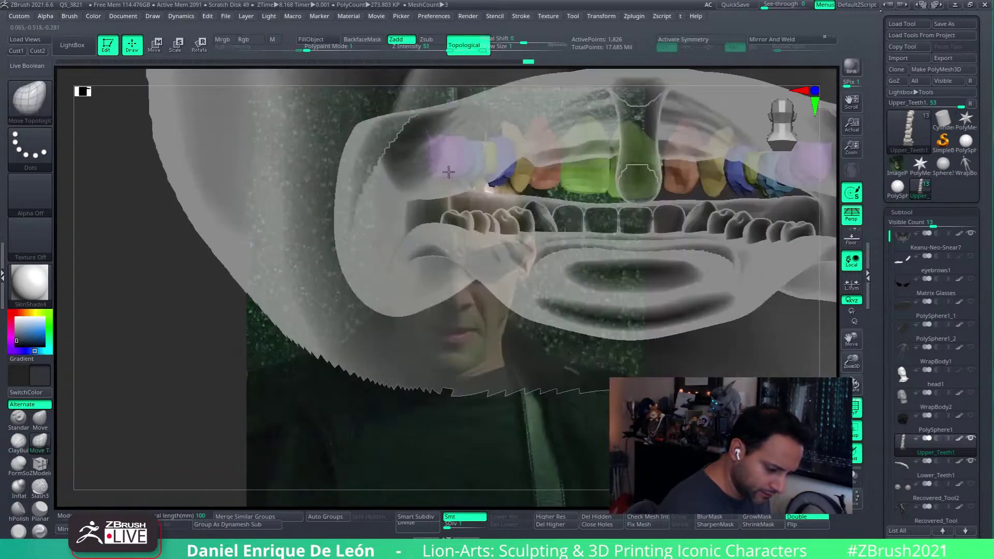
# - Shift the side and back teeth within the arch using the see-through views, then restore the opaque display of the mouth area
pyautogui.moveTo(448, 172); pyautogui.dragTo(485, 193)
pyautogui.moveTo(526, 145); pyautogui.dragTo(600, 247)
pyautogui.moveTo(558, 249)
pyautogui.mouseDown(button='right')
pyautogui.moveTo(497, 252)
pyautogui.moveTo(560, 254)
pyautogui.mouseUp(button='right')
pyautogui.moveTo(462, 285); pyautogui.dragTo(453, 287)
pyautogui.moveTo(567, 250); pyautogui.dragTo(647, 244, button='right')
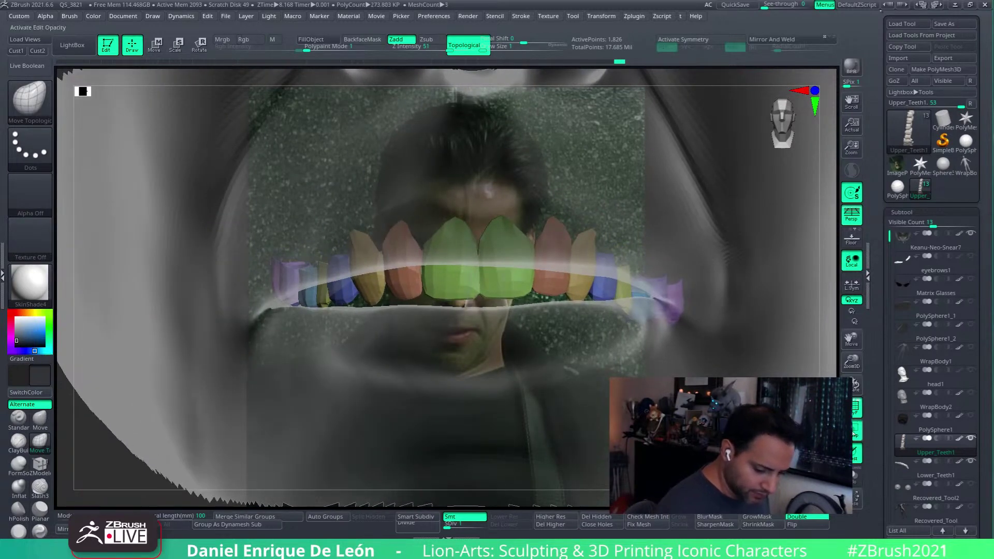
pyautogui.click(853, 433)
pyautogui.keyDown('ctrl'); pyautogui.moveTo(634, 336); pyautogui.dragTo(602, 339, button='right'); pyautogui.keyUp('ctrl')
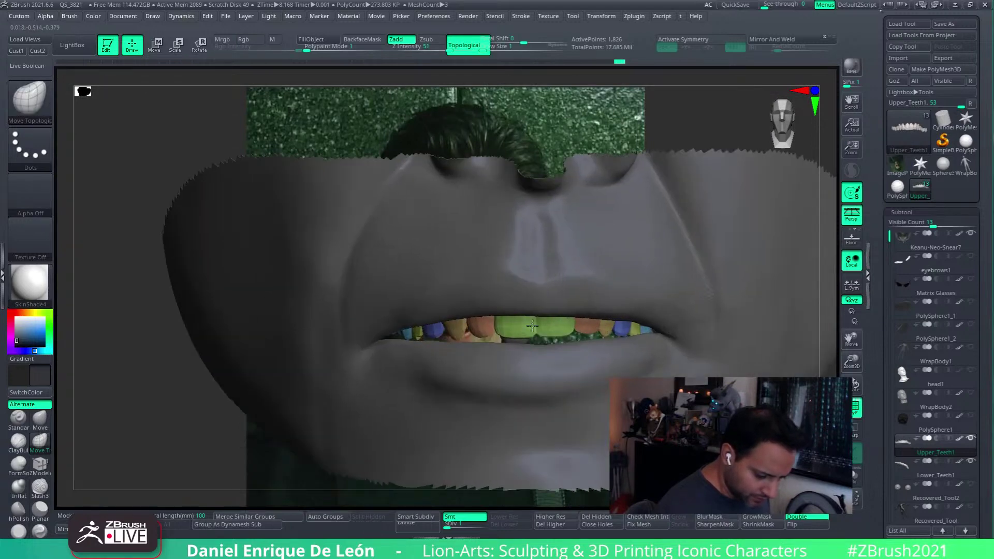
# - Adjust the side teeth and molars from the front, from above and in profile so the arch follows the inner lip and cheek wall
pyautogui.moveTo(616, 290); pyautogui.dragTo(571, 241, button='right')
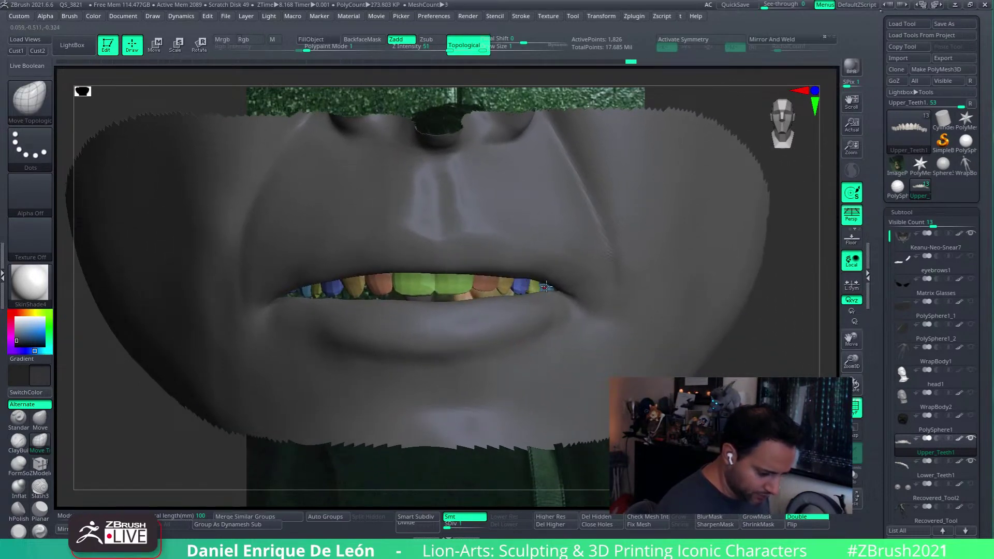
pyautogui.moveTo(456, 234); pyautogui.dragTo(384, 303, button='right')
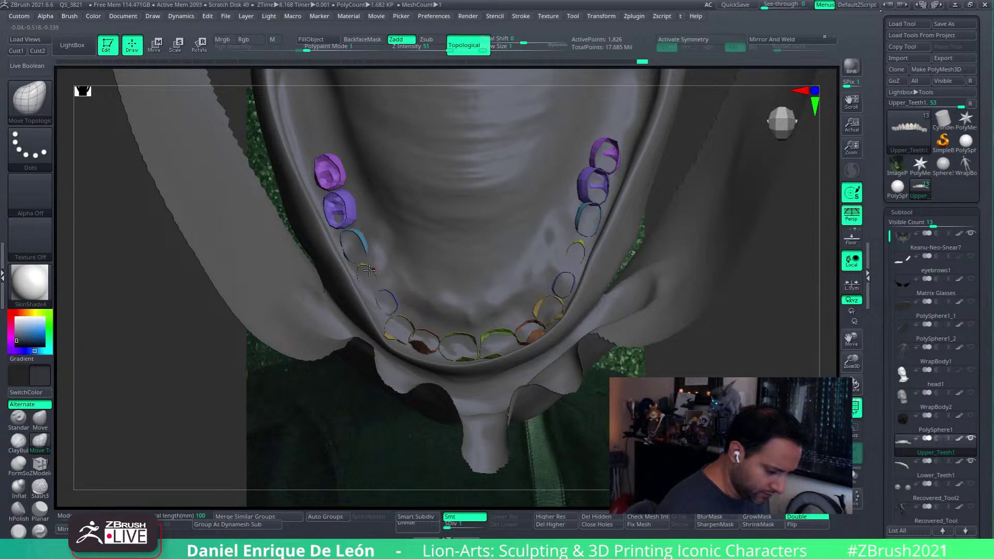
pyautogui.moveTo(380, 266); pyautogui.dragTo(617, 252, button='right')
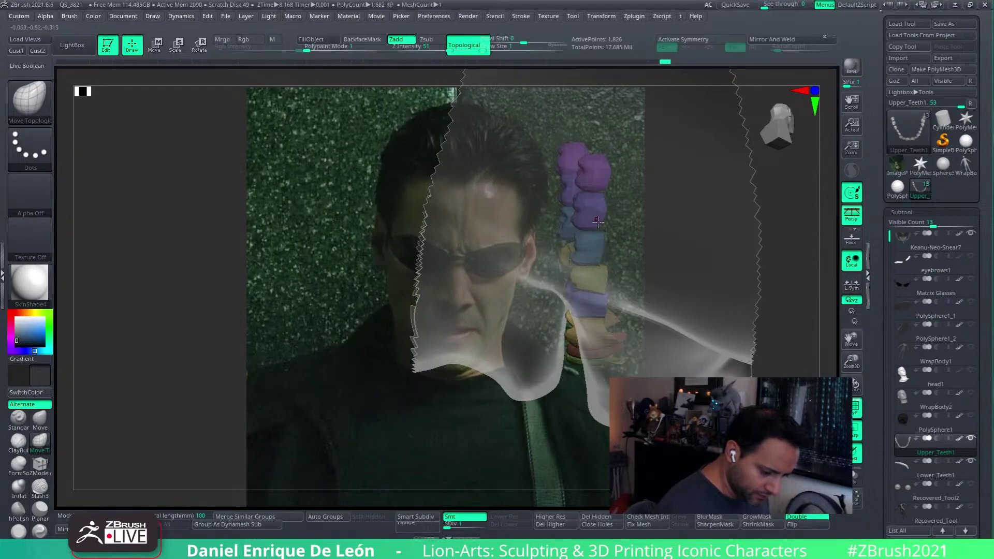
pyautogui.moveTo(595, 243); pyautogui.dragTo(626, 357, button='right')
# - Turn off polyframe and transparency, unhide the rest of the Keanu-Neo-Snear7 head and show the eyeballs
pyautogui.click(853, 408)
pyautogui.press('f')
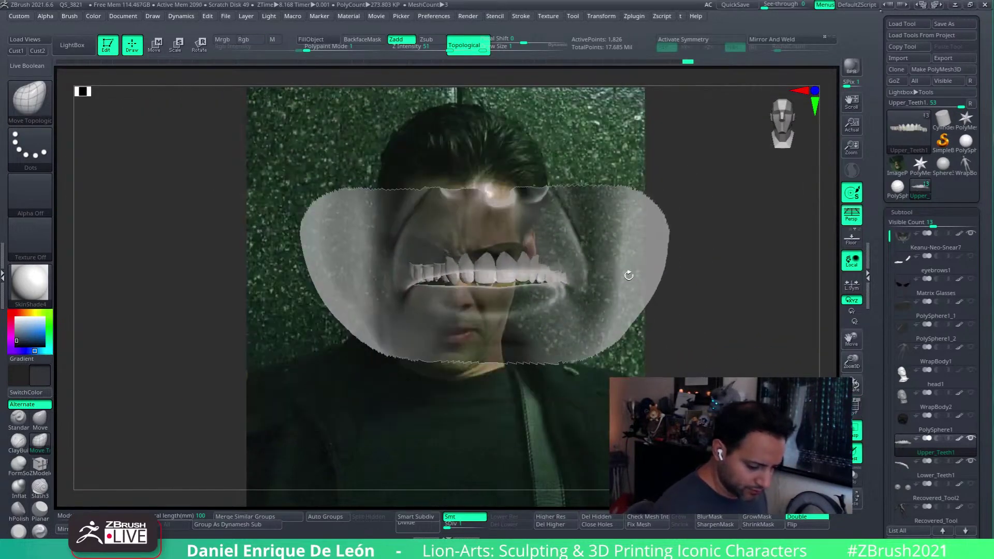
pyautogui.keyDown('ctrl'); pyautogui.moveTo(643, 279); pyautogui.dragTo(657, 279, button='right'); pyautogui.keyUp('ctrl')
pyautogui.keyDown('alt'); pyautogui.click(661, 280); pyautogui.keyUp('alt')
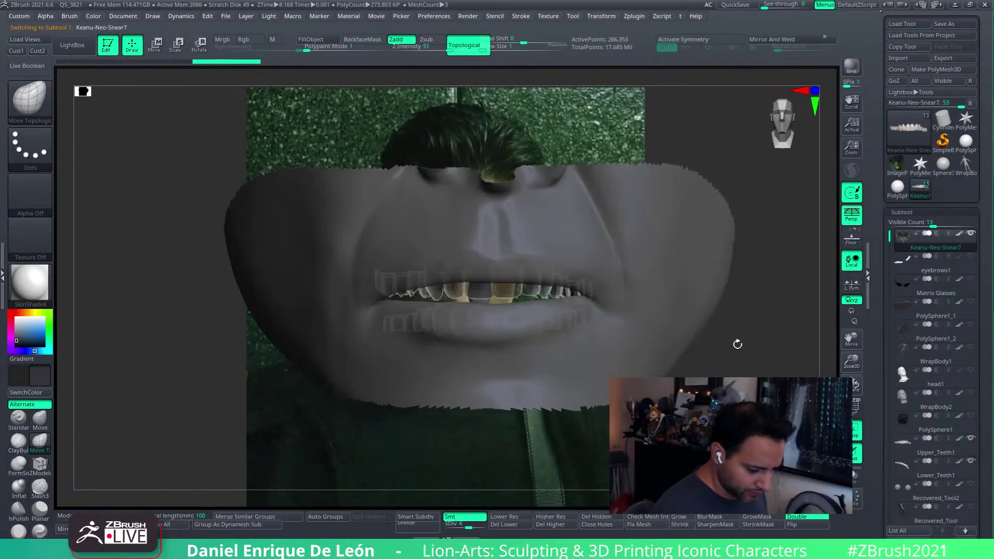
pyautogui.click(857, 429)
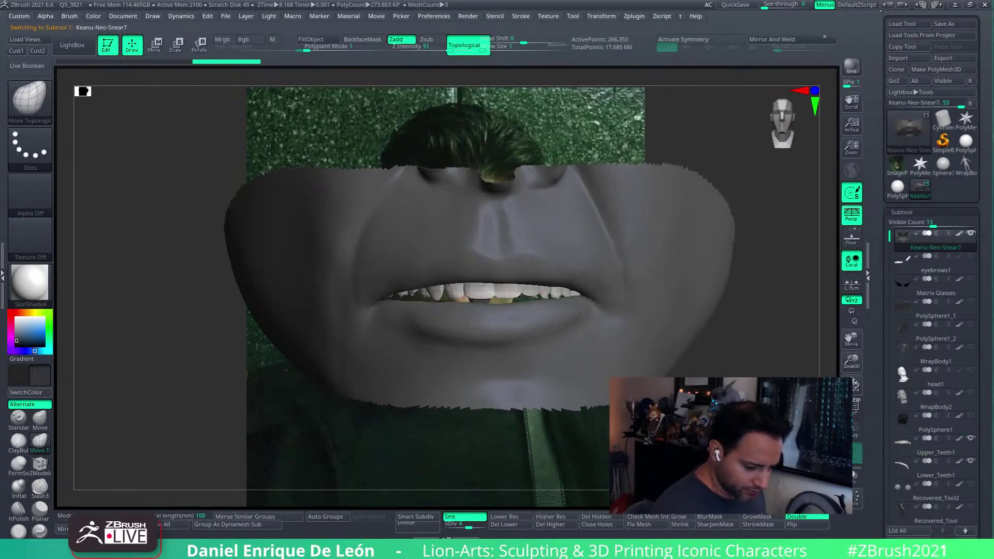
pyautogui.keyDown('ctrl'); pyautogui.keyDown('shift'); pyautogui.click(694, 356); pyautogui.keyUp('shift'); pyautogui.keyUp('ctrl')
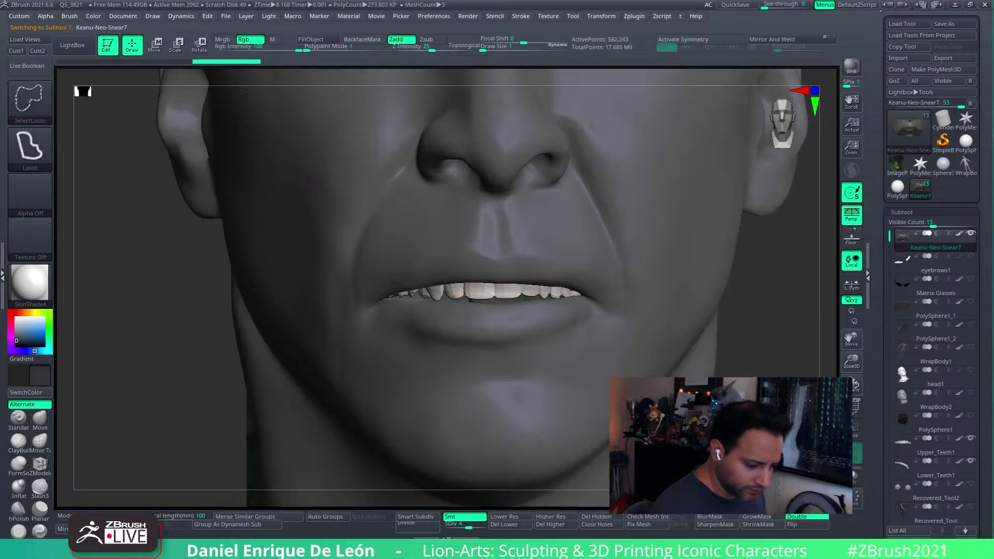
pyautogui.keyDown('ctrl'); pyautogui.moveTo(692, 356); pyautogui.dragTo(825, 233, button='right'); pyautogui.keyUp('ctrl')
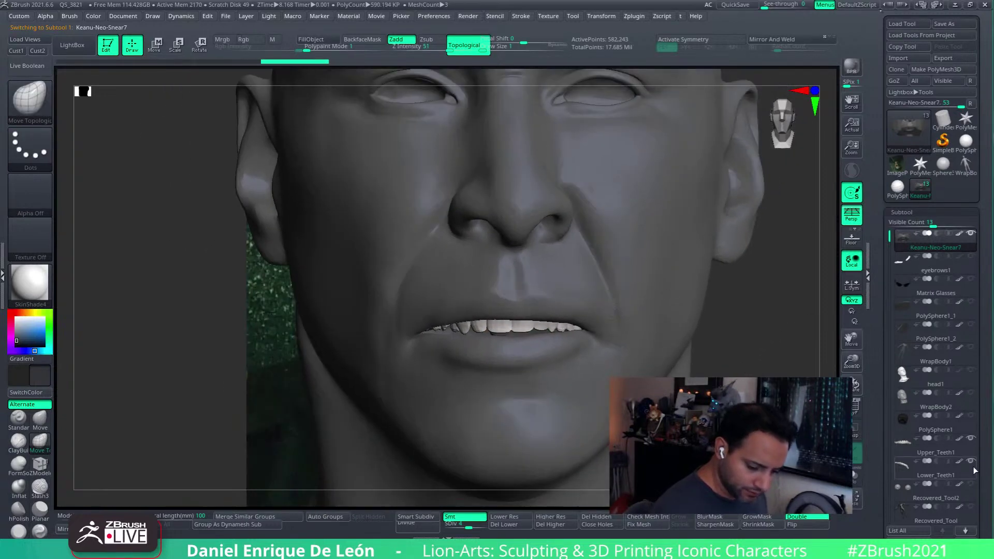
pyautogui.click(970, 484)
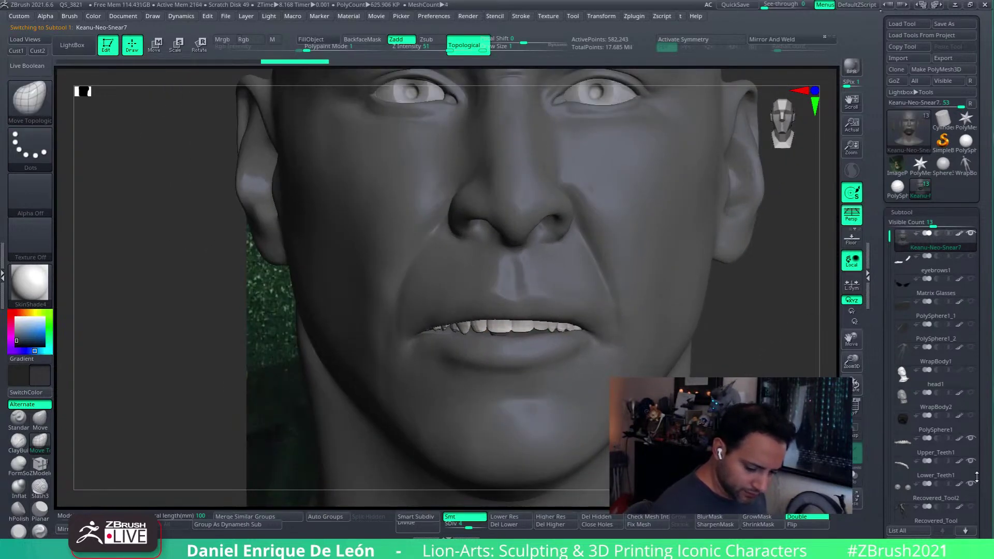
# - Reshape the visible Upper_Teeth1 side teeth through the mouth opening with Move Topological, working from profile and three-quarter angles
pyautogui.moveTo(621, 350); pyautogui.dragTo(792, 269, button='right')
pyautogui.keyDown('alt'); pyautogui.click(471, 366); pyautogui.keyUp('alt')
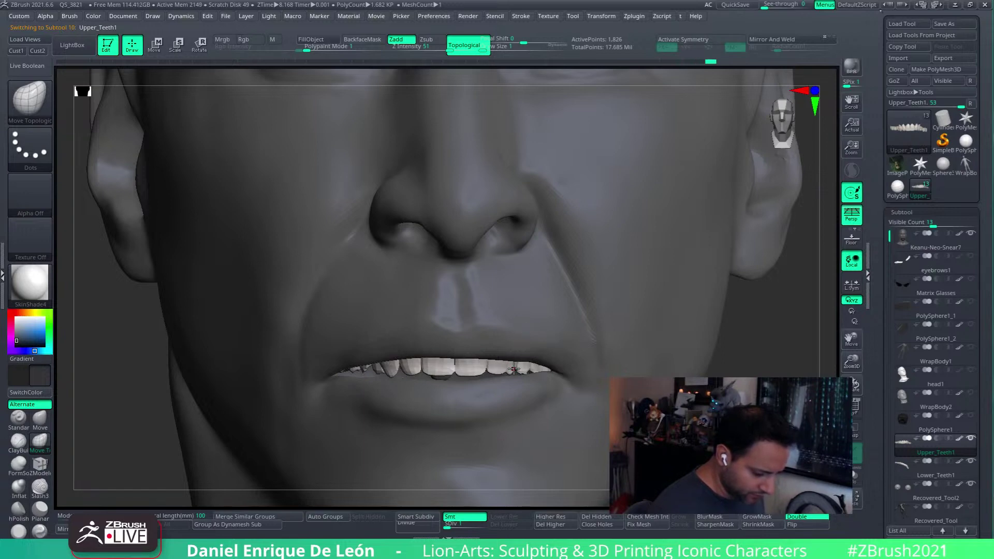
pyautogui.moveTo(522, 369)
pyautogui.mouseDown(button='right')
pyautogui.moveTo(547, 343)
pyautogui.moveTo(481, 355)
pyautogui.moveTo(398, 325)
pyautogui.moveTo(453, 330)
pyautogui.mouseUp(button='right')
pyautogui.moveTo(399, 336); pyautogui.dragTo(407, 327)
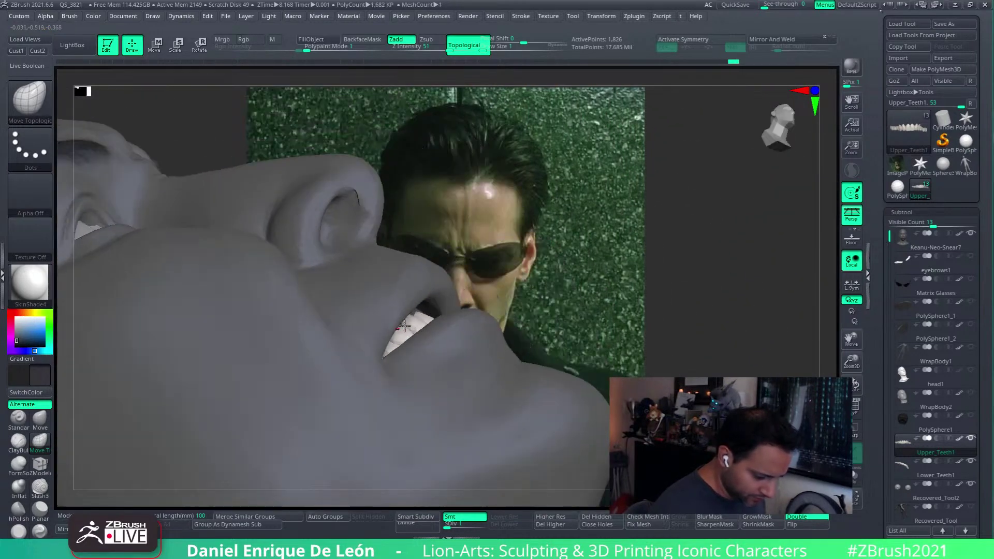
pyautogui.moveTo(460, 332)
pyautogui.mouseDown(button='right')
pyautogui.moveTo(424, 328)
pyautogui.moveTo(430, 313)
pyautogui.moveTo(535, 276)
pyautogui.mouseUp(button='right')
pyautogui.moveTo(396, 326); pyautogui.dragTo(383, 324)
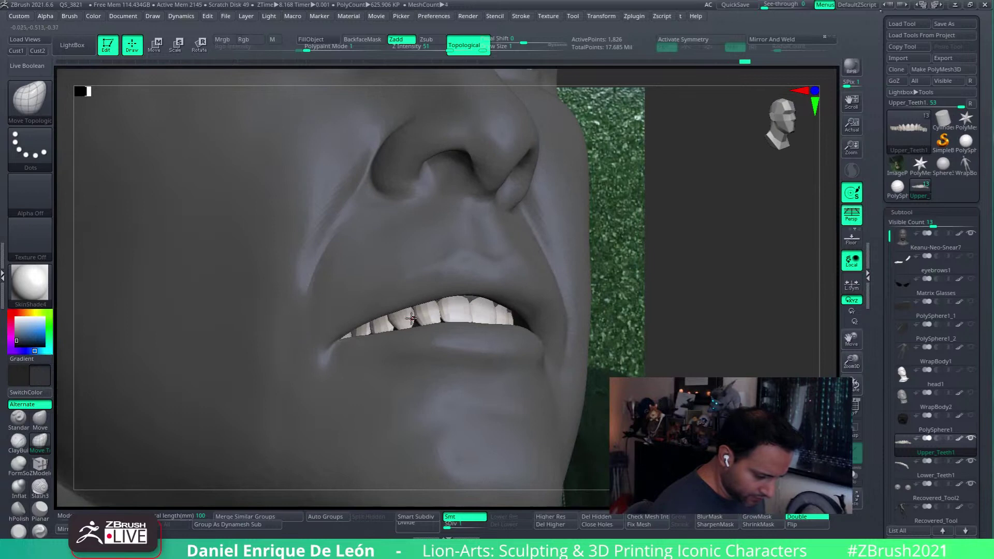
pyautogui.moveTo(411, 318)
pyautogui.mouseDown(button='right')
pyautogui.moveTo(414, 308)
pyautogui.moveTo(378, 325)
pyautogui.moveTo(550, 324)
pyautogui.moveTo(532, 366)
pyautogui.moveTo(564, 362)
pyautogui.moveTo(486, 375)
pyautogui.mouseUp(button='right')
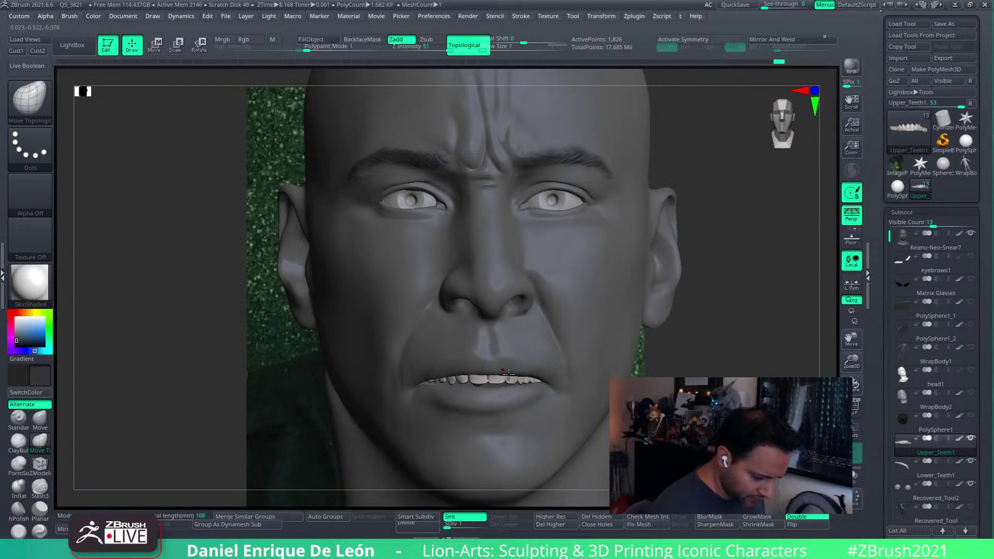
# - Subdivide the upper teeth once and fine-tune the teeth showing below the upper lip from the front
pyautogui.moveTo(527, 378); pyautogui.dragTo(483, 381, button='right')
pyautogui.hotkey('ctrl', 'd')
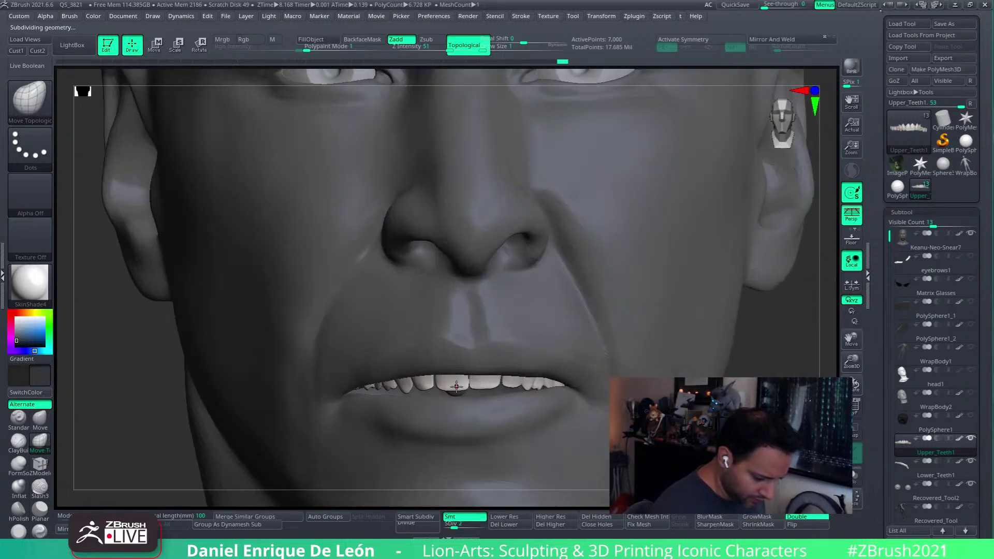
pyautogui.moveTo(539, 356)
pyautogui.mouseDown(button='right')
pyautogui.moveTo(518, 385)
pyautogui.moveTo(538, 374)
pyautogui.moveTo(516, 398)
pyautogui.moveTo(534, 374)
pyautogui.moveTo(519, 353)
pyautogui.moveTo(404, 402)
pyautogui.moveTo(434, 387)
pyautogui.moveTo(416, 391)
pyautogui.mouseUp(button='right')
pyautogui.keyDown('shift'); pyautogui.moveTo(525, 373); pyautogui.dragTo(594, 382, button='right'); pyautogui.keyUp('shift')
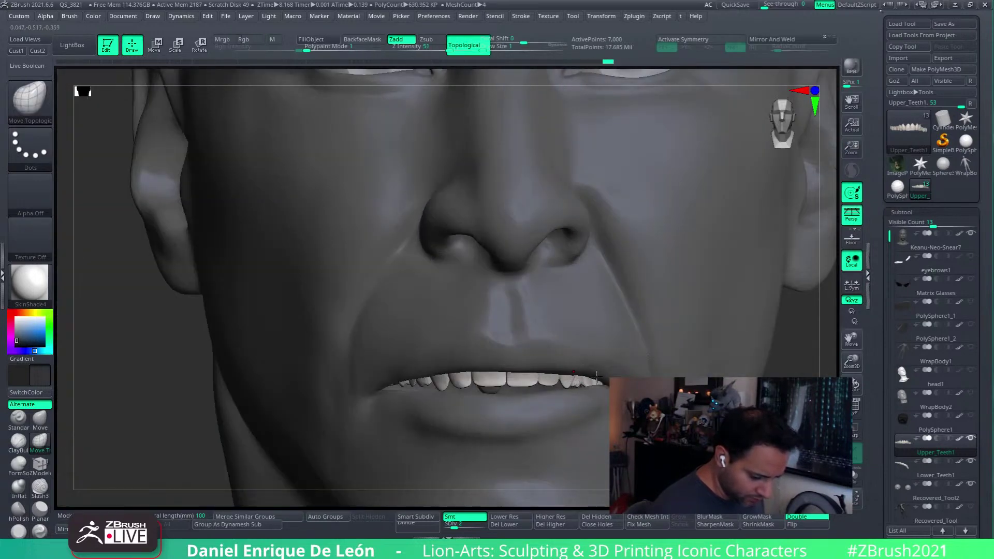
pyautogui.keyDown('ctrl'); pyautogui.moveTo(593, 401); pyautogui.dragTo(546, 352, button='right'); pyautogui.keyUp('ctrl')
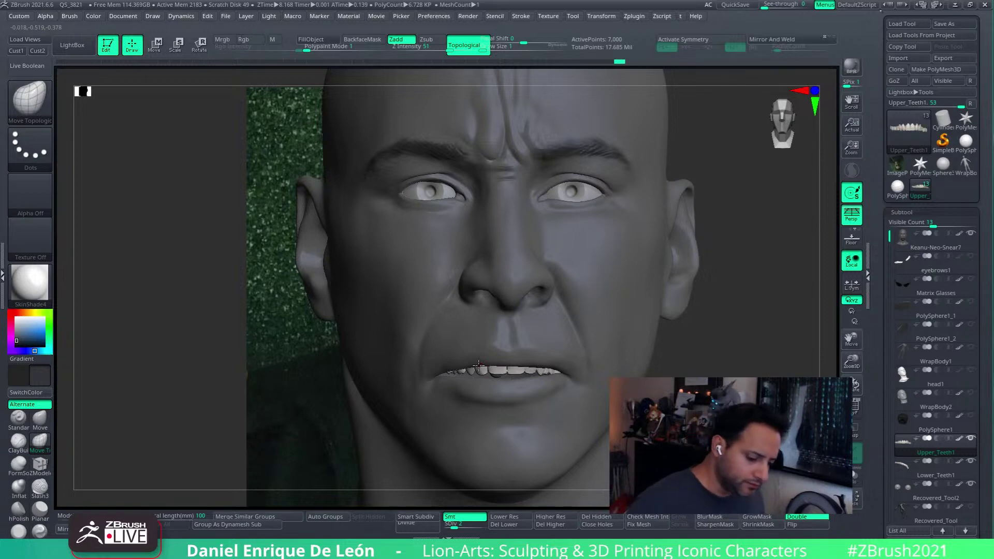
# - Hide the polypaint on the Keanu-Neo-Snear7 head and set the active colour to a lighter grey
pyautogui.moveTo(720, 310); pyautogui.dragTo(655, 306)
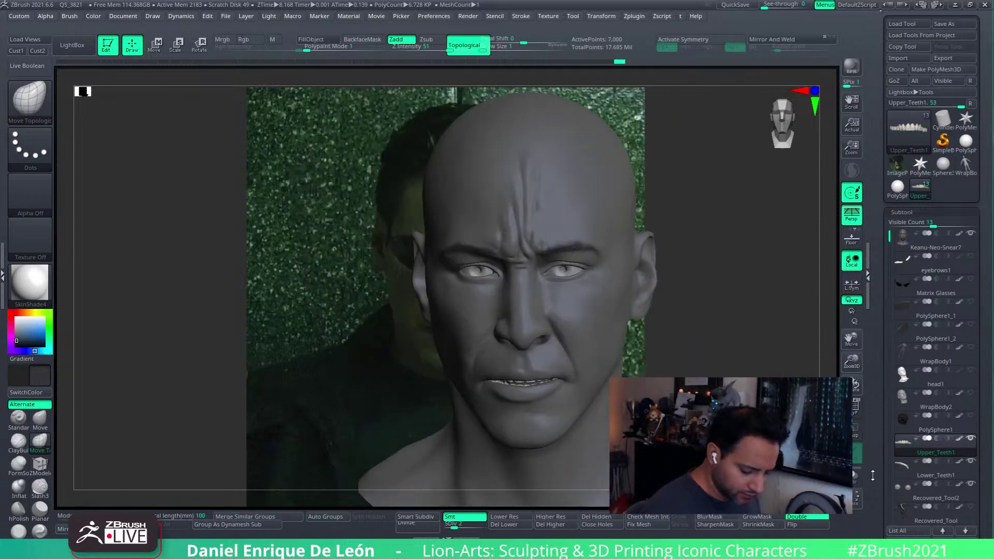
pyautogui.moveTo(685, 343); pyautogui.dragTo(661, 366)
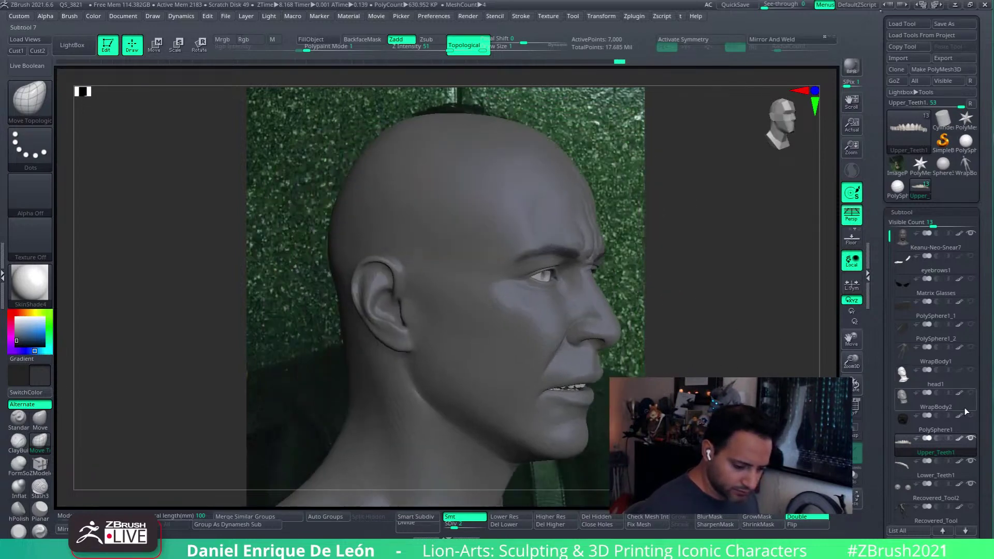
pyautogui.click(953, 242)
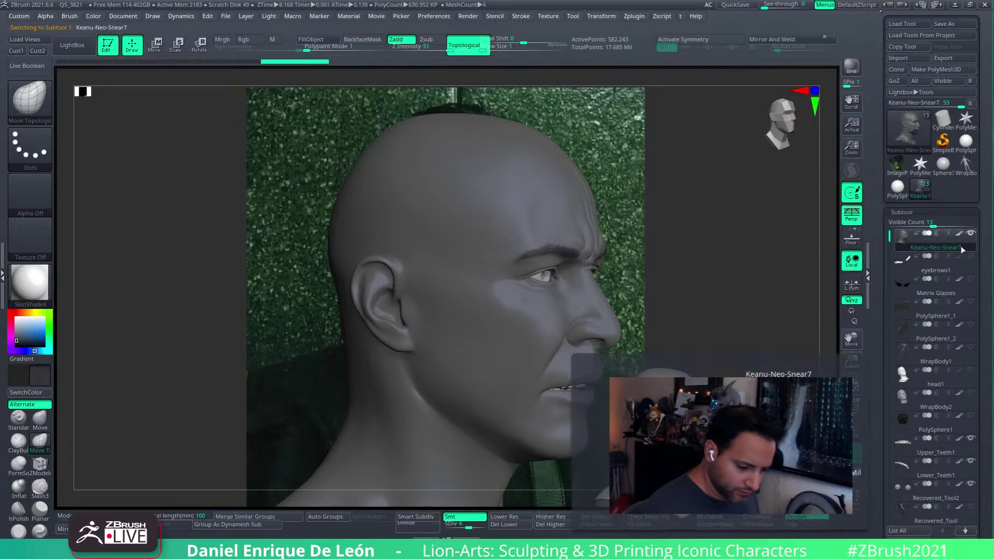
pyautogui.click(959, 234)
pyautogui.moveTo(716, 355); pyautogui.dragTo(690, 364)
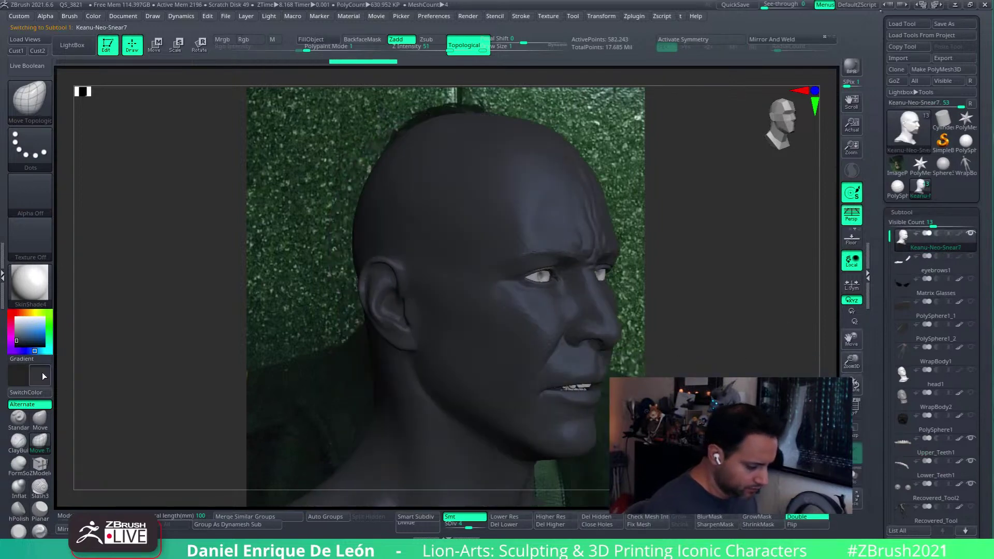
pyautogui.click(17, 329)
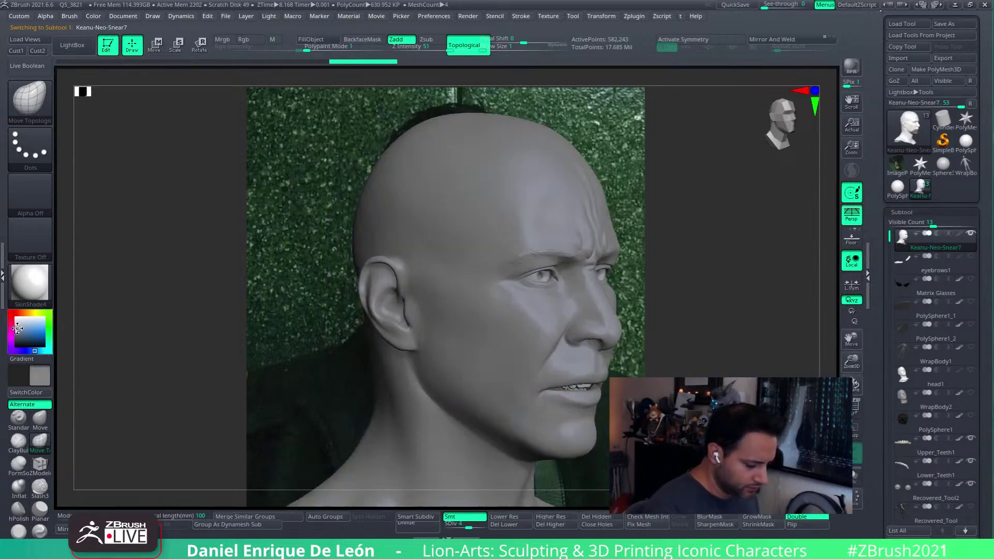
pyautogui.keyDown('shift'); pyautogui.moveTo(250, 483); pyautogui.dragTo(602, 348); pyautogui.keyUp('shift')
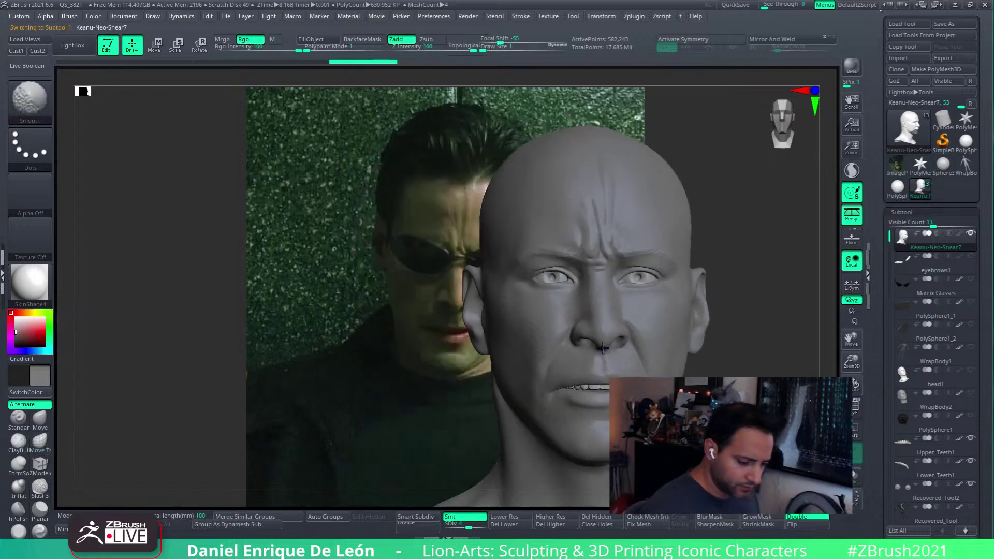
pyautogui.keyDown('alt'); pyautogui.moveTo(693, 357); pyautogui.dragTo(605, 345); pyautogui.keyUp('alt')
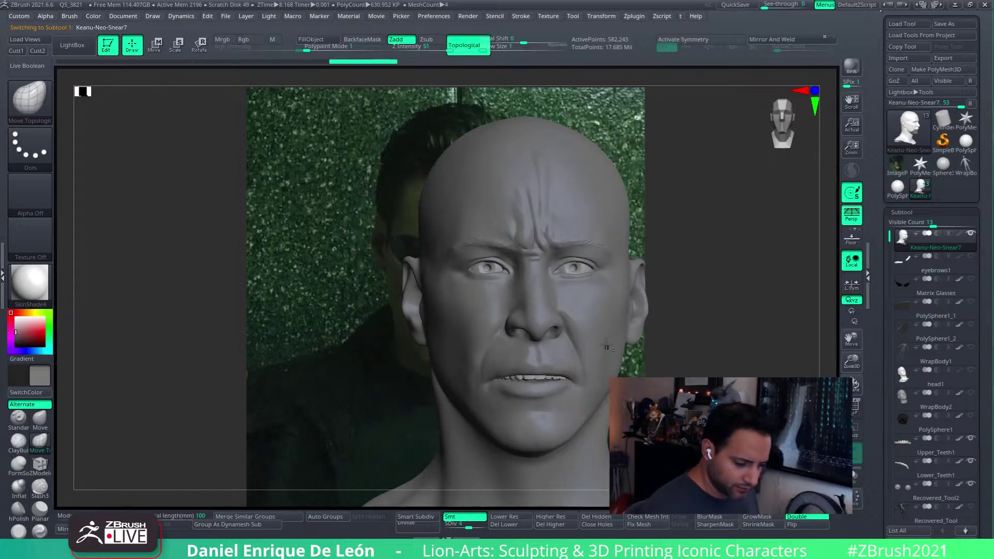
# - Show the PolySphere1 hair on the head and examine the likeness from three-quarter and front views
pyautogui.click(971, 416)
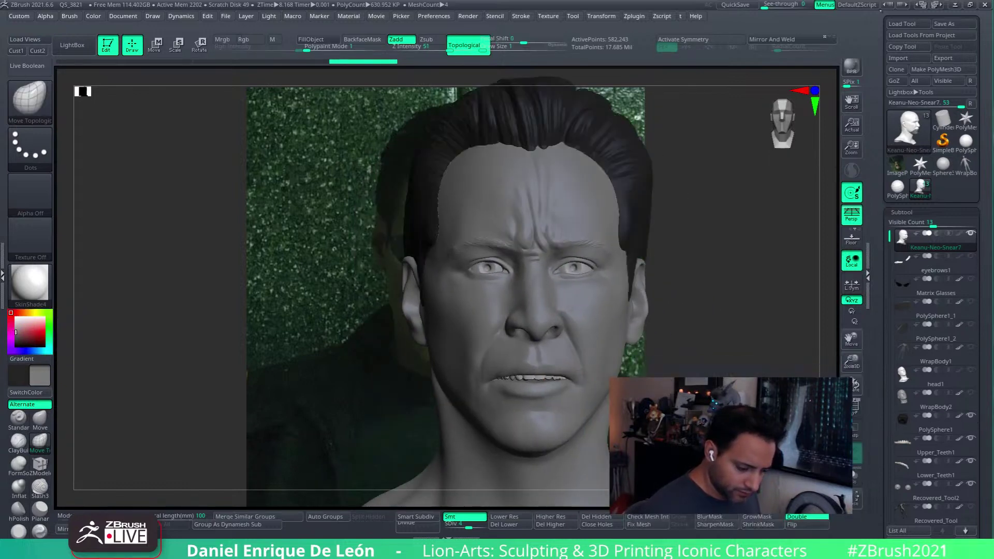
pyautogui.moveTo(580, 365); pyautogui.dragTo(719, 340, button='right')
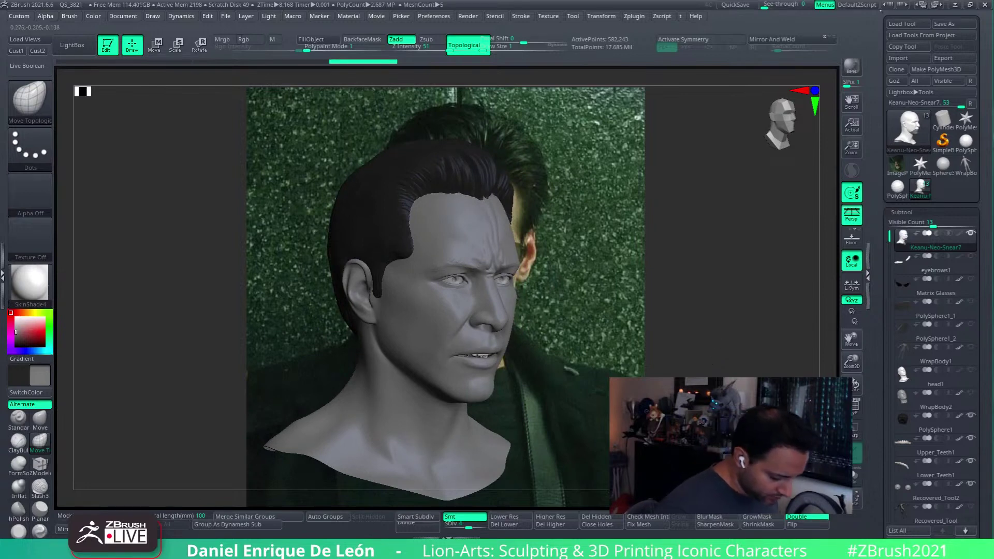
pyautogui.moveTo(766, 352)
pyautogui.mouseDown(button='right')
pyautogui.moveTo(688, 377)
pyautogui.moveTo(666, 351)
pyautogui.mouseUp(button='right')
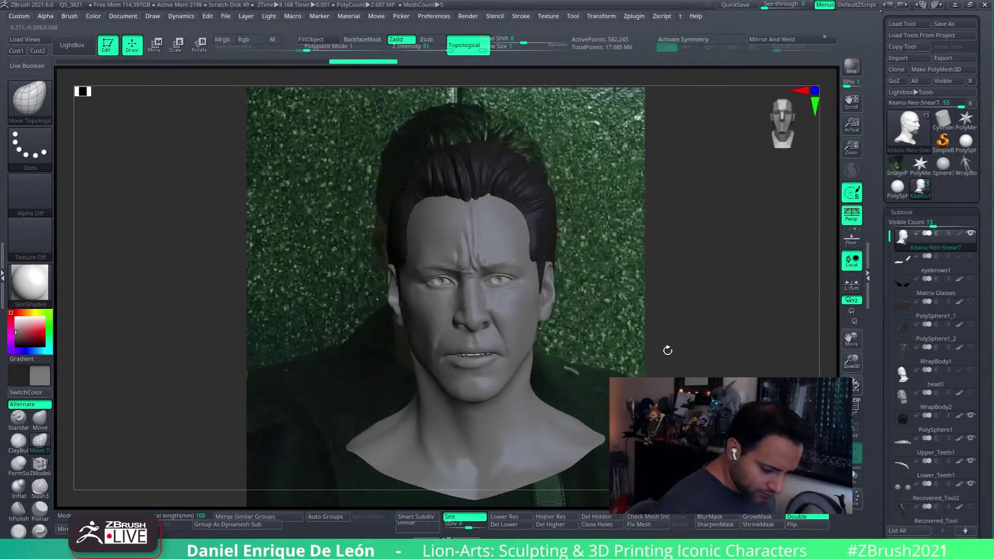
pyautogui.keyDown('ctrl'); pyautogui.moveTo(503, 300); pyautogui.dragTo(551, 303, button='right'); pyautogui.keyUp('ctrl')
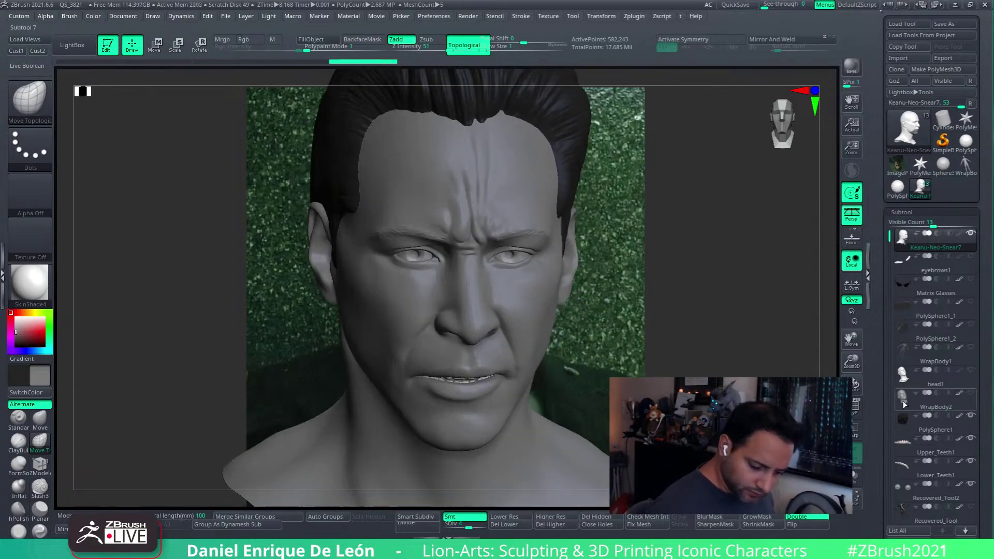
# - Make the Recovered_Tool2 eyeballs active, inspect their polygroups with polyframe, and turn the head's polypaint display back on
pyautogui.click(906, 490)
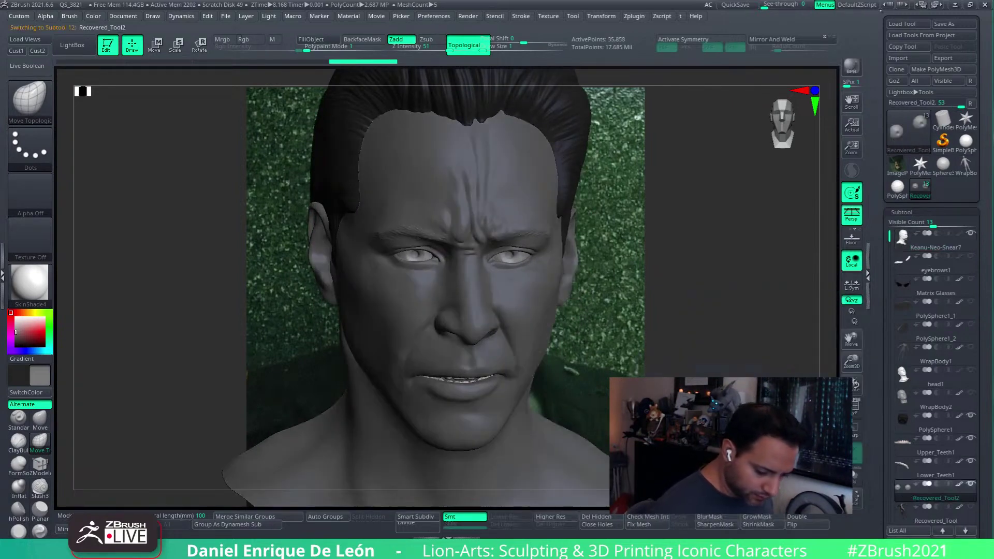
pyautogui.keyDown('alt'); pyautogui.moveTo(659, 375); pyautogui.dragTo(657, 466); pyautogui.keyUp('alt')
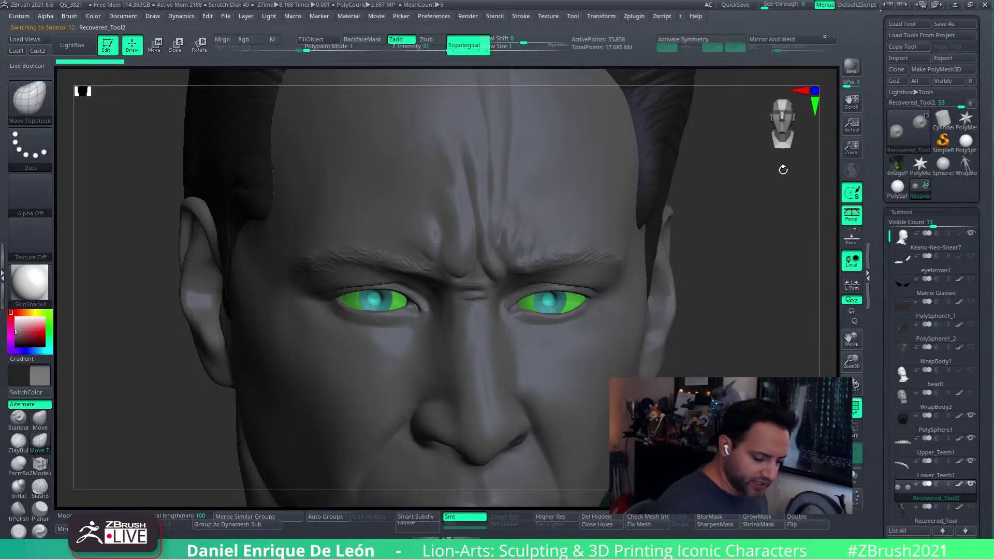
pyautogui.click(959, 236)
pyautogui.moveTo(663, 370)
pyautogui.mouseDown()
pyautogui.moveTo(777, 279)
pyautogui.moveTo(623, 240)
pyautogui.moveTo(633, 242)
pyautogui.mouseUp()
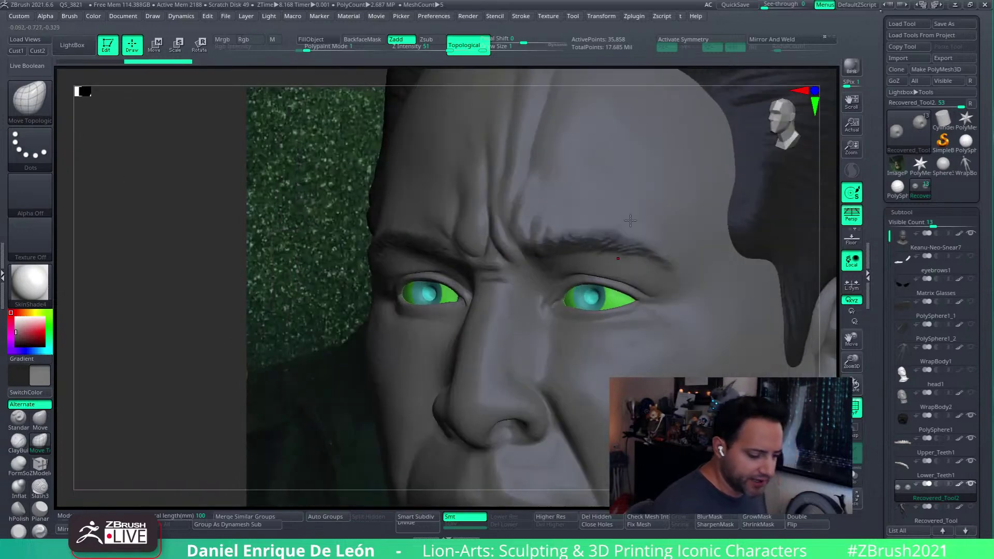
pyautogui.moveTo(626, 366); pyautogui.dragTo(640, 305)
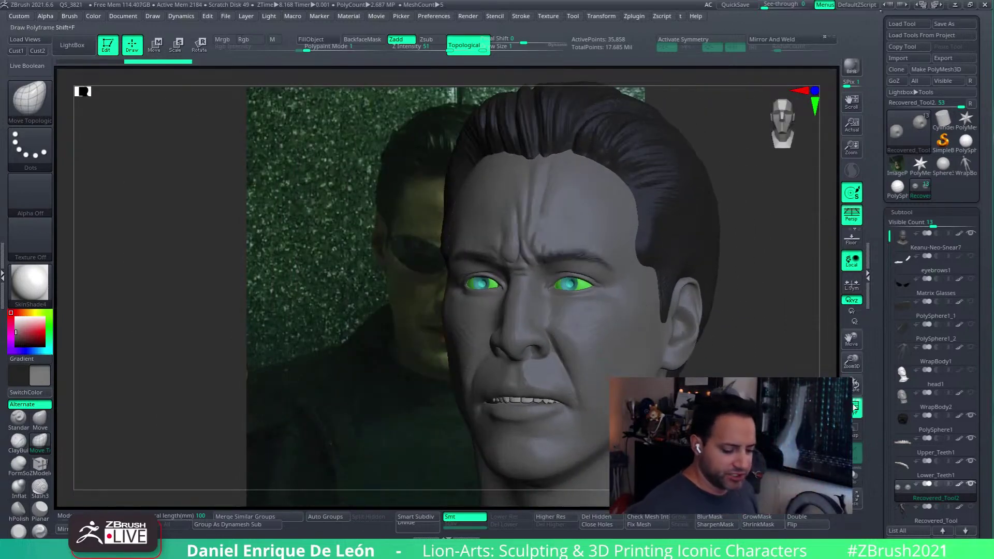
pyautogui.hotkey('shift', 'f')
pyautogui.moveTo(598, 288); pyautogui.dragTo(660, 293, button='right')
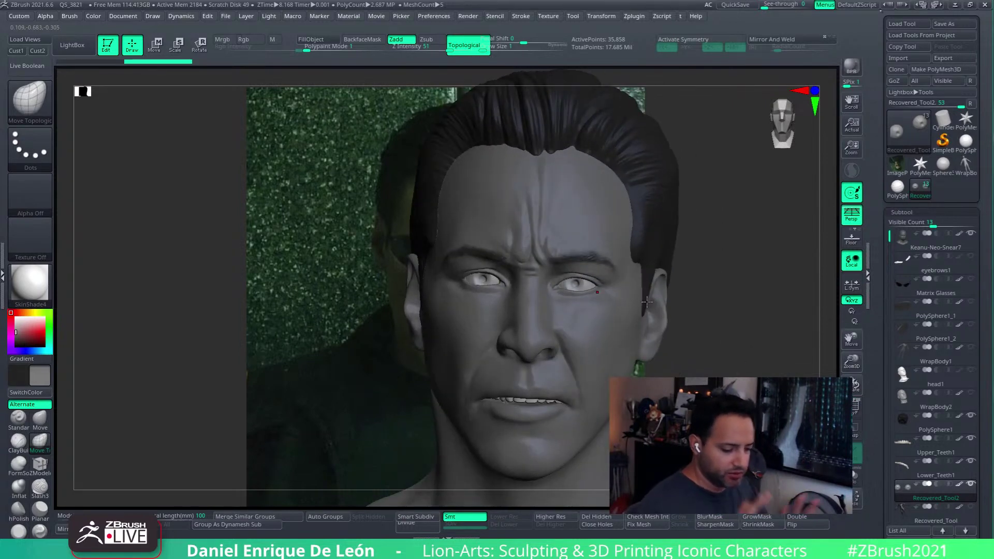
pyautogui.moveTo(589, 322); pyautogui.dragTo(618, 309, button='right')
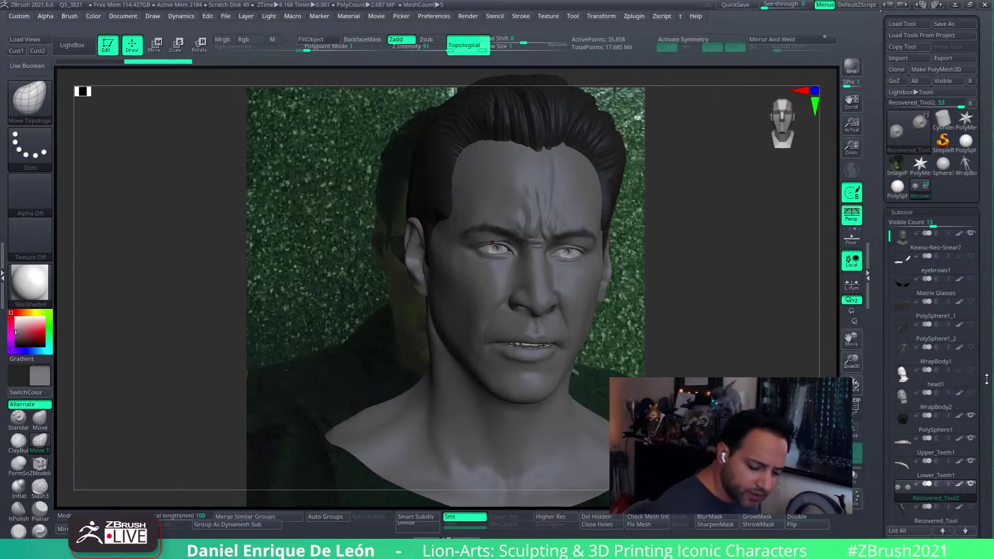
# - Show the head1 subtool, make it active and isolate it with Solo
pyautogui.moveTo(986, 377); pyautogui.dragTo(986, 344)
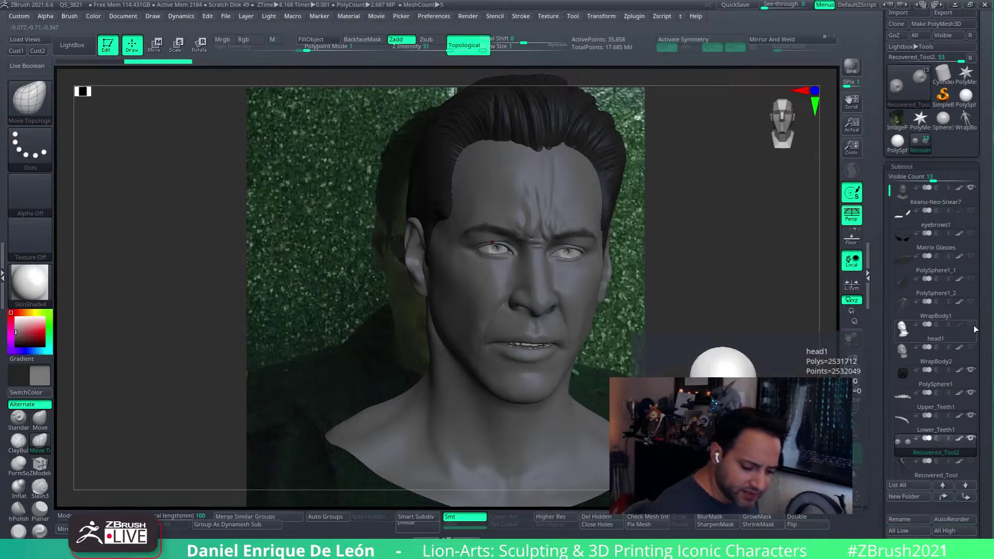
pyautogui.click(971, 324)
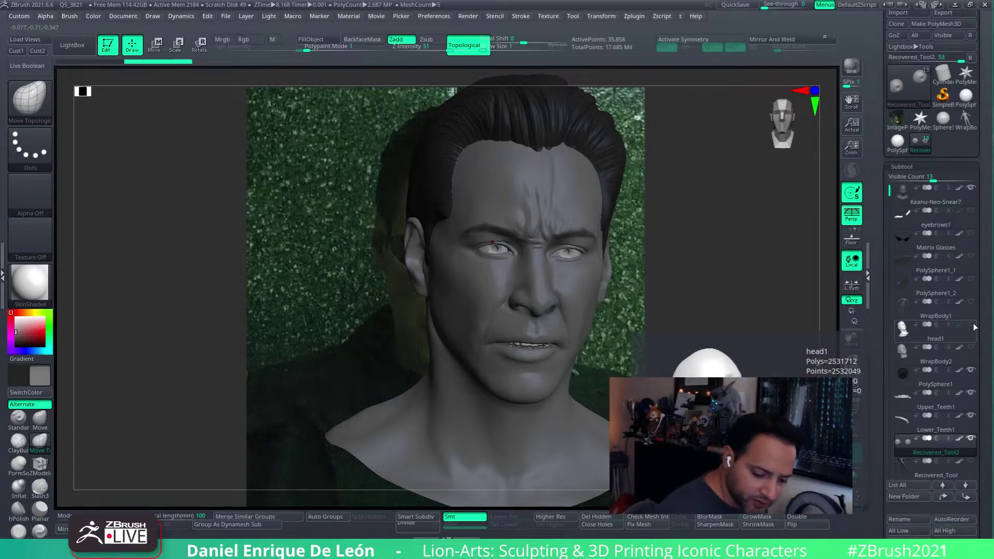
pyautogui.click(903, 330)
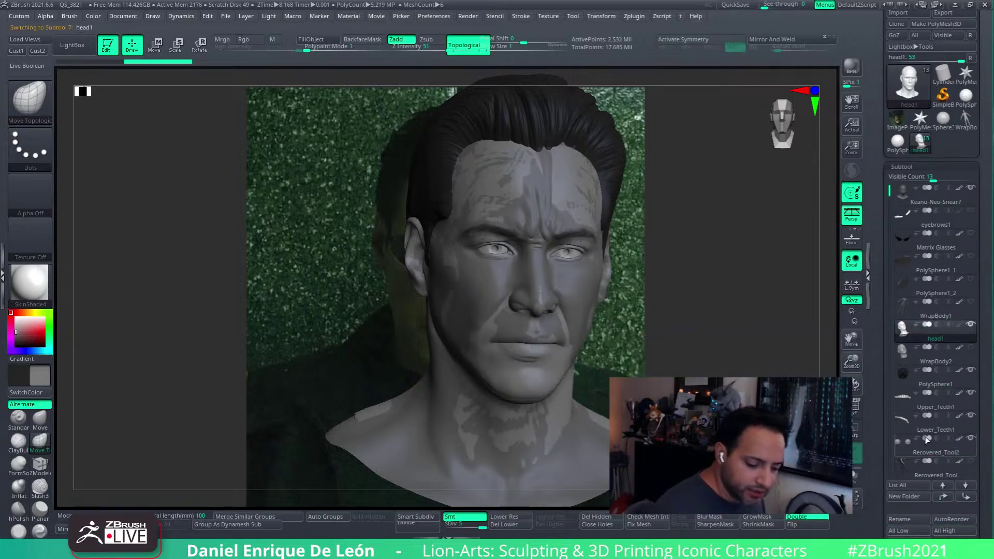
pyautogui.click(854, 475)
pyautogui.keyDown('shift'); pyautogui.moveTo(578, 343); pyautogui.dragTo(575, 309); pyautogui.keyUp('shift')
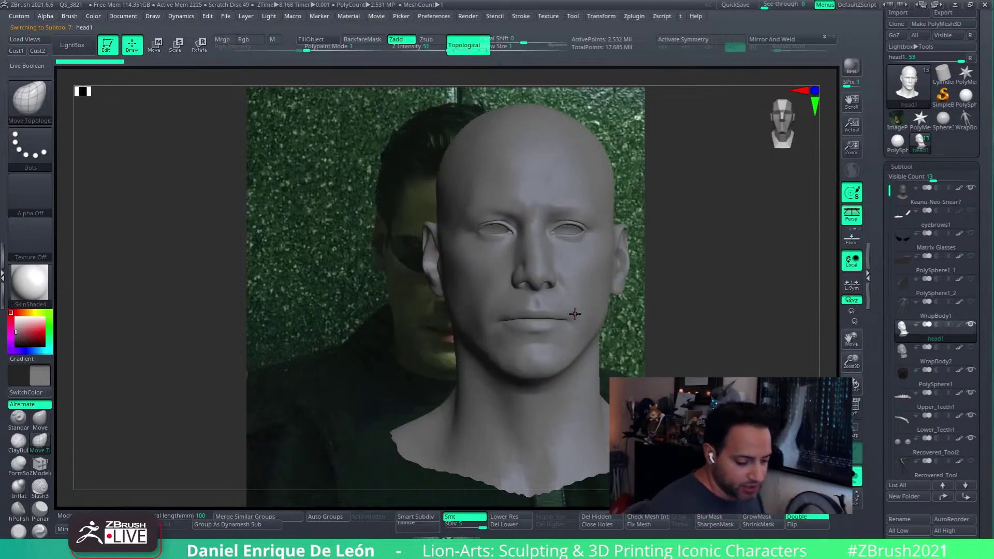
# - Display the polyframe on head1 and examine its topology from the side and from the front beside the reference photo
pyautogui.click(857, 409)
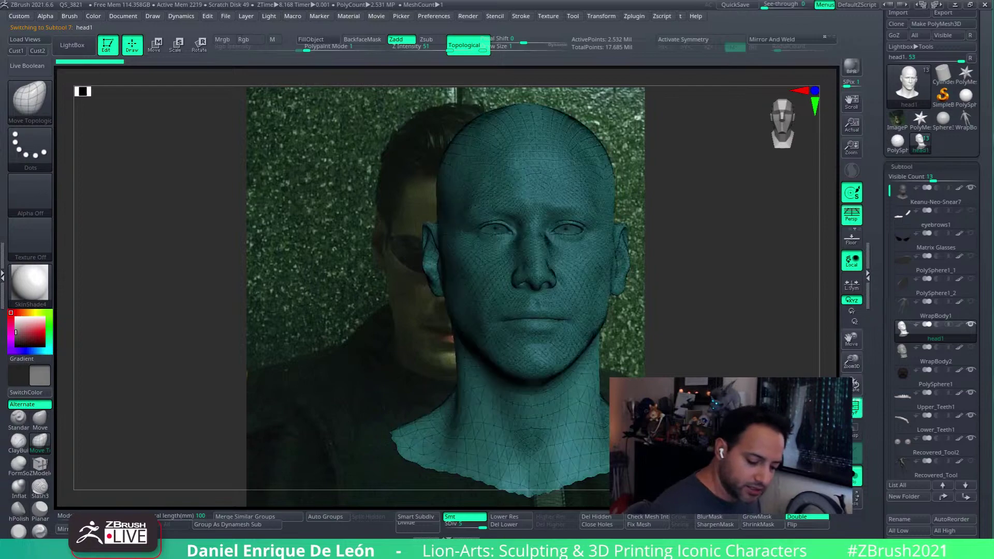
pyautogui.moveTo(558, 287); pyautogui.dragTo(617, 363, button='right')
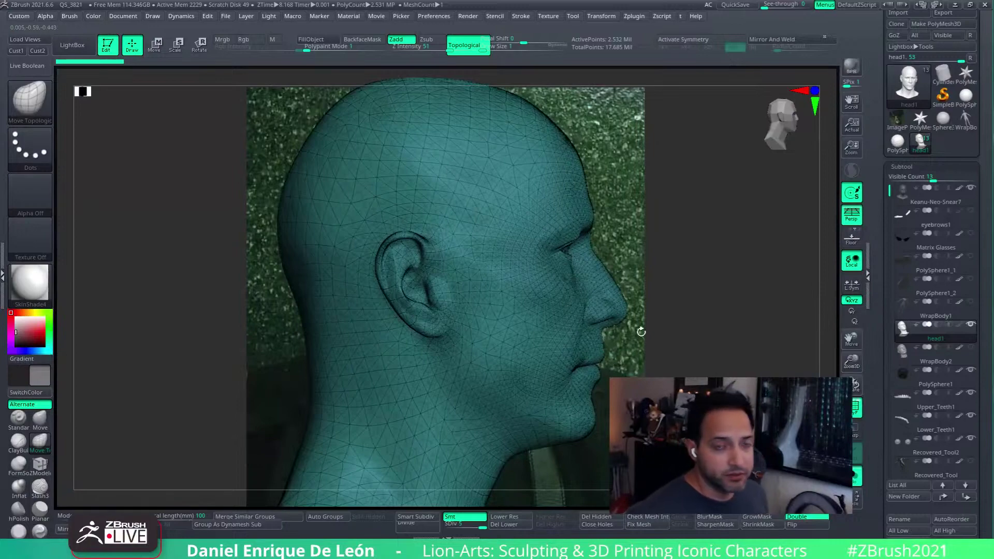
pyautogui.moveTo(623, 355)
pyautogui.mouseDown(button='right')
pyautogui.moveTo(692, 344)
pyautogui.moveTo(603, 324)
pyautogui.moveTo(572, 337)
pyautogui.moveTo(632, 375)
pyautogui.moveTo(656, 342)
pyautogui.moveTo(657, 358)
pyautogui.moveTo(669, 346)
pyautogui.mouseUp(button='right')
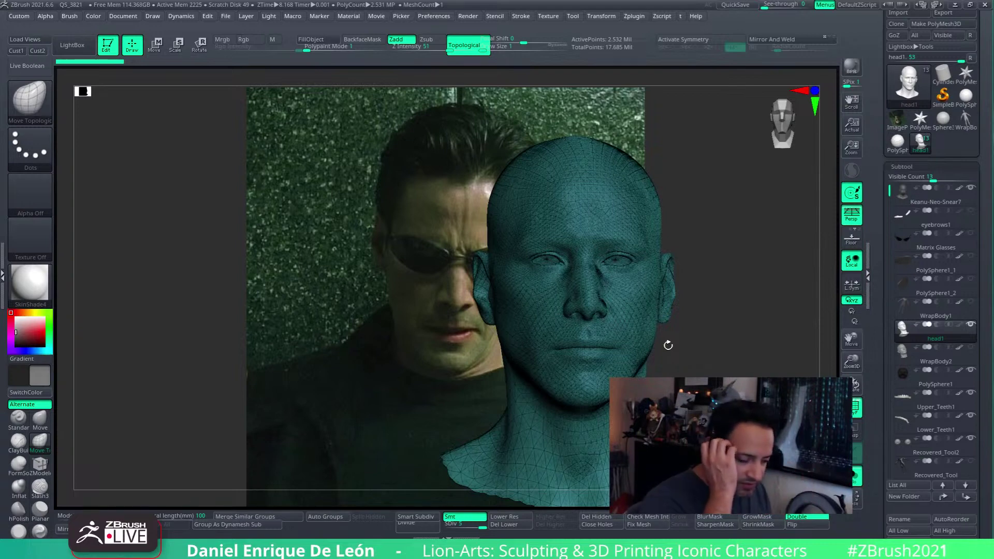
pyautogui.keyDown('alt'); pyautogui.moveTo(563, 351); pyautogui.dragTo(635, 336, button='right'); pyautogui.keyUp('alt')
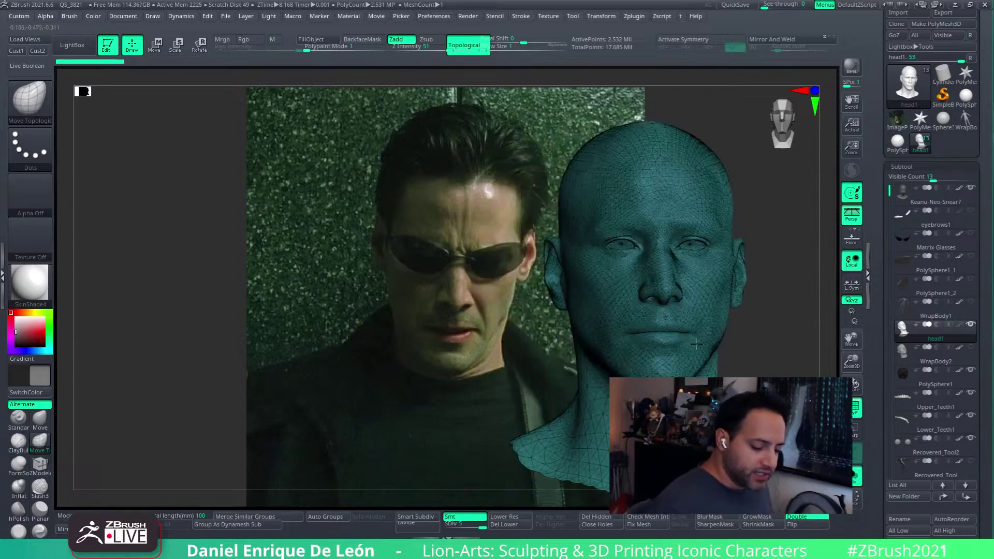
pyautogui.keyDown('alt'); pyautogui.moveTo(696, 344); pyautogui.dragTo(662, 327, button='right'); pyautogui.keyUp('alt')
pyautogui.keyDown('alt'); pyautogui.moveTo(823, 368); pyautogui.dragTo(698, 374, button='right'); pyautogui.keyUp('alt')
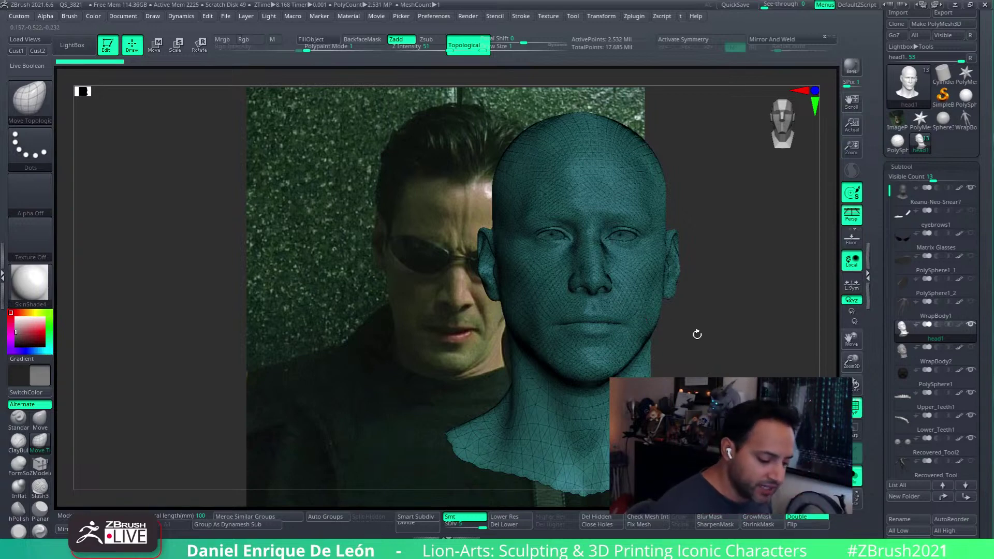
# - Leave Solo and compare the overlapping wireframes of head1 and Keanu-Neo-Snear7 from front and three-quarter views
pyautogui.moveTo(645, 278)
pyautogui.mouseDown(button='right')
pyautogui.moveTo(633, 306)
pyautogui.moveTo(688, 297)
pyautogui.mouseUp(button='right')
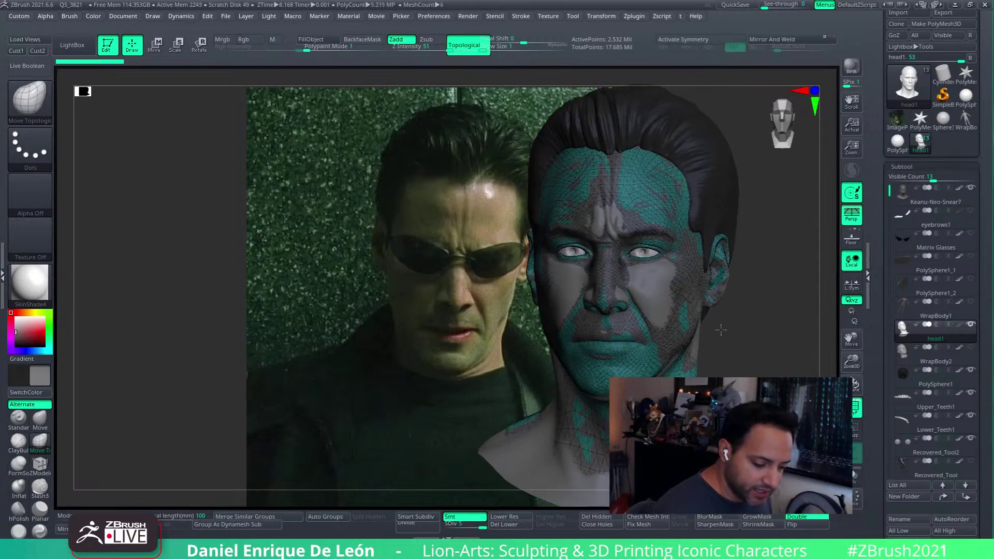
pyautogui.moveTo(720, 330); pyautogui.dragTo(737, 325, button='right')
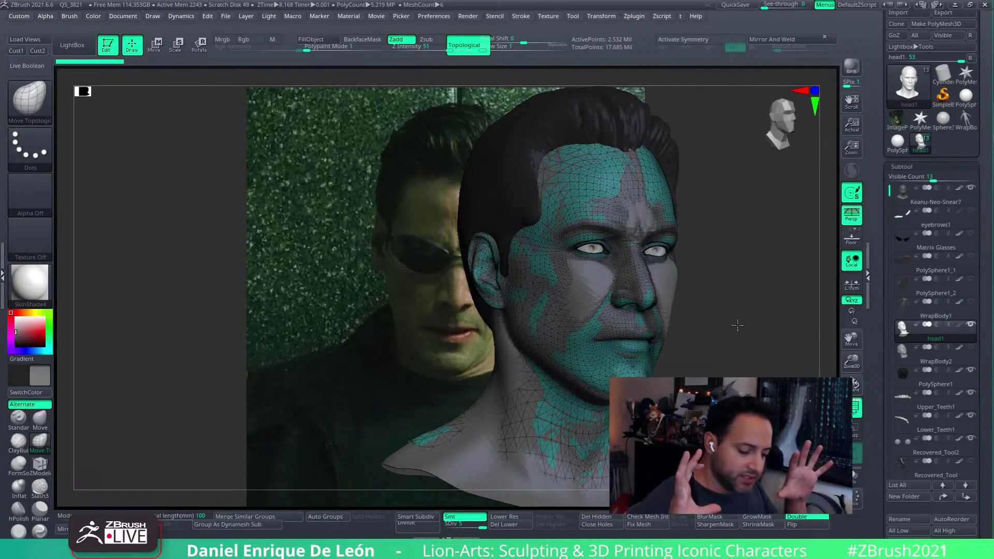
pyautogui.moveTo(737, 325); pyautogui.dragTo(720, 327, button='right')
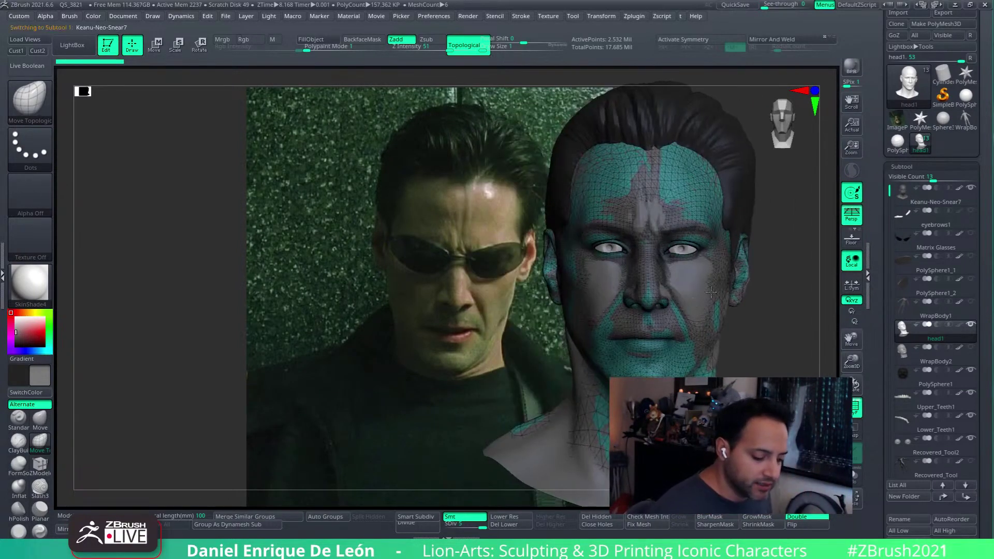
pyautogui.keyDown('alt'); pyautogui.click(701, 310); pyautogui.keyUp('alt')
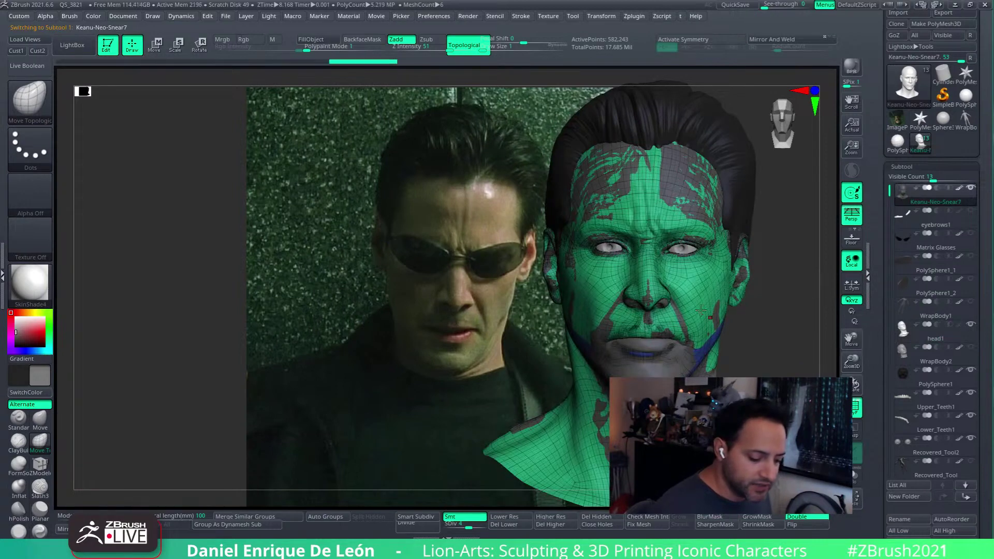
pyautogui.click(907, 325)
pyautogui.moveTo(732, 331); pyautogui.dragTo(747, 275, button='right')
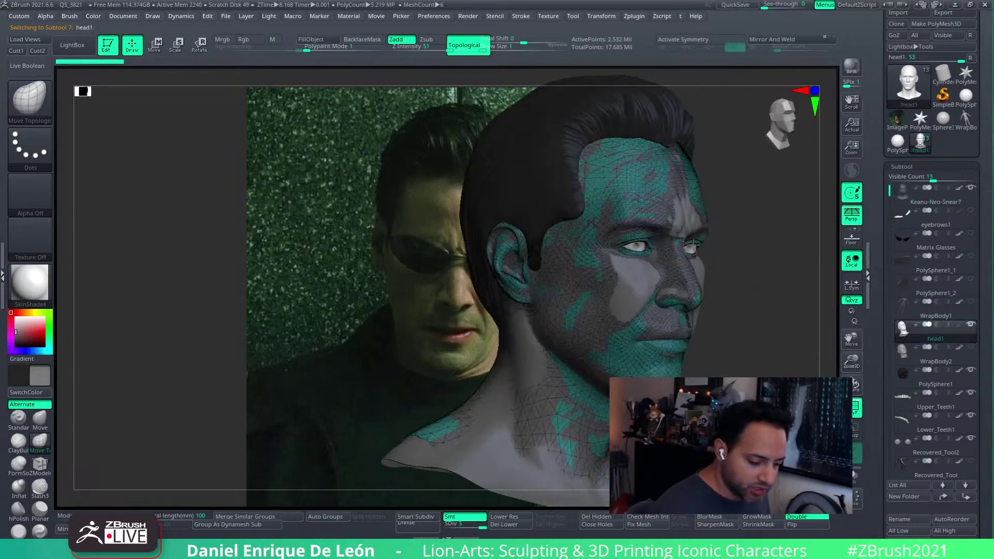
pyautogui.moveTo(646, 323); pyautogui.dragTo(701, 261, button='right')
# - Alternate between the isolated head1 and Keanu-Neo-Snear7 subtools to compare brow, nose and mouth in near-profile, with polyframe off
pyautogui.click(932, 192)
pyautogui.moveTo(805, 295)
pyautogui.mouseDown(button='right')
pyautogui.moveTo(721, 346)
pyautogui.moveTo(821, 304)
pyautogui.mouseUp(button='right')
pyautogui.keyDown('alt'); pyautogui.click(694, 361); pyautogui.keyUp('alt')
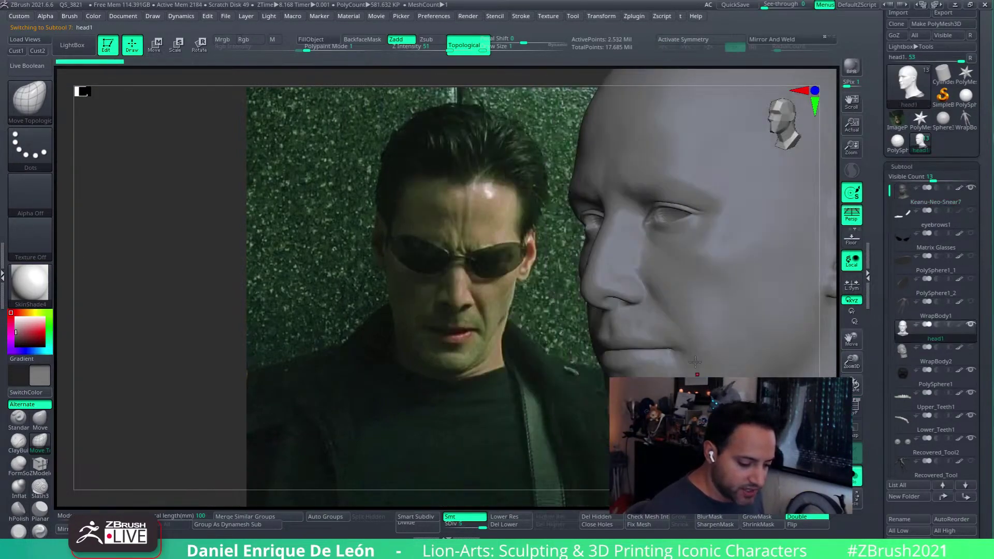
pyautogui.click(899, 201)
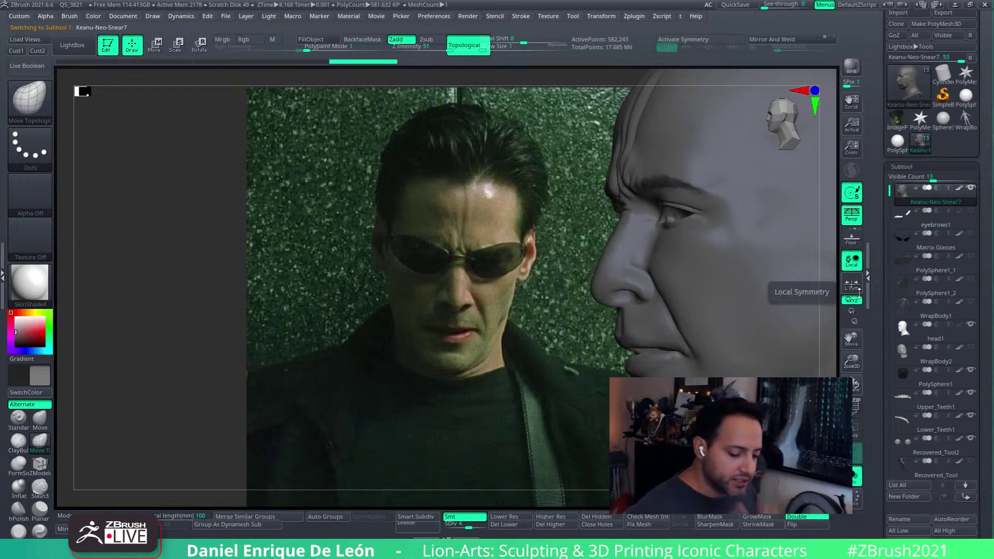
pyautogui.click(903, 332)
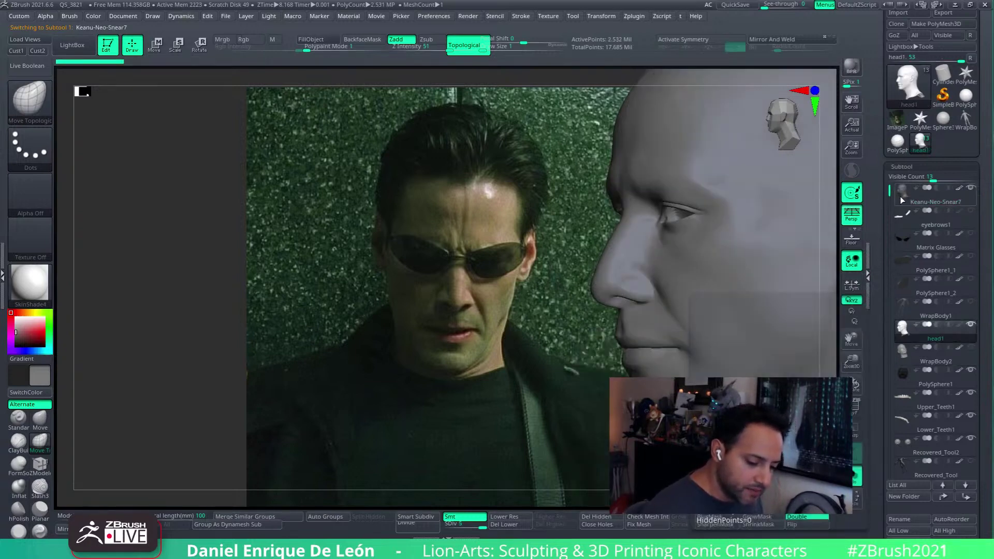
pyautogui.click(900, 196)
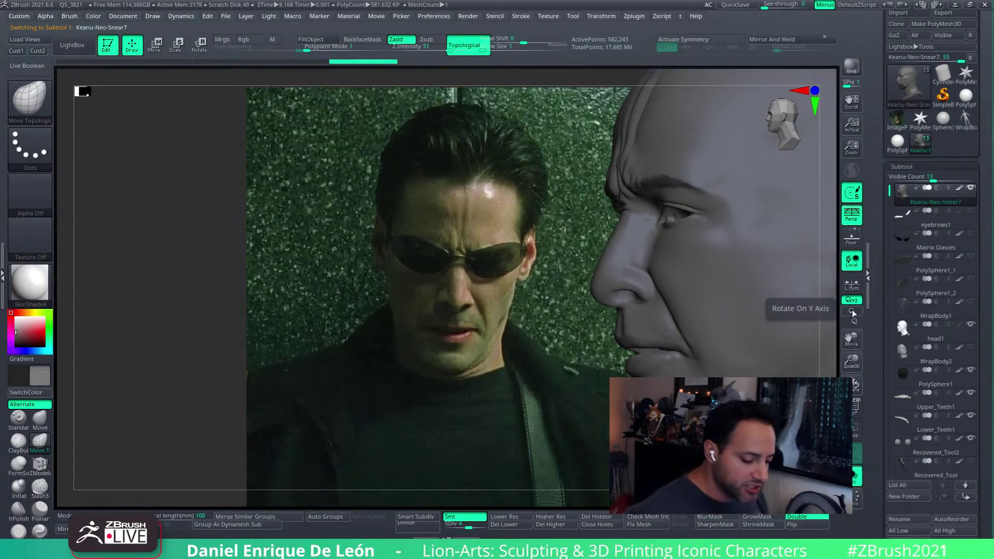
pyautogui.keyDown('alt'); pyautogui.click(663, 241); pyautogui.keyUp('alt')
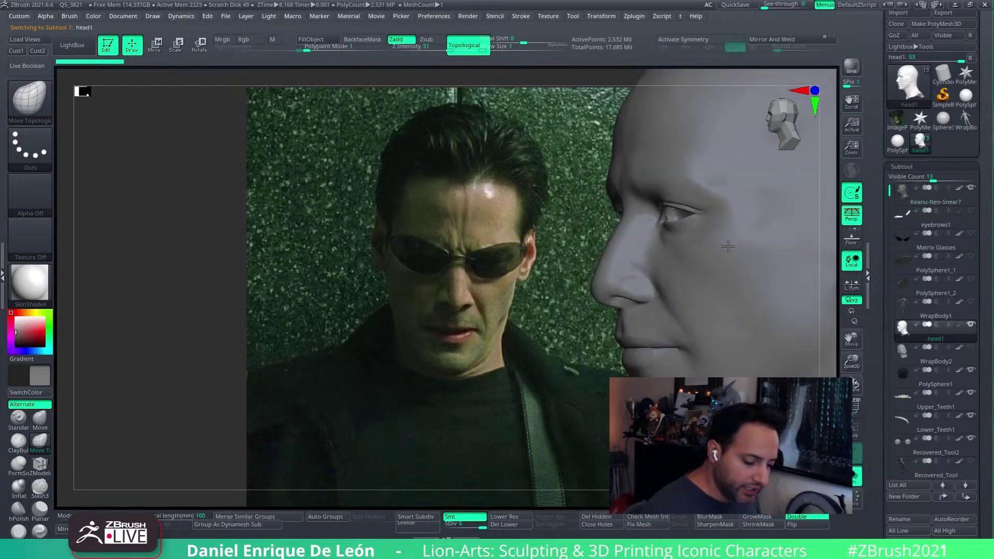
pyautogui.click(902, 195)
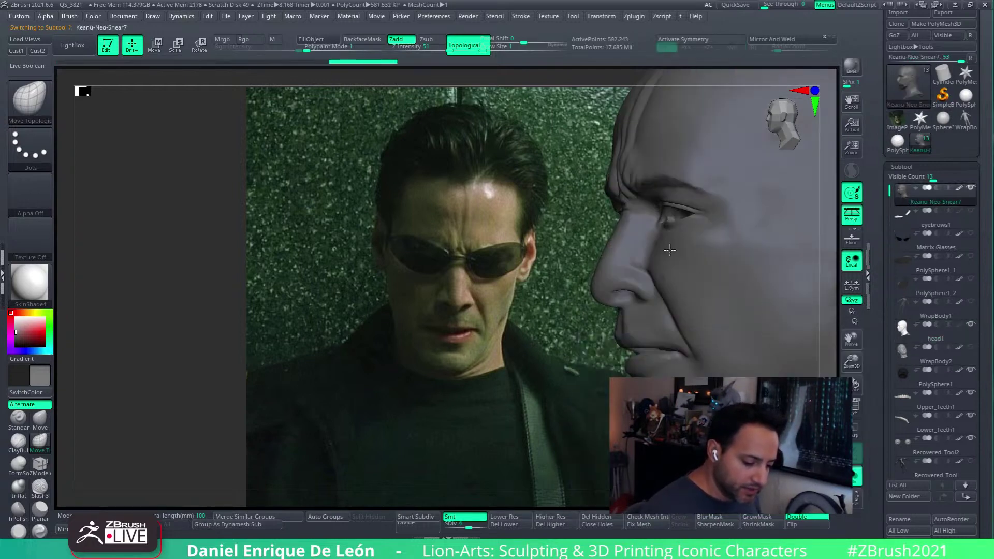
# - Review the face with the Matrix Glasses and hair shown, then make head1 active and hide the glasses again
pyautogui.click(970, 233)
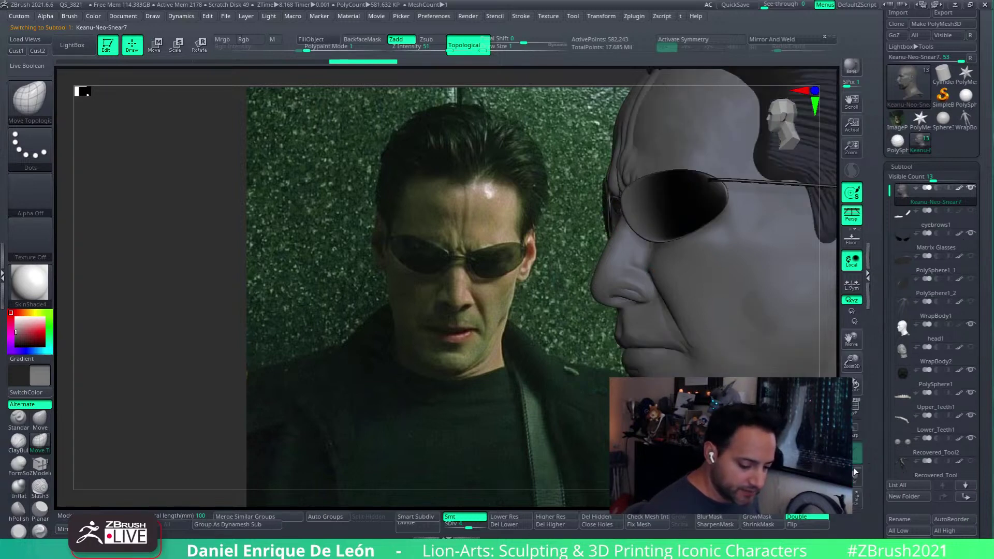
pyautogui.moveTo(734, 285); pyautogui.dragTo(779, 244, button='right')
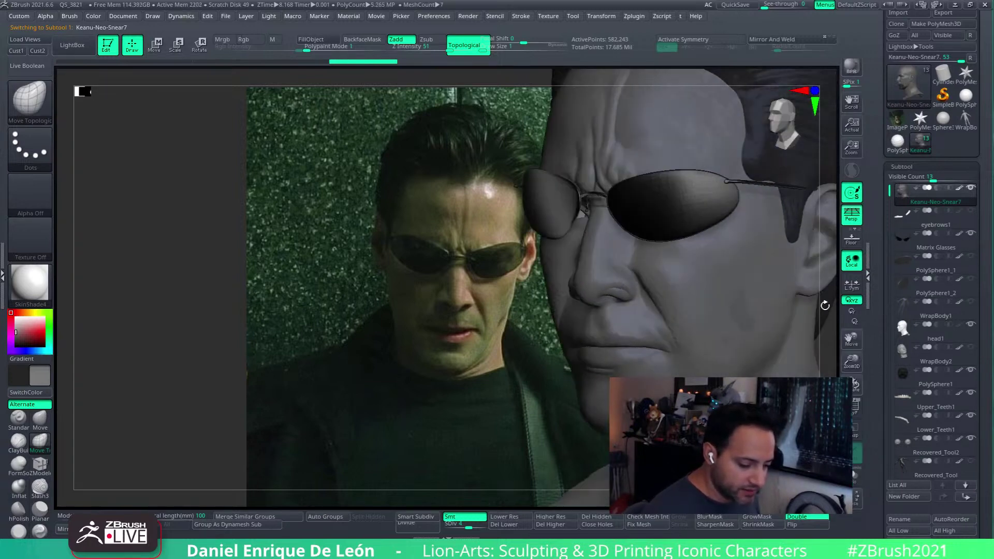
pyautogui.click(917, 327)
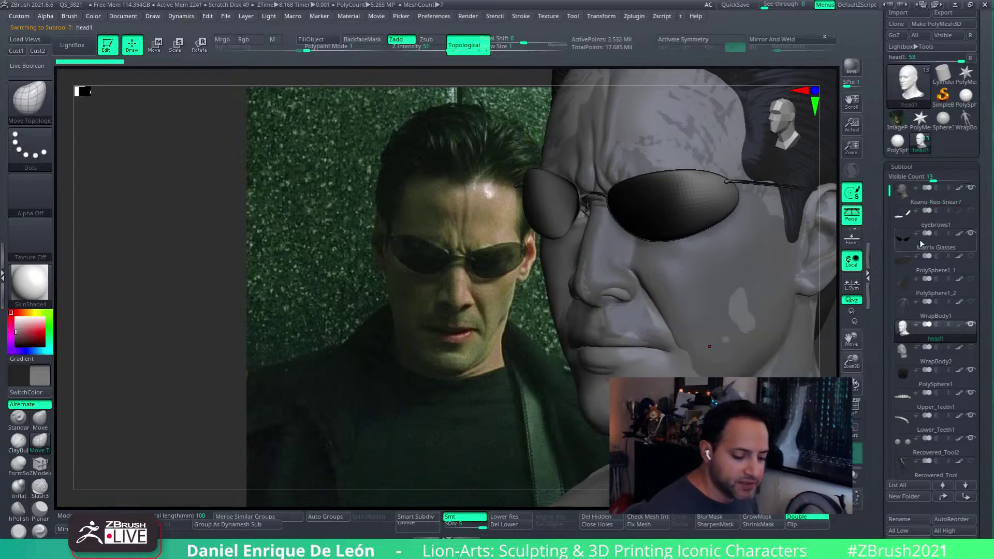
pyautogui.click(966, 233)
# - Make Keanu-Neo-Snear7 active with transparency on and inspect its polyframe overlap with head1 around the ear and cheek
pyautogui.keyDown('ctrl'); pyautogui.moveTo(706, 317); pyautogui.dragTo(686, 233, button='right'); pyautogui.keyUp('ctrl')
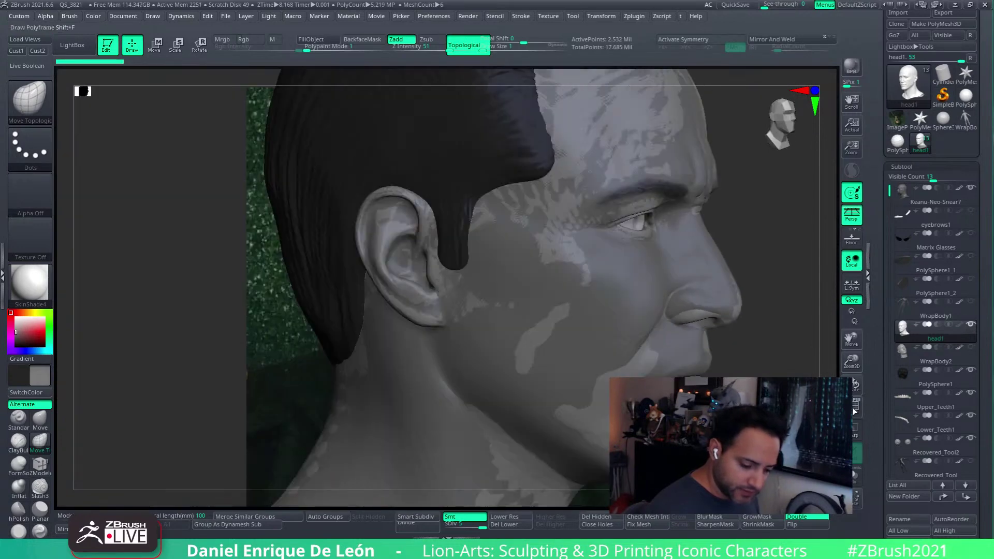
pyautogui.hotkey('shift', 'f')
pyautogui.hotkey('shift', 'f')
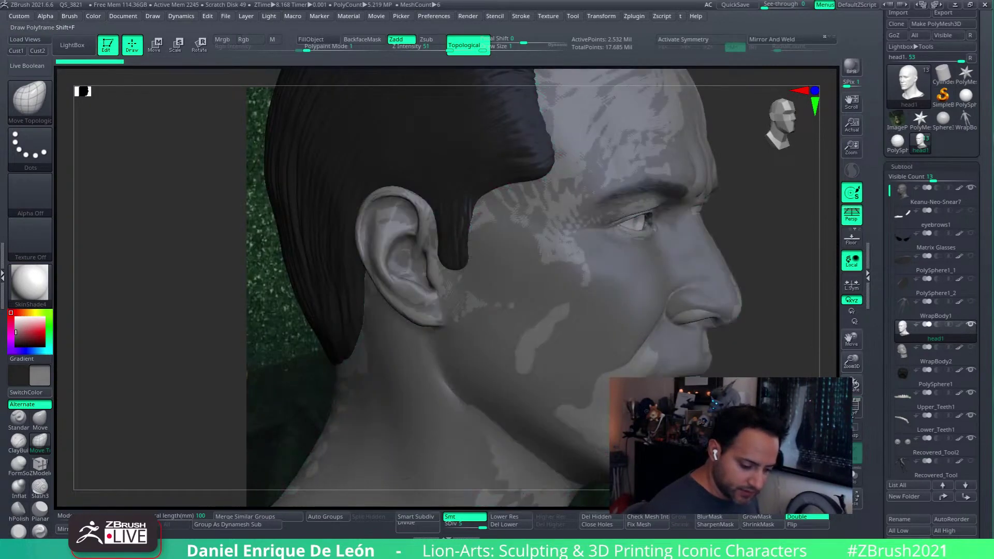
pyautogui.hotkey('shift', 'f')
pyautogui.click(911, 197)
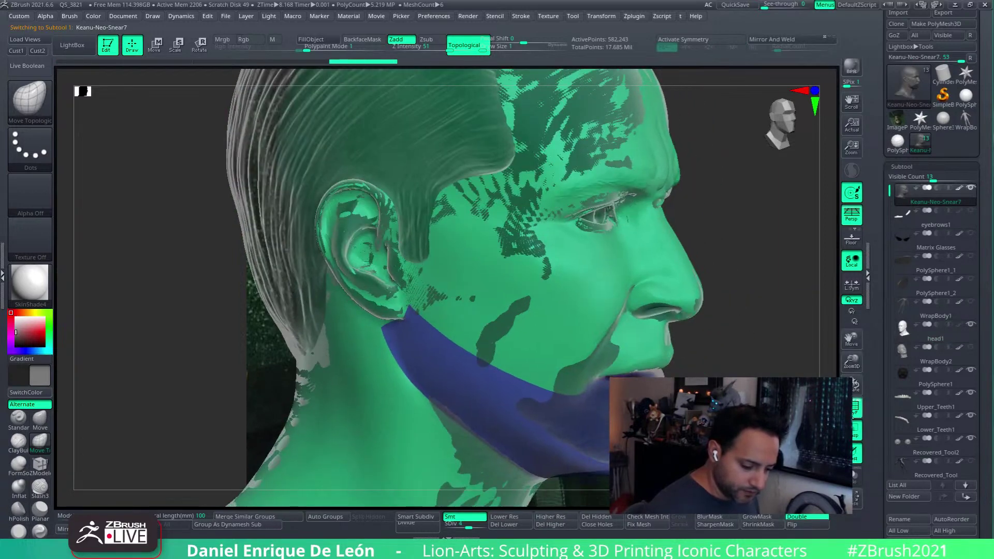
pyautogui.hotkey('shift', 'f')
# - Examine the nose bridge and nostril overlap of the two heads close up from the side in transparency
pyautogui.moveTo(719, 332); pyautogui.dragTo(618, 336, button='right')
pyautogui.moveTo(677, 322); pyautogui.dragTo(661, 248, button='right')
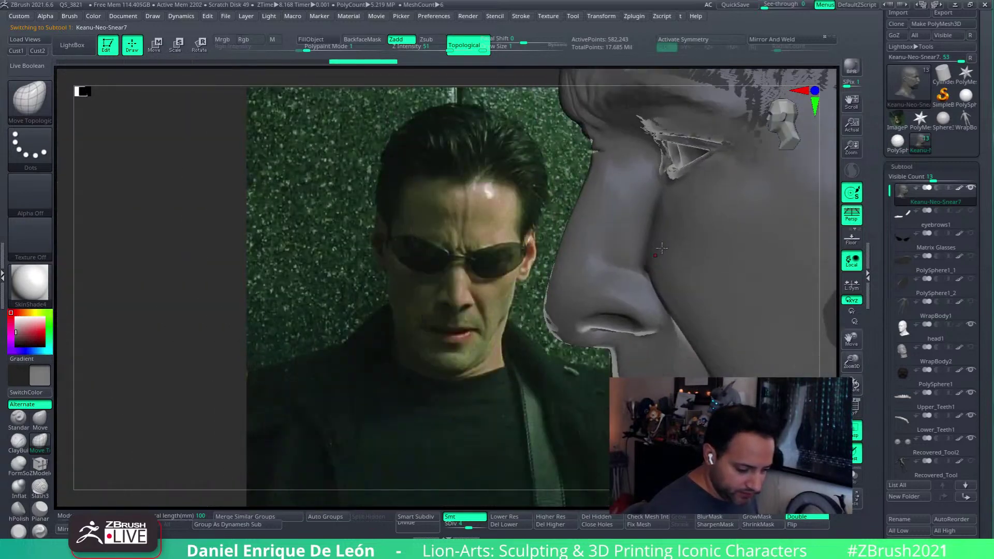
pyautogui.scroll(3, 665, 246)
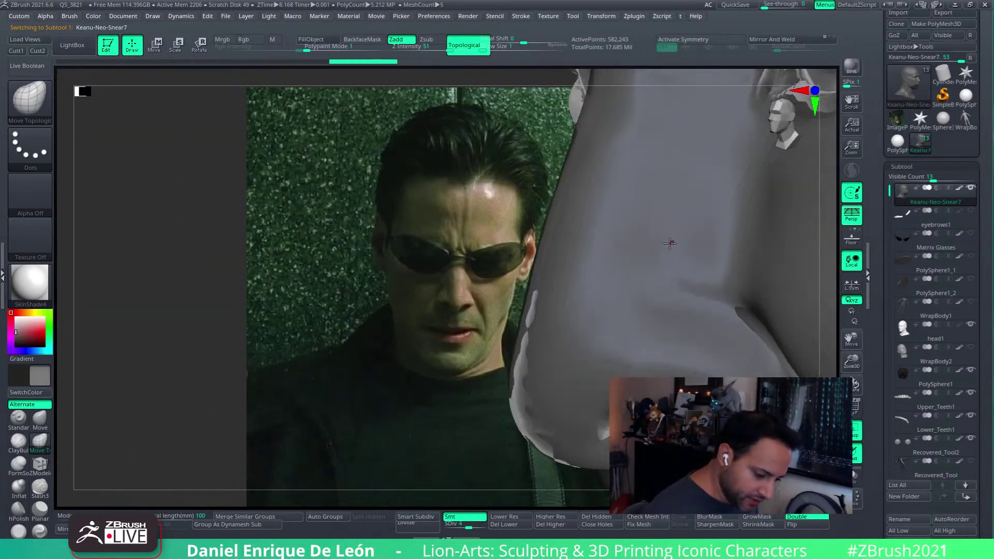
pyautogui.scroll(3, 668, 234)
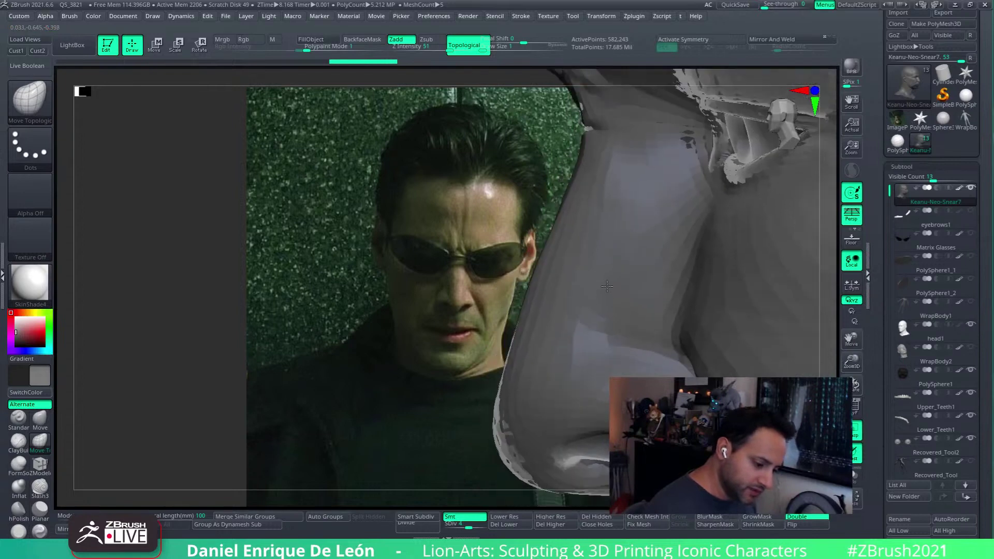
# - Switch to the Move brush, turn off its Rgb channel and set the draw size to about 78
pyautogui.click(40, 417)
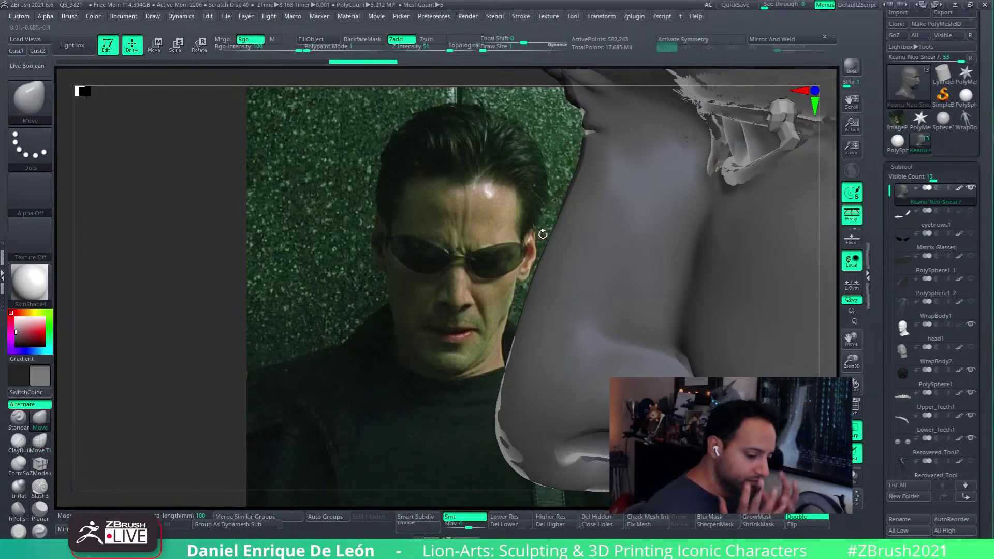
pyautogui.click(252, 41)
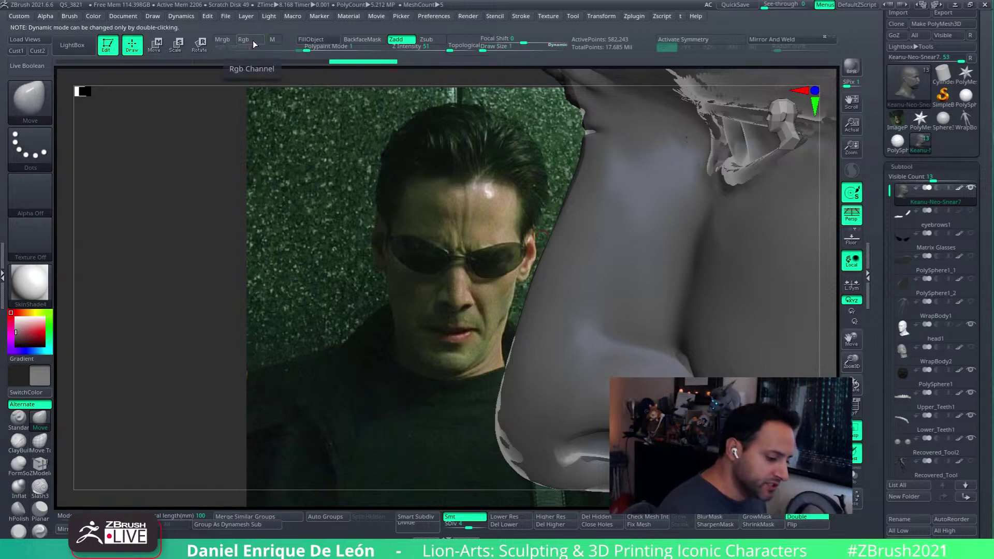
pyautogui.moveTo(486, 51); pyautogui.dragTo(508, 44)
# - Examine the nose and cheeks from the front, turn transparency off and check the nose from a three-quarter view
pyautogui.moveTo(599, 214); pyautogui.dragTo(470, 257, button='right')
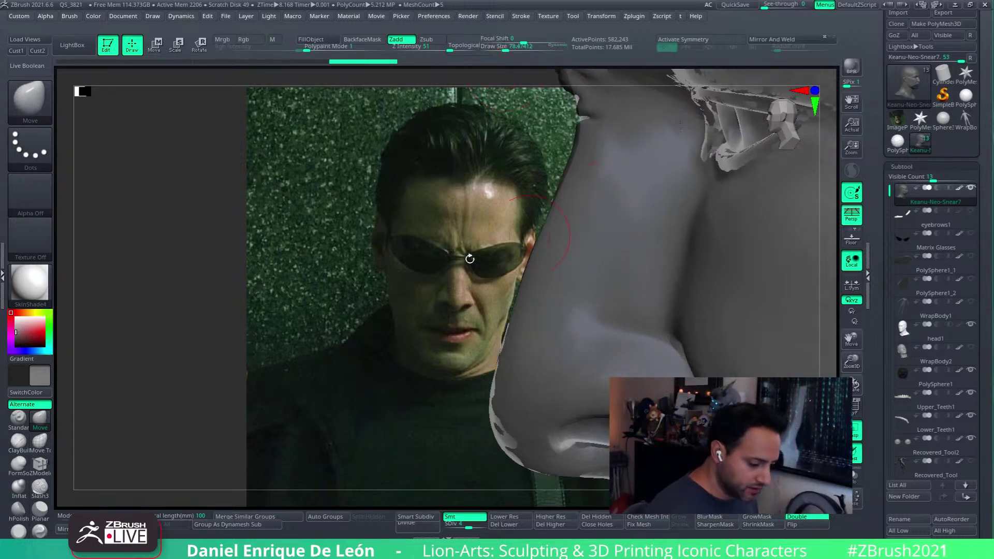
pyautogui.moveTo(104, 287); pyautogui.dragTo(663, 264)
pyautogui.moveTo(663, 264)
pyautogui.mouseDown(button='right')
pyautogui.moveTo(598, 287)
pyautogui.moveTo(676, 256)
pyautogui.moveTo(678, 279)
pyautogui.moveTo(688, 275)
pyautogui.mouseUp(button='right')
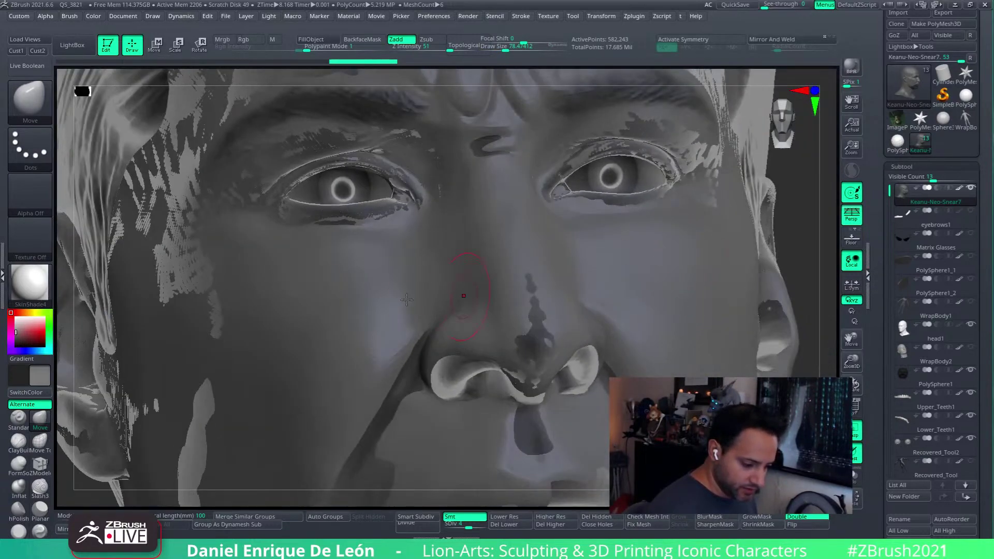
pyautogui.keyDown('alt'); pyautogui.moveTo(697, 332); pyautogui.dragTo(676, 298, button='right'); pyautogui.keyUp('alt')
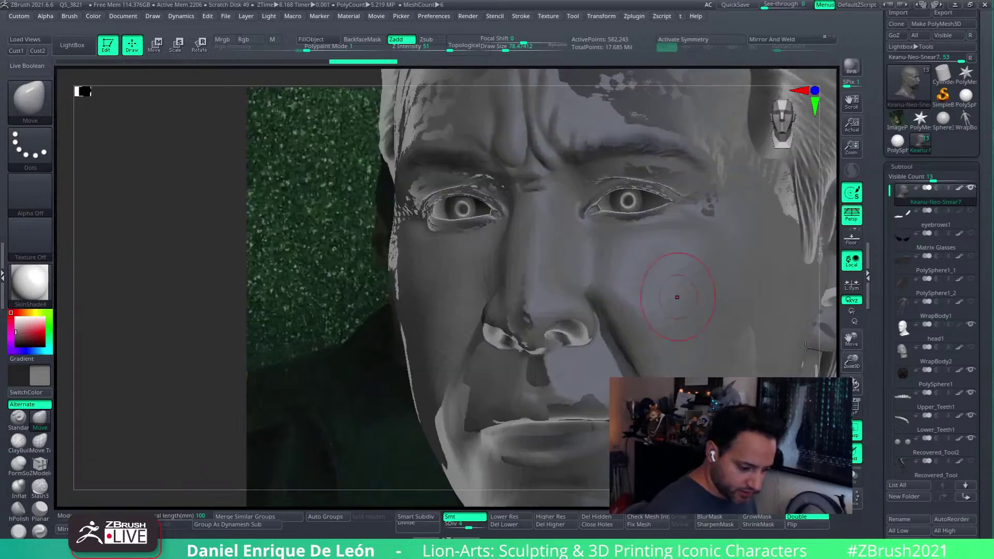
pyautogui.click(854, 431)
pyautogui.moveTo(826, 339); pyautogui.dragTo(750, 321, button='right')
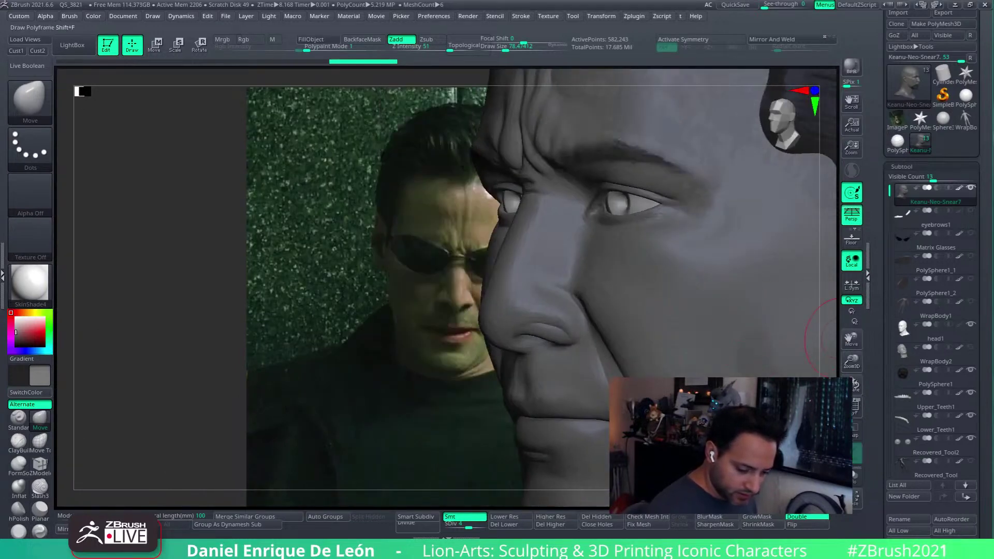
# - Show the polyframe, switch to the ZProject brush with its Rgb channel off and set the draw size to about 118
pyautogui.click(854, 412)
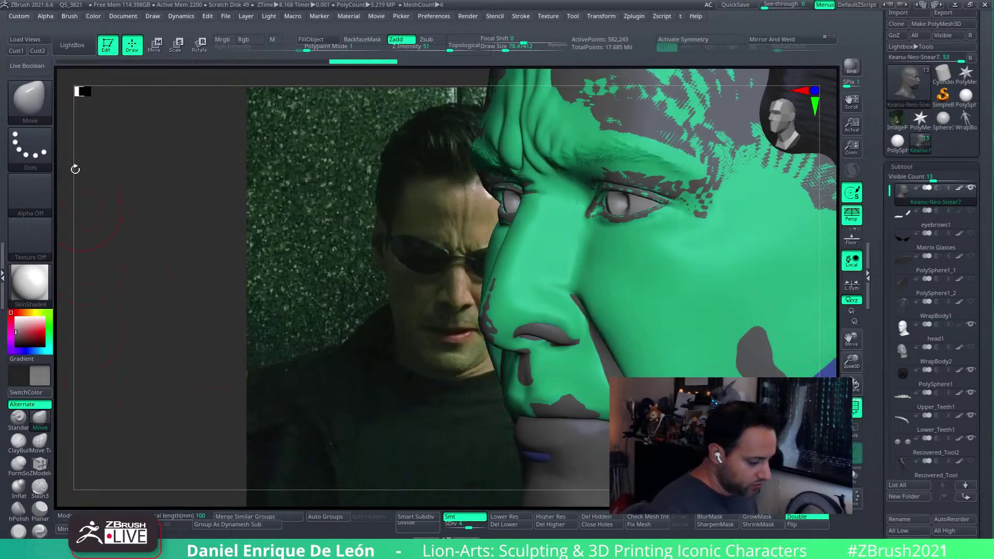
pyautogui.press('b')
pyautogui.click(135, 426)
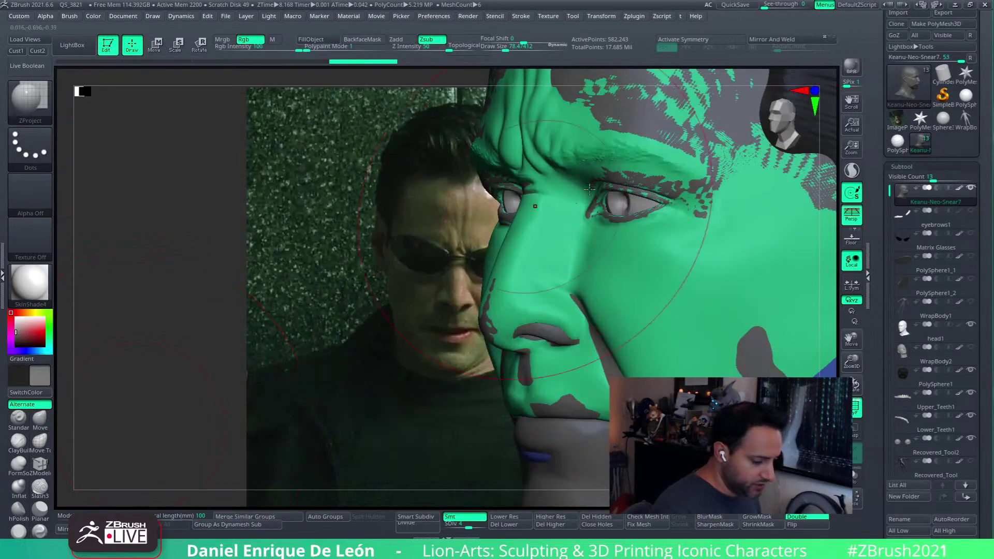
pyautogui.moveTo(504, 48); pyautogui.dragTo(553, 47)
pyautogui.click(510, 47)
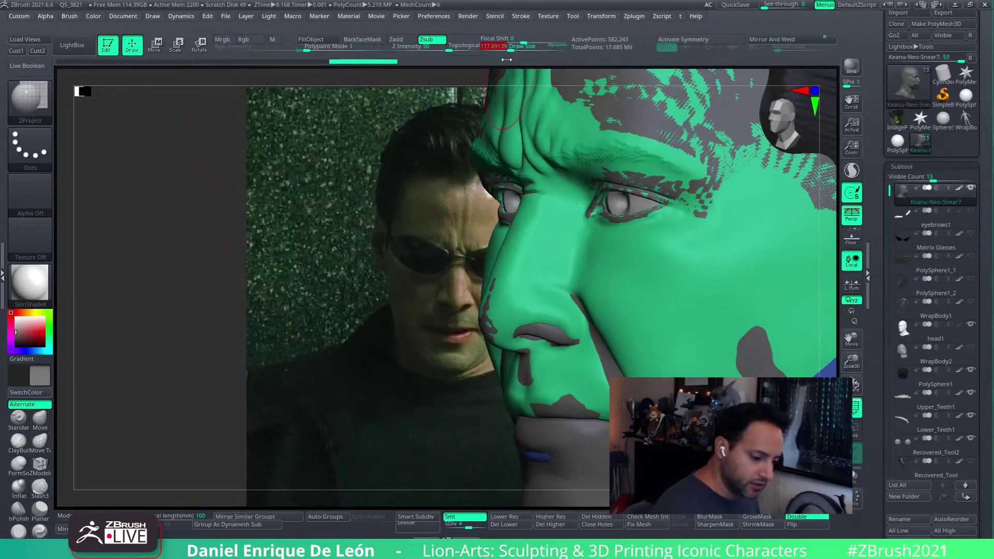
# - Make head1 active and examine the overlap of the two nose profiles from the side in transparency
pyautogui.moveTo(598, 250)
pyautogui.keyDown('alt'); pyautogui.mouseDown(button='right')
pyautogui.moveTo(599, 263)
pyautogui.moveTo(626, 240)
pyautogui.moveTo(671, 244)
pyautogui.moveTo(636, 255)
pyautogui.moveTo(636, 288)
pyautogui.moveTo(682, 276)
pyautogui.moveTo(756, 219)
pyautogui.moveTo(714, 246)
pyautogui.moveTo(722, 271)
pyautogui.mouseUp(button='right'); pyautogui.keyUp('alt')
pyautogui.click(934, 331)
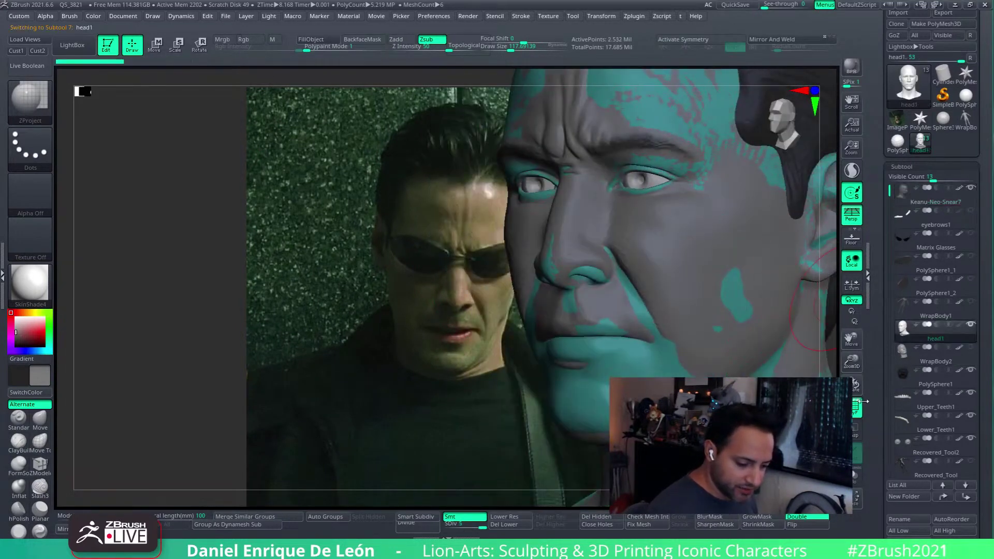
pyautogui.moveTo(611, 269)
pyautogui.mouseDown(button='right')
pyautogui.moveTo(673, 274)
pyautogui.moveTo(689, 241)
pyautogui.mouseUp(button='right')
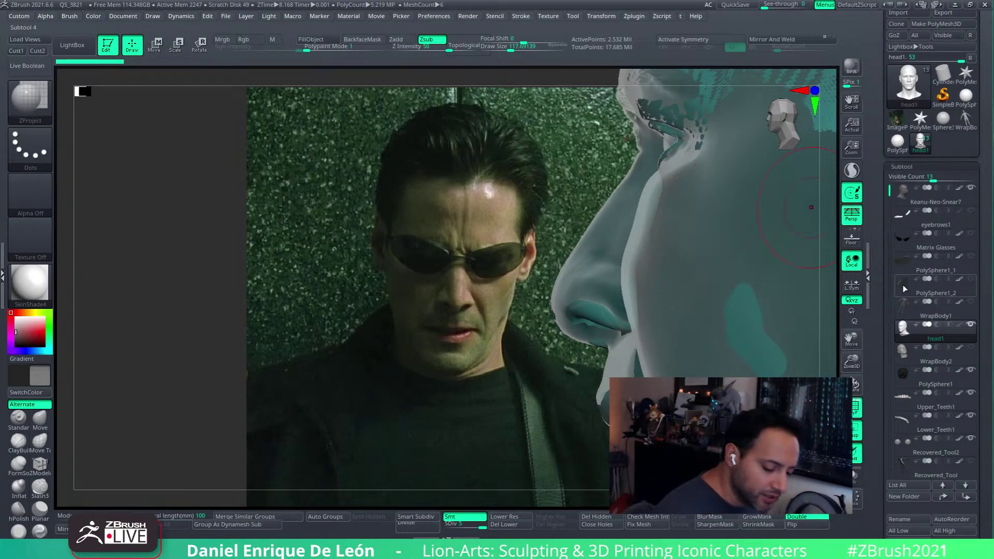
pyautogui.moveTo(909, 325)
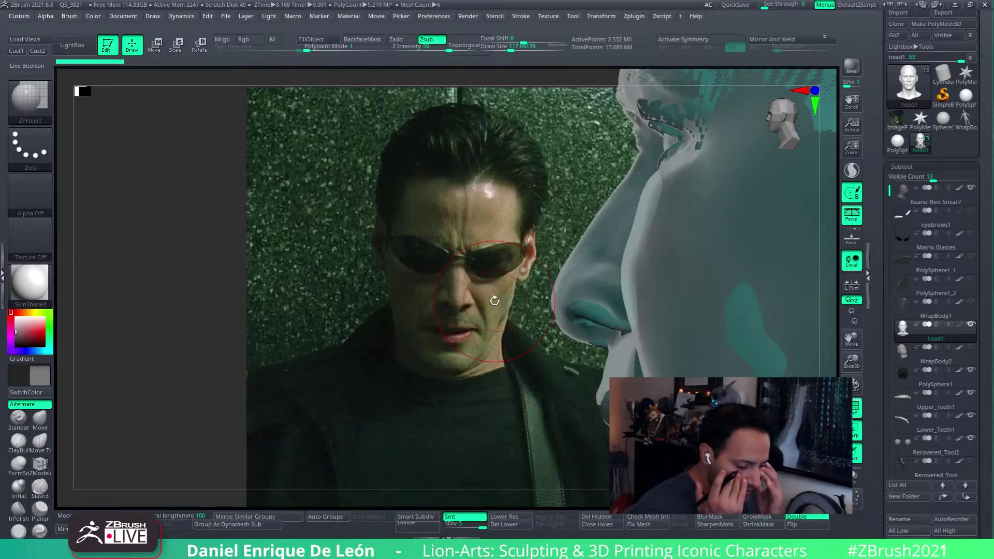
pyautogui.moveTo(494, 300)
pyautogui.mouseDown()
pyautogui.moveTo(700, 271)
pyautogui.moveTo(656, 219)
pyautogui.mouseUp()
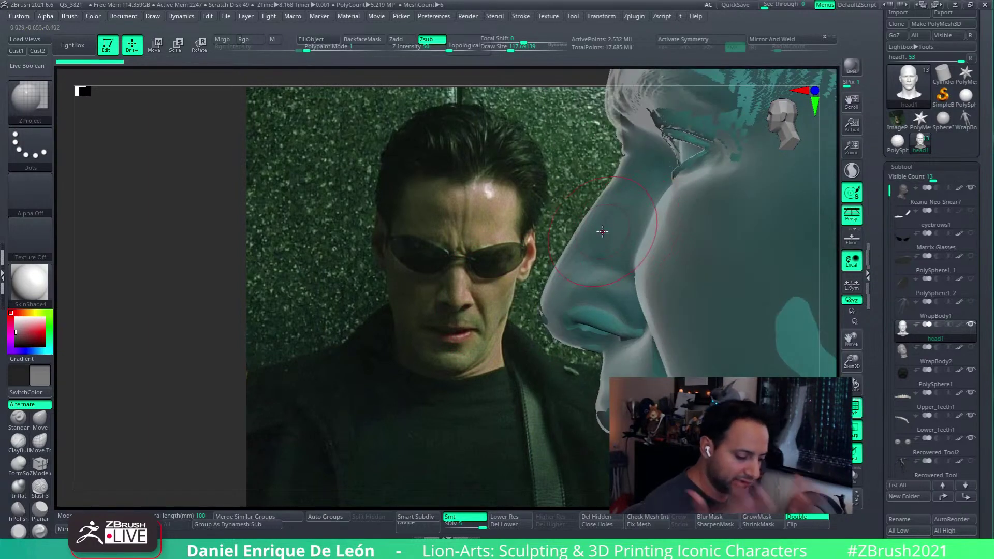
# - Reactivate Keanu-Neo-Snear7 and lower its subdivision level to 3
pyautogui.click(934, 199)
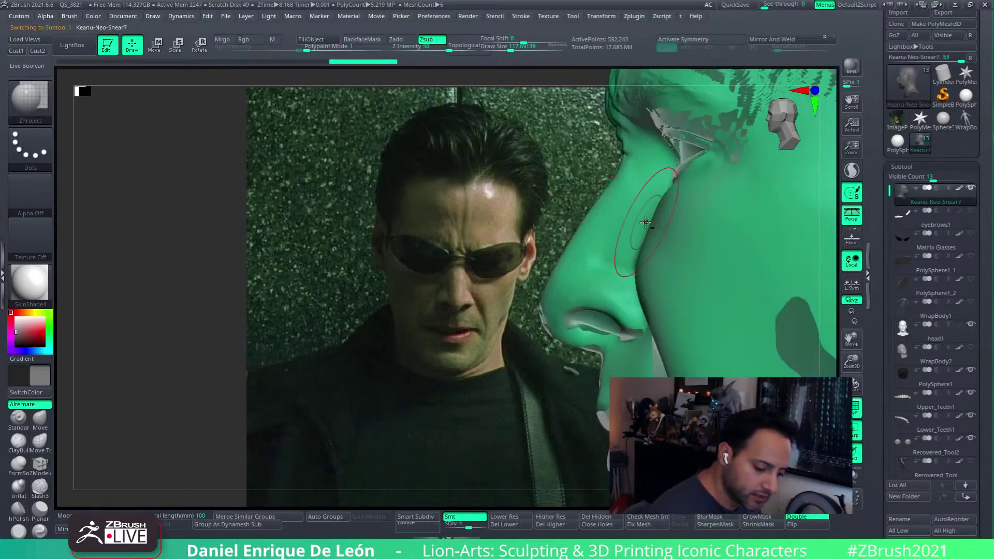
pyautogui.moveTo(658, 260); pyautogui.dragTo(668, 284, button='right')
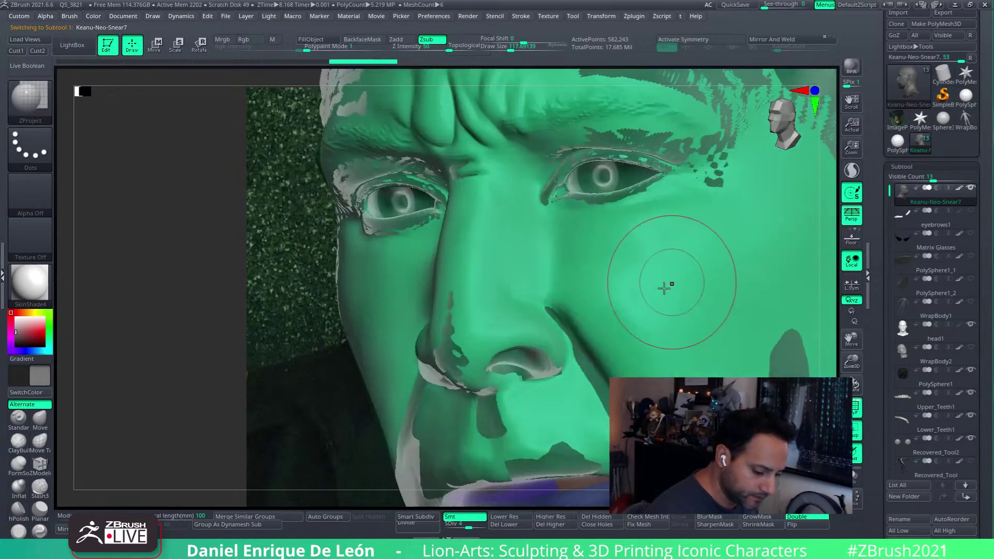
pyautogui.moveTo(469, 525); pyautogui.dragTo(466, 520)
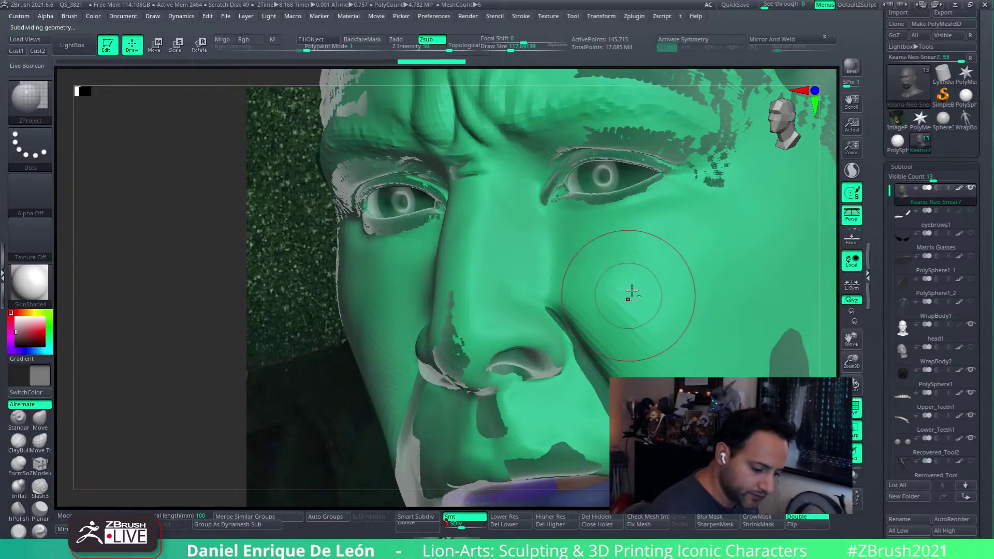
pyautogui.moveTo(633, 288); pyautogui.dragTo(631, 254, button='right')
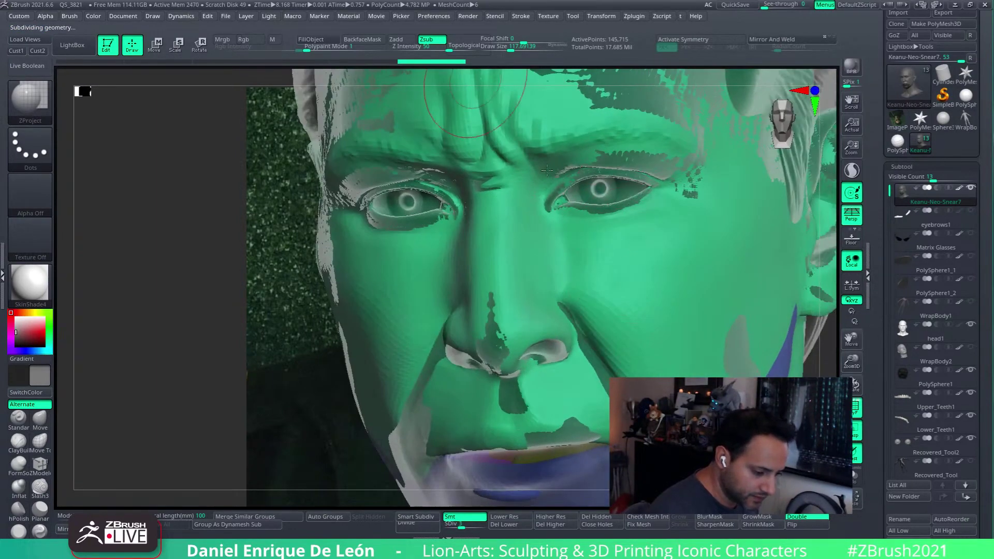
# - Try projecting the cheek below the eye onto head1 with two ZProject strokes and undo them
pyautogui.moveTo(630, 254)
pyautogui.mouseDown()
pyautogui.moveTo(614, 280)
pyautogui.moveTo(592, 251)
pyautogui.moveTo(624, 253)
pyautogui.moveTo(638, 261)
pyautogui.moveTo(632, 271)
pyautogui.moveTo(605, 267)
pyautogui.moveTo(657, 245)
pyautogui.mouseUp()
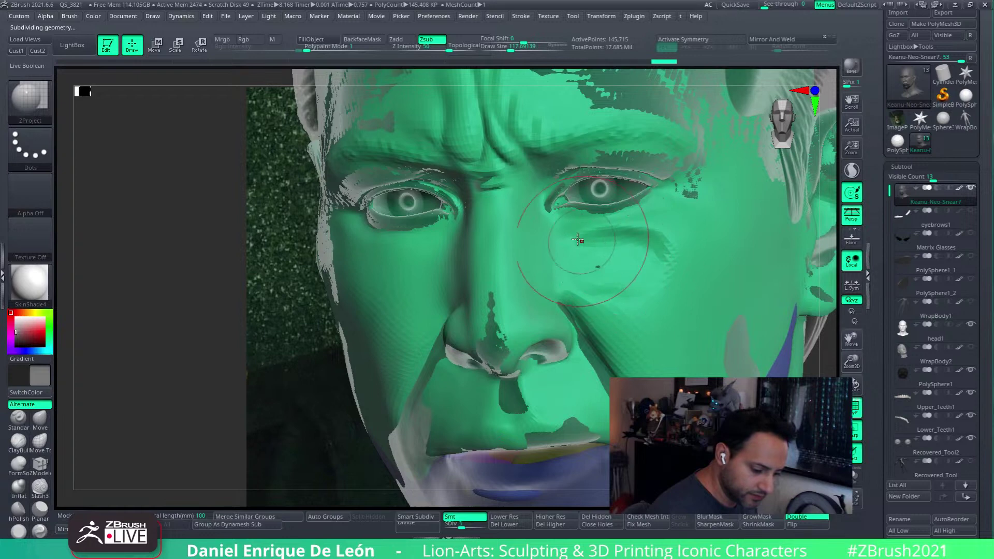
pyautogui.moveTo(579, 239); pyautogui.dragTo(705, 240)
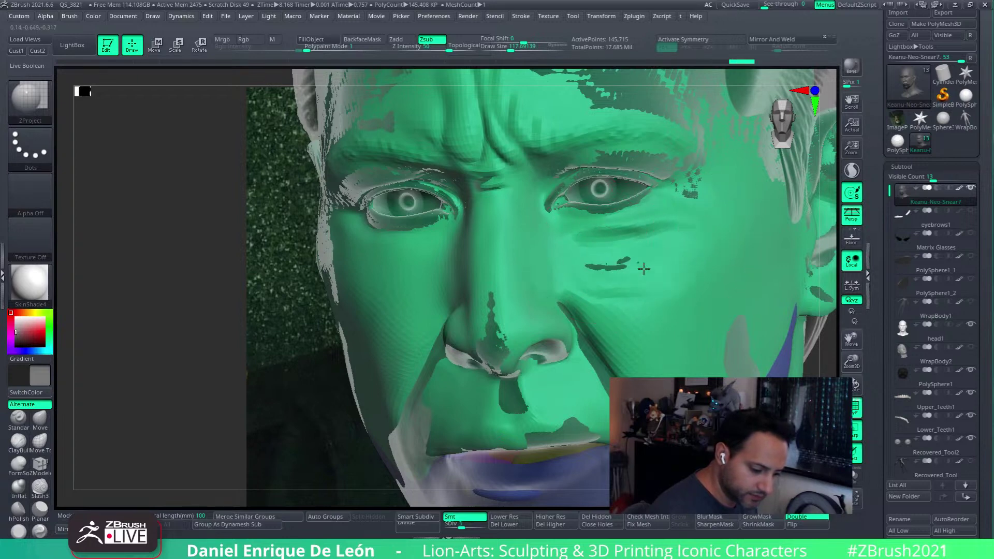
pyautogui.press('ctrl')
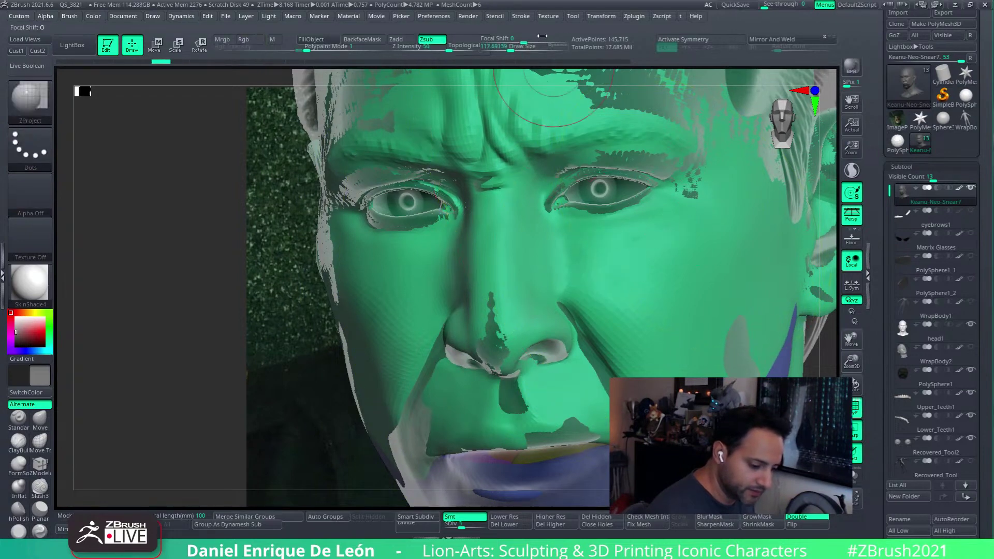
# - Project the cheek from the side of the nose to below the outer eye onto head1, accepting the removal of newer undo history
pyautogui.click(557, 46)
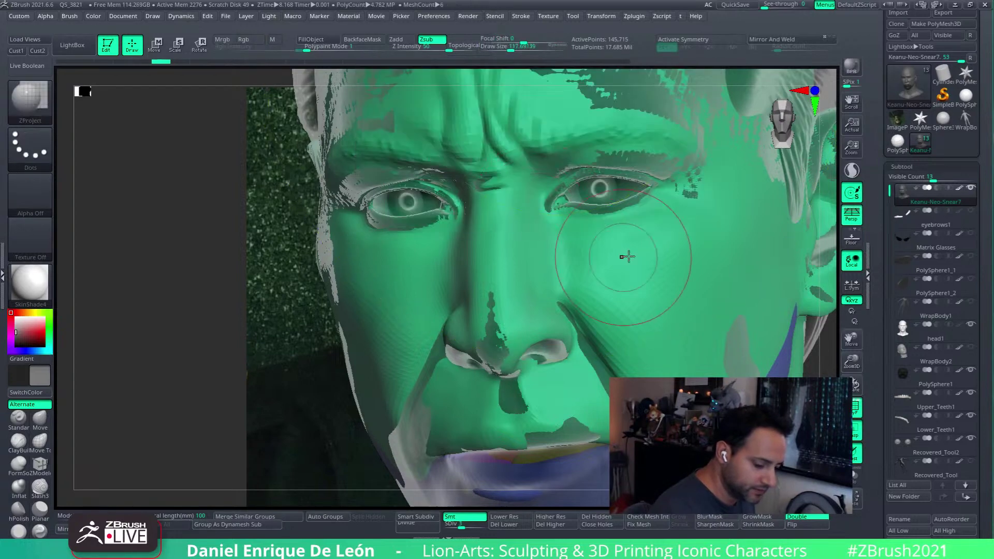
pyautogui.moveTo(612, 257)
pyautogui.mouseDown()
pyautogui.moveTo(657, 240)
pyautogui.moveTo(663, 253)
pyautogui.moveTo(580, 274)
pyautogui.moveTo(576, 267)
pyautogui.mouseUp()
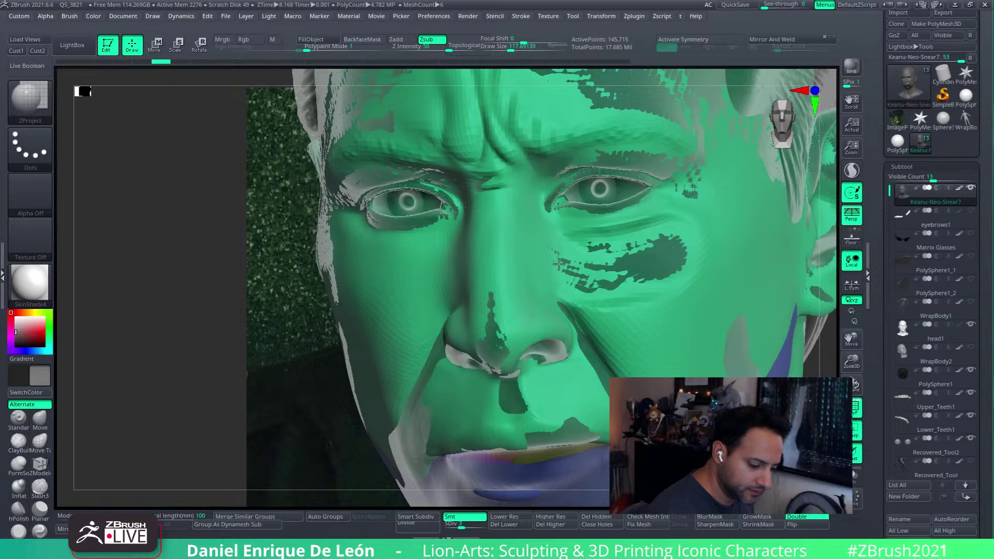
pyautogui.moveTo(659, 262)
pyautogui.mouseDown()
pyautogui.moveTo(691, 261)
pyautogui.moveTo(689, 235)
pyautogui.moveTo(606, 236)
pyautogui.moveTo(568, 258)
pyautogui.moveTo(615, 233)
pyautogui.moveTo(680, 227)
pyautogui.moveTo(711, 243)
pyautogui.moveTo(713, 288)
pyautogui.moveTo(718, 256)
pyautogui.mouseUp()
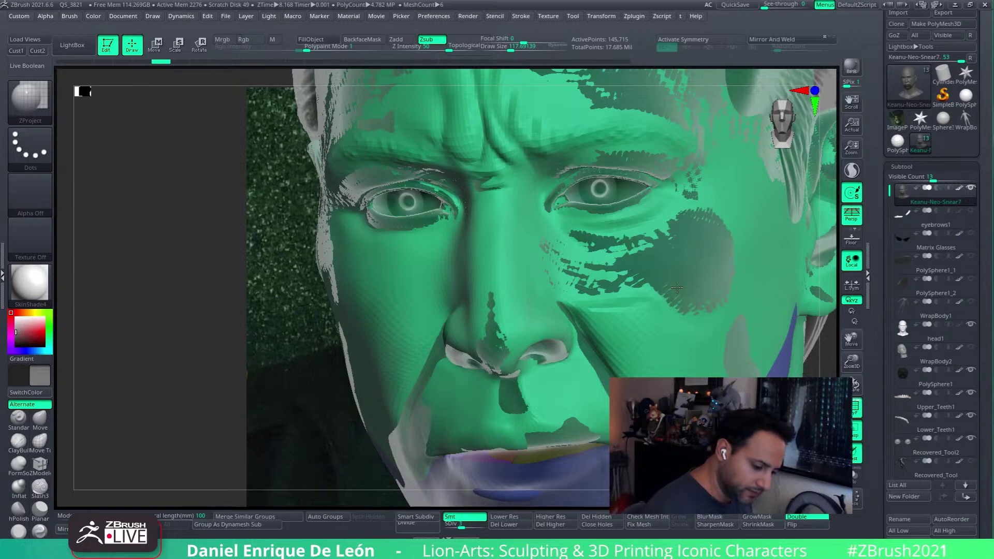
pyautogui.moveTo(676, 287); pyautogui.dragTo(619, 302)
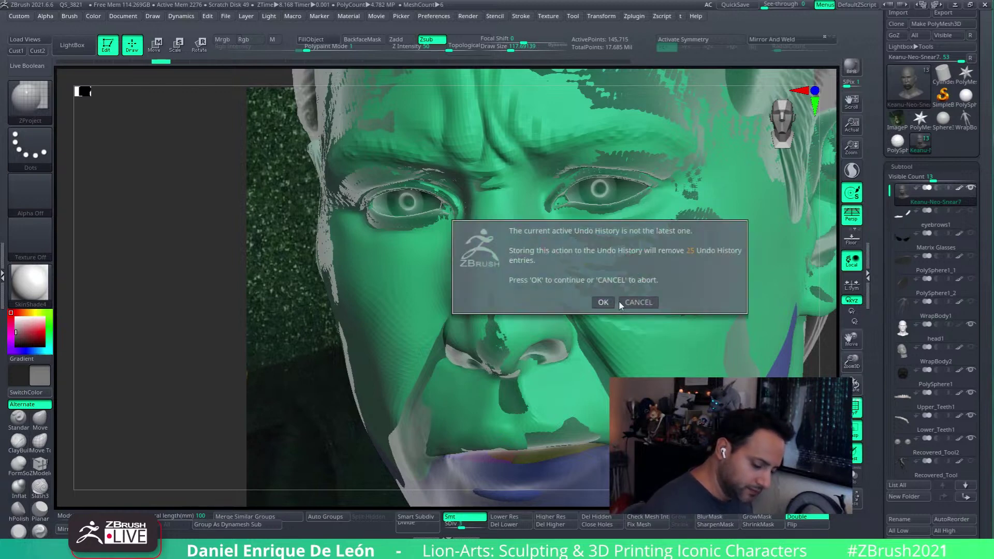
pyautogui.click(603, 302)
# - Compare the projected cheek with head1 from the side by briefly activating head1 and returning to Keanu-Neo-Snear7
pyautogui.moveTo(750, 269)
pyautogui.mouseDown(button='right')
pyautogui.moveTo(651, 270)
pyautogui.moveTo(600, 282)
pyautogui.mouseUp(button='right')
pyautogui.keyDown('alt'); pyautogui.click(595, 254); pyautogui.keyUp('alt')
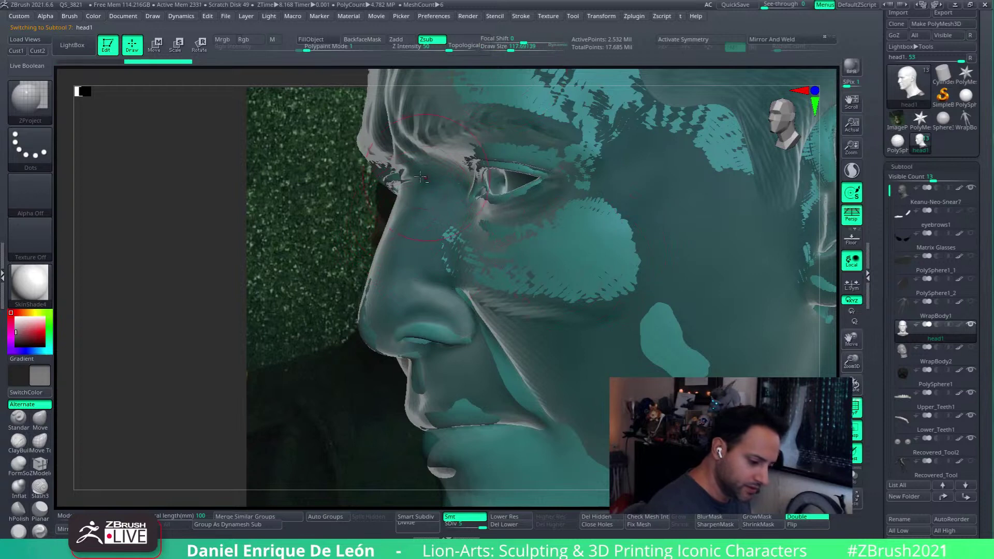
pyautogui.keyDown('alt'); pyautogui.click(432, 160); pyautogui.keyUp('alt')
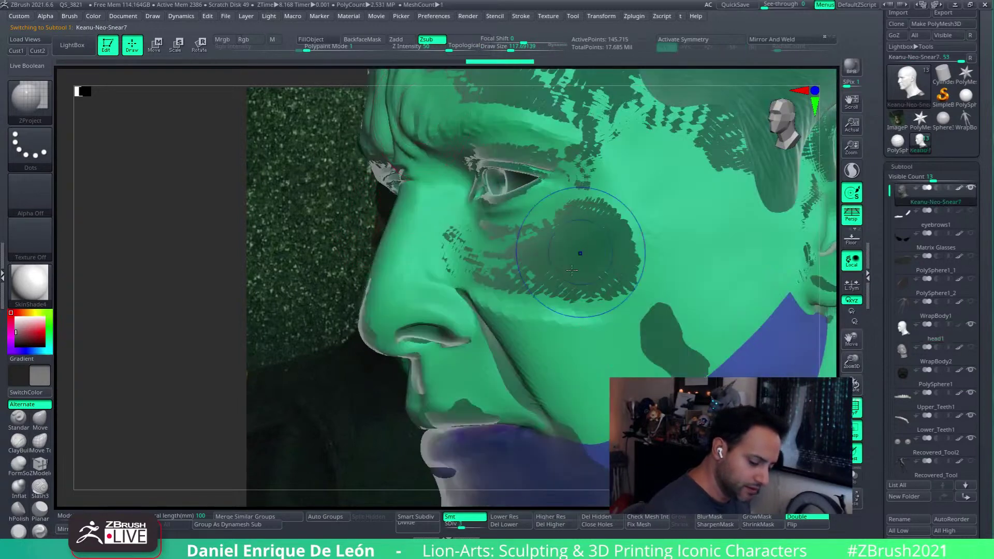
# - Turn off Rgb for the Smooth brush, set its draw size to 78 and smooth the edges of the projected cheek area
pyautogui.click(555, 48)
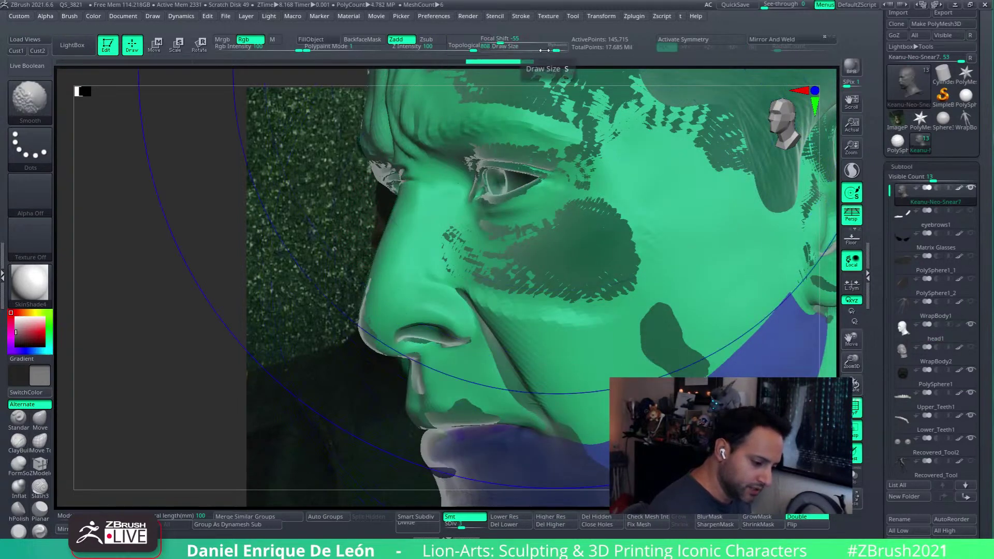
pyautogui.moveTo(553, 47); pyautogui.dragTo(504, 49)
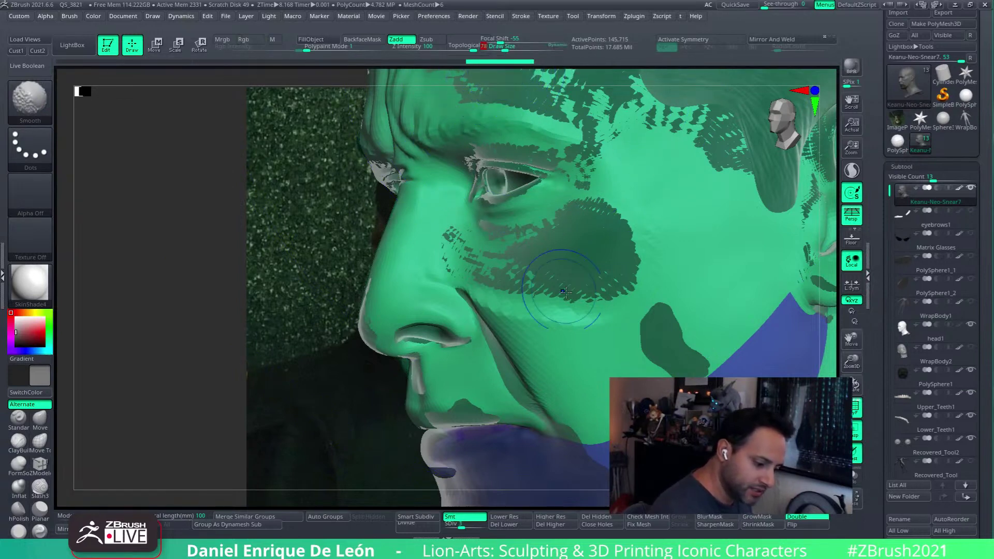
pyautogui.moveTo(555, 289)
pyautogui.keyDown('shift'); pyautogui.mouseDown()
pyautogui.moveTo(580, 310)
pyautogui.moveTo(497, 274)
pyautogui.moveTo(595, 289)
pyautogui.moveTo(486, 259)
pyautogui.moveTo(501, 281)
pyautogui.mouseUp(); pyautogui.keyUp('shift')
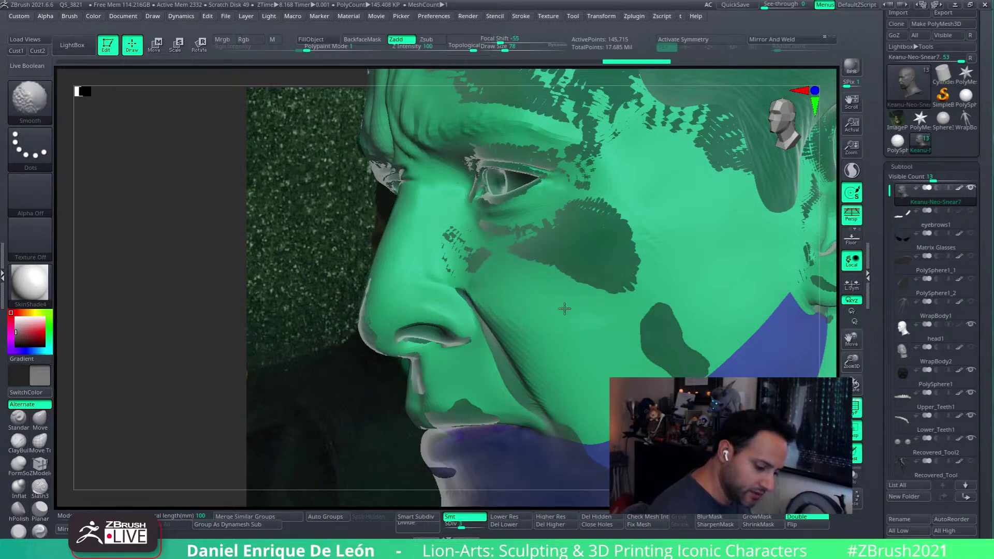
pyautogui.moveTo(503, 281)
pyautogui.keyDown('shift'); pyautogui.mouseDown()
pyautogui.moveTo(451, 233)
pyautogui.moveTo(552, 278)
pyautogui.moveTo(644, 266)
pyautogui.moveTo(561, 296)
pyautogui.mouseUp(); pyautogui.keyUp('shift')
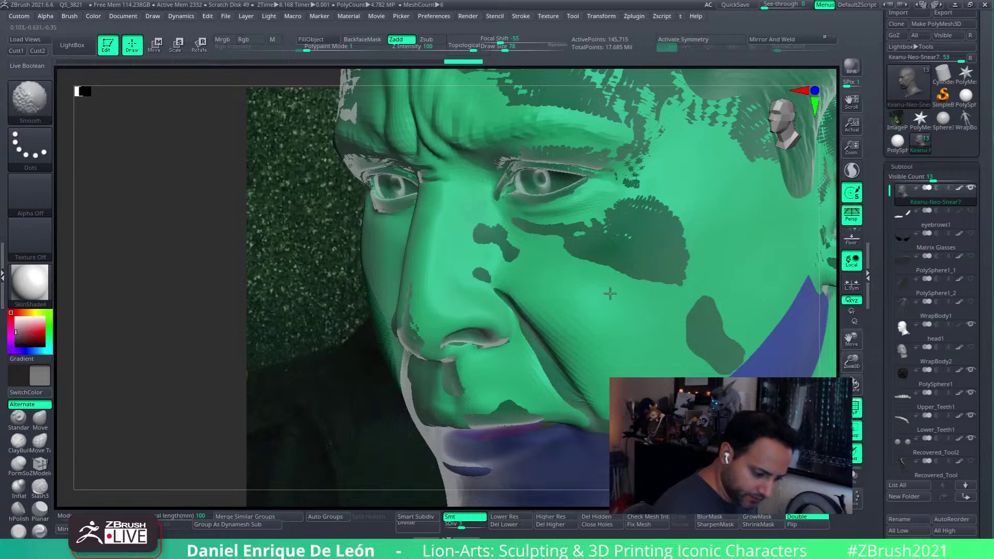
pyautogui.moveTo(596, 332)
pyautogui.keyDown('shift'); pyautogui.mouseDown()
pyautogui.moveTo(643, 277)
pyautogui.moveTo(600, 304)
pyautogui.moveTo(606, 275)
pyautogui.moveTo(578, 288)
pyautogui.moveTo(593, 310)
pyautogui.mouseUp(); pyautogui.keyUp('shift')
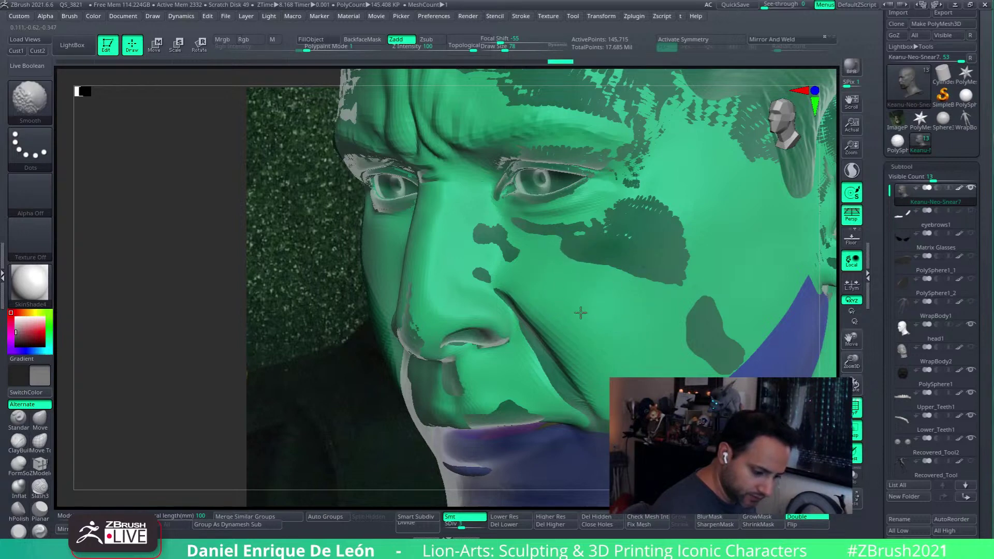
# - Smooth the cheek next to the nose, try a ZProject stroke below the eye and undo that last stroke
pyautogui.moveTo(579, 307)
pyautogui.mouseDown(button='right')
pyautogui.moveTo(635, 299)
pyautogui.moveTo(596, 285)
pyautogui.mouseUp(button='right')
pyautogui.keyDown('shift'); pyautogui.moveTo(490, 263); pyautogui.dragTo(513, 280); pyautogui.keyUp('shift')
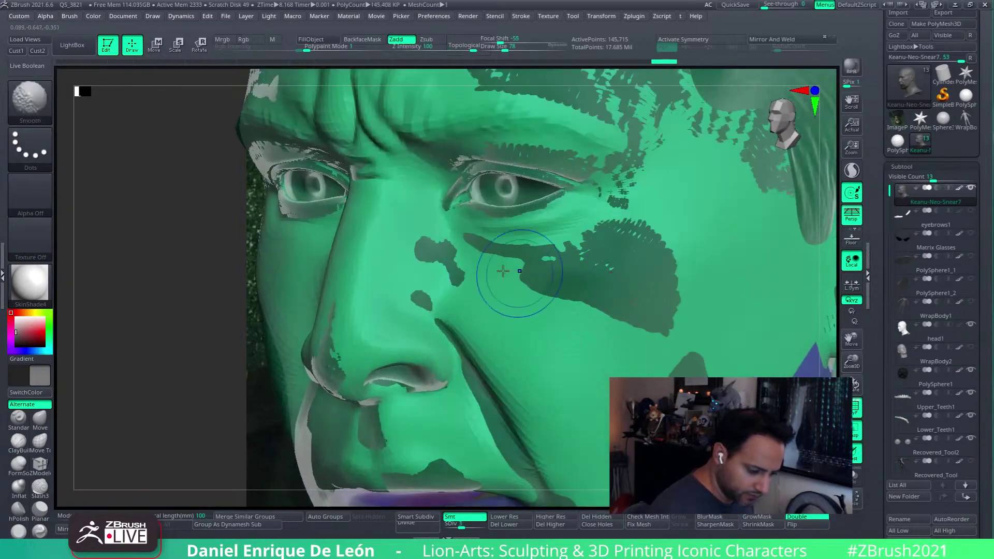
pyautogui.keyDown('shift'); pyautogui.moveTo(451, 264); pyautogui.dragTo(530, 294); pyautogui.keyUp('shift')
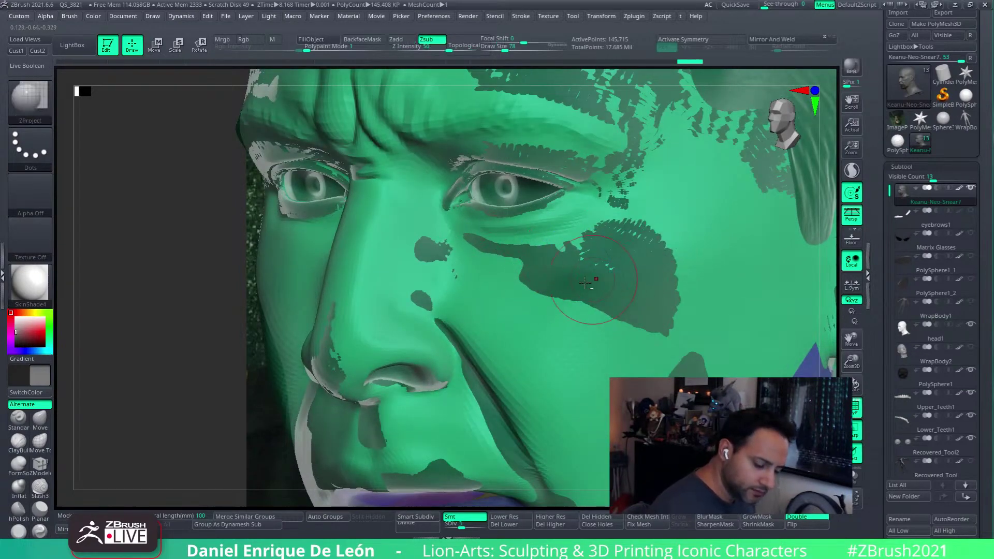
pyautogui.keyDown('shift'); pyautogui.moveTo(546, 285); pyautogui.dragTo(589, 280); pyautogui.keyUp('shift')
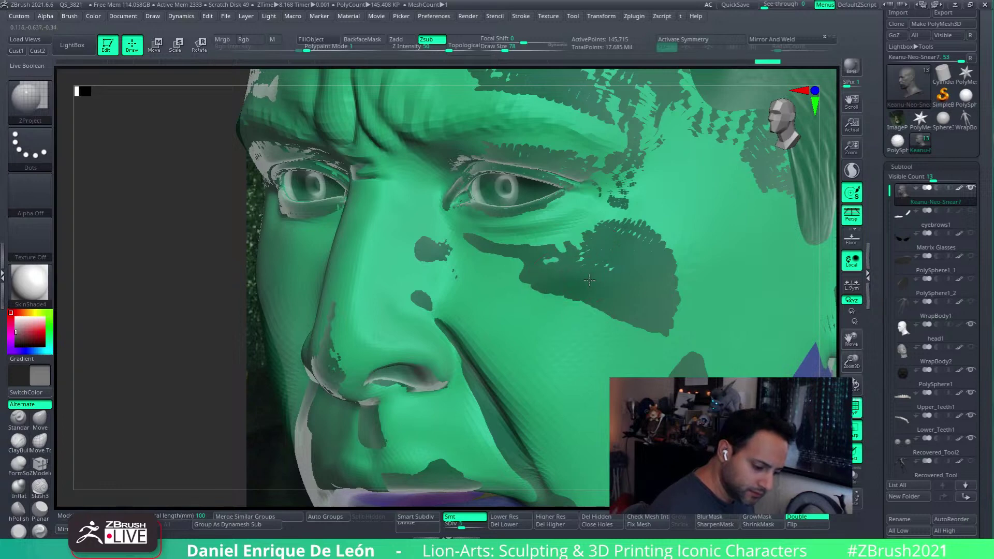
pyautogui.hotkey('ctrl', 'z')
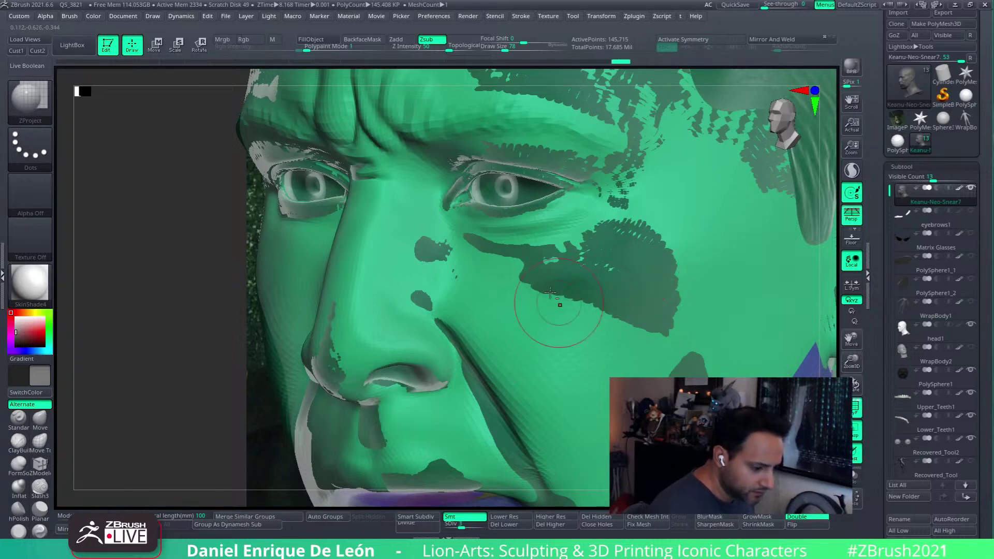
# - Set the ZProject draw size to about 89, rework the under-eye crease and the side of the nose, and undo the last cheek stroke
pyautogui.moveTo(507, 47); pyautogui.dragTo(513, 47)
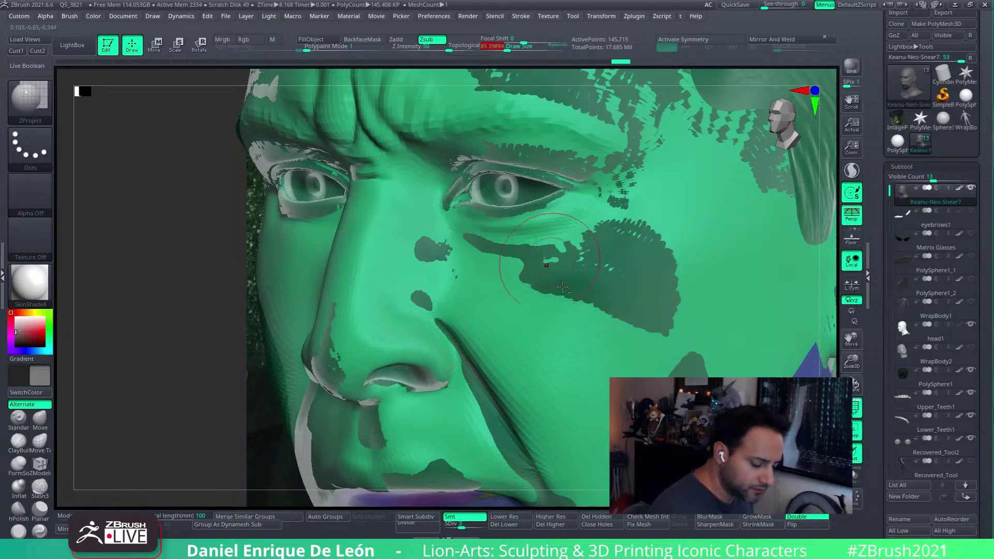
pyautogui.keyDown('shift'); pyautogui.moveTo(632, 287); pyautogui.dragTo(643, 264); pyautogui.keyUp('shift')
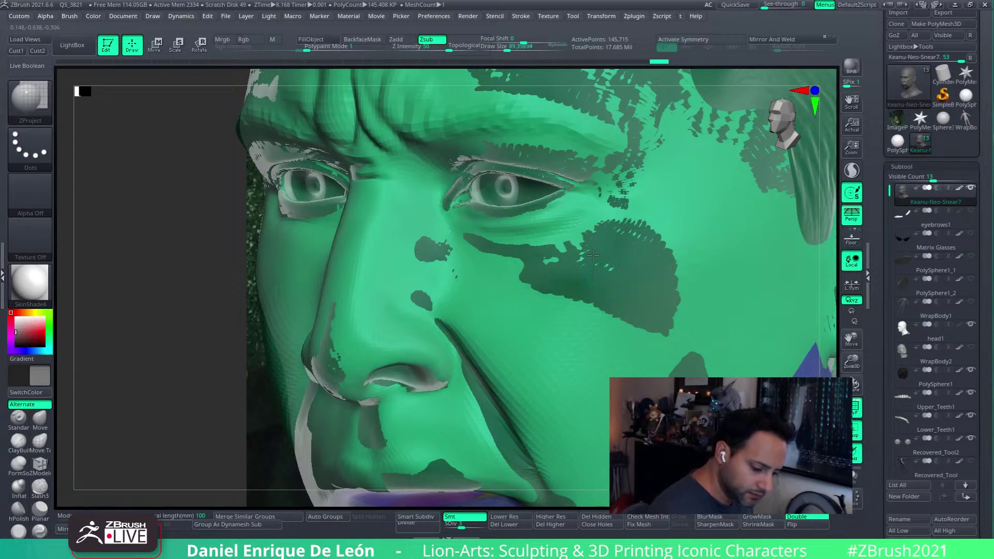
pyautogui.keyDown('shift'); pyautogui.moveTo(540, 285); pyautogui.dragTo(543, 276); pyautogui.keyUp('shift')
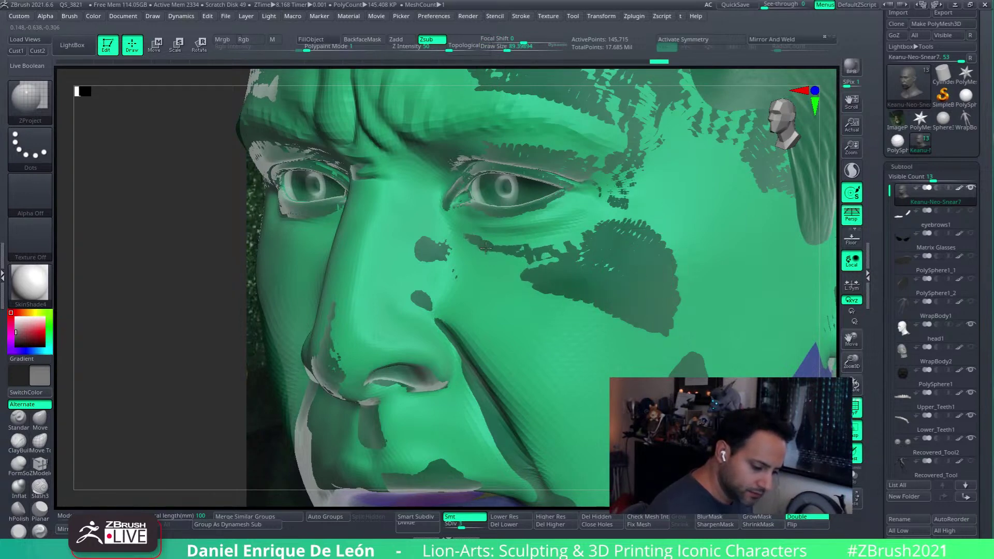
pyautogui.keyDown('shift'); pyautogui.moveTo(450, 260); pyautogui.dragTo(433, 262); pyautogui.keyUp('shift')
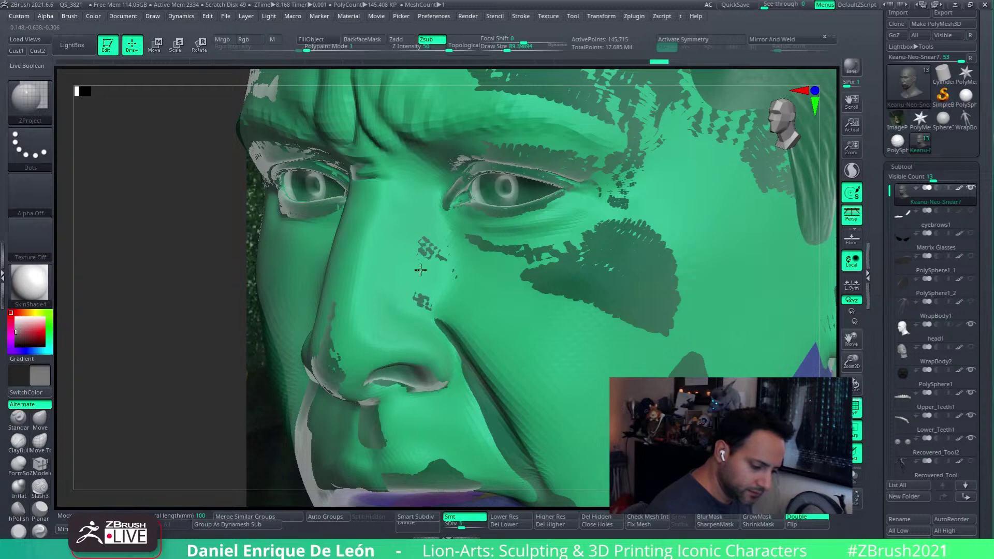
pyautogui.keyDown('shift'); pyautogui.moveTo(642, 310); pyautogui.dragTo(595, 299); pyautogui.keyUp('shift')
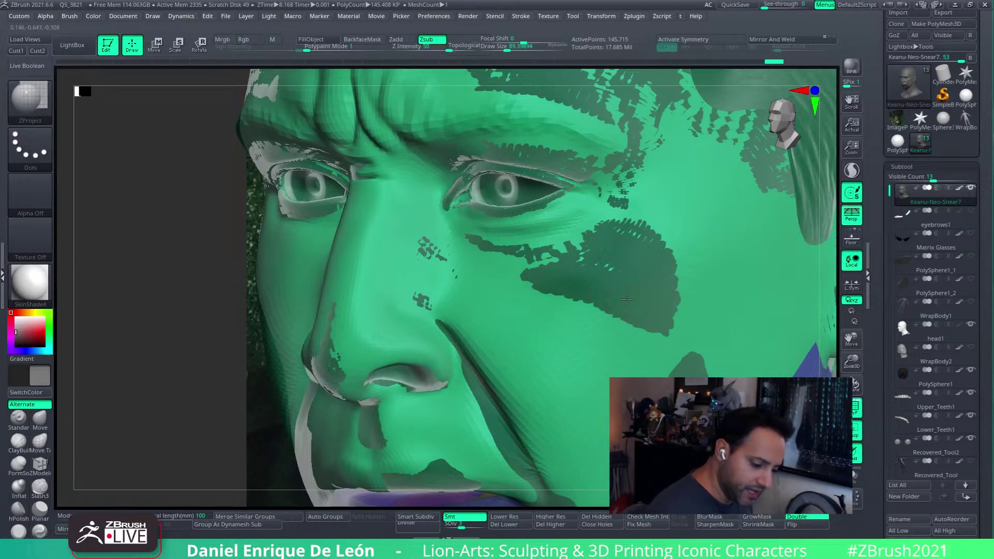
pyautogui.hotkey('ctrl', 'z')
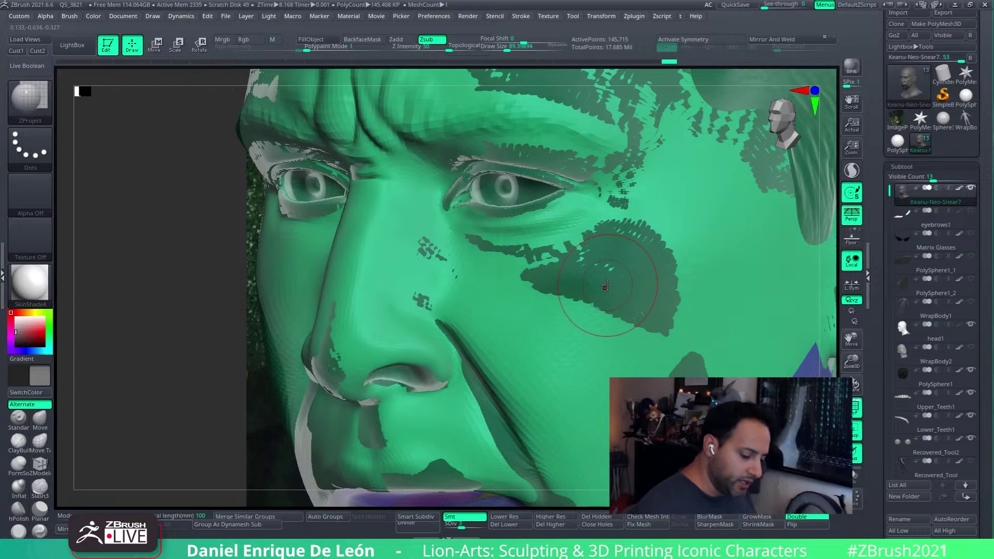
# - Touch up the projected cheek patch below the outer eye corner with ZProject and smooth its edges toward the nose
pyautogui.moveTo(701, 236)
pyautogui.mouseDown(button='right')
pyautogui.moveTo(658, 266)
pyautogui.moveTo(691, 240)
pyautogui.mouseUp(button='right')
pyautogui.moveTo(637, 280); pyautogui.dragTo(630, 291)
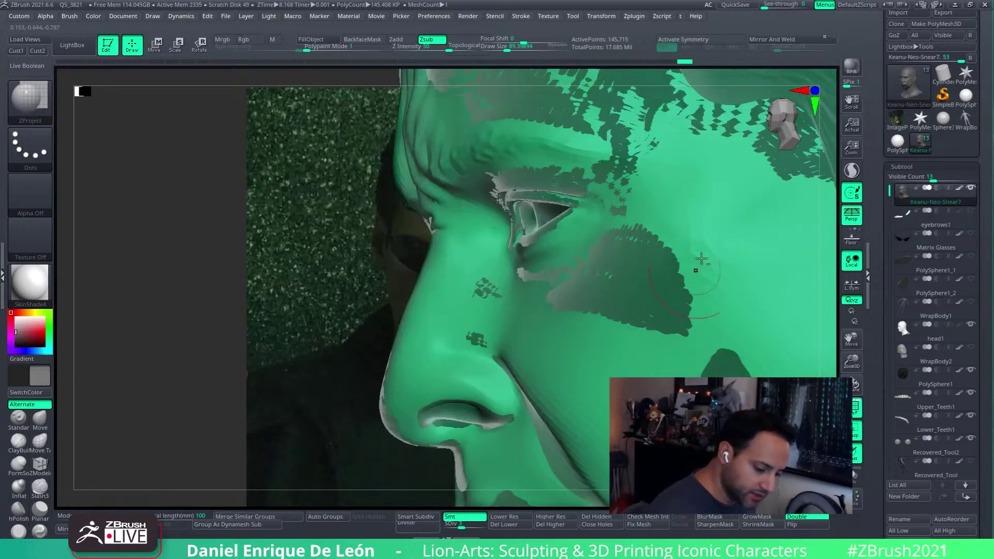
pyautogui.keyDown('shift'); pyautogui.moveTo(701, 259); pyautogui.dragTo(646, 259); pyautogui.keyUp('shift')
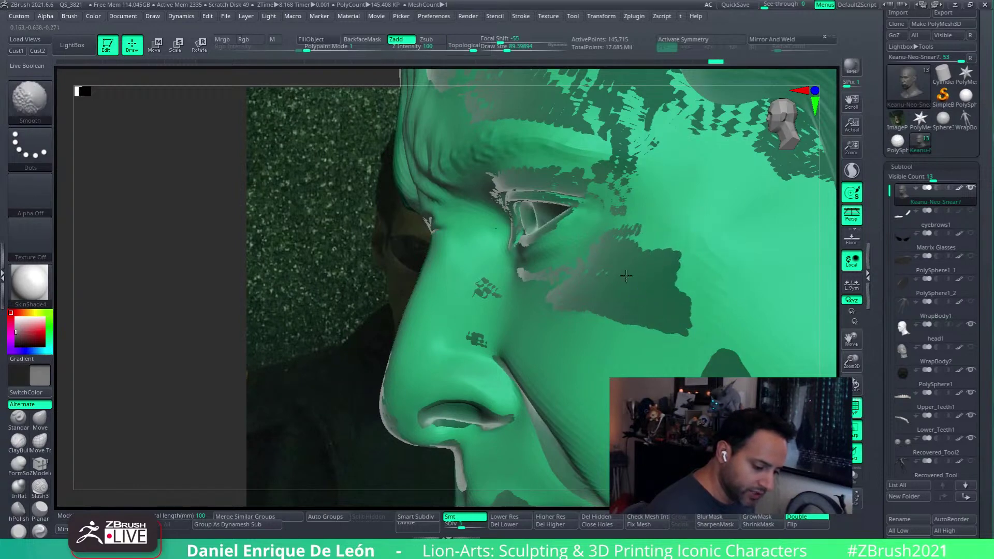
pyautogui.moveTo(626, 276); pyautogui.dragTo(672, 288, button='right')
pyautogui.moveTo(672, 289)
pyautogui.keyDown('shift'); pyautogui.mouseDown()
pyautogui.moveTo(624, 261)
pyautogui.moveTo(578, 259)
pyautogui.mouseUp(); pyautogui.keyUp('shift')
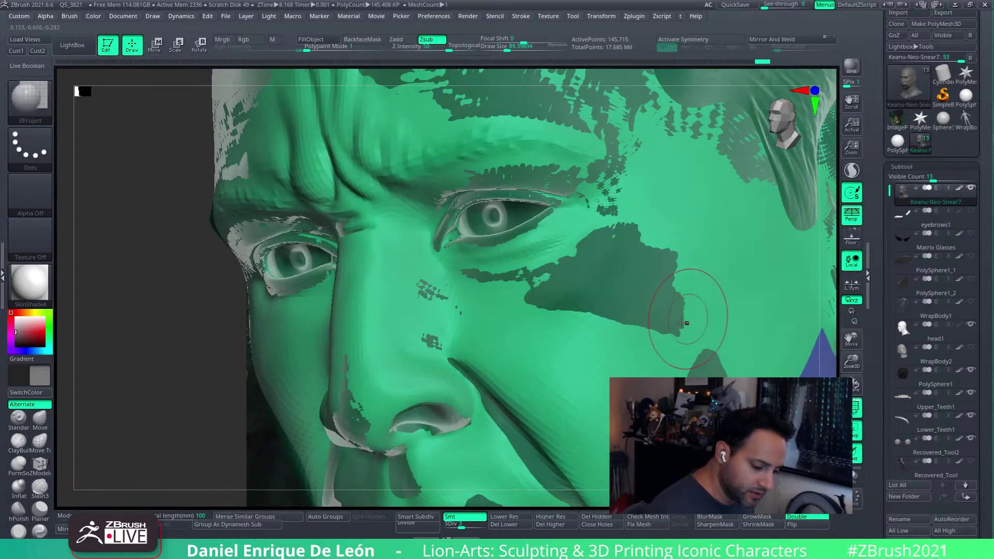
pyautogui.keyDown('shift'); pyautogui.moveTo(682, 323); pyautogui.dragTo(566, 355); pyautogui.keyUp('shift')
# - Set the Move brush's draw size to about 122 and reshape the cheek surface below the eye to match head1
pyautogui.press('b')
pyautogui.press('m')
pyautogui.press('v')
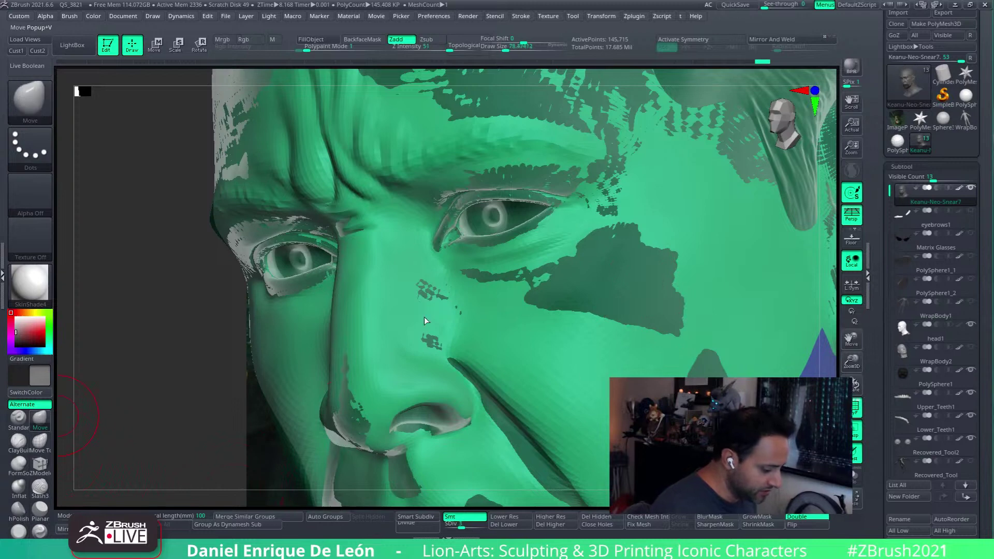
pyautogui.click(511, 48)
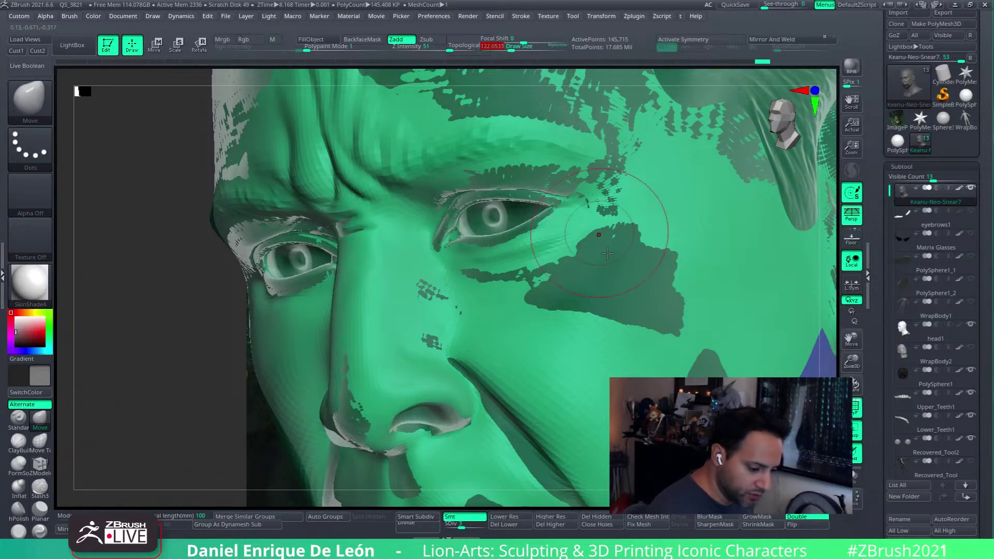
pyautogui.moveTo(608, 253)
pyautogui.mouseDown()
pyautogui.moveTo(551, 305)
pyautogui.moveTo(566, 294)
pyautogui.mouseUp()
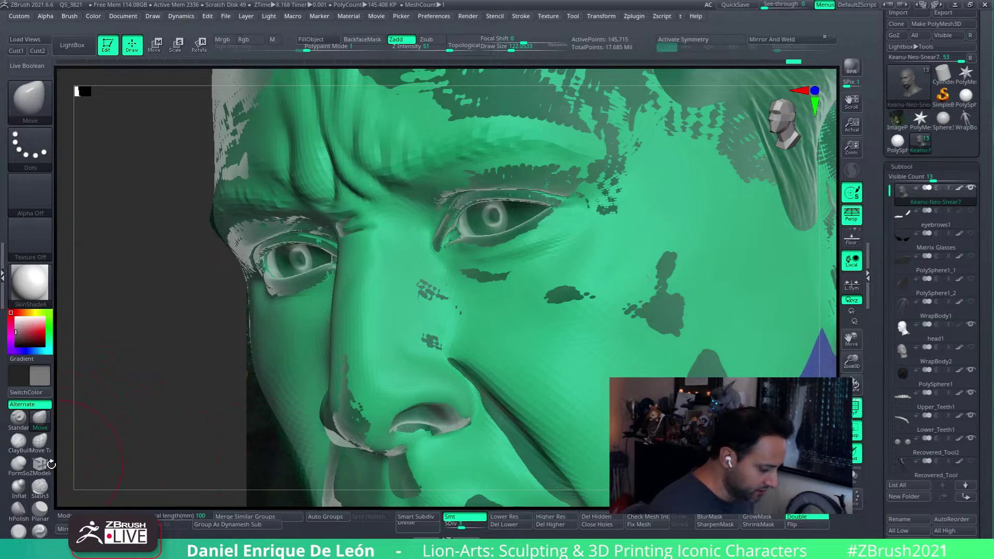
# - Raise the mesh to subdivision level 4 and refine the cheek below the eye with ZProject strokes and smoothing
pyautogui.click(42, 118)
pyautogui.click(133, 424)
pyautogui.moveTo(636, 293)
pyautogui.keyDown('shift'); pyautogui.mouseDown()
pyautogui.moveTo(604, 301)
pyautogui.moveTo(643, 266)
pyautogui.moveTo(642, 282)
pyautogui.mouseUp(); pyautogui.keyUp('shift')
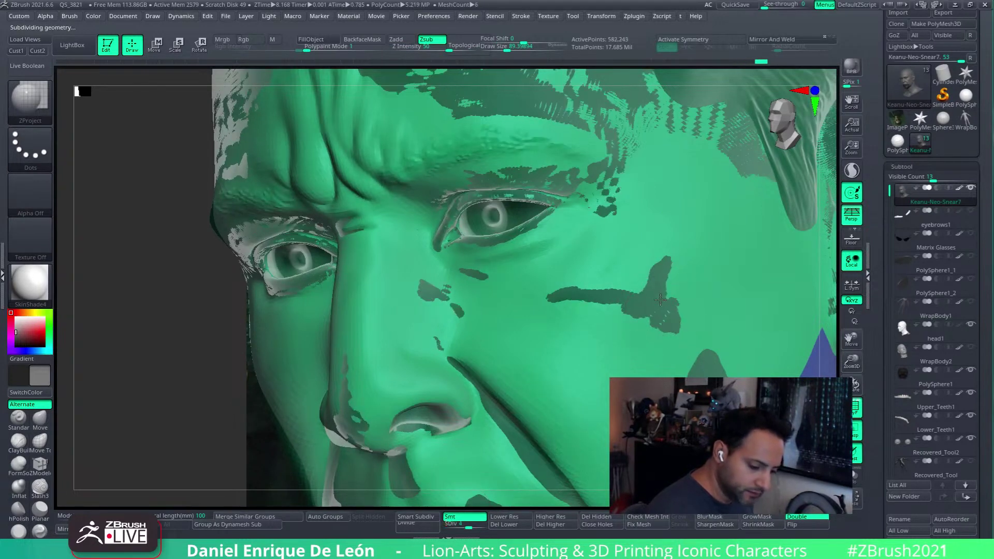
pyautogui.moveTo(568, 289); pyautogui.dragTo(554, 300)
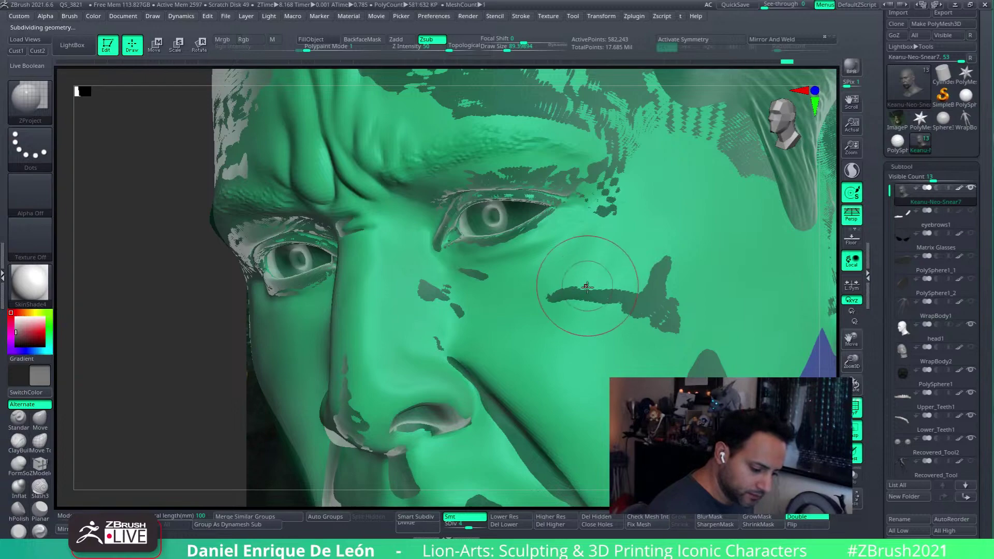
pyautogui.moveTo(589, 288); pyautogui.dragTo(586, 296, button='right')
pyautogui.moveTo(573, 300); pyautogui.dragTo(570, 304)
pyautogui.moveTo(564, 305); pyautogui.dragTo(512, 293, button='right')
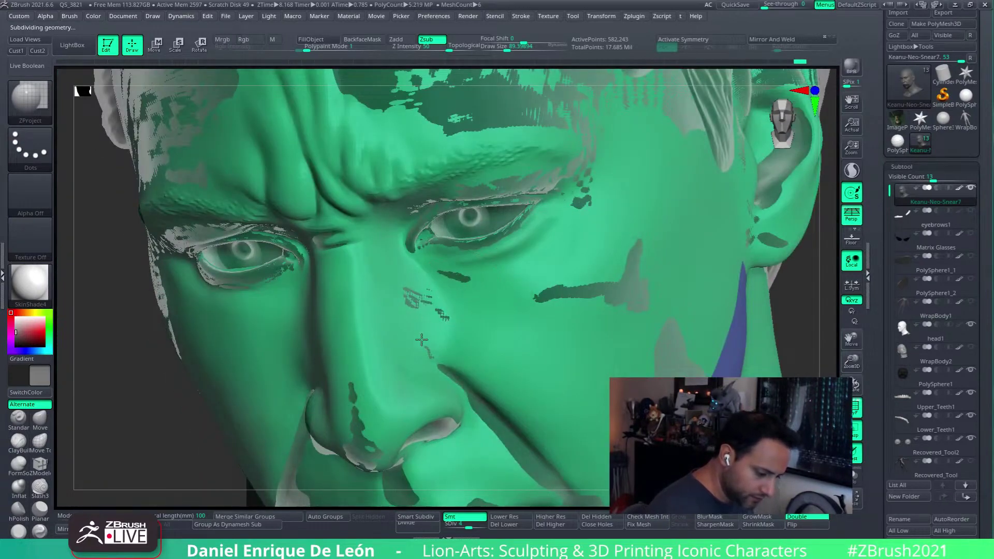
pyautogui.moveTo(422, 339); pyautogui.dragTo(595, 285, button='right')
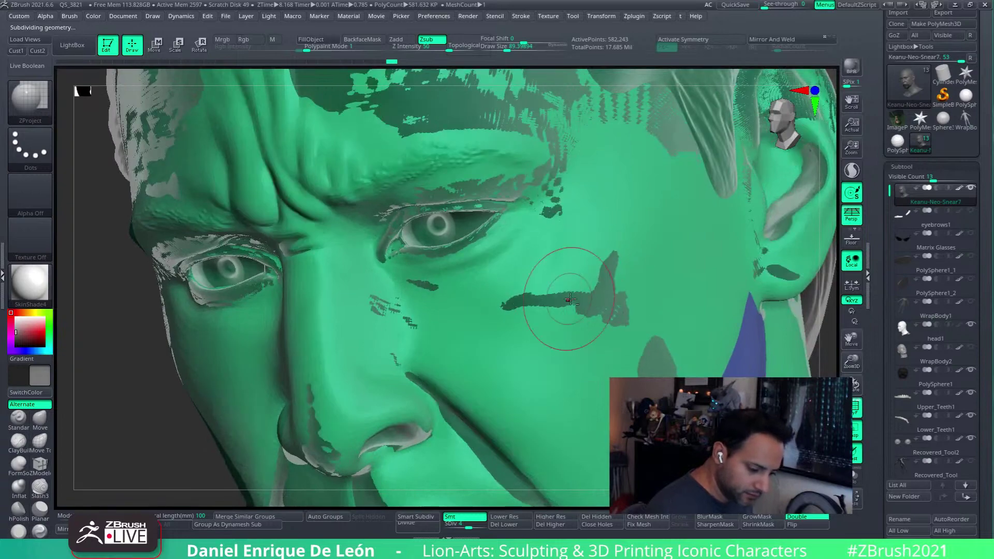
pyautogui.keyDown('shift'); pyautogui.moveTo(600, 303); pyautogui.dragTo(573, 294); pyautogui.keyUp('shift')
pyautogui.keyDown('shift'); pyautogui.moveTo(536, 323); pyautogui.dragTo(532, 299); pyautogui.keyUp('shift')
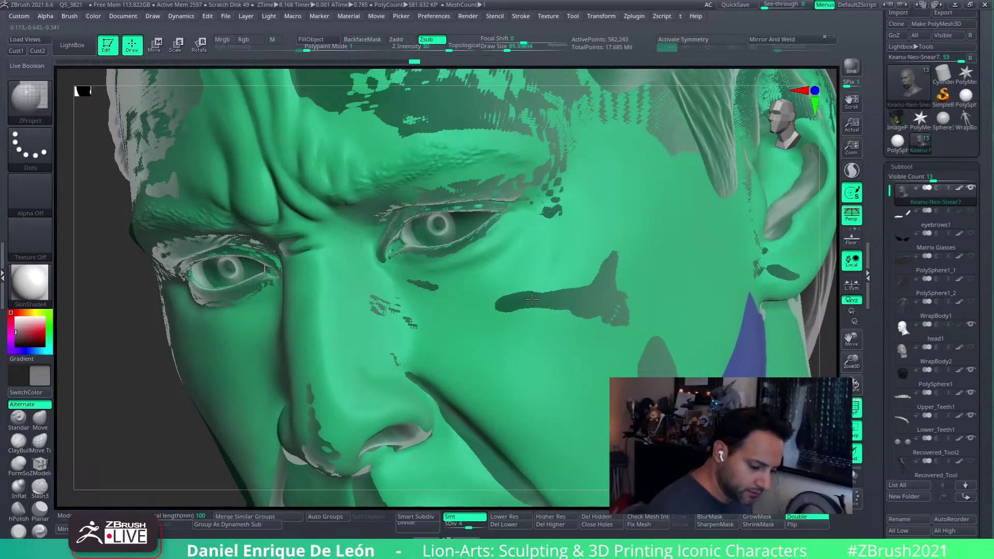
# - Turn off the transparency and polyframe display and check the cheek and face beside the reference photo
pyautogui.moveTo(593, 316); pyautogui.dragTo(611, 269, button='right')
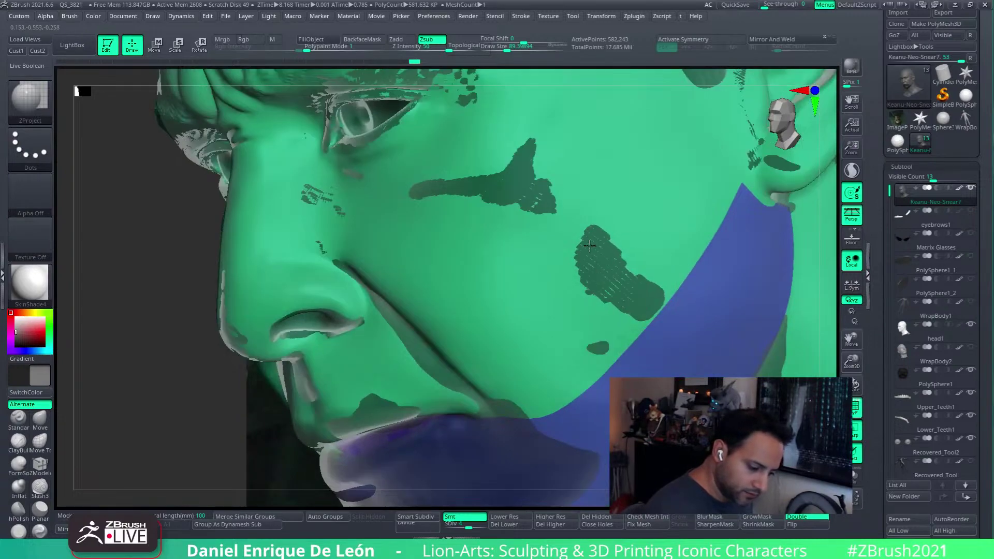
pyautogui.moveTo(578, 254); pyautogui.dragTo(721, 292, button='right')
pyautogui.click(853, 434)
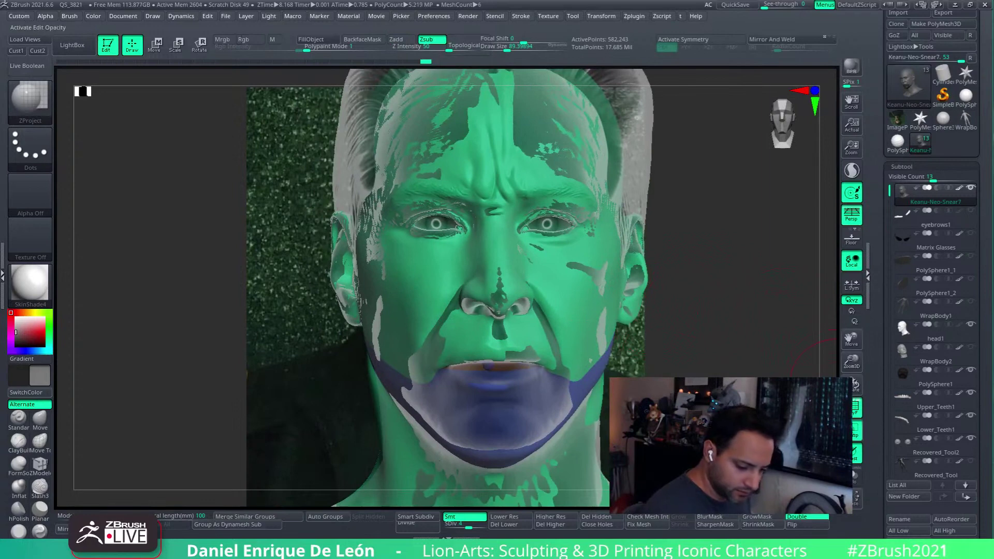
pyautogui.click(855, 407)
pyautogui.moveTo(803, 352); pyautogui.dragTo(531, 282, button='right')
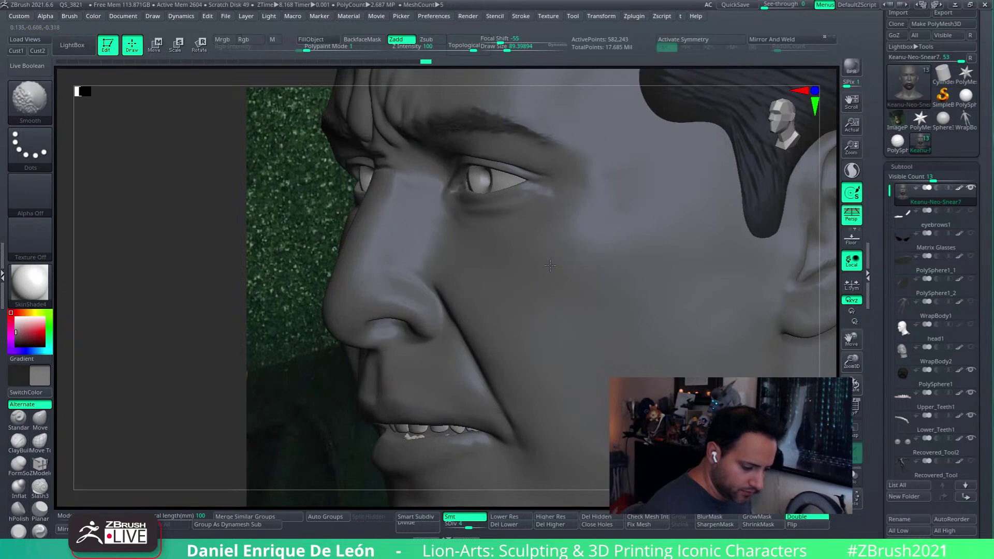
pyautogui.moveTo(619, 287)
pyautogui.mouseDown(button='right')
pyautogui.moveTo(673, 310)
pyautogui.moveTo(569, 362)
pyautogui.moveTo(648, 299)
pyautogui.moveTo(694, 300)
pyautogui.moveTo(741, 277)
pyautogui.moveTo(710, 279)
pyautogui.moveTo(754, 272)
pyautogui.moveTo(710, 291)
pyautogui.moveTo(707, 249)
pyautogui.mouseUp(button='right')
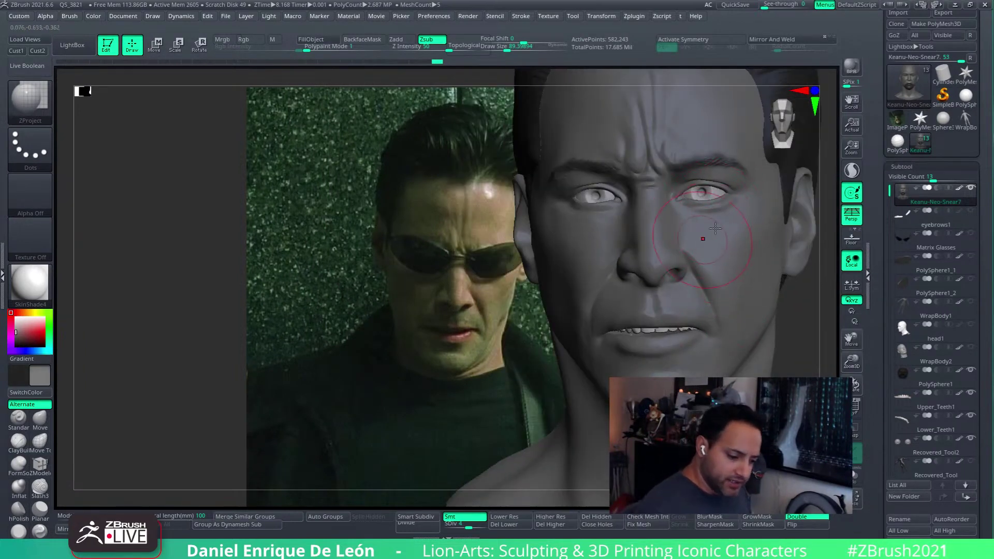
pyautogui.keyDown('alt'); pyautogui.moveTo(725, 203); pyautogui.dragTo(699, 220, button='right'); pyautogui.keyUp('alt')
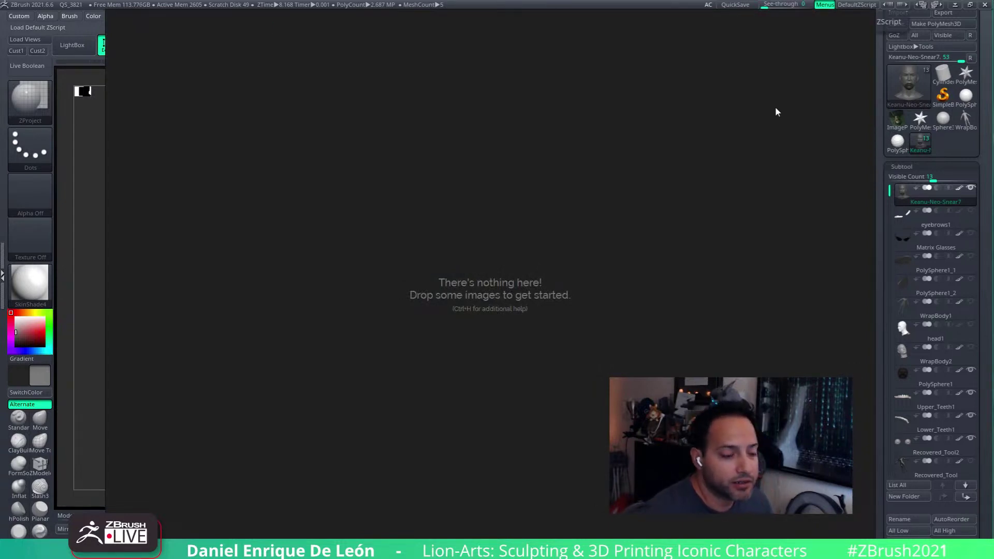
pyautogui.moveTo(709, 22); pyautogui.dragTo(993, 21, button='right')
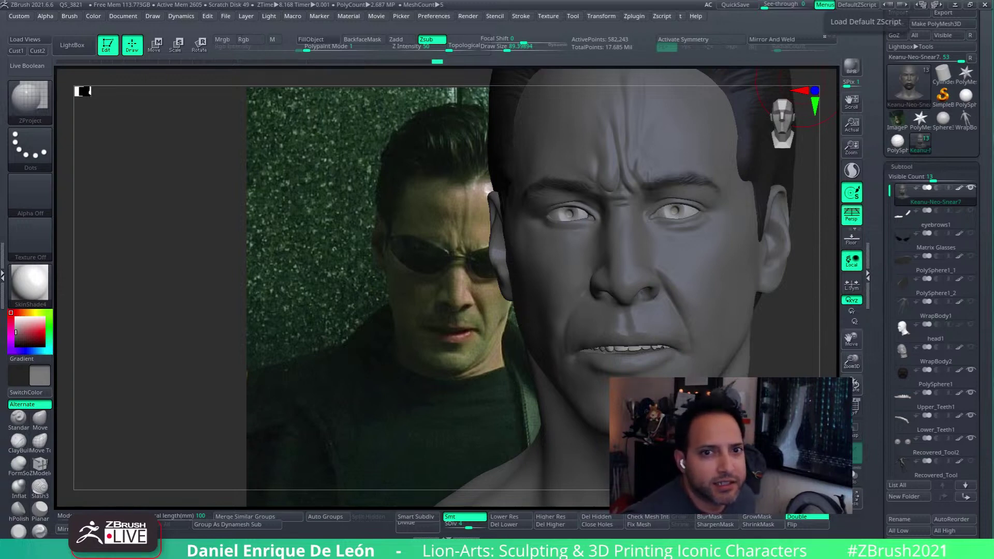
# - Examine the whole head from the side, front and below against the reference photo, both close up and at a distance
pyautogui.moveTo(787, 342)
pyautogui.mouseDown()
pyautogui.moveTo(772, 332)
pyautogui.moveTo(602, 448)
pyautogui.mouseUp()
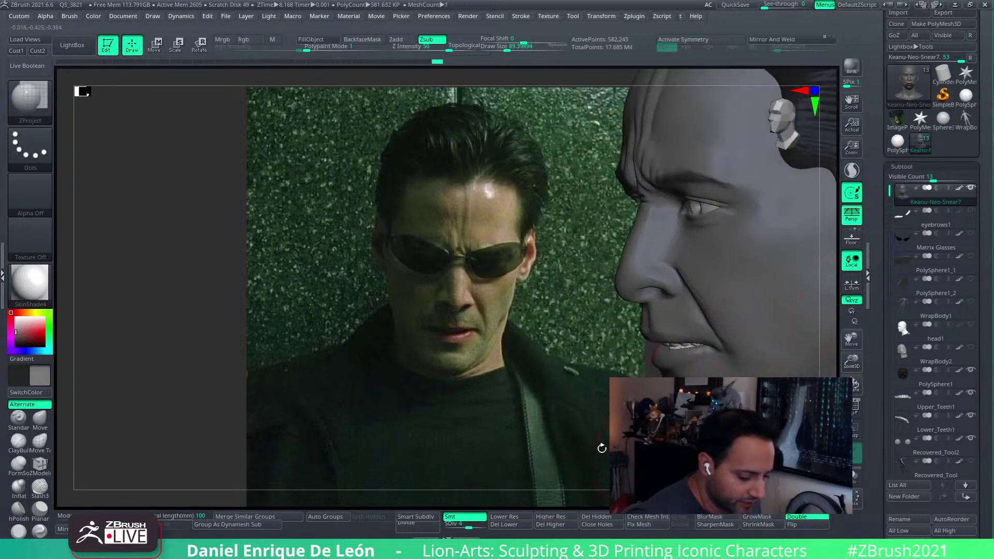
pyautogui.moveTo(131, 254); pyautogui.dragTo(176, 235)
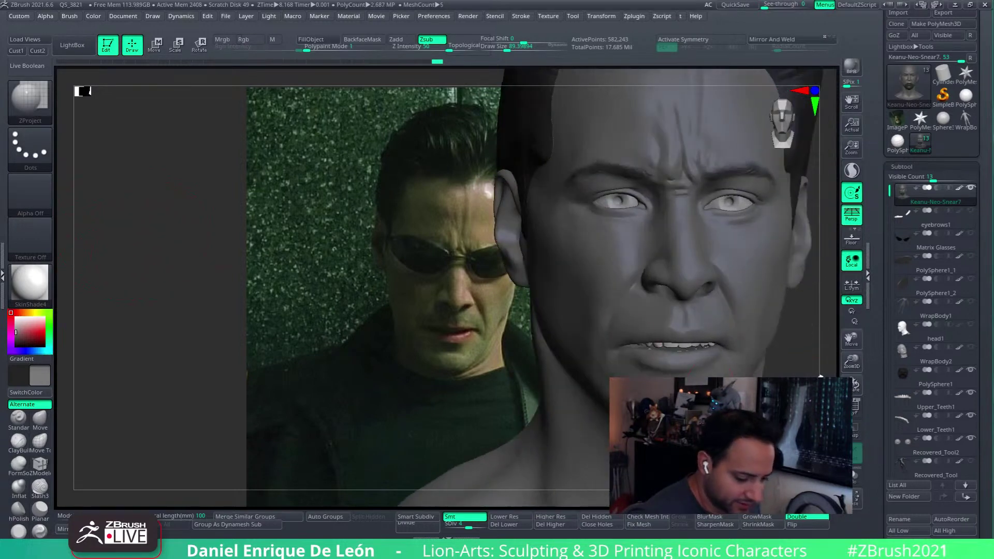
pyautogui.keyDown('alt'); pyautogui.moveTo(822, 370); pyautogui.dragTo(676, 387); pyautogui.keyUp('alt')
pyautogui.moveTo(758, 364); pyautogui.dragTo(714, 388)
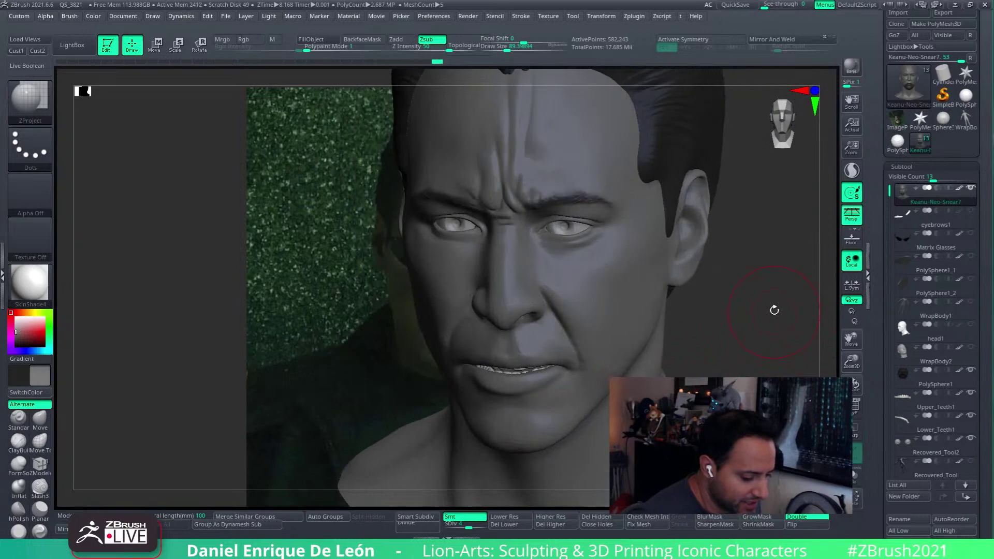
pyautogui.keyDown('alt'); pyautogui.moveTo(773, 310); pyautogui.dragTo(742, 293); pyautogui.keyUp('alt')
pyautogui.scroll(2, 742, 293)
pyautogui.scroll(-3, 742, 293)
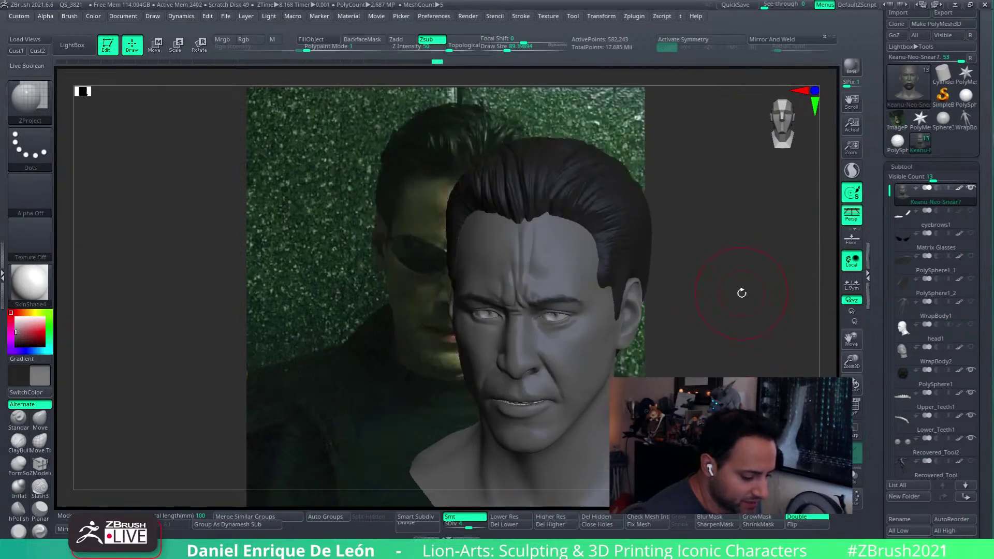
pyautogui.scroll(1, 741, 293)
pyautogui.scroll(-3, 721, 317)
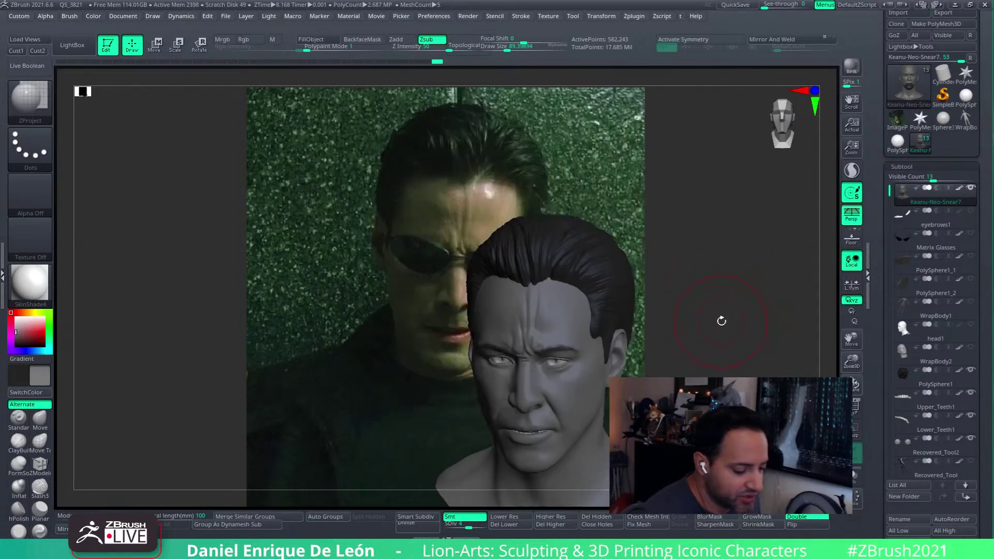
pyautogui.scroll(2, 721, 321)
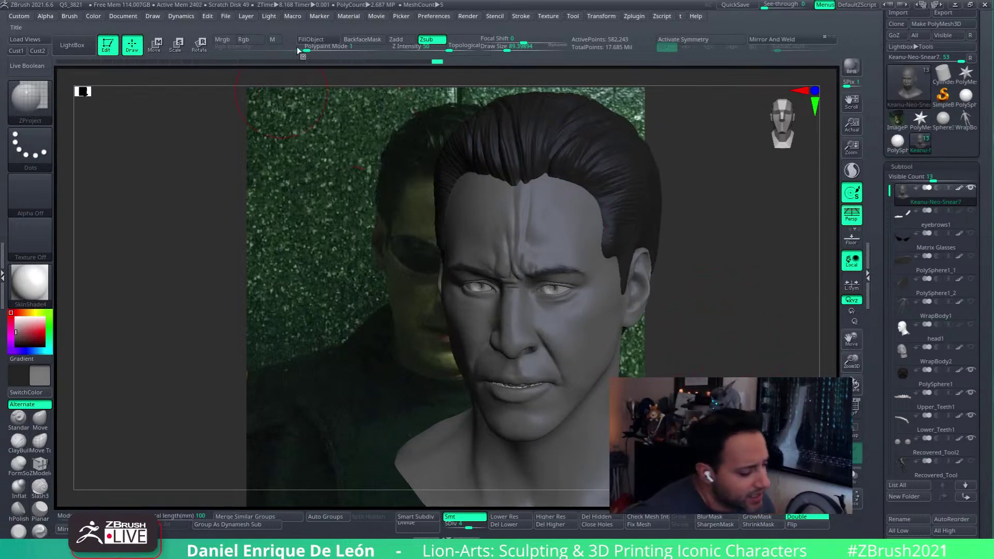
pyautogui.click(130, 19)
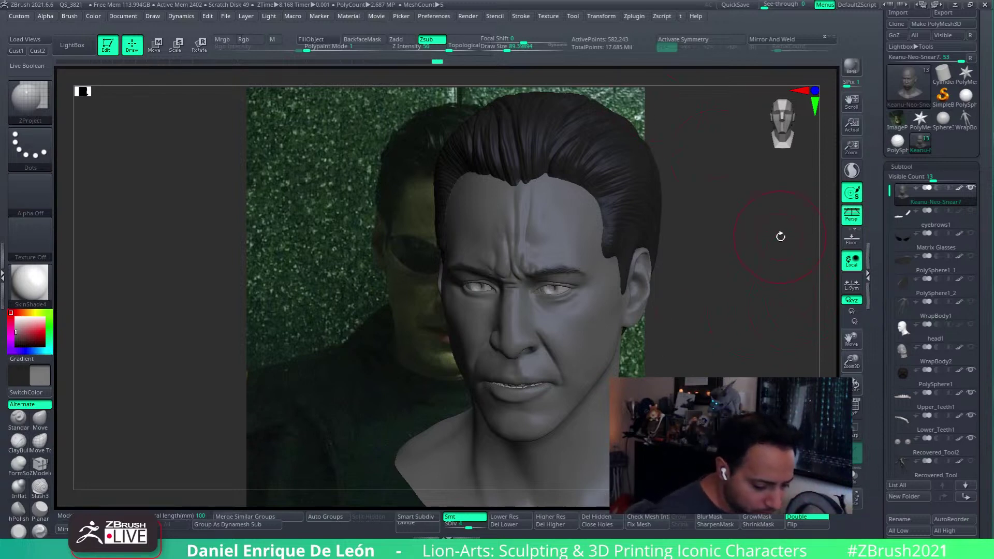
pyautogui.moveTo(580, 281); pyautogui.dragTo(703, 282, button='right')
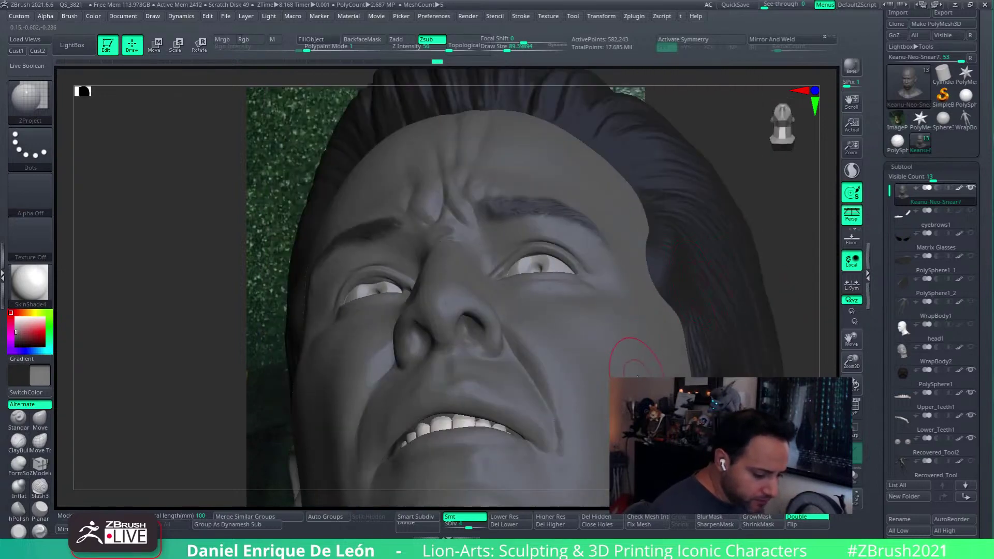
pyautogui.moveTo(627, 352); pyautogui.dragTo(600, 357, button='right')
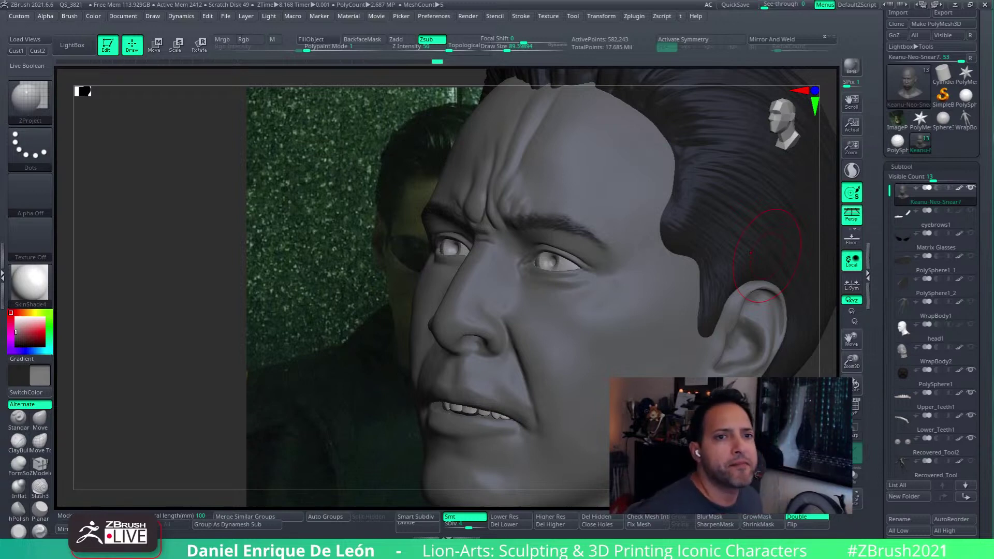
# - Bring the image board with the front-facing portraits over the sculpt, study the face, and return to the sculpt
pyautogui.moveTo(993, 113); pyautogui.dragTo(763, 92, button='right')
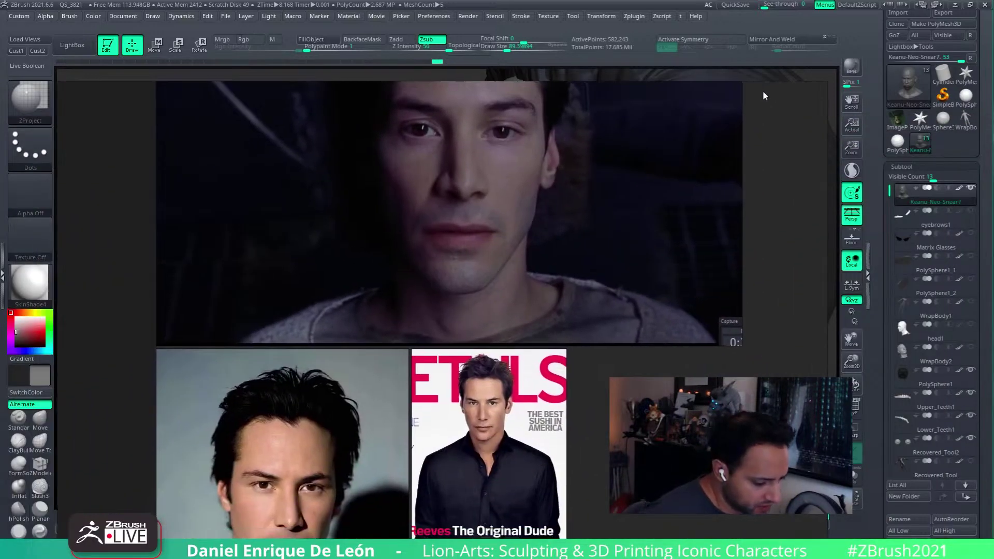
pyautogui.moveTo(763, 92); pyautogui.dragTo(760, 95, button='right')
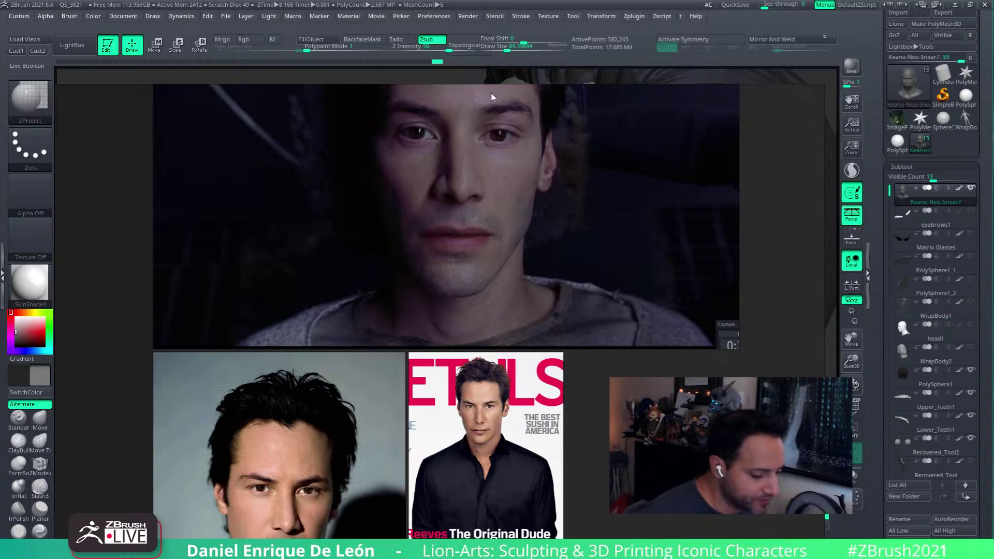
pyautogui.moveTo(488, 95); pyautogui.dragTo(597, 14)
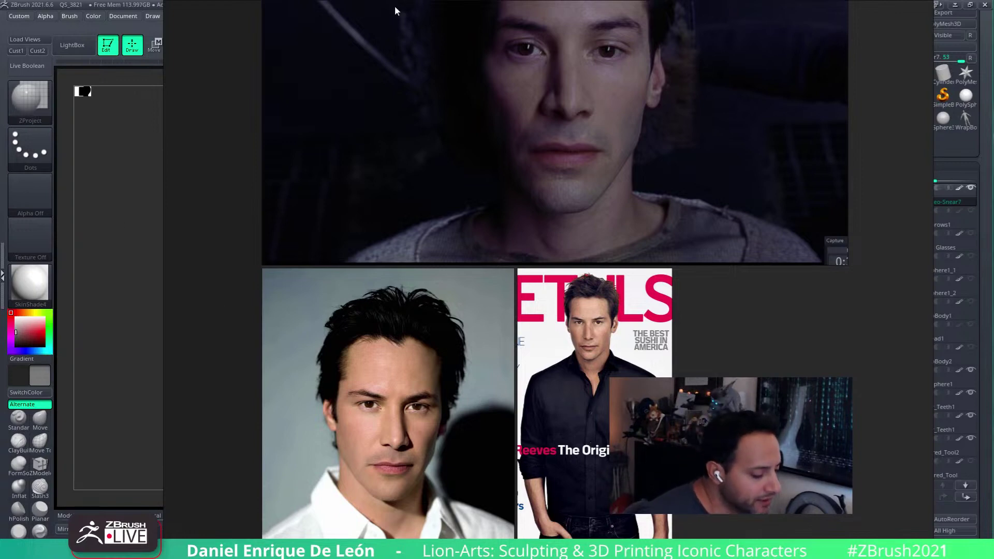
pyautogui.moveTo(395, 6); pyautogui.dragTo(410, 10)
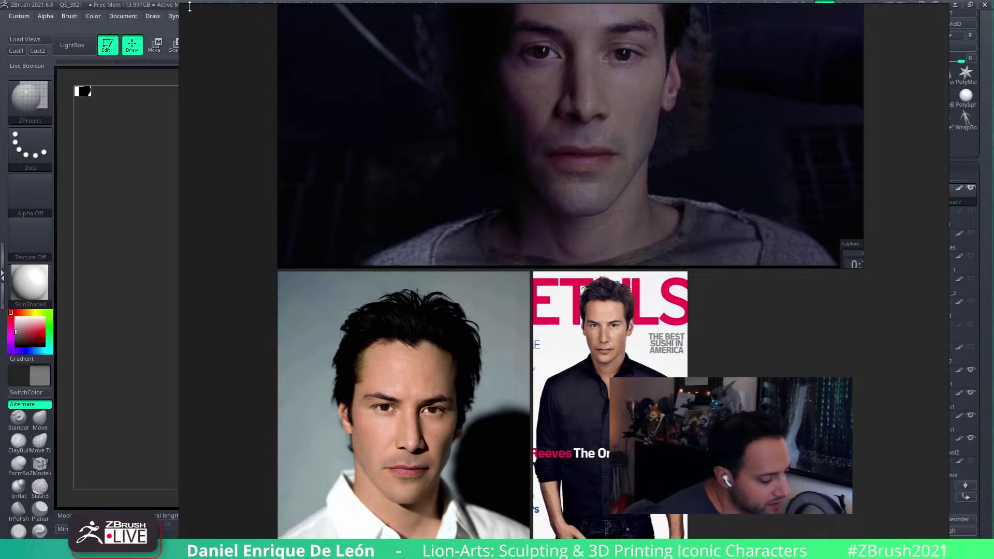
pyautogui.moveTo(179, 5); pyautogui.dragTo(238, 23)
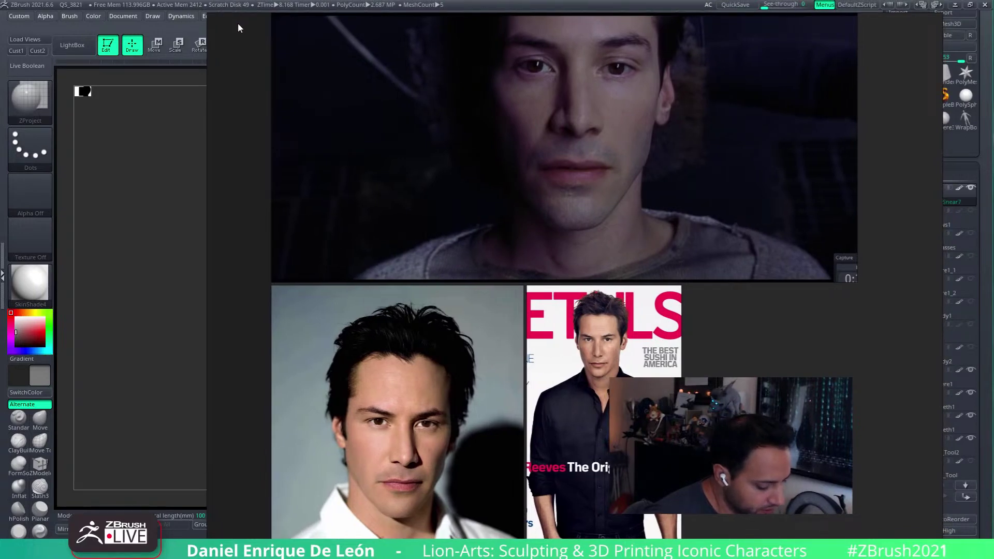
pyautogui.hotkey('alt', 'Tab')
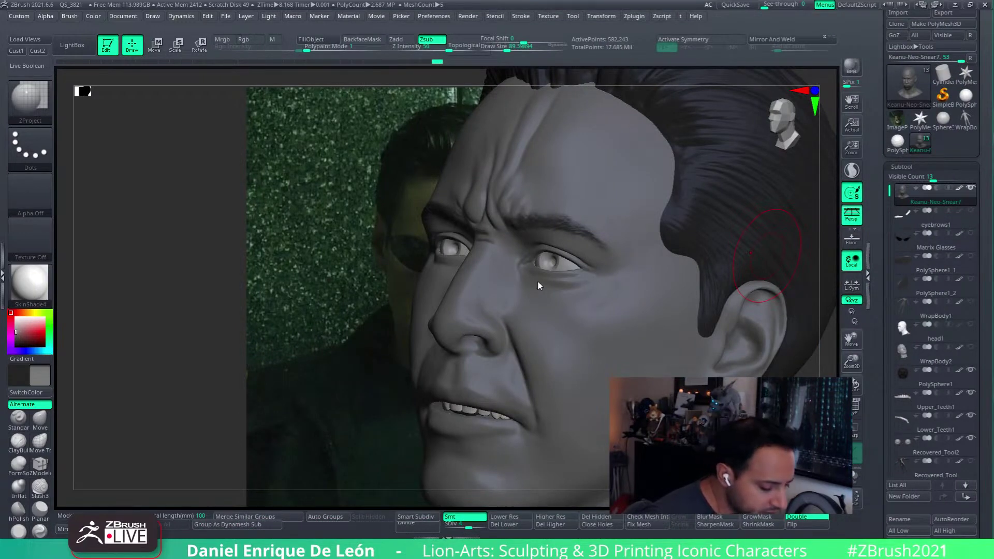
# - Activate head1 and turn the polyframe display back on to compare the areas around the eyes and nose
pyautogui.moveTo(523, 303); pyautogui.dragTo(561, 346, button='right')
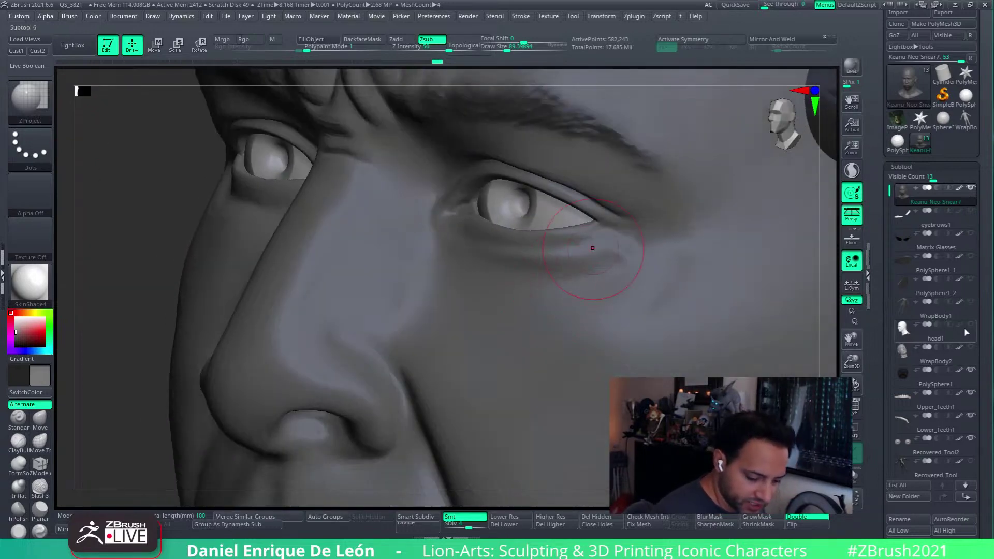
pyautogui.click(935, 335)
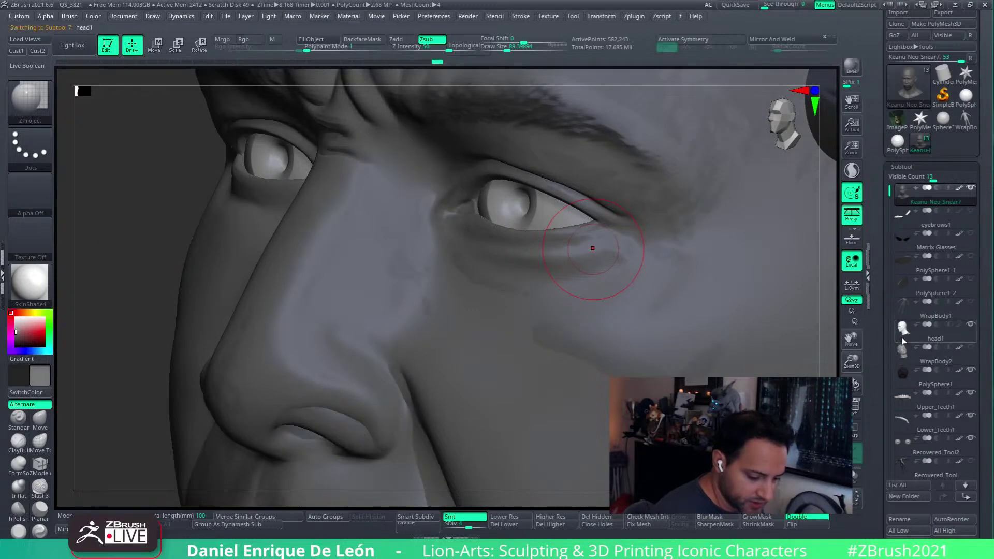
pyautogui.click(859, 410)
pyautogui.moveTo(741, 346)
pyautogui.mouseDown(button='right')
pyautogui.moveTo(703, 345)
pyautogui.moveTo(632, 322)
pyautogui.mouseUp(button='right')
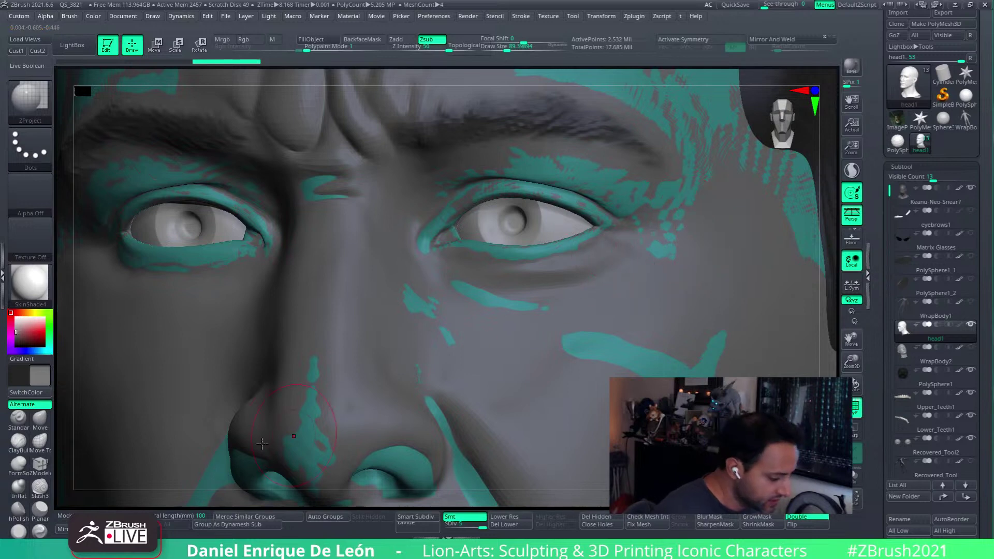
# - Activate the Keanu-Neo-Snear7 head and project the fold under the eye onto head1, raising the ZProject intensity to 66
pyautogui.keyDown('ctrl'); pyautogui.moveTo(616, 306); pyautogui.dragTo(847, 450, button='right'); pyautogui.keyUp('ctrl')
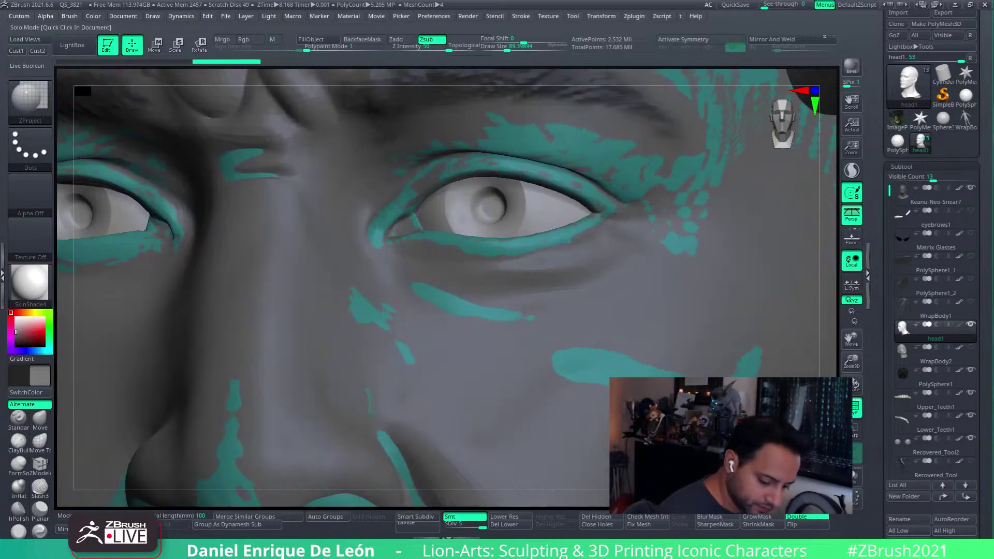
pyautogui.click(898, 194)
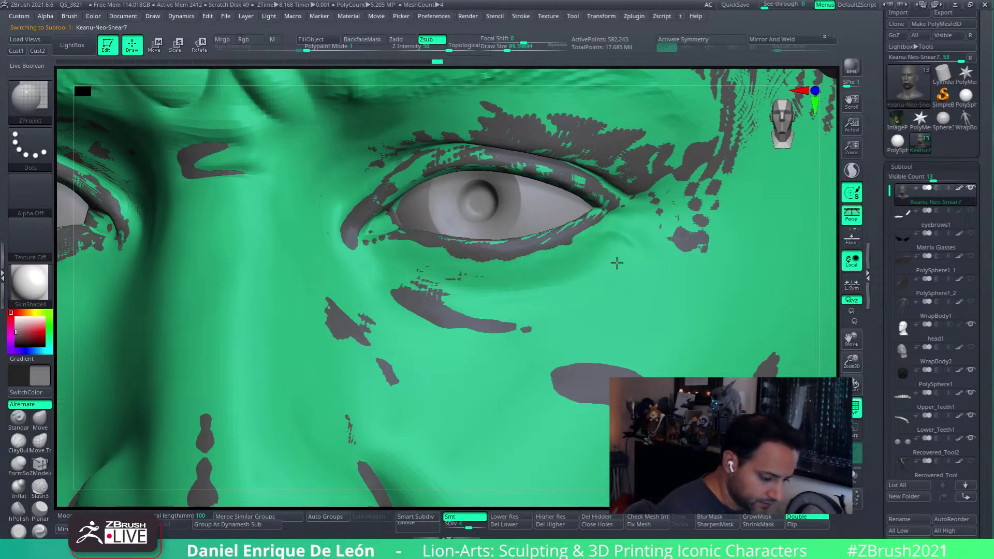
pyautogui.moveTo(583, 260)
pyautogui.keyDown('ctrl'); pyautogui.mouseDown()
pyautogui.moveTo(533, 277)
pyautogui.moveTo(439, 278)
pyautogui.mouseUp(); pyautogui.keyUp('ctrl')
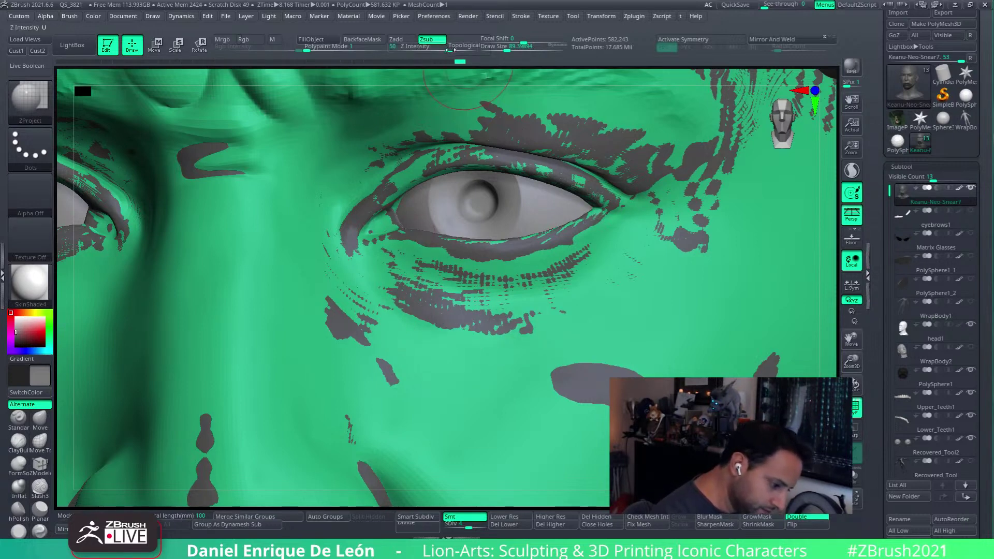
pyautogui.moveTo(449, 48); pyautogui.dragTo(457, 48)
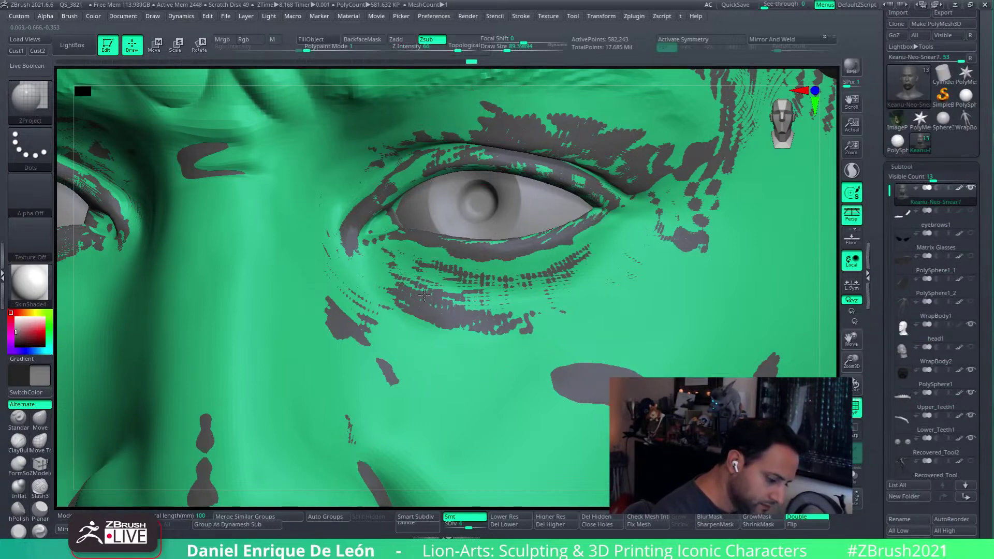
# - Smooth the skin under the eye and project the under-eye area onto head1 again with the ZProject brush
pyautogui.click(19, 464)
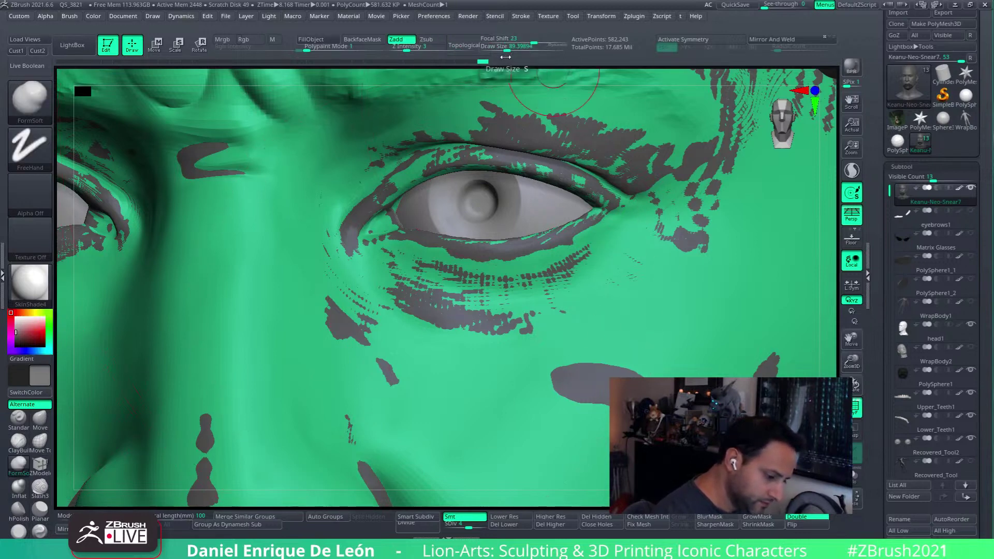
pyautogui.press('shift')
pyautogui.moveTo(420, 311)
pyautogui.keyDown('shift'); pyautogui.mouseDown()
pyautogui.moveTo(437, 317)
pyautogui.moveTo(409, 311)
pyautogui.mouseUp(); pyautogui.keyUp('shift')
pyautogui.press('b')
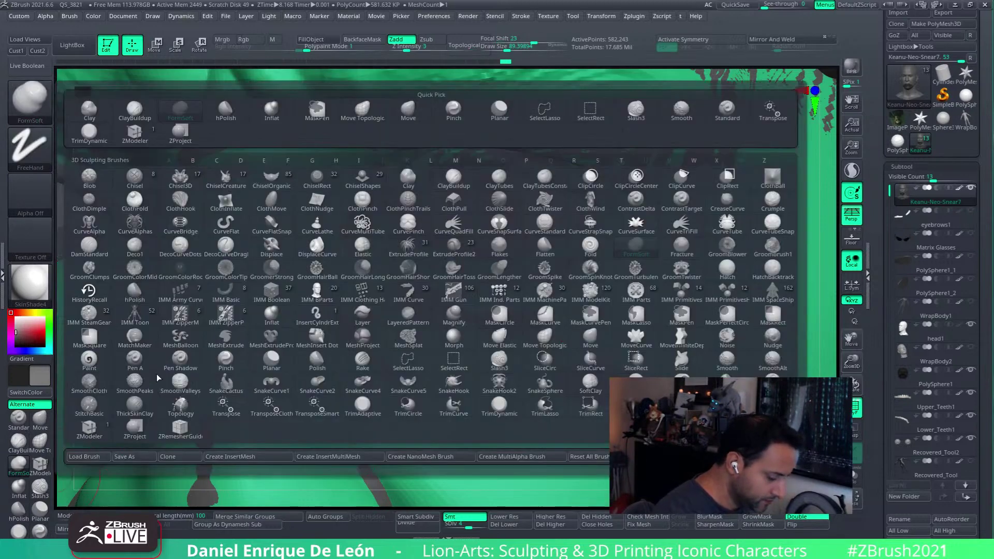
pyautogui.press('z')
pyautogui.press('p')
pyautogui.moveTo(424, 302)
pyautogui.mouseDown()
pyautogui.moveTo(463, 321)
pyautogui.moveTo(480, 313)
pyautogui.mouseUp()
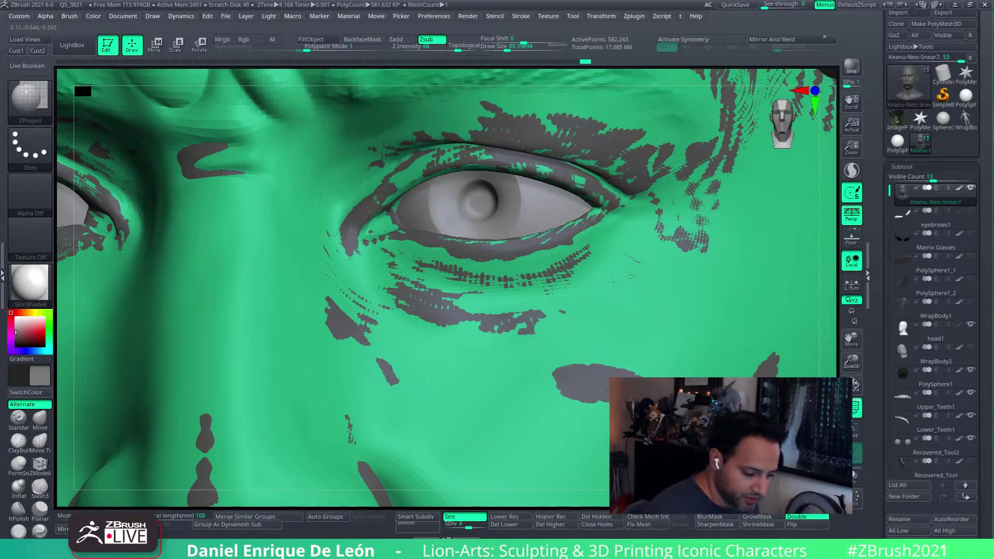
# - Build up the recessed strip along the cheekbone with the FormSoft brush, undoing the first trial stroke
pyautogui.moveTo(662, 380)
pyautogui.keyDown('alt'); pyautogui.mouseDown(button='right')
pyautogui.moveTo(630, 330)
pyautogui.moveTo(646, 288)
pyautogui.moveTo(677, 285)
pyautogui.moveTo(591, 319)
pyautogui.mouseUp(button='right'); pyautogui.keyUp('alt')
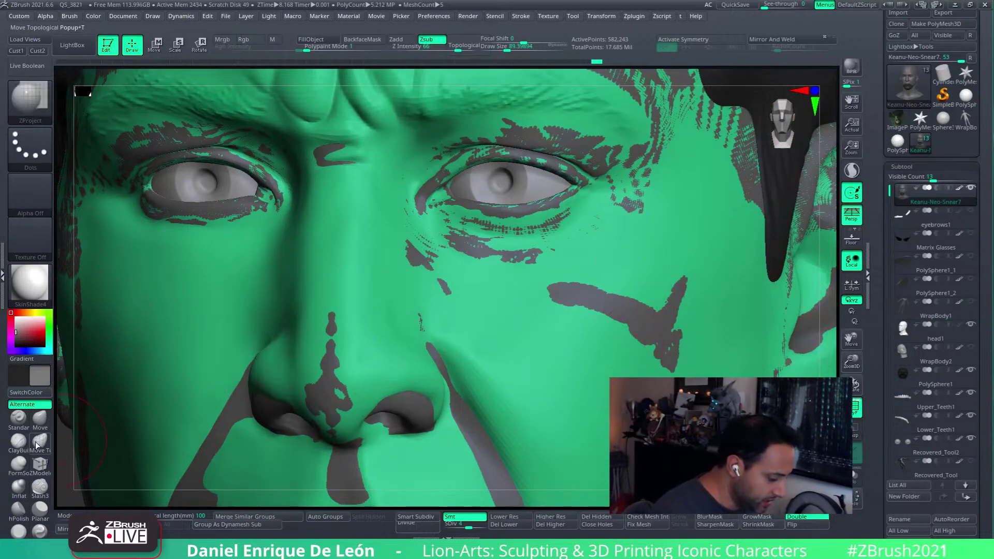
pyautogui.click(18, 463)
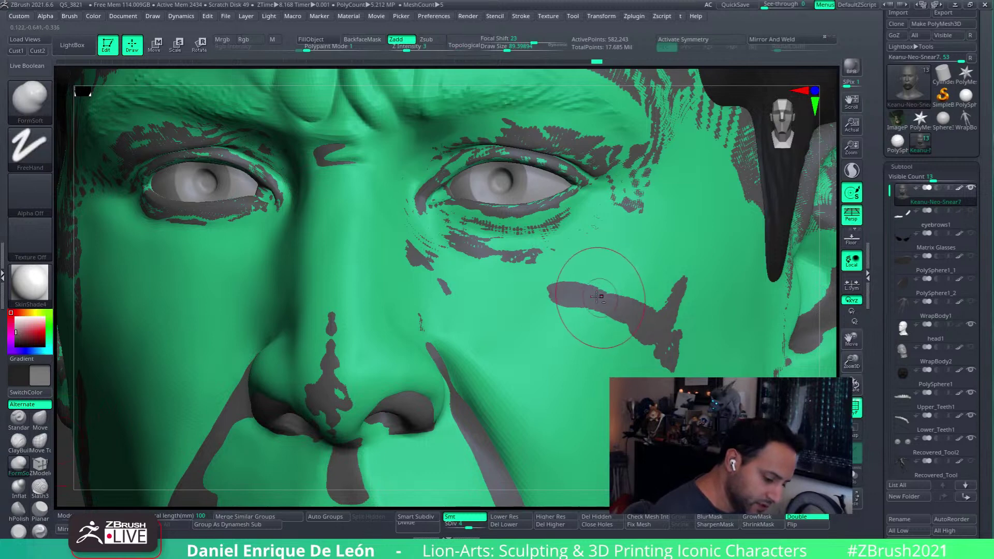
pyautogui.moveTo(597, 297)
pyautogui.keyDown('alt'); pyautogui.mouseDown()
pyautogui.moveTo(583, 296)
pyautogui.moveTo(644, 331)
pyautogui.moveTo(648, 320)
pyautogui.moveTo(678, 337)
pyautogui.moveTo(676, 285)
pyautogui.moveTo(628, 317)
pyautogui.moveTo(590, 299)
pyautogui.moveTo(623, 309)
pyautogui.mouseUp(); pyautogui.keyUp('alt')
pyautogui.hotkey('ctrl', 'z')
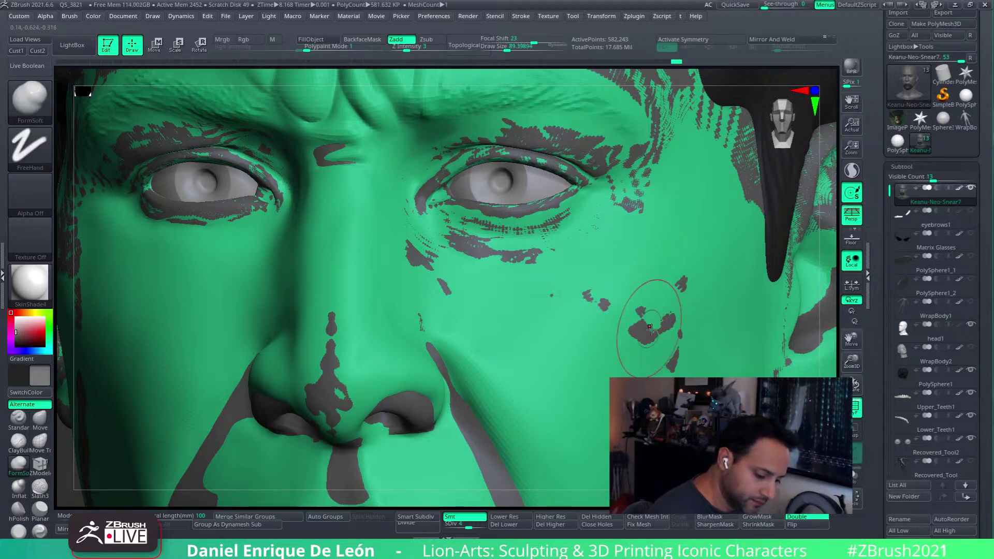
pyautogui.moveTo(651, 329)
pyautogui.mouseDown()
pyautogui.moveTo(683, 288)
pyautogui.moveTo(692, 356)
pyautogui.mouseUp()
pyautogui.moveTo(692, 356)
pyautogui.mouseDown(button='right')
pyautogui.moveTo(672, 344)
pyautogui.moveTo(693, 374)
pyautogui.moveTo(694, 362)
pyautogui.moveTo(647, 357)
pyautogui.mouseUp(button='right')
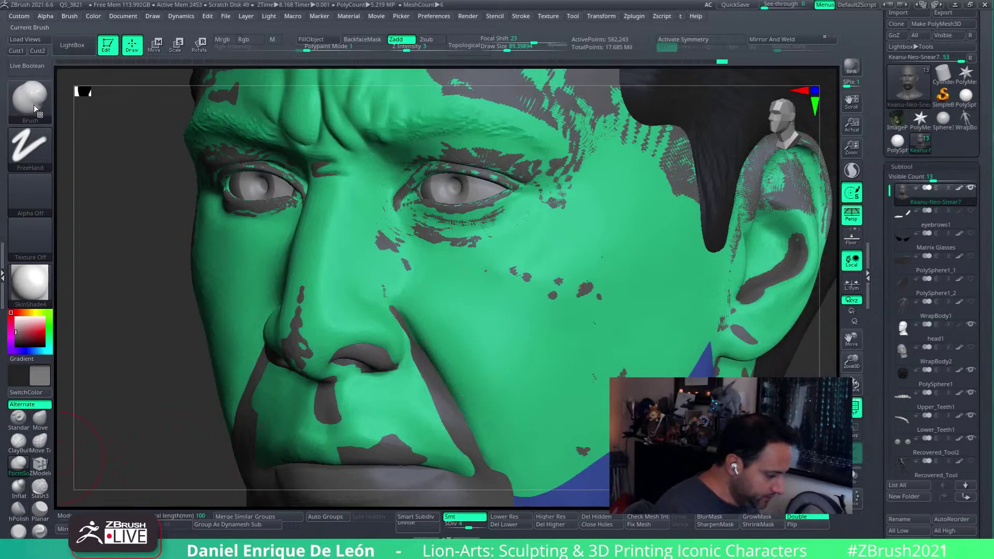
# - Project the cheekbone strip onto head1 with the ZProject brush from a three-quarter and a side view
pyautogui.press('b')
pyautogui.click(134, 425)
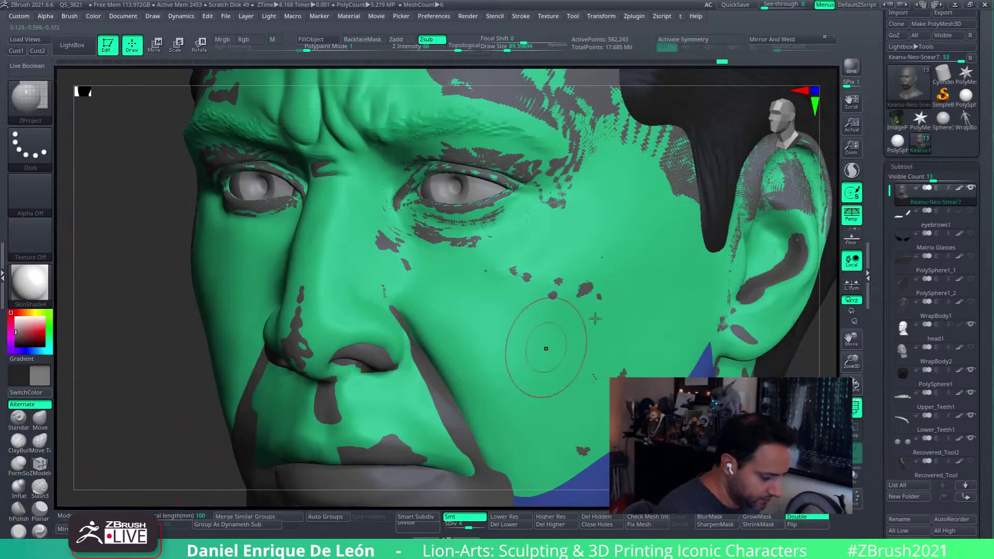
pyautogui.moveTo(584, 299)
pyautogui.mouseDown()
pyautogui.moveTo(600, 341)
pyautogui.moveTo(517, 274)
pyautogui.moveTo(594, 305)
pyautogui.mouseUp()
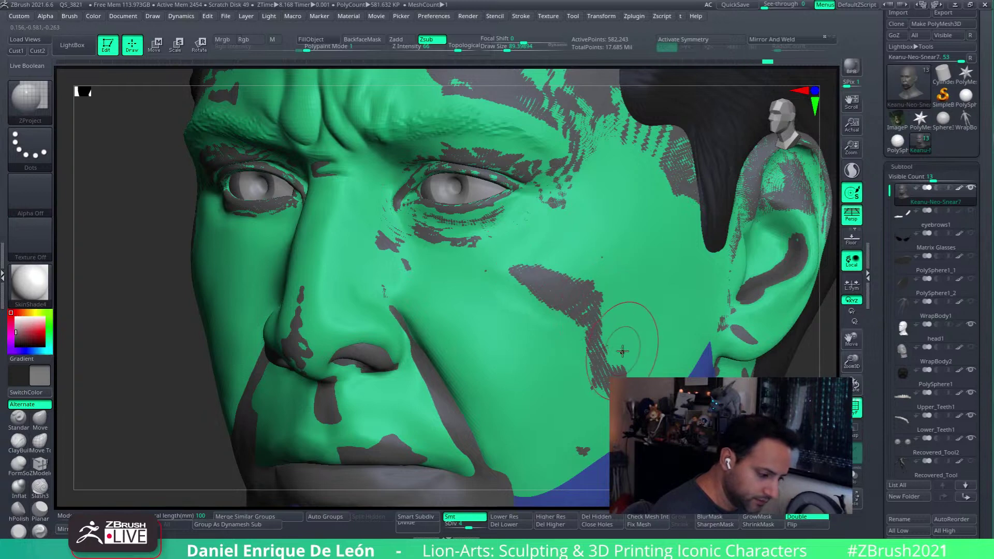
pyautogui.moveTo(621, 355); pyautogui.dragTo(569, 295, button='right')
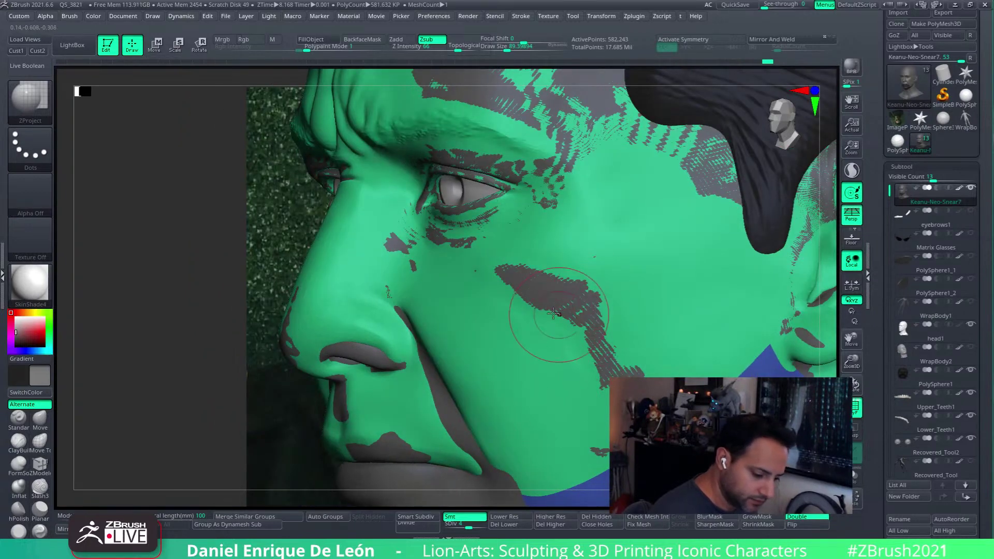
pyautogui.press('shift')
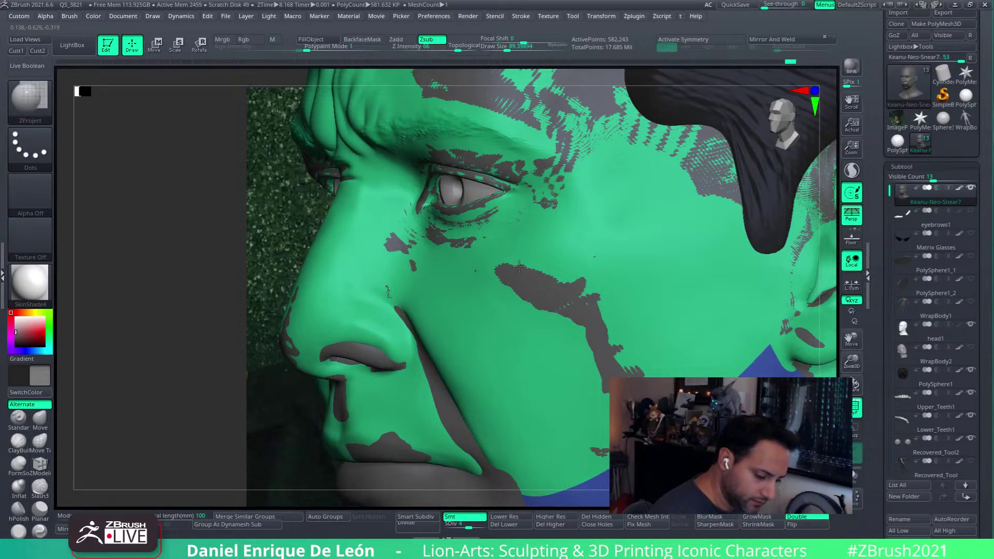
# - Turn off the polyframe display, smooth the cheek with the head isolated, and bring the other subtools back
pyautogui.hotkey('shift', 'f')
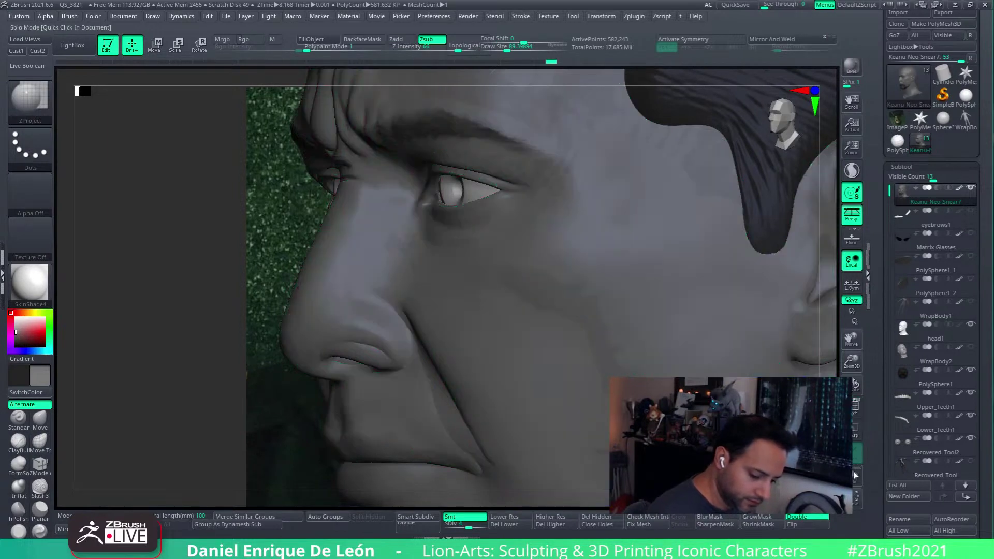
pyautogui.click(856, 475)
pyautogui.moveTo(582, 352); pyautogui.dragTo(678, 344, button='right')
pyautogui.press('shift')
pyautogui.press('shift')
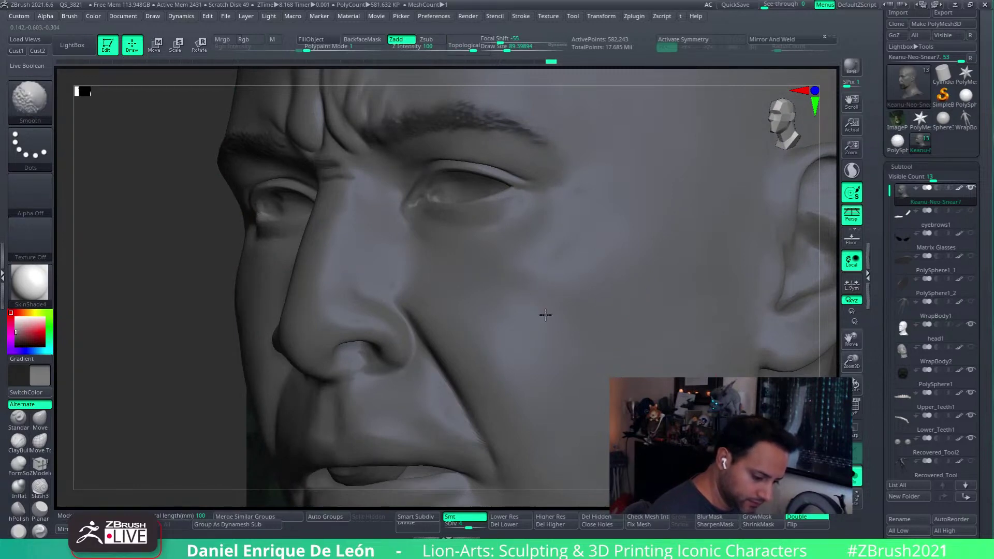
pyautogui.moveTo(672, 372)
pyautogui.keyDown('ctrl'); pyautogui.mouseDown(button='right')
pyautogui.moveTo(678, 331)
pyautogui.moveTo(644, 357)
pyautogui.moveTo(647, 372)
pyautogui.moveTo(684, 342)
pyautogui.moveTo(709, 278)
pyautogui.mouseUp(button='right'); pyautogui.keyUp('ctrl')
pyautogui.click(855, 476)
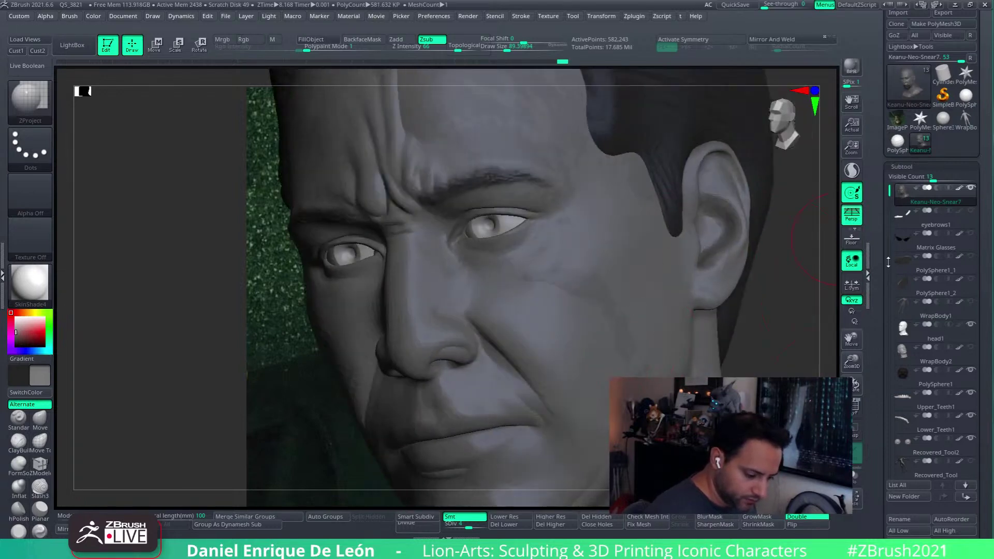
# - Switch to head1 for comparison, reactivate the Keanu-Neo-Snear7 head, and turn the polyframe display back on
pyautogui.click(902, 354)
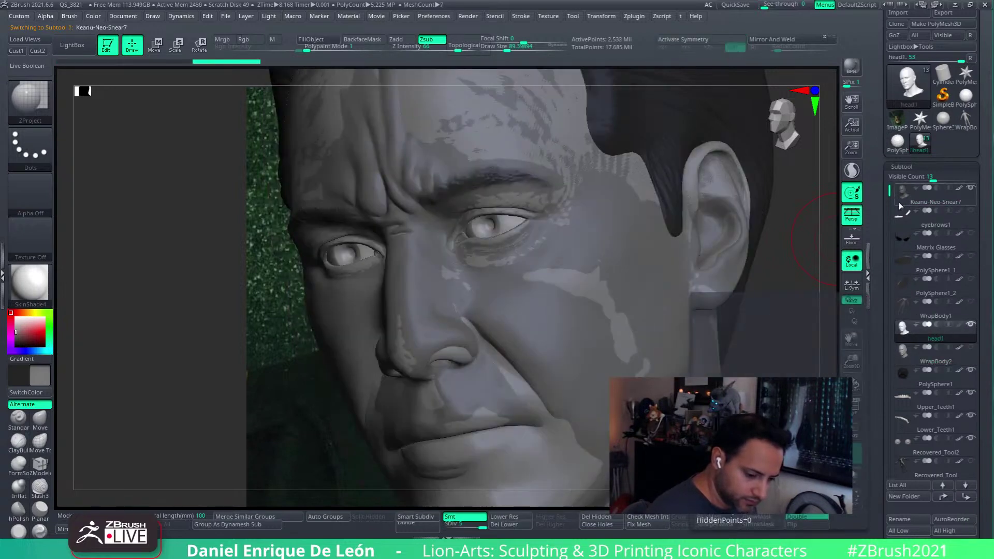
pyautogui.keyDown('alt'); pyautogui.click(591, 305); pyautogui.keyUp('alt')
pyautogui.hotkey('shift', 'f')
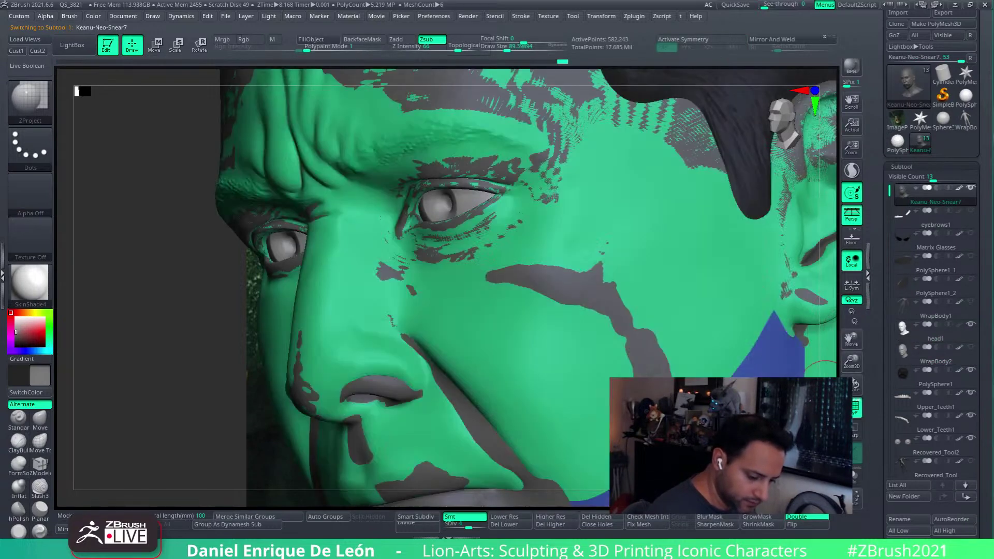
# - Project the cheekbone and upper cheek onto head1 with ZProject strokes from several angles
pyautogui.moveTo(573, 272)
pyautogui.mouseDown()
pyautogui.moveTo(536, 303)
pyautogui.moveTo(516, 284)
pyautogui.moveTo(600, 288)
pyautogui.mouseUp()
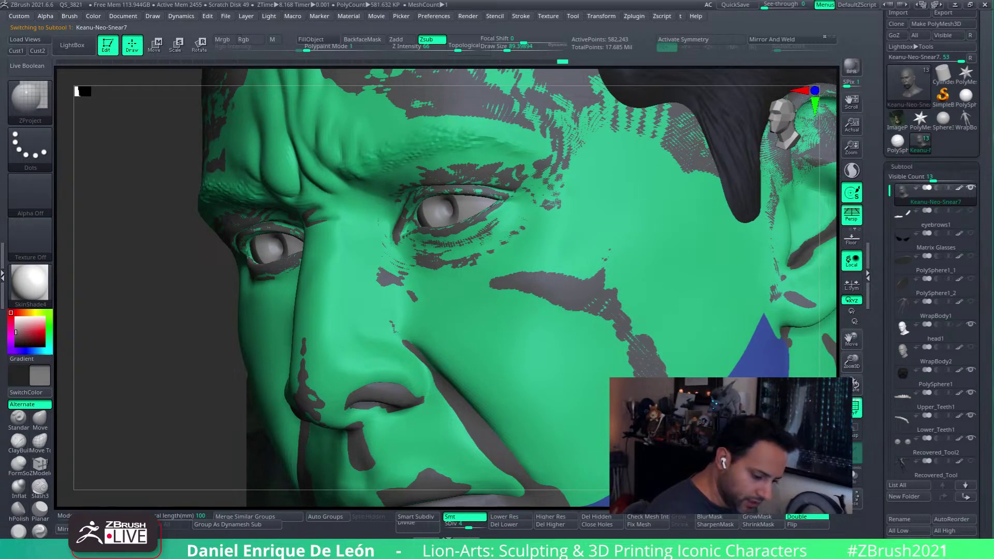
pyautogui.moveTo(601, 300); pyautogui.dragTo(610, 325)
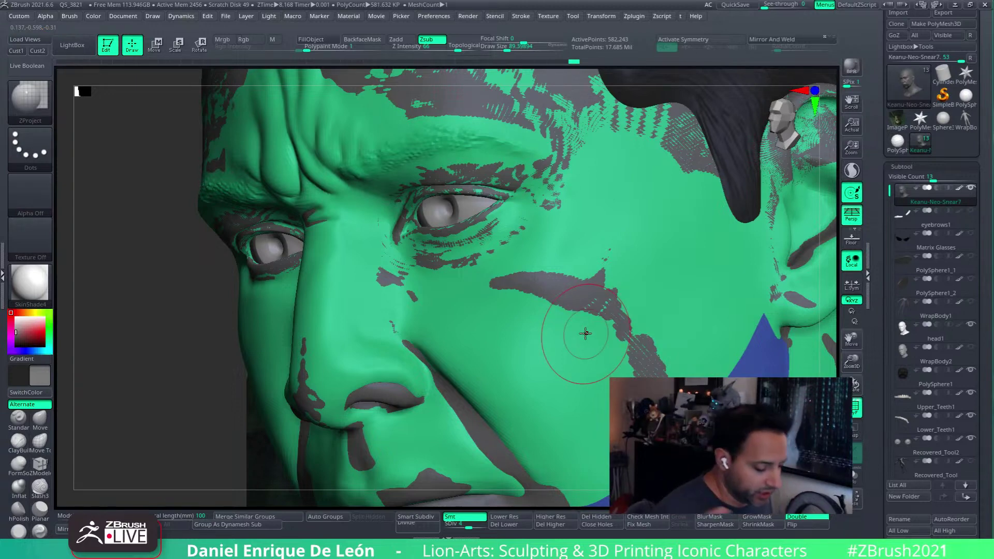
pyautogui.moveTo(585, 332); pyautogui.dragTo(572, 244, button='right')
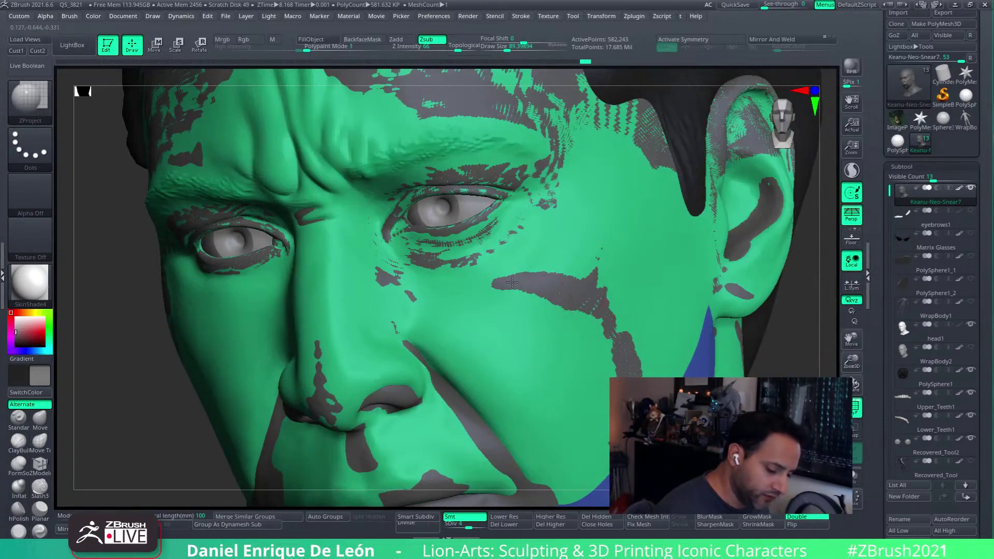
pyautogui.moveTo(524, 271)
pyautogui.keyDown('ctrl'); pyautogui.mouseDown(button='right')
pyautogui.moveTo(564, 265)
pyautogui.moveTo(587, 285)
pyautogui.mouseUp(button='right'); pyautogui.keyUp('ctrl')
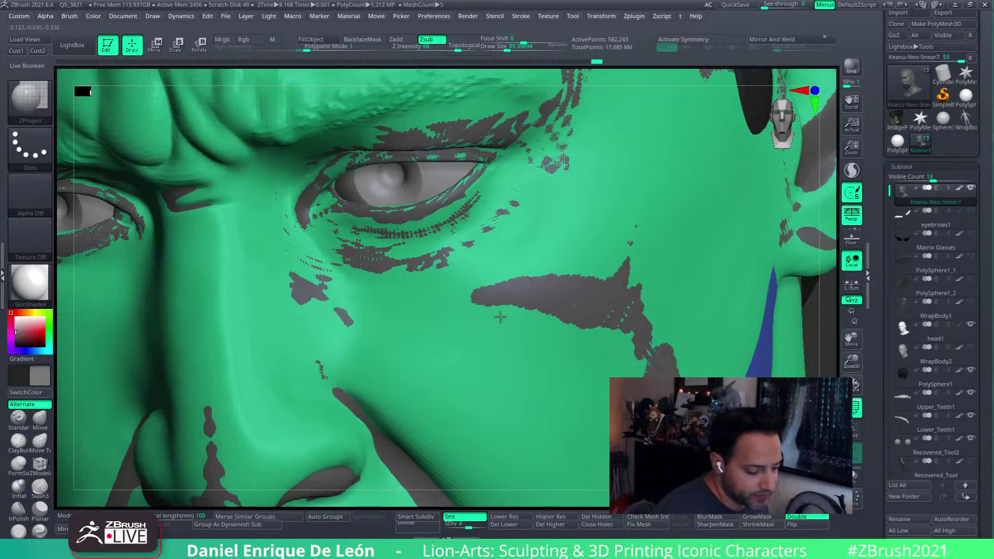
pyautogui.moveTo(500, 317); pyautogui.dragTo(521, 292)
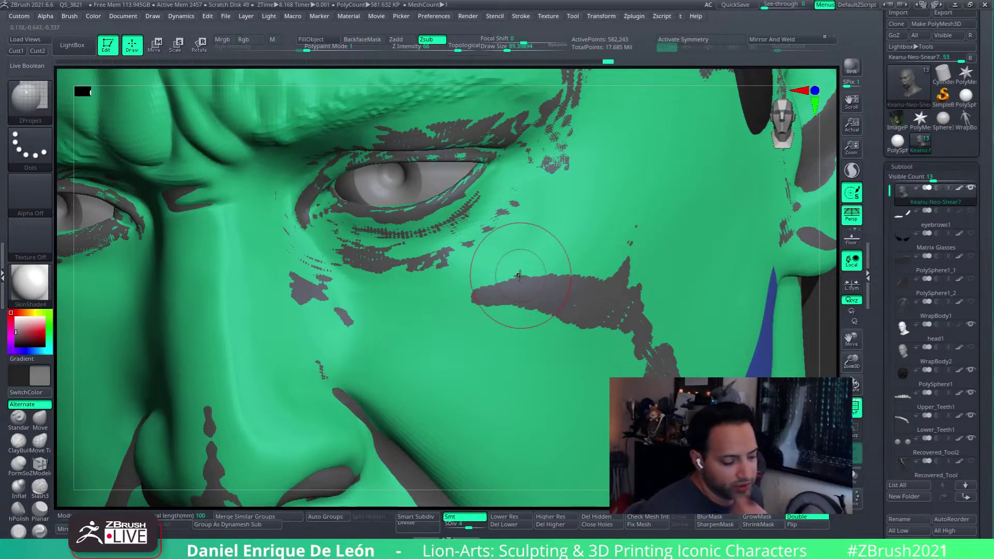
# - Project the inner eye corner, the upper eyelid and the patch beside the nose bridge onto head1
pyautogui.moveTo(519, 276); pyautogui.dragTo(471, 254, button='right')
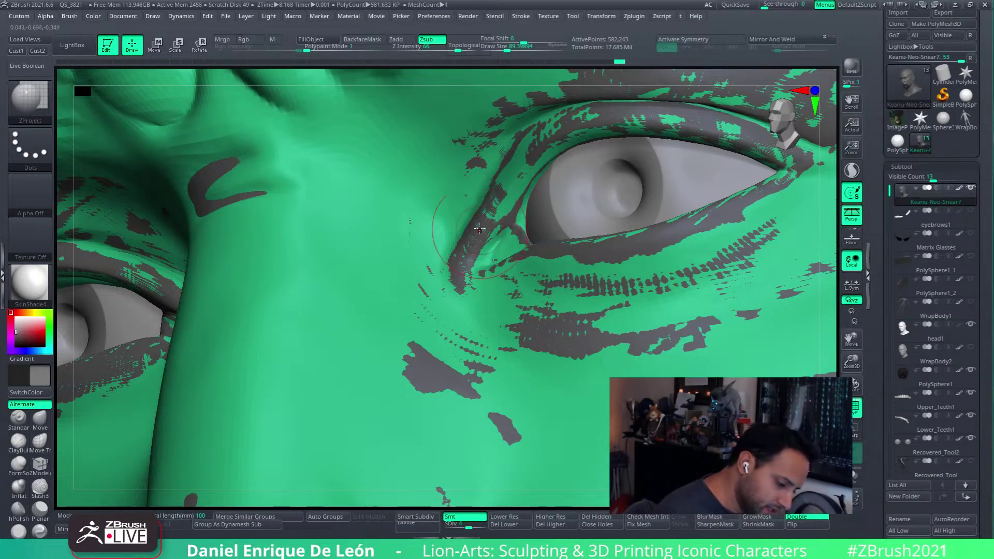
pyautogui.moveTo(478, 229); pyautogui.dragTo(481, 262, button='right')
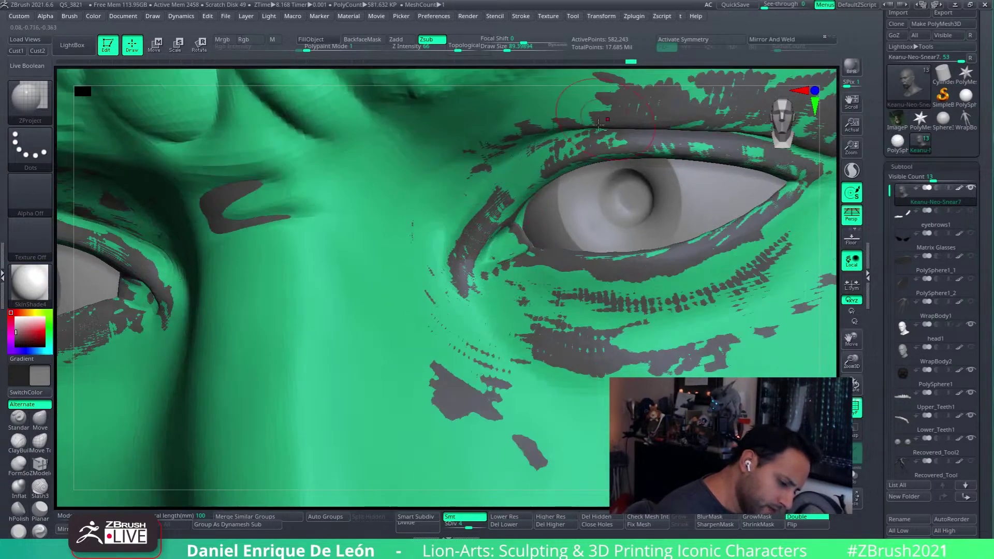
pyautogui.moveTo(608, 120); pyautogui.dragTo(483, 219, button='right')
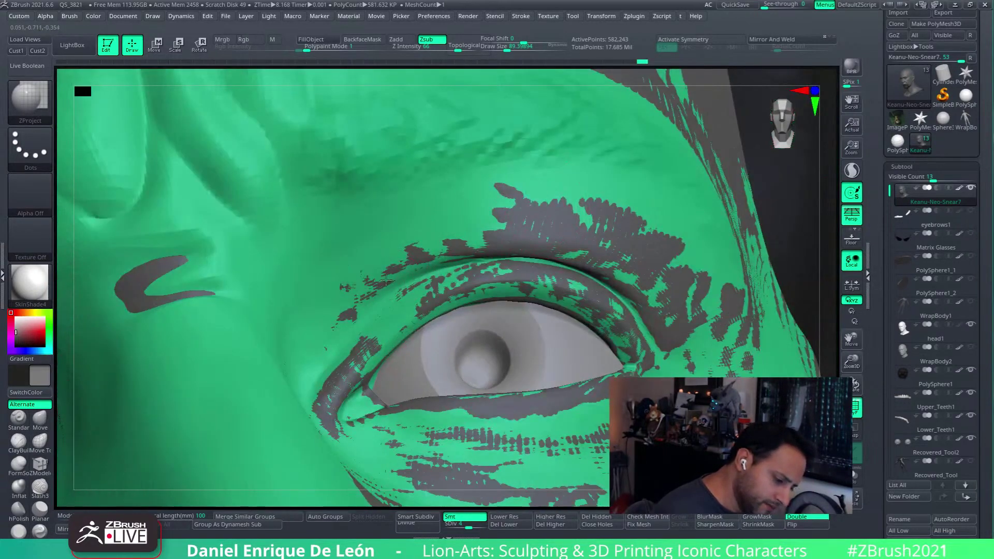
pyautogui.keyDown('ctrl'); pyautogui.moveTo(450, 290); pyautogui.dragTo(527, 166, button='right'); pyautogui.keyUp('ctrl')
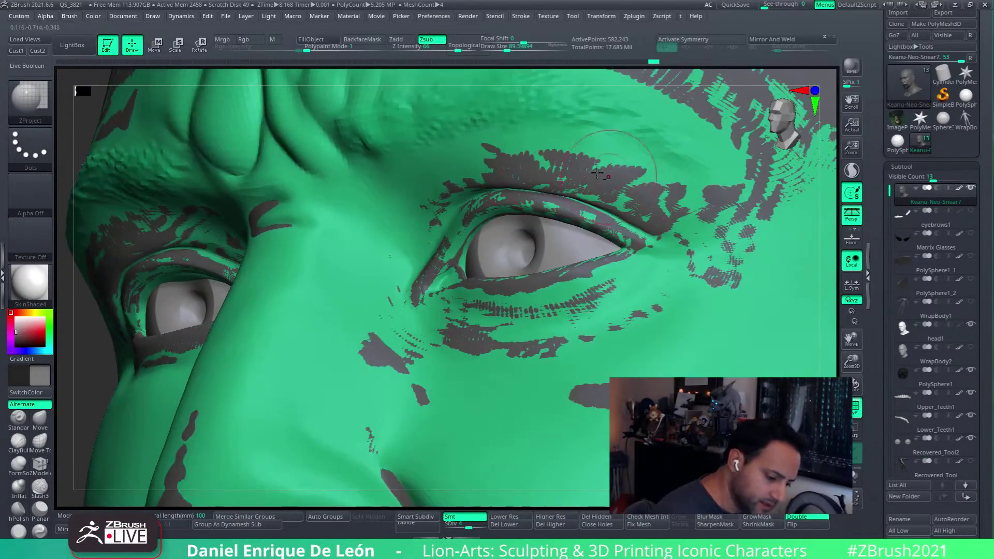
pyautogui.moveTo(603, 173)
pyautogui.mouseDown(button='right')
pyautogui.moveTo(670, 225)
pyautogui.moveTo(465, 355)
pyautogui.mouseUp(button='right')
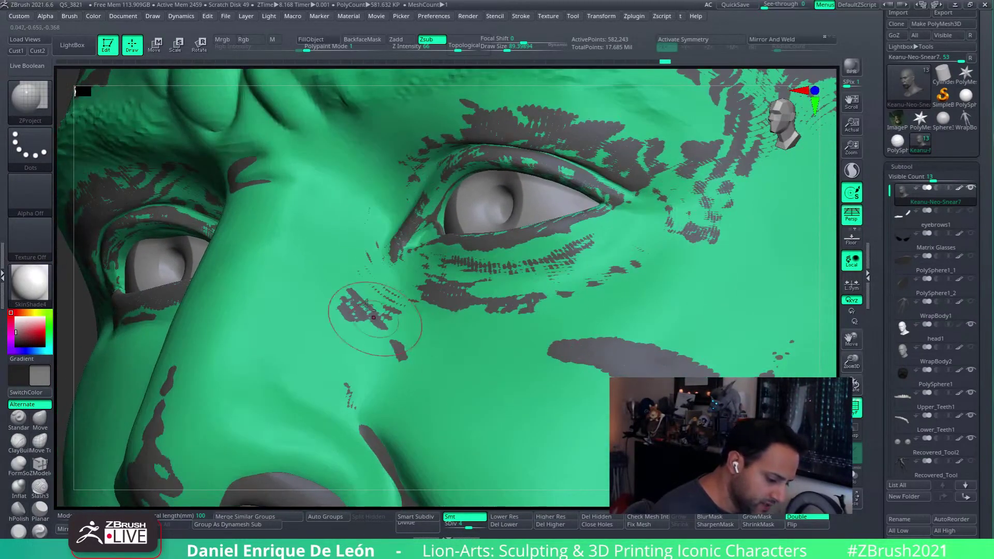
pyautogui.keyDown('ctrl'); pyautogui.keyDown('alt'); pyautogui.moveTo(366, 305); pyautogui.dragTo(380, 331); pyautogui.keyUp('alt'); pyautogui.keyUp('ctrl')
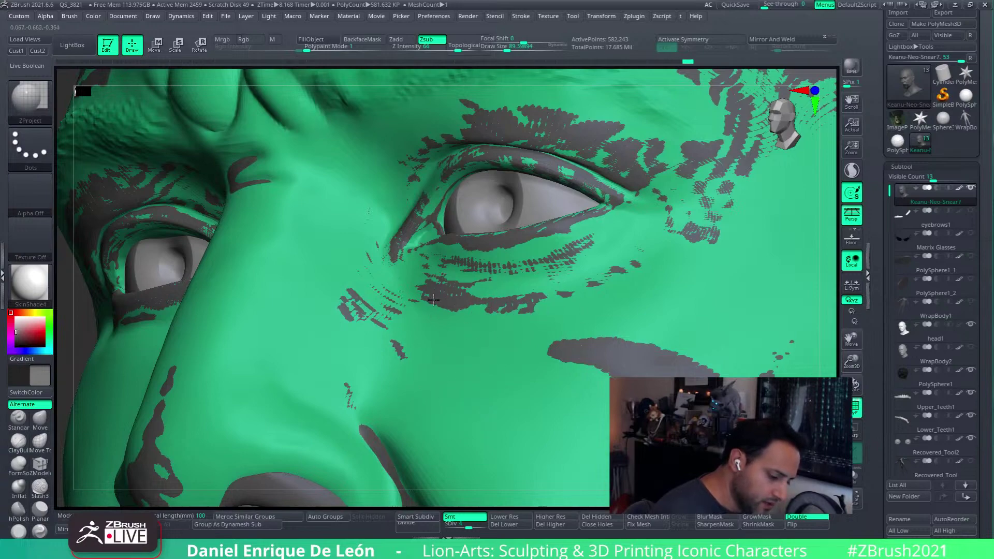
# - Pull the cheekbone surface outward with the Move brush, smooth it down the cheek, and activate head1
pyautogui.keyDown('alt'); pyautogui.moveTo(611, 404); pyautogui.dragTo(619, 288, button='right'); pyautogui.keyUp('alt')
pyautogui.moveTo(691, 230)
pyautogui.keyDown('alt'); pyautogui.mouseDown(button='right')
pyautogui.moveTo(539, 236)
pyautogui.moveTo(572, 215)
pyautogui.moveTo(681, 315)
pyautogui.mouseUp(button='right'); pyautogui.keyUp('alt')
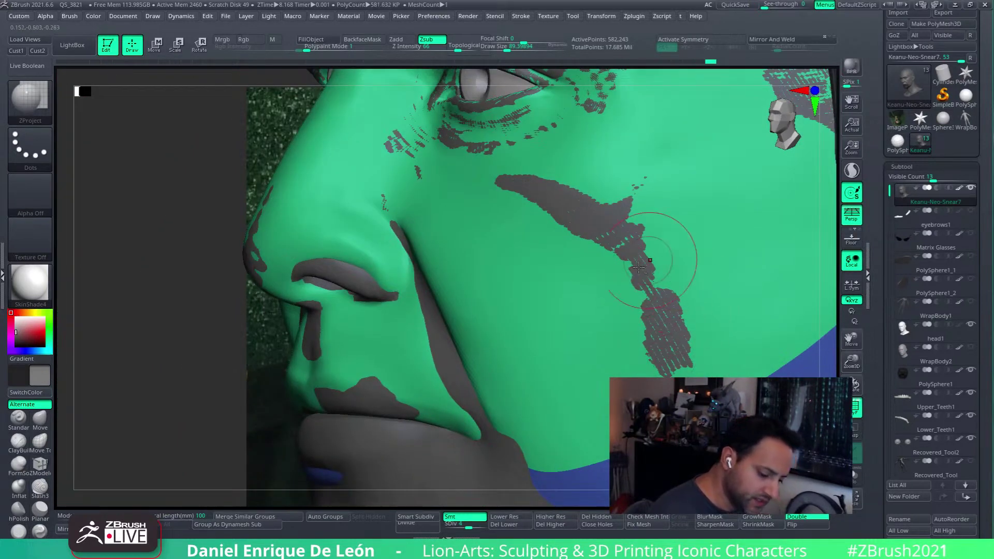
pyautogui.moveTo(654, 221)
pyautogui.mouseDown(button='right')
pyautogui.moveTo(677, 262)
pyautogui.moveTo(455, 344)
pyautogui.mouseUp(button='right')
pyautogui.click(47, 428)
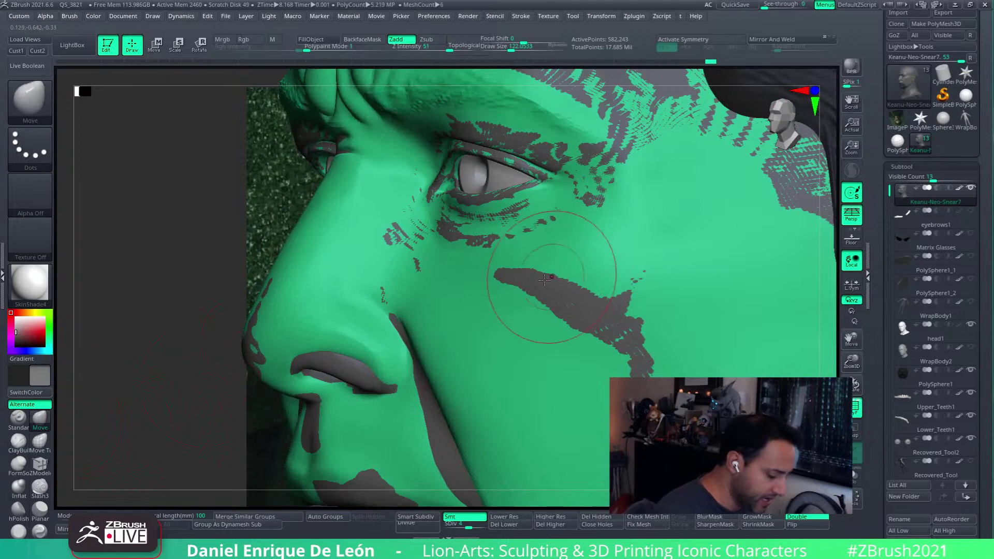
pyautogui.moveTo(539, 283); pyautogui.dragTo(529, 280)
pyautogui.moveTo(603, 314)
pyautogui.keyDown('shift'); pyautogui.mouseDown()
pyautogui.moveTo(546, 342)
pyautogui.moveTo(541, 290)
pyautogui.moveTo(647, 343)
pyautogui.mouseUp(); pyautogui.keyUp('shift')
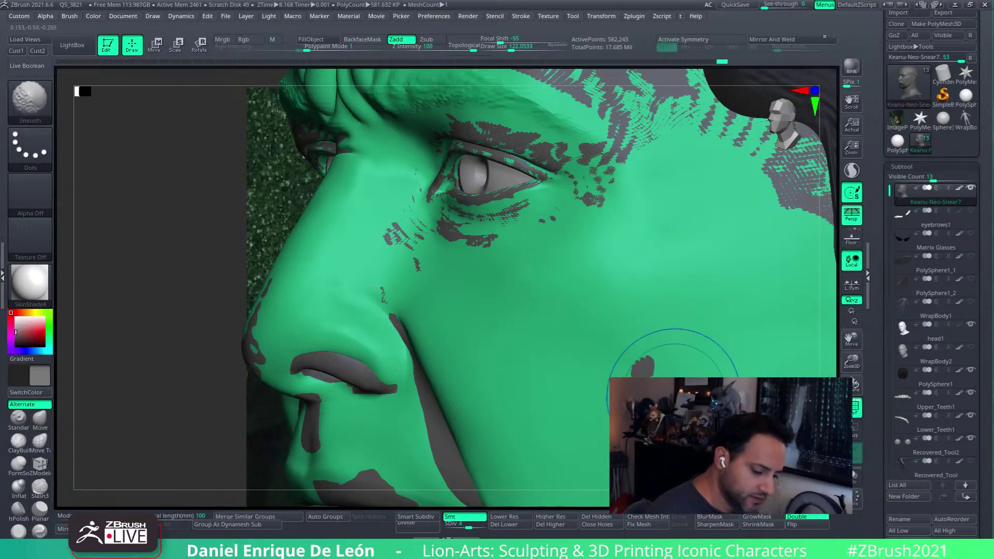
pyautogui.keyDown('alt'); pyautogui.click(657, 371); pyautogui.keyUp('alt')
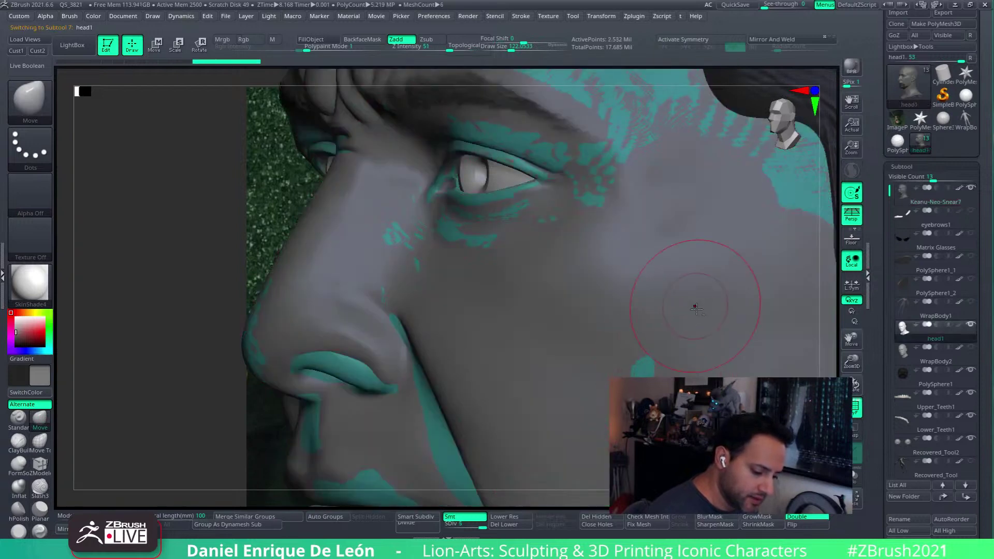
# - Reactivate the Keanu-Neo-Snear7 head and smooth the cheek surface below the eye
pyautogui.keyDown('alt'); pyautogui.click(694, 308); pyautogui.keyUp('alt')
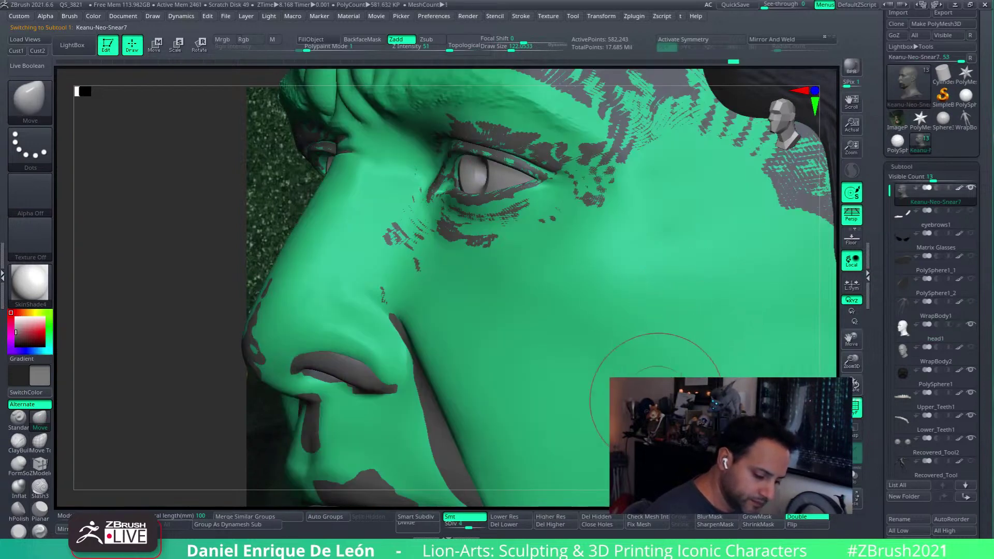
pyautogui.keyDown('alt'); pyautogui.click(793, 270); pyautogui.keyUp('alt')
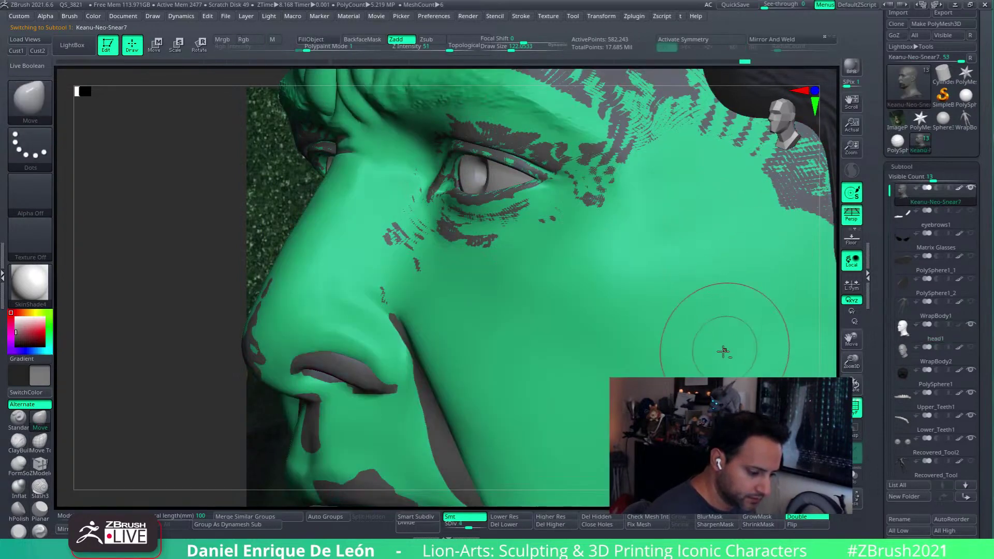
pyautogui.keyDown('alt'); pyautogui.moveTo(724, 348); pyautogui.dragTo(690, 264, button='right'); pyautogui.keyUp('alt')
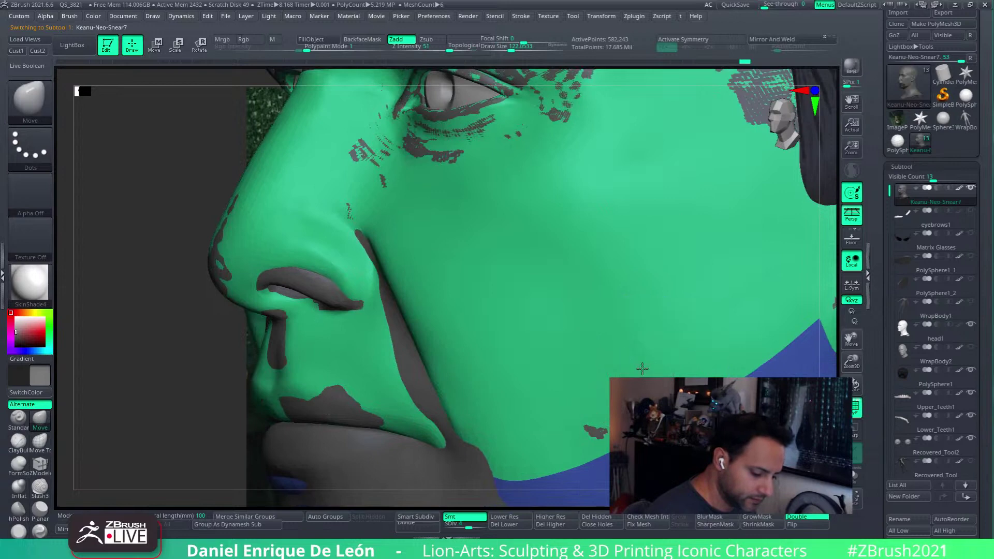
pyautogui.press('shift')
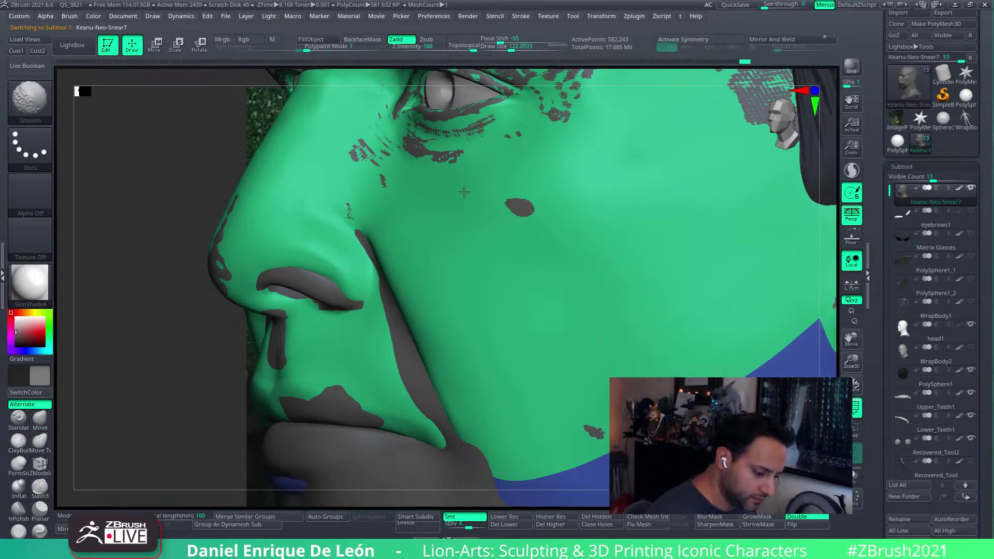
pyautogui.moveTo(688, 344); pyautogui.dragTo(643, 277, button='right')
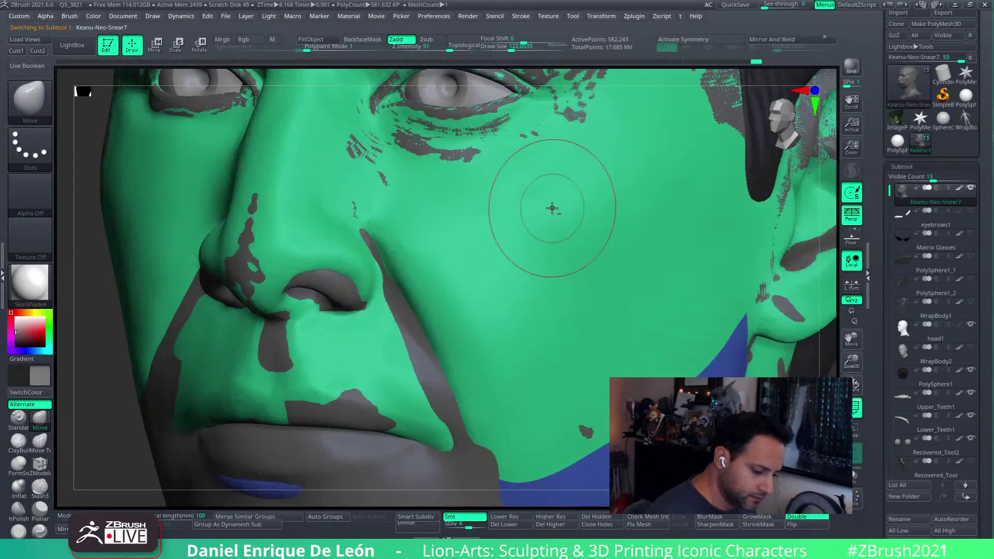
# - Turn off the polyframe display and isolate the Keanu-Neo-Snear7 head
pyautogui.keyDown('alt'); pyautogui.moveTo(574, 279); pyautogui.dragTo(704, 291, button='right'); pyautogui.keyUp('alt')
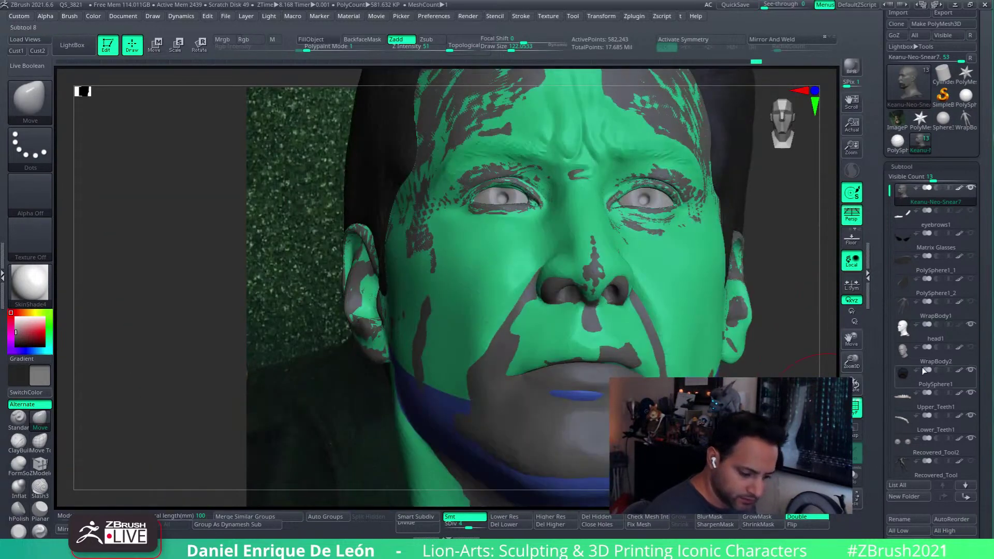
pyautogui.keyDown('alt'); pyautogui.moveTo(758, 318); pyautogui.dragTo(678, 259); pyautogui.keyUp('alt')
pyautogui.hotkey('shift', 'f')
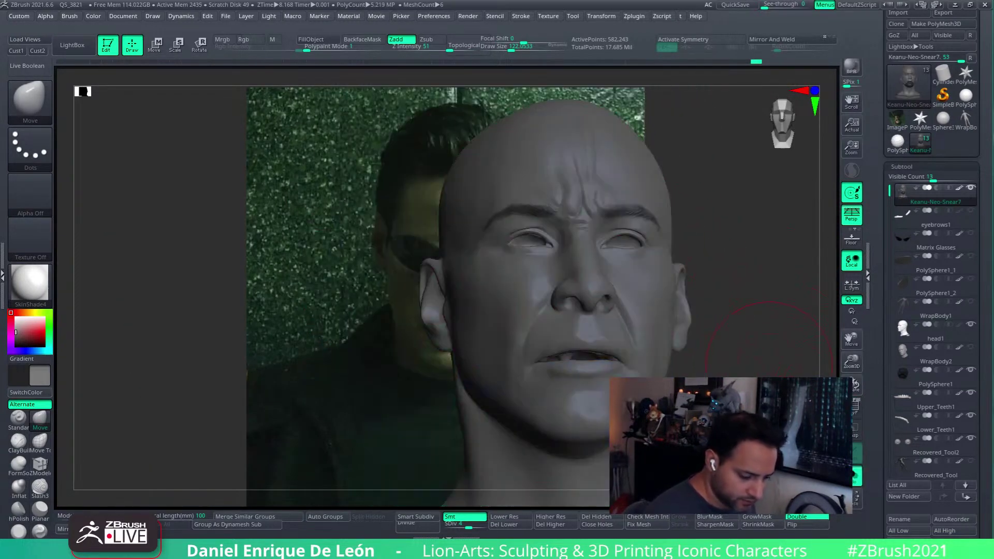
# - Examine the cheek contours from both sides and the front, switching between head1 and Keanu-Neo-Snear7 to compare their shapes
pyautogui.moveTo(761, 277)
pyautogui.mouseDown()
pyautogui.moveTo(765, 324)
pyautogui.moveTo(672, 269)
pyautogui.moveTo(619, 340)
pyautogui.moveTo(641, 331)
pyautogui.moveTo(588, 300)
pyautogui.moveTo(609, 339)
pyautogui.moveTo(632, 321)
pyautogui.moveTo(644, 288)
pyautogui.moveTo(642, 321)
pyautogui.moveTo(616, 290)
pyautogui.moveTo(619, 271)
pyautogui.mouseUp()
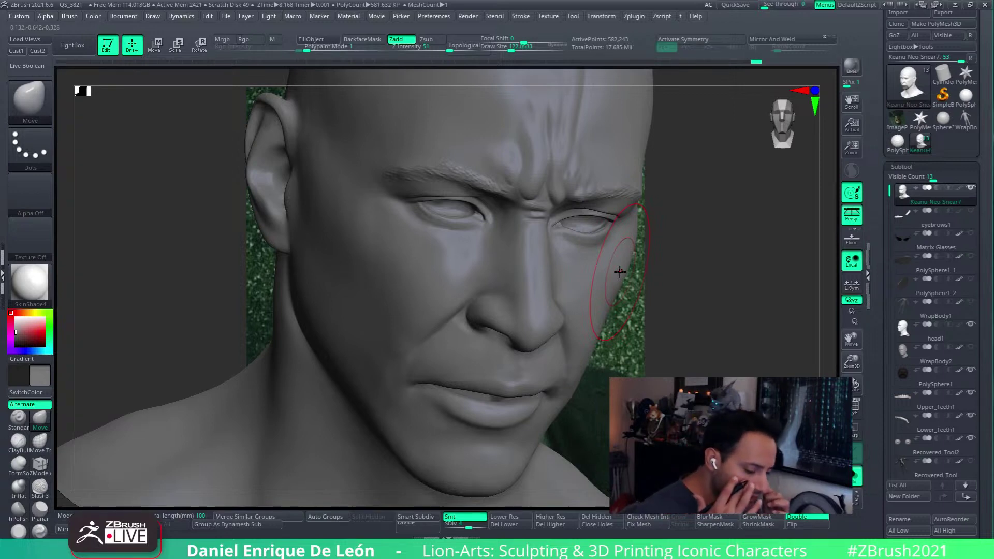
pyautogui.moveTo(604, 275)
pyautogui.mouseDown(button='right')
pyautogui.moveTo(572, 288)
pyautogui.moveTo(642, 306)
pyautogui.mouseUp(button='right')
pyautogui.moveTo(718, 298)
pyautogui.mouseDown(button='right')
pyautogui.moveTo(616, 277)
pyautogui.moveTo(638, 322)
pyautogui.moveTo(662, 315)
pyautogui.moveTo(790, 333)
pyautogui.moveTo(665, 354)
pyautogui.mouseUp(button='right')
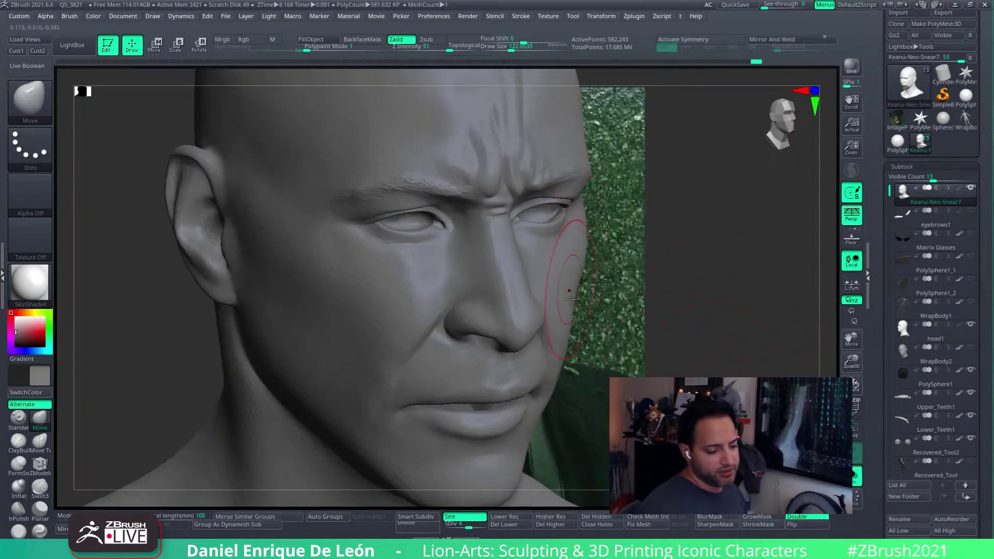
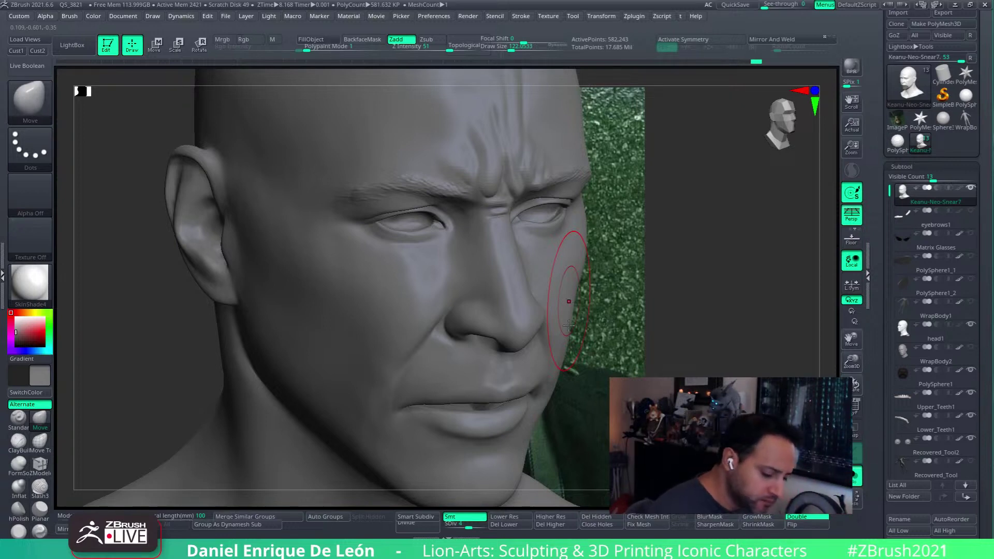
pyautogui.moveTo(568, 326); pyautogui.dragTo(524, 290, button='right')
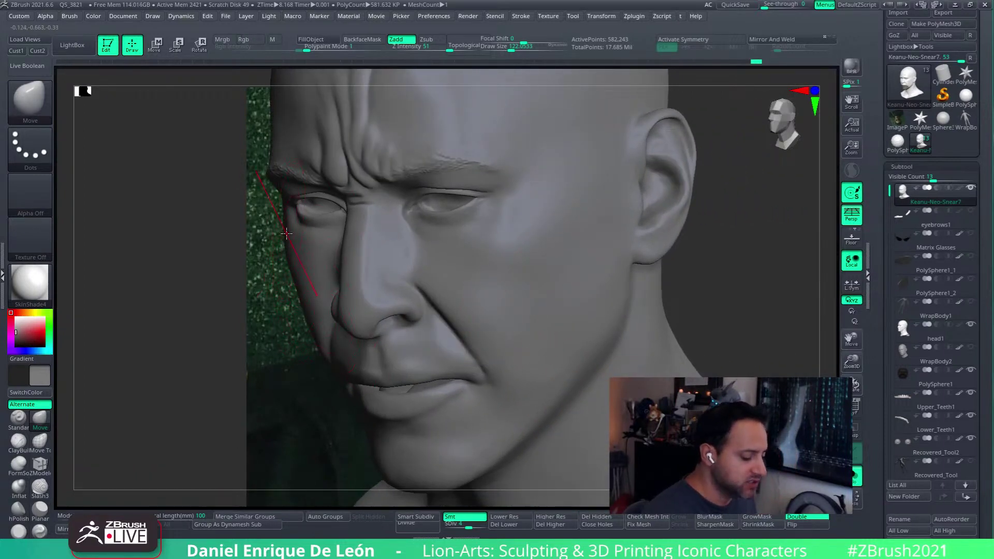
pyautogui.moveTo(286, 234); pyautogui.dragTo(620, 261, button='right')
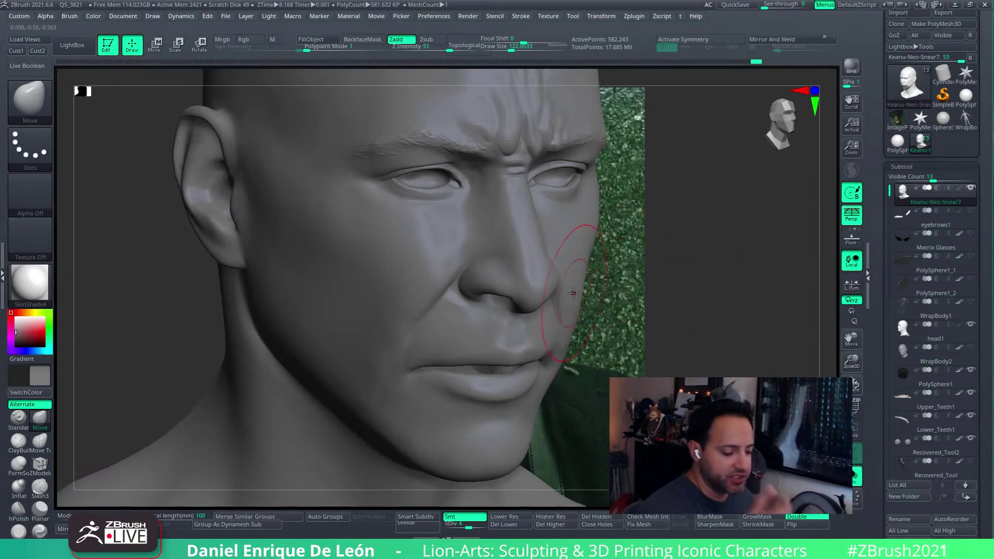
pyautogui.moveTo(595, 290)
pyautogui.mouseDown(button='right')
pyautogui.moveTo(538, 239)
pyautogui.moveTo(598, 211)
pyautogui.moveTo(511, 222)
pyautogui.moveTo(571, 249)
pyautogui.moveTo(619, 317)
pyautogui.mouseUp(button='right')
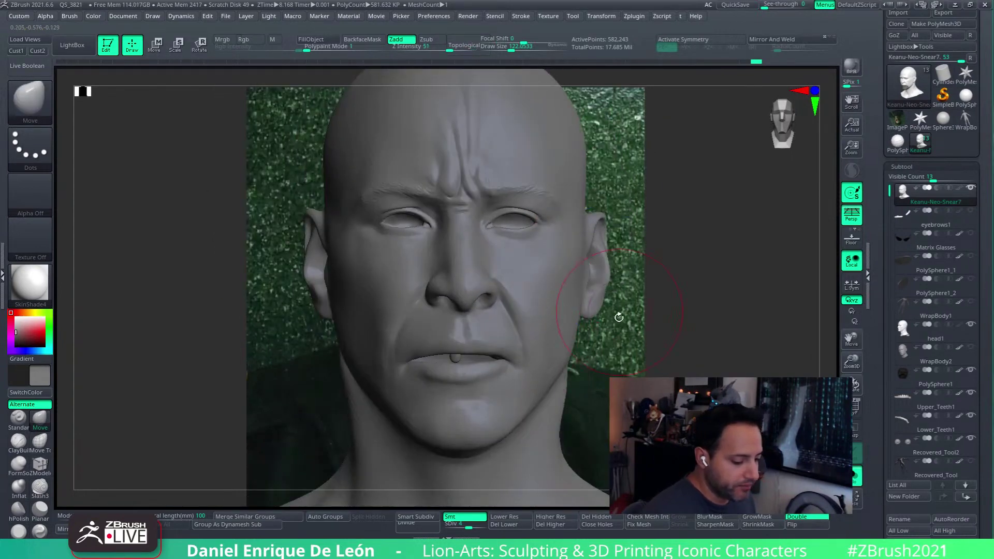
pyautogui.moveTo(546, 363)
pyautogui.mouseDown(button='right')
pyautogui.moveTo(550, 288)
pyautogui.moveTo(521, 254)
pyautogui.moveTo(573, 269)
pyautogui.mouseUp(button='right')
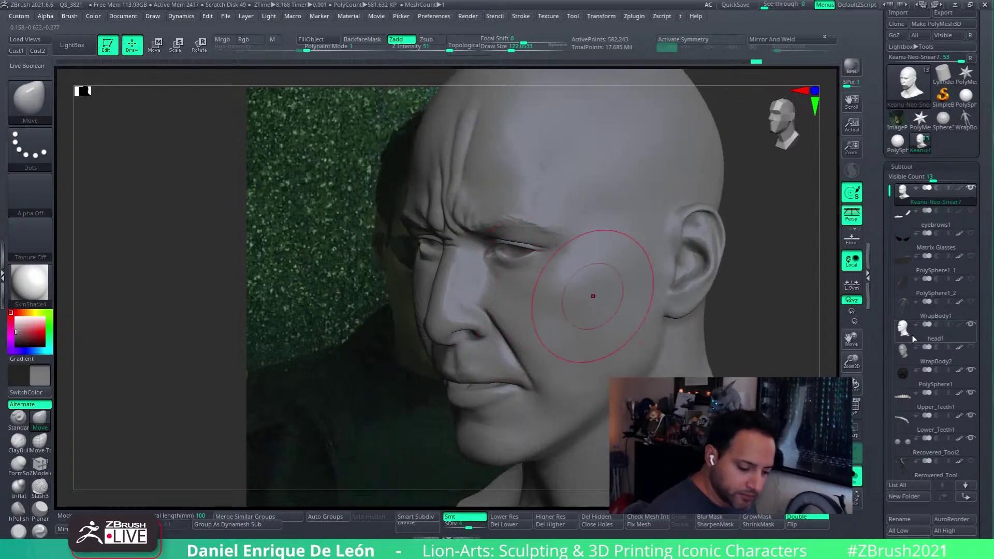
pyautogui.click(905, 338)
pyautogui.moveTo(513, 291); pyautogui.dragTo(586, 331, button='right')
pyautogui.click(900, 202)
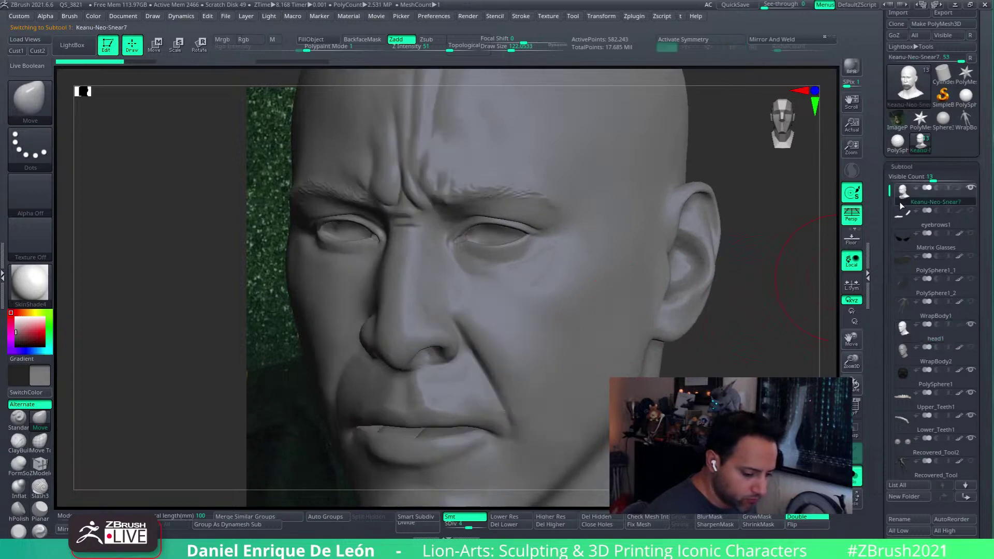
pyautogui.click(903, 331)
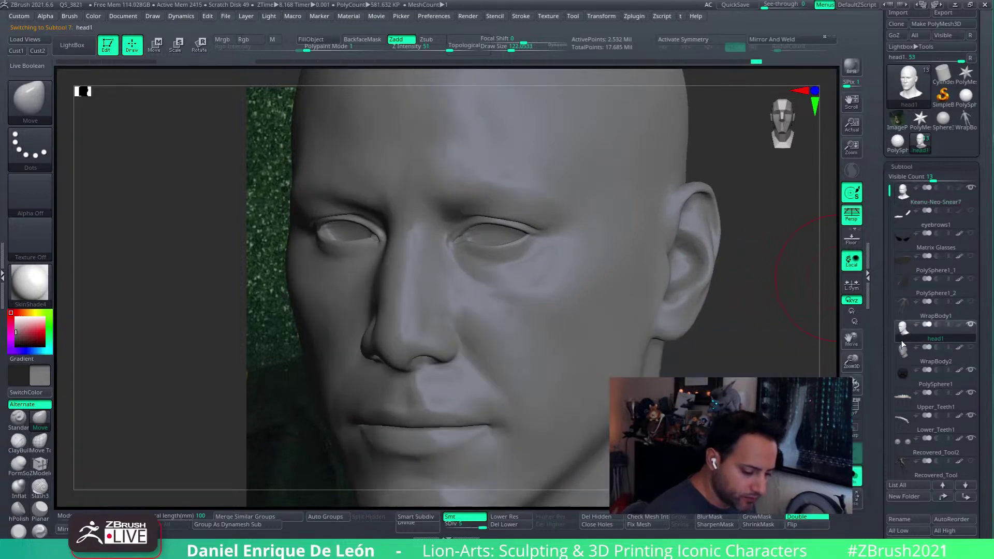
pyautogui.click(904, 199)
# - Reduce the brush size to about 101, reshape the nasolabial fold in profile with the Move brush, and undo the last stroke
pyautogui.moveTo(599, 344)
pyautogui.mouseDown(button='right')
pyautogui.moveTo(515, 350)
pyautogui.moveTo(539, 328)
pyautogui.moveTo(637, 331)
pyautogui.moveTo(561, 311)
pyautogui.moveTo(549, 321)
pyautogui.moveTo(513, 313)
pyautogui.moveTo(485, 353)
pyautogui.moveTo(481, 333)
pyautogui.mouseUp(button='right')
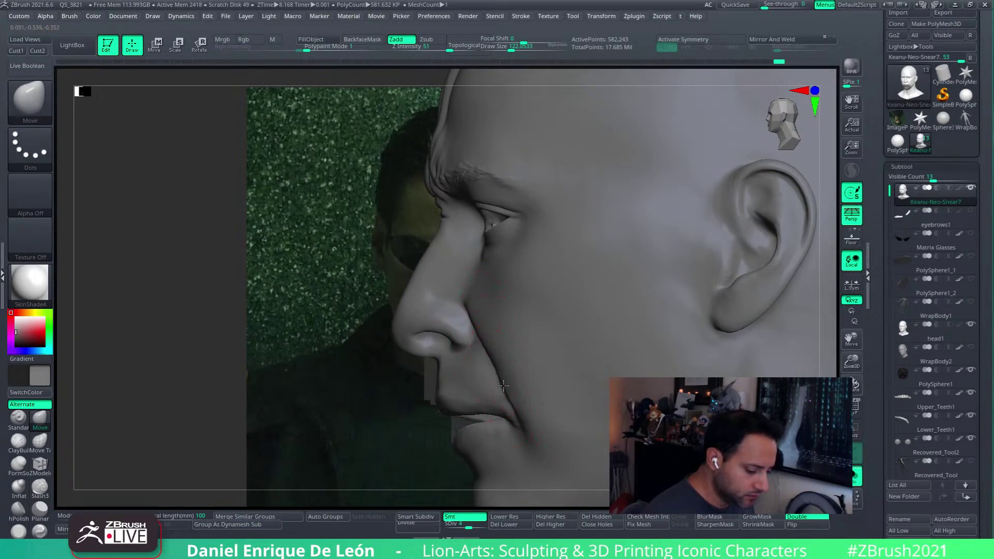
pyautogui.keyDown('ctrl'); pyautogui.moveTo(501, 356); pyautogui.dragTo(501, 414, button='right'); pyautogui.keyUp('ctrl')
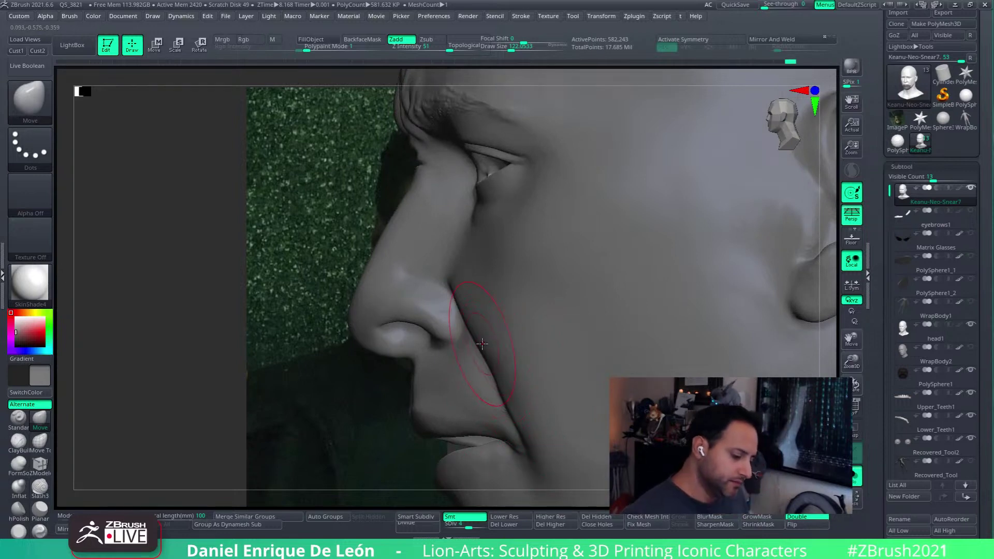
pyautogui.moveTo(511, 49); pyautogui.dragTo(509, 49)
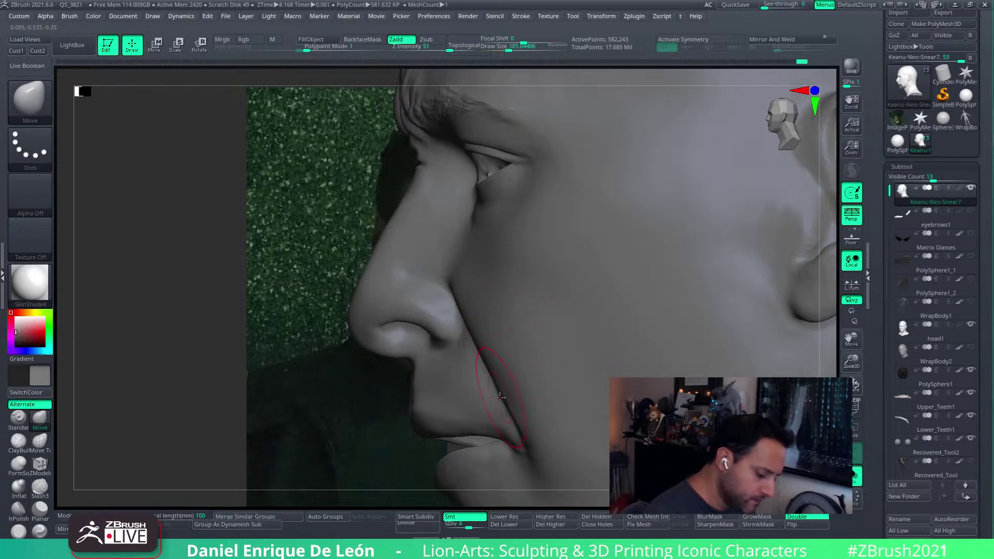
pyautogui.moveTo(477, 328); pyautogui.dragTo(472, 334)
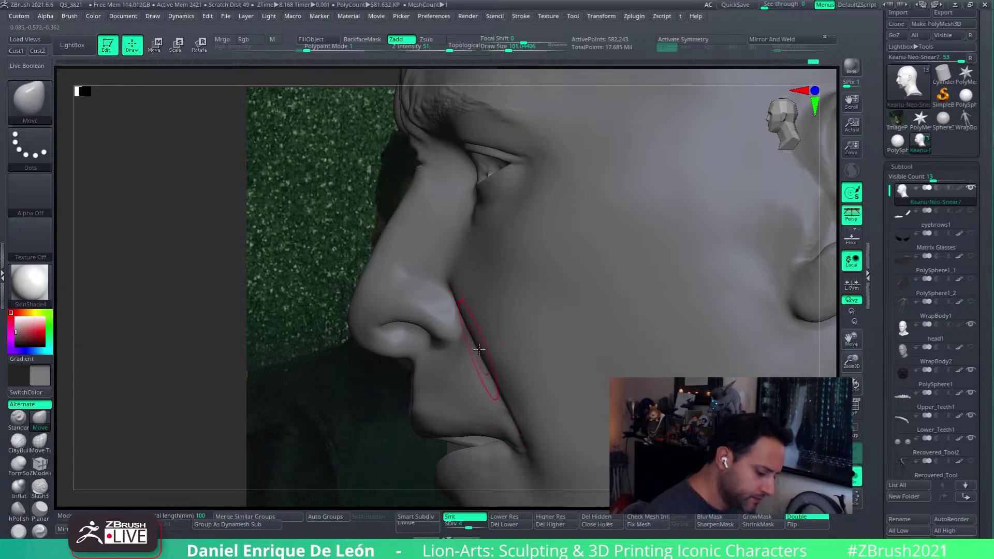
pyautogui.hotkey('ctrl', 'z')
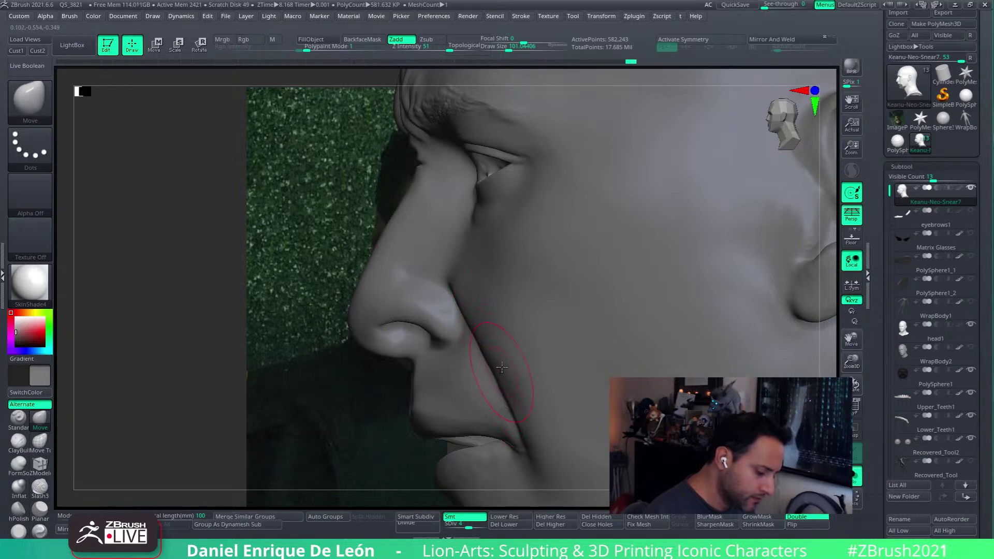
# - Show the other subtools again and move the upper lip surface beside the nasolabial fold toward head1 with the Move brush
pyautogui.keyDown('ctrl'); pyautogui.moveTo(571, 388); pyautogui.dragTo(660, 322, button='right'); pyautogui.keyUp('ctrl')
pyautogui.moveTo(585, 362)
pyautogui.keyDown('shift'); pyautogui.mouseDown(button='right')
pyautogui.moveTo(593, 370)
pyautogui.moveTo(644, 277)
pyautogui.mouseUp(button='right'); pyautogui.keyUp('shift')
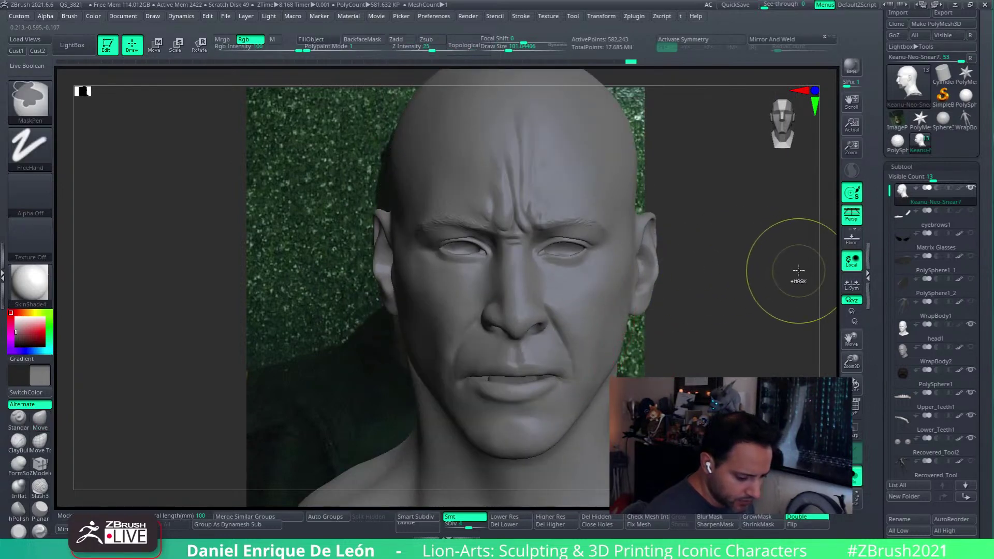
pyautogui.moveTo(794, 277); pyautogui.dragTo(661, 295, button='right')
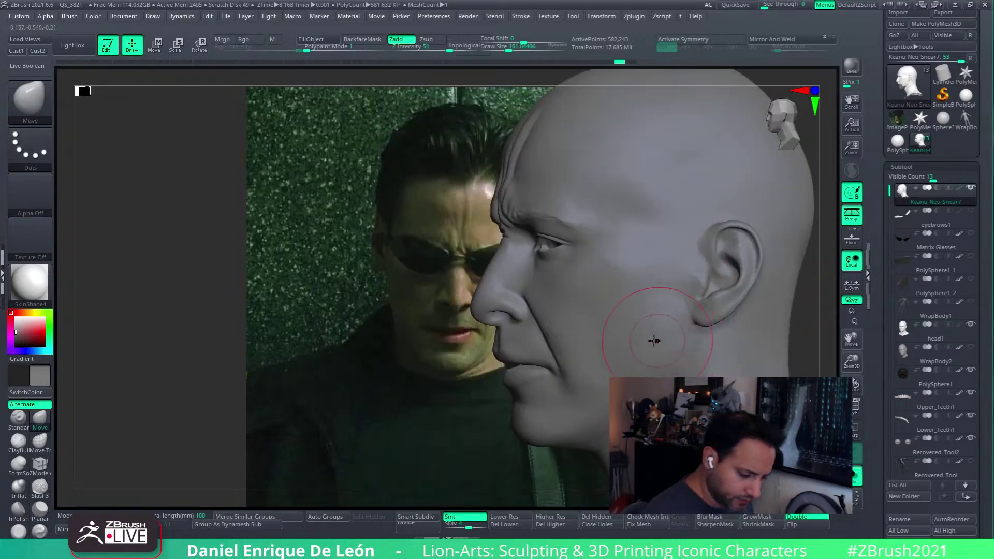
pyautogui.moveTo(654, 341)
pyautogui.mouseDown(button='right')
pyautogui.moveTo(615, 331)
pyautogui.moveTo(747, 331)
pyautogui.moveTo(688, 342)
pyautogui.moveTo(754, 293)
pyautogui.moveTo(695, 369)
pyautogui.moveTo(666, 321)
pyautogui.moveTo(685, 286)
pyautogui.mouseUp(button='right')
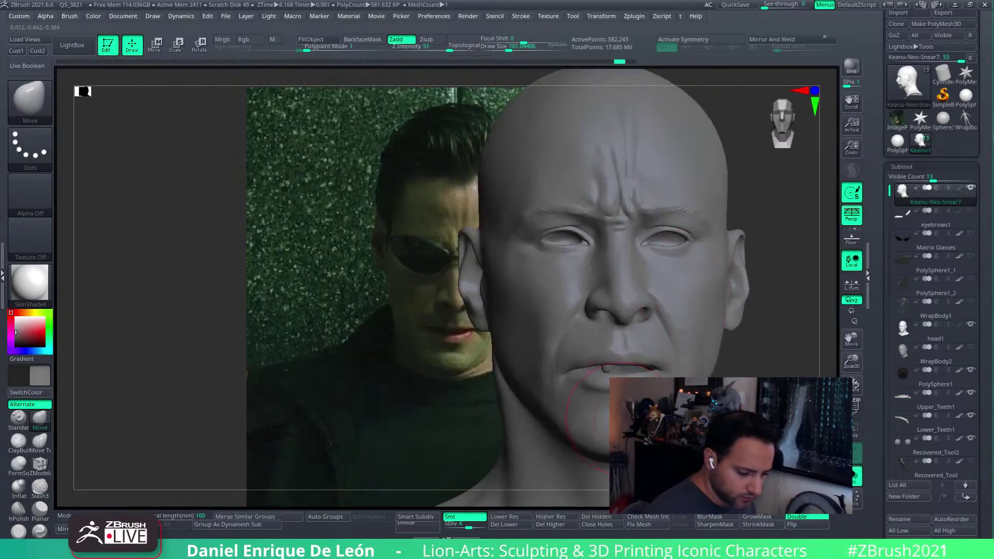
pyautogui.moveTo(667, 362); pyautogui.dragTo(714, 300, button='right')
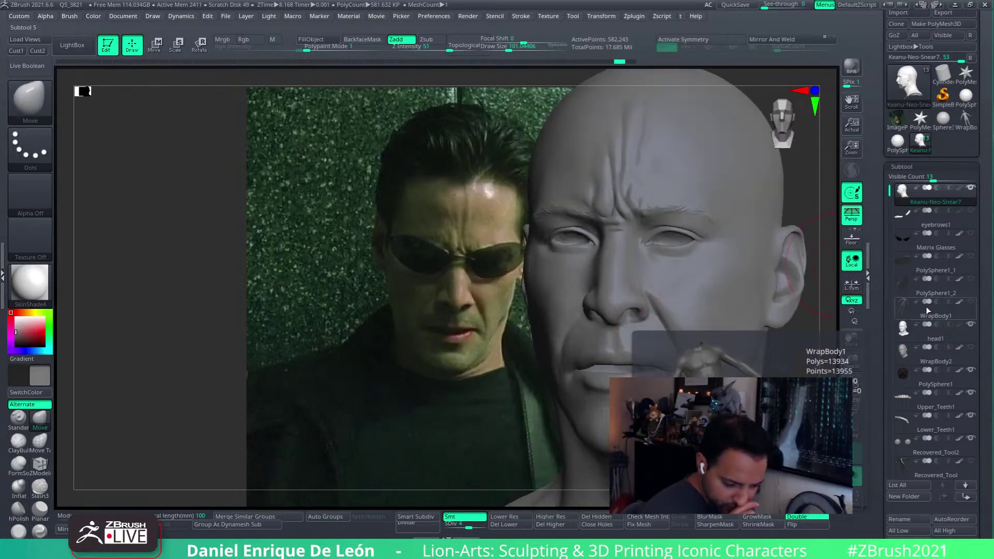
pyautogui.click(851, 192)
pyautogui.moveTo(673, 310); pyautogui.dragTo(547, 359, button='right')
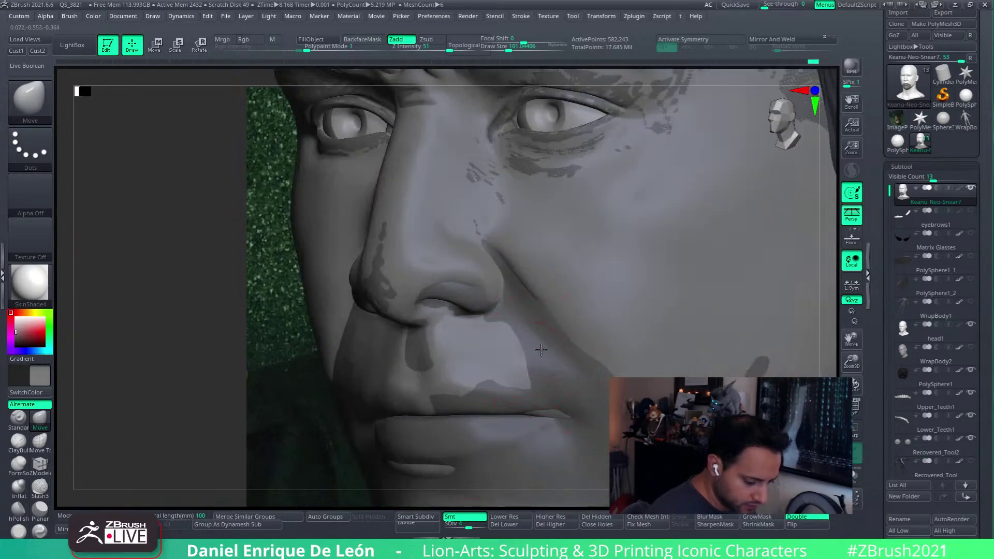
pyautogui.moveTo(542, 349); pyautogui.dragTo(543, 346)
pyautogui.keyDown('ctrl'); pyautogui.moveTo(545, 346); pyautogui.dragTo(548, 343, button='right'); pyautogui.keyUp('ctrl')
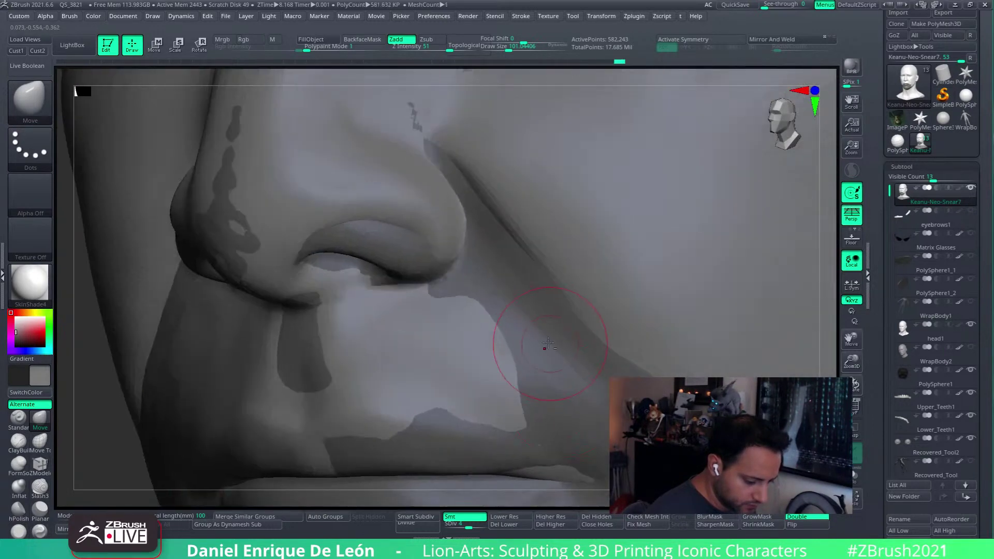
pyautogui.moveTo(503, 313); pyautogui.dragTo(510, 311)
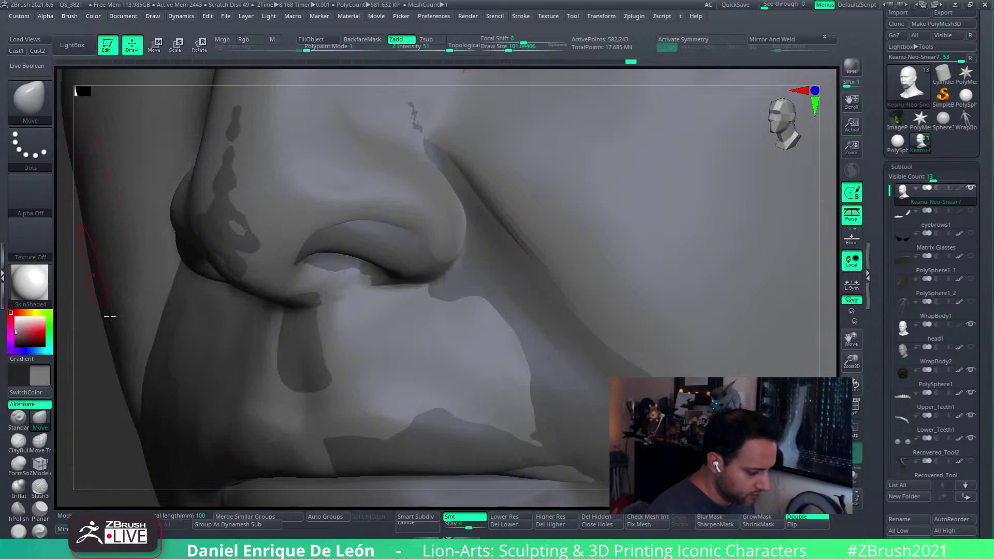
# - Project the skin below the nostril and along the nasolabial fold onto head1 with the ZProject brush
pyautogui.click(40, 107)
pyautogui.click(133, 427)
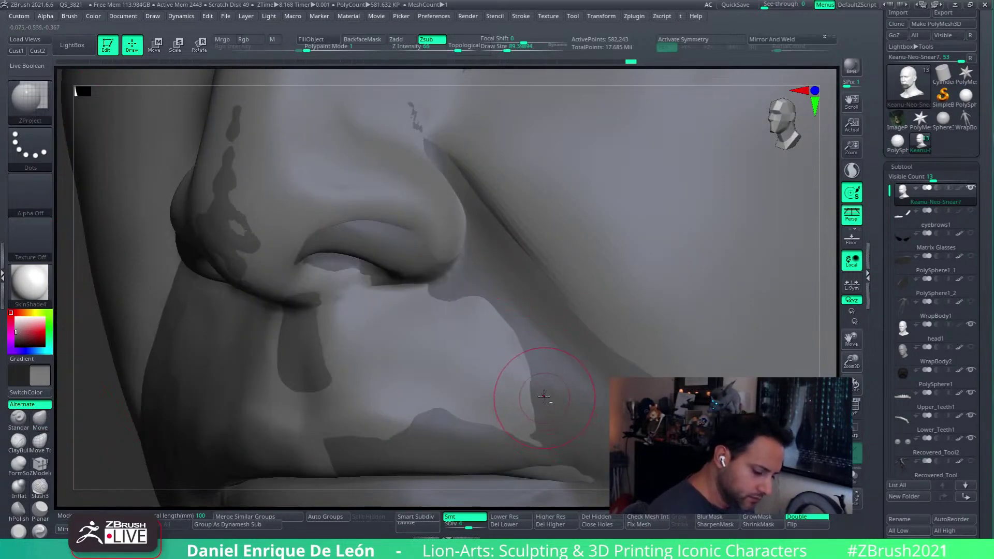
pyautogui.moveTo(526, 365)
pyautogui.mouseDown()
pyautogui.moveTo(490, 302)
pyautogui.moveTo(483, 321)
pyautogui.moveTo(472, 312)
pyautogui.mouseUp()
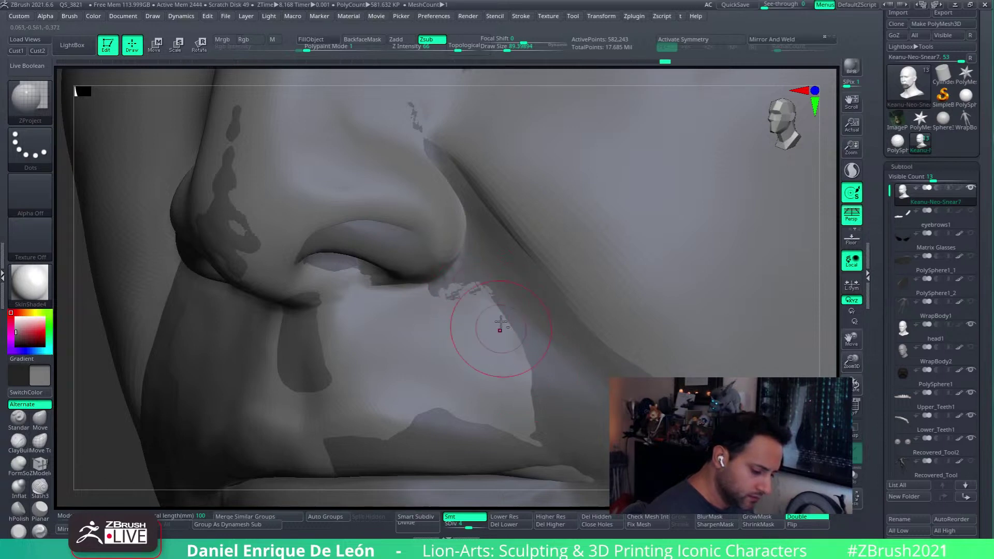
pyautogui.moveTo(537, 437)
pyautogui.mouseDown()
pyautogui.moveTo(548, 402)
pyautogui.moveTo(524, 337)
pyautogui.mouseUp()
# - Isolate the head to smooth the projected skin between the nostril and the mouth corner, and show the other subtools again
pyautogui.click(853, 475)
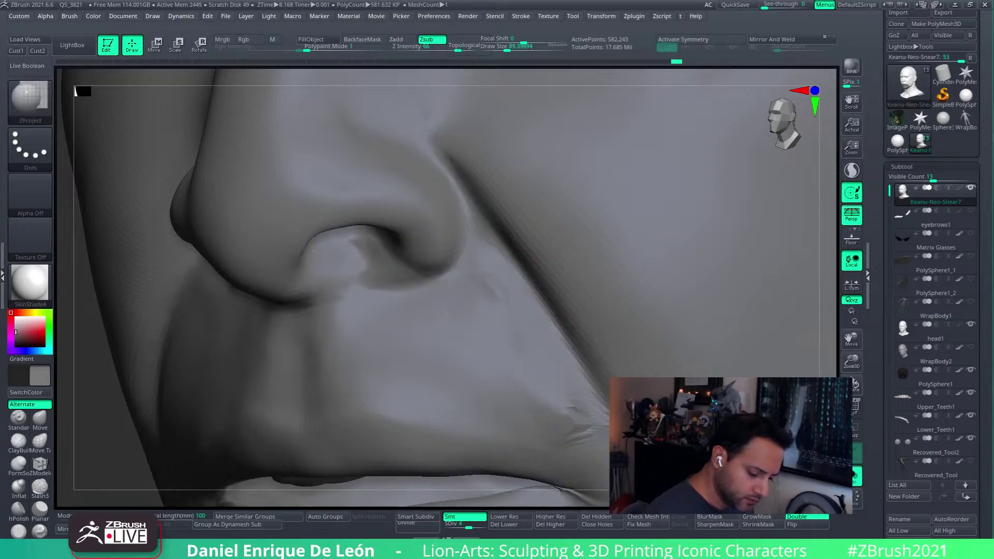
pyautogui.moveTo(575, 371)
pyautogui.keyDown('alt'); pyautogui.mouseDown(button='right')
pyautogui.moveTo(570, 310)
pyautogui.moveTo(565, 345)
pyautogui.mouseUp(button='right'); pyautogui.keyUp('alt')
pyautogui.moveTo(565, 346)
pyautogui.keyDown('shift'); pyautogui.mouseDown()
pyautogui.moveTo(570, 382)
pyautogui.moveTo(562, 377)
pyautogui.mouseUp(); pyautogui.keyUp('shift')
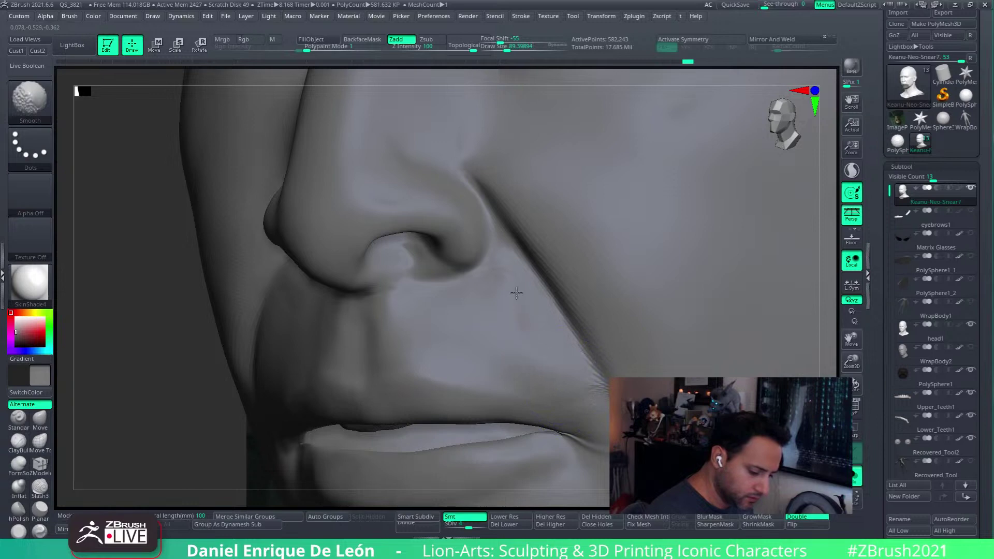
pyautogui.moveTo(516, 293)
pyautogui.keyDown('shift'); pyautogui.mouseDown()
pyautogui.moveTo(517, 312)
pyautogui.moveTo(508, 293)
pyautogui.mouseUp(); pyautogui.keyUp('shift')
pyautogui.moveTo(554, 337)
pyautogui.mouseDown(button='right')
pyautogui.moveTo(768, 343)
pyautogui.moveTo(639, 350)
pyautogui.moveTo(495, 317)
pyautogui.mouseUp(button='right')
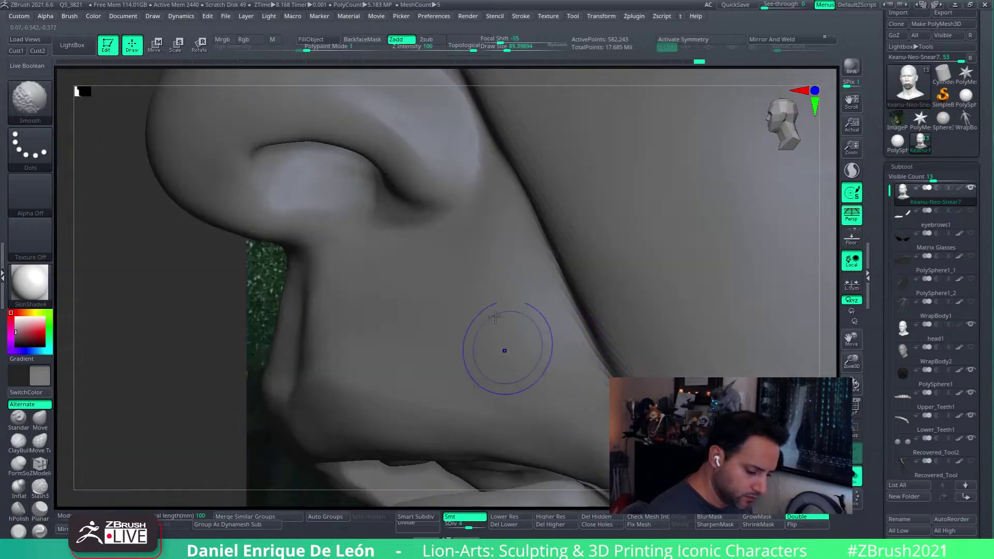
pyautogui.keyDown('shift'); pyautogui.moveTo(495, 316); pyautogui.dragTo(520, 365); pyautogui.keyUp('shift')
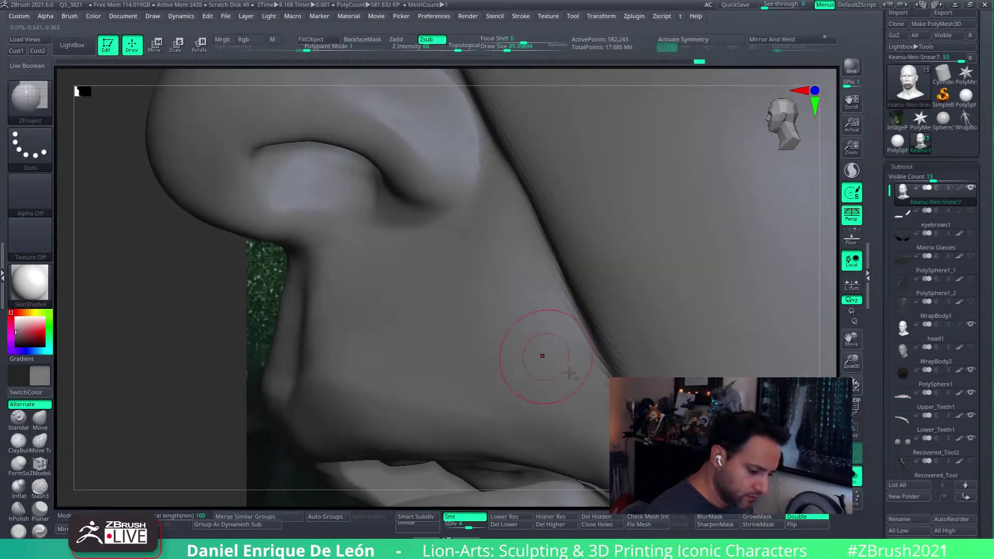
pyautogui.moveTo(539, 355)
pyautogui.mouseDown(button='right')
pyautogui.moveTo(624, 306)
pyautogui.moveTo(581, 311)
pyautogui.moveTo(644, 323)
pyautogui.moveTo(552, 321)
pyautogui.moveTo(570, 364)
pyautogui.moveTo(580, 352)
pyautogui.moveTo(533, 332)
pyautogui.mouseUp(button='right')
pyautogui.click(776, 321)
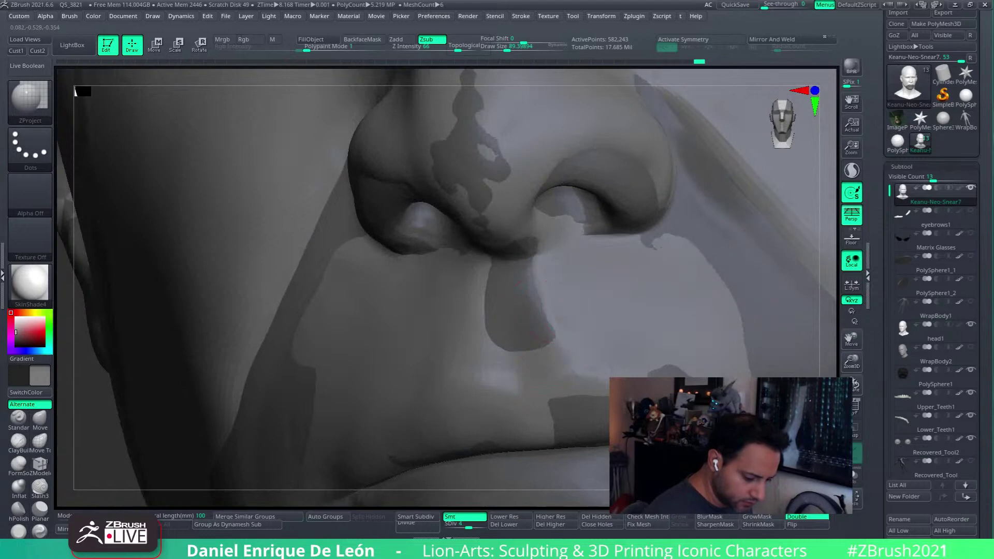
# - Compare the isolated head with the head1 subtool from front and three-quarter views, ending with the Neo snear head selected
pyautogui.click(854, 475)
pyautogui.moveTo(716, 356)
pyautogui.mouseDown(button='right')
pyautogui.moveTo(692, 363)
pyautogui.moveTo(711, 377)
pyautogui.moveTo(834, 394)
pyautogui.moveTo(828, 295)
pyautogui.moveTo(869, 271)
pyautogui.mouseUp(button='right')
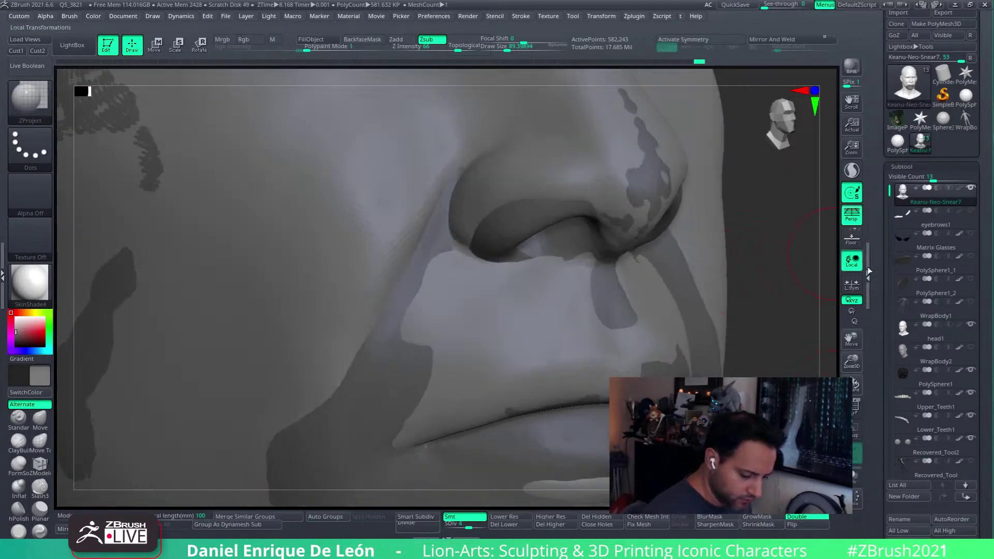
pyautogui.click(855, 475)
pyautogui.keyDown('ctrl'); pyautogui.moveTo(787, 357); pyautogui.dragTo(661, 351, button='right'); pyautogui.keyUp('ctrl')
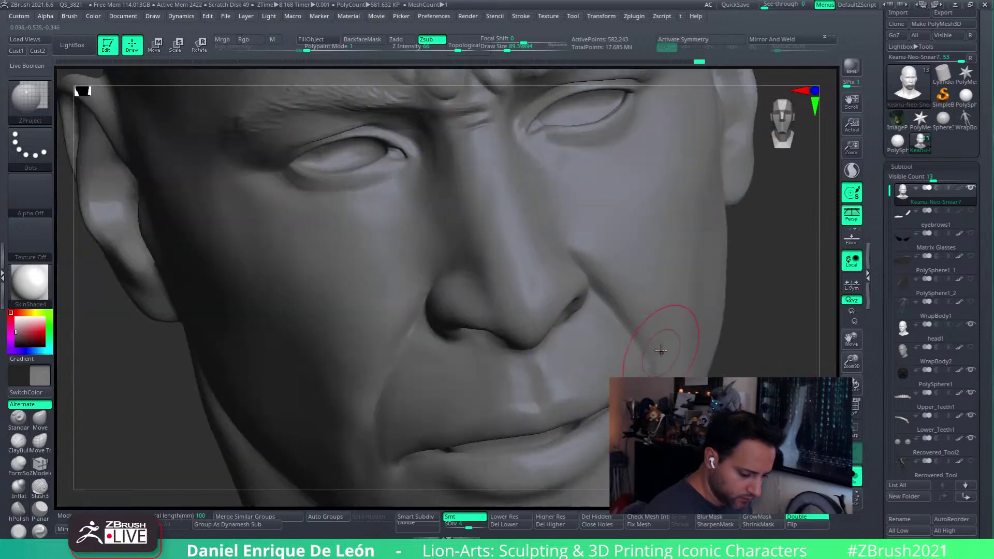
pyautogui.moveTo(571, 378); pyautogui.dragTo(568, 375, button='right')
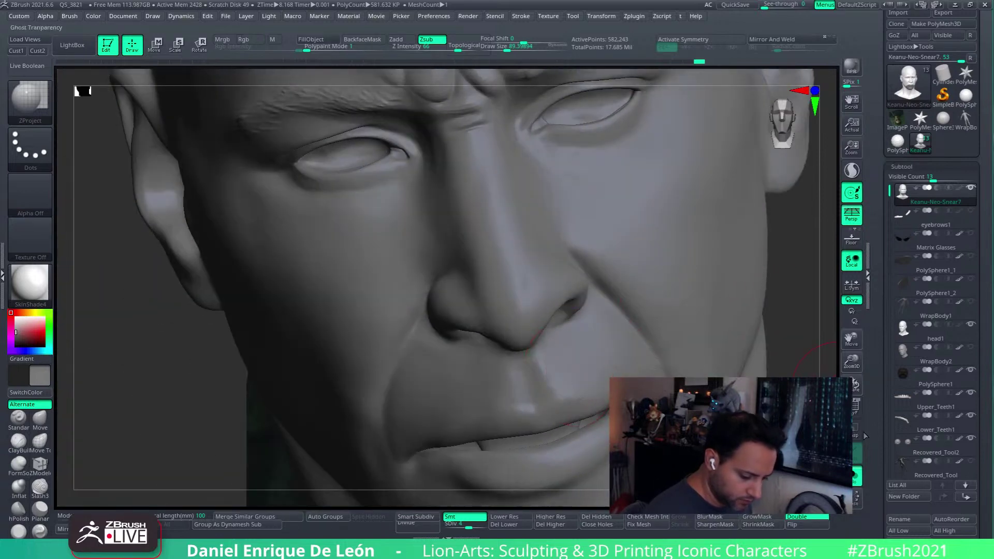
pyautogui.click(903, 331)
pyautogui.click(903, 192)
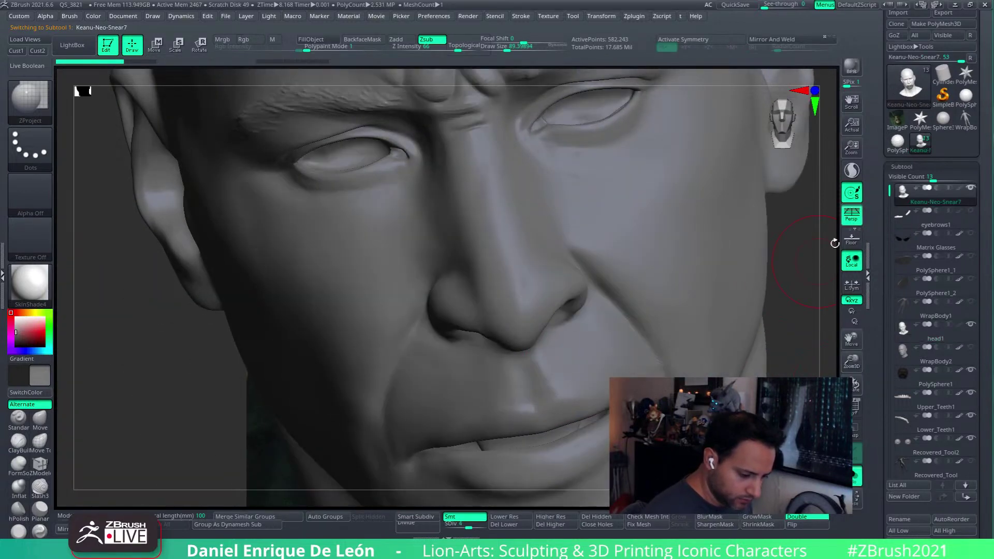
pyautogui.moveTo(834, 244); pyautogui.dragTo(874, 259, button='right')
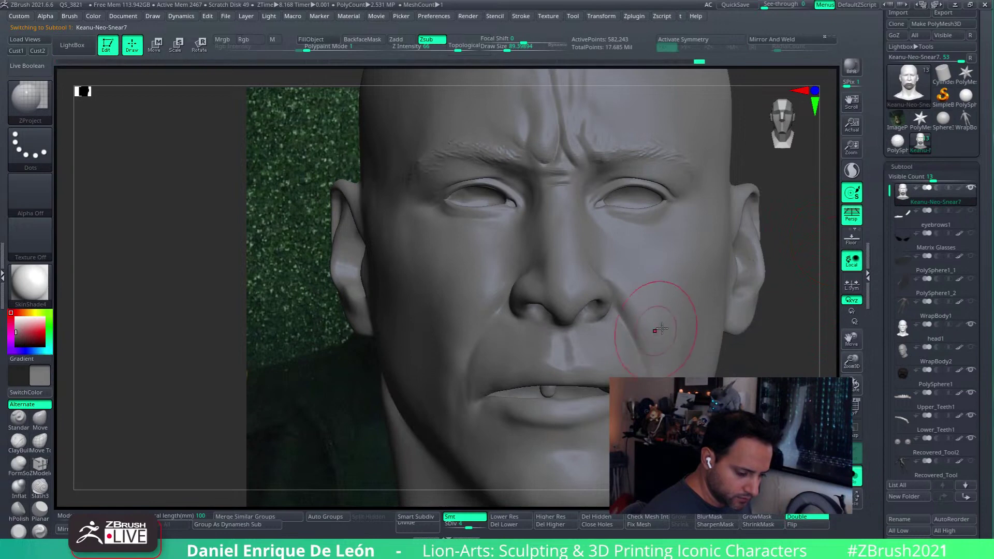
pyautogui.moveTo(684, 305)
pyautogui.keyDown('alt'); pyautogui.mouseDown(button='right')
pyautogui.moveTo(800, 275)
pyautogui.moveTo(776, 260)
pyautogui.moveTo(661, 284)
pyautogui.moveTo(690, 288)
pyautogui.mouseUp(button='right'); pyautogui.keyUp('alt')
pyautogui.click(904, 332)
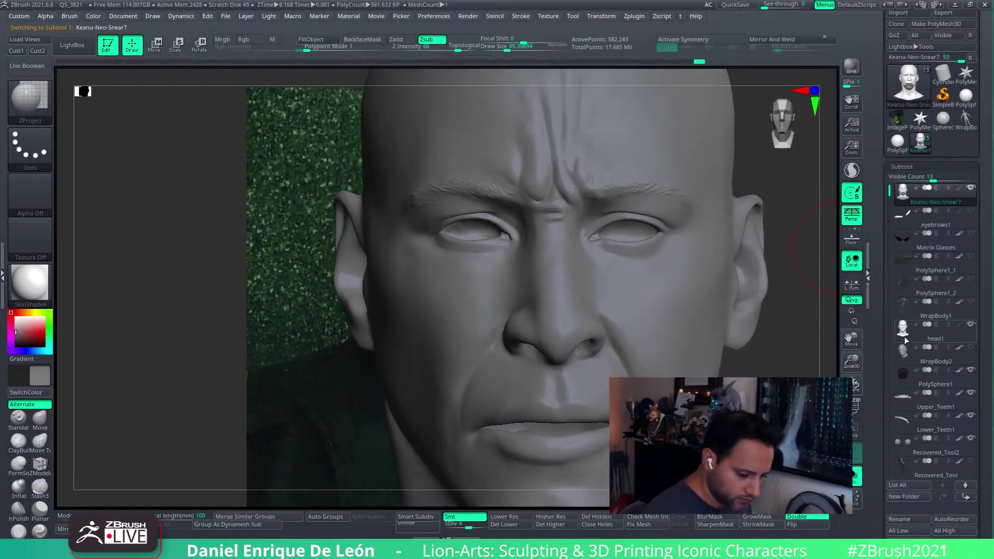
pyautogui.click(898, 195)
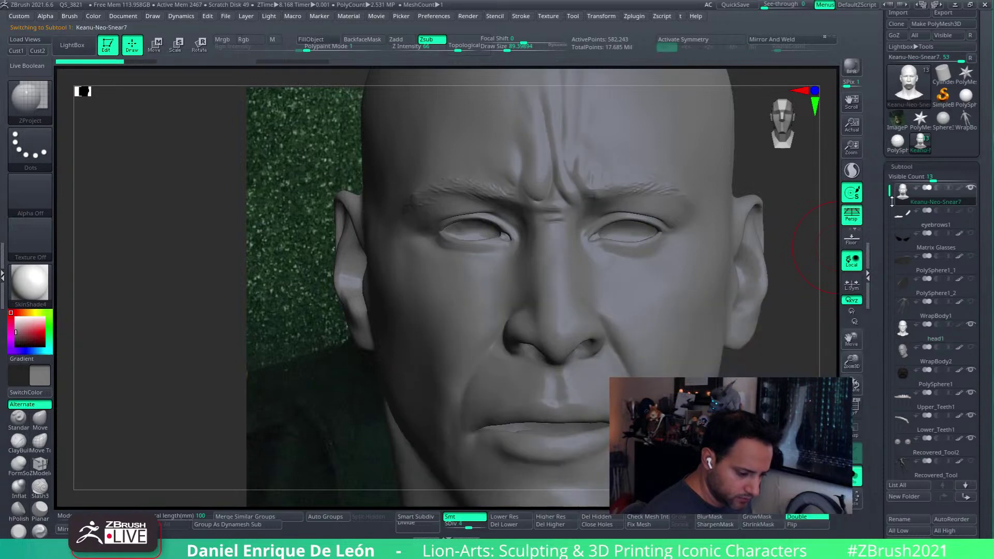
# - Reshape the hollow between the character's right inner eye corner and eyebrow with the Move brush at size about 82, and smooth it
pyautogui.moveTo(514, 178)
pyautogui.keyDown('ctrl'); pyautogui.mouseDown(button='right')
pyautogui.moveTo(547, 202)
pyautogui.moveTo(533, 207)
pyautogui.moveTo(499, 177)
pyautogui.mouseUp(button='right'); pyautogui.keyUp('ctrl')
pyautogui.click(40, 417)
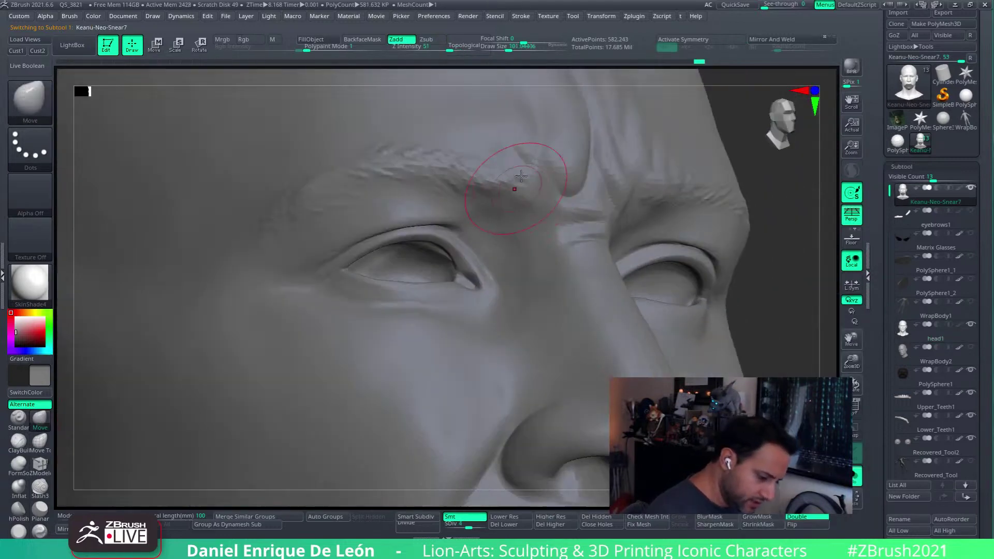
pyautogui.moveTo(514, 45); pyautogui.dragTo(507, 45)
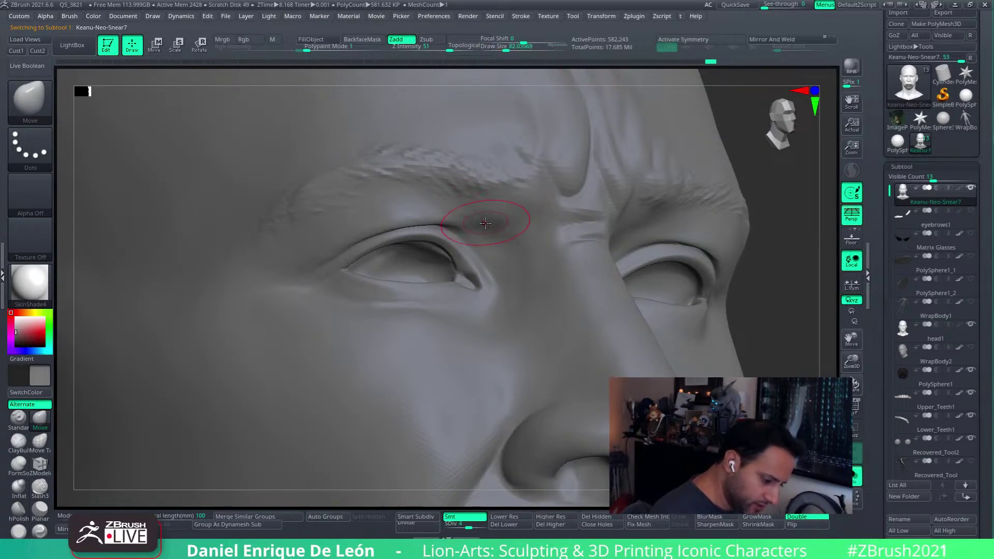
pyautogui.moveTo(475, 226)
pyautogui.mouseDown(button='right')
pyautogui.moveTo(442, 215)
pyautogui.moveTo(555, 216)
pyautogui.mouseUp(button='right')
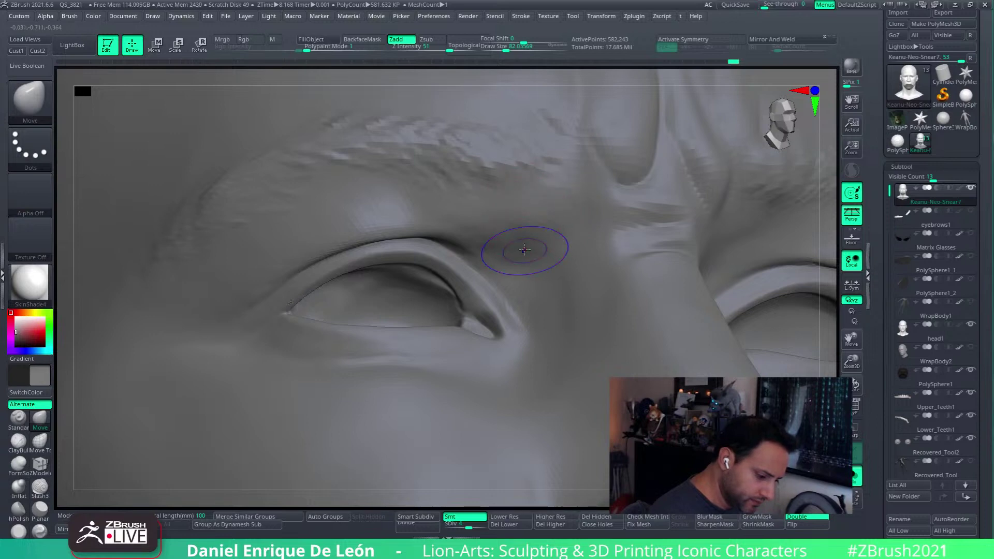
pyautogui.press('shift')
pyautogui.moveTo(484, 224)
pyautogui.keyDown('ctrl'); pyautogui.mouseDown(button='right')
pyautogui.moveTo(547, 181)
pyautogui.moveTo(428, 226)
pyautogui.moveTo(415, 252)
pyautogui.mouseUp(button='right'); pyautogui.keyUp('ctrl')
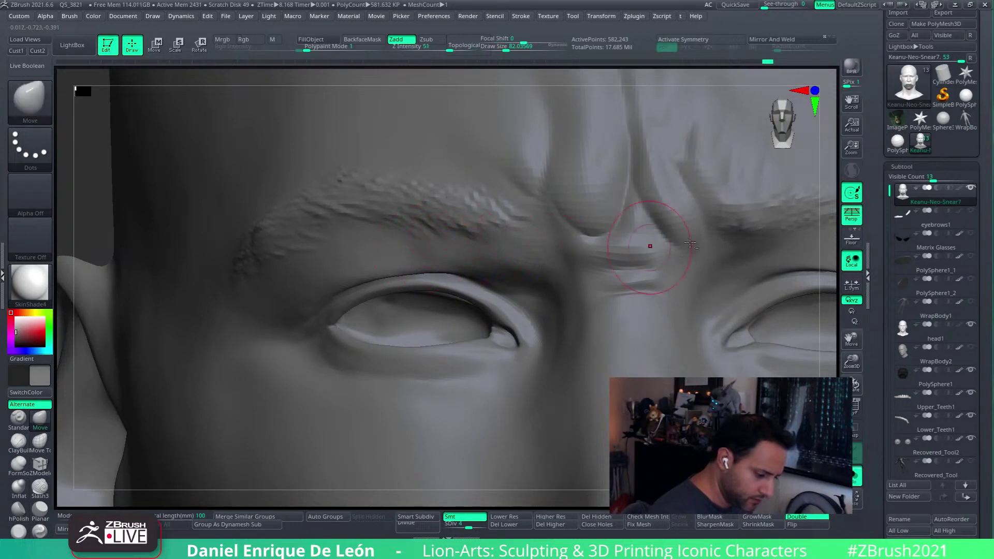
pyautogui.keyDown('alt'); pyautogui.moveTo(690, 242); pyautogui.dragTo(397, 278, button='right'); pyautogui.keyUp('alt')
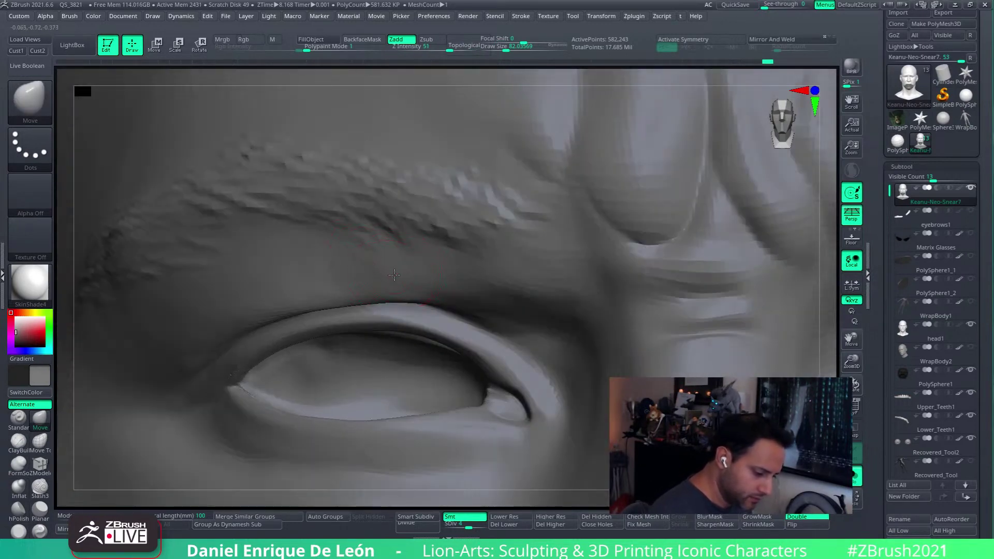
# - Move the skin between the character's right eyebrow and upper eyelid, and smooth the fold under the brow
pyautogui.moveTo(354, 269); pyautogui.dragTo(365, 272)
pyautogui.keyDown('ctrl'); pyautogui.moveTo(452, 290); pyautogui.dragTo(595, 171, button='right'); pyautogui.keyUp('ctrl')
pyautogui.moveTo(684, 284)
pyautogui.mouseDown(button='right')
pyautogui.moveTo(709, 290)
pyautogui.moveTo(654, 251)
pyautogui.moveTo(580, 269)
pyautogui.mouseUp(button='right')
pyautogui.keyDown('ctrl'); pyautogui.moveTo(425, 253); pyautogui.dragTo(402, 363, button='right'); pyautogui.keyUp('ctrl')
pyautogui.press('shift')
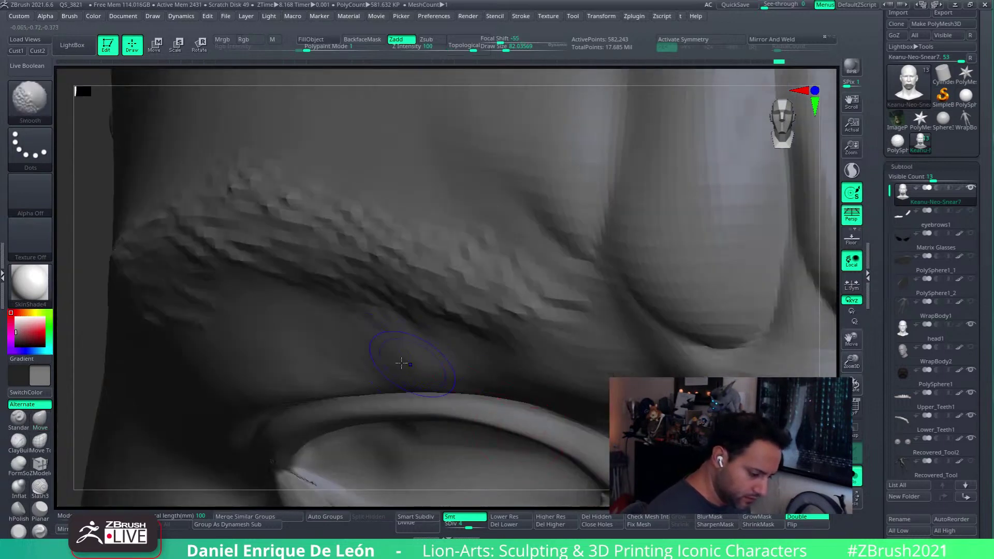
pyautogui.keyDown('shift'); pyautogui.moveTo(460, 364); pyautogui.dragTo(463, 362); pyautogui.keyUp('shift')
# - Reshape the fold between the character's left eyebrow and upper eyelid with the Move brush, smoothing the skin near the inner corner
pyautogui.moveTo(464, 362)
pyautogui.keyDown('ctrl'); pyautogui.mouseDown(button='right')
pyautogui.moveTo(523, 280)
pyautogui.moveTo(521, 414)
pyautogui.moveTo(580, 270)
pyautogui.moveTo(592, 319)
pyautogui.moveTo(610, 288)
pyautogui.moveTo(564, 268)
pyautogui.moveTo(570, 306)
pyautogui.mouseUp(button='right'); pyautogui.keyUp('ctrl')
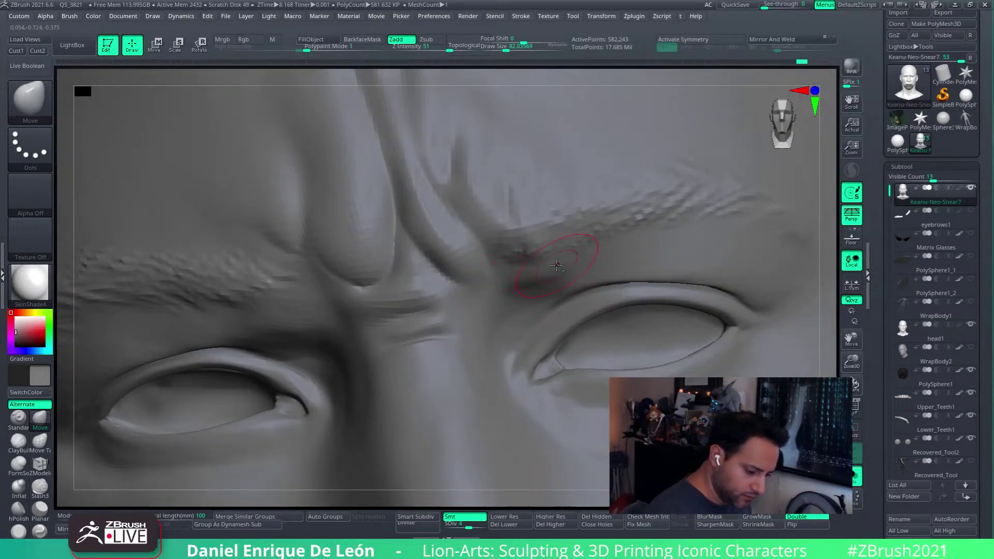
pyautogui.moveTo(556, 265)
pyautogui.mouseDown(button='right')
pyautogui.moveTo(549, 284)
pyautogui.moveTo(539, 265)
pyautogui.moveTo(566, 262)
pyautogui.mouseUp(button='right')
pyautogui.press('shift')
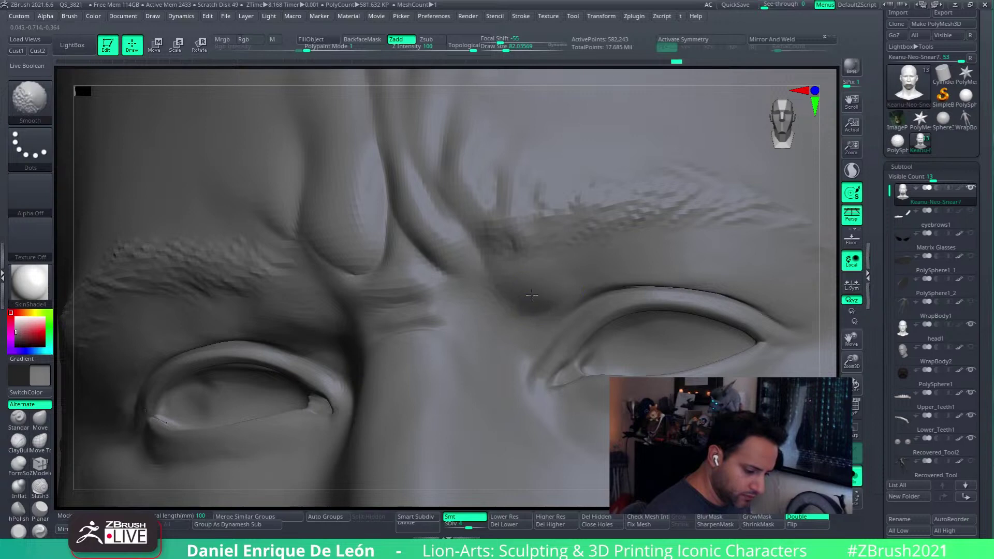
pyautogui.press('shift')
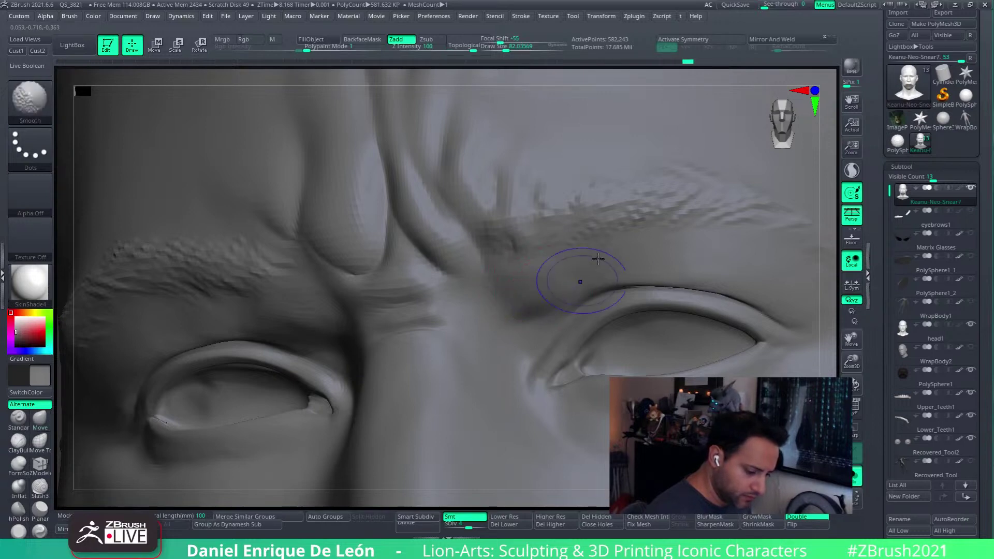
pyautogui.moveTo(598, 258); pyautogui.dragTo(579, 270, button='right')
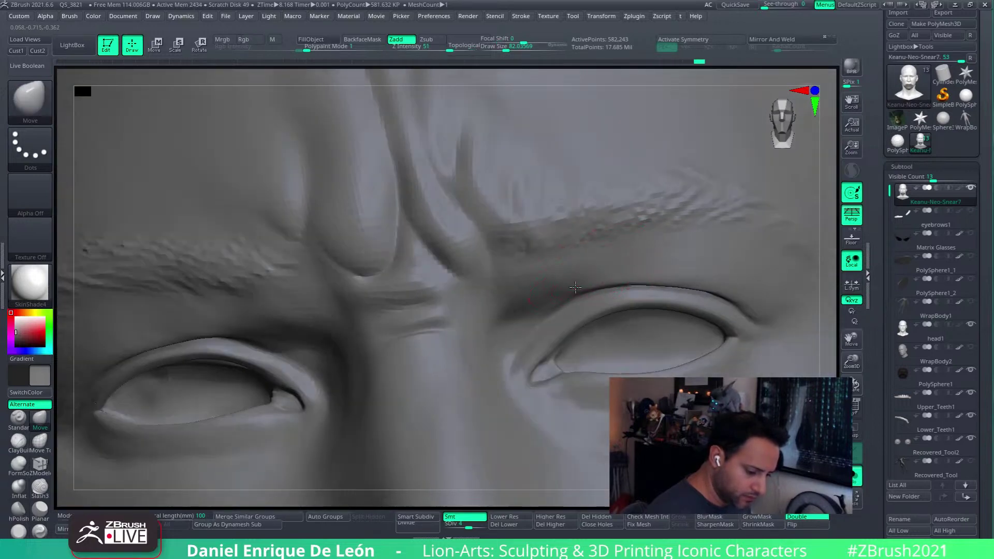
pyautogui.press('shift')
pyautogui.moveTo(606, 288)
pyautogui.mouseDown(button='right')
pyautogui.moveTo(653, 262)
pyautogui.moveTo(637, 259)
pyautogui.mouseUp(button='right')
pyautogui.moveTo(607, 252); pyautogui.dragTo(586, 262)
pyautogui.press('shift')
pyautogui.moveTo(587, 262)
pyautogui.mouseDown(button='right')
pyautogui.moveTo(583, 270)
pyautogui.moveTo(647, 267)
pyautogui.mouseUp(button='right')
pyautogui.keyDown('ctrl'); pyautogui.moveTo(589, 283); pyautogui.dragTo(673, 238, button='right'); pyautogui.keyUp('ctrl')
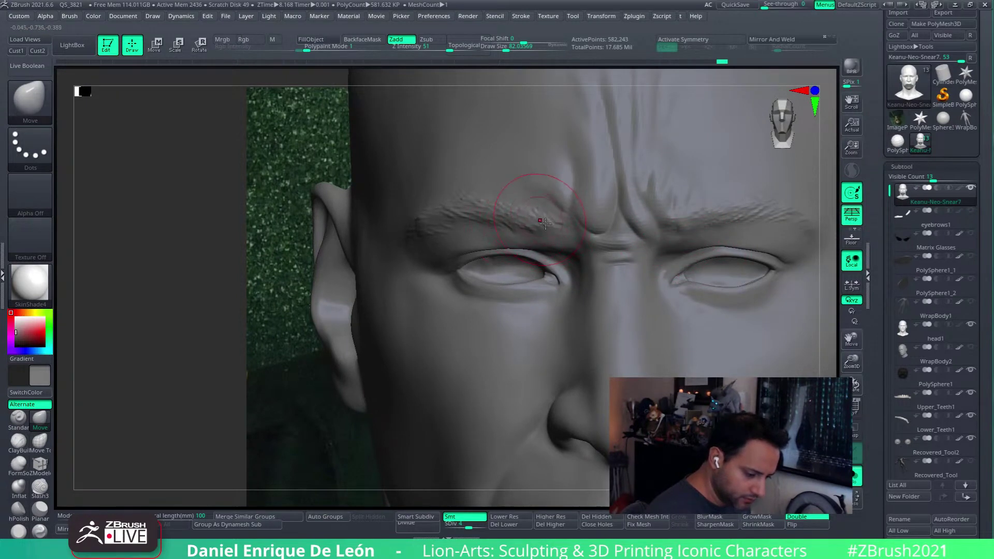
# - Refine the brow hollows above both inner eye corners in three-quarter view, and smooth their transitions
pyautogui.moveTo(560, 233)
pyautogui.keyDown('ctrl'); pyautogui.mouseDown(button='right')
pyautogui.moveTo(698, 233)
pyautogui.moveTo(533, 254)
pyautogui.moveTo(516, 184)
pyautogui.moveTo(505, 217)
pyautogui.moveTo(519, 257)
pyautogui.mouseUp(button='right'); pyautogui.keyUp('ctrl')
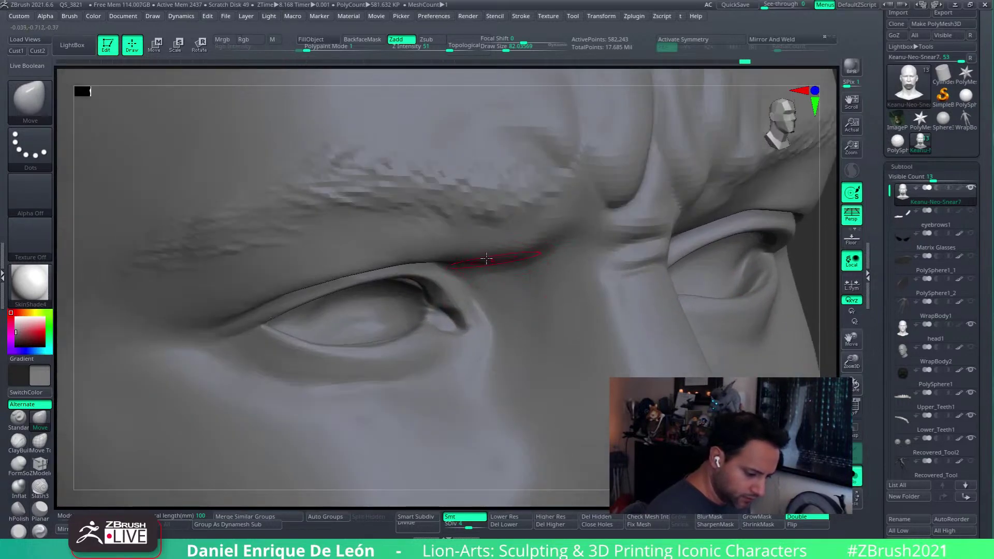
pyautogui.keyDown('ctrl'); pyautogui.moveTo(574, 236); pyautogui.dragTo(496, 269, button='right'); pyautogui.keyUp('ctrl')
pyautogui.keyDown('shift'); pyautogui.moveTo(488, 263); pyautogui.dragTo(519, 246); pyautogui.keyUp('shift')
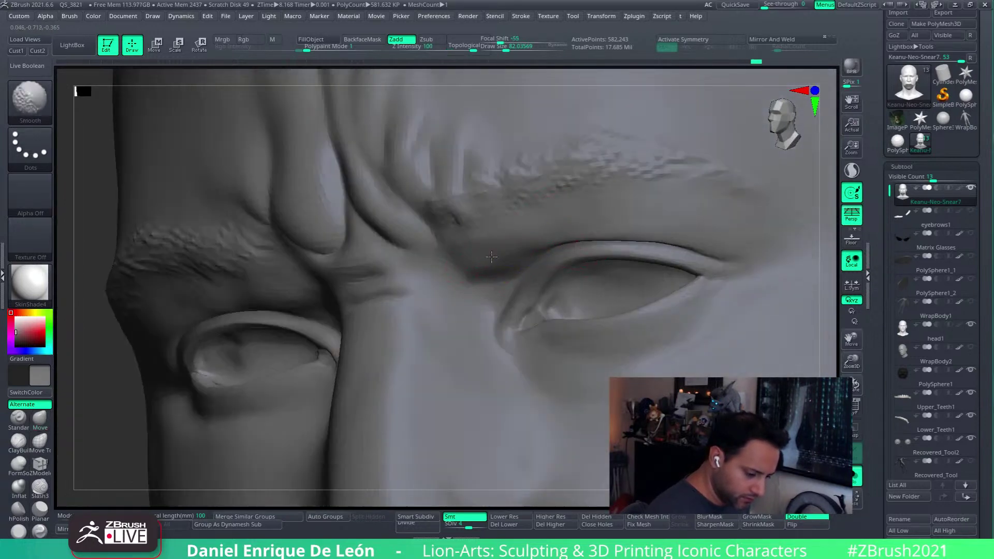
pyautogui.moveTo(475, 269)
pyautogui.keyDown('ctrl'); pyautogui.mouseDown(button='right')
pyautogui.moveTo(518, 290)
pyautogui.moveTo(594, 355)
pyautogui.moveTo(610, 200)
pyautogui.moveTo(592, 302)
pyautogui.moveTo(565, 229)
pyautogui.moveTo(533, 268)
pyautogui.moveTo(534, 282)
pyautogui.mouseUp(button='right'); pyautogui.keyUp('ctrl')
pyautogui.press('shift')
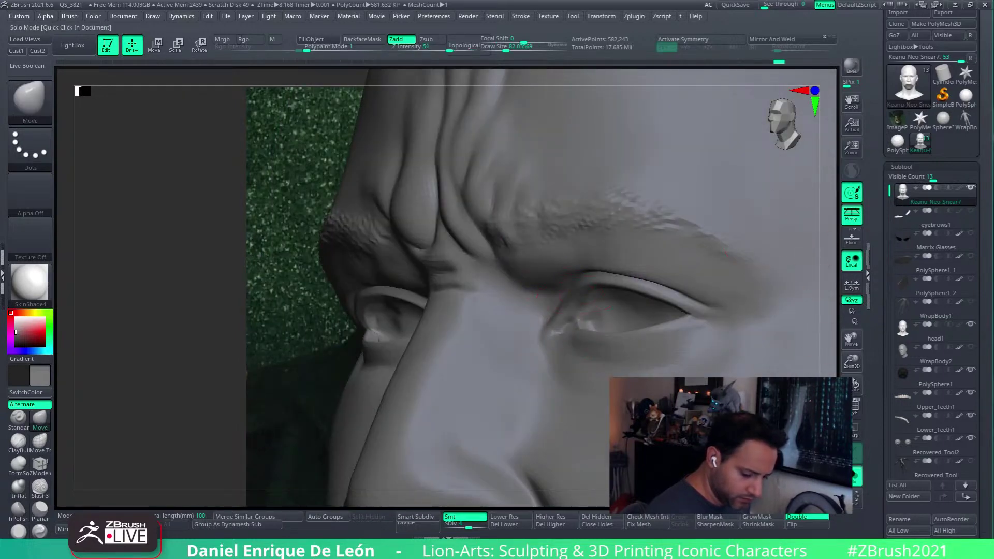
# - Show the other subtools and check the face against head1 with polyframe and transparency display, and also with head1 hidden
pyautogui.click(854, 475)
pyautogui.moveTo(692, 356); pyautogui.dragTo(718, 342, button='right')
pyautogui.moveTo(821, 363)
pyautogui.mouseDown(button='right')
pyautogui.moveTo(766, 352)
pyautogui.moveTo(766, 331)
pyautogui.moveTo(603, 265)
pyautogui.moveTo(542, 283)
pyautogui.moveTo(528, 267)
pyautogui.mouseUp(button='right')
pyautogui.click(855, 408)
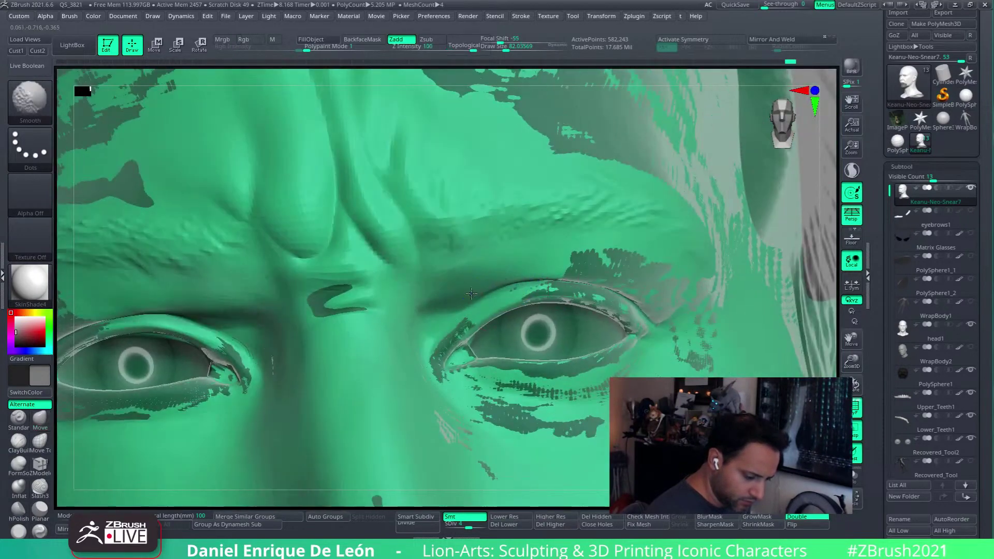
pyautogui.moveTo(452, 291)
pyautogui.mouseDown(button='right')
pyautogui.moveTo(497, 282)
pyautogui.moveTo(670, 301)
pyautogui.moveTo(714, 285)
pyautogui.moveTo(732, 262)
pyautogui.mouseUp(button='right')
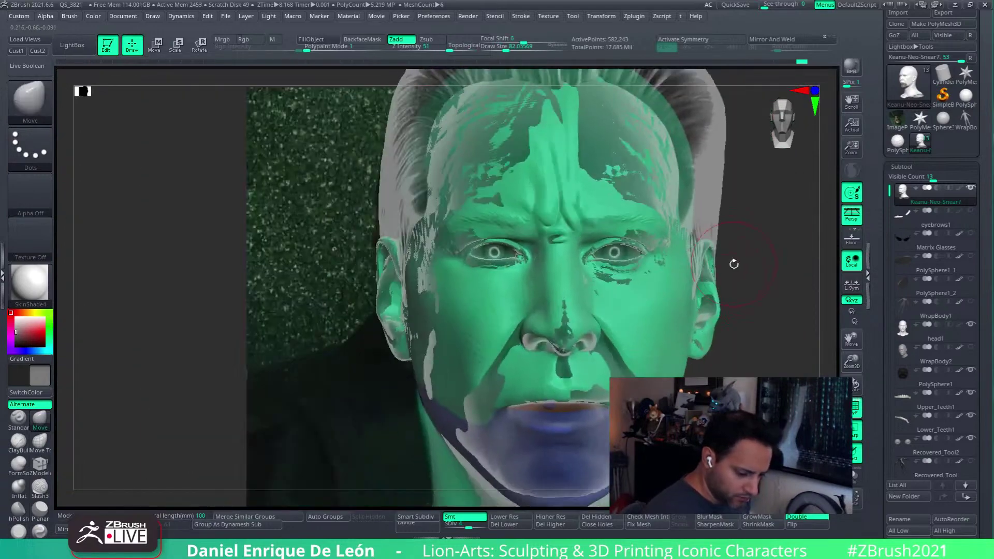
pyautogui.click(853, 430)
pyautogui.moveTo(813, 359); pyautogui.dragTo(779, 365, button='right')
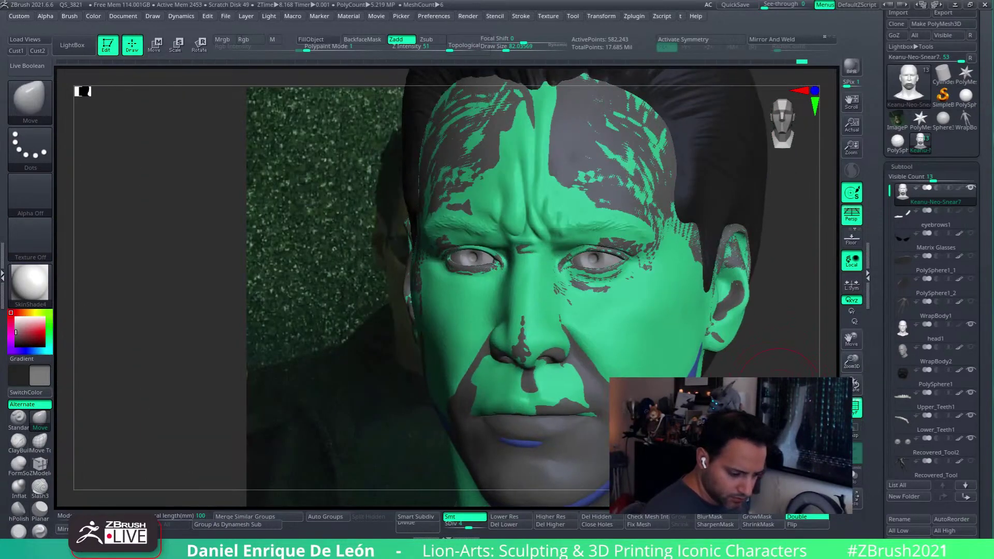
pyautogui.click(857, 454)
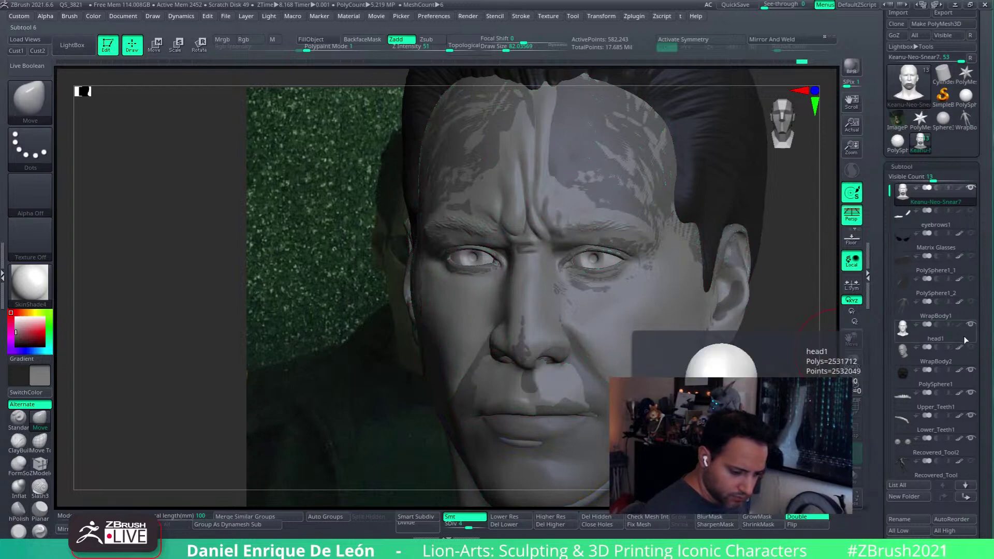
pyautogui.moveTo(756, 334)
pyautogui.mouseDown(button='right')
pyautogui.moveTo(641, 329)
pyautogui.moveTo(627, 312)
pyautogui.mouseUp(button='right')
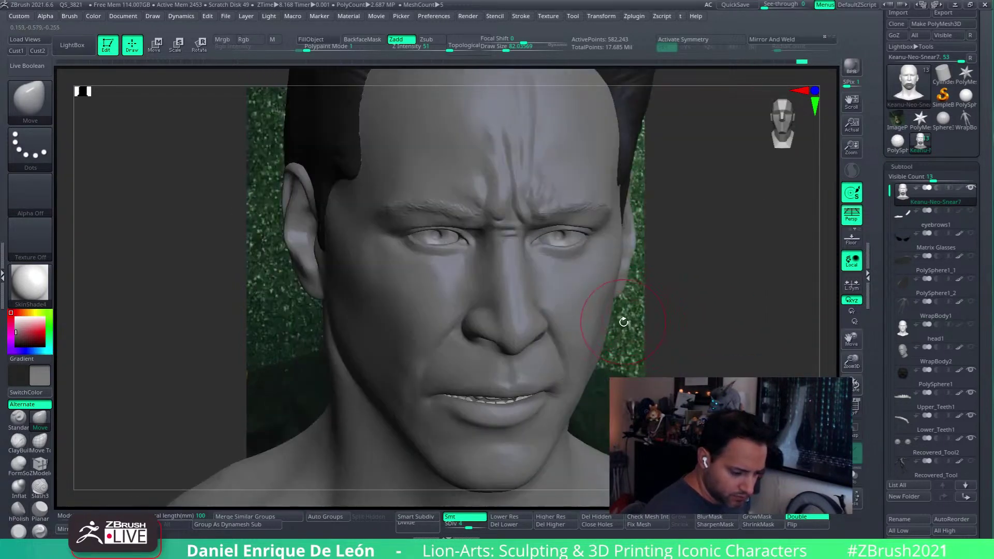
pyautogui.moveTo(667, 361); pyautogui.dragTo(740, 373, button='right')
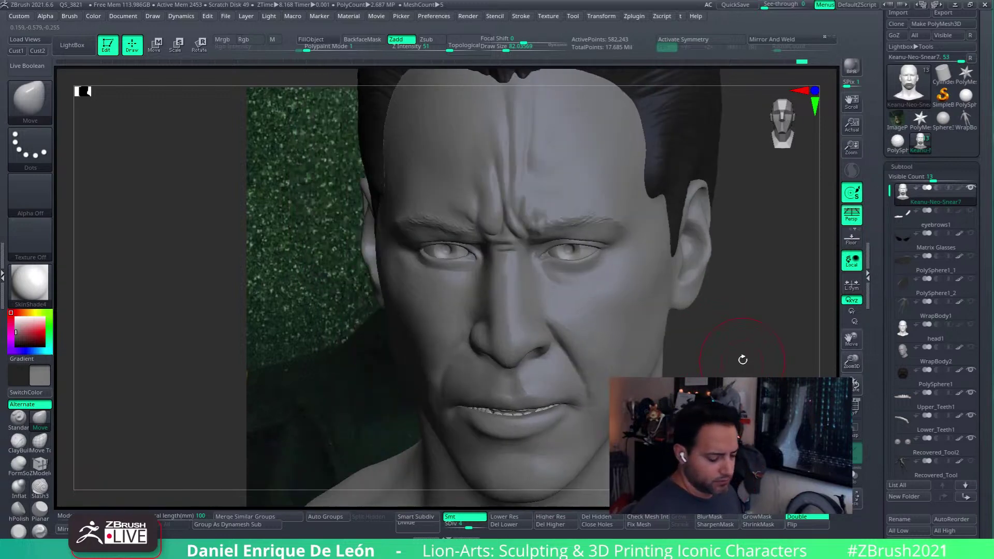
# - Show head1 again and examine where it overlaps the Neo snear head on the cheeks and around the eyes
pyautogui.click(967, 325)
pyautogui.moveTo(638, 295); pyautogui.dragTo(832, 341, button='right')
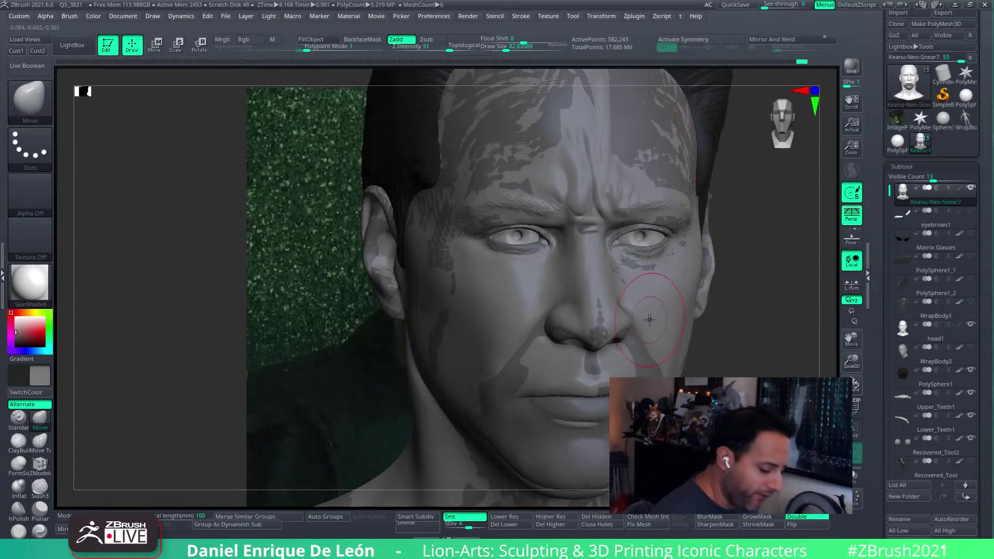
pyautogui.moveTo(627, 281); pyautogui.dragTo(693, 285, button='right')
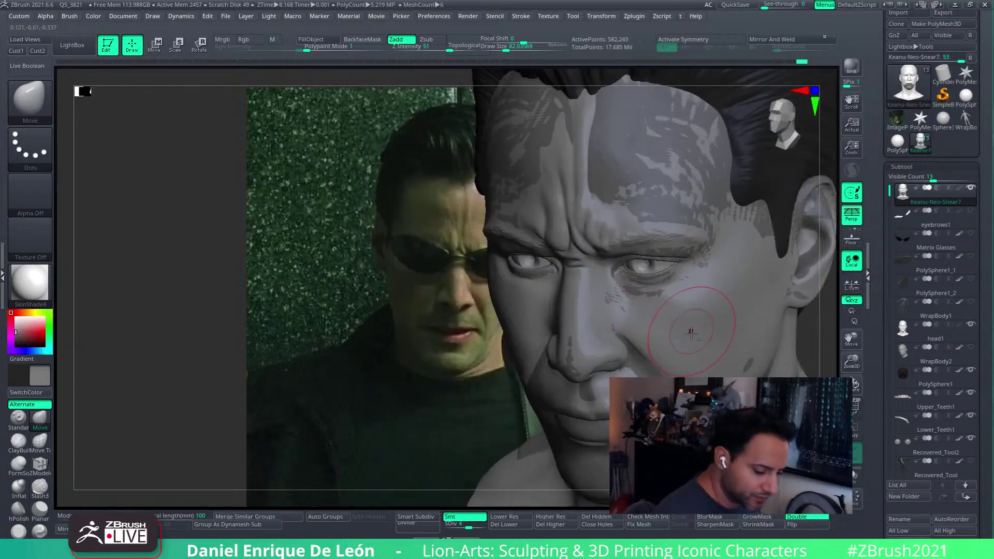
pyautogui.moveTo(690, 334); pyautogui.dragTo(711, 287, button='right')
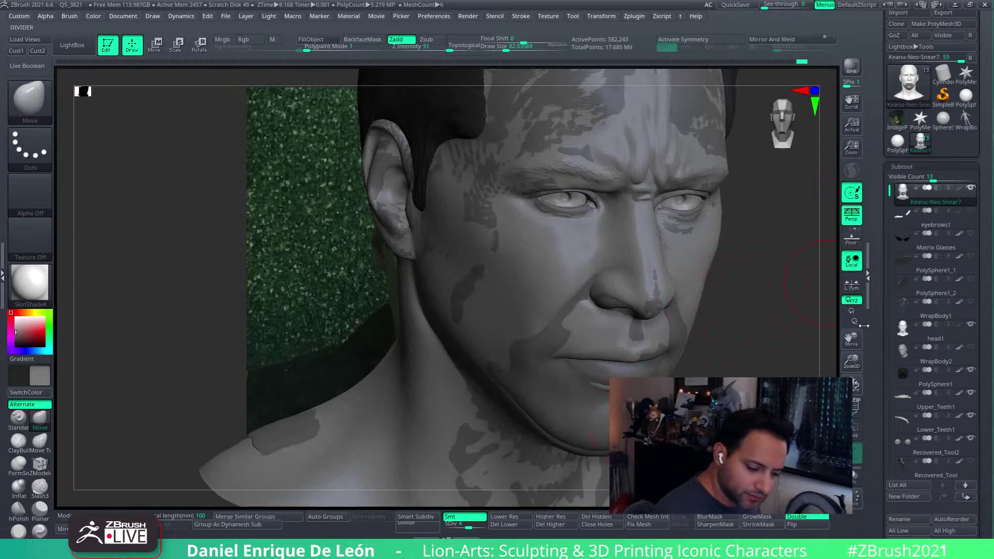
pyautogui.click(855, 406)
pyautogui.click(855, 406)
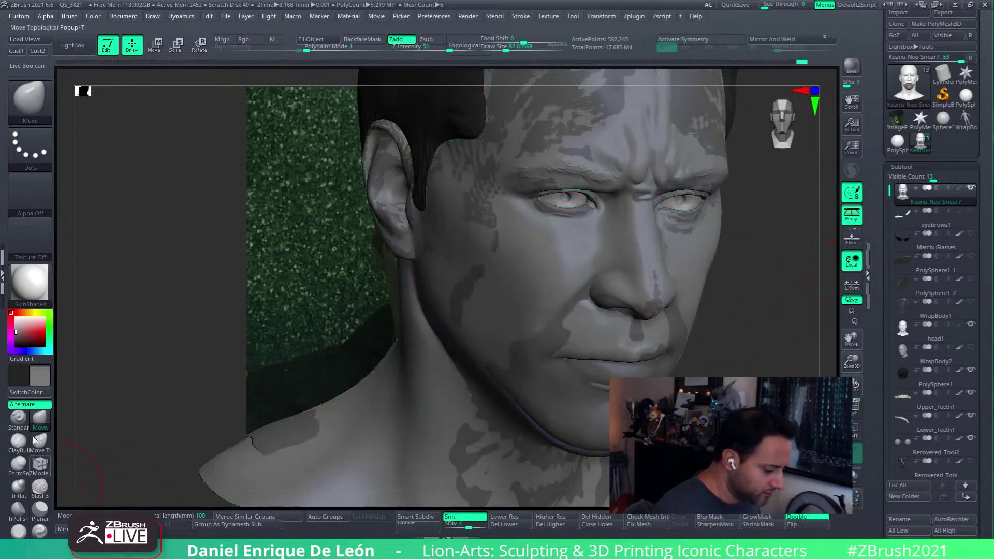
# - Set up the ZProject brush for the Neo snear head, with polyframe displayed and the mesh at subdivision level 3
pyautogui.click(31, 106)
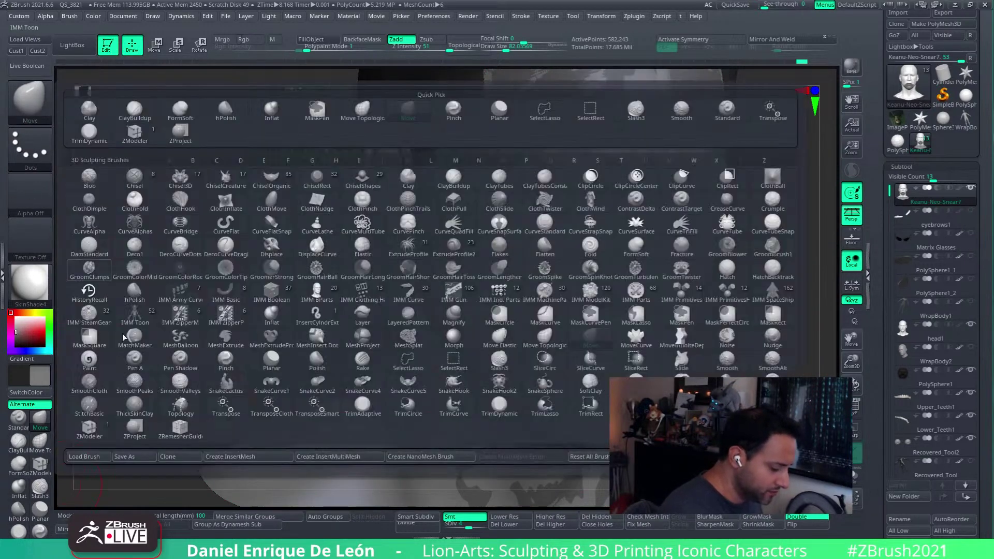
pyautogui.click(135, 426)
pyautogui.moveTo(549, 290); pyautogui.dragTo(681, 237, button='right')
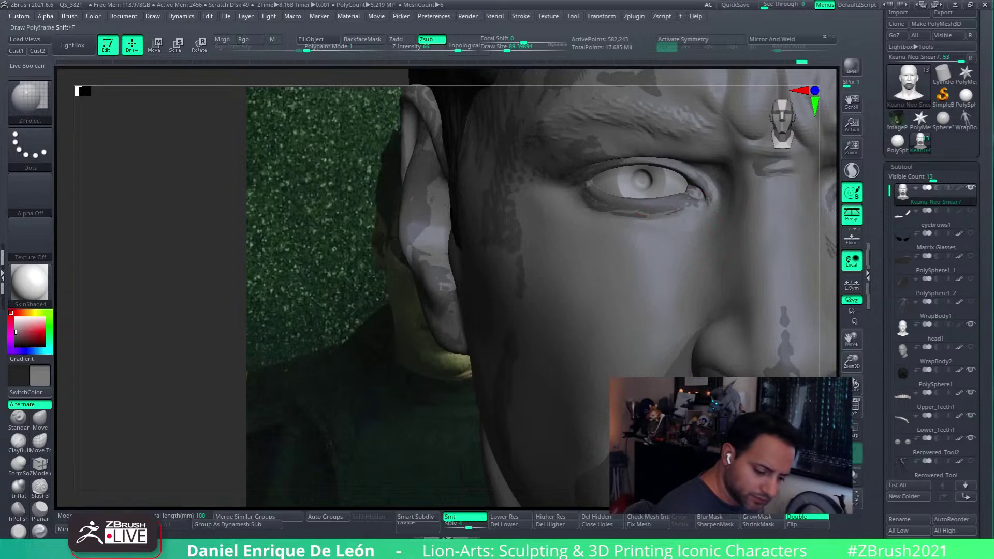
pyautogui.click(854, 406)
pyautogui.moveTo(643, 288); pyautogui.dragTo(636, 268, button='right')
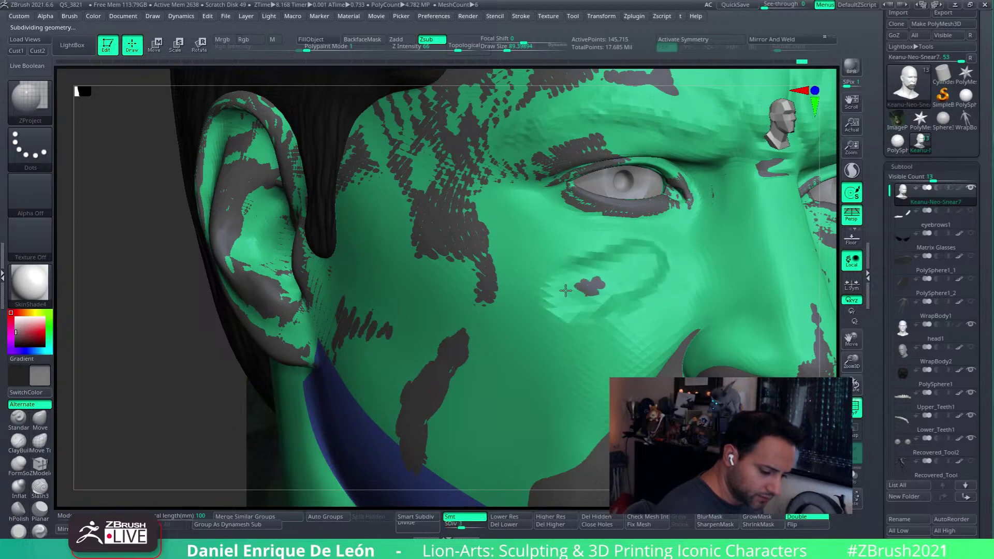
# - Project the character's right cheekbone below the eye onto head1, and smooth the border of the projected area
pyautogui.moveTo(566, 291)
pyautogui.keyDown('ctrl'); pyautogui.mouseDown()
pyautogui.moveTo(510, 248)
pyautogui.moveTo(498, 208)
pyautogui.moveTo(582, 272)
pyautogui.moveTo(619, 277)
pyautogui.moveTo(688, 245)
pyautogui.moveTo(634, 293)
pyautogui.moveTo(575, 313)
pyautogui.moveTo(471, 323)
pyautogui.moveTo(472, 283)
pyautogui.moveTo(452, 313)
pyautogui.moveTo(437, 285)
pyautogui.moveTo(439, 305)
pyautogui.mouseUp(); pyautogui.keyUp('ctrl')
pyautogui.moveTo(571, 286); pyautogui.dragTo(541, 279, button='right')
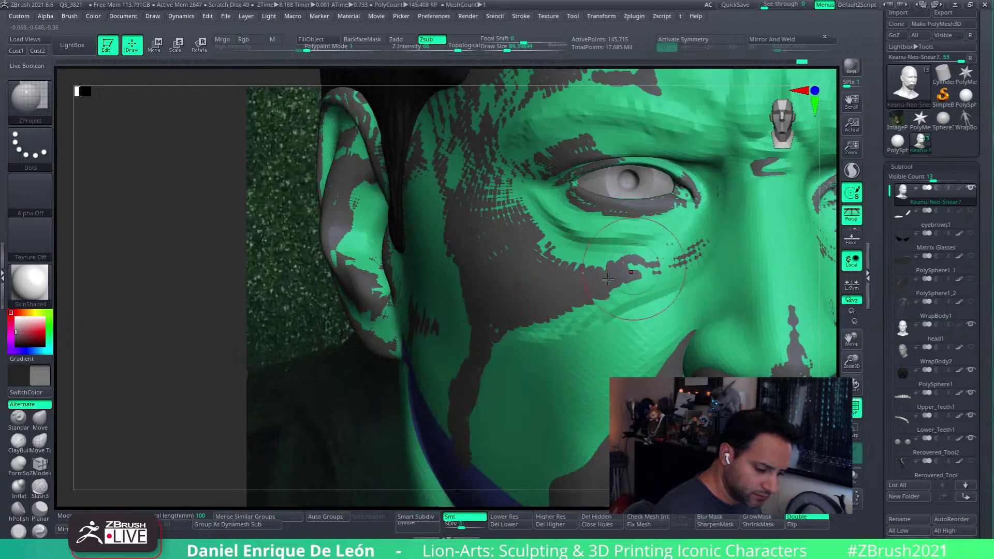
pyautogui.keyDown('alt'); pyautogui.moveTo(647, 270); pyautogui.dragTo(612, 279, button='right'); pyautogui.keyUp('alt')
pyautogui.keyDown('shift'); pyautogui.moveTo(583, 272); pyautogui.dragTo(518, 277); pyautogui.keyUp('shift')
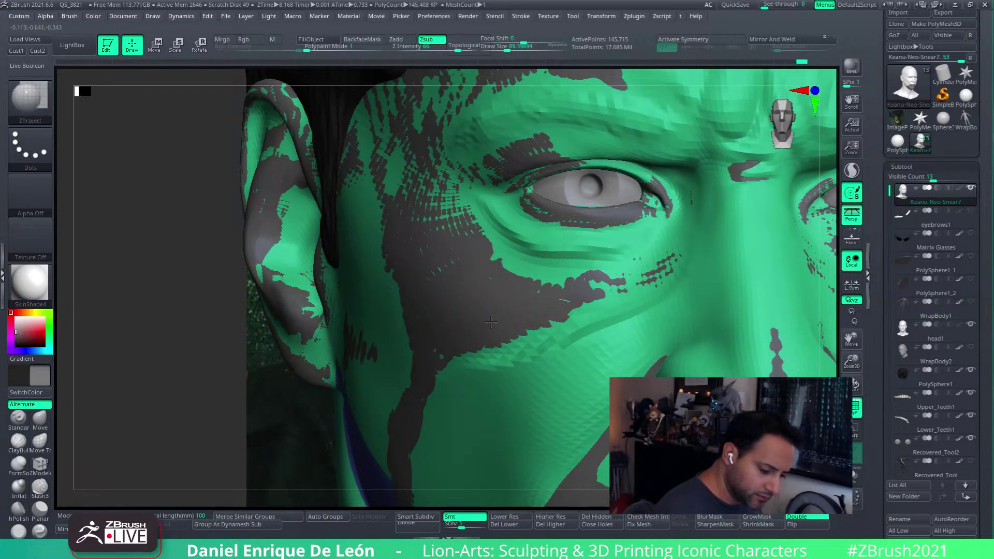
pyautogui.keyDown('alt'); pyautogui.moveTo(464, 320); pyautogui.dragTo(454, 321); pyautogui.keyUp('alt')
pyautogui.moveTo(513, 343)
pyautogui.keyDown('shift'); pyautogui.mouseDown()
pyautogui.moveTo(611, 308)
pyautogui.moveTo(516, 361)
pyautogui.moveTo(569, 295)
pyautogui.moveTo(613, 308)
pyautogui.mouseUp(); pyautogui.keyUp('shift')
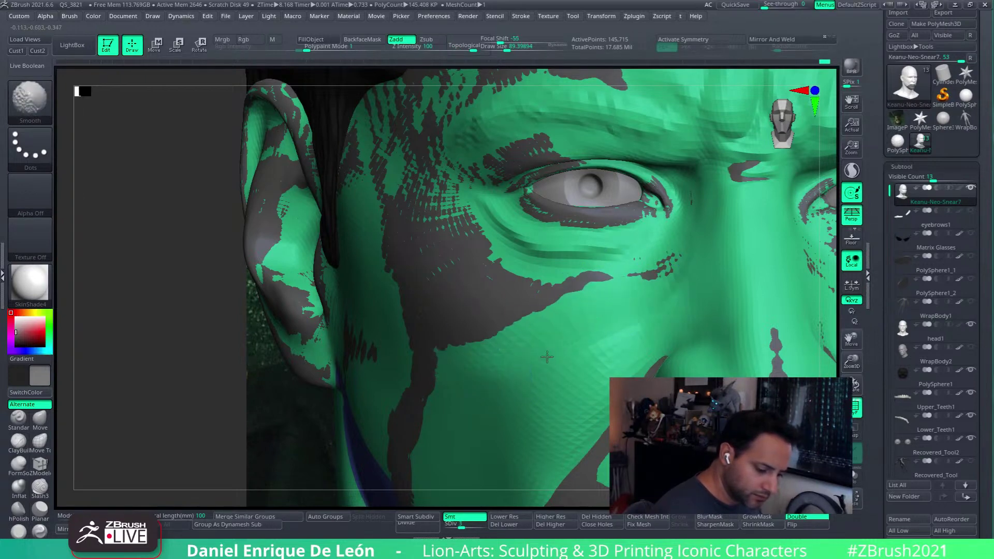
# - Extend the projection onto head1 down the character's right cheek towards the jaw, smoothing the skin beside it
pyautogui.moveTo(548, 328)
pyautogui.keyDown('shift'); pyautogui.mouseDown()
pyautogui.moveTo(621, 303)
pyautogui.moveTo(606, 320)
pyautogui.moveTo(613, 309)
pyautogui.moveTo(505, 362)
pyautogui.moveTo(585, 339)
pyautogui.moveTo(528, 358)
pyautogui.moveTo(574, 332)
pyautogui.mouseUp(); pyautogui.keyUp('shift')
pyautogui.moveTo(507, 369)
pyautogui.mouseDown()
pyautogui.moveTo(499, 399)
pyautogui.moveTo(595, 317)
pyautogui.moveTo(500, 374)
pyautogui.mouseUp()
pyautogui.moveTo(578, 320); pyautogui.dragTo(492, 370)
pyautogui.moveTo(497, 362)
pyautogui.mouseDown(button='right')
pyautogui.moveTo(623, 275)
pyautogui.moveTo(662, 271)
pyautogui.mouseUp(button='right')
pyautogui.moveTo(574, 300)
pyautogui.mouseDown()
pyautogui.moveTo(495, 340)
pyautogui.moveTo(490, 358)
pyautogui.moveTo(497, 331)
pyautogui.moveTo(555, 333)
pyautogui.moveTo(429, 372)
pyautogui.moveTo(586, 287)
pyautogui.moveTo(449, 389)
pyautogui.mouseUp()
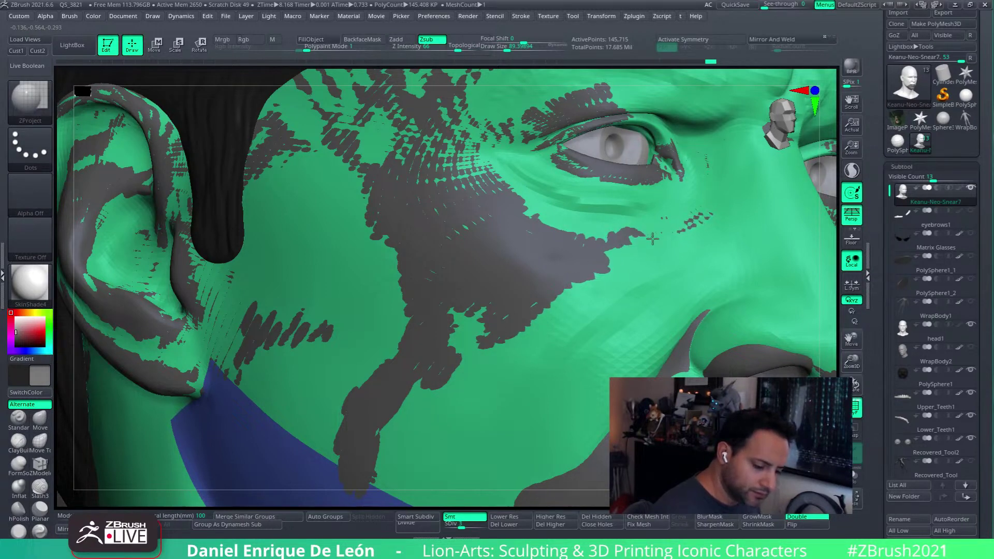
pyautogui.moveTo(415, 424)
pyautogui.mouseDown()
pyautogui.moveTo(430, 446)
pyautogui.moveTo(491, 350)
pyautogui.moveTo(435, 440)
pyautogui.moveTo(440, 418)
pyautogui.mouseUp()
pyautogui.keyDown('ctrl'); pyautogui.moveTo(440, 417); pyautogui.dragTo(455, 331, button='right'); pyautogui.keyUp('ctrl')
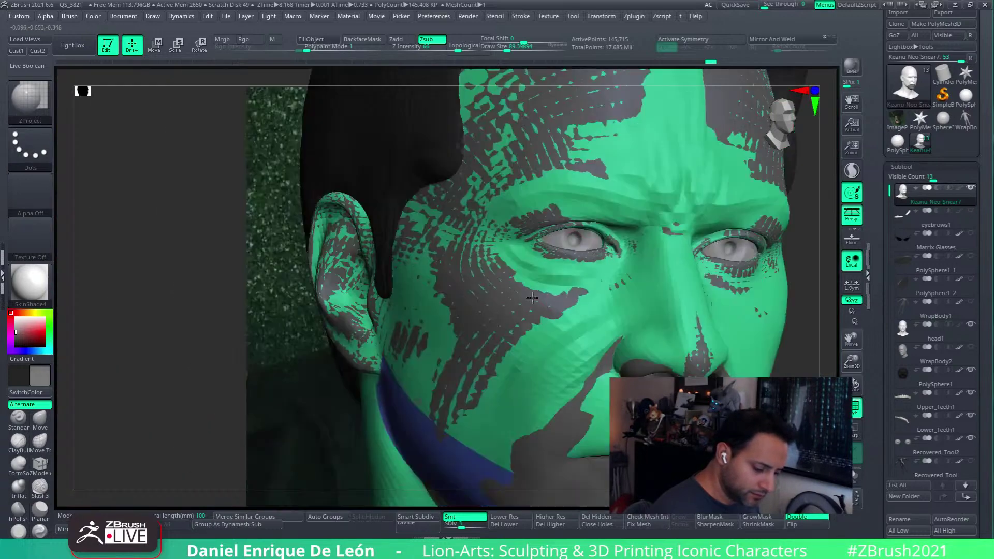
# - Project the middle of the character's left cheek onto head1 and smooth the projected patch's edge facing the nose
pyautogui.moveTo(689, 315); pyautogui.dragTo(615, 295, button='right')
pyautogui.moveTo(761, 284)
pyautogui.keyDown('alt'); pyautogui.mouseDown(button='right')
pyautogui.moveTo(705, 279)
pyautogui.moveTo(735, 321)
pyautogui.moveTo(722, 333)
pyautogui.moveTo(649, 323)
pyautogui.mouseUp(button='right'); pyautogui.keyUp('alt')
pyautogui.moveTo(647, 321)
pyautogui.mouseDown()
pyautogui.moveTo(628, 347)
pyautogui.moveTo(659, 373)
pyautogui.mouseUp()
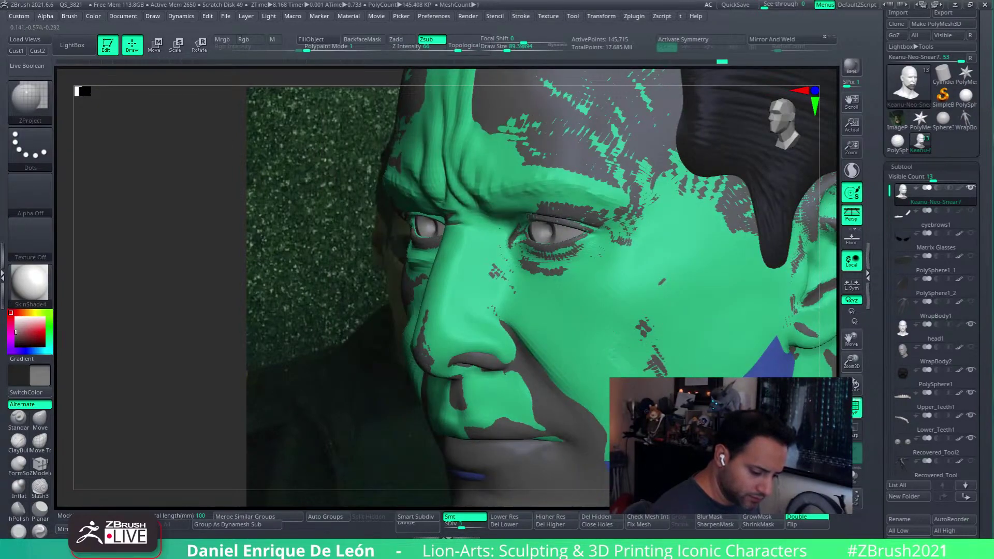
pyautogui.moveTo(696, 352)
pyautogui.mouseDown(button='right')
pyautogui.moveTo(741, 218)
pyautogui.moveTo(724, 290)
pyautogui.moveTo(688, 355)
pyautogui.moveTo(700, 305)
pyautogui.mouseUp(button='right')
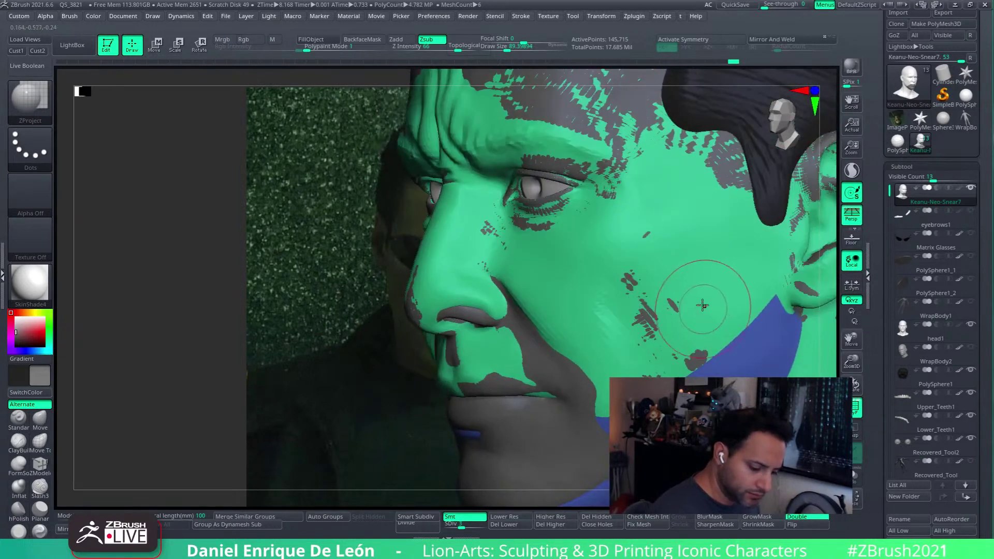
pyautogui.moveTo(701, 306)
pyautogui.mouseDown()
pyautogui.moveTo(706, 340)
pyautogui.moveTo(699, 290)
pyautogui.moveTo(668, 269)
pyautogui.moveTo(631, 290)
pyautogui.moveTo(670, 287)
pyautogui.mouseUp()
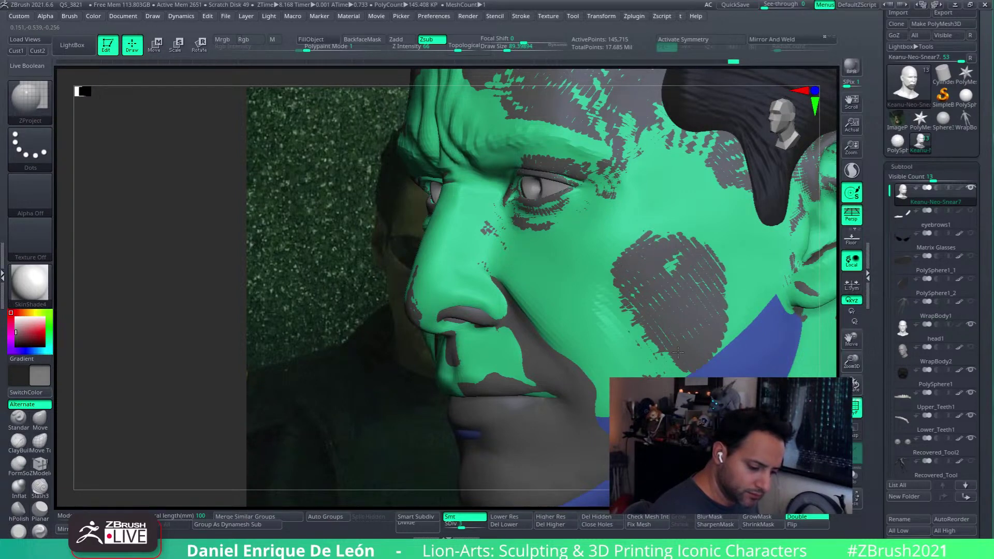
pyautogui.press('shift')
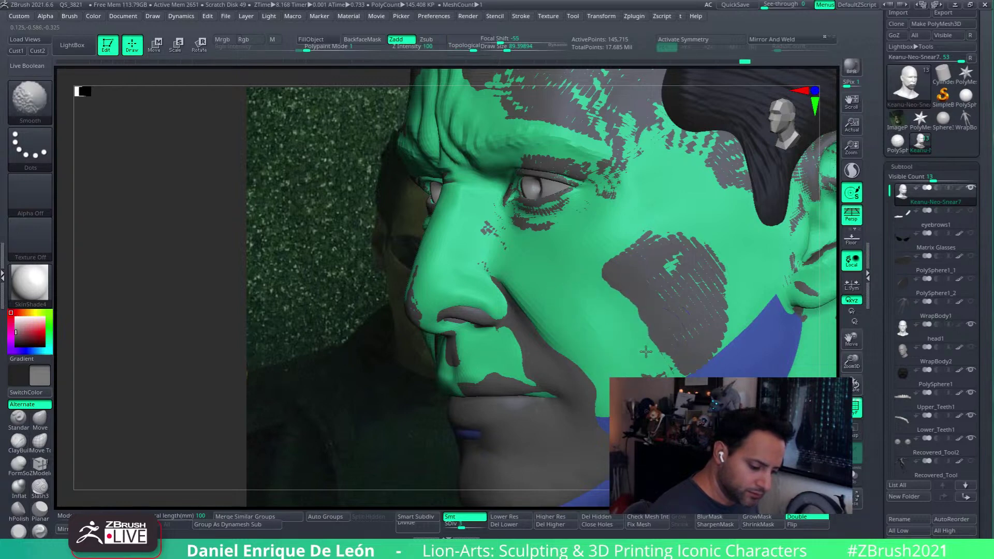
pyautogui.moveTo(688, 333); pyautogui.dragTo(641, 291, button='right')
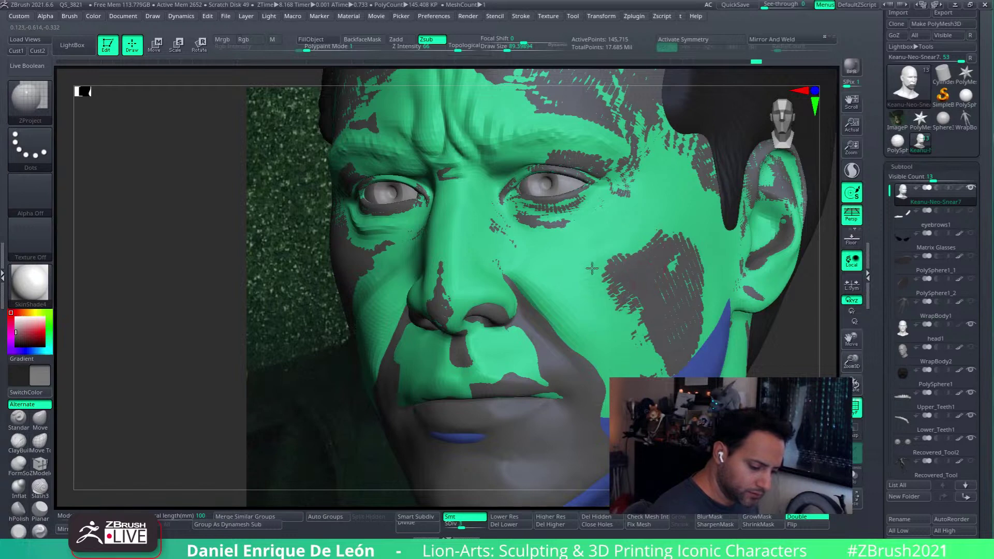
# - Project the head mesh's left cheek onto the underlying sculpt with the ZProject brush
pyautogui.moveTo(623, 280)
pyautogui.mouseDown()
pyautogui.moveTo(585, 251)
pyautogui.moveTo(648, 349)
pyautogui.mouseUp()
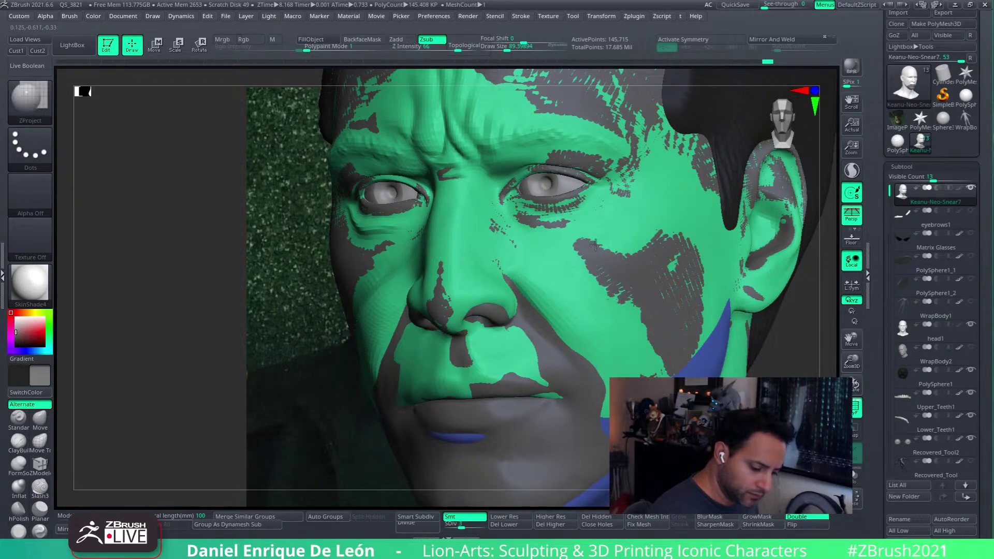
pyautogui.moveTo(595, 244); pyautogui.dragTo(646, 319, button='right')
pyautogui.moveTo(606, 320)
pyautogui.keyDown('shift'); pyautogui.mouseDown()
pyautogui.moveTo(572, 288)
pyautogui.moveTo(565, 310)
pyautogui.moveTo(621, 318)
pyautogui.mouseUp(); pyautogui.keyUp('shift')
# - Project and smooth the head mesh's right cheek between the eye, ear and jaw to match the underlying sculpt
pyautogui.moveTo(621, 319)
pyautogui.mouseDown(button='right')
pyautogui.moveTo(572, 294)
pyautogui.moveTo(578, 260)
pyautogui.mouseUp(button='right')
pyautogui.keyDown('shift'); pyautogui.moveTo(578, 260); pyautogui.dragTo(500, 338); pyautogui.keyUp('shift')
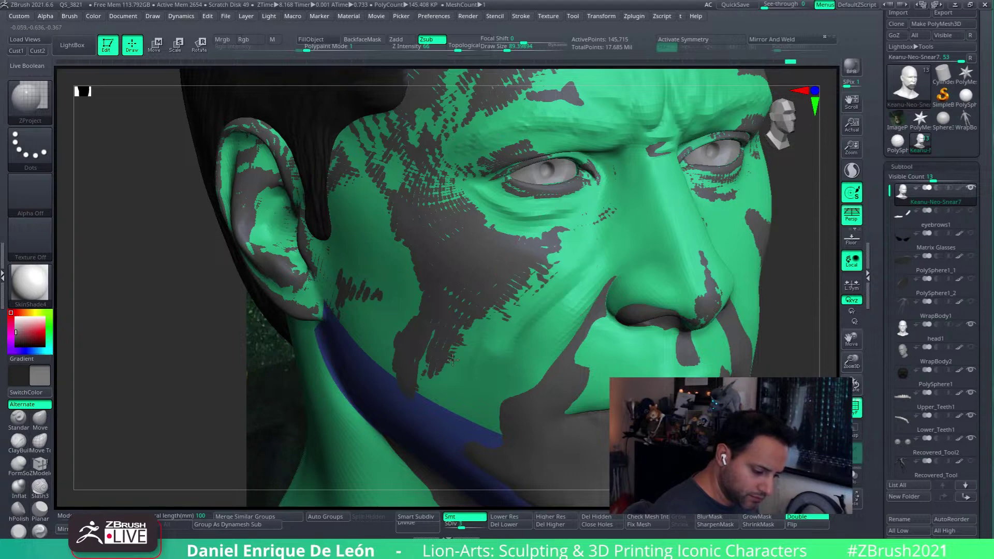
pyautogui.press('shift')
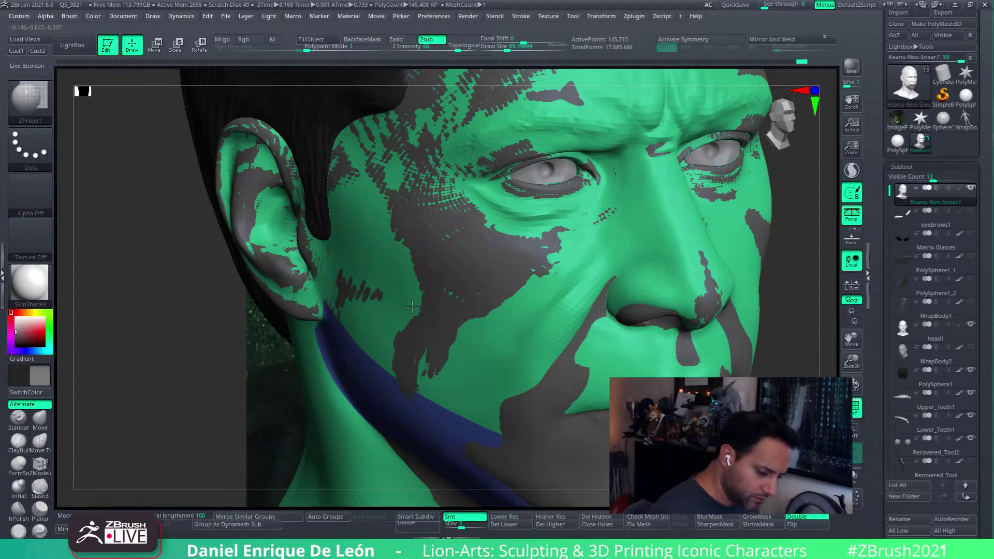
pyautogui.moveTo(385, 242)
pyautogui.mouseDown()
pyautogui.moveTo(400, 288)
pyautogui.moveTo(365, 218)
pyautogui.moveTo(406, 310)
pyautogui.mouseUp()
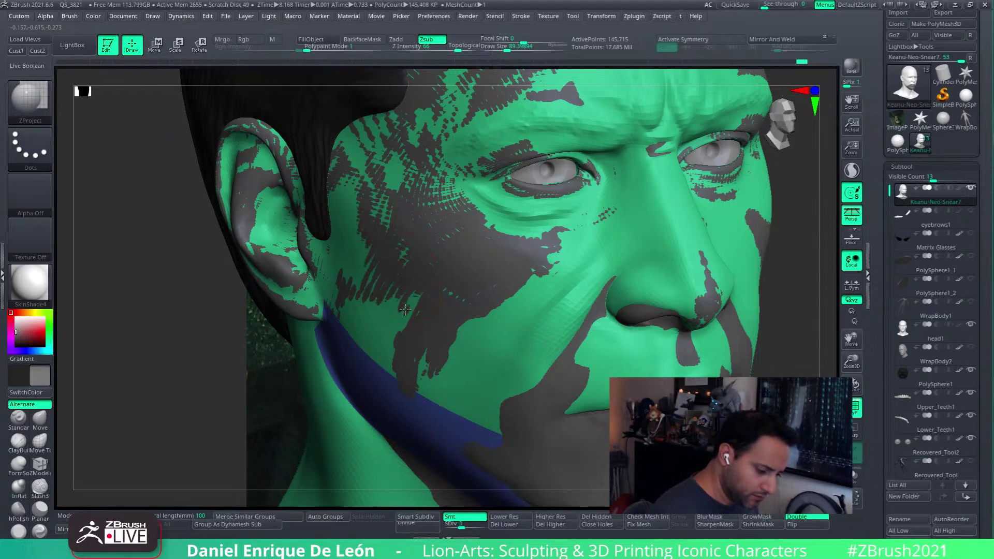
pyautogui.moveTo(395, 294); pyautogui.dragTo(353, 324, button='right')
pyautogui.moveTo(433, 296)
pyautogui.mouseDown(button='right')
pyautogui.moveTo(605, 269)
pyautogui.moveTo(621, 311)
pyautogui.moveTo(647, 334)
pyautogui.mouseUp(button='right')
# - Isolate the Keanu-Neo-Snear7 subtool with all its parts visible and smooth the right cheek beside the nose and mouth
pyautogui.hotkey('ctrl', 'z')
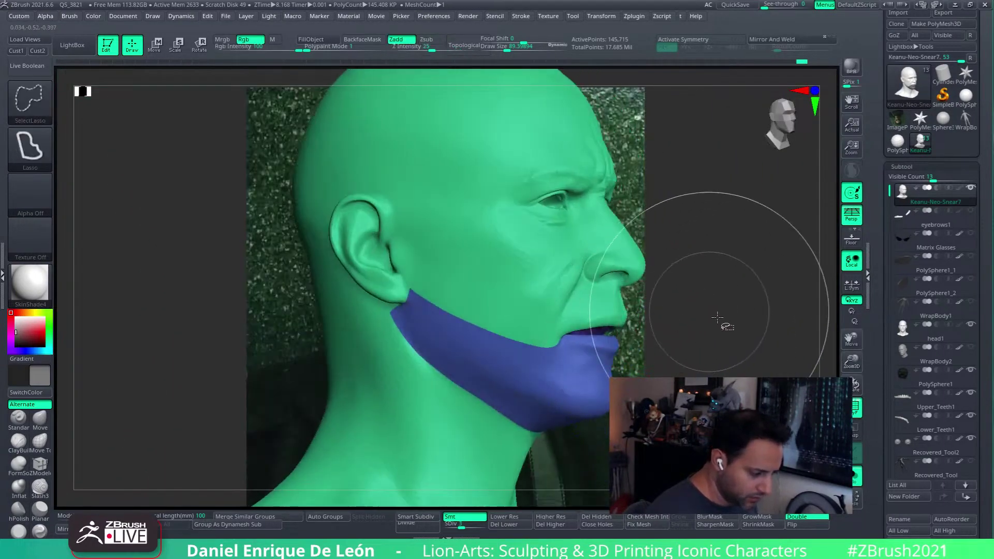
pyautogui.moveTo(723, 316)
pyautogui.keyDown('ctrl'); pyautogui.keyDown('shift'); pyautogui.mouseDown()
pyautogui.moveTo(432, 344)
pyautogui.moveTo(647, 404)
pyautogui.mouseUp(); pyautogui.keyUp('shift'); pyautogui.keyUp('ctrl')
pyautogui.moveTo(613, 369); pyautogui.dragTo(698, 315, button='right')
pyautogui.keyDown('ctrl'); pyautogui.keyDown('shift'); pyautogui.click(696, 317); pyautogui.keyUp('shift'); pyautogui.keyUp('ctrl')
pyautogui.moveTo(659, 341)
pyautogui.mouseDown(button='right')
pyautogui.moveTo(592, 259)
pyautogui.moveTo(587, 344)
pyautogui.moveTo(584, 331)
pyautogui.mouseUp(button='right')
pyautogui.moveTo(506, 269)
pyautogui.keyDown('ctrl'); pyautogui.mouseDown(button='right')
pyautogui.moveTo(510, 308)
pyautogui.moveTo(541, 353)
pyautogui.mouseUp(button='right'); pyautogui.keyUp('ctrl')
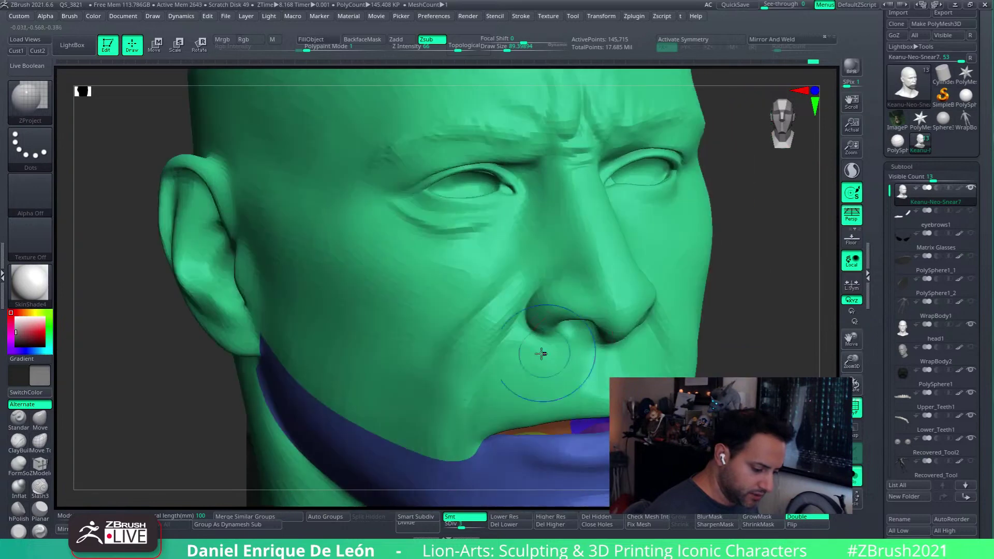
pyautogui.keyDown('shift'); pyautogui.moveTo(510, 289); pyautogui.dragTo(442, 360); pyautogui.keyUp('shift')
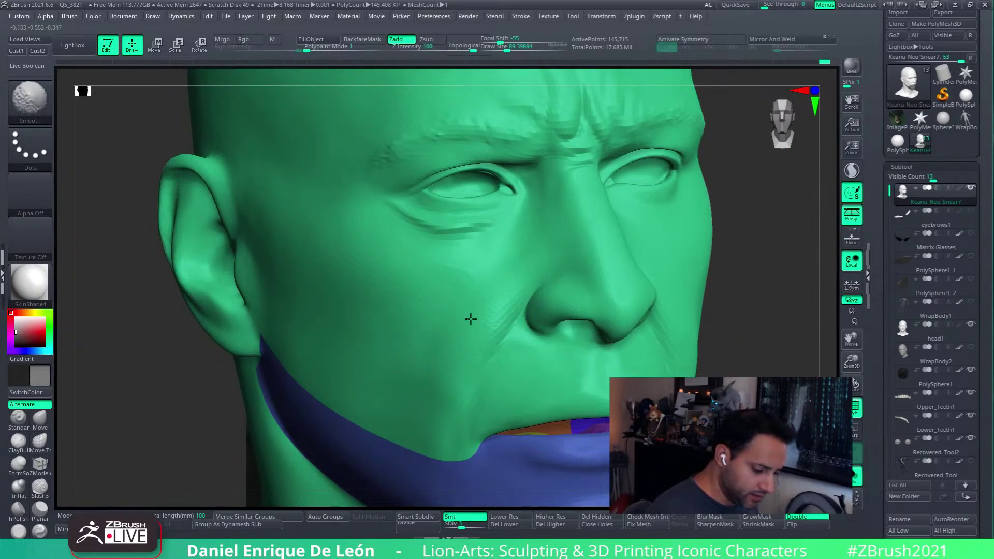
# - Reshape the right cheek beside the mouth corner with the Move brush and smooth the adjusted surface
pyautogui.moveTo(666, 310)
pyautogui.mouseDown(button='right')
pyautogui.moveTo(722, 322)
pyautogui.moveTo(518, 321)
pyautogui.mouseUp(button='right')
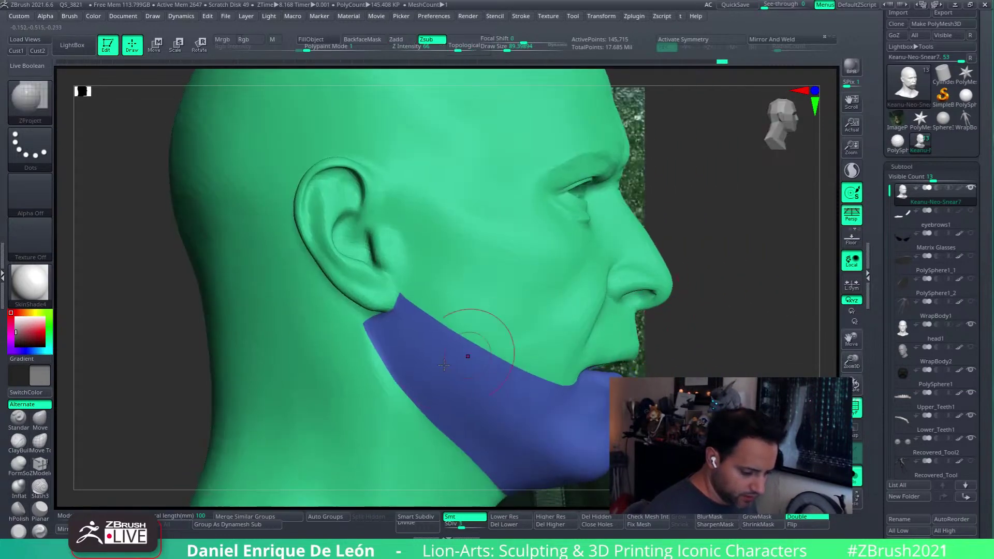
pyautogui.click(42, 420)
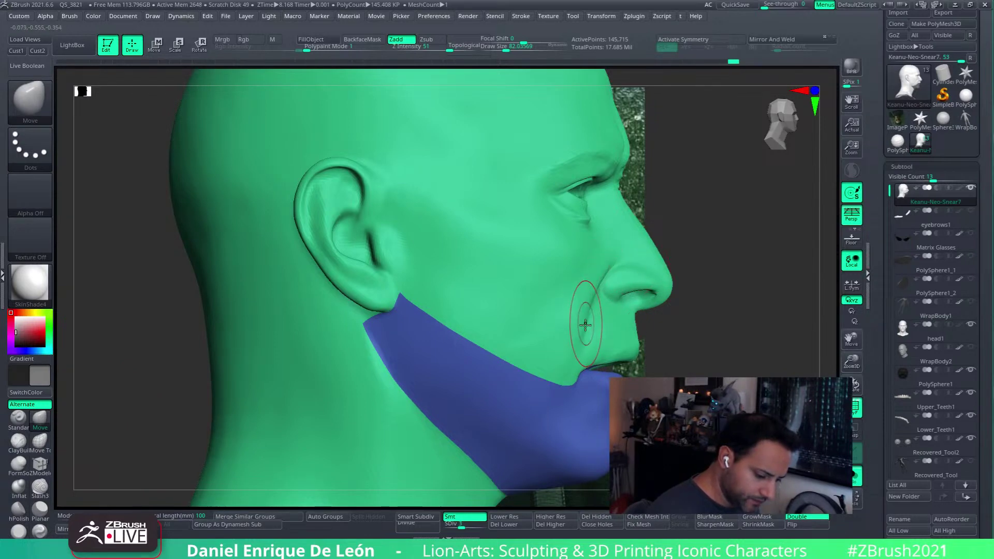
pyautogui.moveTo(575, 342)
pyautogui.mouseDown(button='right')
pyautogui.moveTo(581, 288)
pyautogui.moveTo(761, 284)
pyautogui.moveTo(433, 313)
pyautogui.moveTo(394, 331)
pyautogui.moveTo(428, 326)
pyautogui.mouseUp(button='right')
pyautogui.press('shift')
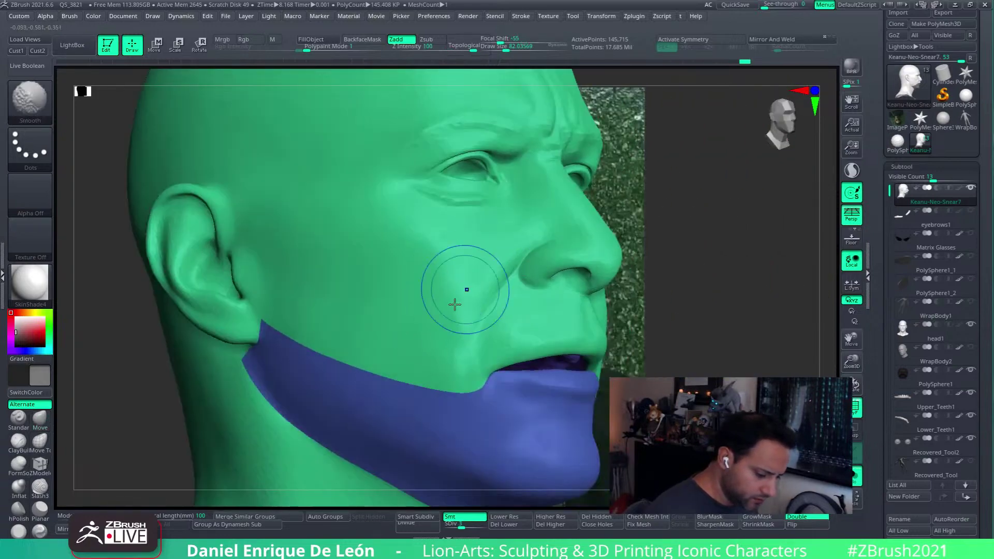
# - Show the other subtools and shift the Keanu-Neo-Snear7 cheek surface along the right nasolabial fold to match the head1 subtool
pyautogui.hotkey('ctrl', 'shift', 's')
pyautogui.moveTo(528, 234)
pyautogui.mouseDown(button='right')
pyautogui.moveTo(597, 284)
pyautogui.moveTo(552, 279)
pyautogui.mouseUp(button='right')
pyautogui.moveTo(516, 271); pyautogui.dragTo(528, 270)
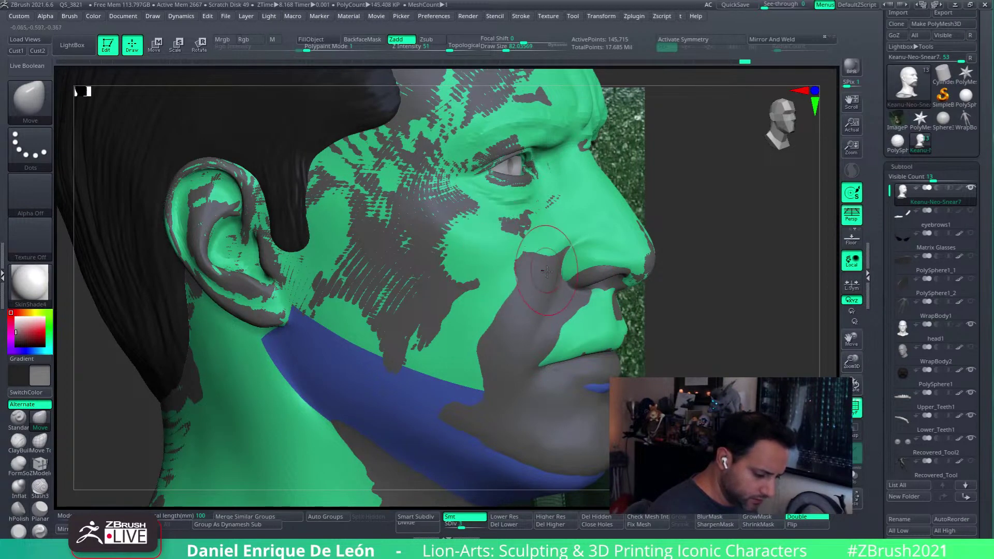
pyautogui.moveTo(510, 275)
pyautogui.mouseDown(button='right')
pyautogui.moveTo(546, 280)
pyautogui.moveTo(533, 270)
pyautogui.moveTo(563, 270)
pyautogui.mouseUp(button='right')
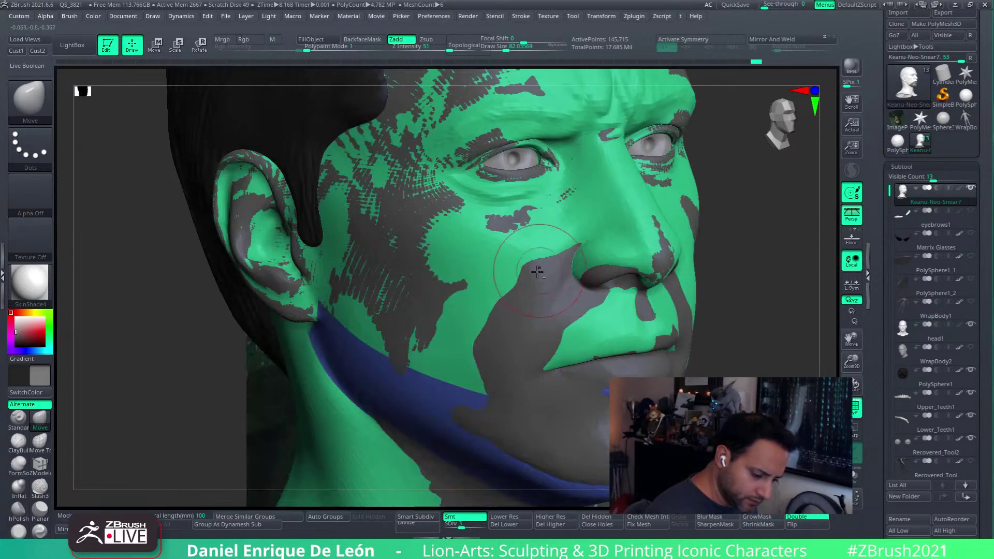
pyautogui.keyDown('alt'); pyautogui.click(560, 273); pyautogui.keyUp('alt')
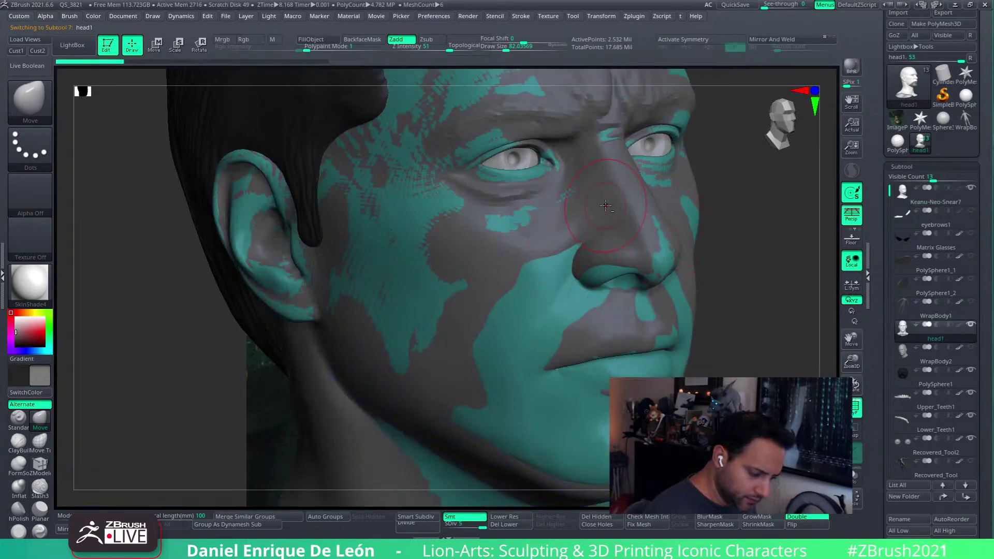
pyautogui.keyDown('alt'); pyautogui.click(605, 207); pyautogui.keyUp('alt')
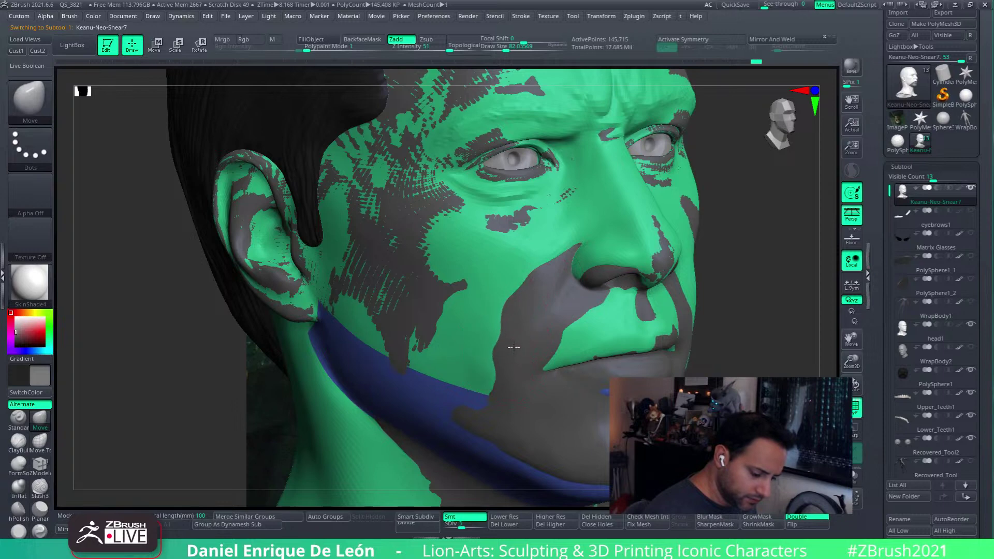
pyautogui.press('shift')
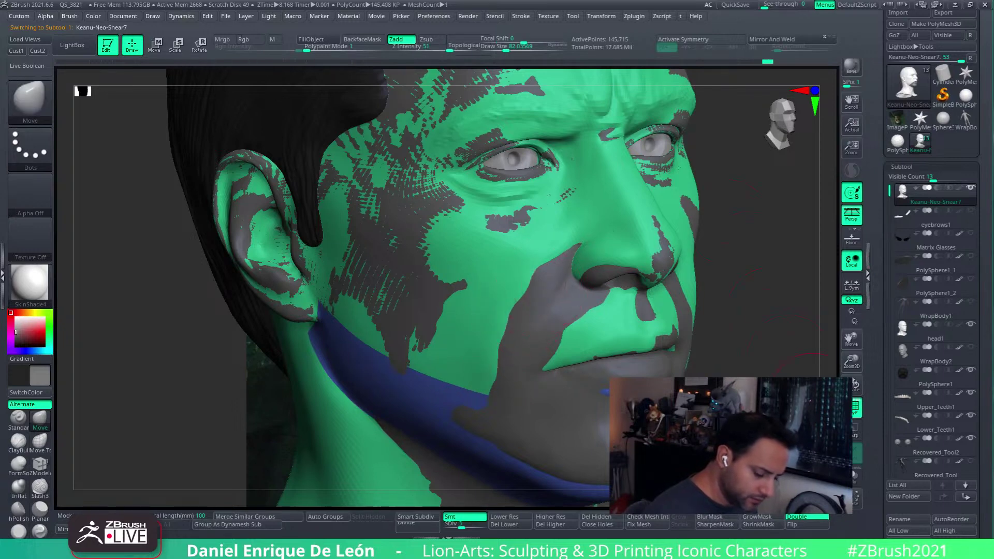
# - Isolate the head mesh, smooth and reshape the right nasolabial fold, and display the other subtools again
pyautogui.click(855, 475)
pyautogui.keyDown('shift'); pyautogui.moveTo(717, 337); pyautogui.dragTo(673, 320); pyautogui.keyUp('shift')
pyautogui.press('shift')
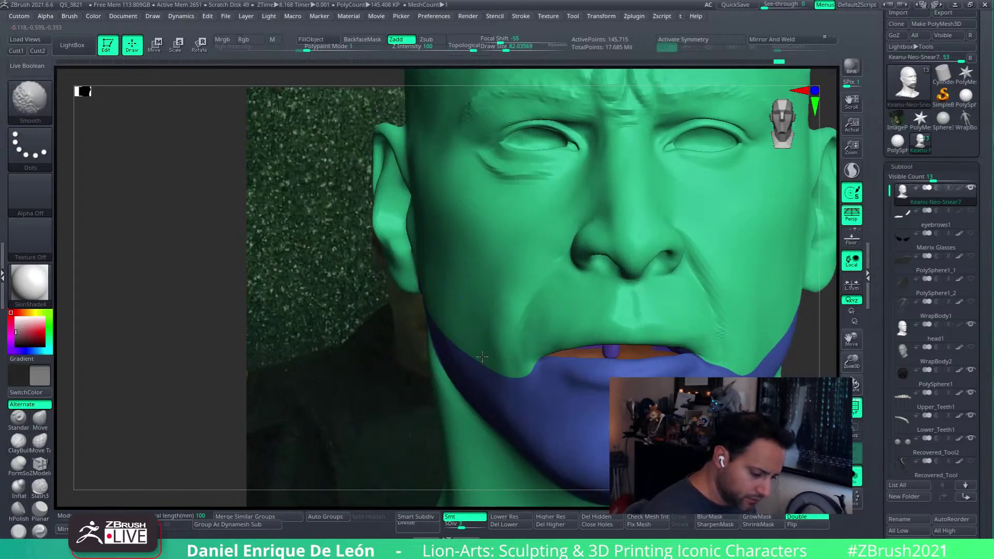
pyautogui.moveTo(750, 277)
pyautogui.mouseDown(button='right')
pyautogui.moveTo(666, 200)
pyautogui.moveTo(676, 288)
pyautogui.moveTo(694, 300)
pyautogui.moveTo(659, 328)
pyautogui.moveTo(640, 284)
pyautogui.mouseUp(button='right')
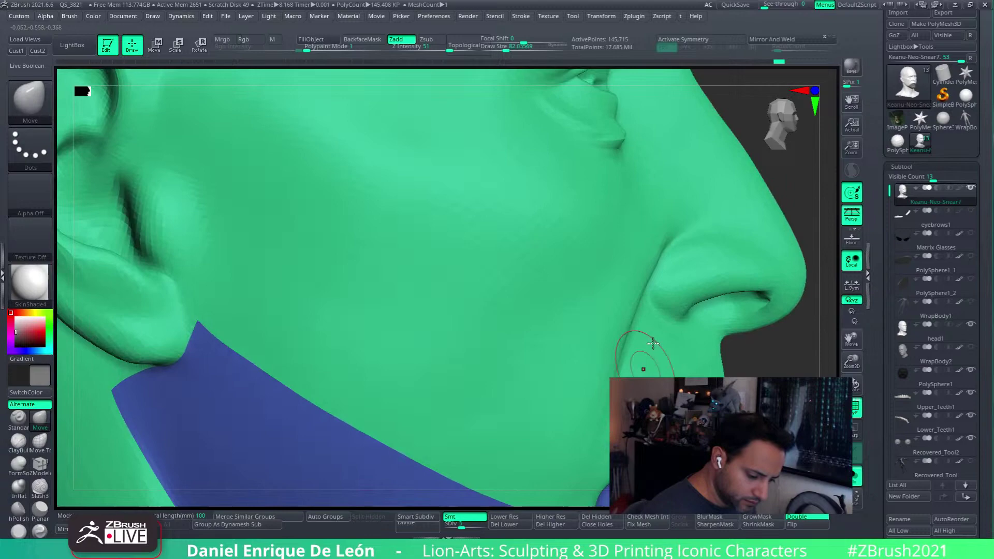
pyautogui.keyDown('ctrl'); pyautogui.moveTo(657, 220); pyautogui.dragTo(651, 262, button='right'); pyautogui.keyUp('ctrl')
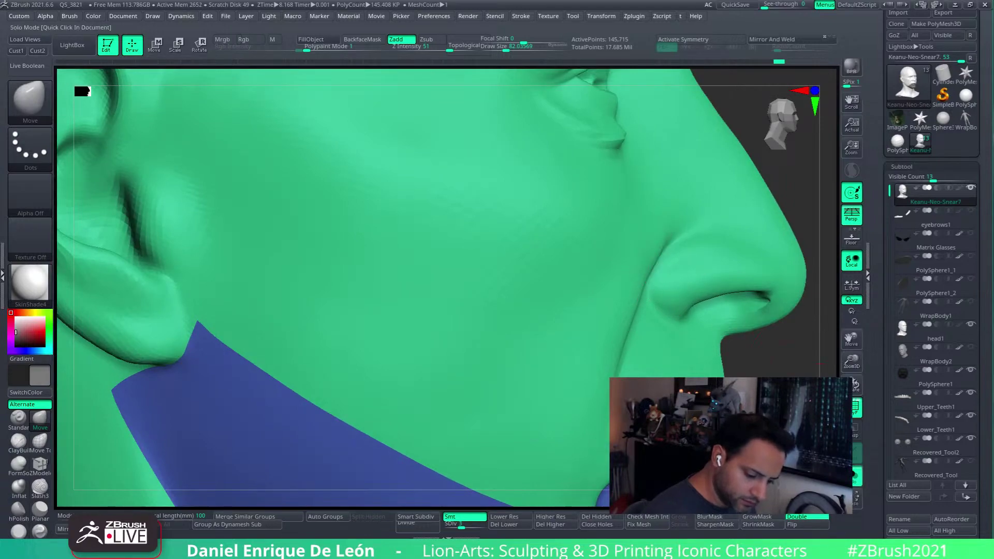
pyautogui.click(854, 475)
pyautogui.keyDown('ctrl'); pyautogui.moveTo(660, 272); pyautogui.dragTo(657, 228, button='right'); pyautogui.keyUp('ctrl')
pyautogui.keyDown('alt'); pyautogui.moveTo(651, 299); pyautogui.dragTo(623, 281, button='right'); pyautogui.keyUp('alt')
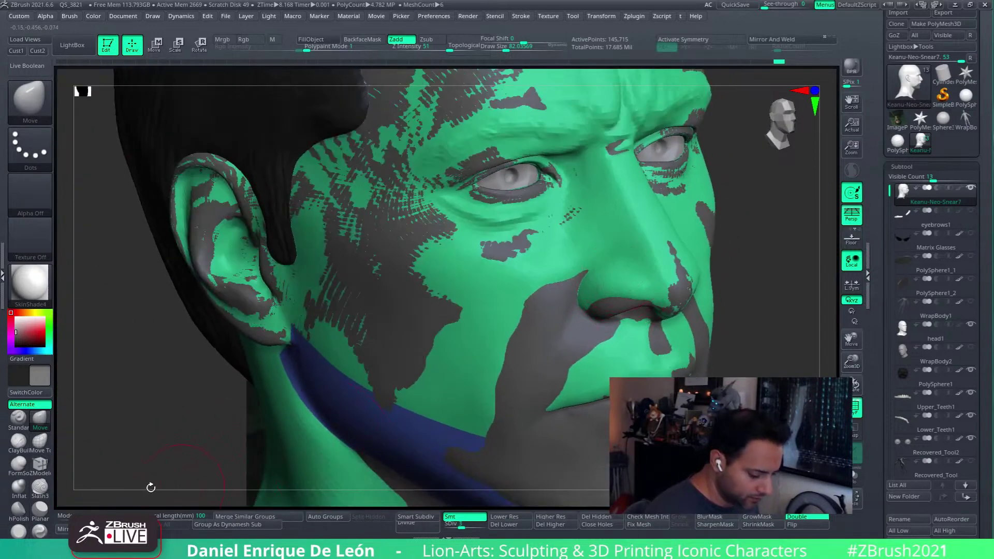
# - Project the right cheek, from the jaw up to the cheekbone, onto the underlying sculpt with the ZProject brush
pyautogui.click(44, 103)
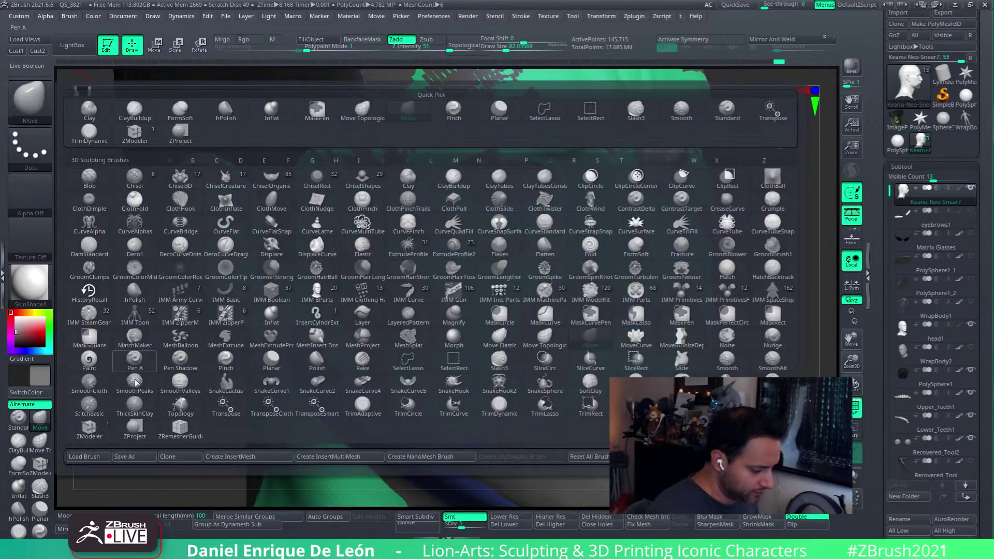
pyautogui.click(134, 429)
pyautogui.moveTo(538, 290)
pyautogui.mouseDown(button='right')
pyautogui.moveTo(589, 237)
pyautogui.moveTo(562, 259)
pyautogui.mouseUp(button='right')
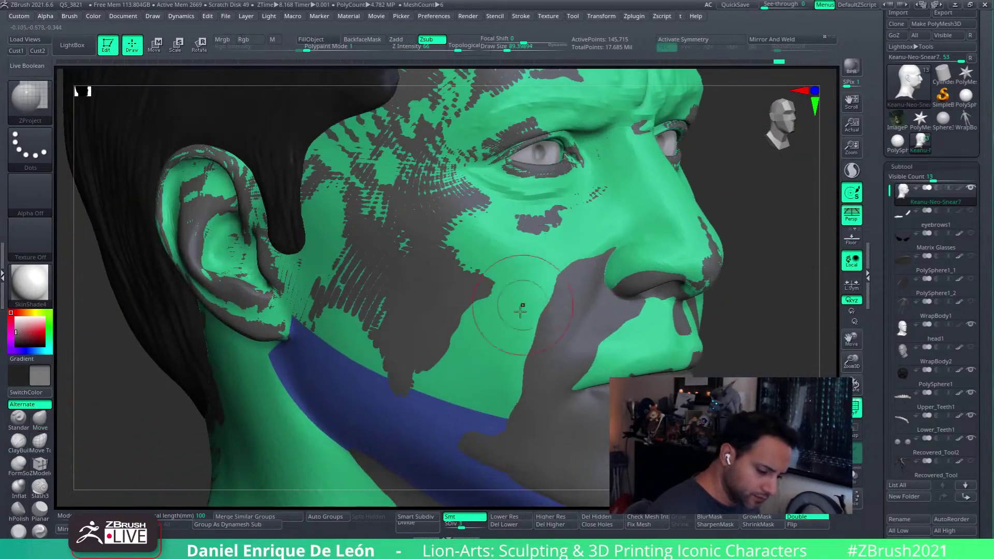
pyautogui.moveTo(466, 346)
pyautogui.mouseDown()
pyautogui.moveTo(481, 362)
pyautogui.moveTo(509, 243)
pyautogui.moveTo(546, 270)
pyautogui.moveTo(556, 243)
pyautogui.moveTo(518, 207)
pyautogui.mouseUp()
# - Project the skin folds and eye bag below the right eye onto the underlying sculpt
pyautogui.keyDown('ctrl'); pyautogui.moveTo(517, 207); pyautogui.dragTo(542, 227, button='right'); pyautogui.keyUp('ctrl')
pyautogui.keyDown('shift'); pyautogui.moveTo(541, 227); pyautogui.dragTo(530, 231); pyautogui.keyUp('shift')
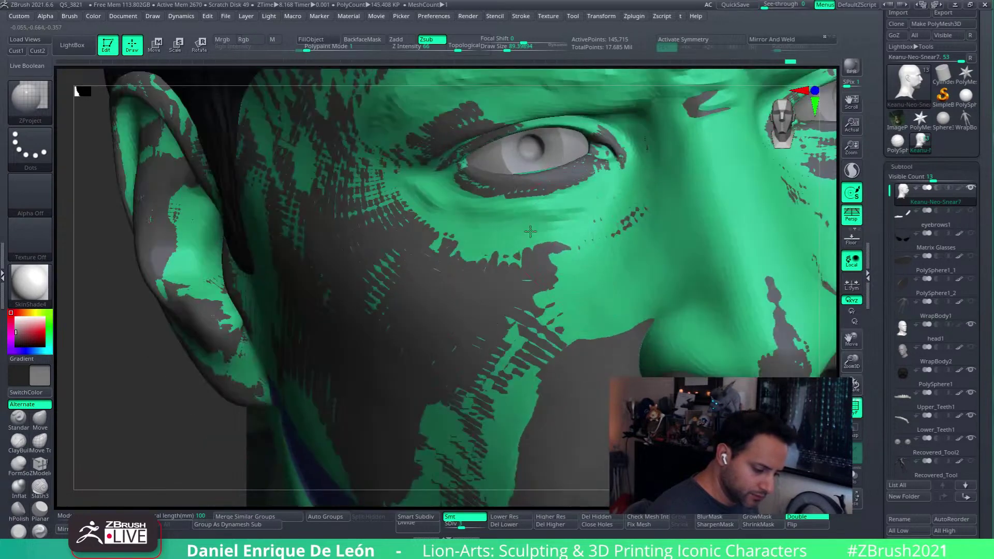
pyautogui.keyDown('shift'); pyautogui.moveTo(446, 214); pyautogui.dragTo(436, 204); pyautogui.keyUp('shift')
pyautogui.keyDown('shift'); pyautogui.moveTo(557, 220); pyautogui.dragTo(552, 218); pyautogui.keyUp('shift')
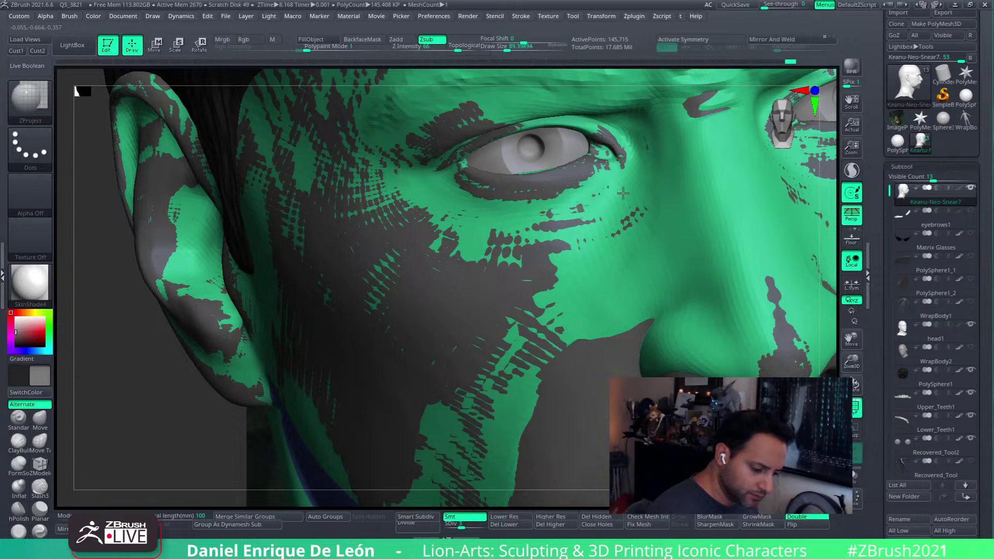
pyautogui.keyDown('shift'); pyautogui.moveTo(580, 247); pyautogui.dragTo(487, 225); pyautogui.keyUp('shift')
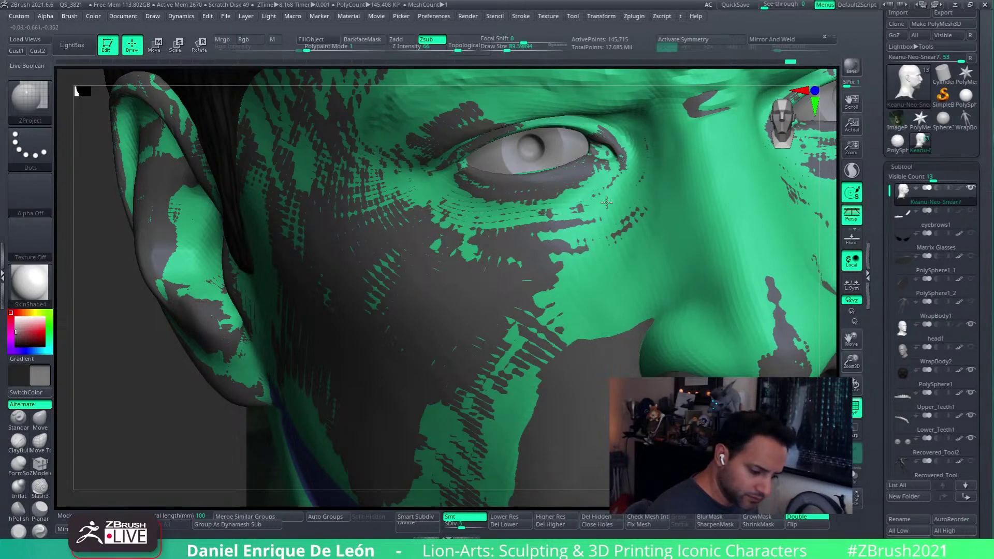
pyautogui.moveTo(610, 241)
pyautogui.mouseDown()
pyautogui.moveTo(600, 291)
pyautogui.moveTo(609, 293)
pyautogui.moveTo(619, 265)
pyautogui.mouseUp()
pyautogui.moveTo(618, 265)
pyautogui.mouseDown(button='right')
pyautogui.moveTo(567, 215)
pyautogui.moveTo(486, 217)
pyautogui.mouseUp(button='right')
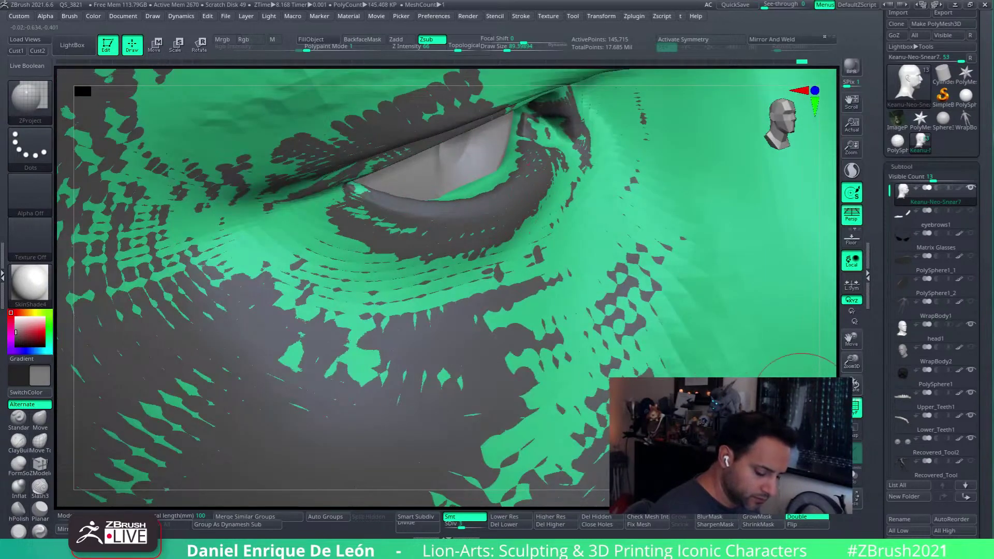
# - Isolate the head mesh, smooth the right lower eyelid, and show the other subtools again
pyautogui.click(852, 476)
pyautogui.moveTo(519, 255); pyautogui.dragTo(492, 230, button='right')
pyautogui.keyDown('shift'); pyautogui.moveTo(510, 175); pyautogui.dragTo(502, 164); pyautogui.keyUp('shift')
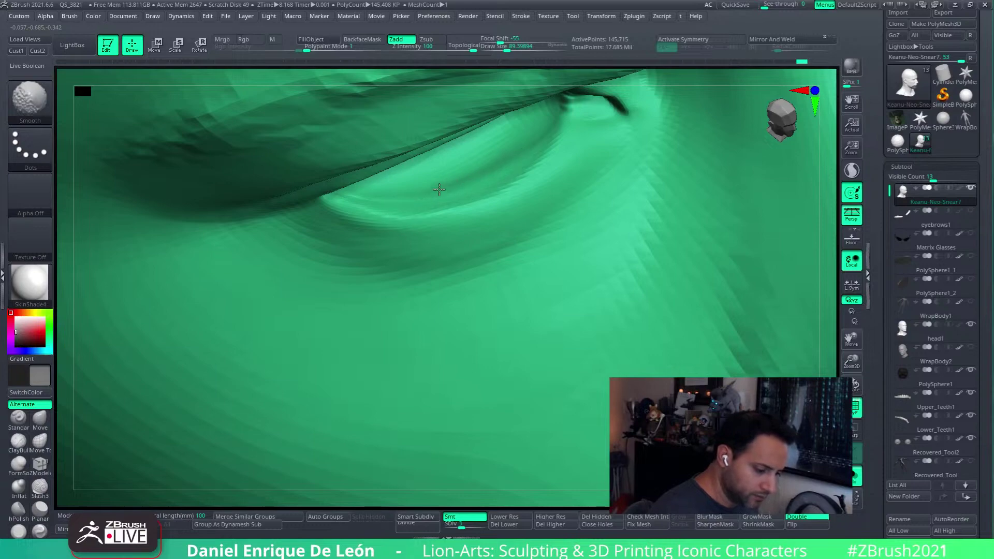
pyautogui.keyDown('shift'); pyautogui.moveTo(439, 189); pyautogui.dragTo(363, 190); pyautogui.keyUp('shift')
pyautogui.click(854, 475)
# - Adjust the right lower eyelid's rim and surface against the eyeball with the Move brush
pyautogui.moveTo(629, 263)
pyautogui.keyDown('alt'); pyautogui.mouseDown(button='right')
pyautogui.moveTo(612, 224)
pyautogui.moveTo(517, 186)
pyautogui.mouseUp(button='right'); pyautogui.keyUp('alt')
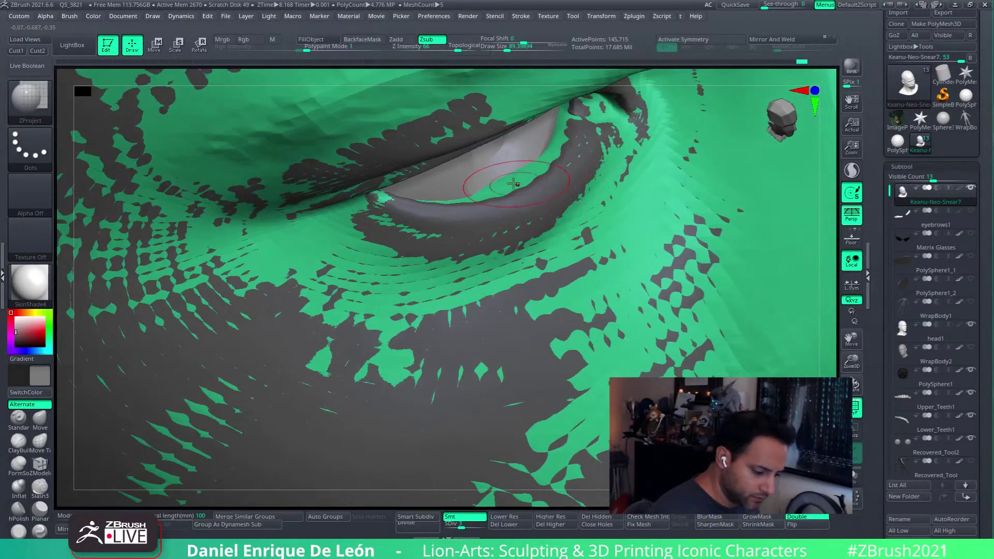
pyautogui.click(40, 418)
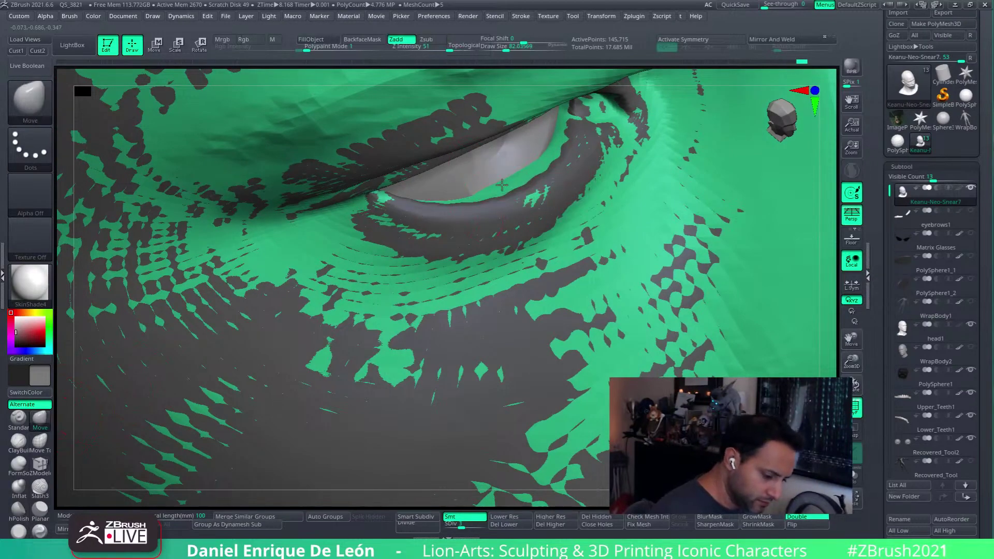
pyautogui.moveTo(514, 179); pyautogui.dragTo(589, 130)
pyautogui.moveTo(589, 130); pyautogui.dragTo(582, 148, button='right')
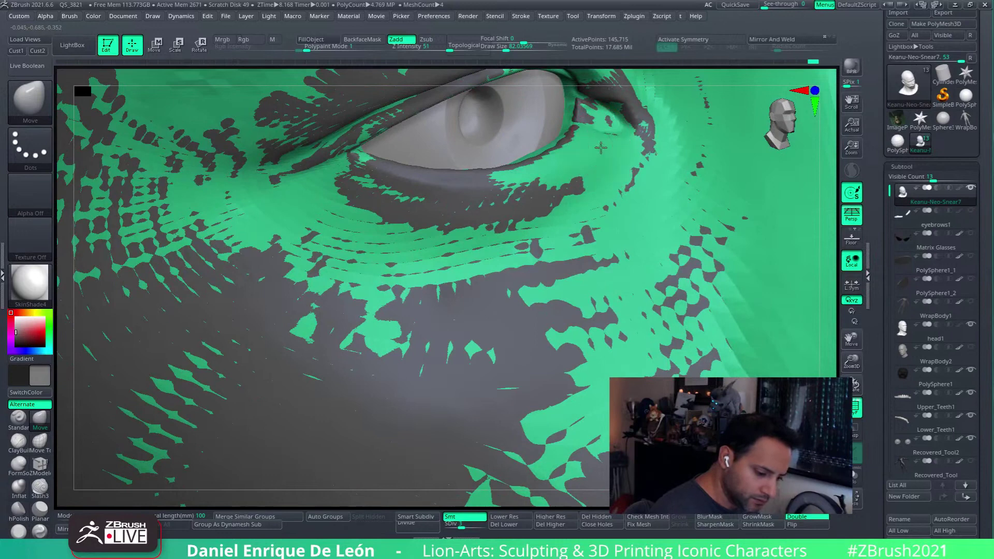
pyautogui.moveTo(567, 167); pyautogui.dragTo(569, 169)
pyautogui.moveTo(427, 190)
pyautogui.keyDown('alt'); pyautogui.mouseDown()
pyautogui.moveTo(525, 200)
pyautogui.moveTo(610, 155)
pyautogui.mouseUp(); pyautogui.keyUp('alt')
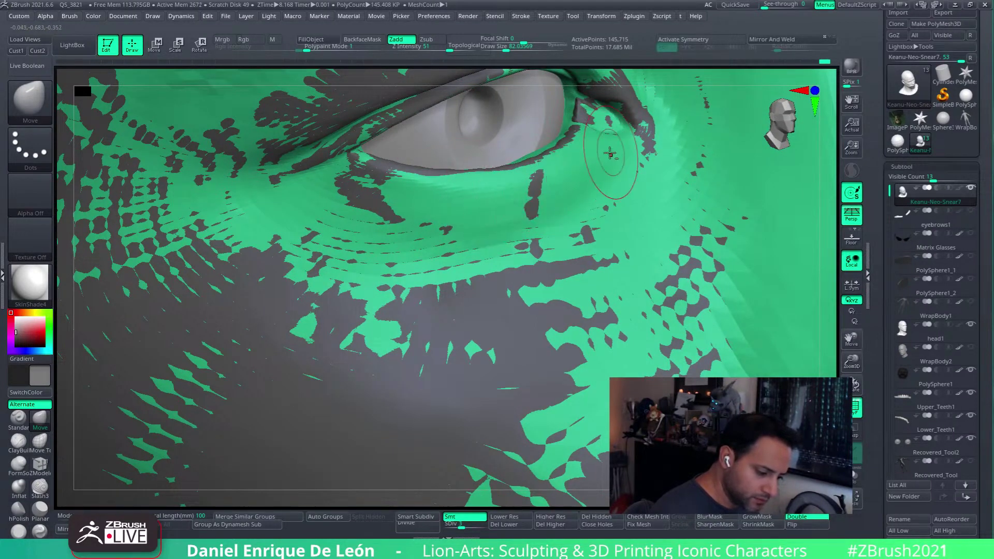
# - Project the right lower eyelid toward the inner eye corner onto the underlying sculpt with the ZProject brush
pyautogui.press('b')
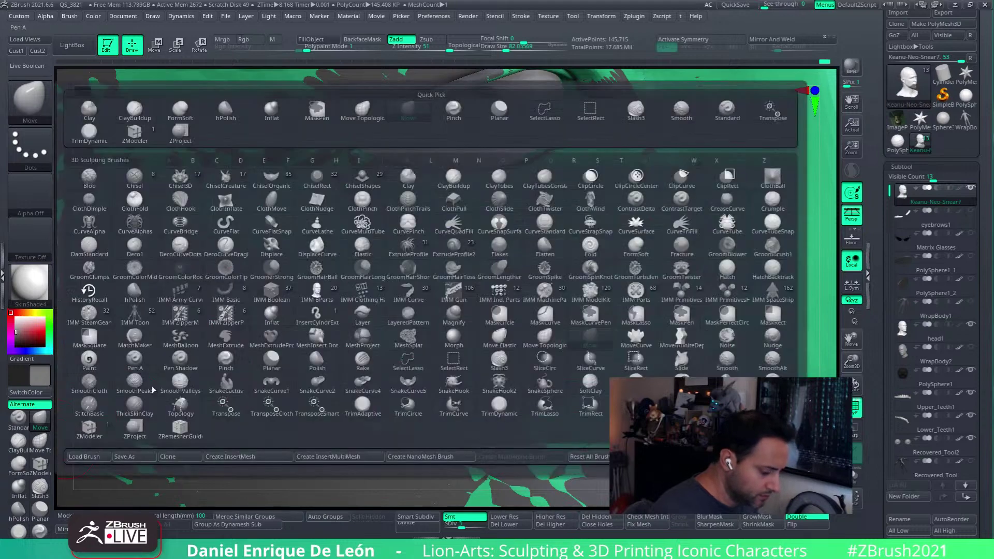
pyautogui.press('z')
pyautogui.press('p')
pyautogui.moveTo(492, 215); pyautogui.dragTo(527, 212)
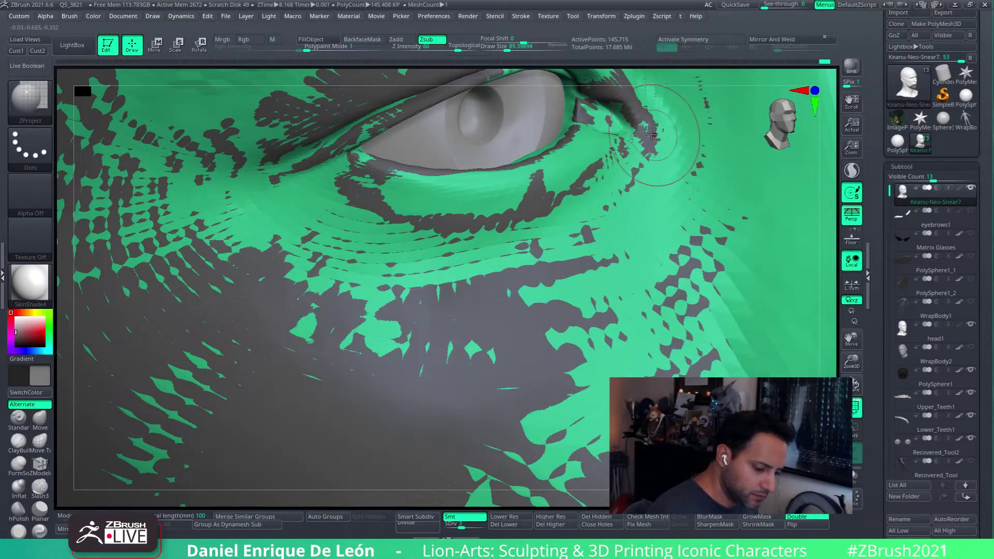
pyautogui.moveTo(651, 135); pyautogui.dragTo(648, 129)
# - Project the inner corner and upper eyelid rim of the right eye onto the underlying sculpt with the ZProject brush
pyautogui.moveTo(652, 139)
pyautogui.keyDown('alt'); pyautogui.mouseDown(button='right')
pyautogui.moveTo(602, 290)
pyautogui.moveTo(596, 269)
pyautogui.moveTo(616, 292)
pyautogui.mouseUp(button='right'); pyautogui.keyUp('alt')
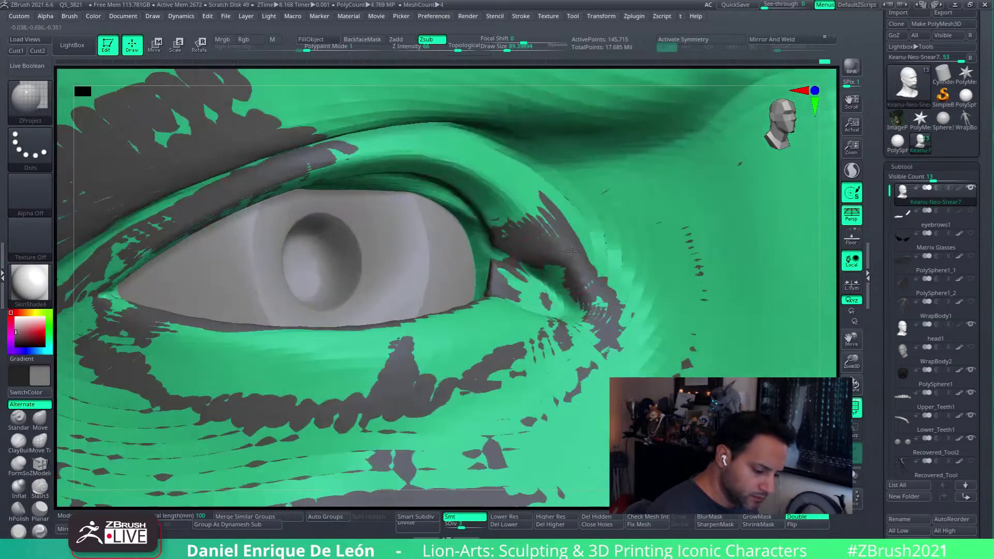
pyautogui.moveTo(584, 270); pyautogui.dragTo(579, 263)
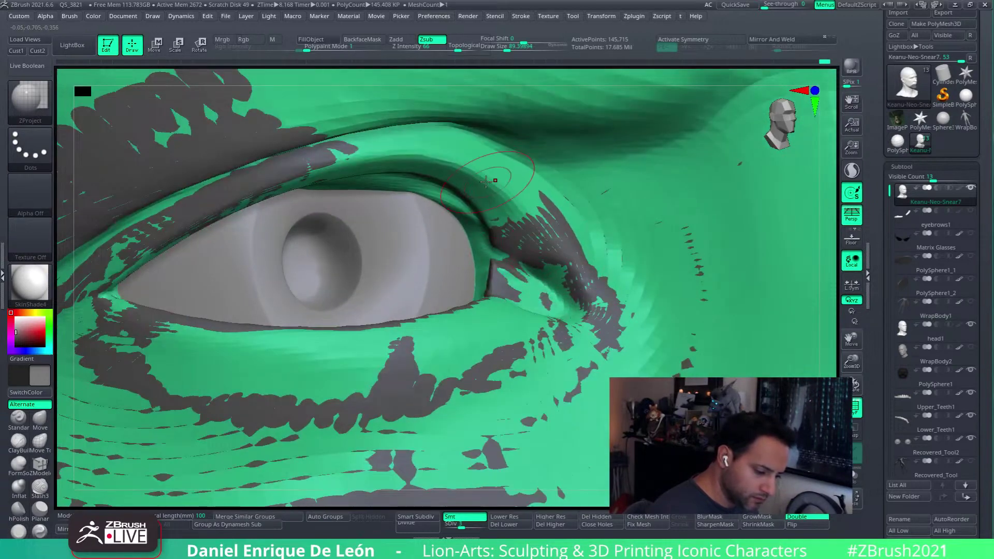
pyautogui.moveTo(533, 179); pyautogui.dragTo(502, 189)
pyautogui.moveTo(486, 185); pyautogui.dragTo(393, 135, button='right')
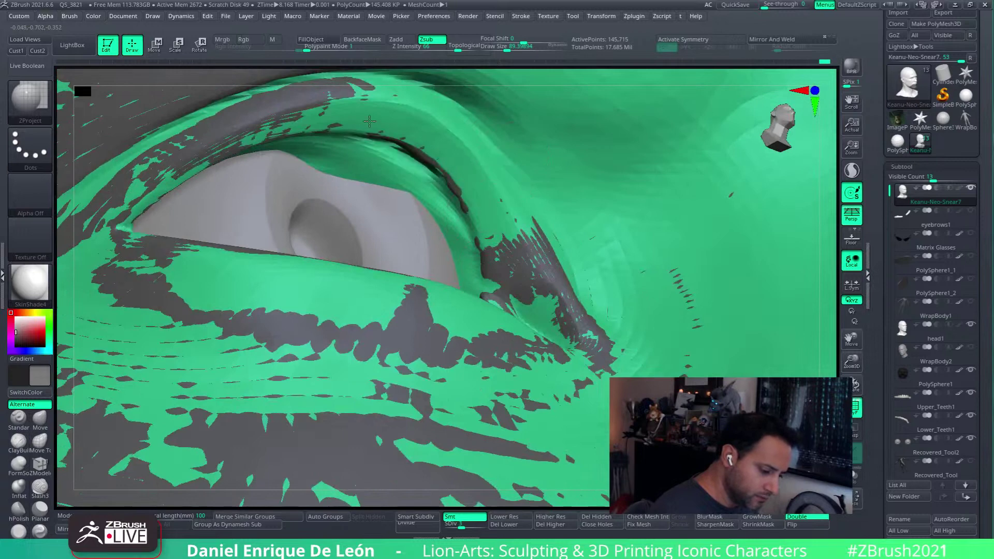
pyautogui.moveTo(437, 211)
pyautogui.mouseDown()
pyautogui.moveTo(315, 148)
pyautogui.moveTo(469, 244)
pyautogui.mouseUp()
pyautogui.moveTo(466, 182); pyautogui.dragTo(442, 124, button='right')
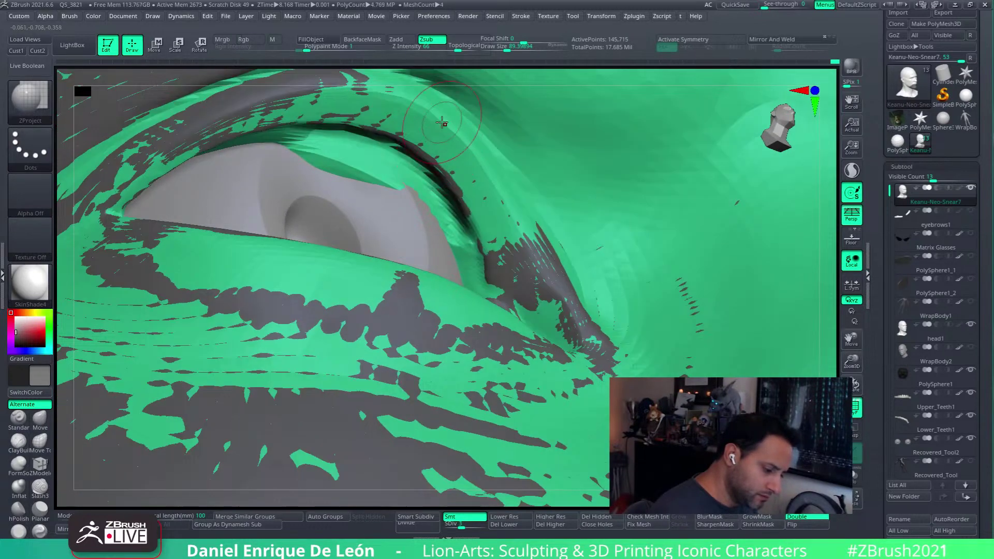
# - Hide the eyeballs and smooth the head mesh's surface inside the right eye opening and under the upper eyelid
pyautogui.click(970, 438)
pyautogui.moveTo(399, 216)
pyautogui.keyDown('shift'); pyautogui.mouseDown()
pyautogui.moveTo(312, 153)
pyautogui.moveTo(444, 232)
pyautogui.moveTo(311, 189)
pyautogui.moveTo(383, 158)
pyautogui.moveTo(458, 249)
pyautogui.mouseUp(); pyautogui.keyUp('shift')
pyautogui.moveTo(458, 253); pyautogui.dragTo(466, 290, button='right')
pyautogui.moveTo(463, 282)
pyautogui.mouseDown()
pyautogui.moveTo(400, 238)
pyautogui.moveTo(310, 201)
pyautogui.moveTo(277, 238)
pyautogui.moveTo(297, 241)
pyautogui.mouseUp()
pyautogui.moveTo(310, 228); pyautogui.dragTo(337, 195, button='right')
pyautogui.moveTo(337, 195)
pyautogui.keyDown('alt'); pyautogui.mouseDown()
pyautogui.moveTo(274, 202)
pyautogui.moveTo(321, 171)
pyautogui.moveTo(439, 257)
pyautogui.mouseUp(); pyautogui.keyUp('alt')
pyautogui.moveTo(439, 256); pyautogui.dragTo(418, 222, button='right')
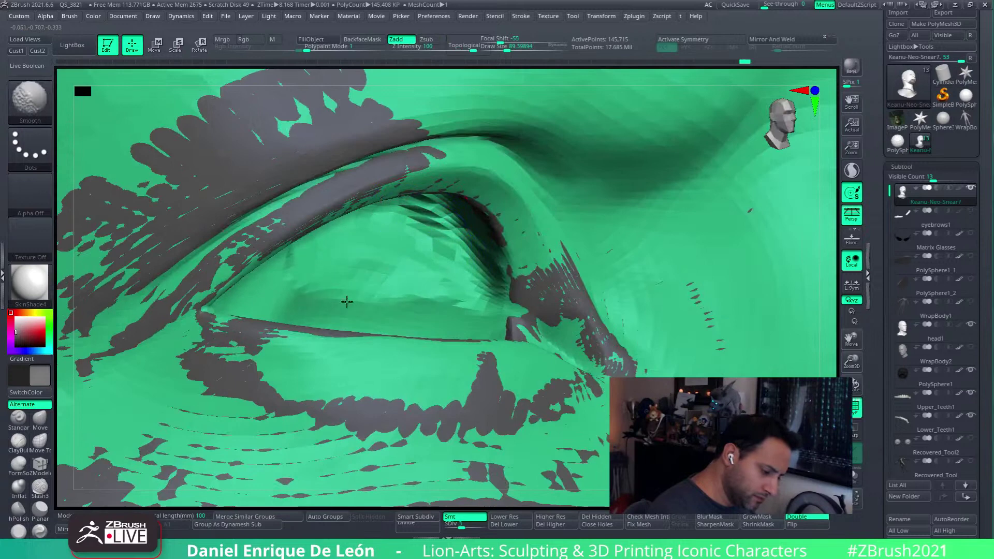
pyautogui.moveTo(381, 251)
pyautogui.mouseDown(button='right')
pyautogui.moveTo(350, 224)
pyautogui.moveTo(265, 232)
pyautogui.mouseUp(button='right')
pyautogui.moveTo(260, 234)
pyautogui.keyDown('shift'); pyautogui.mouseDown()
pyautogui.moveTo(328, 209)
pyautogui.moveTo(226, 264)
pyautogui.moveTo(293, 253)
pyautogui.mouseUp(); pyautogui.keyUp('shift')
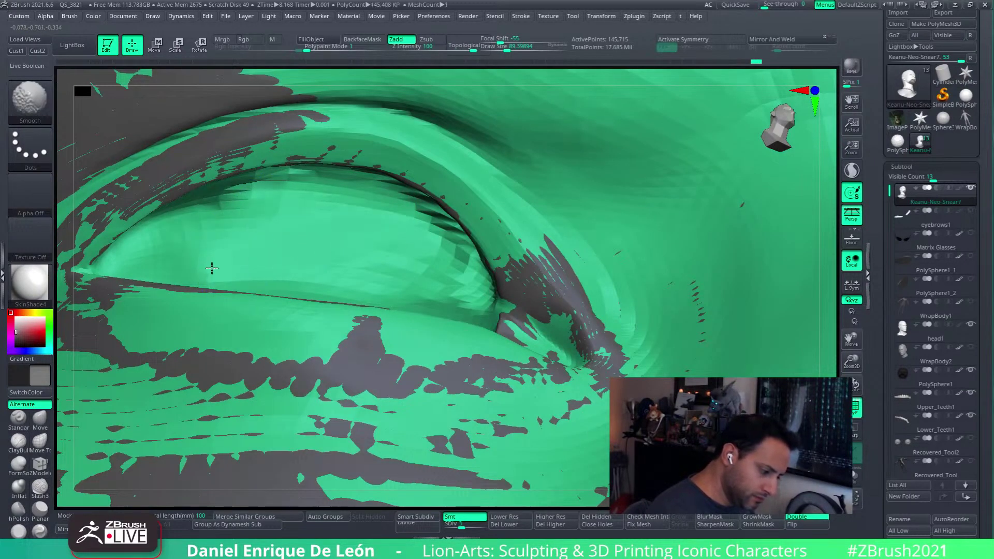
pyautogui.moveTo(215, 271)
pyautogui.keyDown('shift'); pyautogui.mouseDown()
pyautogui.moveTo(233, 230)
pyautogui.moveTo(321, 222)
pyautogui.moveTo(286, 183)
pyautogui.moveTo(445, 241)
pyautogui.moveTo(430, 301)
pyautogui.moveTo(432, 233)
pyautogui.mouseUp(); pyautogui.keyUp('shift')
pyautogui.moveTo(432, 233); pyautogui.dragTo(441, 264, button='right')
pyautogui.press('shift')
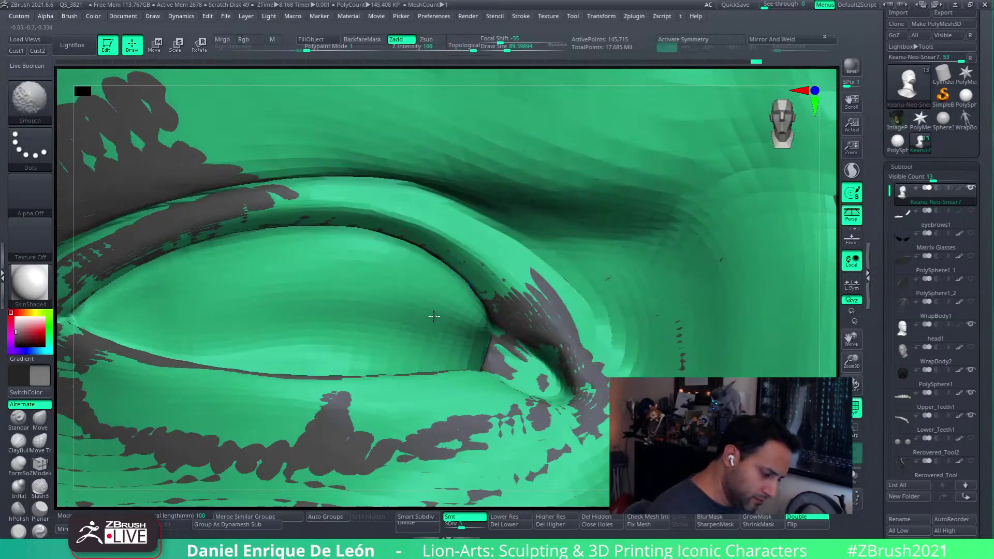
# - Return the head mesh to its finer subdivision level and project the right upper eyelid onto the underlying sculpt
pyautogui.moveTo(355, 319)
pyautogui.mouseDown(button='right')
pyautogui.moveTo(403, 311)
pyautogui.moveTo(575, 222)
pyautogui.mouseUp(button='right')
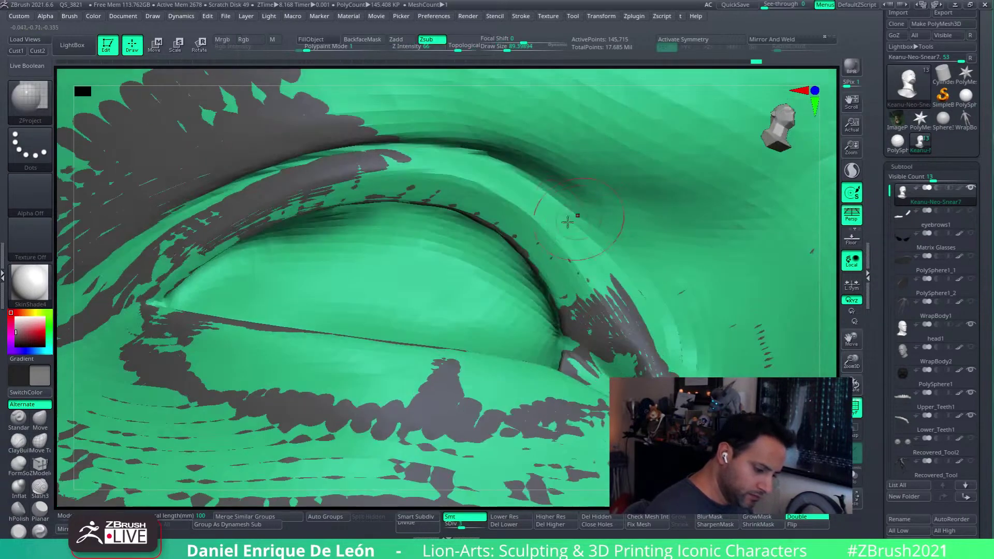
pyautogui.moveTo(491, 207); pyautogui.dragTo(499, 186, button='right')
pyautogui.moveTo(543, 242); pyautogui.dragTo(540, 244, button='right')
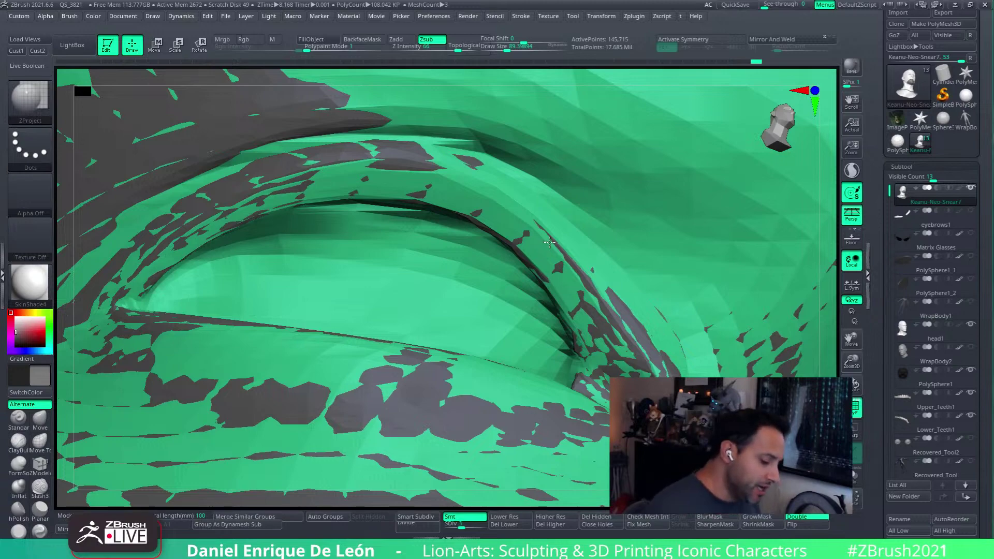
pyautogui.press('d')
pyautogui.press('d')
pyautogui.moveTo(546, 231); pyautogui.dragTo(455, 162, button='right')
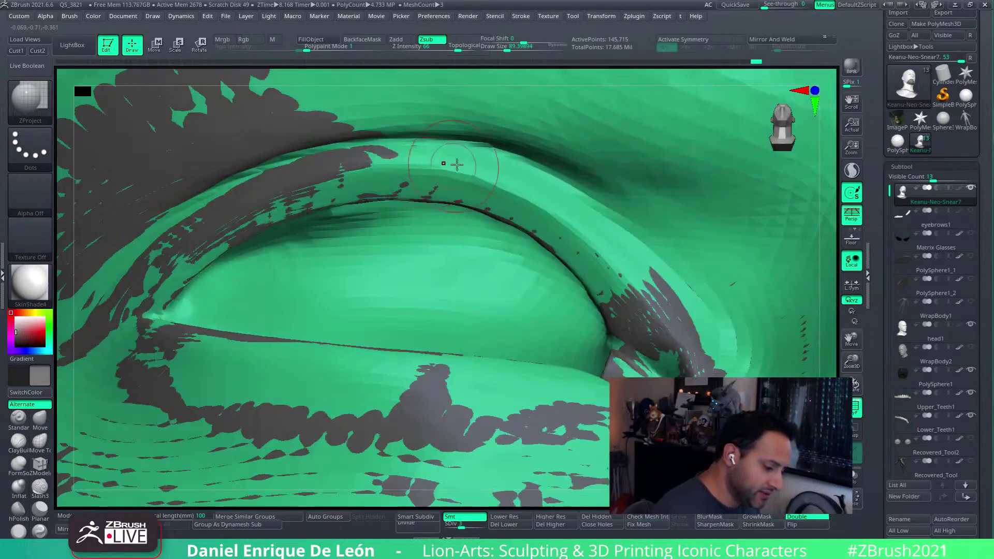
pyautogui.moveTo(543, 98); pyautogui.dragTo(459, 194, button='right')
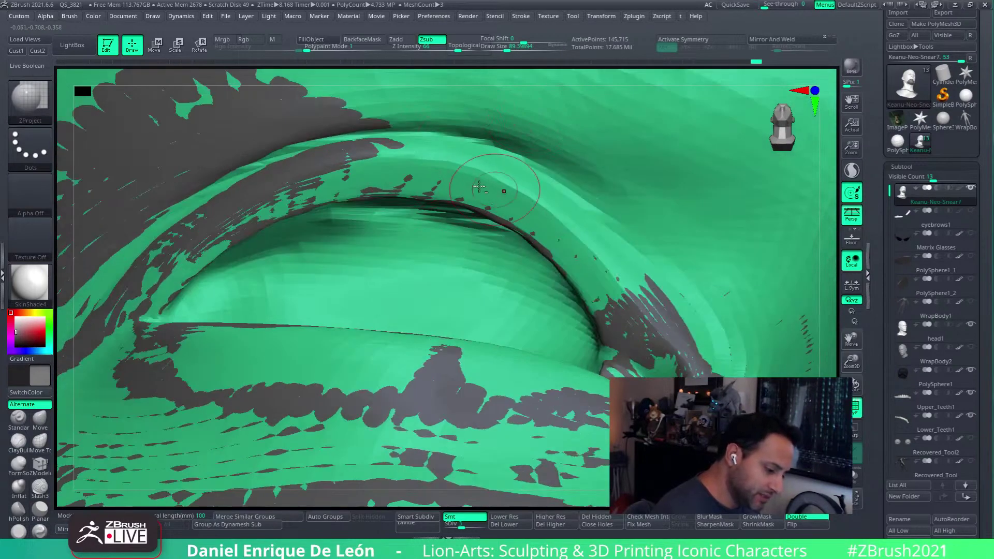
pyautogui.moveTo(629, 287); pyautogui.dragTo(624, 275, button='right')
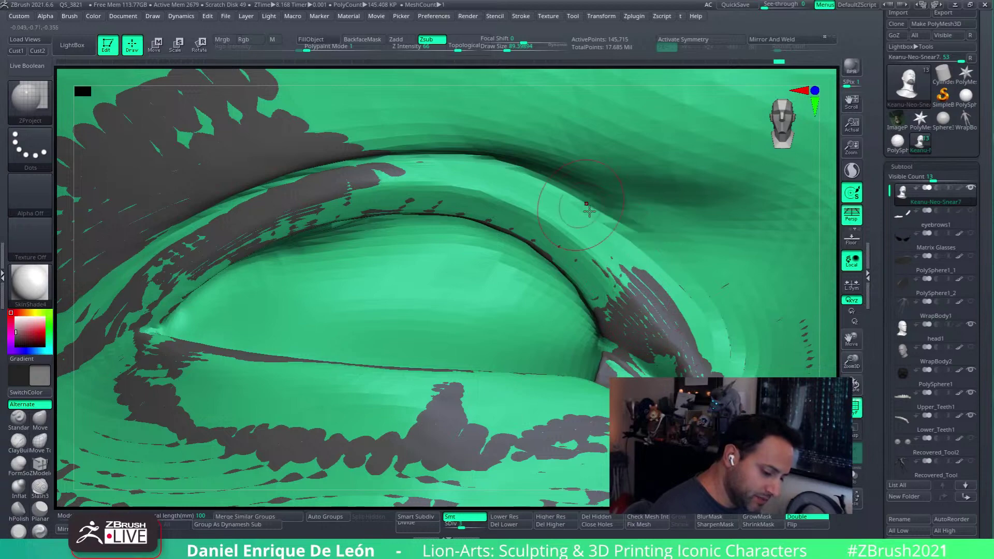
pyautogui.moveTo(593, 223)
pyautogui.mouseDown(button='right')
pyautogui.moveTo(666, 258)
pyautogui.moveTo(574, 331)
pyautogui.mouseUp(button='right')
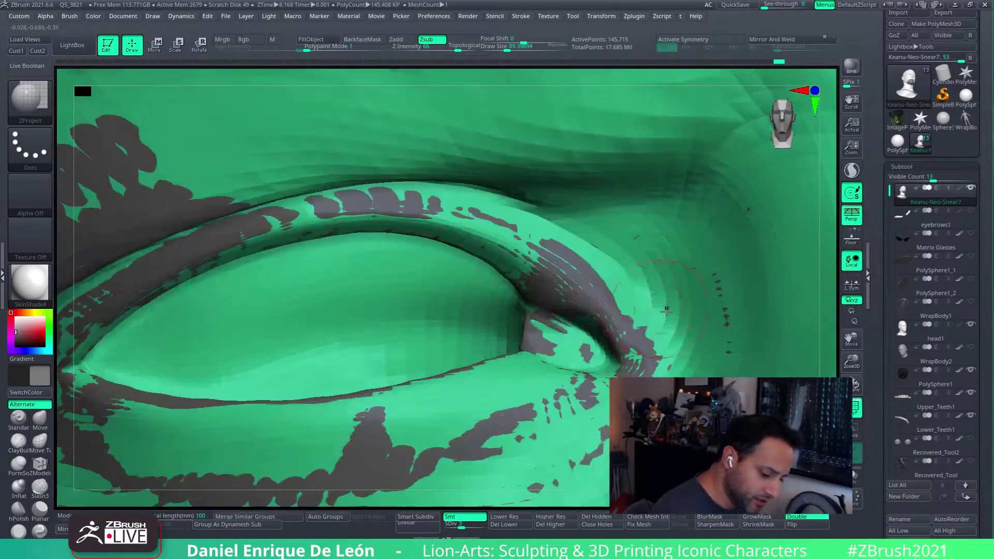
# - Project the right lower eyelid from the inner toward the outer eye corner onto the underlying sculpt
pyautogui.moveTo(572, 388)
pyautogui.keyDown('alt'); pyautogui.mouseDown(button='right')
pyautogui.moveTo(671, 294)
pyautogui.moveTo(637, 320)
pyautogui.moveTo(623, 309)
pyautogui.mouseUp(button='right'); pyautogui.keyUp('alt')
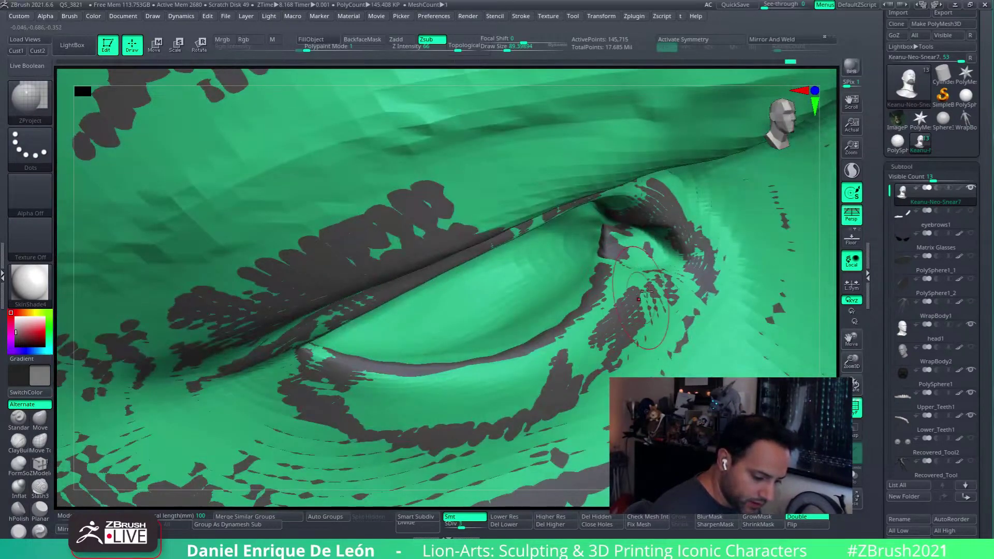
pyautogui.moveTo(583, 361)
pyautogui.mouseDown()
pyautogui.moveTo(440, 415)
pyautogui.moveTo(378, 406)
pyautogui.moveTo(531, 378)
pyautogui.moveTo(446, 382)
pyautogui.mouseUp()
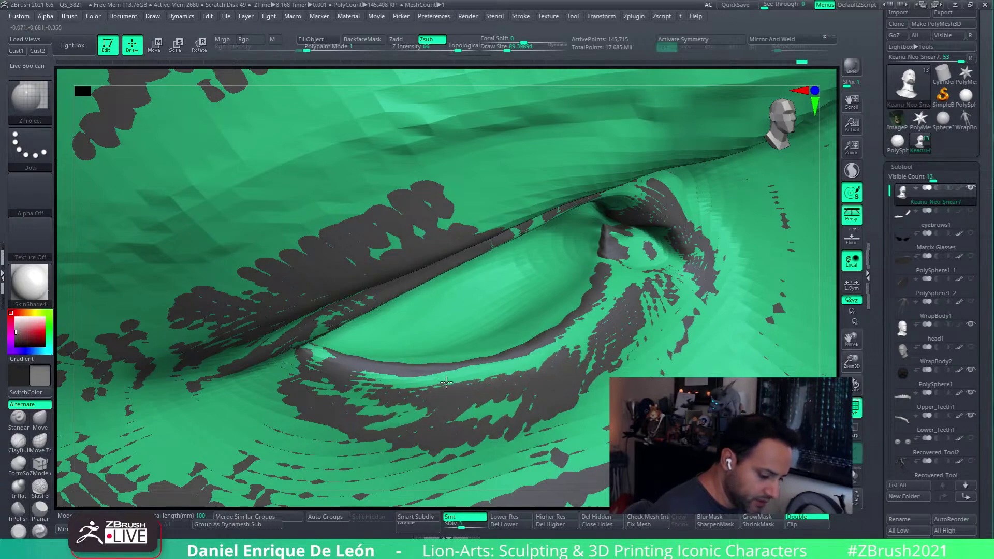
pyautogui.keyDown('alt'); pyautogui.moveTo(446, 382); pyautogui.dragTo(463, 403, button='right'); pyautogui.keyUp('alt')
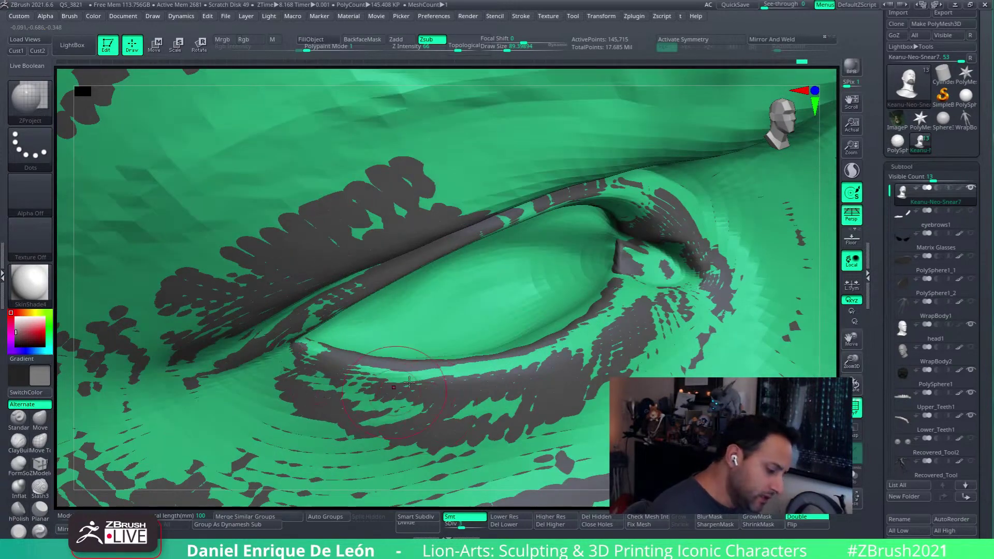
# - Smooth the inside of the right upper eyelid on the isolated head mesh, check both eyes, and show the other subtools again
pyautogui.moveTo(409, 382)
pyautogui.mouseDown(button='right')
pyautogui.moveTo(476, 344)
pyautogui.moveTo(415, 393)
pyautogui.moveTo(481, 395)
pyautogui.moveTo(640, 335)
pyautogui.moveTo(656, 313)
pyautogui.moveTo(664, 262)
pyautogui.moveTo(466, 259)
pyautogui.moveTo(554, 229)
pyautogui.moveTo(601, 250)
pyautogui.moveTo(632, 222)
pyautogui.mouseUp(button='right')
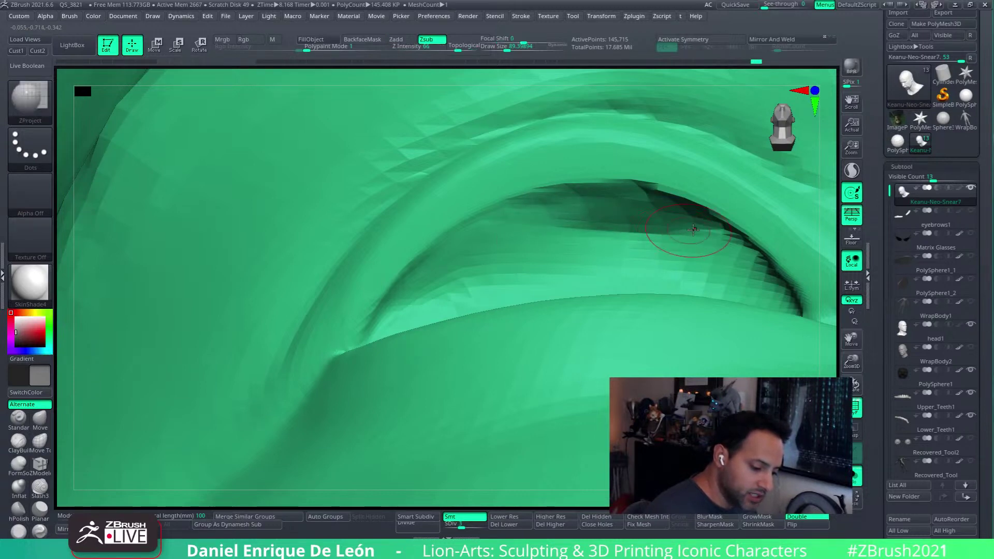
pyautogui.moveTo(694, 238); pyautogui.dragTo(619, 252, button='right')
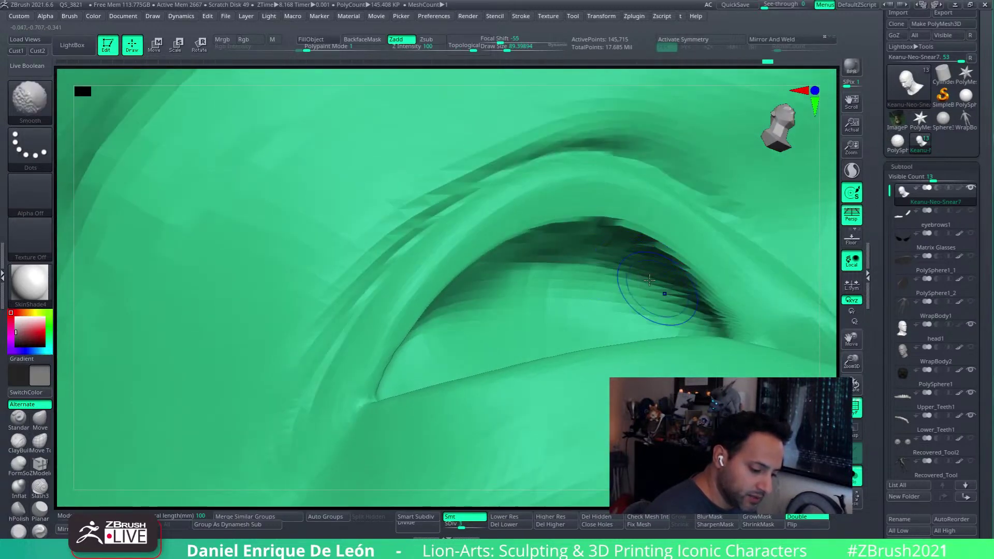
pyautogui.moveTo(546, 268)
pyautogui.mouseDown(button='right')
pyautogui.moveTo(539, 248)
pyautogui.moveTo(654, 295)
pyautogui.moveTo(635, 240)
pyautogui.moveTo(641, 304)
pyautogui.moveTo(644, 206)
pyautogui.moveTo(672, 233)
pyautogui.moveTo(614, 271)
pyautogui.moveTo(572, 421)
pyautogui.moveTo(614, 328)
pyautogui.moveTo(545, 281)
pyautogui.moveTo(539, 348)
pyautogui.moveTo(554, 137)
pyautogui.moveTo(573, 367)
pyautogui.moveTo(595, 193)
pyautogui.moveTo(595, 239)
pyautogui.moveTo(542, 293)
pyautogui.moveTo(548, 290)
pyautogui.moveTo(555, 282)
pyautogui.moveTo(484, 262)
pyautogui.moveTo(672, 315)
pyautogui.moveTo(657, 200)
pyautogui.moveTo(561, 282)
pyautogui.moveTo(597, 293)
pyautogui.mouseUp(button='right')
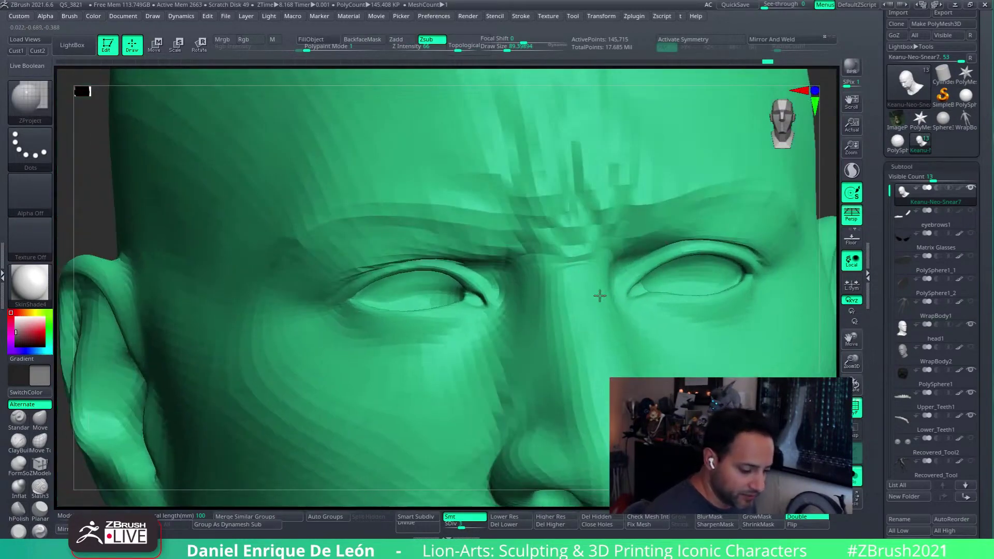
pyautogui.moveTo(651, 364); pyautogui.dragTo(594, 288, button='right')
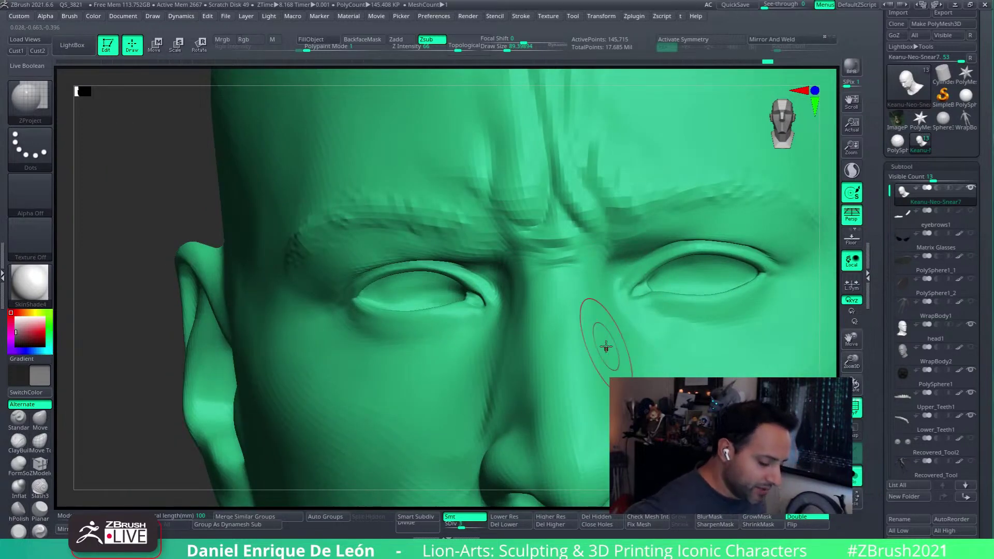
pyautogui.moveTo(471, 279)
pyautogui.mouseDown(button='right')
pyautogui.moveTo(563, 258)
pyautogui.moveTo(523, 266)
pyautogui.mouseUp(button='right')
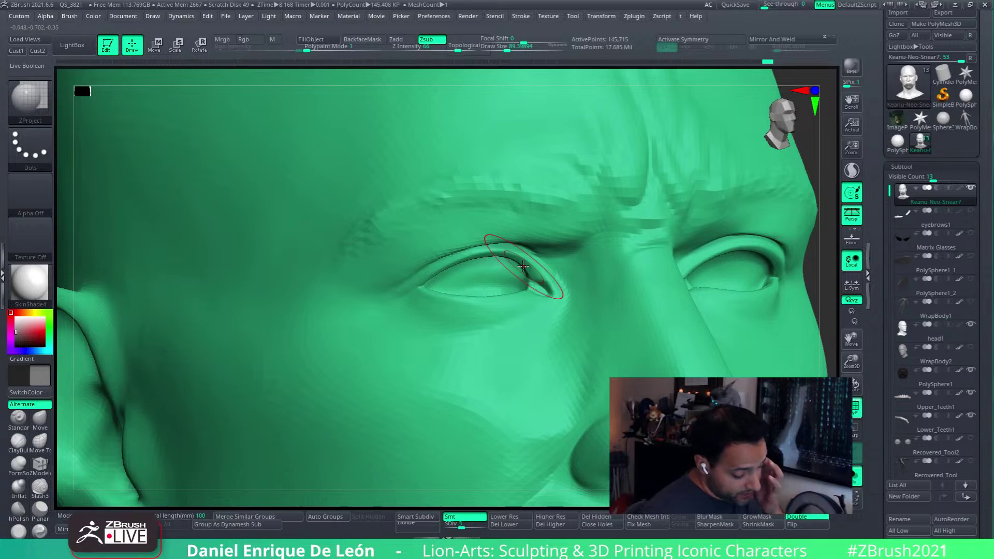
pyautogui.moveTo(523, 266)
pyautogui.mouseDown(button='right')
pyautogui.moveTo(587, 280)
pyautogui.moveTo(562, 265)
pyautogui.mouseUp(button='right')
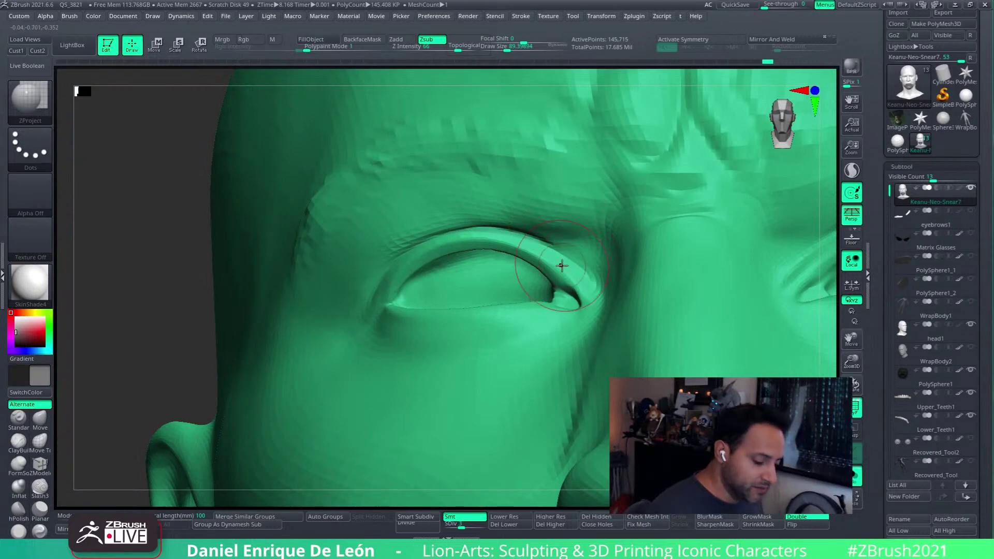
pyautogui.click(855, 479)
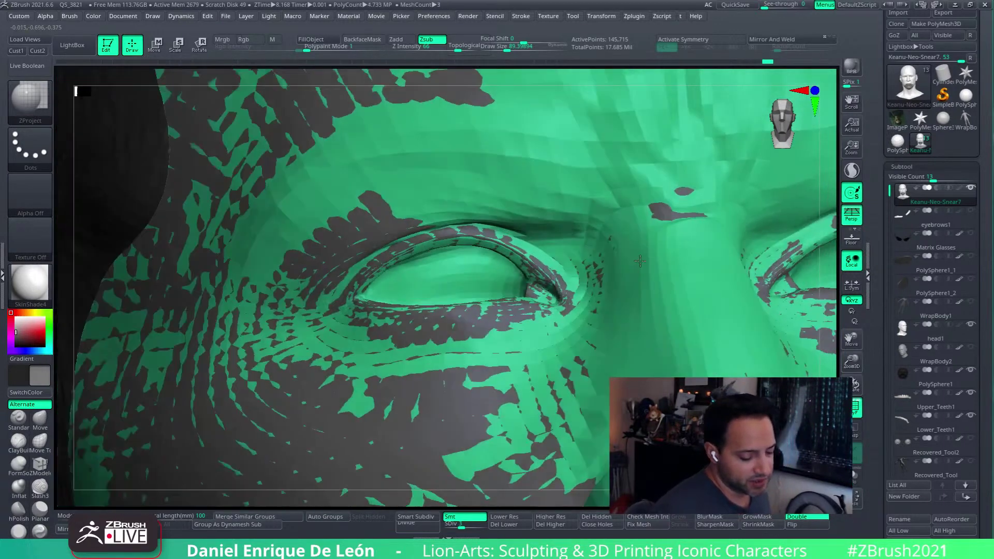
# - Project the area between the right inner eye corner and the nose bridge, plus the upper eyelid, onto the underlying sculpt
pyautogui.moveTo(640, 261); pyautogui.dragTo(583, 263, button='right')
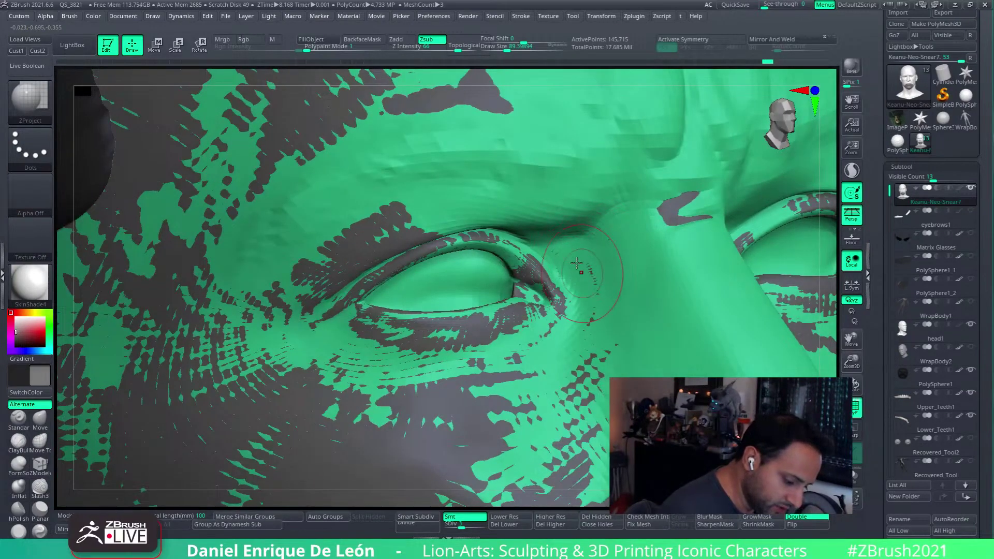
pyautogui.moveTo(582, 273)
pyautogui.mouseDown()
pyautogui.moveTo(569, 222)
pyautogui.moveTo(621, 251)
pyautogui.mouseUp()
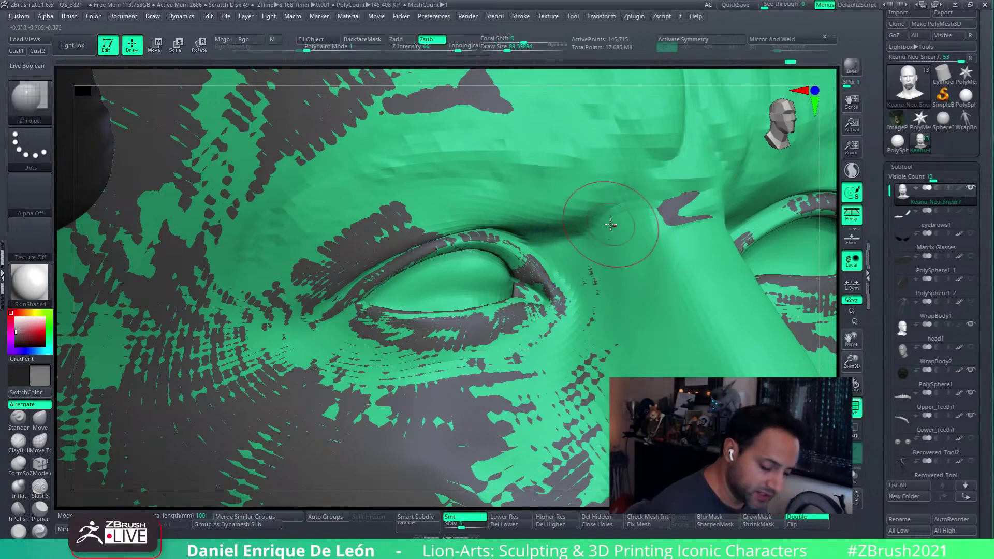
pyautogui.moveTo(611, 225); pyautogui.dragTo(573, 256, button='right')
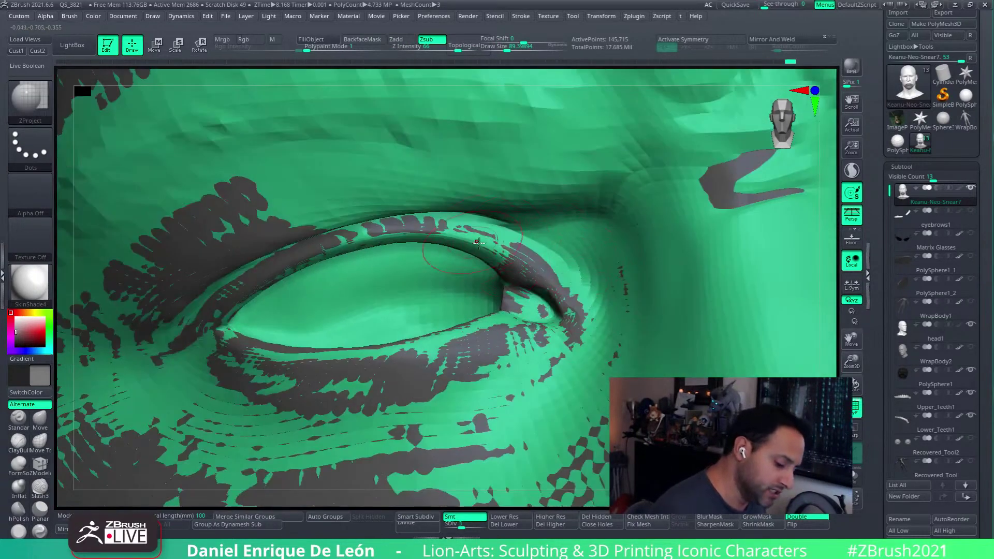
pyautogui.moveTo(472, 238)
pyautogui.mouseDown(button='right')
pyautogui.moveTo(498, 228)
pyautogui.moveTo(468, 207)
pyautogui.moveTo(549, 263)
pyautogui.mouseUp(button='right')
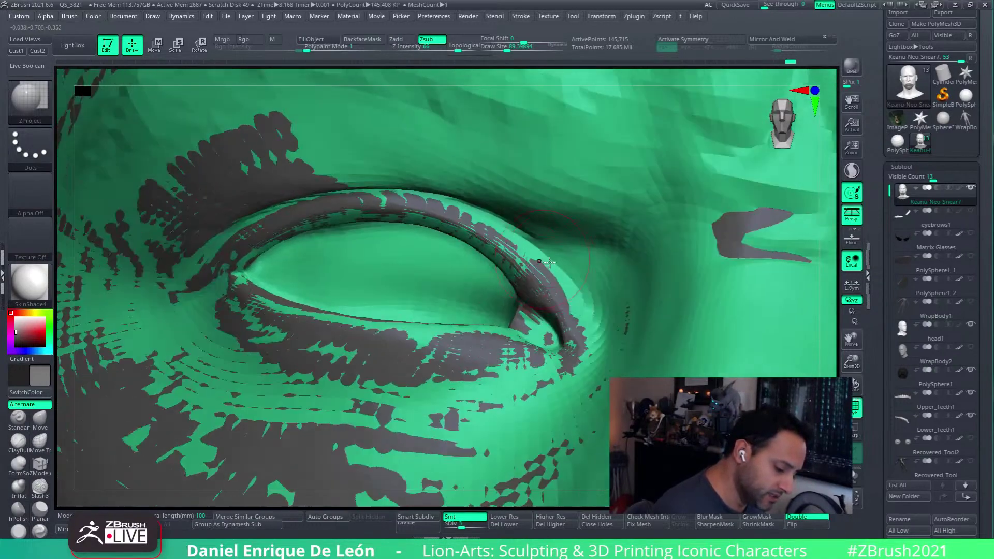
# - Project the right lower eyelid's remaining patches and its rim up to the outer eye corner onto the underlying sculpt
pyautogui.moveTo(562, 319)
pyautogui.keyDown('alt'); pyautogui.mouseDown(button='right')
pyautogui.moveTo(654, 278)
pyautogui.moveTo(660, 300)
pyautogui.mouseUp(button='right'); pyautogui.keyUp('alt')
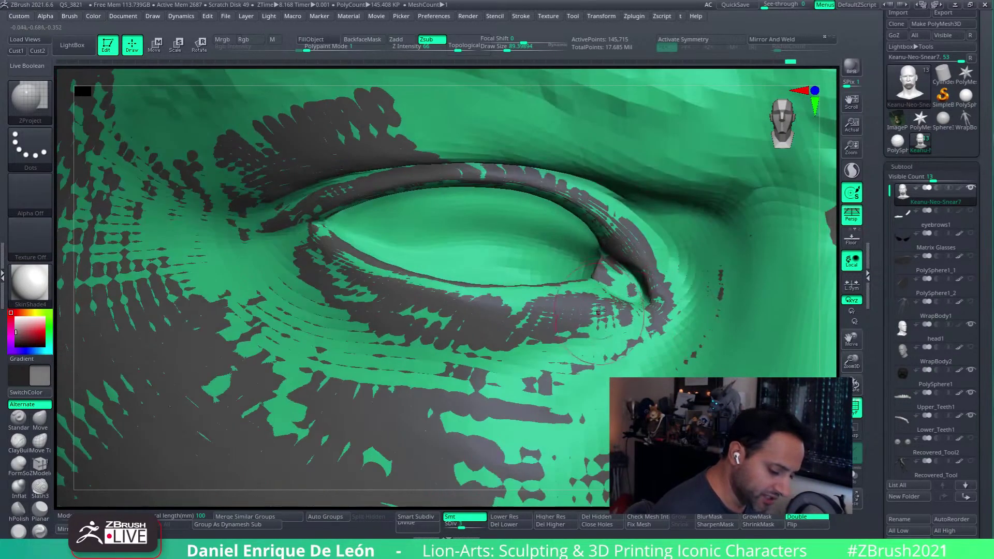
pyautogui.moveTo(652, 315); pyautogui.dragTo(444, 319)
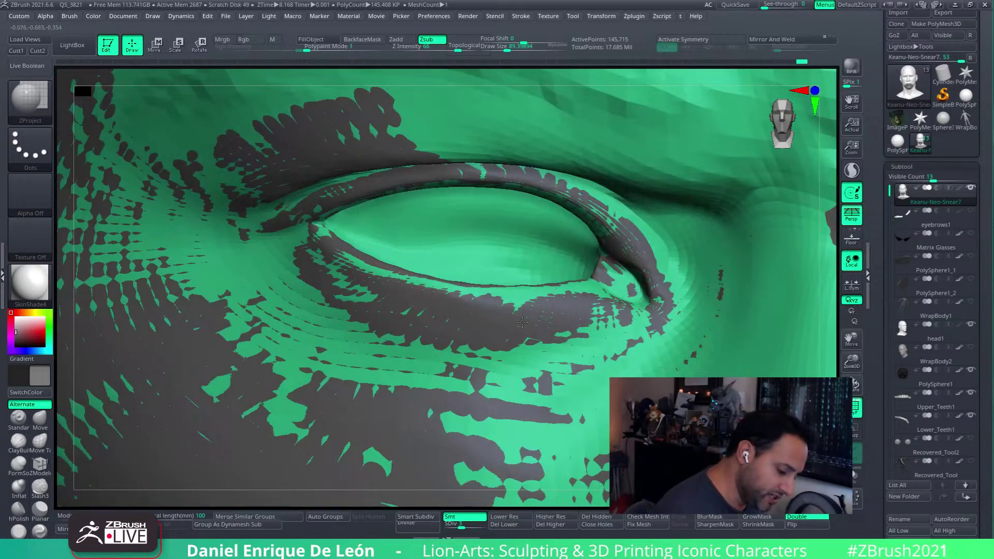
pyautogui.moveTo(521, 266); pyautogui.dragTo(585, 282, button='right')
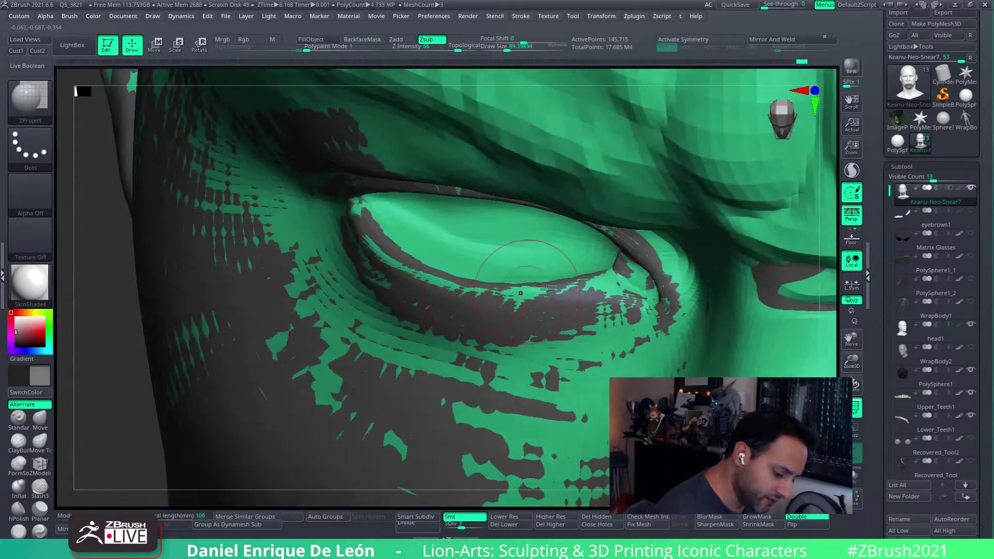
pyautogui.moveTo(546, 290); pyautogui.dragTo(355, 232)
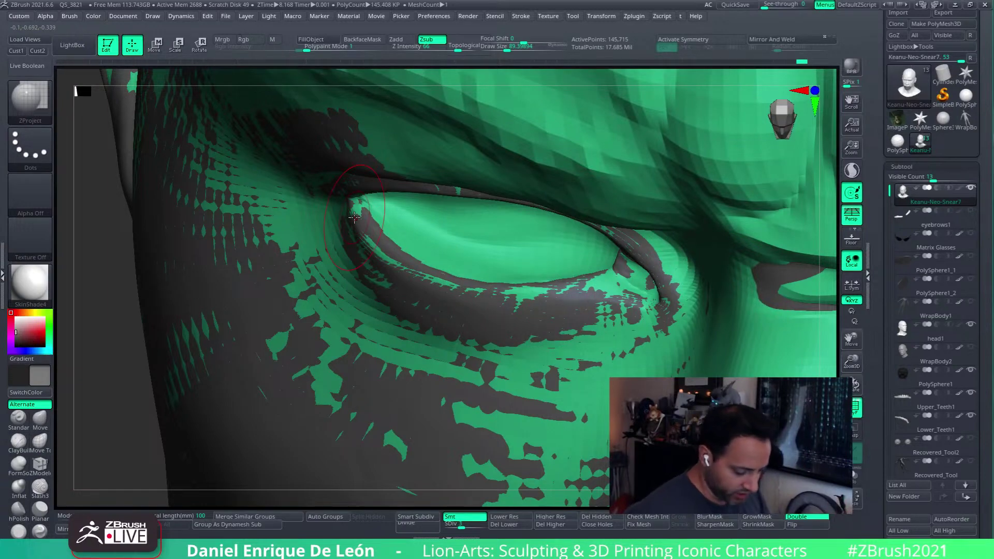
pyautogui.moveTo(552, 264); pyautogui.dragTo(476, 233, button='right')
# - Project the right cheek beside the nostril and smile fold onto the underlying sculpt after checking the forehead and both eyes
pyautogui.moveTo(766, 383)
pyautogui.keyDown('alt'); pyautogui.mouseDown(button='right')
pyautogui.moveTo(593, 309)
pyautogui.moveTo(654, 292)
pyautogui.mouseUp(button='right'); pyautogui.keyUp('alt')
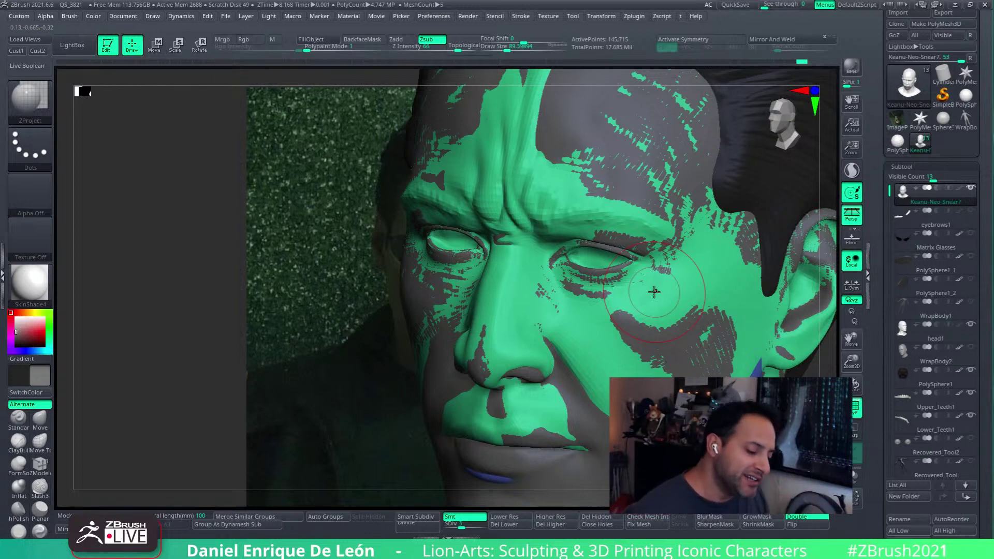
pyautogui.moveTo(583, 284); pyautogui.dragTo(641, 321, button='right')
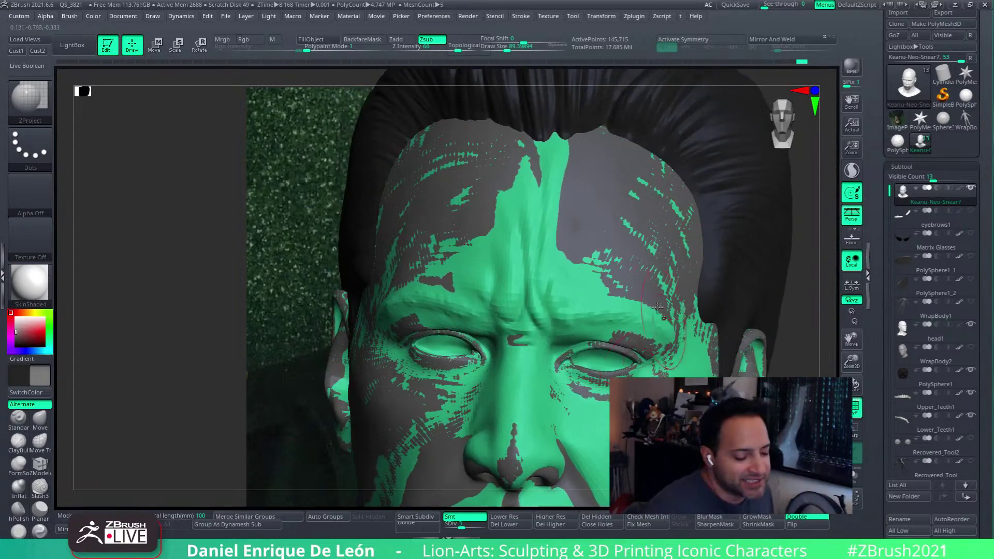
pyautogui.moveTo(641, 217)
pyautogui.mouseDown(button='right')
pyautogui.moveTo(611, 210)
pyautogui.moveTo(633, 220)
pyautogui.moveTo(623, 204)
pyautogui.mouseUp(button='right')
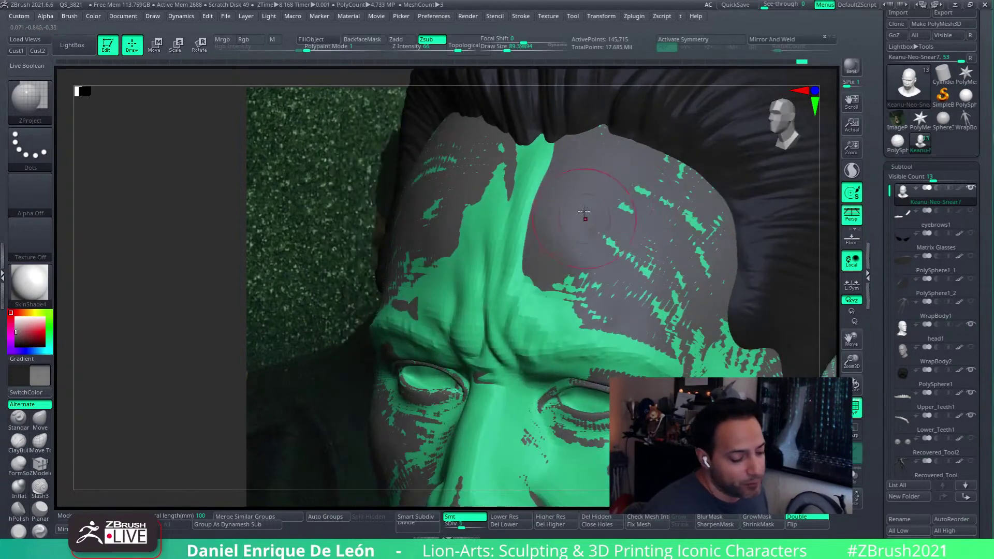
pyautogui.moveTo(660, 256); pyautogui.dragTo(606, 224, button='right')
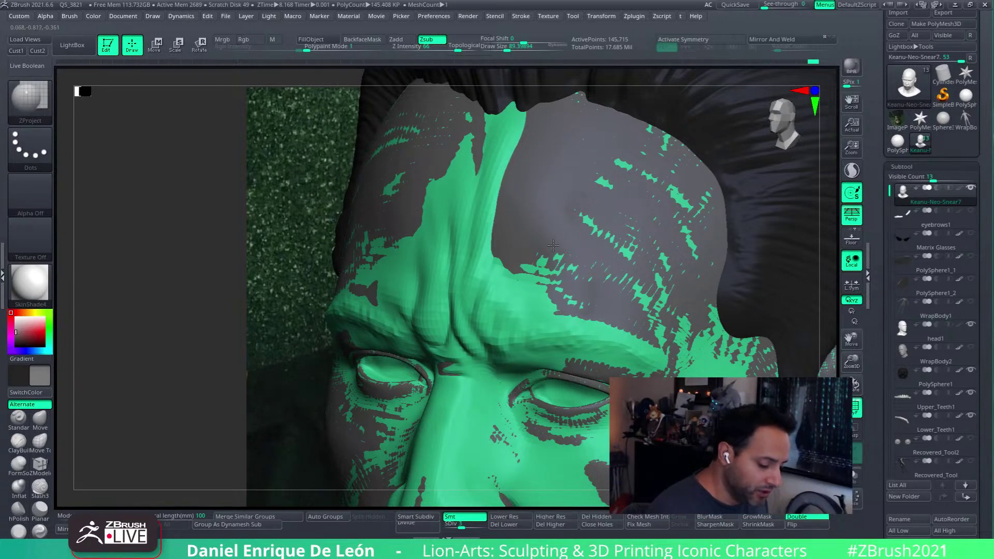
pyautogui.moveTo(577, 264); pyautogui.dragTo(613, 279, button='right')
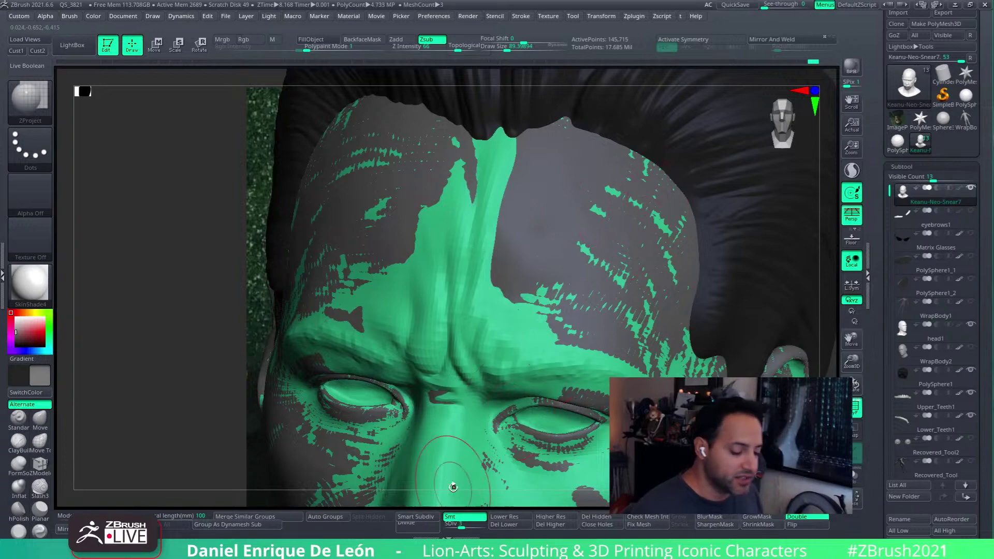
pyautogui.moveTo(572, 219); pyautogui.dragTo(490, 264, button='right')
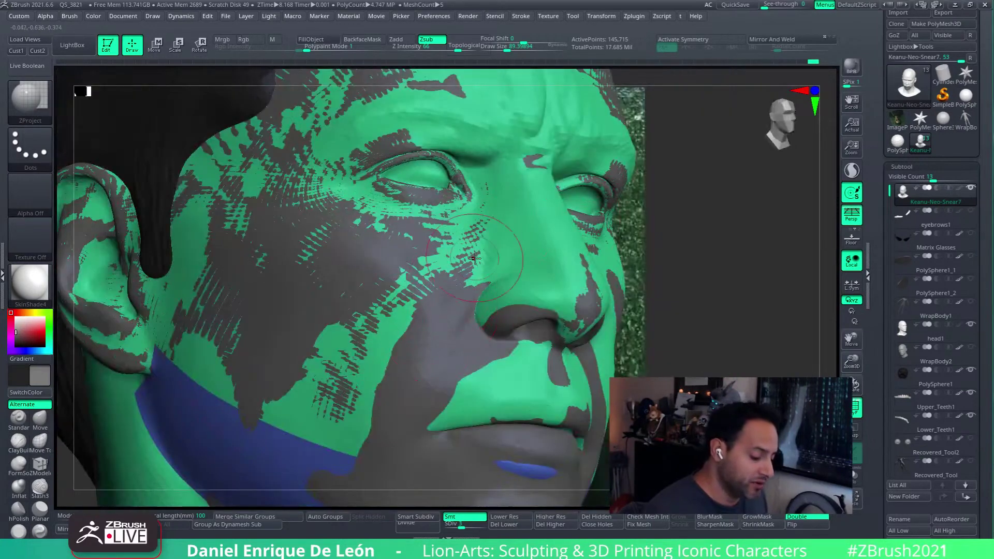
pyautogui.moveTo(451, 294)
pyautogui.keyDown('ctrl'); pyautogui.mouseDown()
pyautogui.moveTo(398, 347)
pyautogui.moveTo(433, 338)
pyautogui.mouseUp(); pyautogui.keyUp('ctrl')
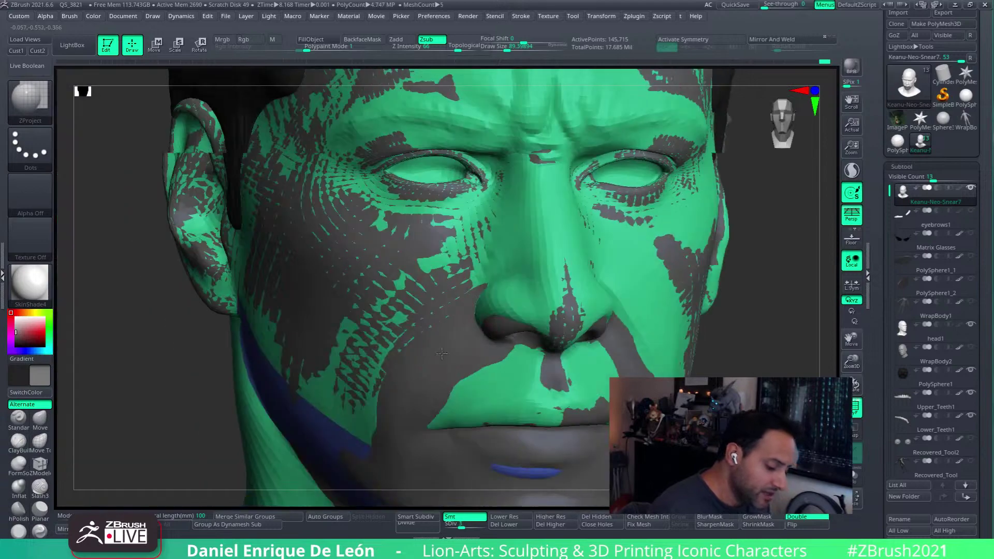
pyautogui.moveTo(433, 338)
pyautogui.mouseDown(button='right')
pyautogui.moveTo(290, 347)
pyautogui.moveTo(447, 343)
pyautogui.mouseUp(button='right')
# - Move the area above the outer half of the left upper eyelid to match the underlying sculpt
pyautogui.click(39, 419)
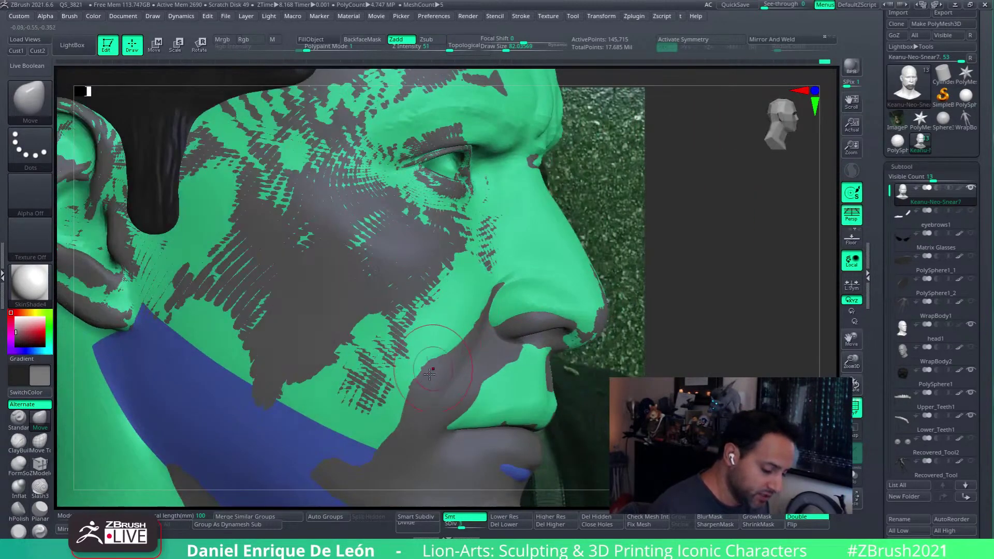
pyautogui.moveTo(689, 313)
pyautogui.mouseDown(button='right')
pyautogui.moveTo(611, 311)
pyautogui.moveTo(688, 309)
pyautogui.mouseUp(button='right')
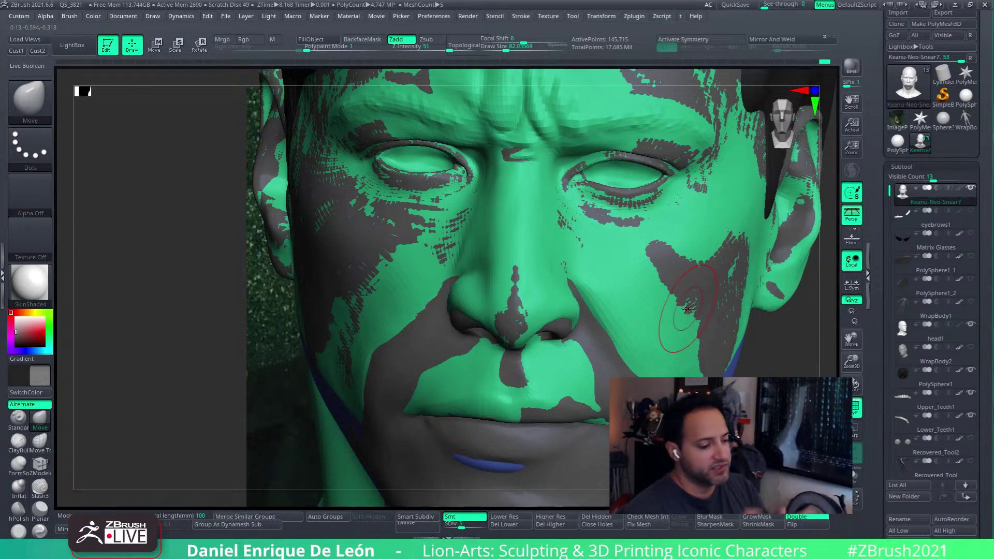
pyautogui.moveTo(687, 309)
pyautogui.mouseDown(button='right')
pyautogui.moveTo(615, 291)
pyautogui.moveTo(682, 332)
pyautogui.moveTo(560, 241)
pyautogui.moveTo(550, 333)
pyautogui.mouseUp(button='right')
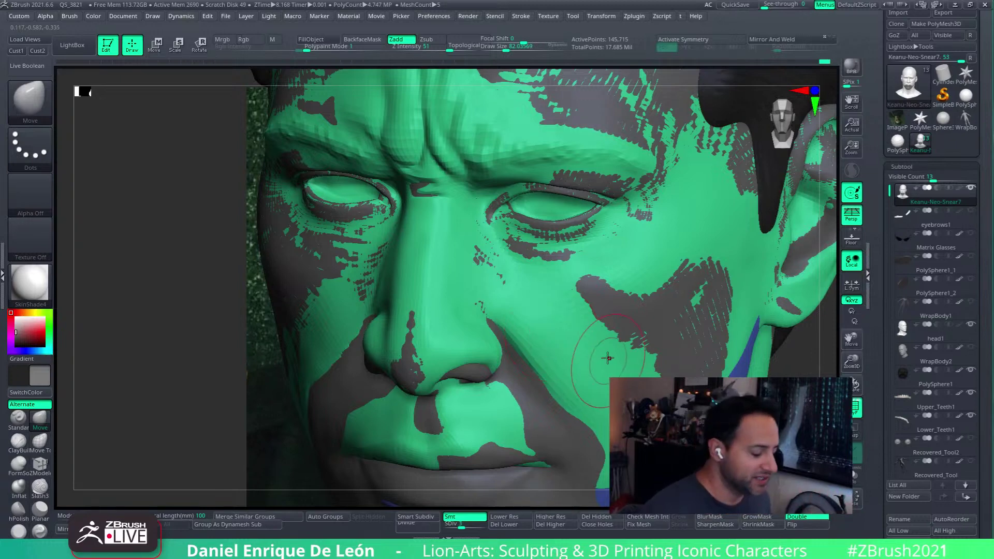
pyautogui.keyDown('ctrl'); pyautogui.moveTo(553, 309); pyautogui.dragTo(566, 247, button='right'); pyautogui.keyUp('ctrl')
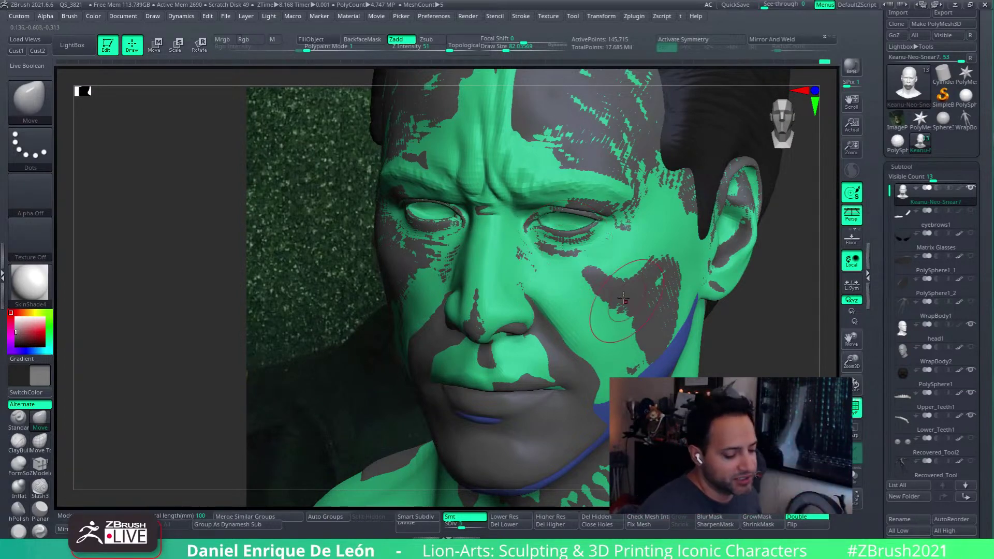
pyautogui.moveTo(565, 248)
pyautogui.mouseDown(button='right')
pyautogui.moveTo(654, 264)
pyautogui.moveTo(558, 240)
pyautogui.moveTo(611, 315)
pyautogui.moveTo(611, 279)
pyautogui.moveTo(600, 266)
pyautogui.moveTo(577, 283)
pyautogui.moveTo(577, 270)
pyautogui.mouseUp(button='right')
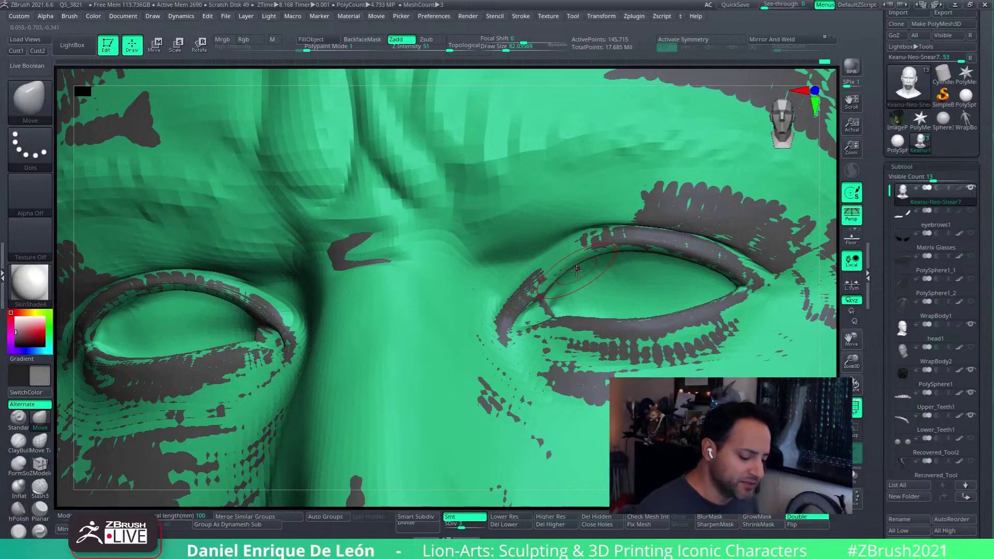
pyautogui.moveTo(664, 209); pyautogui.dragTo(672, 206)
pyautogui.moveTo(734, 217)
pyautogui.mouseDown()
pyautogui.moveTo(755, 212)
pyautogui.moveTo(792, 227)
pyautogui.moveTo(808, 218)
pyautogui.mouseUp()
pyautogui.moveTo(600, 290); pyautogui.dragTo(561, 266, button='right')
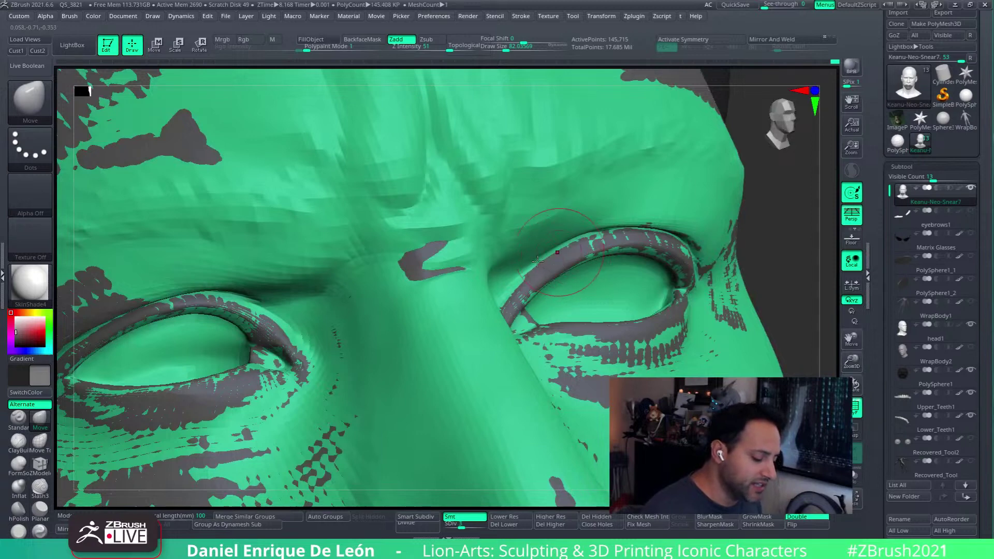
# - Project the left upper eyelid and the outer part of the lower eyelid onto the underlying sculpt
pyautogui.click(32, 103)
pyautogui.click(135, 426)
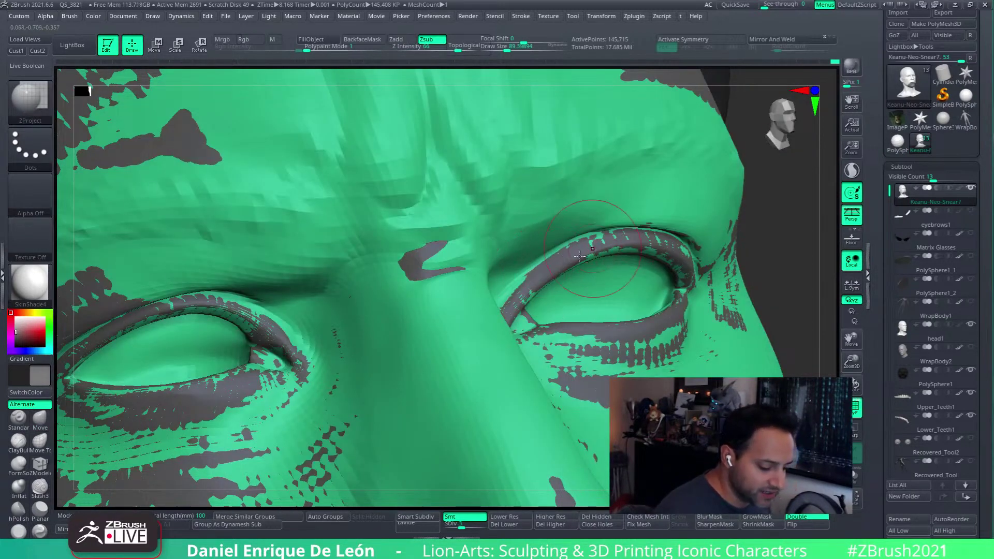
pyautogui.moveTo(597, 251); pyautogui.dragTo(635, 241)
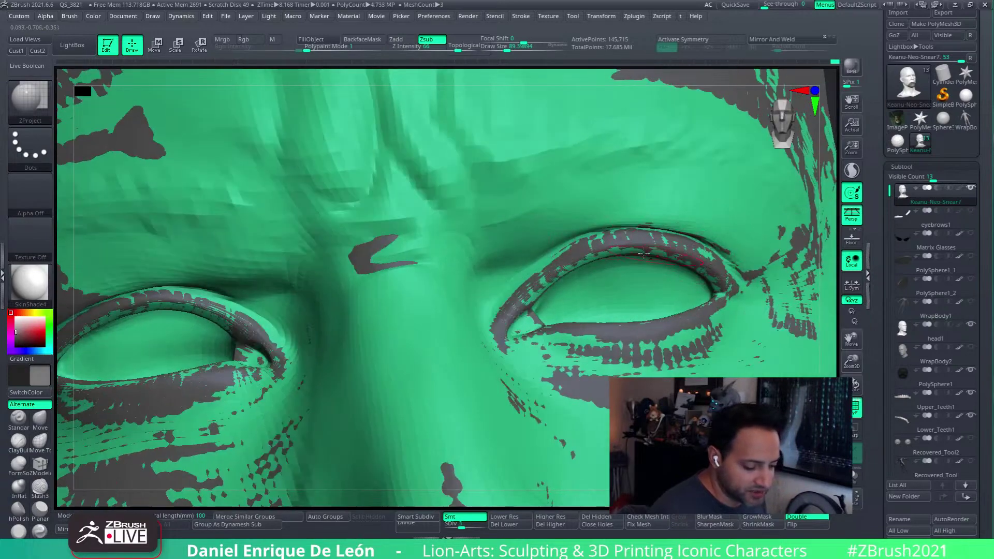
pyautogui.moveTo(730, 326); pyautogui.dragTo(725, 326)
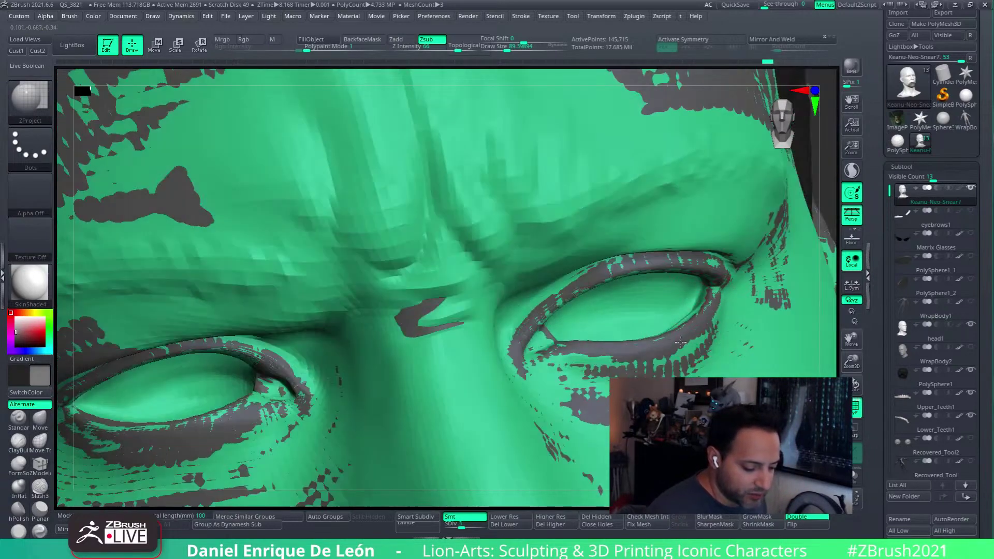
pyautogui.moveTo(652, 342); pyautogui.dragTo(692, 292)
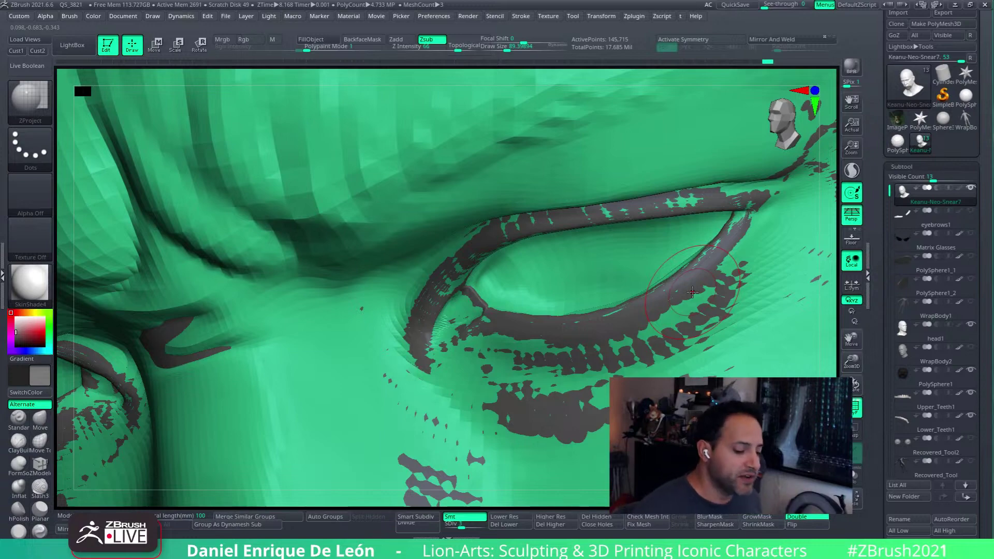
# - Move and smooth the inner rim of the left lower eyelid
pyautogui.moveTo(692, 292); pyautogui.dragTo(720, 305, button='right')
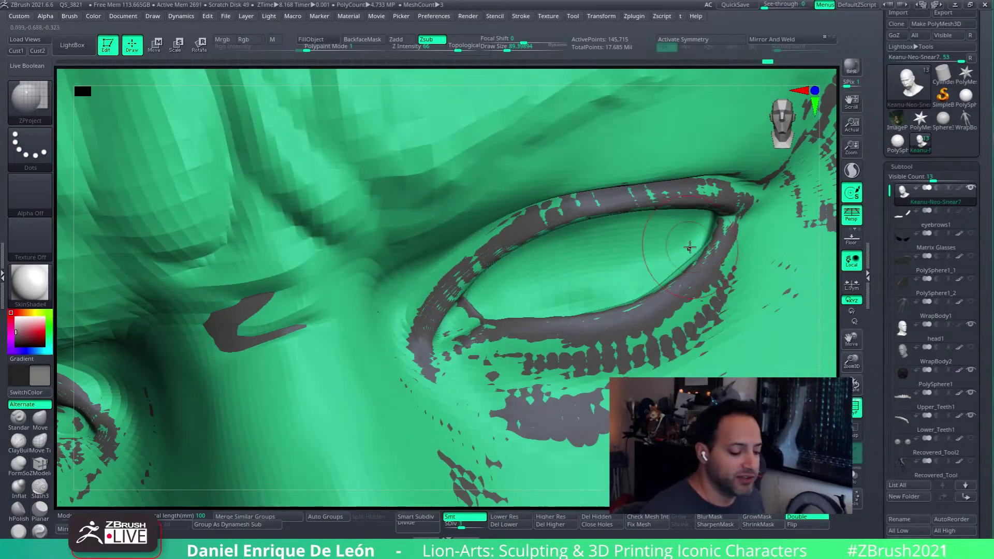
pyautogui.moveTo(689, 247)
pyautogui.mouseDown(button='right')
pyautogui.moveTo(584, 302)
pyautogui.moveTo(708, 305)
pyautogui.mouseUp(button='right')
pyautogui.click(45, 424)
pyautogui.moveTo(634, 282)
pyautogui.keyDown('shift'); pyautogui.mouseDown()
pyautogui.moveTo(653, 302)
pyautogui.moveTo(595, 342)
pyautogui.moveTo(666, 303)
pyautogui.mouseUp(); pyautogui.keyUp('shift')
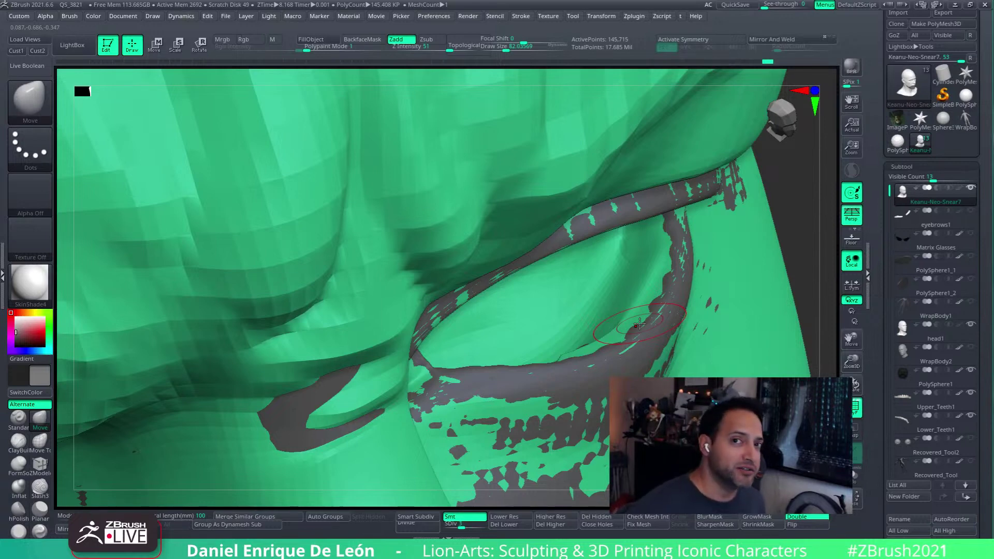
pyautogui.moveTo(623, 312); pyautogui.dragTo(603, 305, button='right')
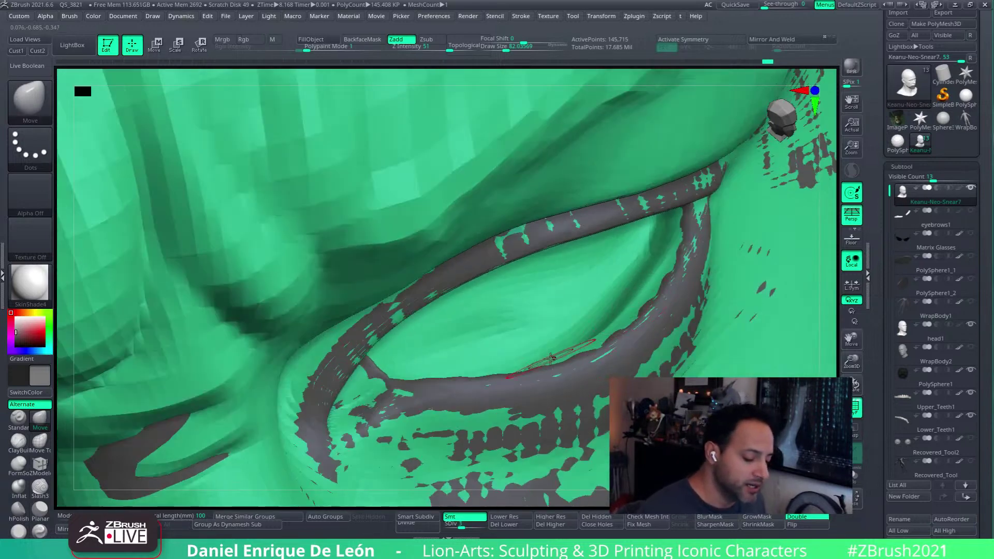
pyautogui.moveTo(551, 358); pyautogui.dragTo(561, 354, button='right')
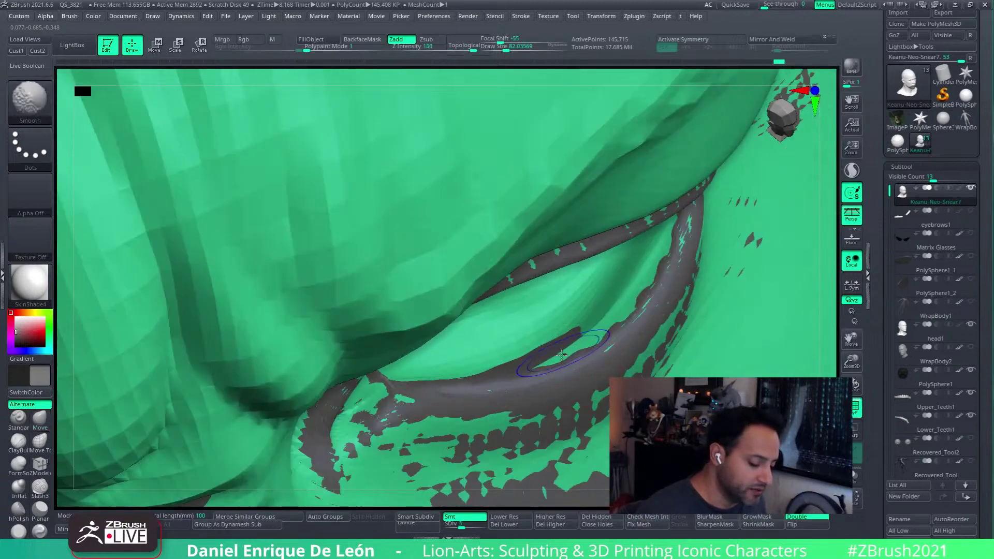
pyautogui.keyDown('shift'); pyautogui.moveTo(562, 354); pyautogui.dragTo(589, 332); pyautogui.keyUp('shift')
pyautogui.moveTo(590, 332); pyautogui.dragTo(550, 353, button='right')
# - Isolate the head mesh, smooth the inside of the left lower eyelid, and show the other subtools again
pyautogui.click(855, 475)
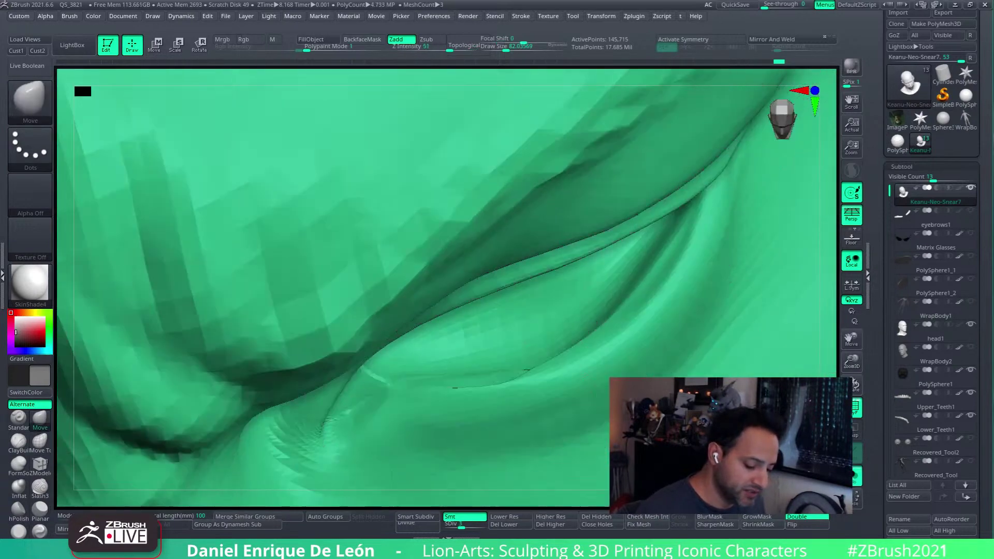
pyautogui.moveTo(649, 345); pyautogui.dragTo(611, 369, button='right')
pyautogui.moveTo(504, 386)
pyautogui.keyDown('shift'); pyautogui.mouseDown()
pyautogui.moveTo(484, 379)
pyautogui.moveTo(533, 360)
pyautogui.mouseUp(); pyautogui.keyUp('shift')
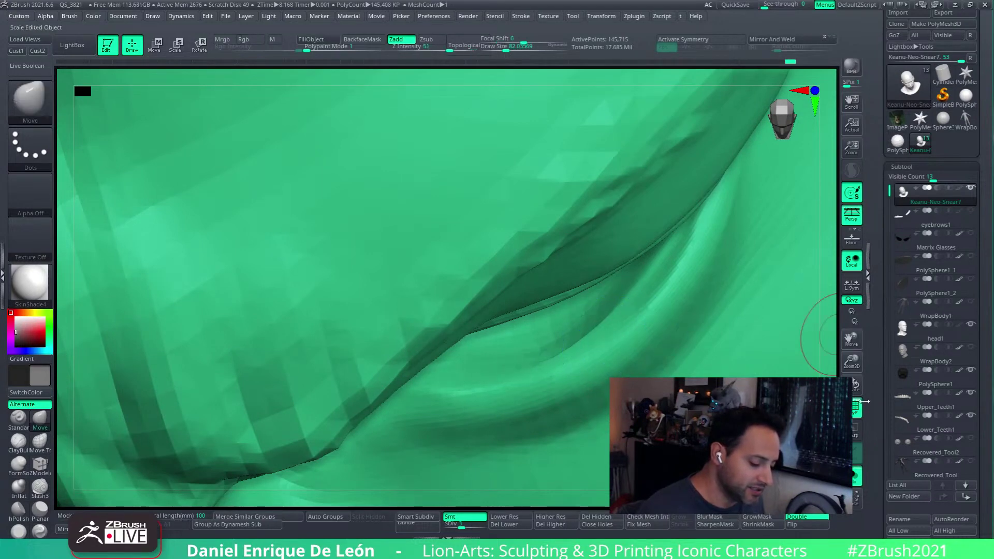
pyautogui.moveTo(653, 332); pyautogui.dragTo(575, 336, button='right')
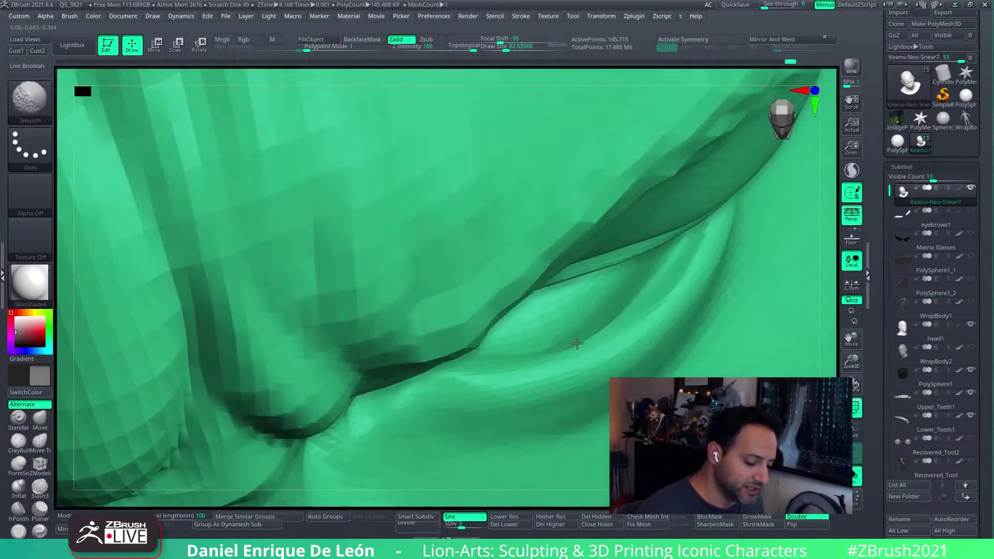
pyautogui.keyDown('shift'); pyautogui.moveTo(577, 343); pyautogui.dragTo(570, 333); pyautogui.keyUp('shift')
pyautogui.click(854, 475)
# - Move the left lower eyelid to match the underlying sculpt from inner to outer corner, and smooth its rim
pyautogui.moveTo(585, 435); pyautogui.dragTo(482, 407, button='right')
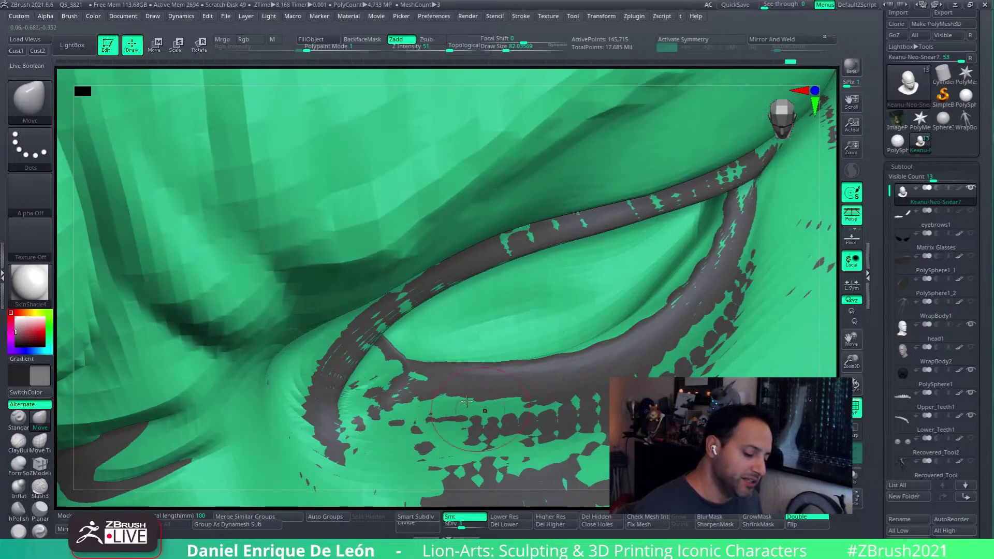
pyautogui.moveTo(455, 333); pyautogui.dragTo(383, 371, button='right')
pyautogui.moveTo(546, 295); pyautogui.dragTo(539, 285, button='right')
pyautogui.moveTo(472, 309)
pyautogui.mouseDown(button='right')
pyautogui.moveTo(484, 329)
pyautogui.moveTo(472, 300)
pyautogui.mouseUp(button='right')
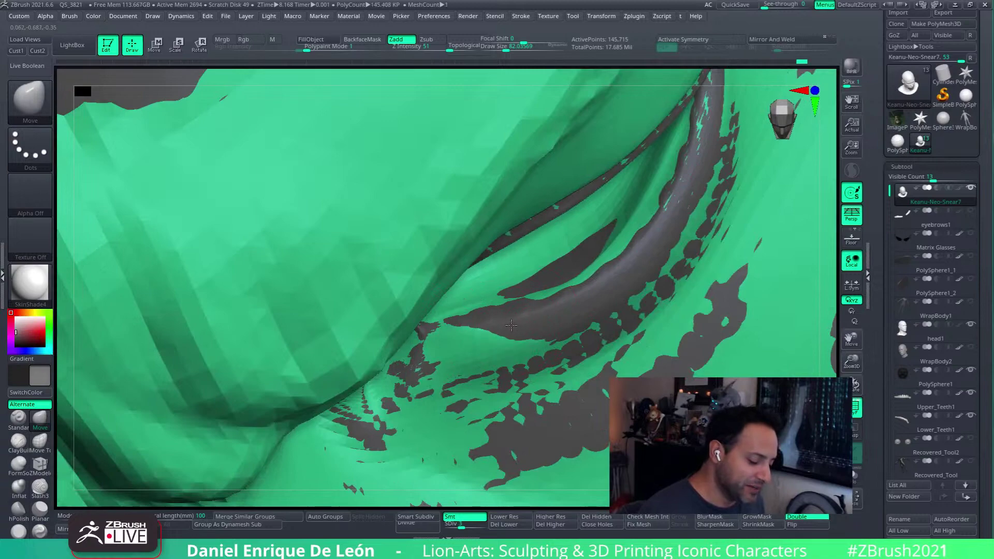
pyautogui.moveTo(528, 316)
pyautogui.mouseDown(button='right')
pyautogui.moveTo(566, 311)
pyautogui.moveTo(548, 315)
pyautogui.moveTo(559, 290)
pyautogui.mouseUp(button='right')
pyautogui.moveTo(494, 357); pyautogui.dragTo(616, 290, button='right')
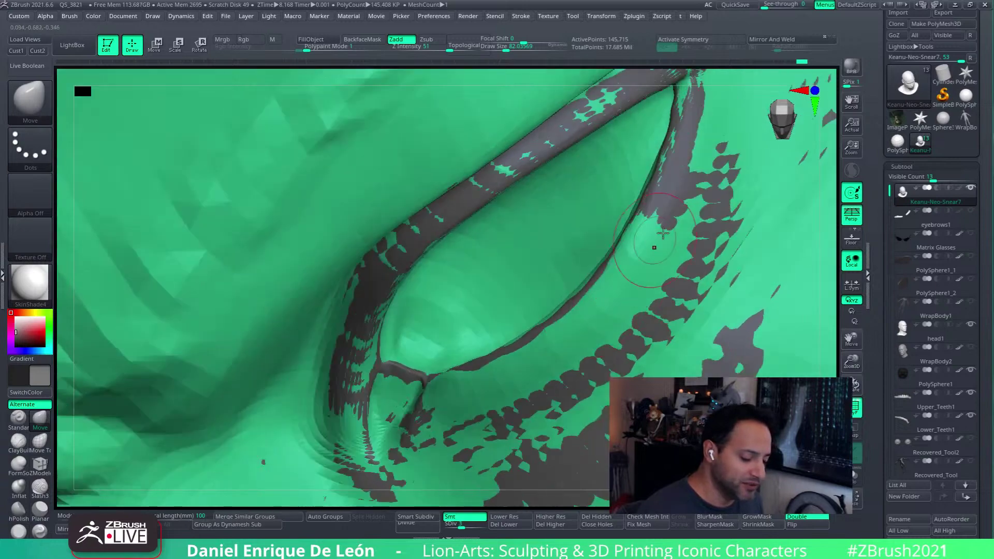
pyautogui.moveTo(663, 233)
pyautogui.mouseDown(button='right')
pyautogui.moveTo(616, 290)
pyautogui.moveTo(595, 272)
pyautogui.mouseUp(button='right')
pyautogui.moveTo(595, 271); pyautogui.dragTo(623, 228)
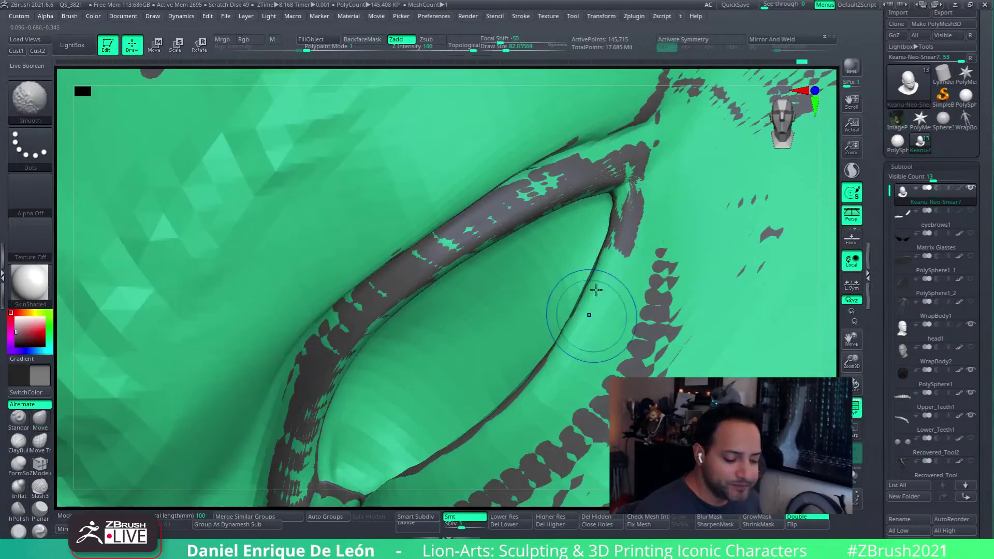
pyautogui.moveTo(544, 409)
pyautogui.mouseDown(button='right')
pyautogui.moveTo(633, 284)
pyautogui.moveTo(636, 255)
pyautogui.mouseUp(button='right')
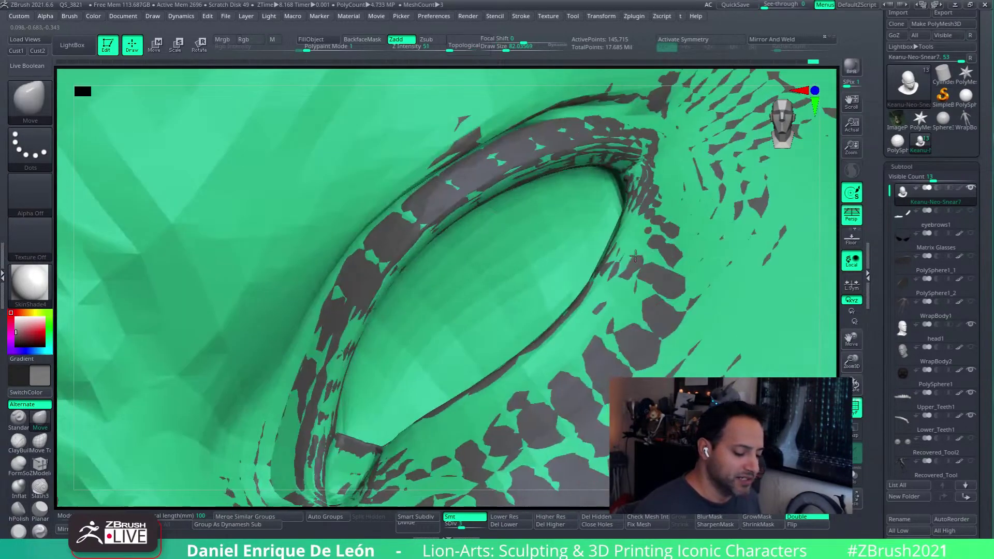
# - Project the left lower eyelid up to the outer eye corner onto the underlying sculpt
pyautogui.click(36, 98)
pyautogui.click(133, 424)
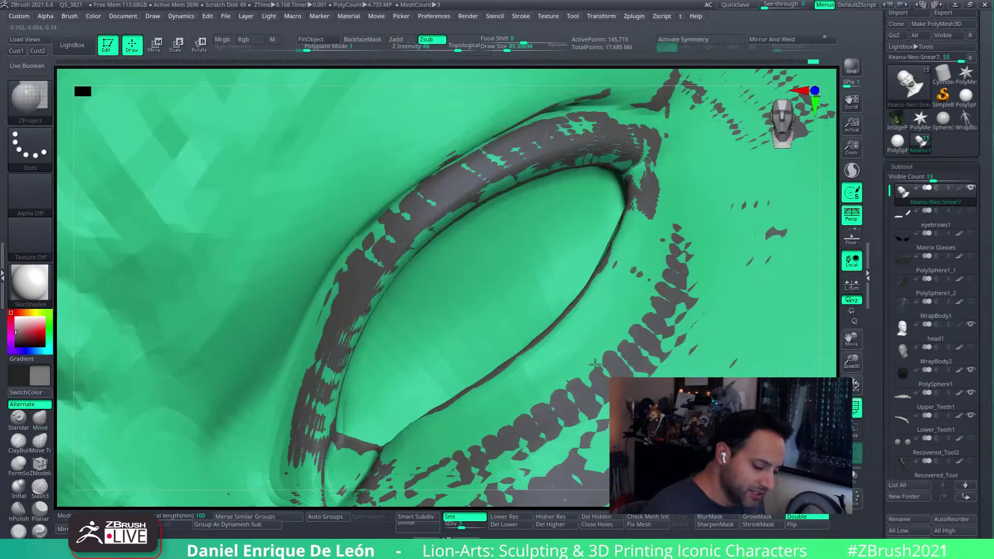
pyautogui.moveTo(594, 365)
pyautogui.mouseDown()
pyautogui.moveTo(433, 441)
pyautogui.moveTo(544, 378)
pyautogui.moveTo(616, 316)
pyautogui.moveTo(678, 224)
pyautogui.mouseUp()
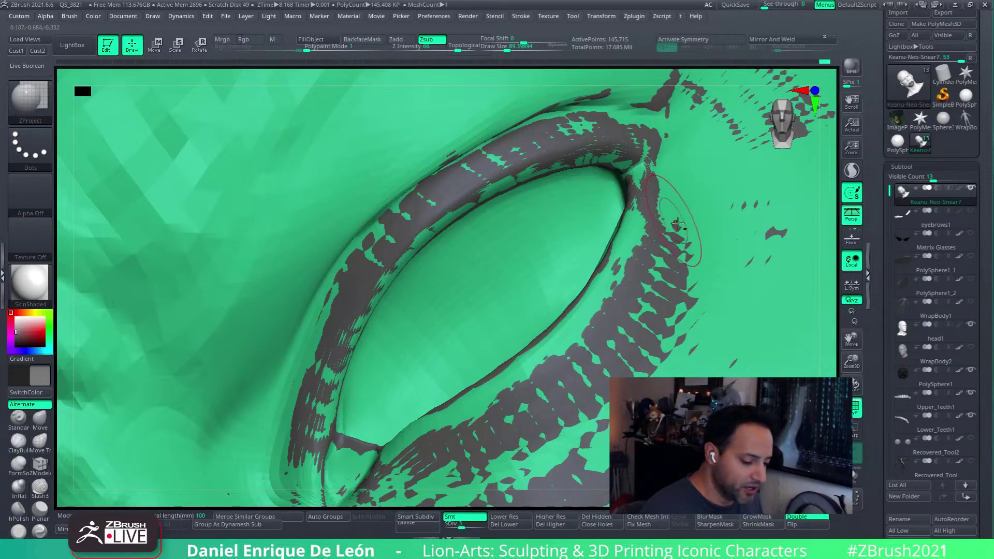
pyautogui.moveTo(678, 224)
pyautogui.keyDown('alt'); pyautogui.mouseDown(button='right')
pyautogui.moveTo(653, 220)
pyautogui.moveTo(659, 193)
pyautogui.mouseUp(button='right'); pyautogui.keyUp('alt')
pyautogui.moveTo(659, 267)
pyautogui.mouseDown(button='right')
pyautogui.moveTo(656, 213)
pyautogui.moveTo(657, 262)
pyautogui.moveTo(626, 318)
pyautogui.mouseUp(button='right')
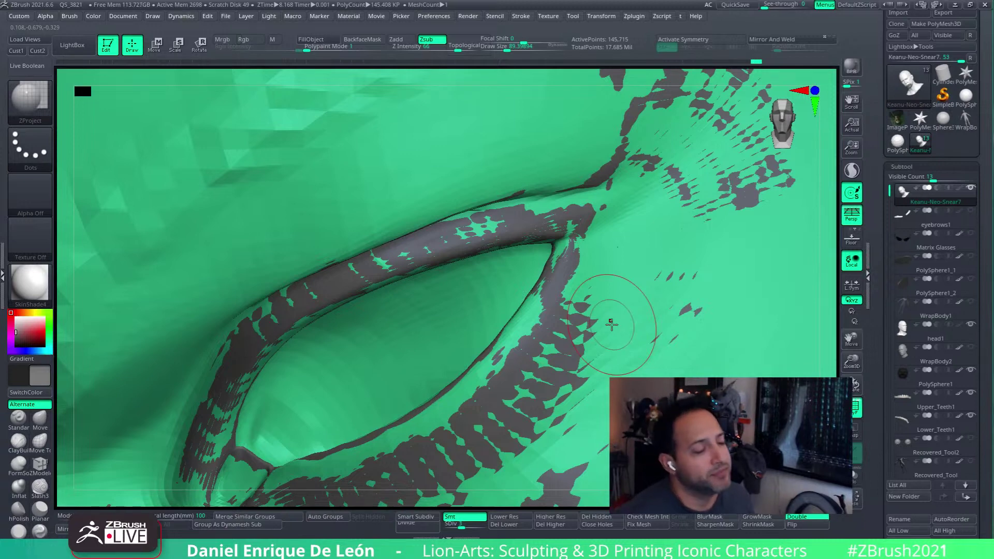
# - Project the crease above the left upper eyelid onto the underlying sculpt
pyautogui.moveTo(611, 325)
pyautogui.mouseDown(button='right')
pyautogui.moveTo(647, 276)
pyautogui.moveTo(632, 221)
pyautogui.moveTo(640, 227)
pyautogui.moveTo(571, 247)
pyautogui.moveTo(621, 255)
pyautogui.mouseUp(button='right')
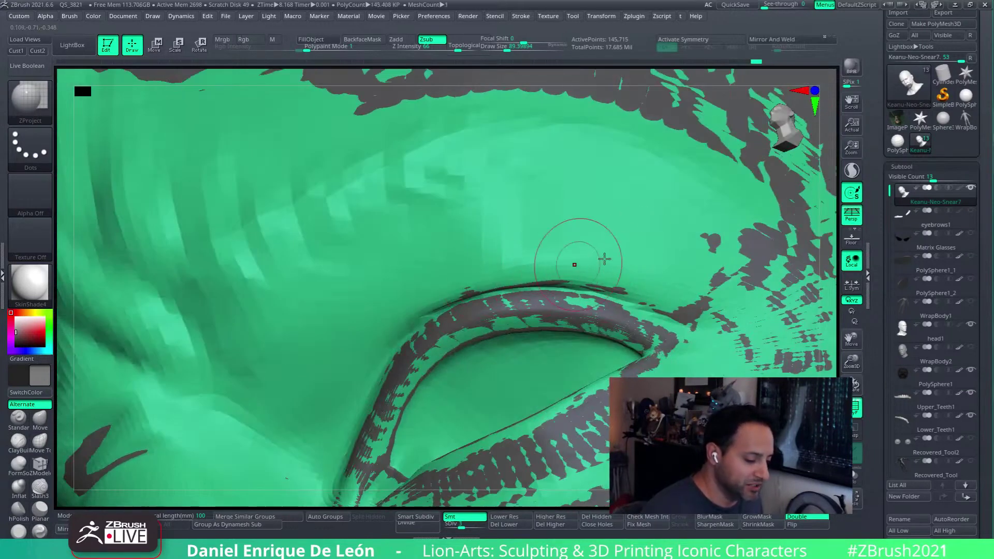
pyautogui.moveTo(627, 271)
pyautogui.keyDown('alt'); pyautogui.mouseDown()
pyautogui.moveTo(510, 273)
pyautogui.moveTo(506, 255)
pyautogui.mouseUp(); pyautogui.keyUp('alt')
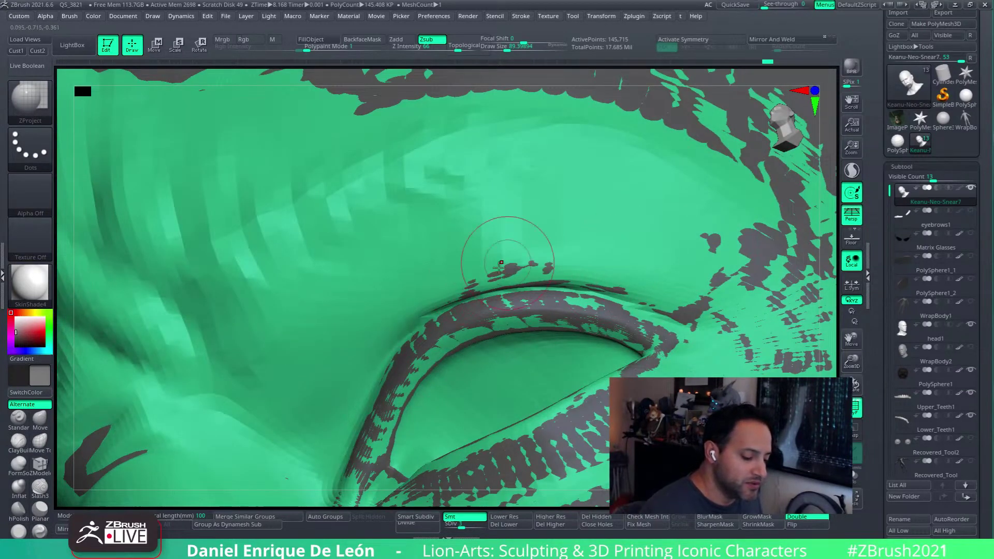
pyautogui.keyDown('alt'); pyautogui.moveTo(677, 276); pyautogui.dragTo(572, 274); pyautogui.keyUp('alt')
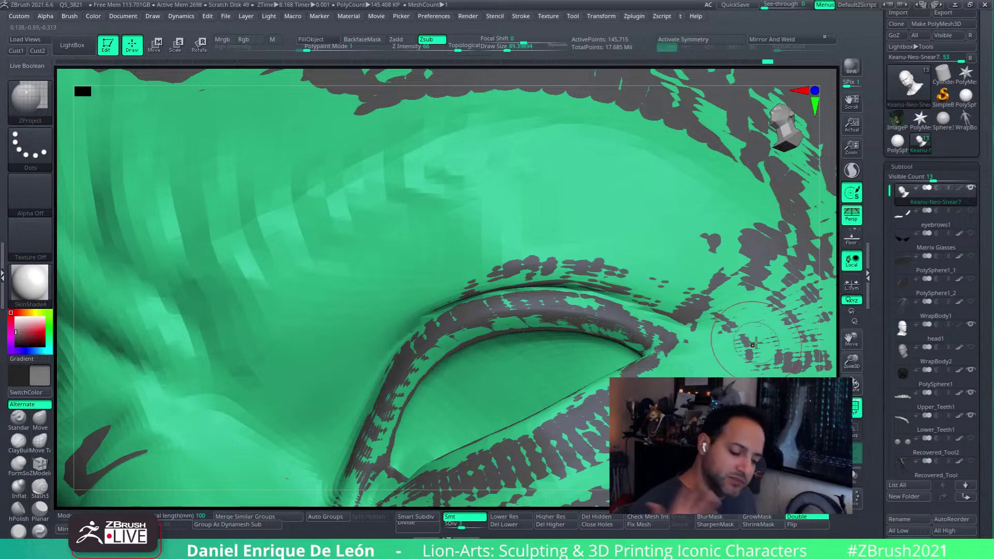
# - Project the area under the left eye and along the upper left cheek onto the underlying sculpt
pyautogui.moveTo(688, 311); pyautogui.dragTo(451, 240, button='right')
pyautogui.moveTo(454, 309)
pyautogui.mouseDown()
pyautogui.moveTo(447, 264)
pyautogui.moveTo(437, 273)
pyautogui.mouseUp()
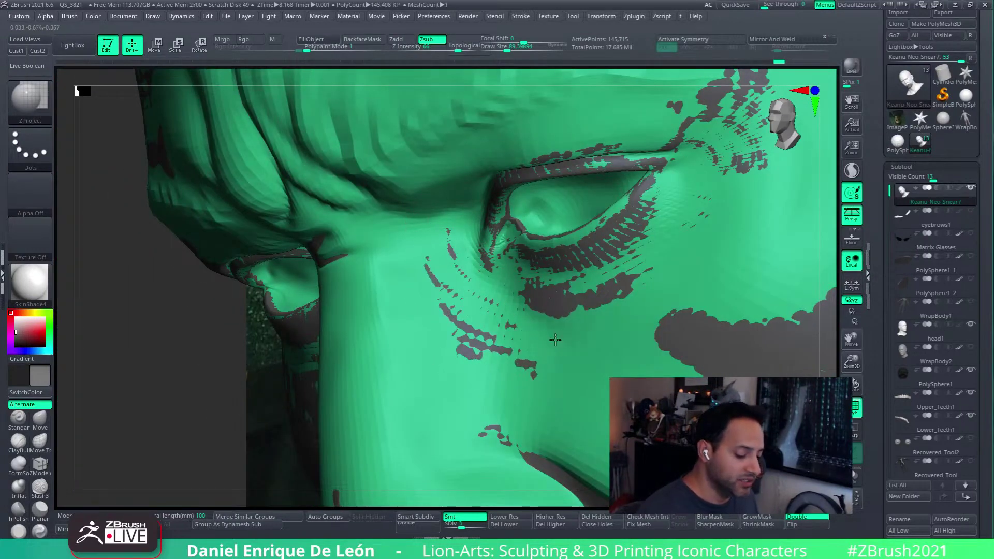
pyautogui.moveTo(548, 323)
pyautogui.mouseDown()
pyautogui.moveTo(621, 292)
pyautogui.moveTo(560, 316)
pyautogui.mouseUp()
pyautogui.moveTo(560, 316); pyautogui.dragTo(626, 309, button='right')
pyautogui.moveTo(625, 309)
pyautogui.mouseDown()
pyautogui.moveTo(652, 311)
pyautogui.moveTo(673, 290)
pyautogui.moveTo(720, 290)
pyautogui.mouseUp()
pyautogui.moveTo(720, 290); pyautogui.dragTo(656, 275, button='right')
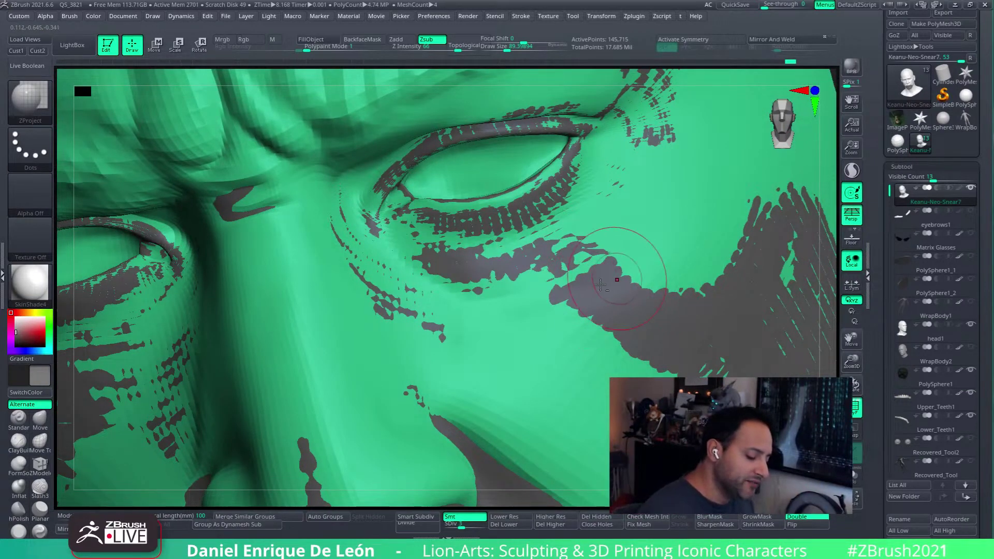
pyautogui.press('shift')
pyautogui.press('alt')
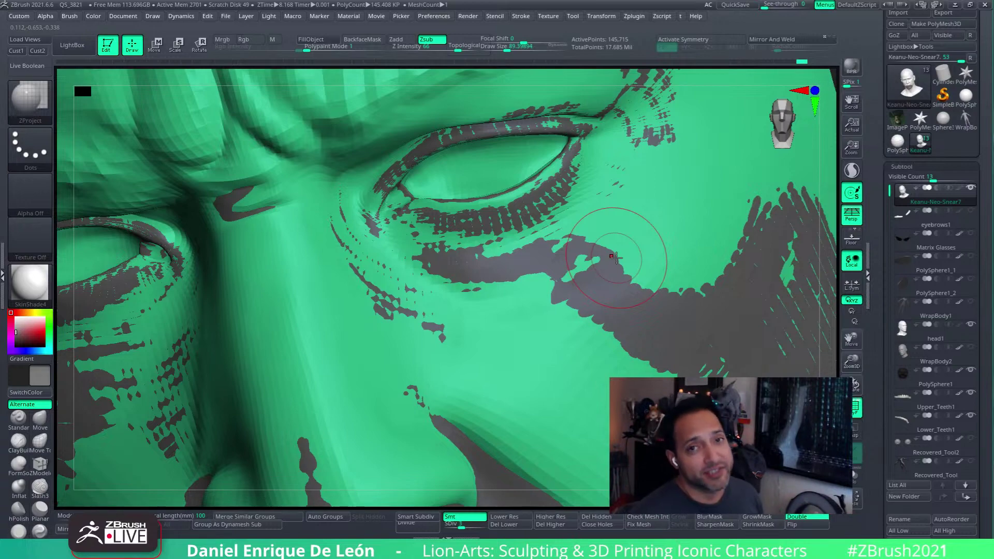
# - Move the upper right cheek below the eye with the Move brush to match the underlying sculpt, and smooth it
pyautogui.keyDown('ctrl'); pyautogui.moveTo(523, 329); pyautogui.dragTo(615, 262, button='right'); pyautogui.keyUp('ctrl')
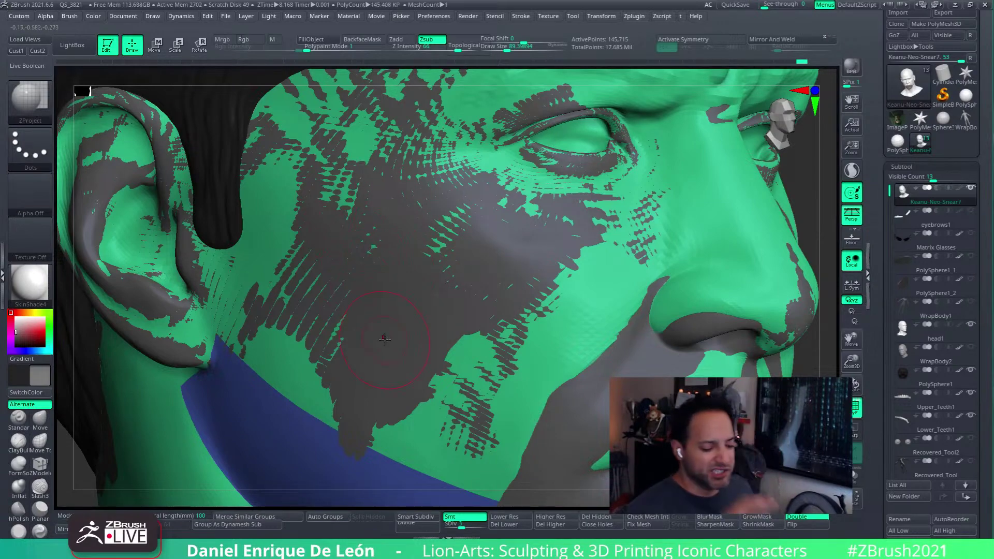
pyautogui.moveTo(384, 339); pyautogui.dragTo(491, 291, button='right')
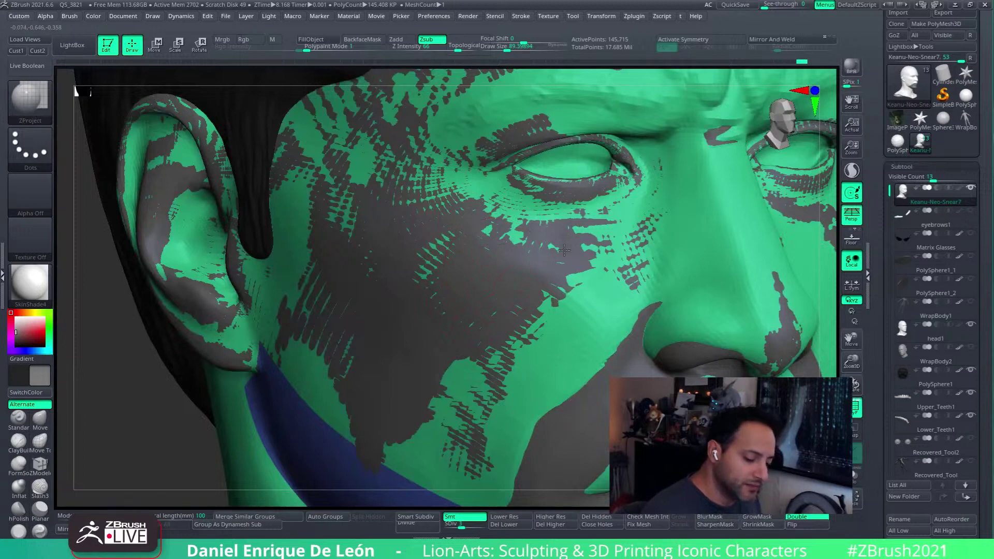
pyautogui.moveTo(553, 300); pyautogui.dragTo(463, 341, button='right')
pyautogui.click(44, 417)
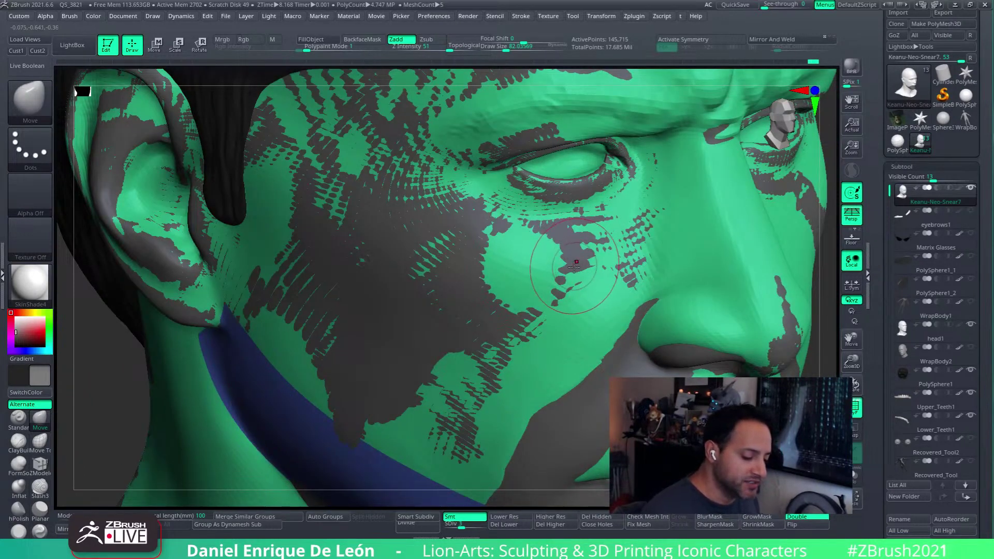
pyautogui.moveTo(459, 278)
pyautogui.keyDown('alt'); pyautogui.mouseDown()
pyautogui.moveTo(513, 282)
pyautogui.moveTo(528, 264)
pyautogui.moveTo(553, 282)
pyautogui.moveTo(527, 282)
pyautogui.moveTo(543, 257)
pyautogui.mouseUp(); pyautogui.keyUp('alt')
pyautogui.moveTo(597, 283); pyautogui.dragTo(511, 267, button='right')
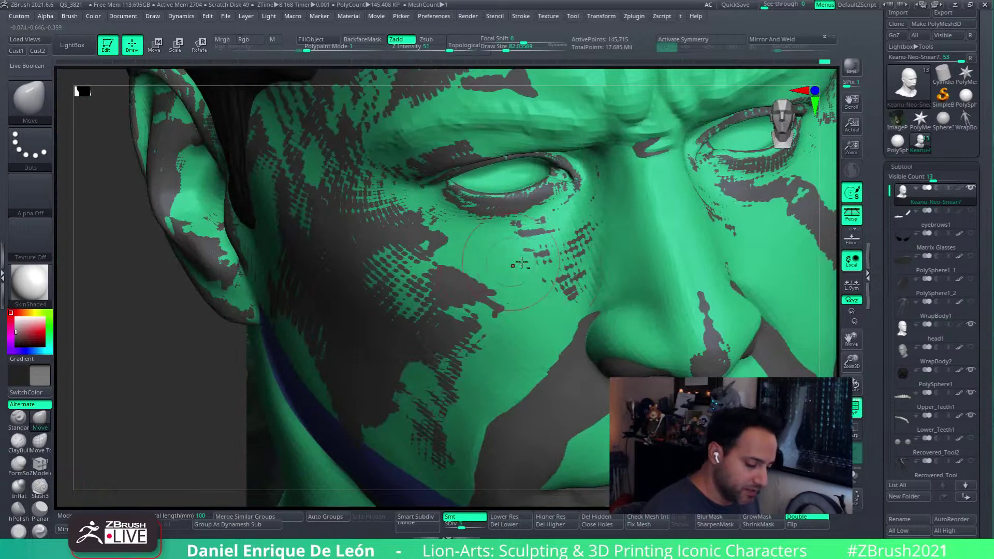
pyautogui.moveTo(517, 264)
pyautogui.keyDown('shift'); pyautogui.mouseDown()
pyautogui.moveTo(521, 254)
pyautogui.moveTo(497, 282)
pyautogui.moveTo(465, 286)
pyautogui.mouseUp(); pyautogui.keyUp('shift')
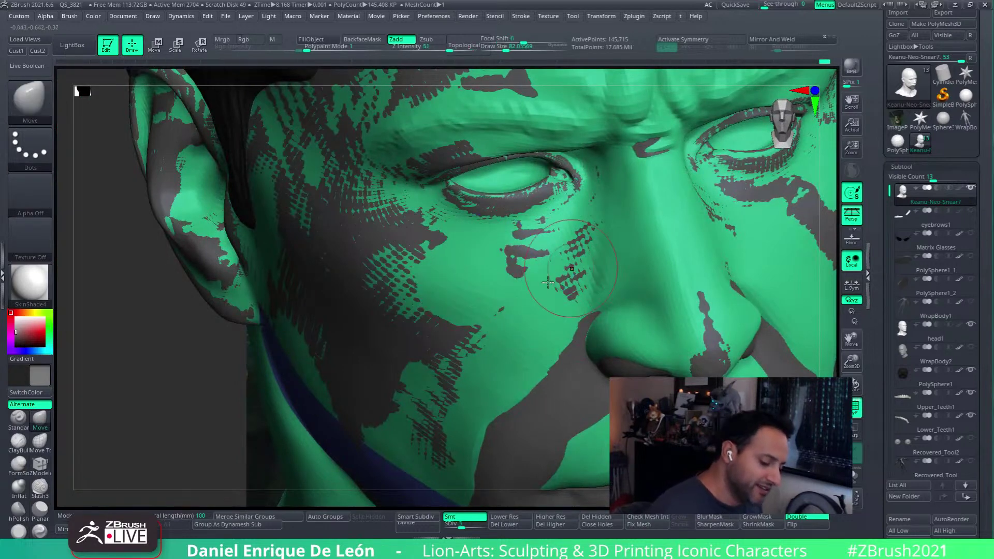
# - Project the right cheek between the lower eyelid and the side of the nose onto the underlying sculpt with ZProject
pyautogui.click(40, 107)
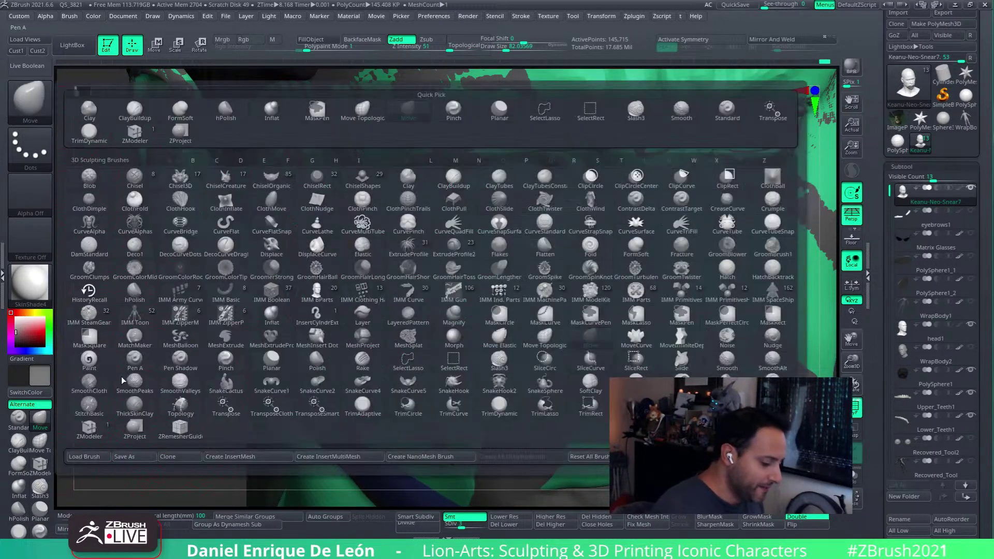
pyautogui.click(104, 424)
pyautogui.click(39, 108)
pyautogui.click(136, 425)
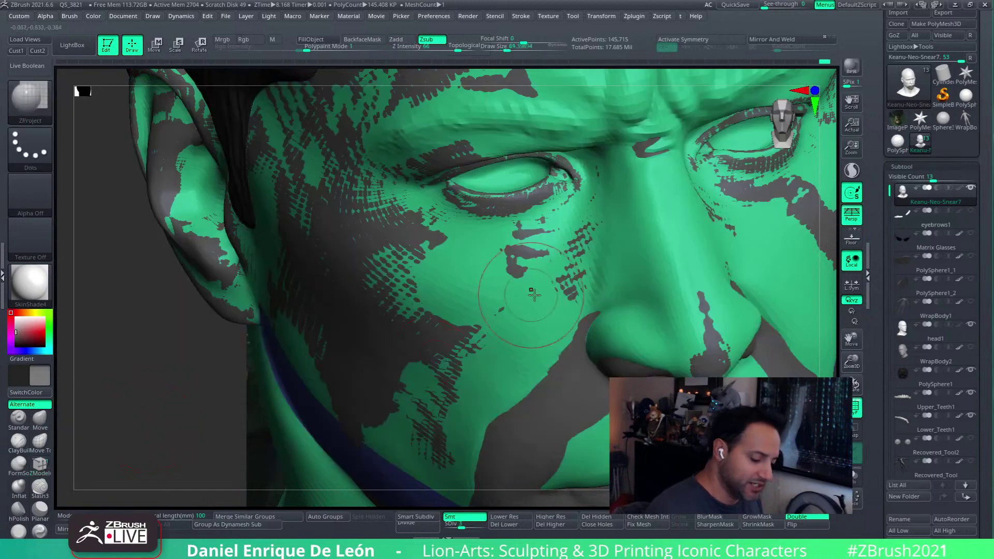
pyautogui.moveTo(524, 295); pyautogui.dragTo(511, 267, button='right')
pyautogui.click(494, 275)
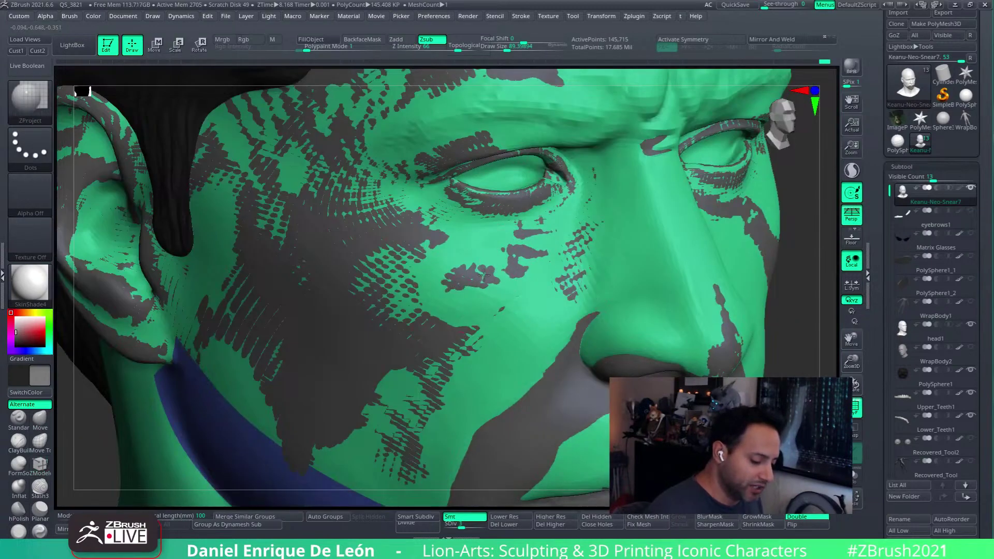
pyautogui.moveTo(483, 303); pyautogui.dragTo(511, 315)
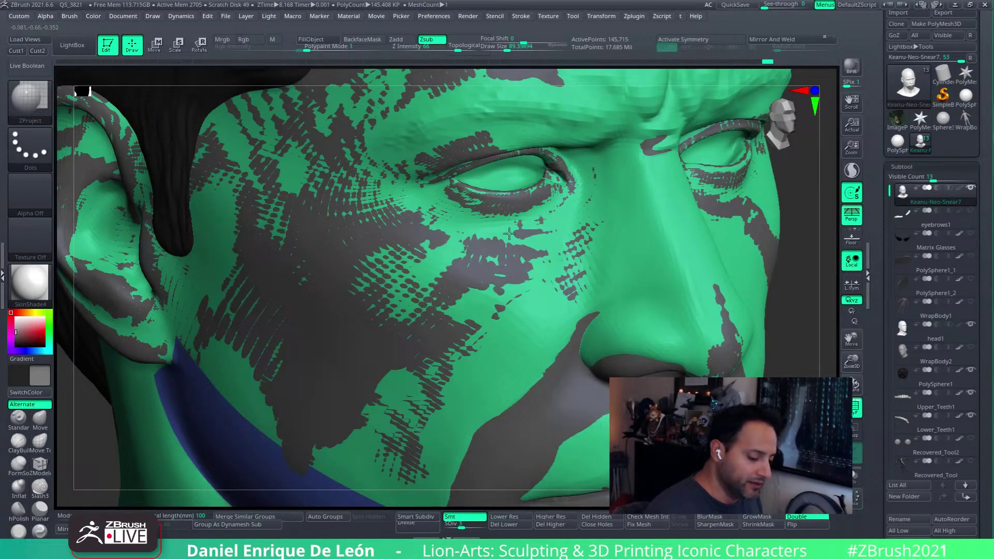
pyautogui.moveTo(498, 293)
pyautogui.keyDown('alt'); pyautogui.mouseDown(button='right')
pyautogui.moveTo(517, 305)
pyautogui.moveTo(511, 251)
pyautogui.moveTo(505, 272)
pyautogui.moveTo(532, 338)
pyautogui.mouseUp(button='right'); pyautogui.keyUp('alt')
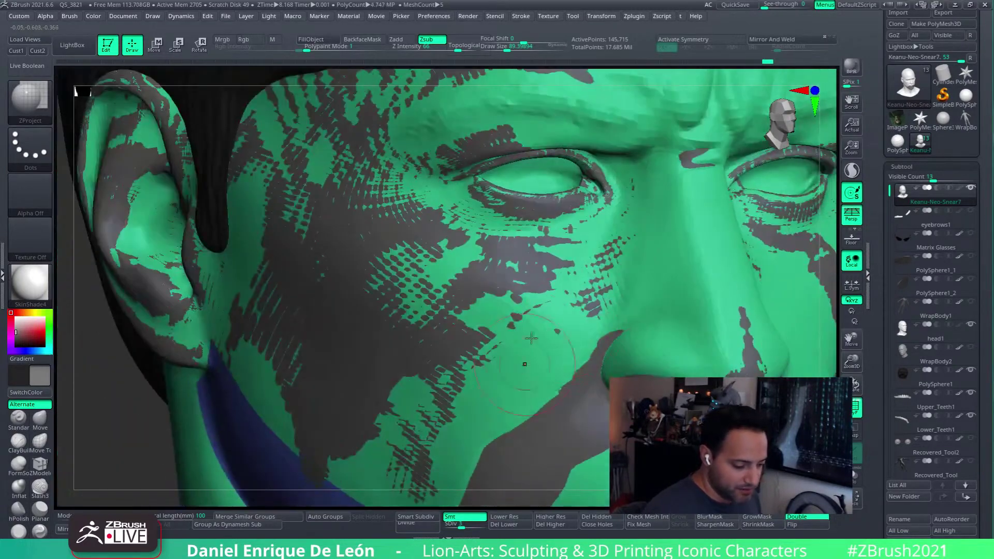
pyautogui.moveTo(536, 345)
pyautogui.mouseDown()
pyautogui.moveTo(558, 332)
pyautogui.moveTo(509, 316)
pyautogui.moveTo(598, 247)
pyautogui.moveTo(601, 261)
pyautogui.mouseUp()
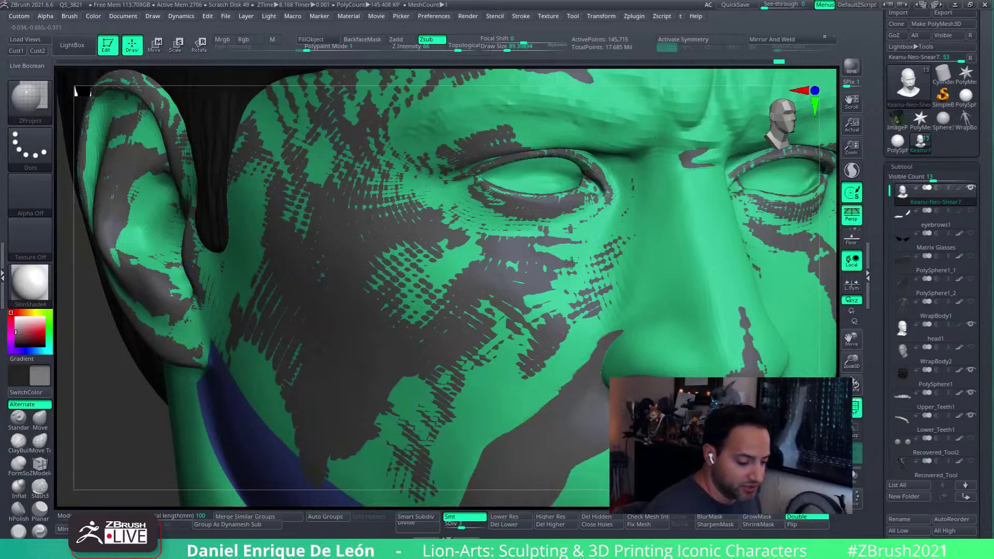
# - Build up the skin fold along the right lower eyelid with the FormSoft brush
pyautogui.moveTo(615, 230)
pyautogui.mouseDown(button='right')
pyautogui.moveTo(585, 275)
pyautogui.moveTo(556, 234)
pyautogui.moveTo(508, 238)
pyautogui.moveTo(469, 290)
pyautogui.moveTo(593, 249)
pyautogui.moveTo(569, 290)
pyautogui.mouseUp(button='right')
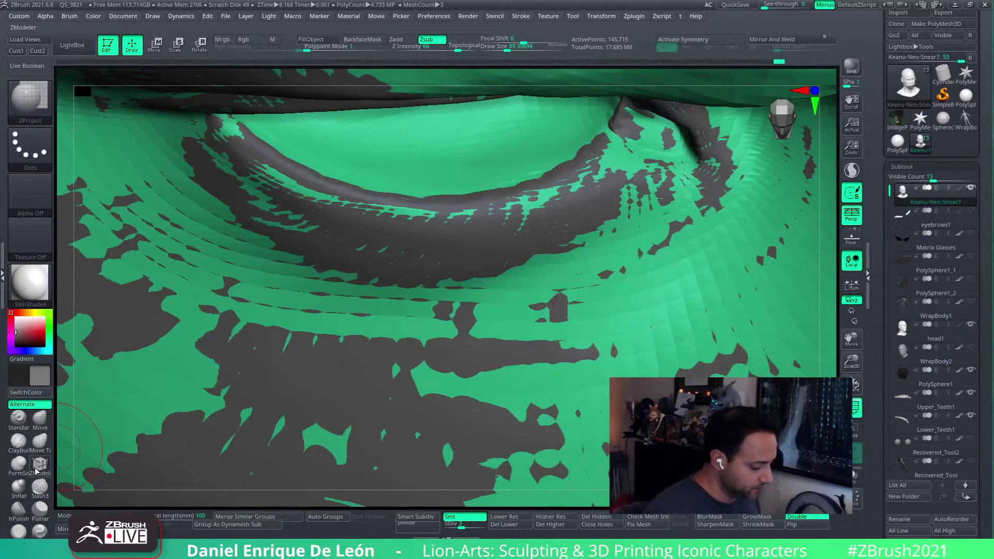
pyautogui.click(19, 463)
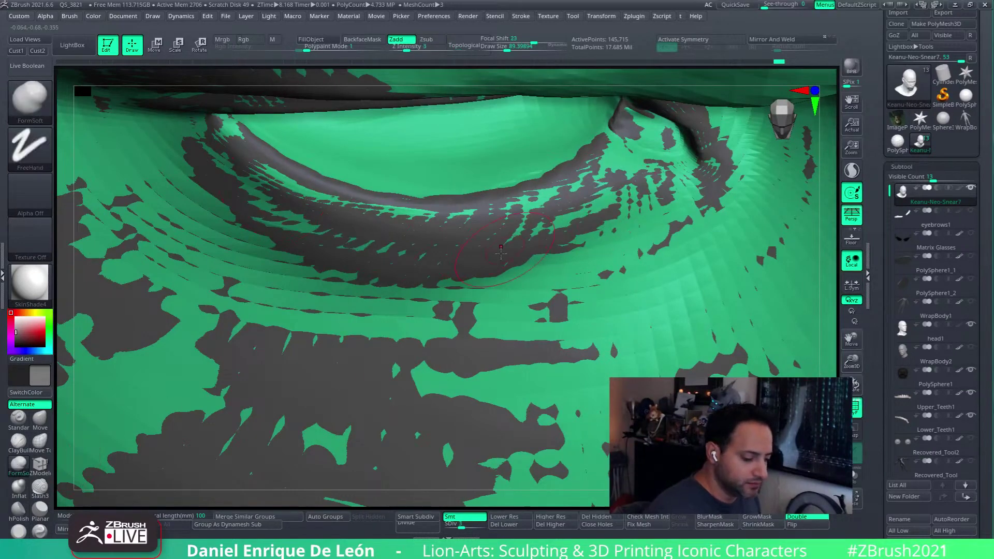
pyautogui.moveTo(600, 188)
pyautogui.mouseDown()
pyautogui.moveTo(575, 199)
pyautogui.moveTo(290, 178)
pyautogui.moveTo(607, 177)
pyautogui.moveTo(373, 264)
pyautogui.moveTo(595, 228)
pyautogui.moveTo(279, 259)
pyautogui.moveTo(558, 239)
pyautogui.mouseUp()
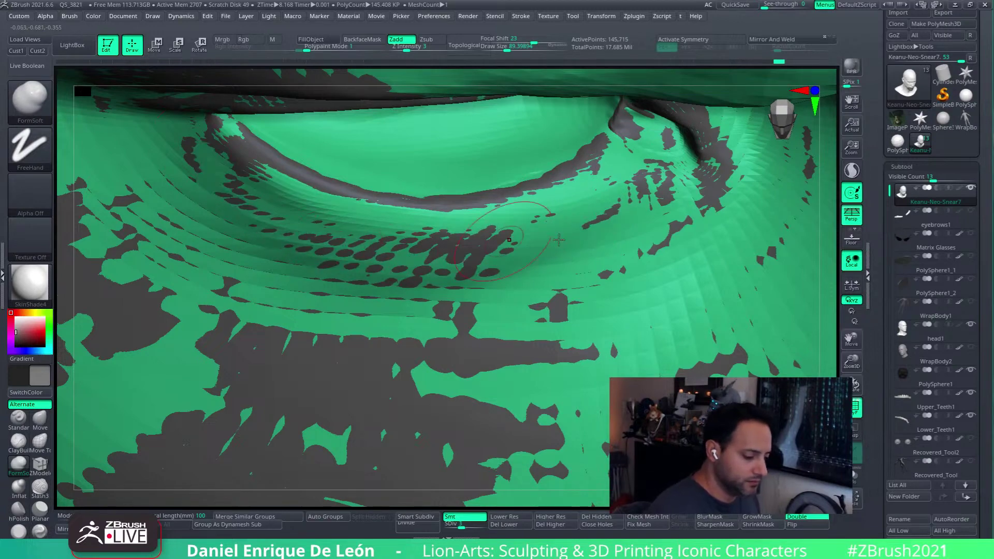
pyautogui.moveTo(586, 301)
pyautogui.keyDown('ctrl'); pyautogui.mouseDown(button='right')
pyautogui.moveTo(561, 220)
pyautogui.moveTo(532, 207)
pyautogui.mouseUp(button='right'); pyautogui.keyUp('ctrl')
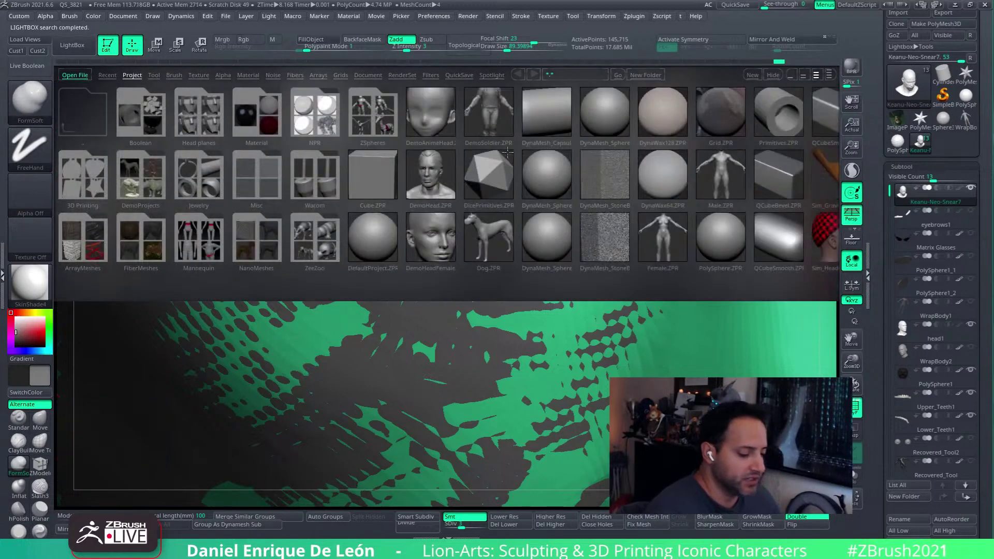
# - Browse LightBox to the Smooth brush folder, select Smooth Stronger, and close LightBox
pyautogui.click(464, 74)
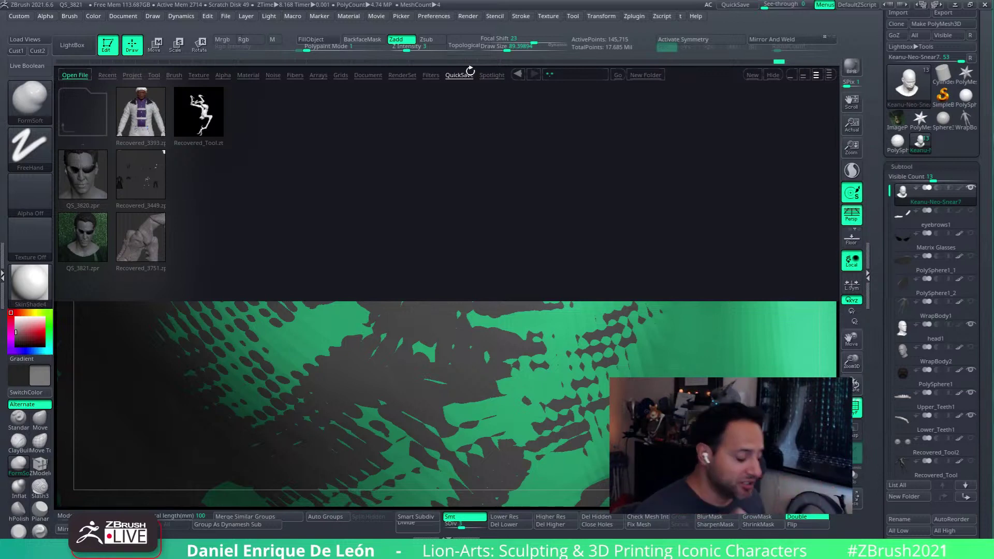
pyautogui.click(174, 75)
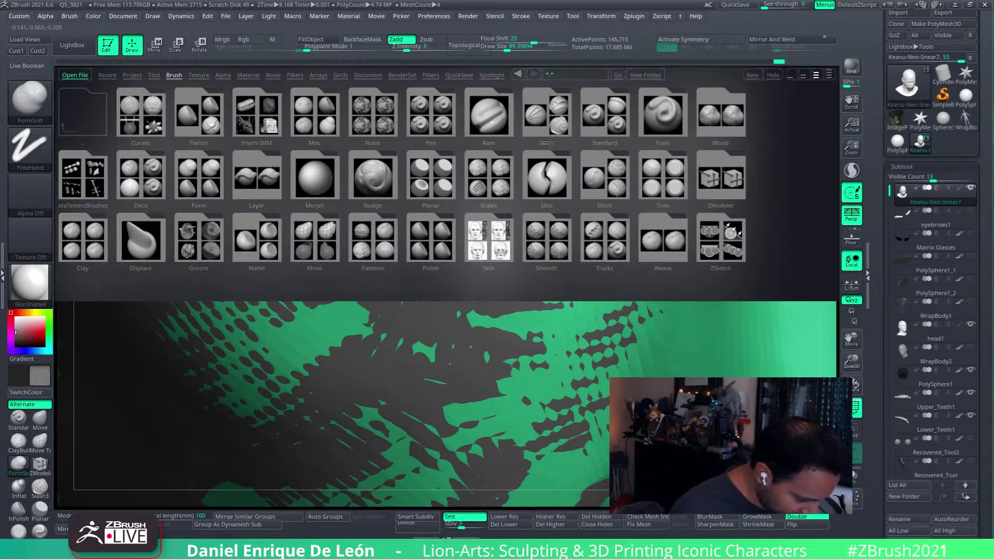
pyautogui.click(547, 240)
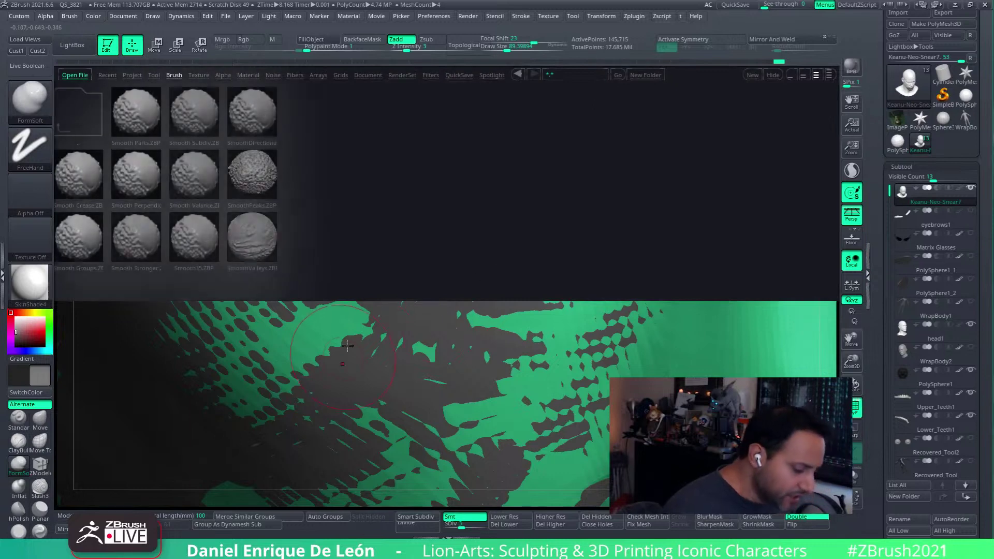
pyautogui.click(136, 241)
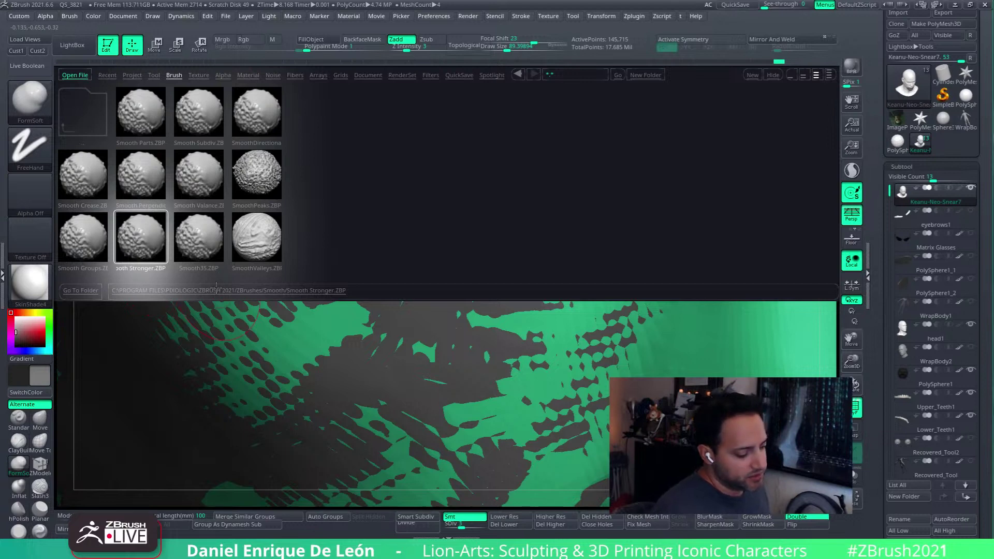
pyautogui.click(72, 45)
pyautogui.press('shift')
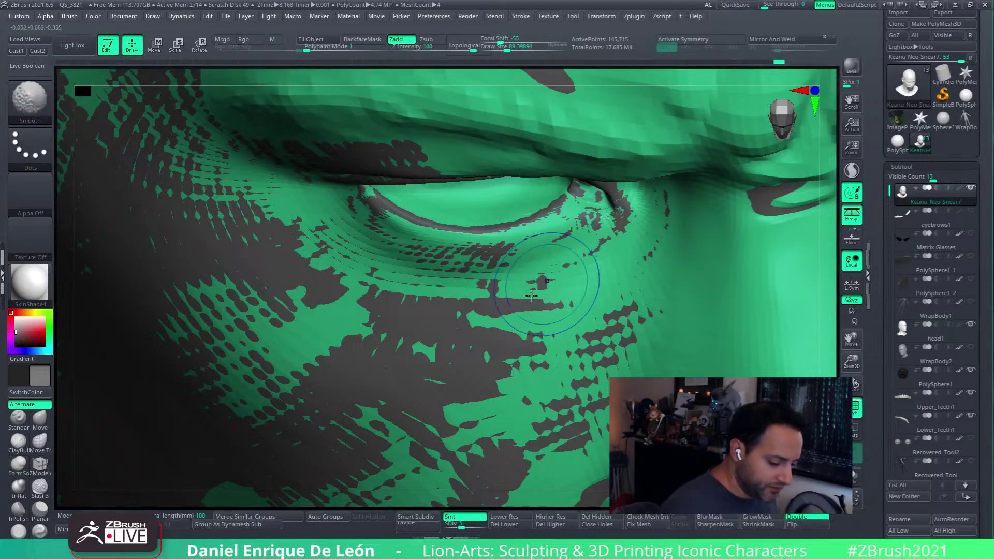
# - Switch topological masking for the Smooth brush on and back off
pyautogui.click(470, 44)
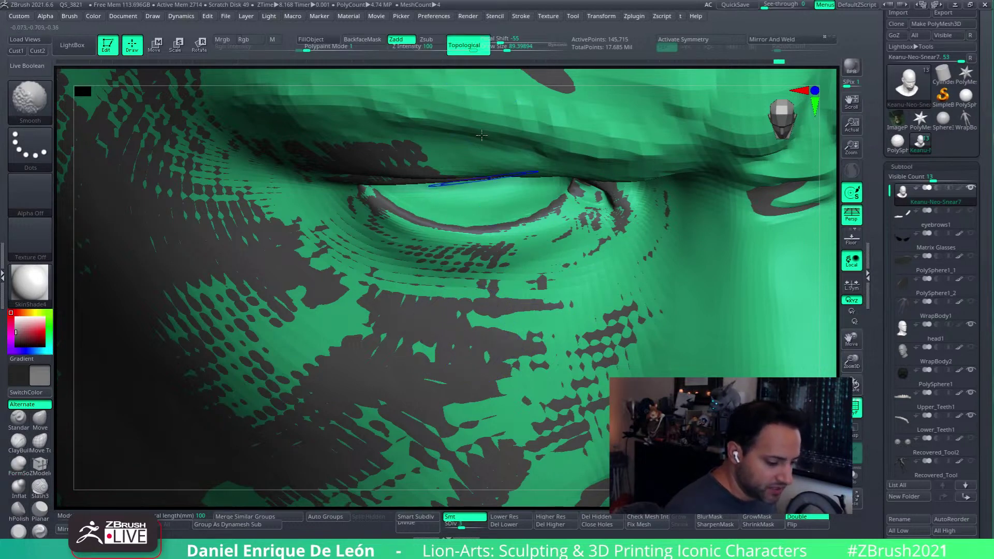
pyautogui.click(469, 45)
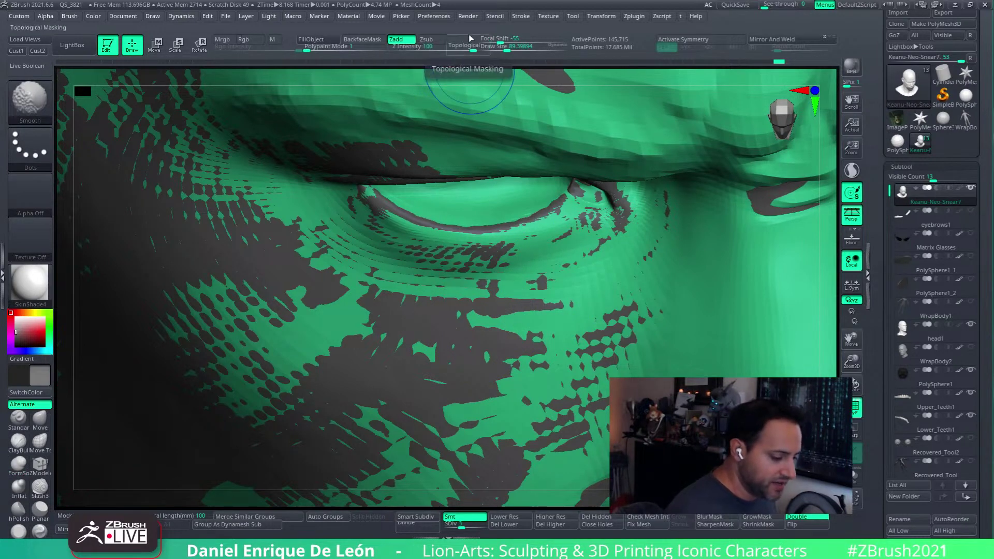
pyautogui.click(465, 44)
pyautogui.click(466, 44)
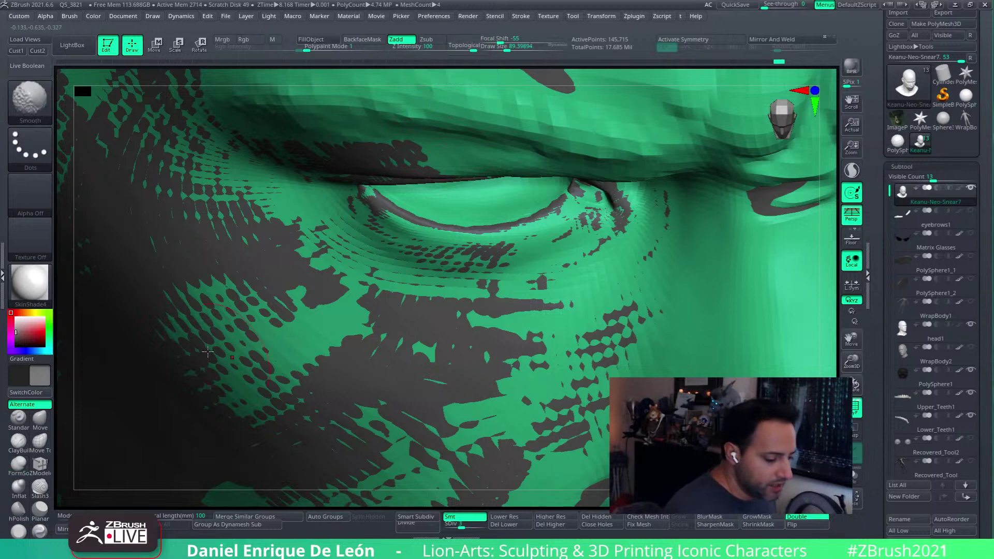
# - Look through the FormSoft brush's Modifiers, Smooth Brush Modifiers, MaskMesh Modifiers and Surface settings
pyautogui.click(70, 16)
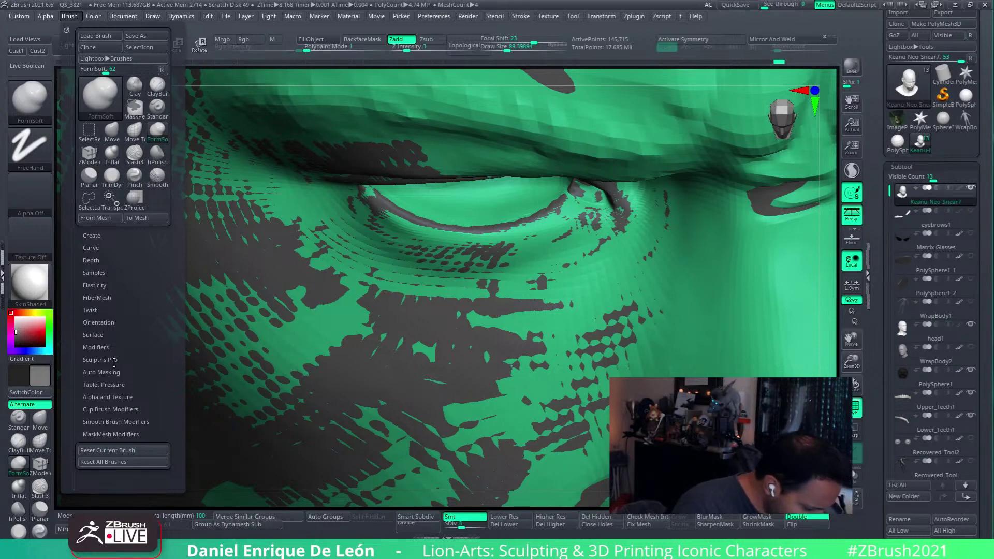
pyautogui.click(95, 347)
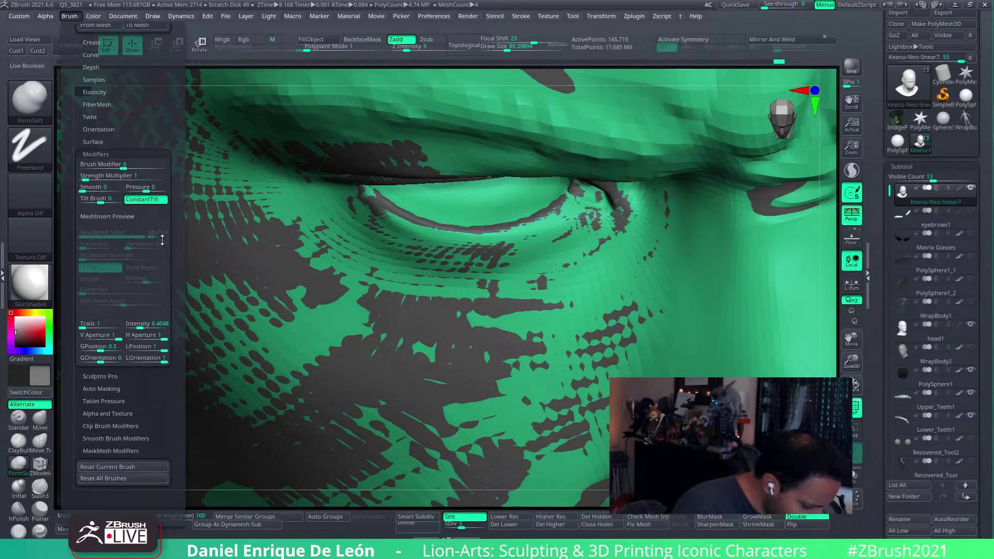
pyautogui.scroll(-1, 158, 388)
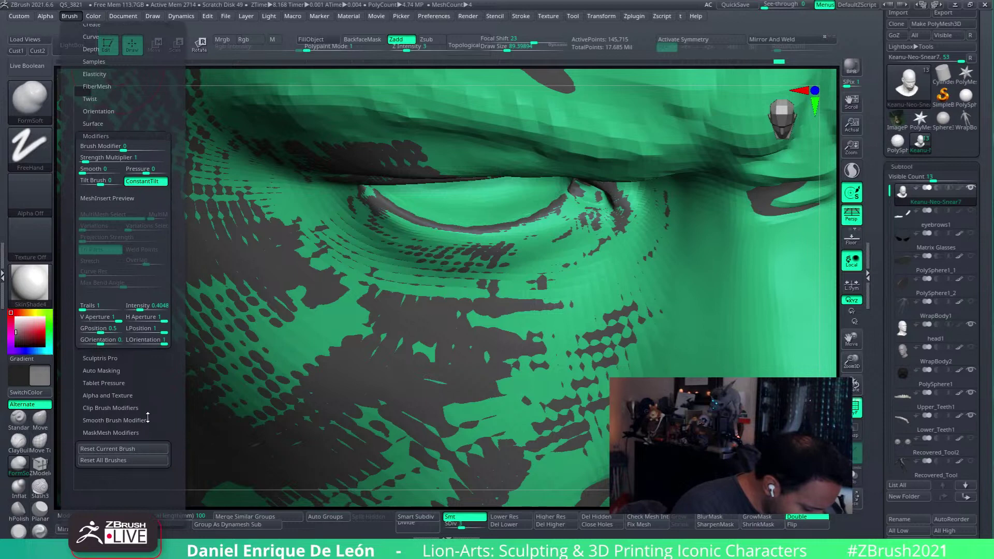
pyautogui.moveTo(152, 414); pyautogui.dragTo(153, 319)
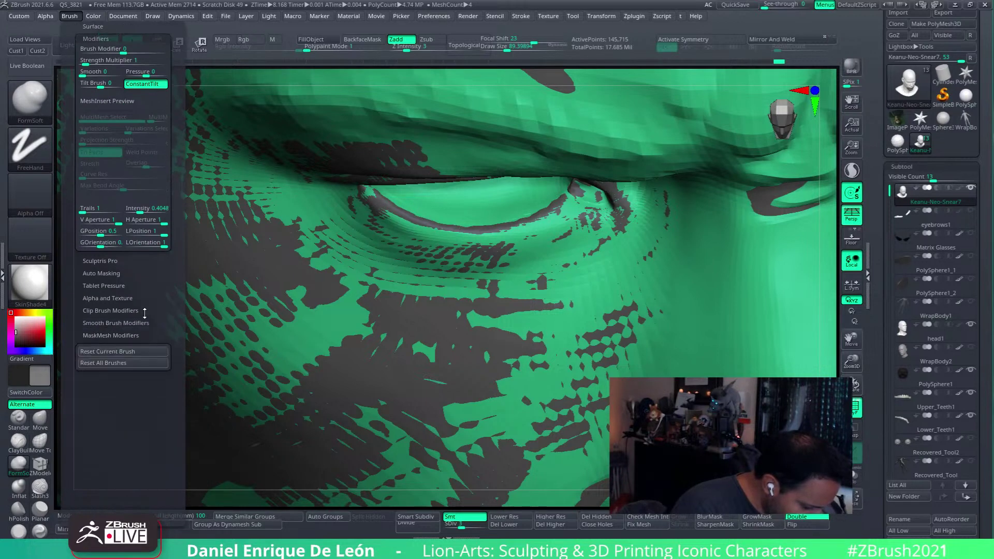
pyautogui.click(149, 323)
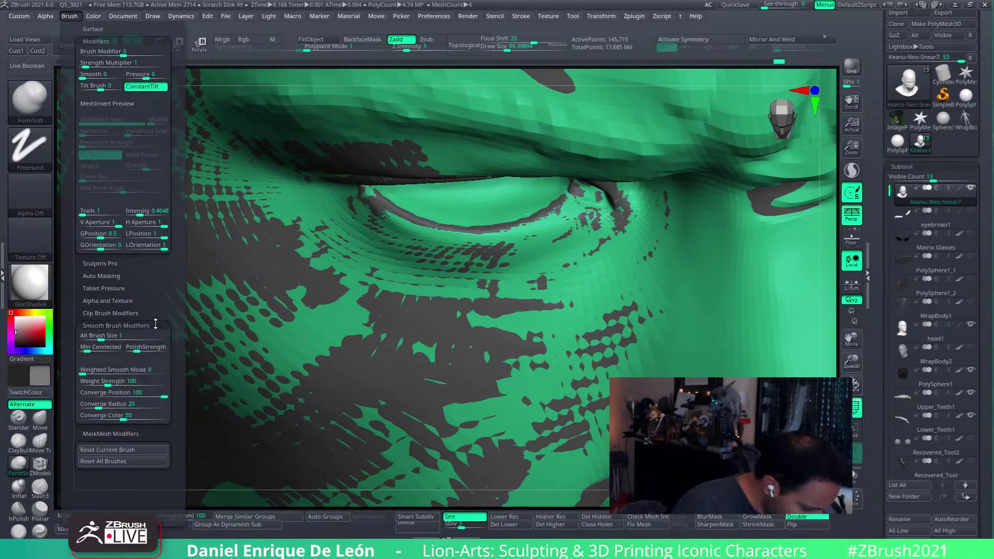
pyautogui.scroll(1, 154, 317)
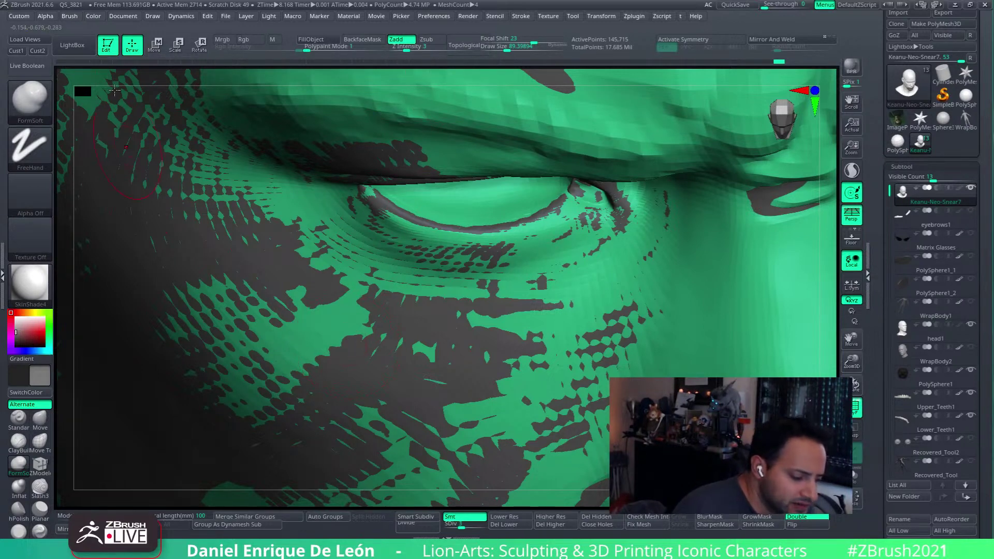
pyautogui.click(72, 16)
pyautogui.click(134, 346)
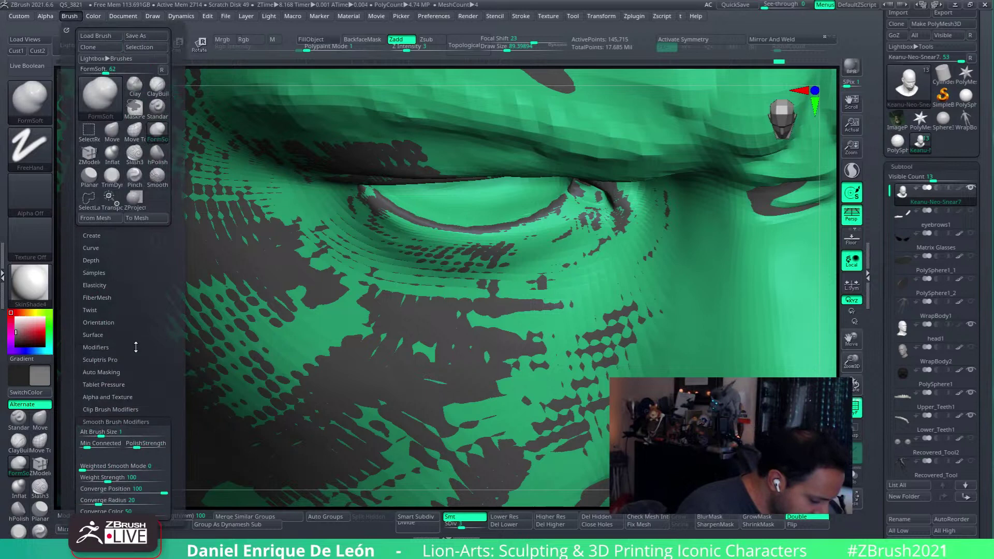
pyautogui.click(121, 420)
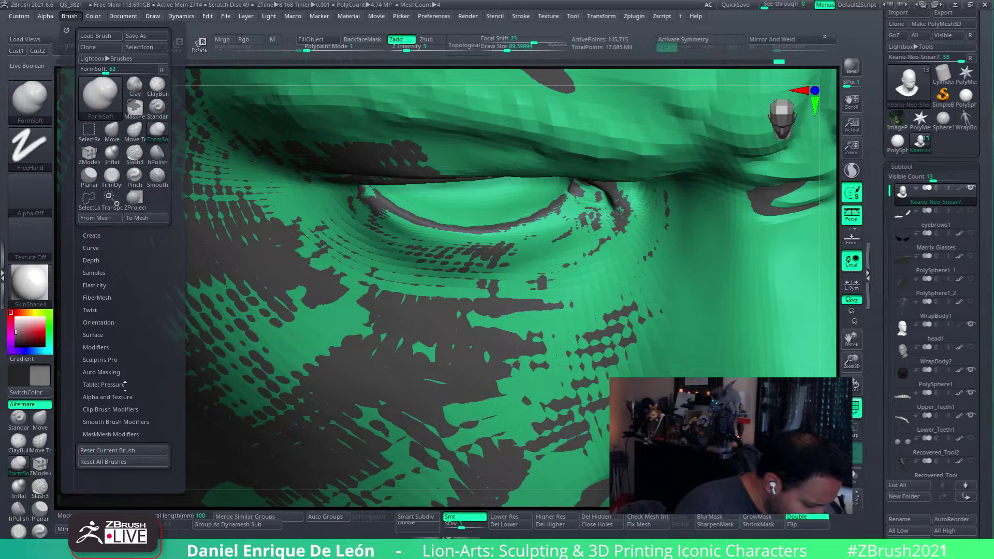
pyautogui.click(147, 435)
pyautogui.moveTo(147, 435); pyautogui.dragTo(138, 314)
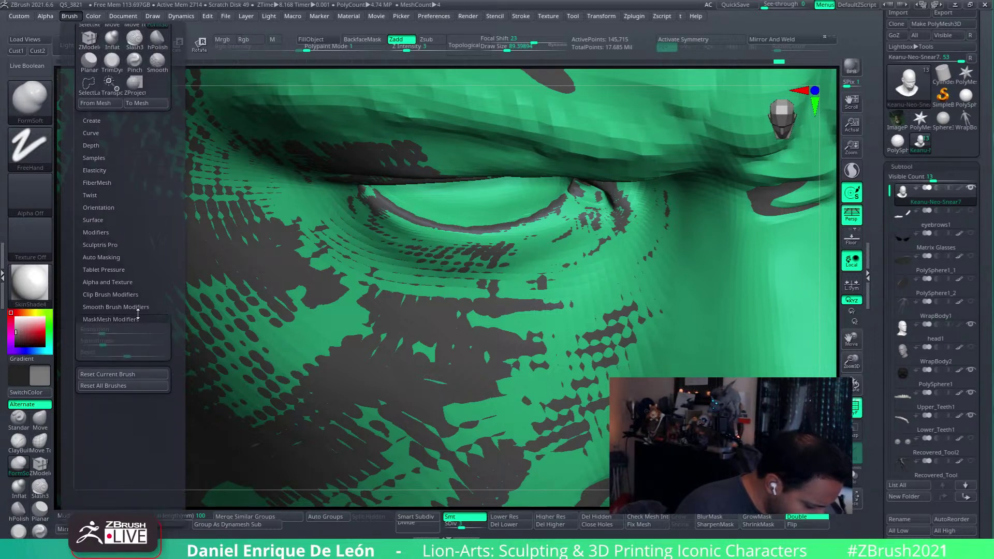
pyautogui.click(134, 318)
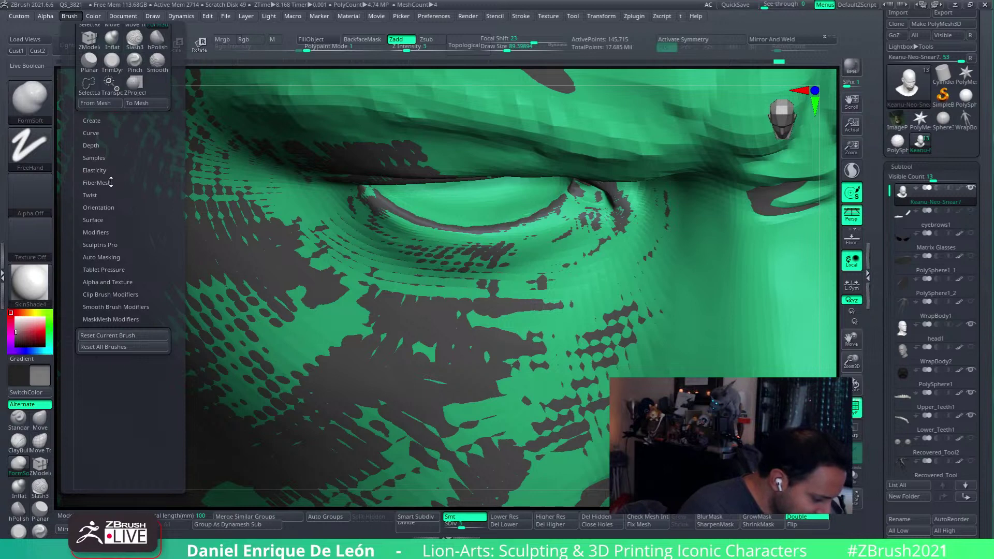
pyautogui.click(116, 219)
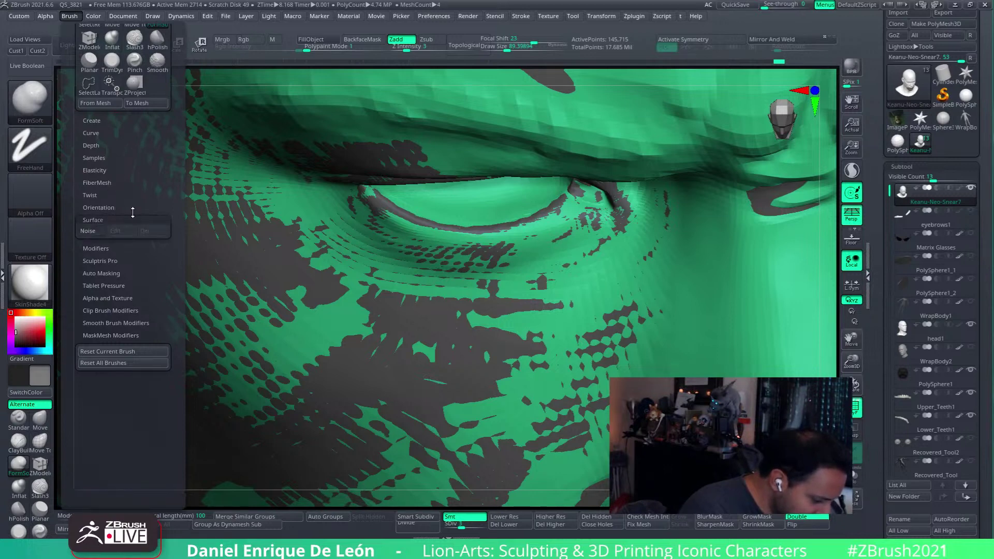
pyautogui.click(127, 219)
pyautogui.click(119, 229)
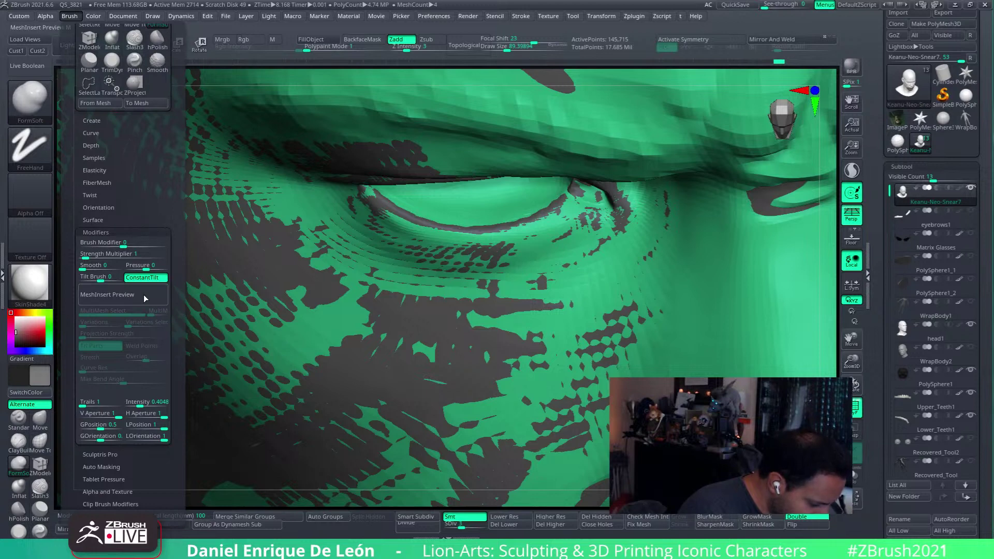
pyautogui.click(120, 232)
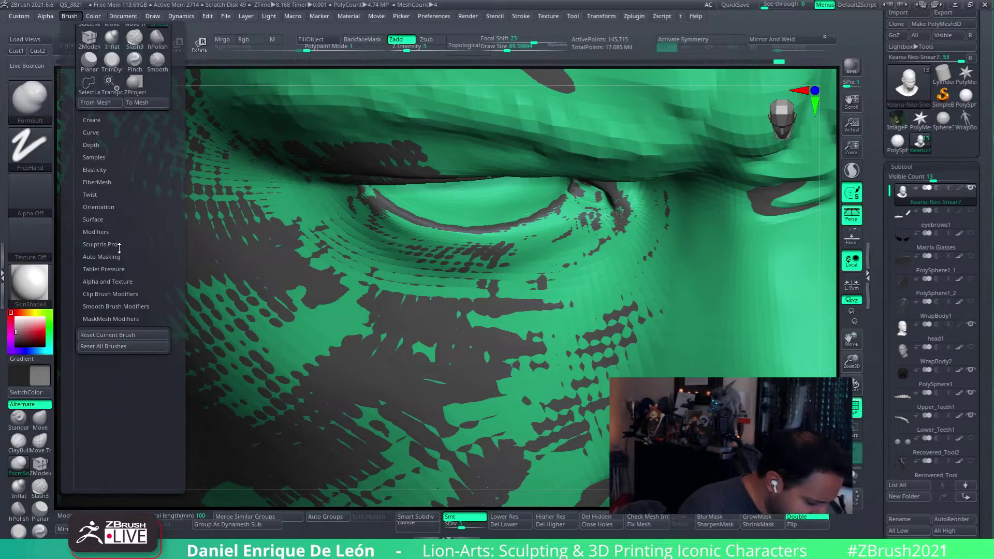
# - Check the Draw and Alpha settings and examine the FormSoft brush's Auto Masking options
pyautogui.click(525, 19)
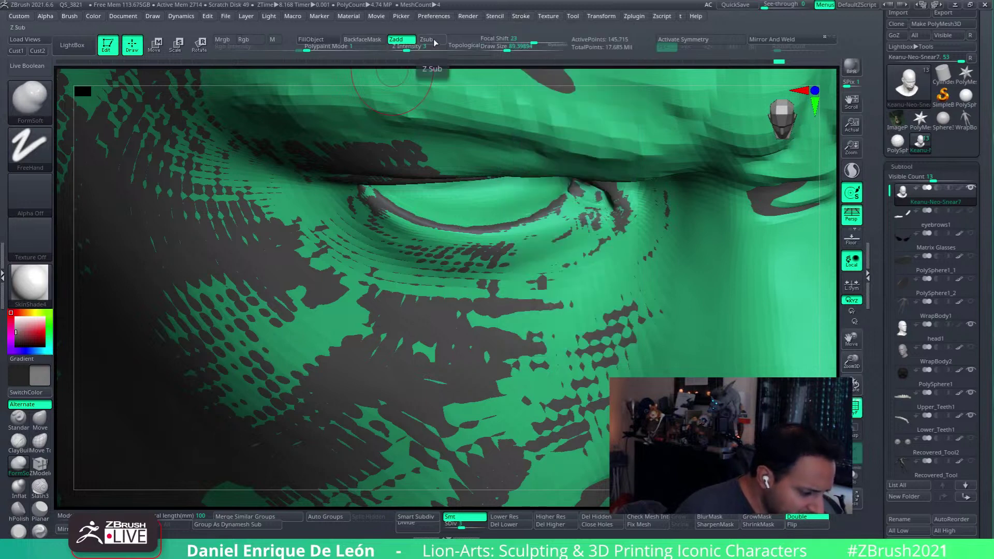
pyautogui.click(152, 16)
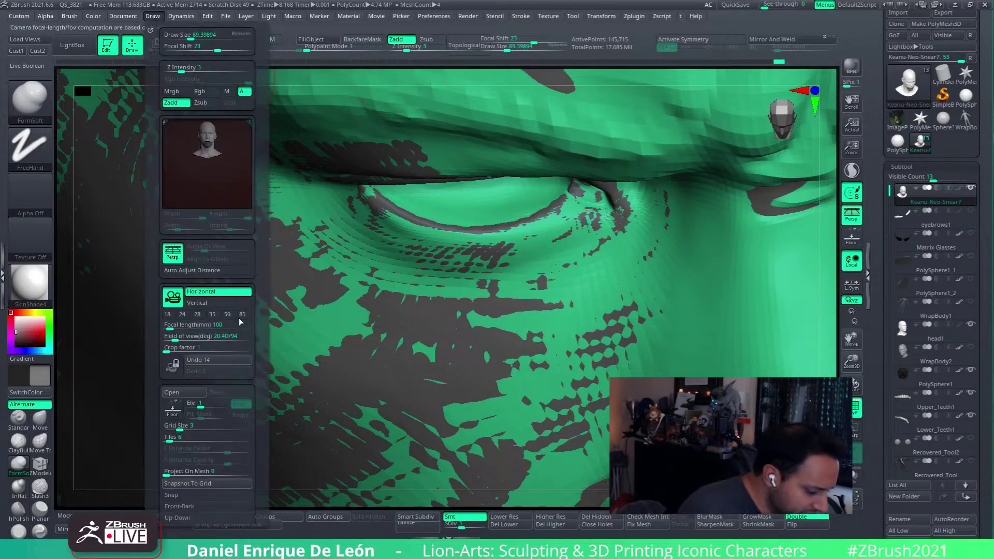
pyautogui.moveTo(259, 330); pyautogui.dragTo(264, 210)
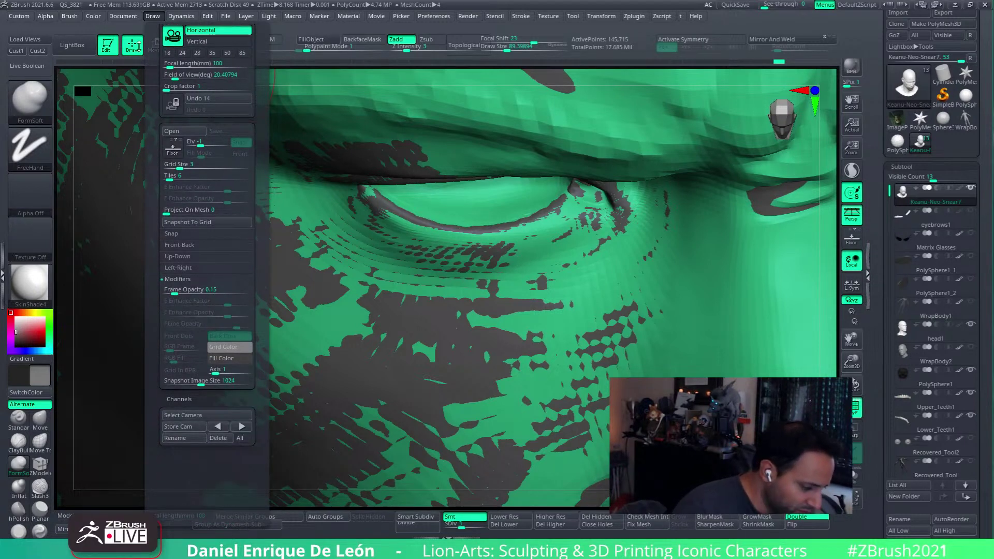
pyautogui.click(46, 17)
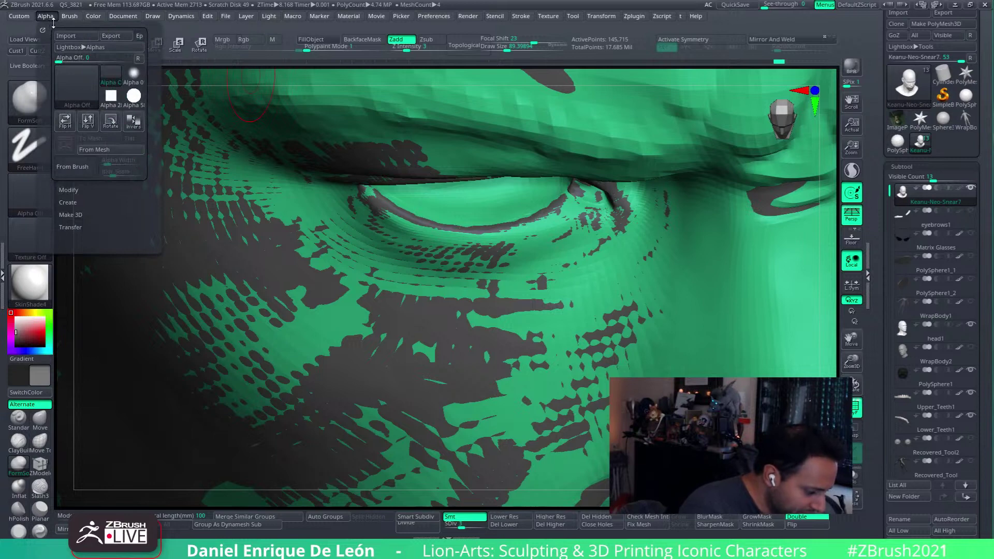
pyautogui.click(73, 16)
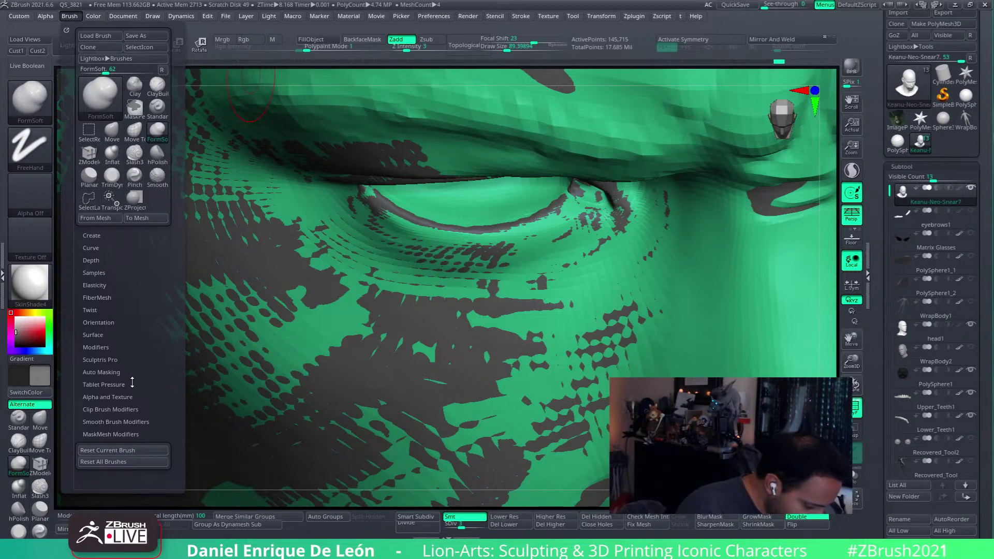
pyautogui.click(115, 371)
pyautogui.scroll(-5, 141, 356)
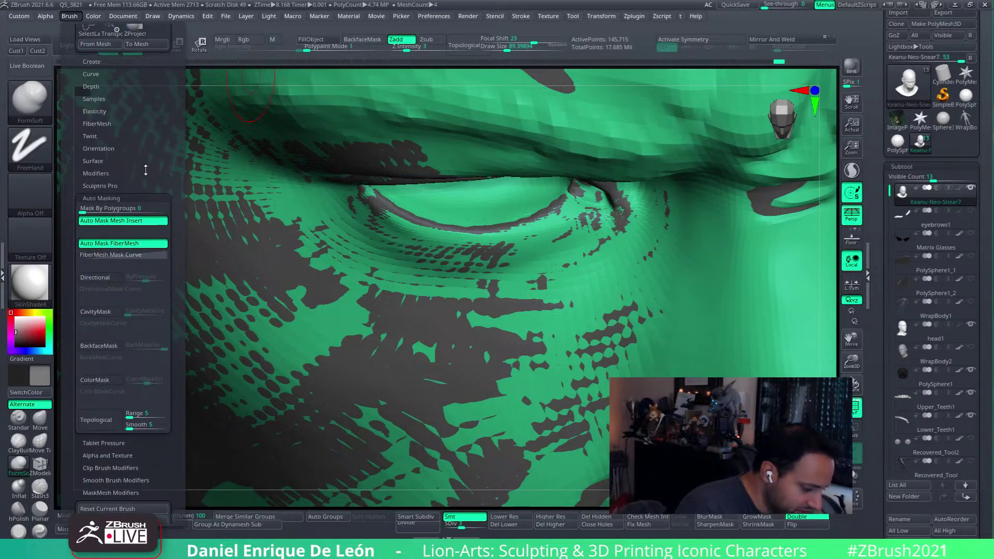
pyautogui.scroll(5, 119, 207)
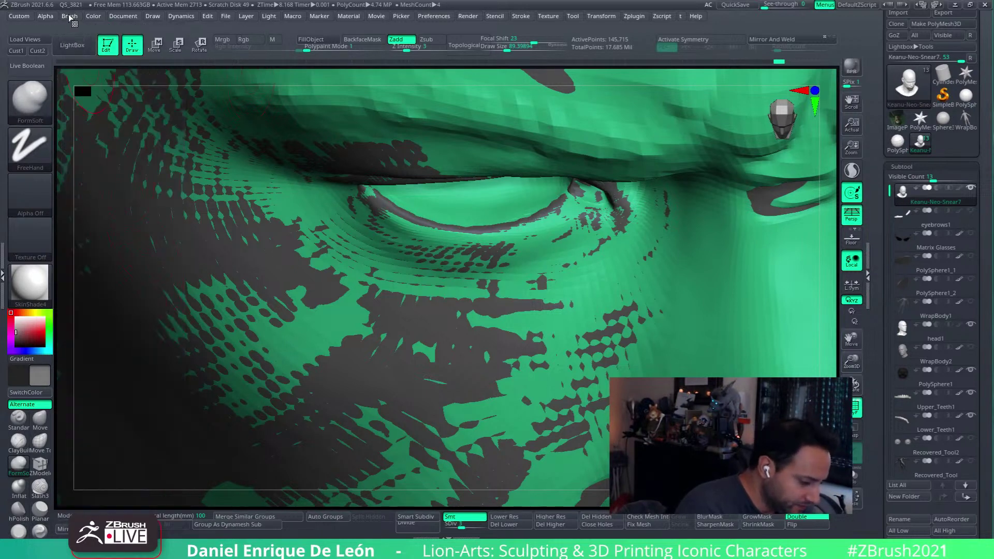
pyautogui.click(69, 16)
pyautogui.scroll(-4, 159, 250)
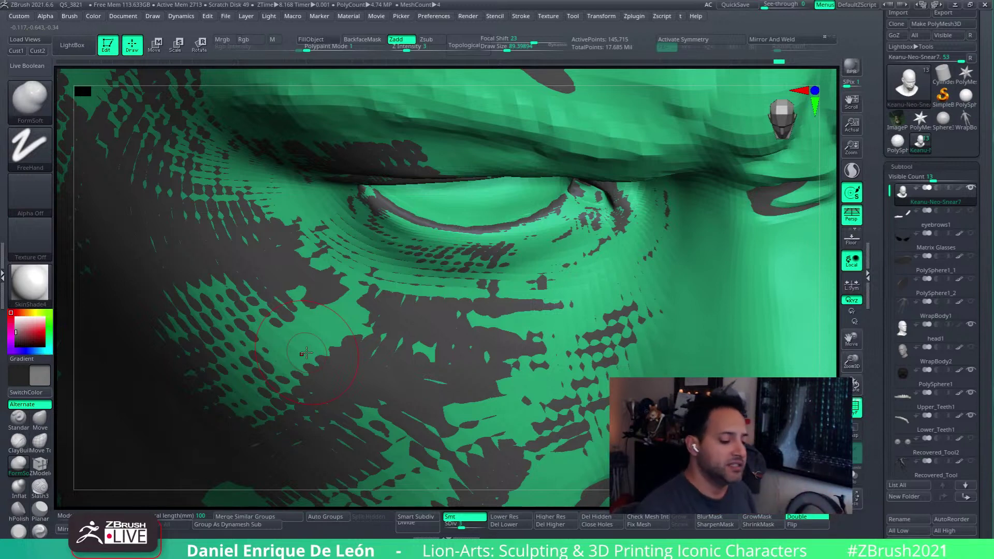
# - Isolate the Keanu-Neo-Snear7 head mesh and raise it to subdivision level 4, checking the face from the front and side
pyautogui.moveTo(564, 332); pyautogui.dragTo(516, 281, button='right')
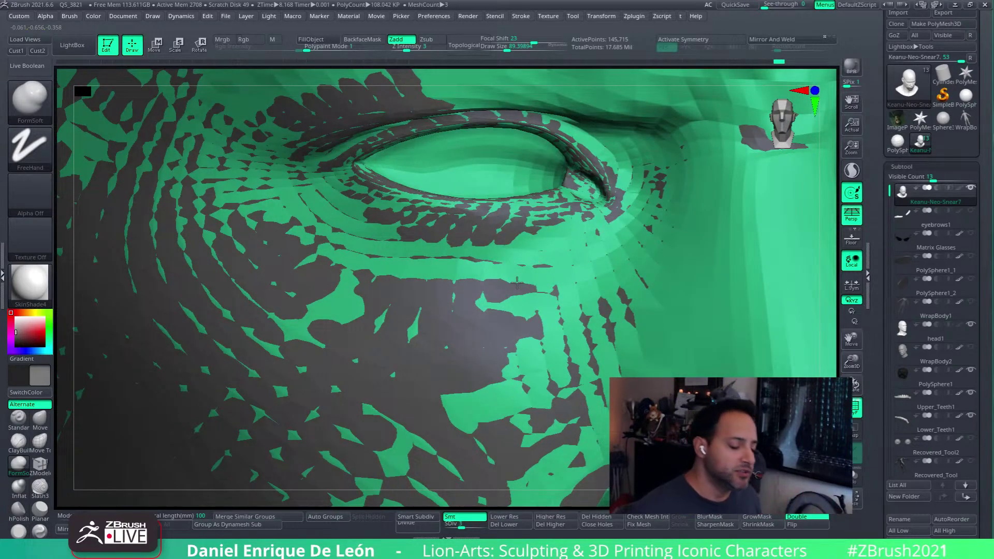
pyautogui.press('d')
pyautogui.keyDown('ctrl'); pyautogui.moveTo(485, 340); pyautogui.dragTo(518, 279, button='right'); pyautogui.keyUp('ctrl')
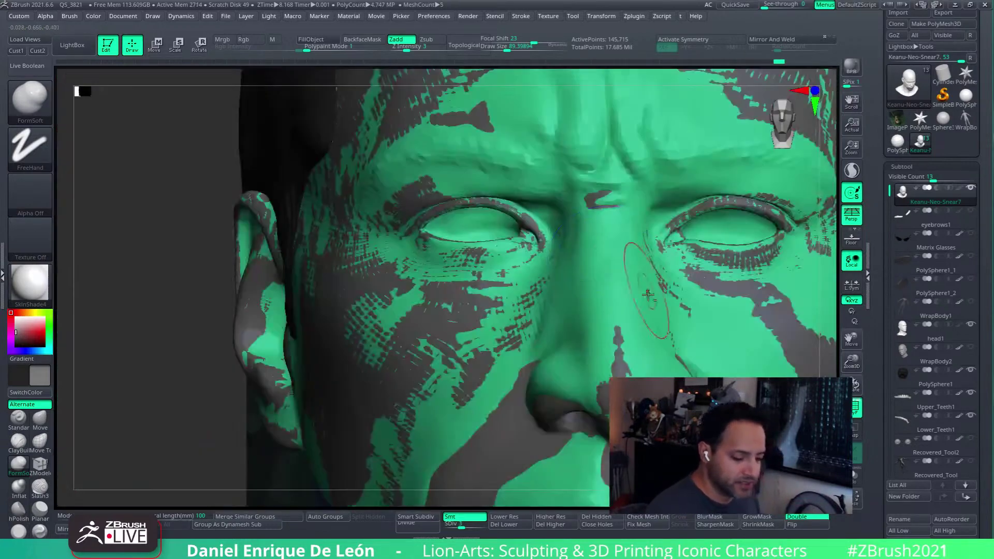
pyautogui.moveTo(648, 291)
pyautogui.mouseDown(button='right')
pyautogui.moveTo(457, 268)
pyautogui.moveTo(479, 223)
pyautogui.mouseUp(button='right')
pyautogui.moveTo(577, 352)
pyautogui.keyDown('alt'); pyautogui.mouseDown(button='right')
pyautogui.moveTo(606, 308)
pyautogui.moveTo(606, 358)
pyautogui.mouseUp(button='right'); pyautogui.keyUp('alt')
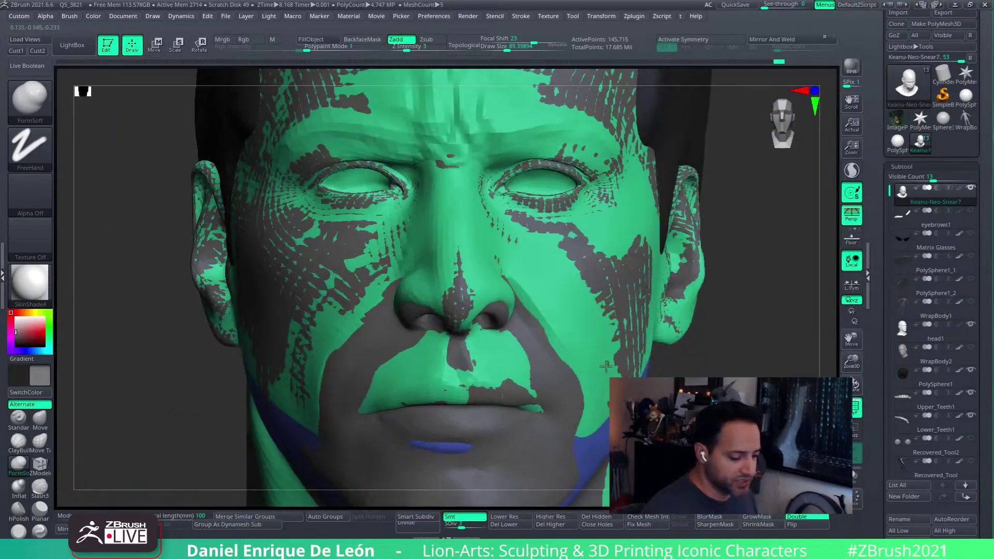
pyautogui.moveTo(479, 386); pyautogui.dragTo(599, 355, button='right')
pyautogui.hotkey('ctrl', 'd')
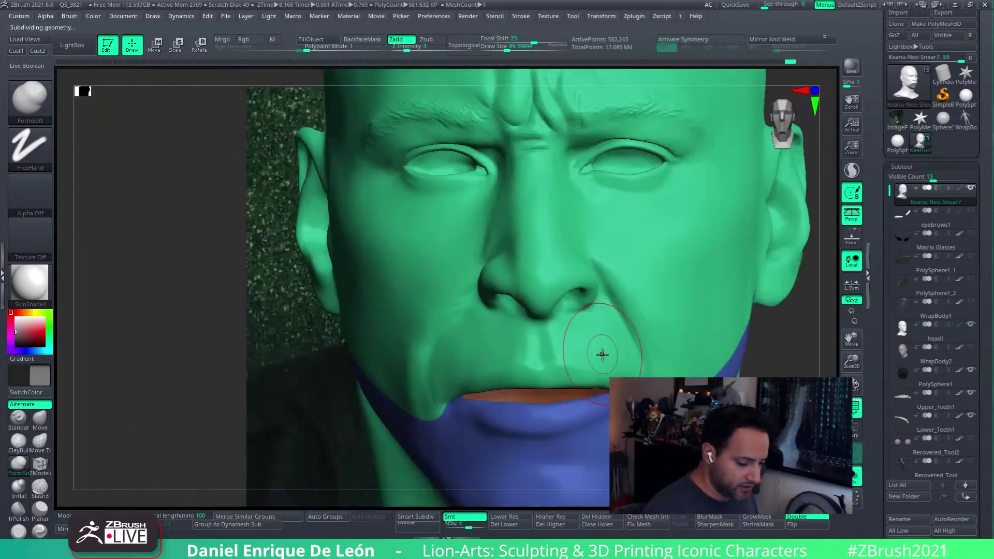
pyautogui.moveTo(455, 284)
pyautogui.mouseDown(button='right')
pyautogui.moveTo(499, 372)
pyautogui.moveTo(459, 298)
pyautogui.moveTo(505, 275)
pyautogui.moveTo(517, 288)
pyautogui.moveTo(517, 326)
pyautogui.moveTo(411, 351)
pyautogui.mouseUp(button='right')
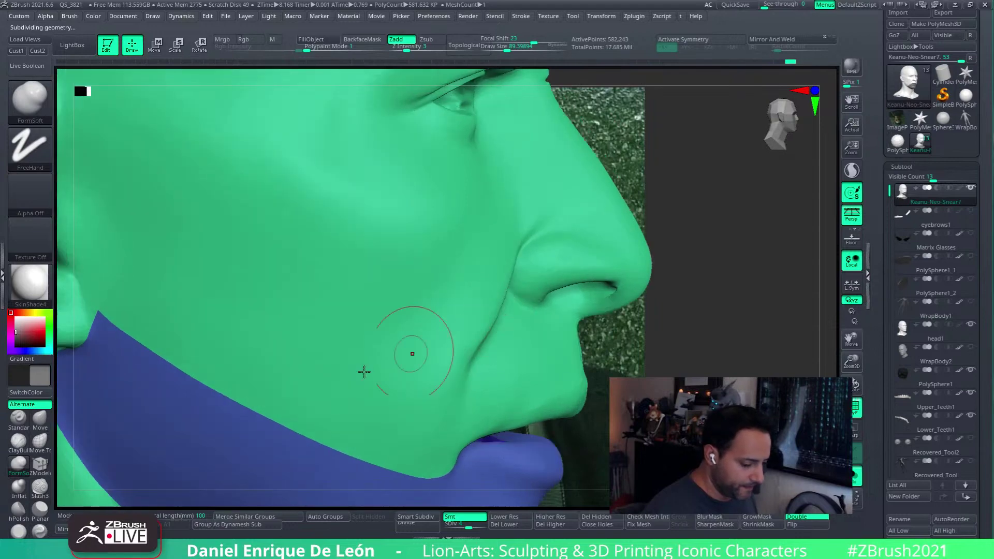
# - Select the Move brush and restore the first stored camera view that aligns the head with the reference photo
pyautogui.press('b')
pyautogui.press('m')
pyautogui.press('v')
pyautogui.moveTo(482, 333)
pyautogui.mouseDown(button='right')
pyautogui.moveTo(476, 291)
pyautogui.moveTo(499, 289)
pyautogui.moveTo(505, 311)
pyautogui.moveTo(630, 246)
pyautogui.mouseUp(button='right')
pyautogui.press('ctrl')
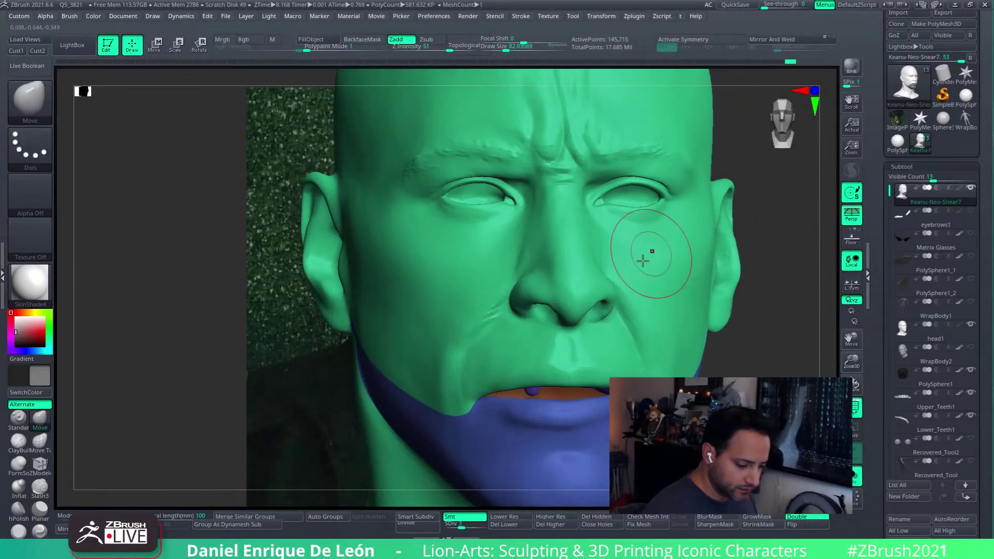
pyautogui.click(16, 51)
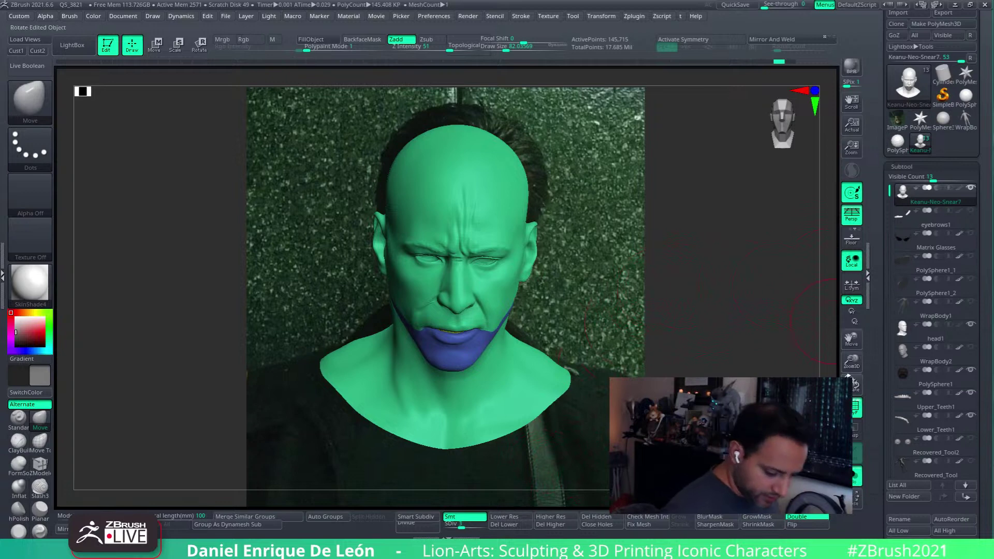
# - Make the head mesh semi-transparent over the reference photo and set its subdivision level to 4
pyautogui.click(102, 517)
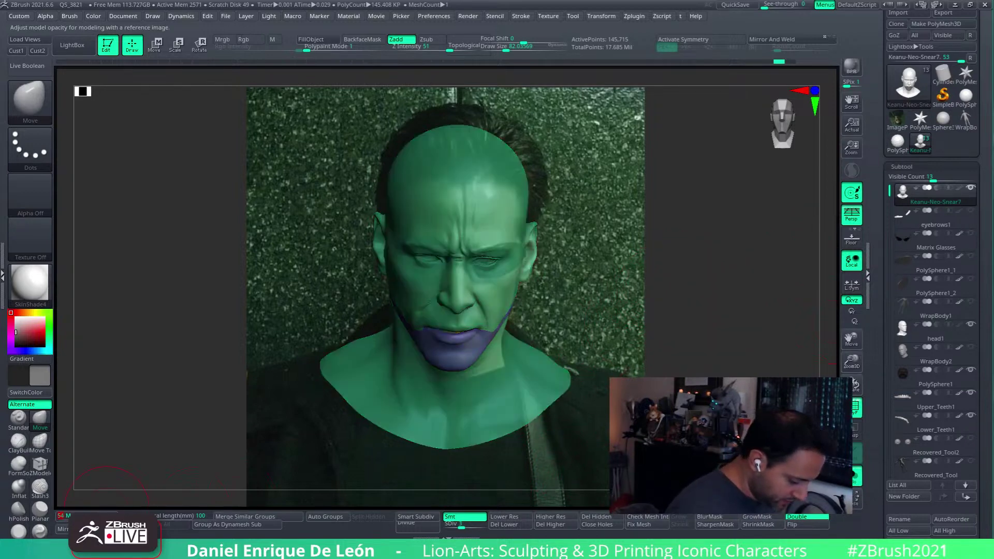
pyautogui.click(87, 516)
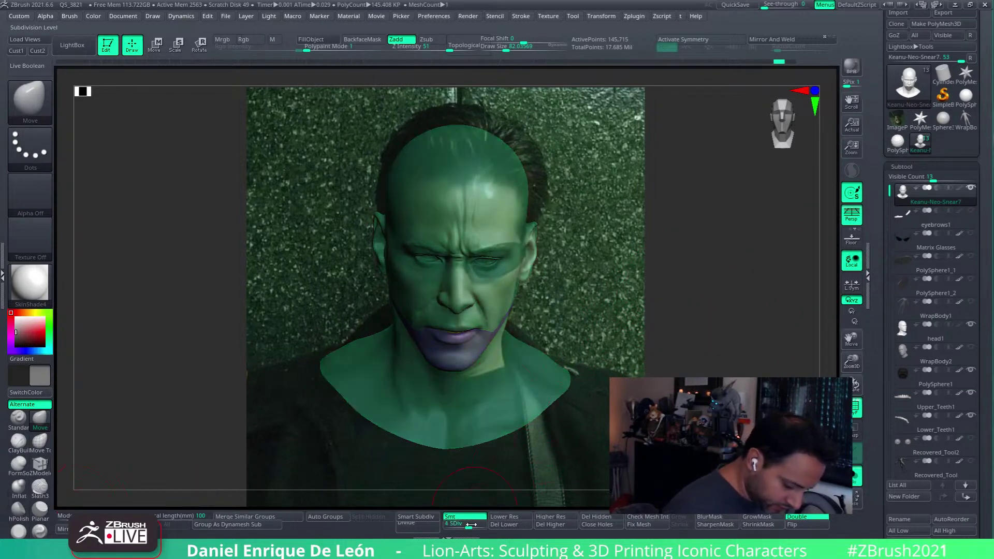
pyautogui.click(471, 525)
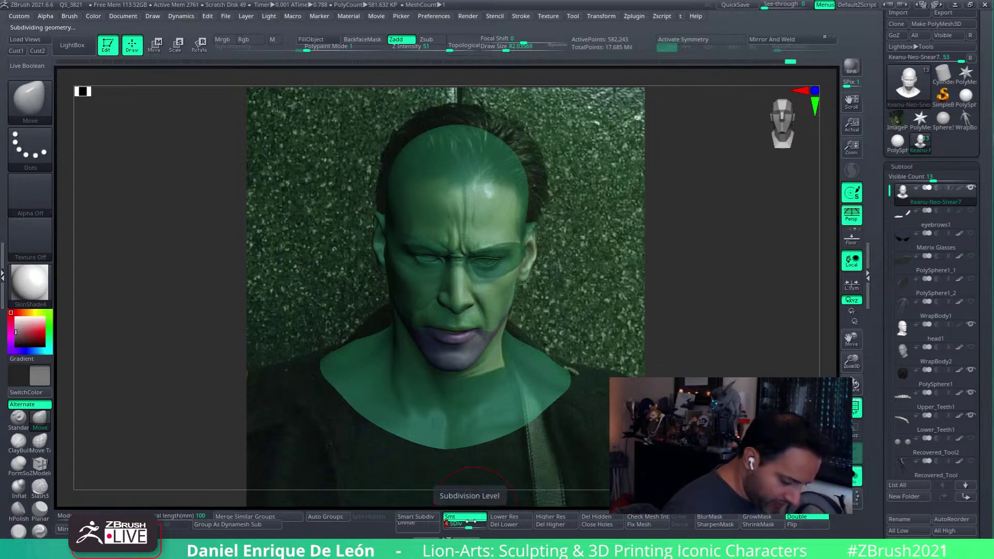
# - Fade the head mesh out completely to view the reference photo and restore the stored aligned view
pyautogui.click(64, 516)
pyautogui.moveTo(64, 516)
pyautogui.mouseDown()
pyautogui.moveTo(100, 516)
pyautogui.moveTo(58, 515)
pyautogui.mouseUp()
pyautogui.keyDown('alt'); pyautogui.moveTo(511, 281); pyautogui.dragTo(592, 274, button='right'); pyautogui.keyUp('alt')
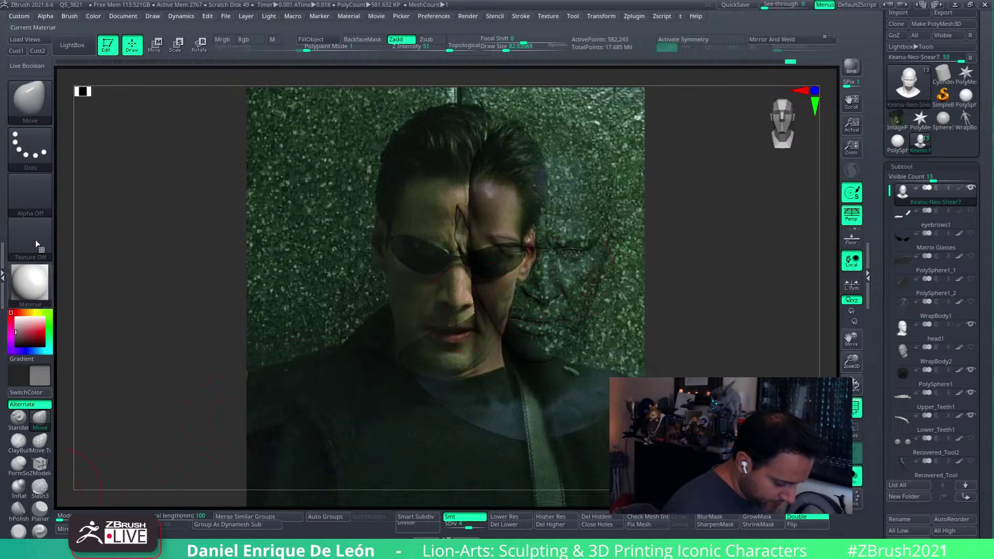
pyautogui.click(16, 51)
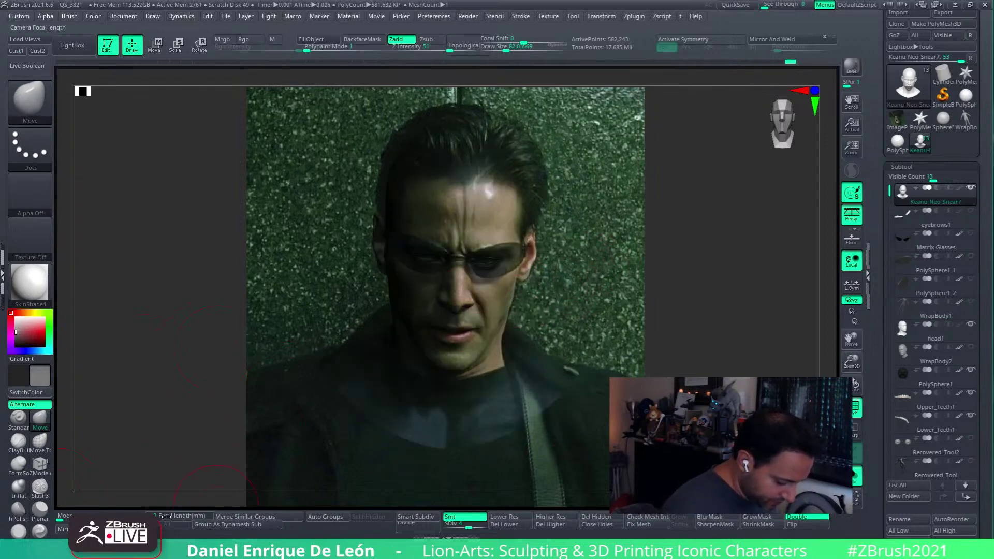
# - Set the model opacity to 71 to compare the head mesh with the reference photo
pyautogui.click(78, 516)
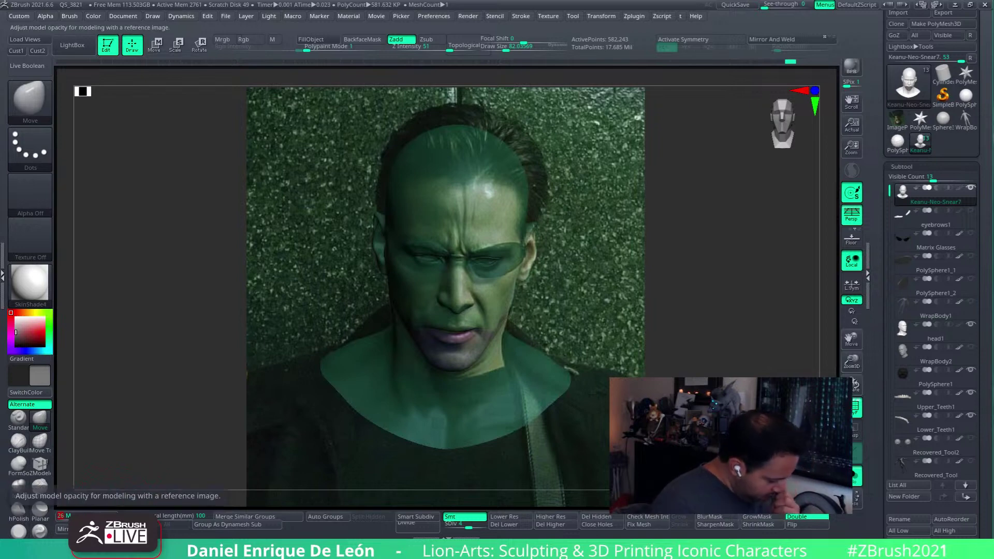
pyautogui.click(106, 516)
pyautogui.click(126, 516)
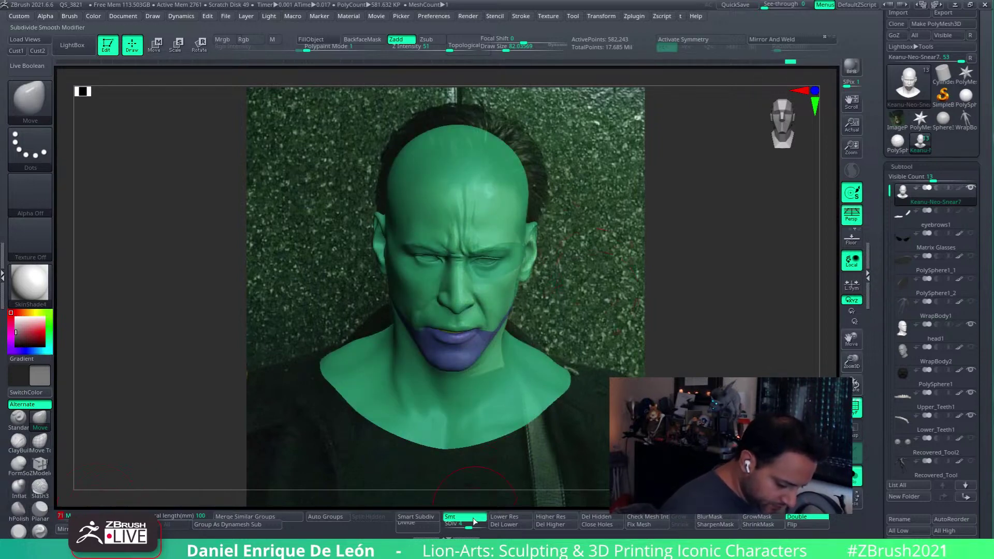
# - Raise the head mesh to subdivision level 5, compare it semi-transparently with the reference photo, and restore full model opacity
pyautogui.moveTo(471, 526); pyautogui.dragTo(483, 534)
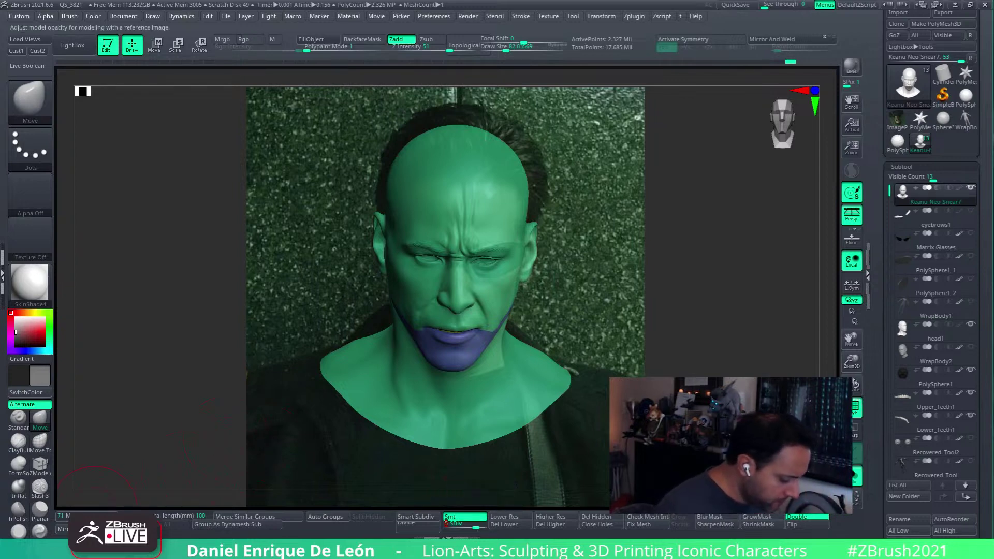
pyautogui.click(98, 517)
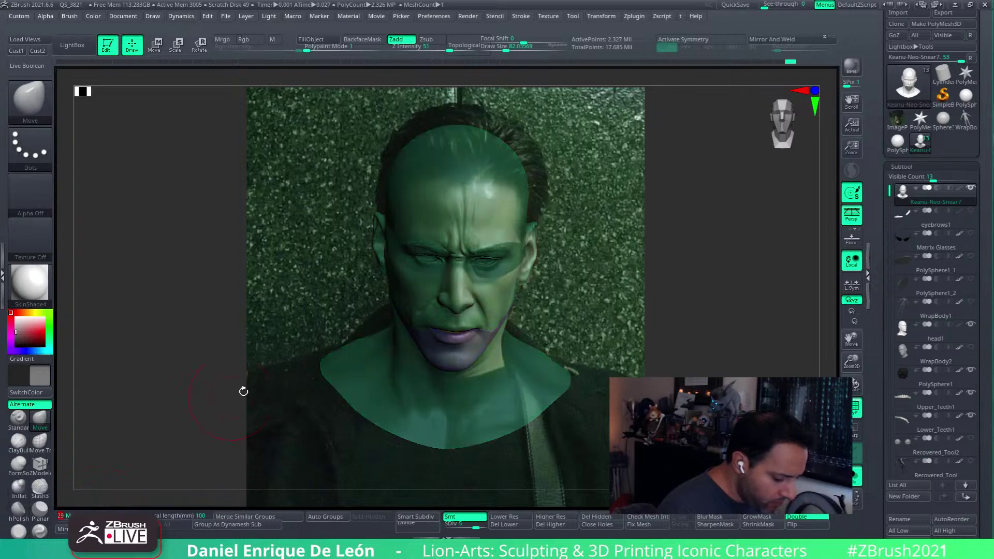
pyautogui.click(124, 516)
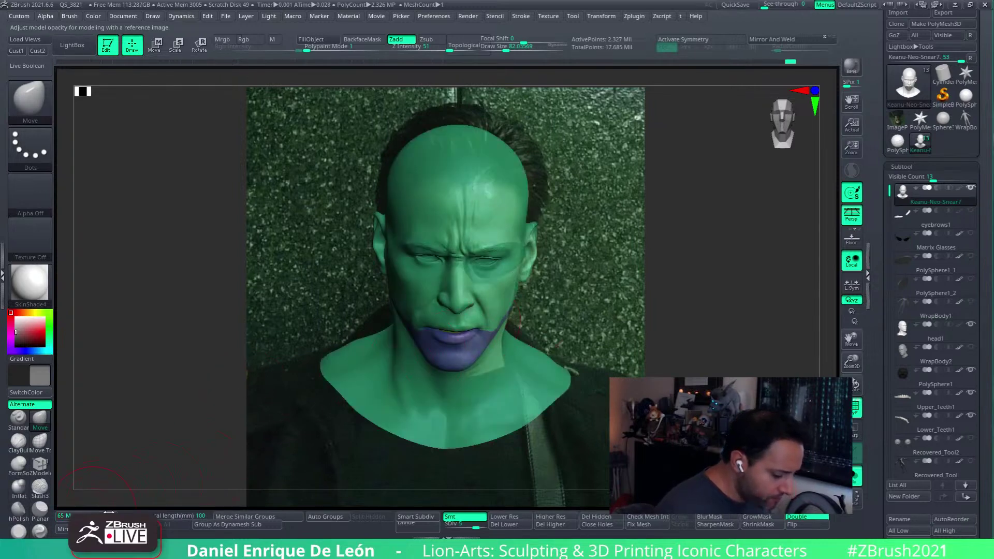
pyautogui.click(115, 516)
# - Turn off the PolyFrame colours on the head mesh and inspect the mouth and cheeks from both sides
pyautogui.keyDown('alt'); pyautogui.moveTo(436, 360); pyautogui.dragTo(599, 363, button='right'); pyautogui.keyUp('alt')
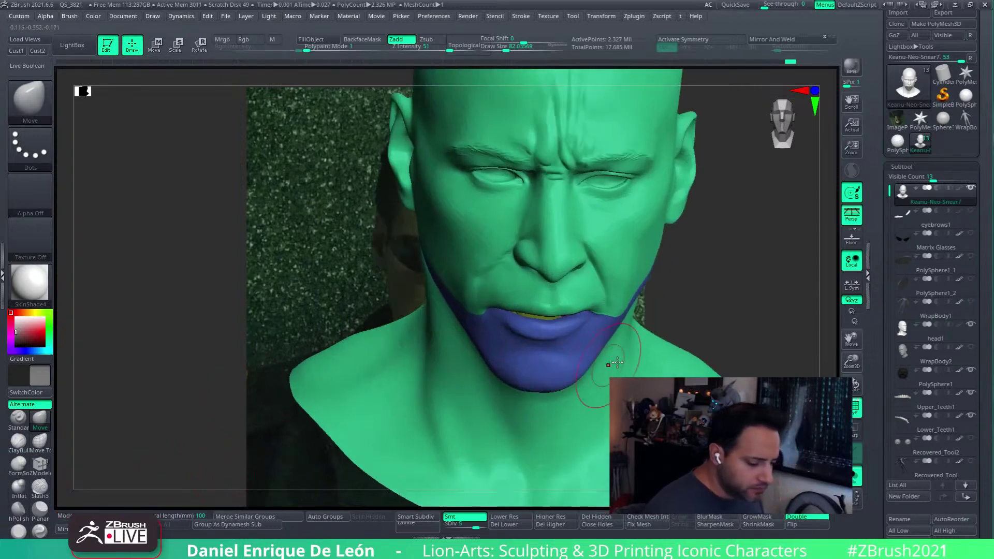
pyautogui.keyDown('alt'); pyautogui.moveTo(567, 305); pyautogui.dragTo(595, 290, button='right'); pyautogui.keyUp('alt')
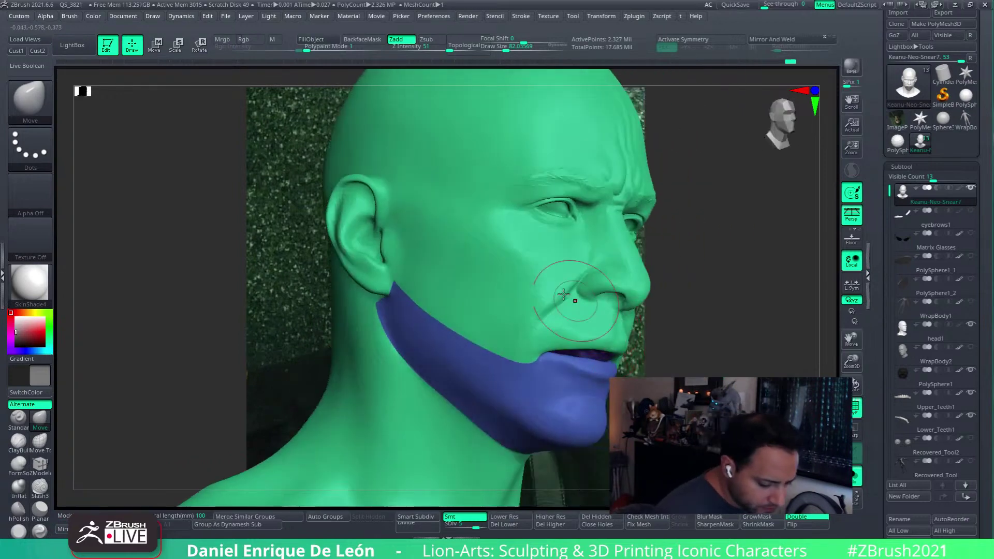
pyautogui.moveTo(588, 249)
pyautogui.keyDown('alt'); pyautogui.mouseDown(button='right')
pyautogui.moveTo(594, 321)
pyautogui.moveTo(546, 295)
pyautogui.moveTo(588, 277)
pyautogui.moveTo(577, 303)
pyautogui.moveTo(579, 293)
pyautogui.mouseUp(button='right'); pyautogui.keyUp('alt')
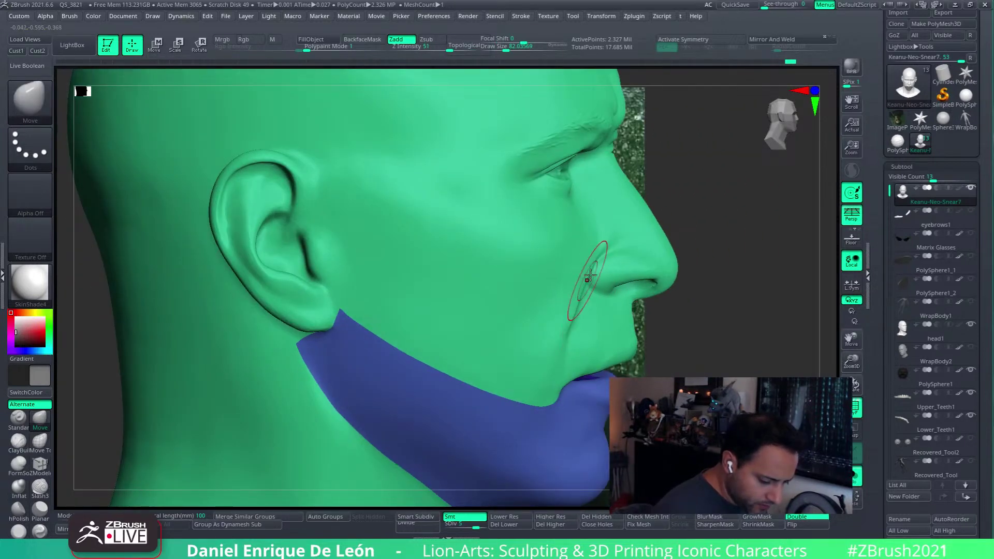
pyautogui.moveTo(584, 292)
pyautogui.mouseDown(button='right')
pyautogui.moveTo(744, 288)
pyautogui.moveTo(557, 310)
pyautogui.moveTo(616, 288)
pyautogui.mouseUp(button='right')
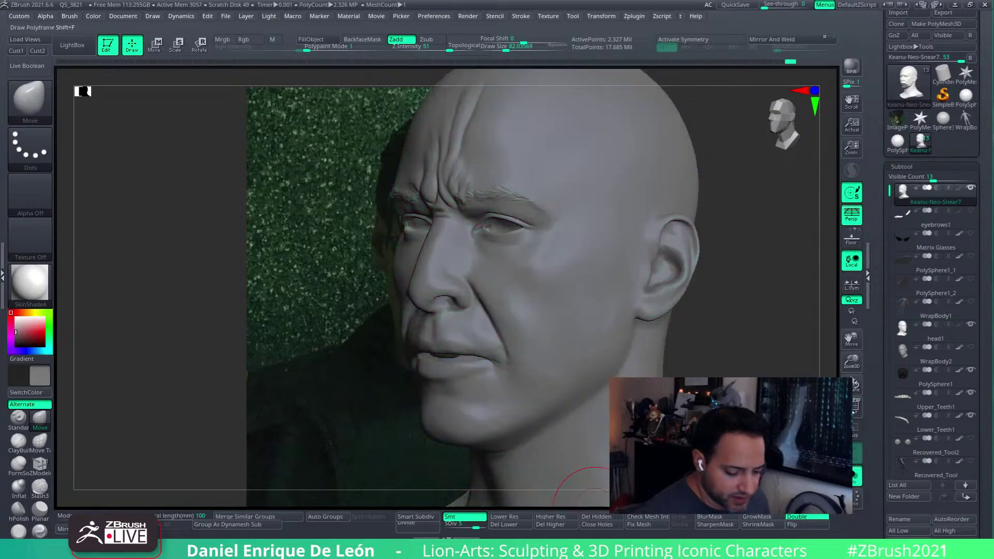
pyautogui.hotkey('shift', 'f')
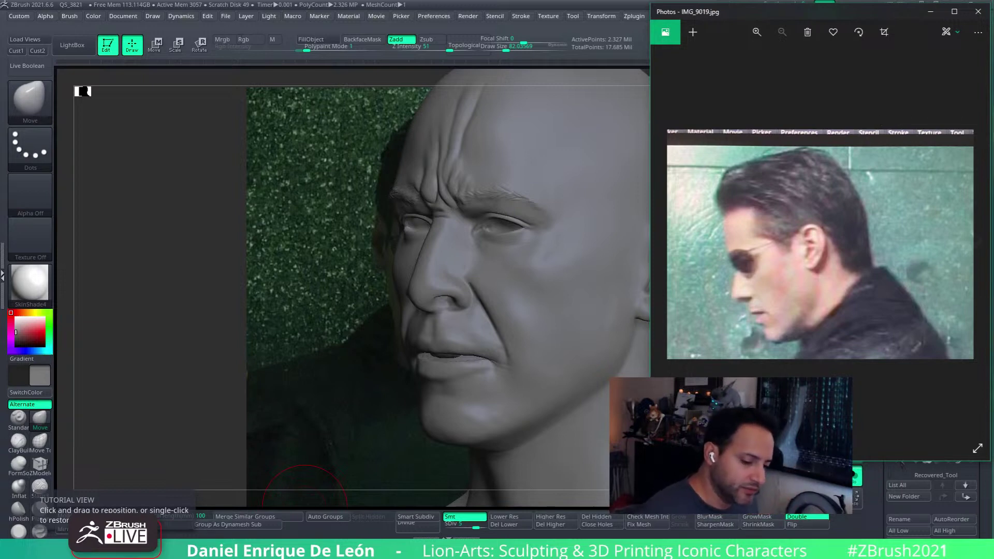
# - Put away the profile reference photo and reshape the fold between nostril and mouth corner in side view with the Move brush
pyautogui.click(929, 13)
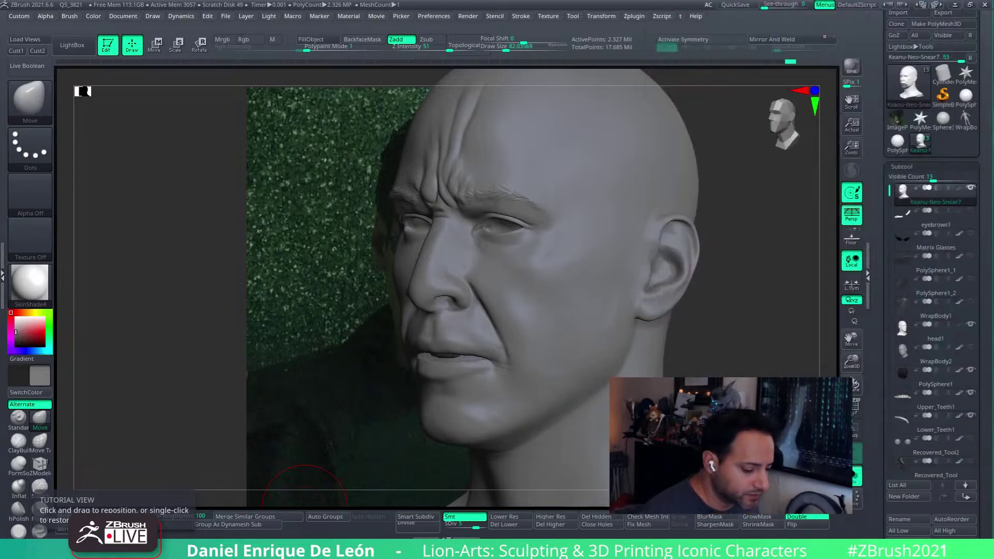
pyautogui.moveTo(732, 335); pyautogui.dragTo(721, 327)
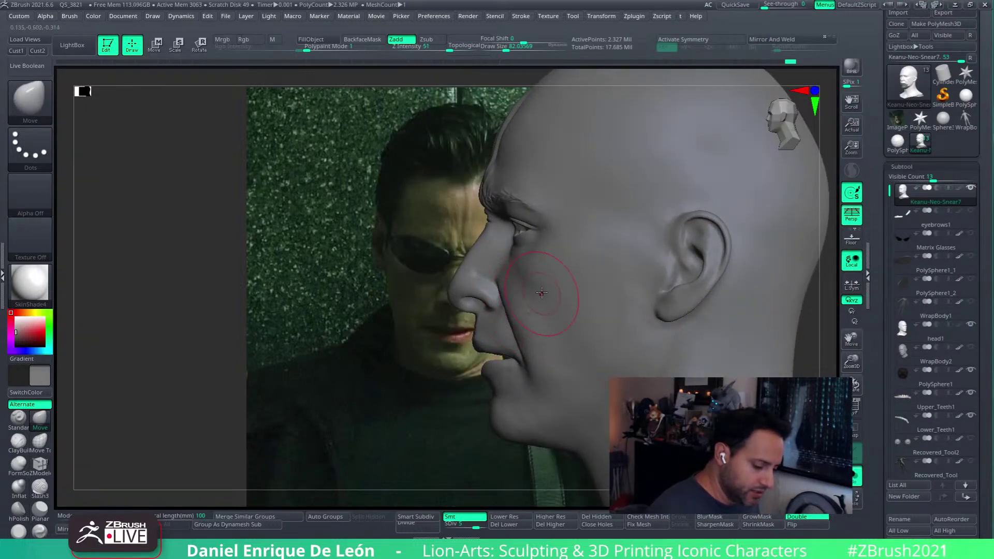
pyautogui.moveTo(542, 293)
pyautogui.mouseDown()
pyautogui.moveTo(611, 300)
pyautogui.moveTo(574, 313)
pyautogui.moveTo(569, 290)
pyautogui.mouseUp()
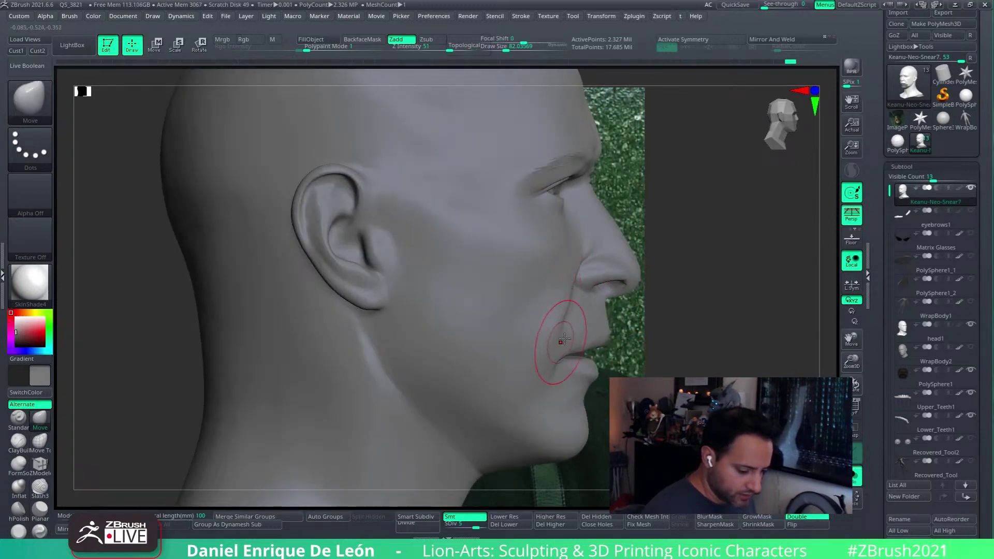
pyautogui.moveTo(560, 339); pyautogui.dragTo(557, 341)
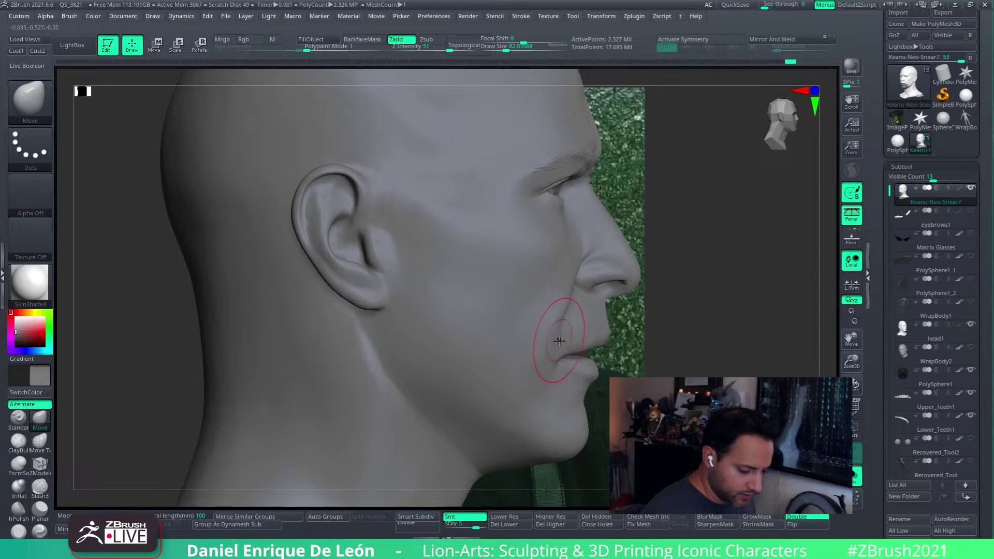
pyautogui.keyDown('ctrl'); pyautogui.moveTo(564, 320); pyautogui.dragTo(573, 347, button='right'); pyautogui.keyUp('ctrl')
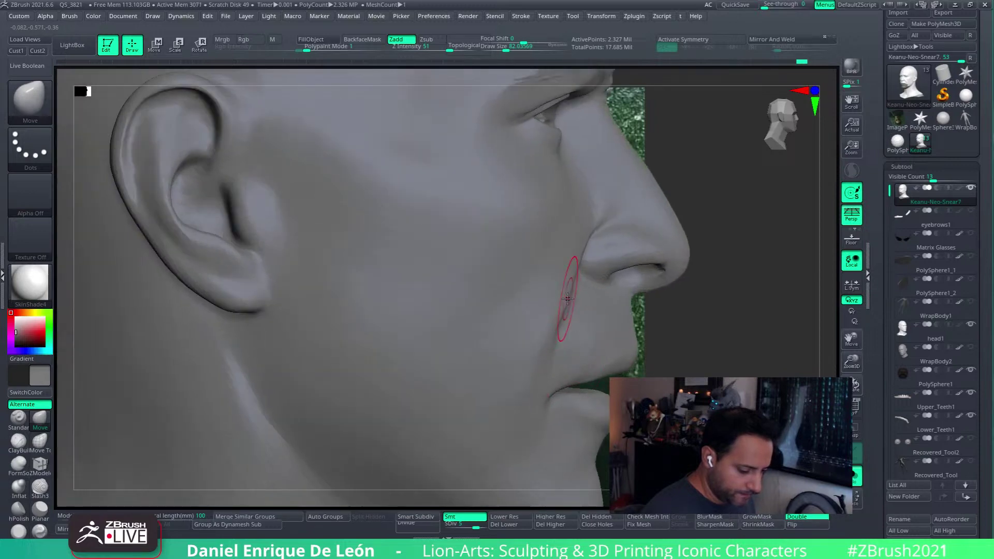
pyautogui.keyDown('shift'); pyautogui.moveTo(593, 263); pyautogui.dragTo(560, 294); pyautogui.keyUp('shift')
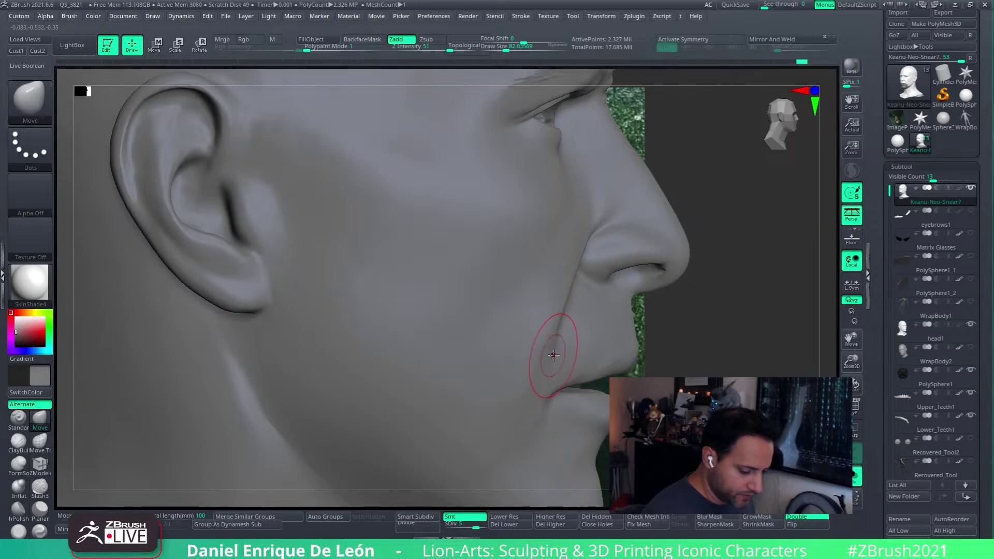
# - Smooth the nasolabial fold running from the nostril toward the mouth corner
pyautogui.keyDown('ctrl'); pyautogui.moveTo(632, 292); pyautogui.dragTo(604, 280, button='right'); pyautogui.keyUp('ctrl')
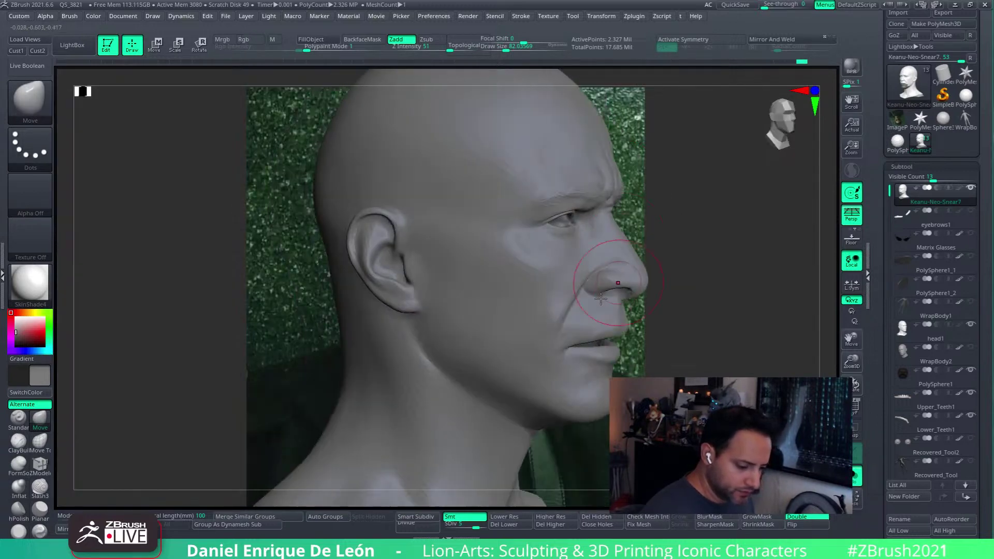
pyautogui.moveTo(665, 295)
pyautogui.mouseDown(button='right')
pyautogui.moveTo(580, 295)
pyautogui.moveTo(623, 303)
pyautogui.moveTo(521, 288)
pyautogui.moveTo(550, 334)
pyautogui.moveTo(525, 305)
pyautogui.moveTo(575, 286)
pyautogui.moveTo(578, 246)
pyautogui.mouseUp(button='right')
pyautogui.keyDown('shift'); pyautogui.moveTo(577, 245); pyautogui.dragTo(548, 287); pyautogui.keyUp('shift')
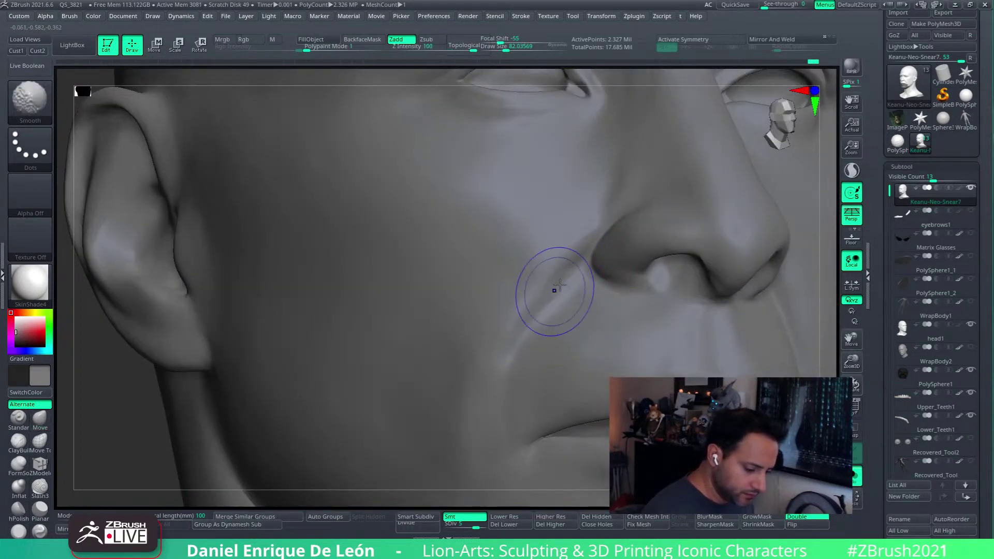
pyautogui.keyDown('shift'); pyautogui.moveTo(575, 255); pyautogui.dragTo(492, 359); pyautogui.keyUp('shift')
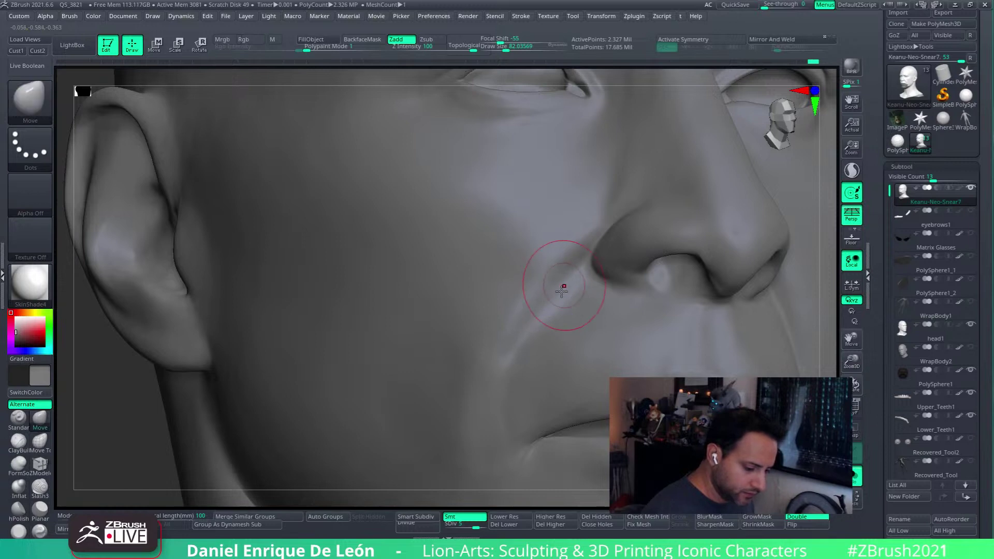
pyautogui.moveTo(564, 284)
pyautogui.mouseDown(button='right')
pyautogui.moveTo(582, 306)
pyautogui.moveTo(577, 290)
pyautogui.moveTo(695, 292)
pyautogui.moveTo(561, 319)
pyautogui.mouseUp(button='right')
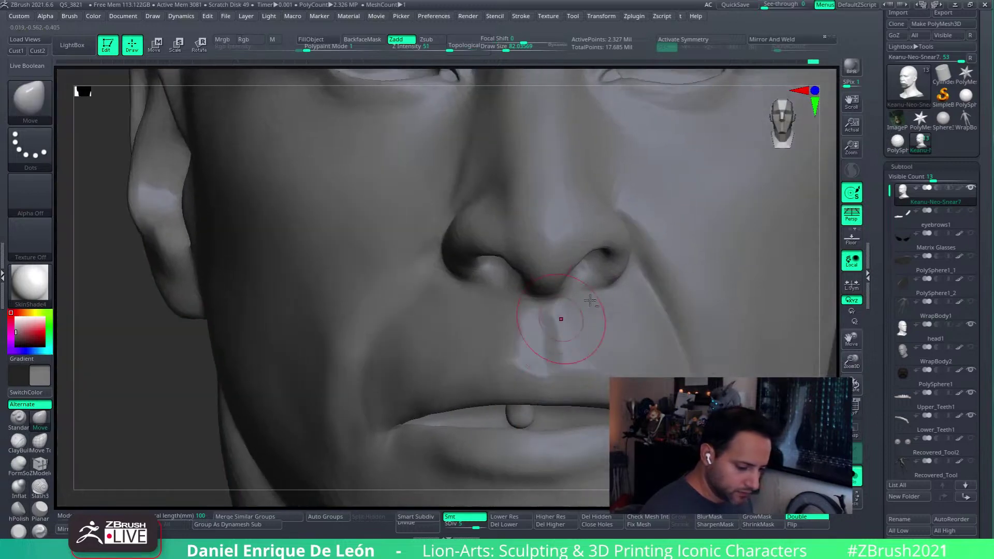
pyautogui.moveTo(466, 275); pyautogui.dragTo(385, 268, button='right')
# - Restore the first stored camera view, enlarge the document around the face, and set the model opacity to 42
pyautogui.click(16, 51)
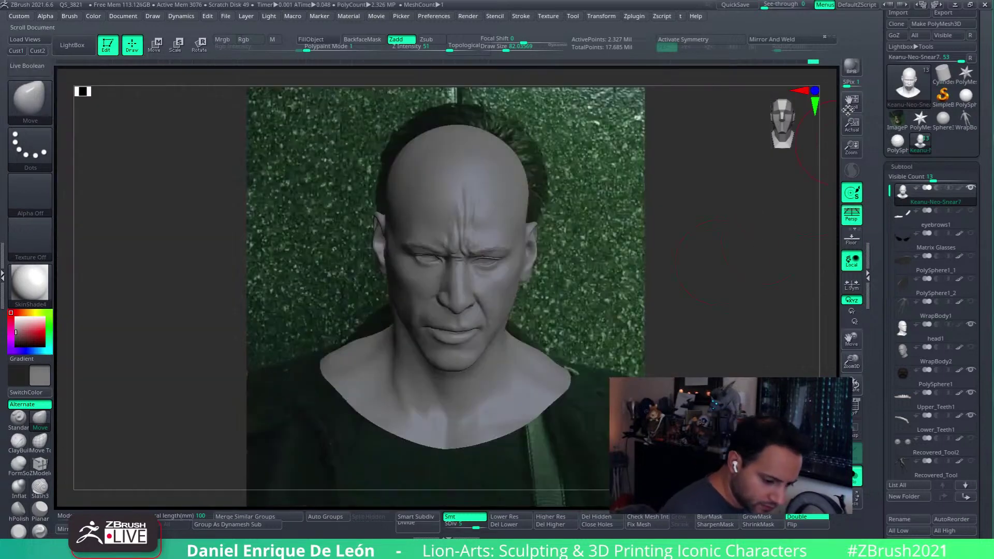
pyautogui.moveTo(851, 148); pyautogui.dragTo(859, 130)
pyautogui.moveTo(853, 192); pyautogui.dragTo(853, 194)
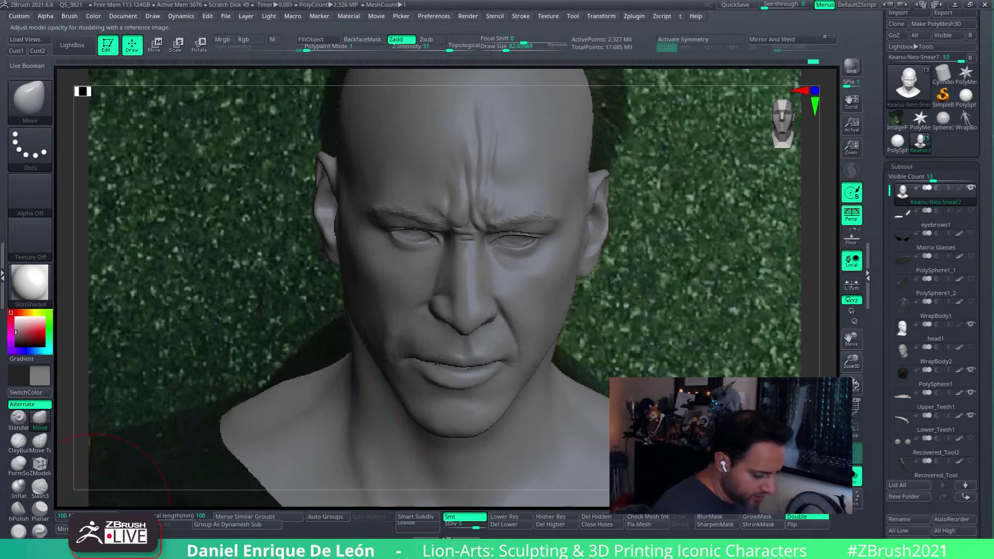
pyautogui.click(98, 517)
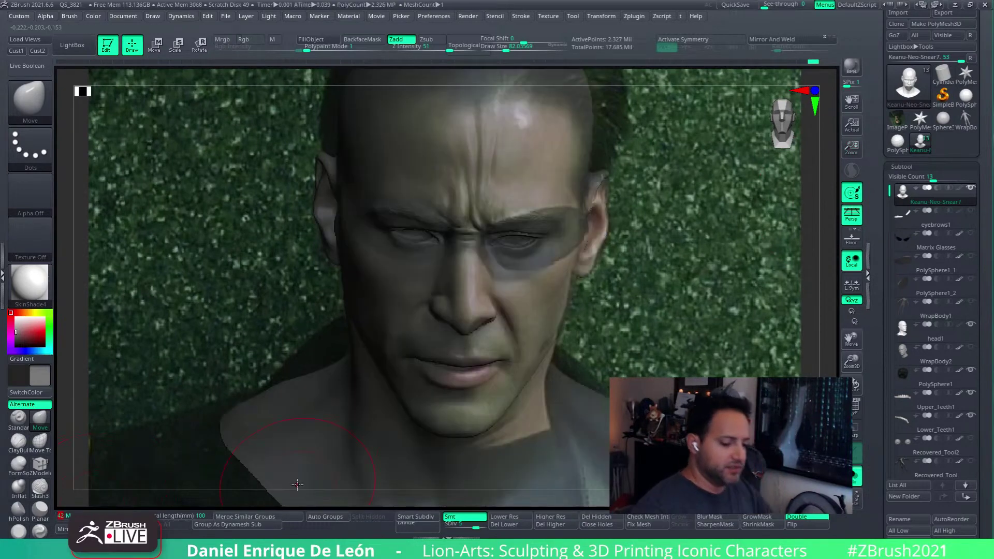
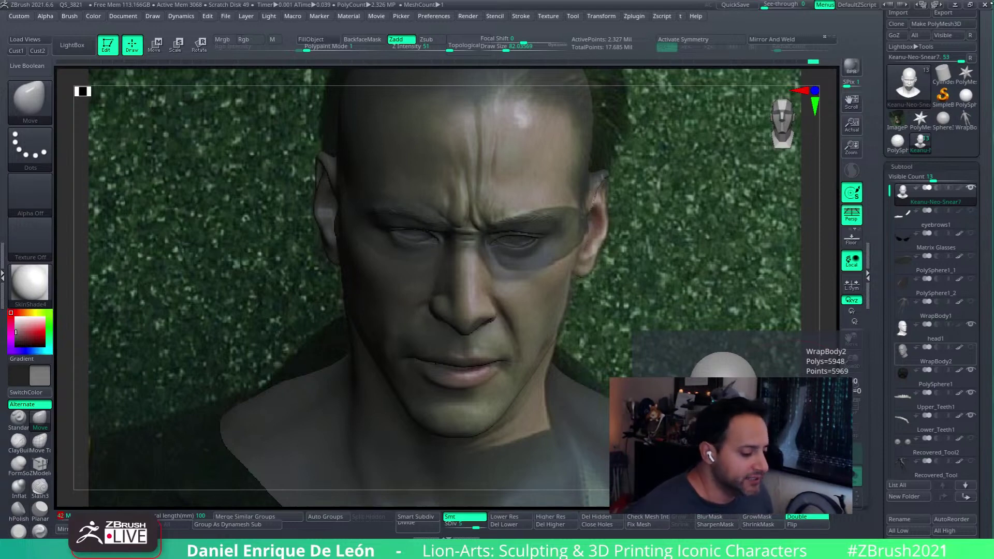
pyautogui.click(269, 17)
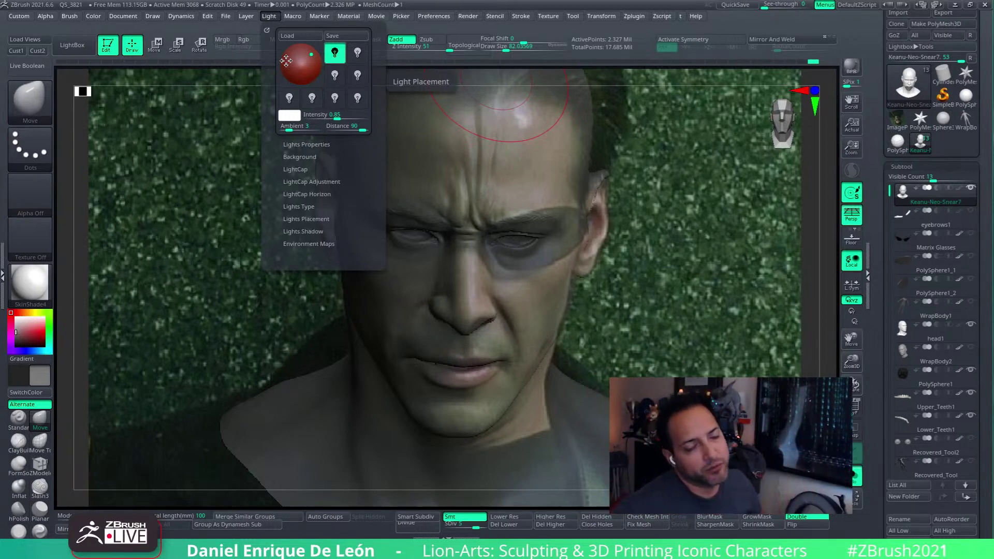
pyautogui.click(270, 16)
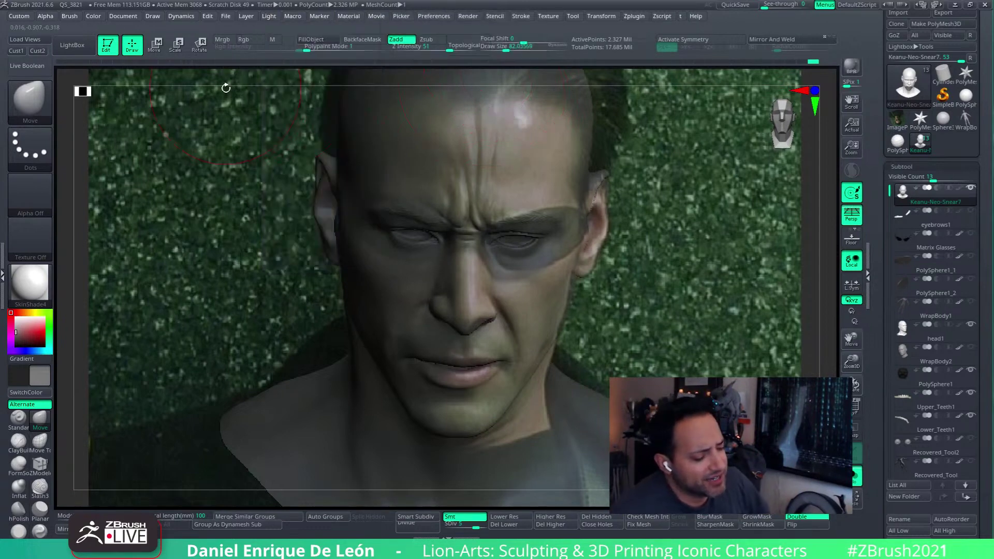
pyautogui.click(274, 16)
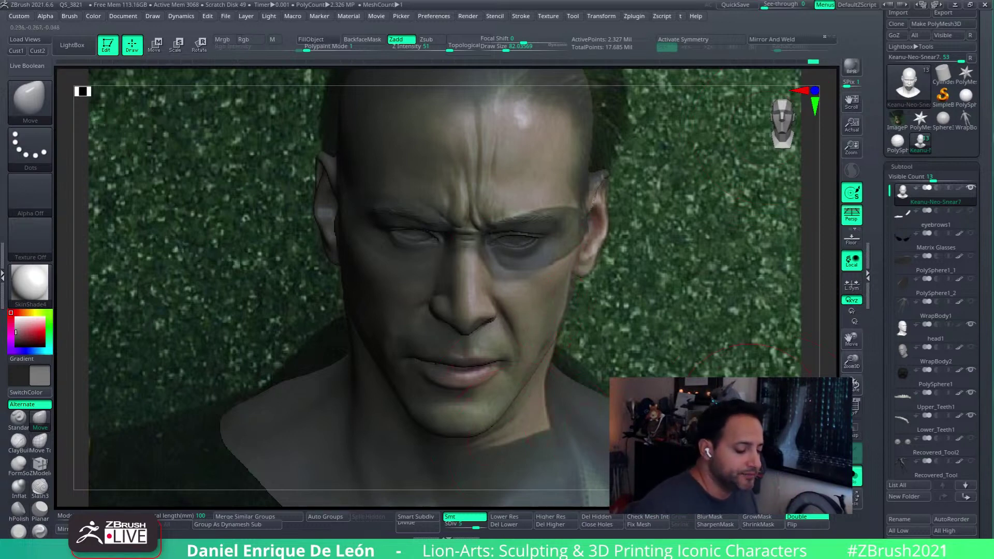
# - Select the Slash3 brush with Rgb off and a draw size of about 37, and set the model opacity to 58
pyautogui.click(40, 487)
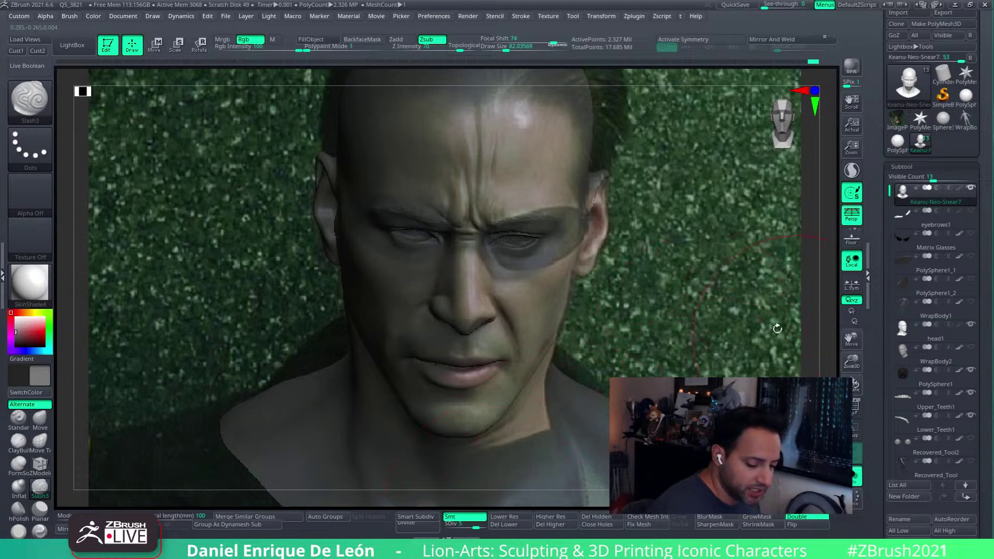
pyautogui.click(246, 40)
pyautogui.moveTo(505, 48); pyautogui.dragTo(491, 48)
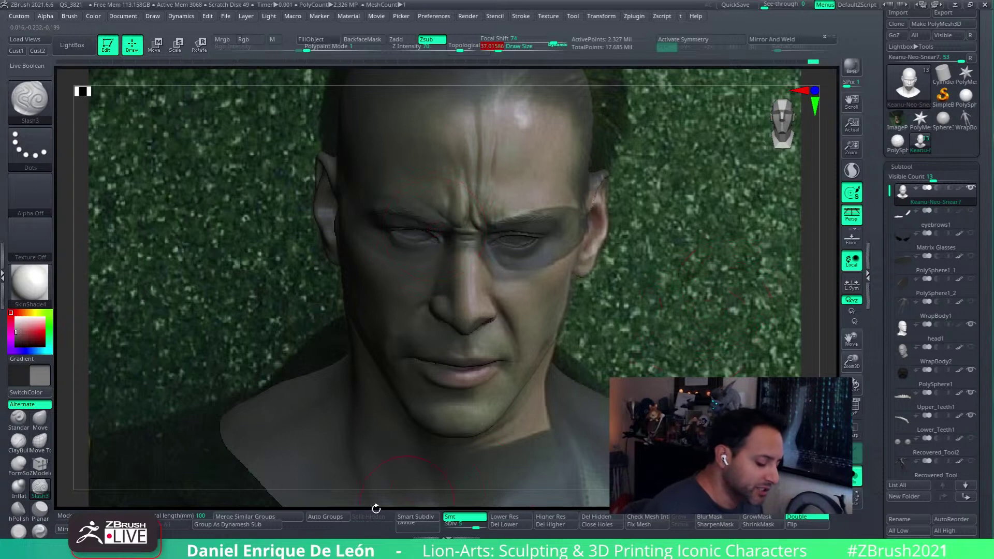
pyautogui.click(93, 517)
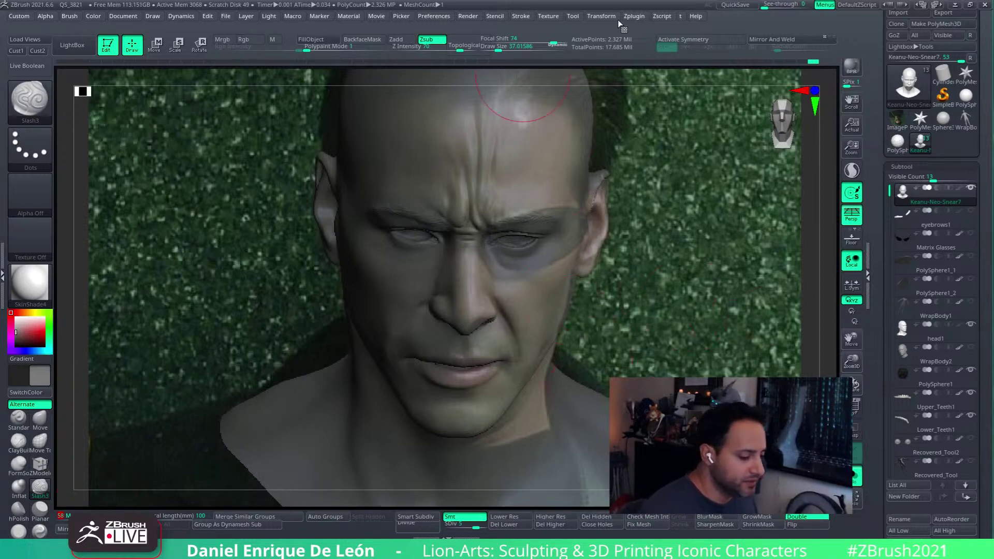
# - Set the Slash3 brush's Z Intensity to 32 and its draw size to about 30
pyautogui.click(558, 48)
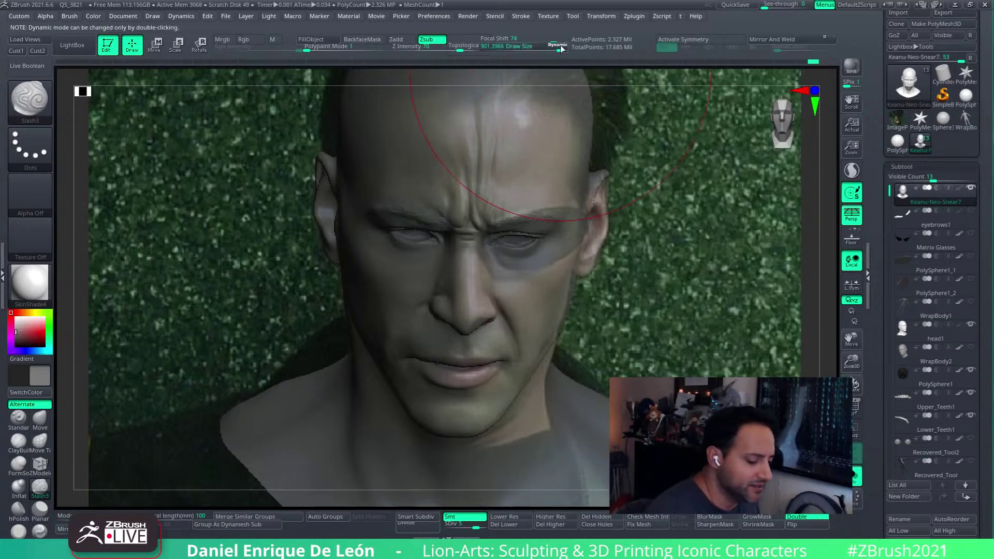
pyautogui.moveTo(557, 48); pyautogui.dragTo(502, 48)
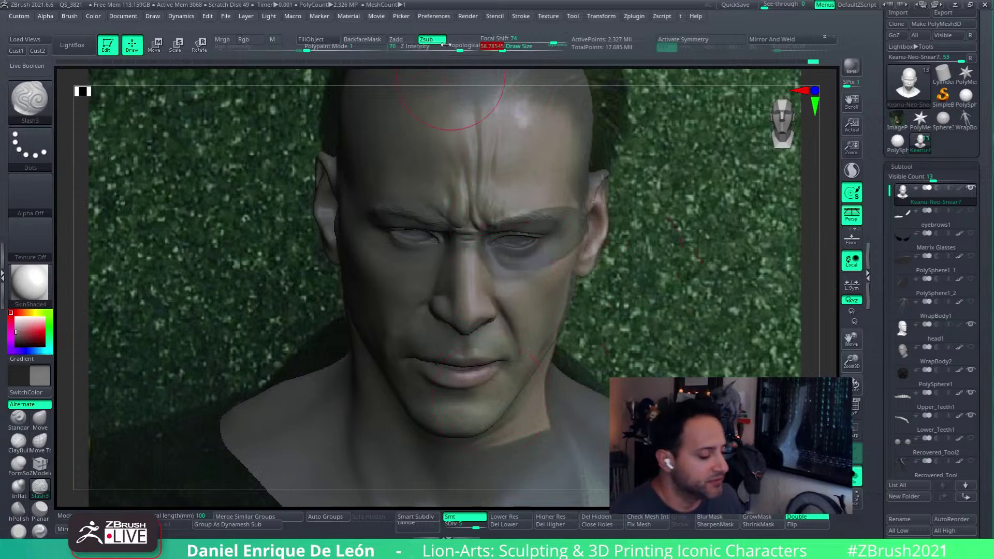
pyautogui.moveTo(448, 46); pyautogui.dragTo(426, 46)
pyautogui.moveTo(501, 47); pyautogui.dragTo(489, 46)
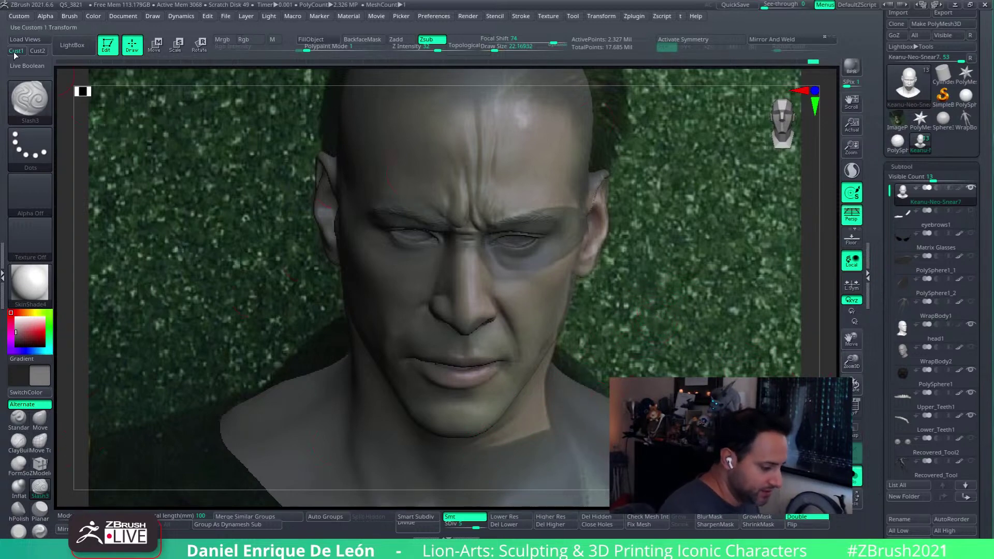
pyautogui.moveTo(492, 47); pyautogui.dragTo(498, 47)
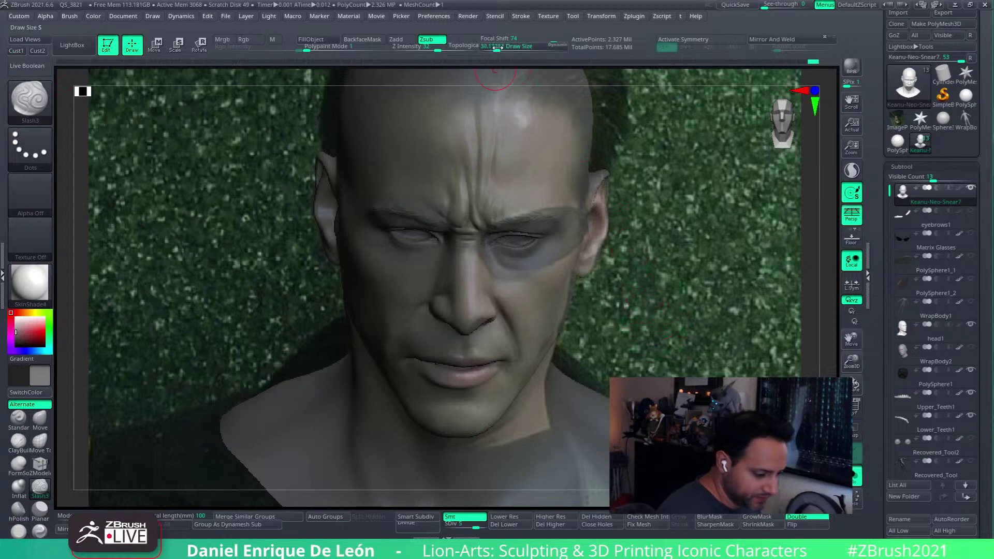
# - Nudge the jaw edge below the ear against the photo with the Move brush, and make the head fully opaque for inspection
pyautogui.click(41, 417)
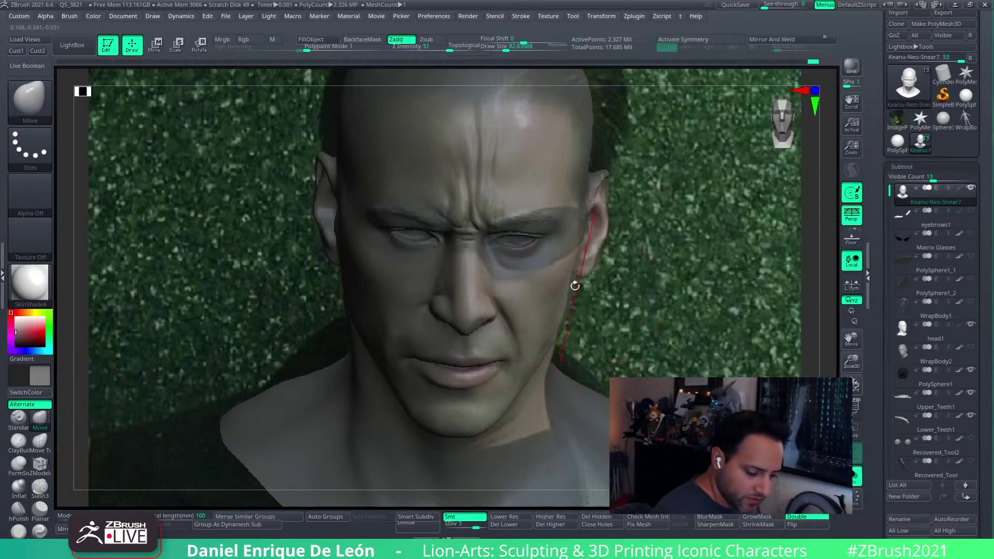
pyautogui.moveTo(568, 284); pyautogui.dragTo(568, 287)
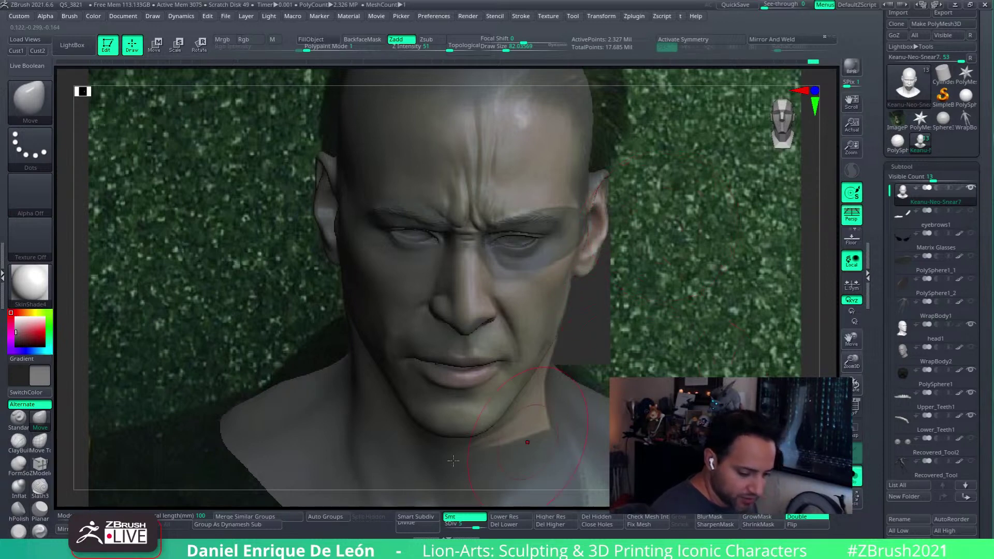
pyautogui.click(115, 516)
pyautogui.moveTo(626, 306)
pyautogui.mouseDown()
pyautogui.moveTo(541, 307)
pyautogui.moveTo(524, 292)
pyautogui.mouseUp()
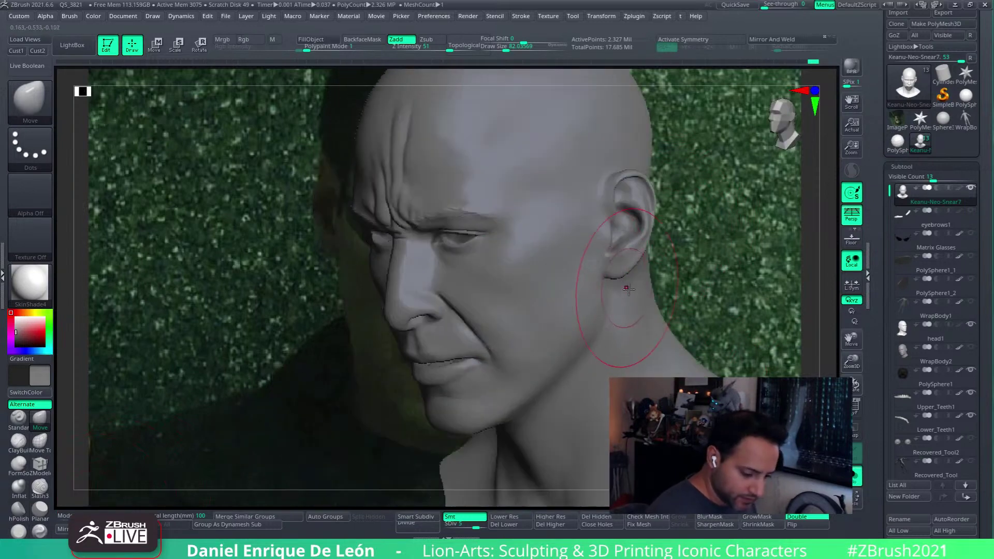
# - Examine the jaw and ear area from several angles, alone and together with the other visible subtools
pyautogui.moveTo(687, 280); pyautogui.dragTo(654, 323)
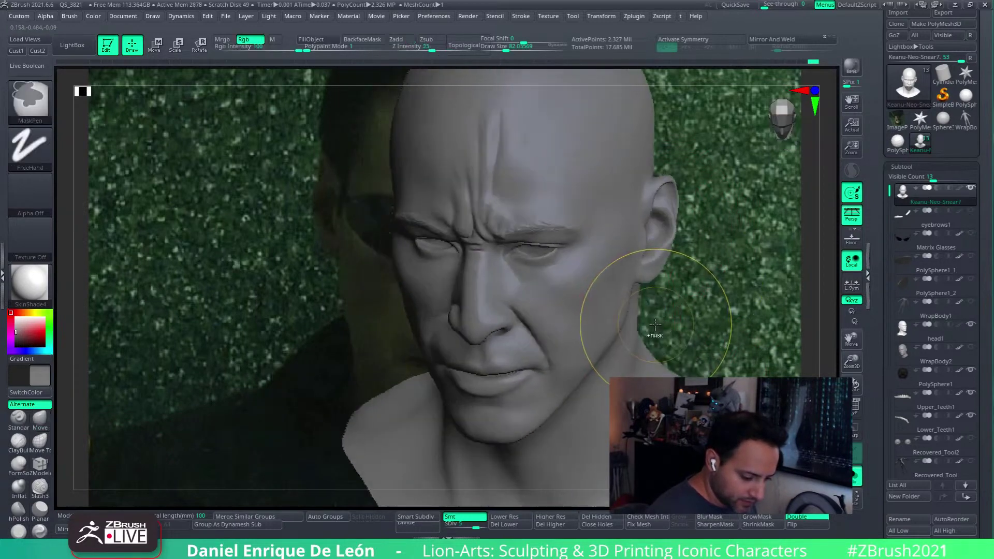
pyautogui.hotkey('ctrl', 'shift')
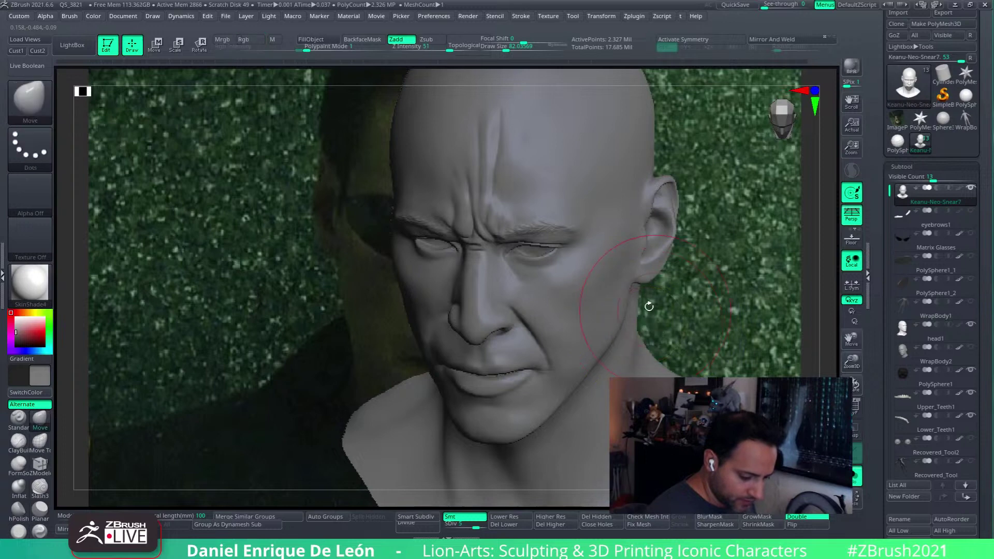
pyautogui.moveTo(642, 286)
pyautogui.keyDown('shift'); pyautogui.mouseDown()
pyautogui.moveTo(658, 276)
pyautogui.moveTo(644, 255)
pyautogui.moveTo(644, 266)
pyautogui.mouseUp(); pyautogui.keyUp('shift')
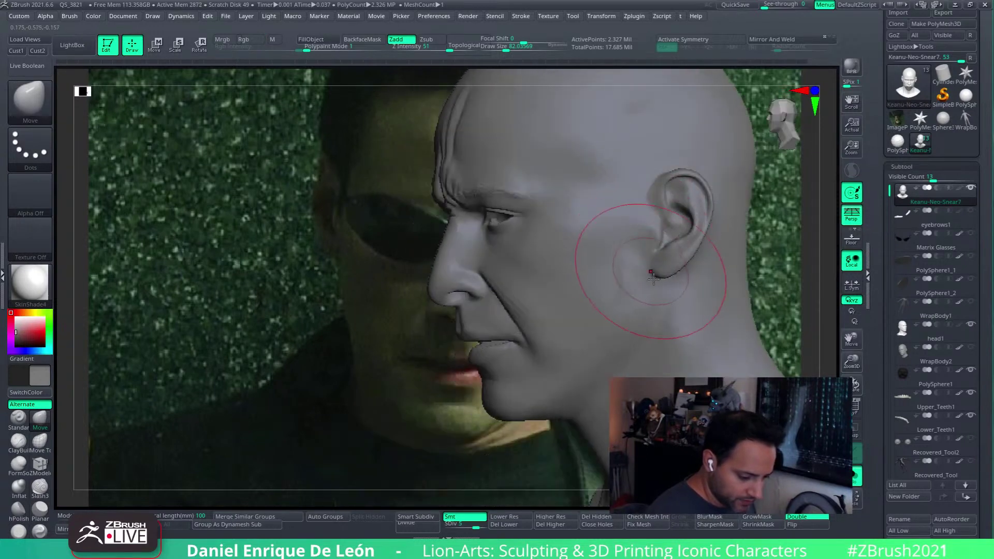
pyautogui.press('ctrl')
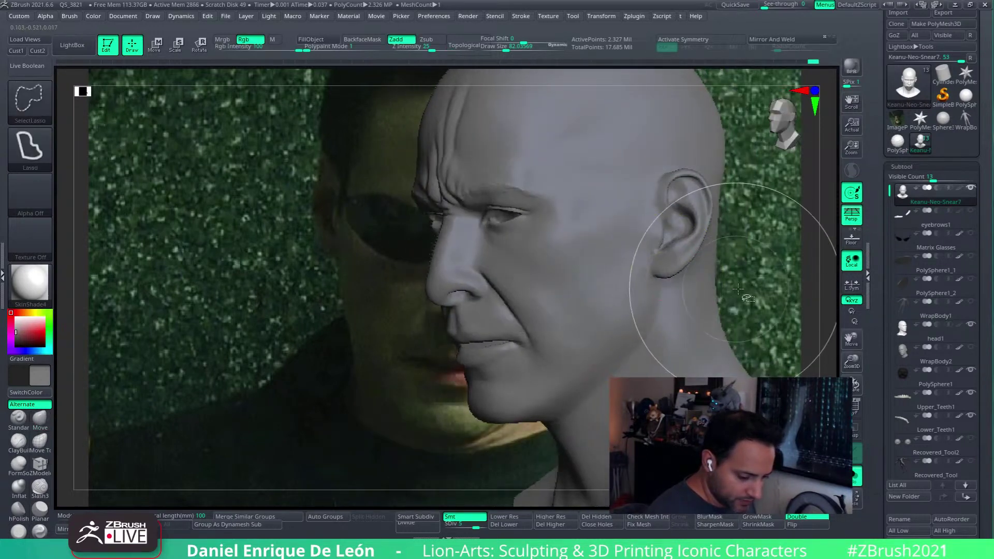
pyautogui.click(854, 474)
pyautogui.moveTo(710, 326)
pyautogui.mouseDown(button='right')
pyautogui.moveTo(738, 324)
pyautogui.moveTo(635, 328)
pyautogui.moveTo(706, 311)
pyautogui.mouseUp(button='right')
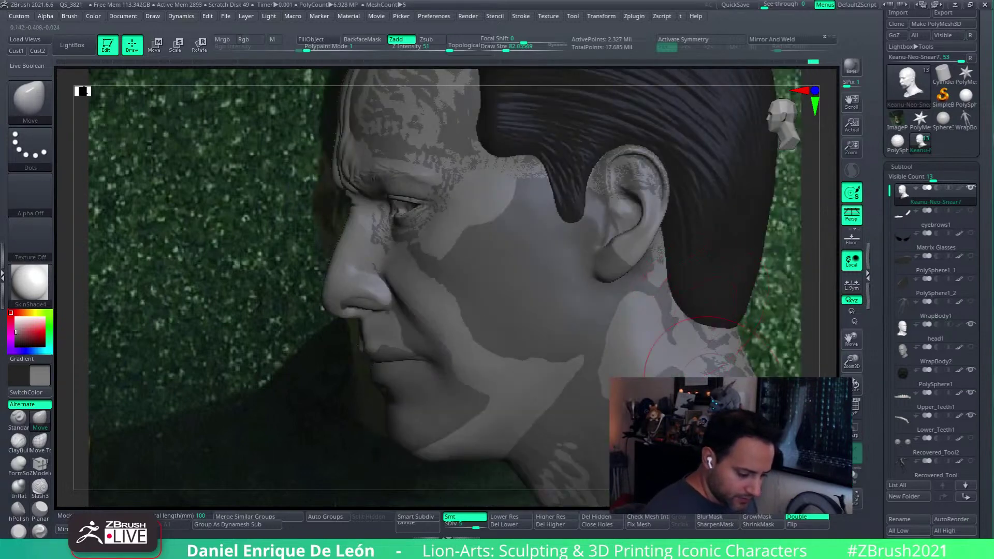
pyautogui.click(855, 431)
pyautogui.click(855, 431)
pyautogui.click(855, 474)
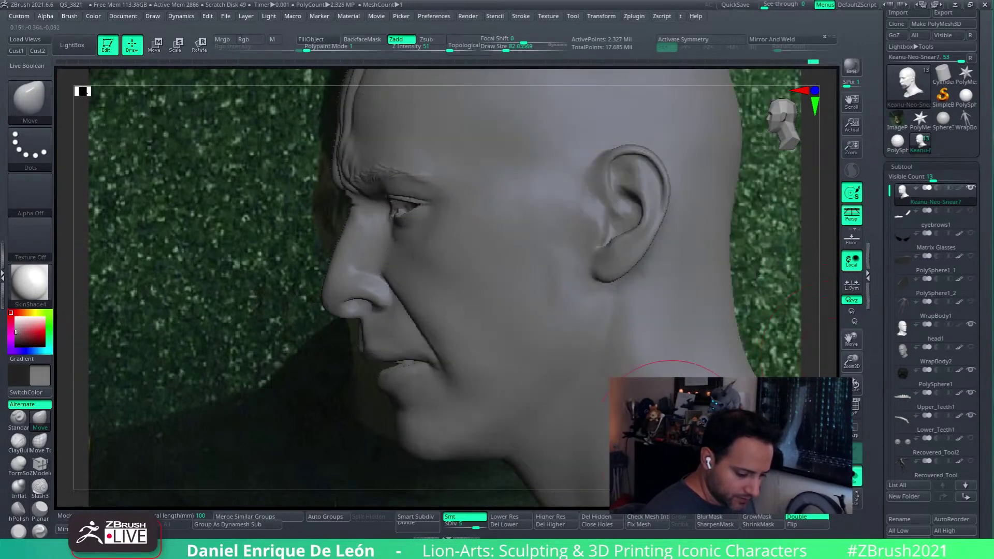
# - Smooth the rear cheek surface in front of the earlobe on the isolated head
pyautogui.moveTo(564, 310)
pyautogui.keyDown('ctrl'); pyautogui.mouseDown(button='right')
pyautogui.moveTo(585, 367)
pyautogui.moveTo(592, 322)
pyautogui.mouseUp(button='right'); pyautogui.keyUp('ctrl')
pyautogui.keyDown('shift'); pyautogui.moveTo(592, 322); pyautogui.dragTo(559, 283); pyautogui.keyUp('shift')
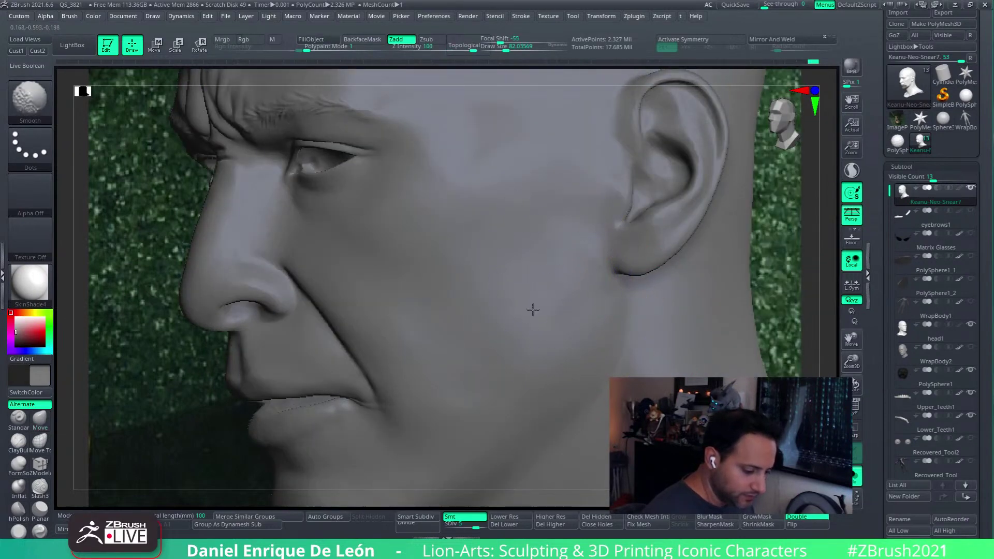
pyautogui.moveTo(533, 310); pyautogui.dragTo(564, 254, button='right')
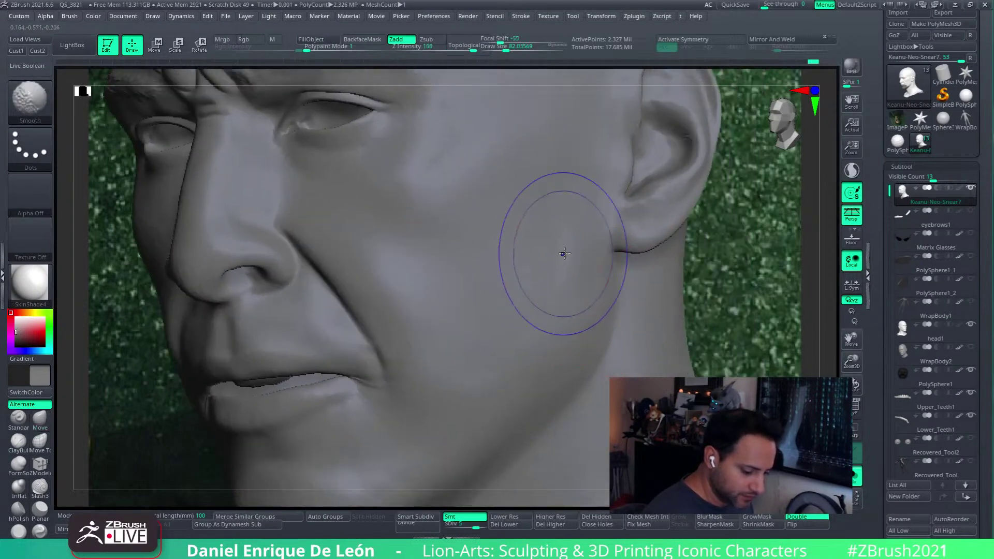
# - Lower the head to subdivision level 3, smooth the cheek near the earlobe at draw size 42, and restore the first stored view
pyautogui.moveTo(505, 50); pyautogui.dragTo(497, 49)
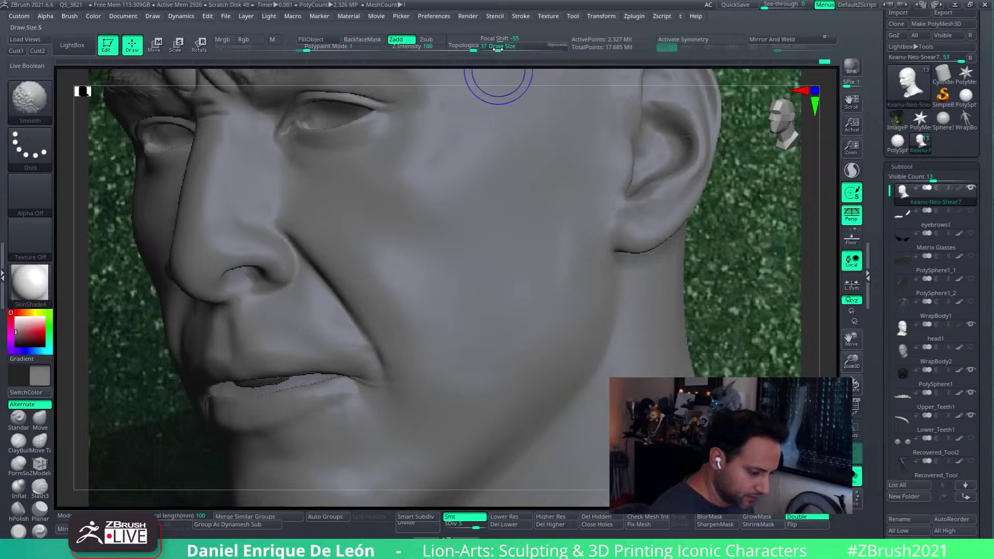
pyautogui.press('b')
pyautogui.press('m')
pyautogui.press('v')
pyautogui.moveTo(474, 520); pyautogui.dragTo(466, 520)
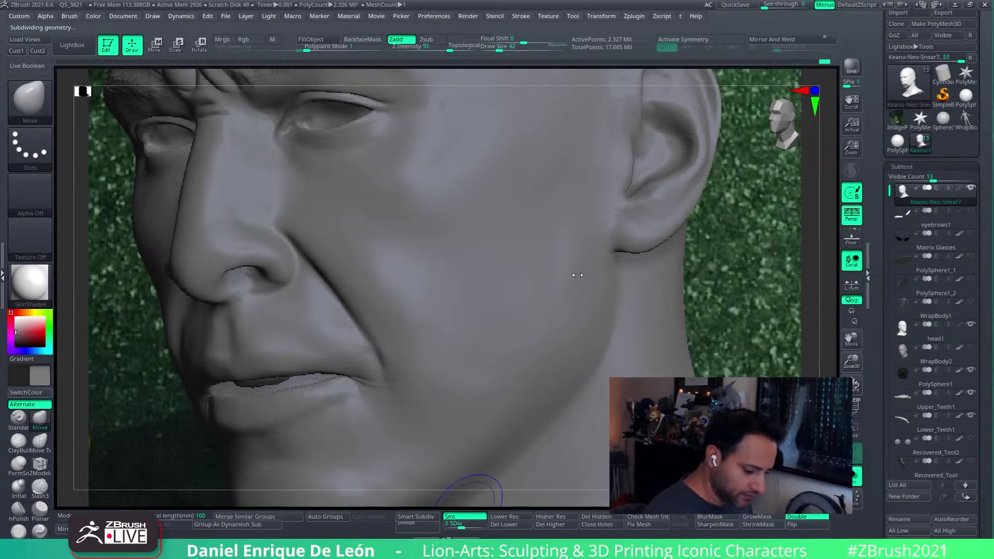
pyautogui.press('shift')
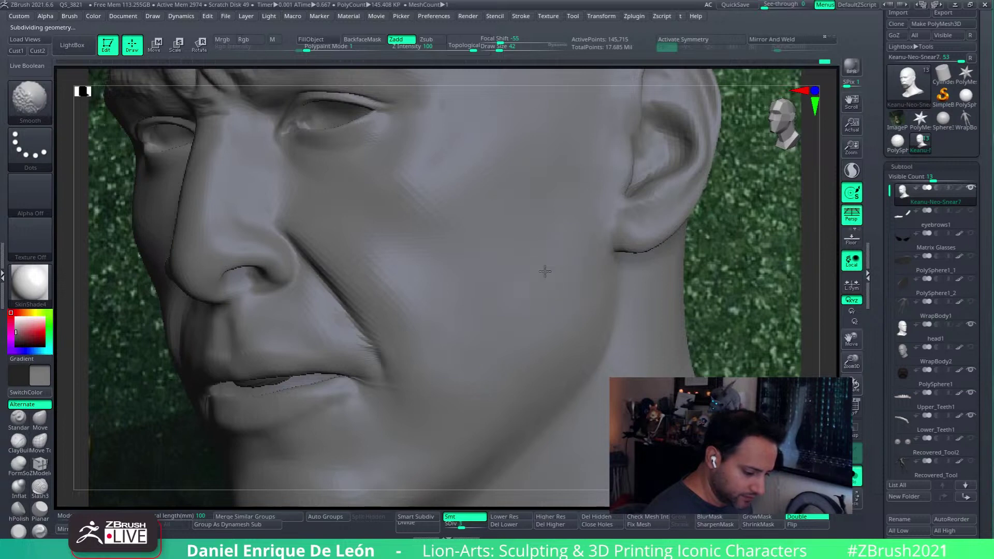
pyautogui.moveTo(559, 328)
pyautogui.mouseDown(button='right')
pyautogui.moveTo(632, 262)
pyautogui.moveTo(595, 311)
pyautogui.moveTo(633, 302)
pyautogui.moveTo(644, 317)
pyautogui.moveTo(621, 343)
pyautogui.moveTo(747, 249)
pyautogui.moveTo(748, 210)
pyautogui.moveTo(673, 237)
pyautogui.moveTo(615, 306)
pyautogui.moveTo(619, 290)
pyautogui.moveTo(621, 307)
pyautogui.moveTo(596, 289)
pyautogui.moveTo(588, 311)
pyautogui.moveTo(559, 290)
pyautogui.mouseUp(button='right')
pyautogui.click(16, 51)
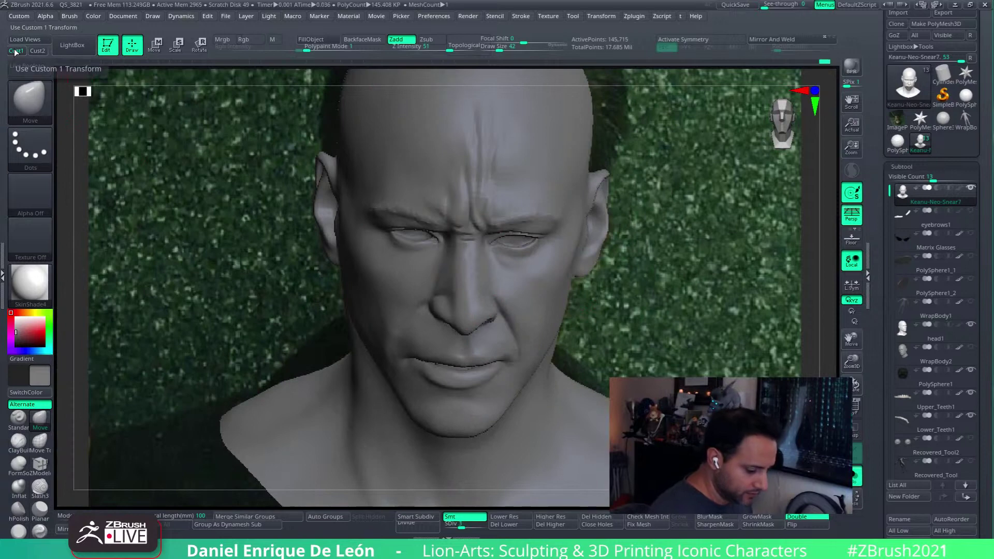
# - Refine the jaw corner below the earlobe with the FormSoft brush at a draw size of about 42
pyautogui.moveTo(684, 269); pyautogui.dragTo(573, 337, button='right')
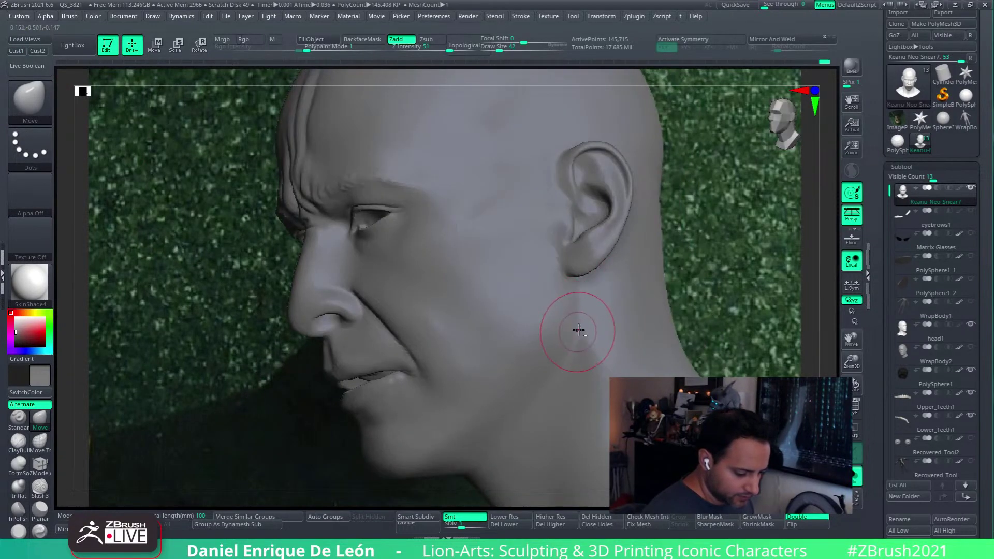
pyautogui.click(21, 462)
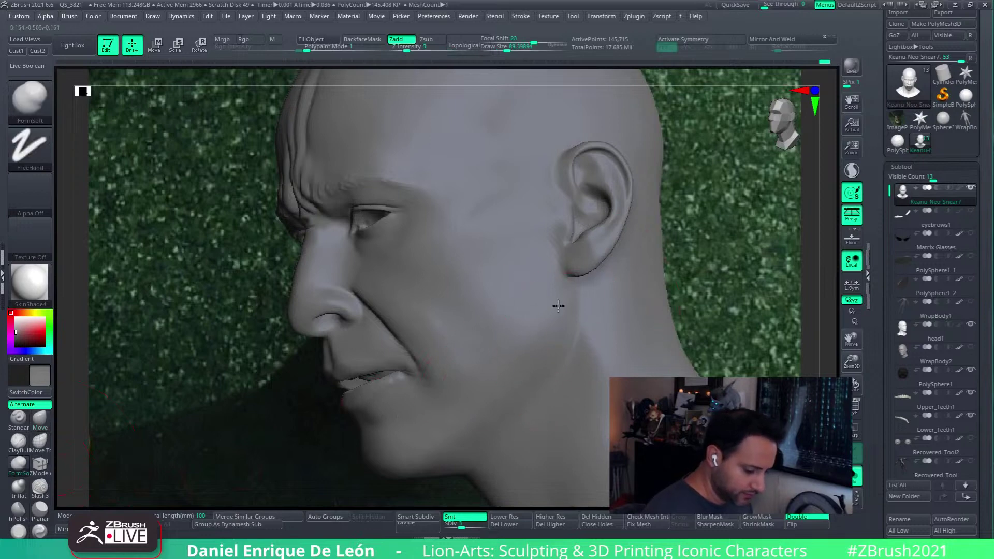
pyautogui.moveTo(562, 304); pyautogui.dragTo(557, 293, button='right')
pyautogui.moveTo(508, 49); pyautogui.dragTo(498, 49)
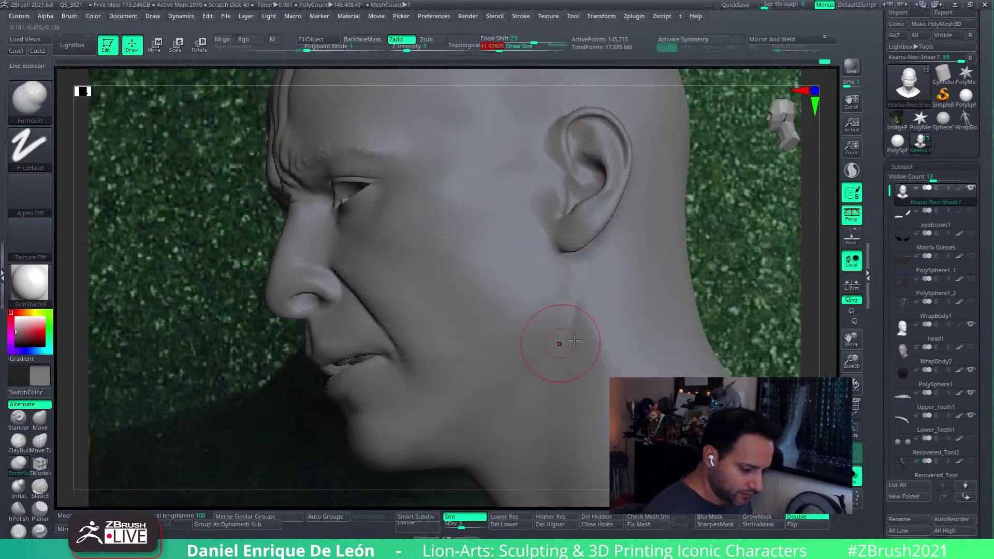
pyautogui.moveTo(554, 344); pyautogui.dragTo(567, 311, button='right')
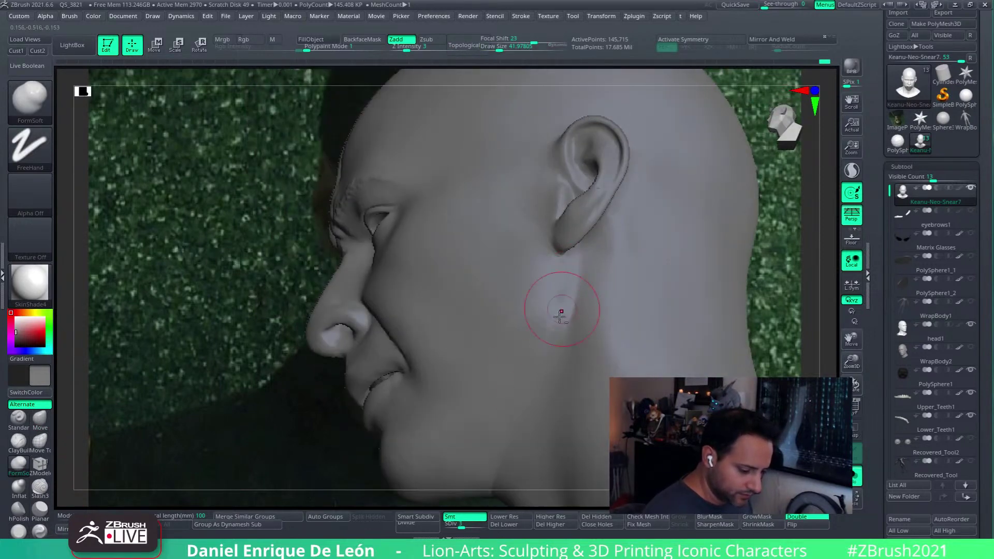
pyautogui.moveTo(548, 357)
pyautogui.mouseDown(button='right')
pyautogui.moveTo(582, 326)
pyautogui.moveTo(572, 311)
pyautogui.moveTo(572, 328)
pyautogui.mouseUp(button='right')
pyautogui.press('shift')
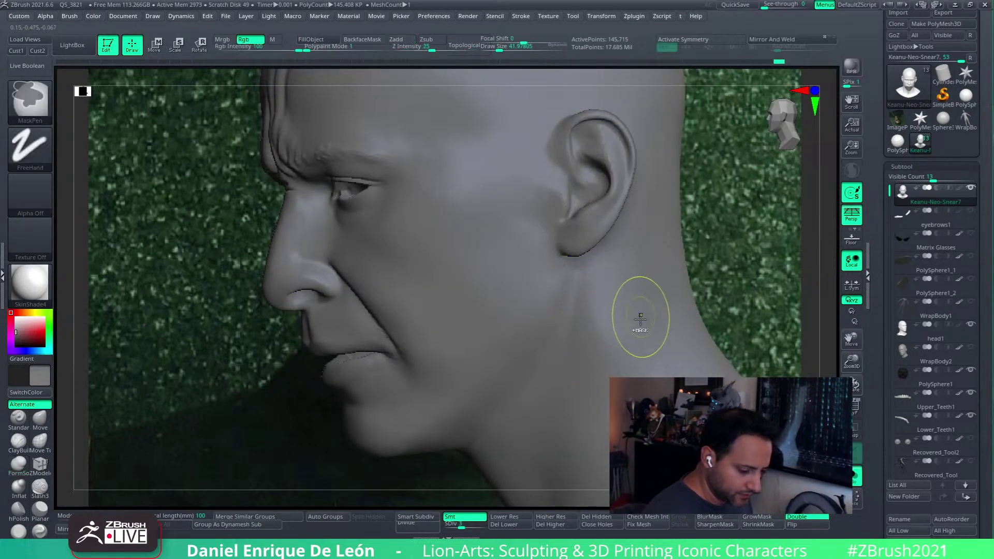
pyautogui.moveTo(632, 333); pyautogui.dragTo(598, 291, button='right')
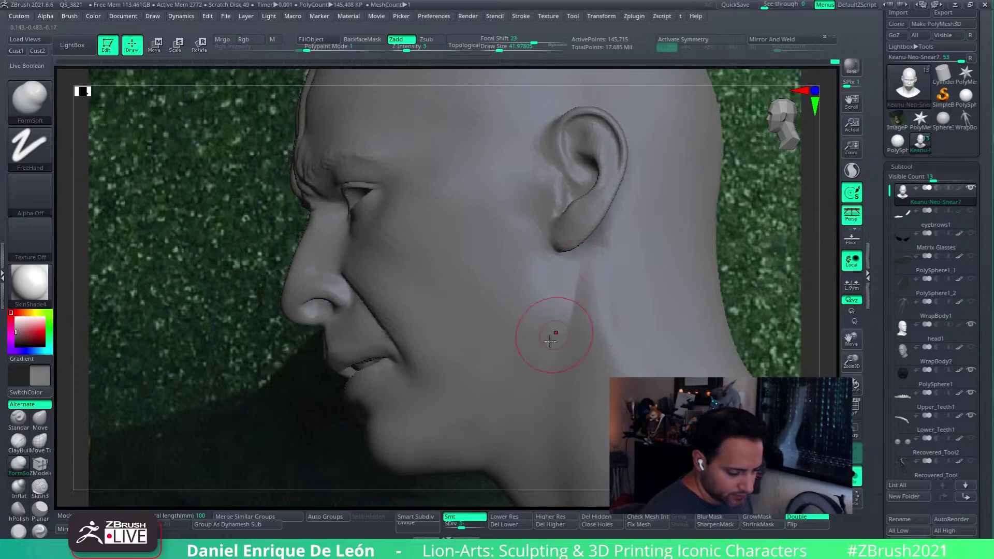
# - Nudge the jaw edge below the ear against the photo with the Move brush at model opacity 11, and make the head opaque again
pyautogui.moveTo(548, 333)
pyautogui.mouseDown(button='right')
pyautogui.moveTo(575, 321)
pyautogui.moveTo(550, 325)
pyautogui.moveTo(537, 360)
pyautogui.moveTo(682, 289)
pyautogui.mouseUp(button='right')
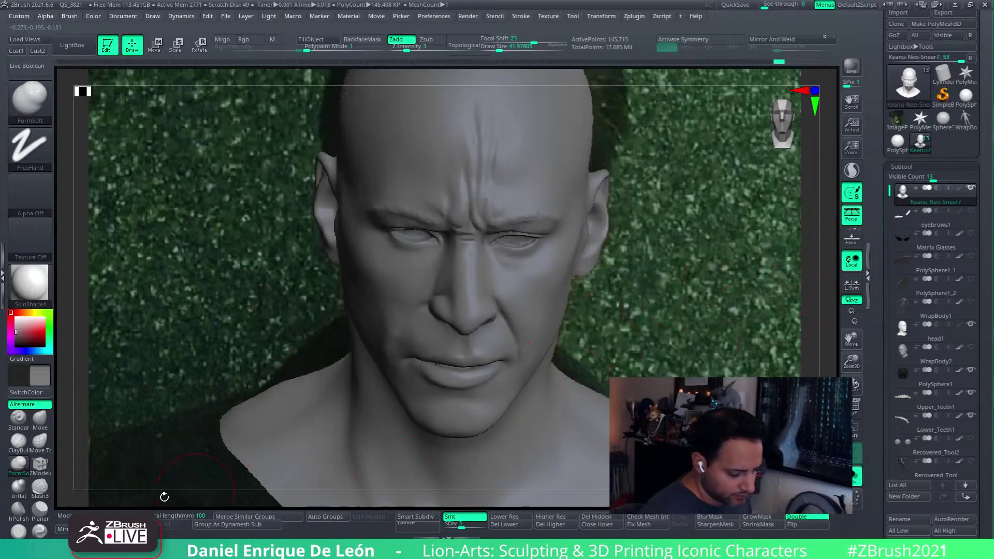
pyautogui.moveTo(73, 515); pyautogui.dragTo(83, 512)
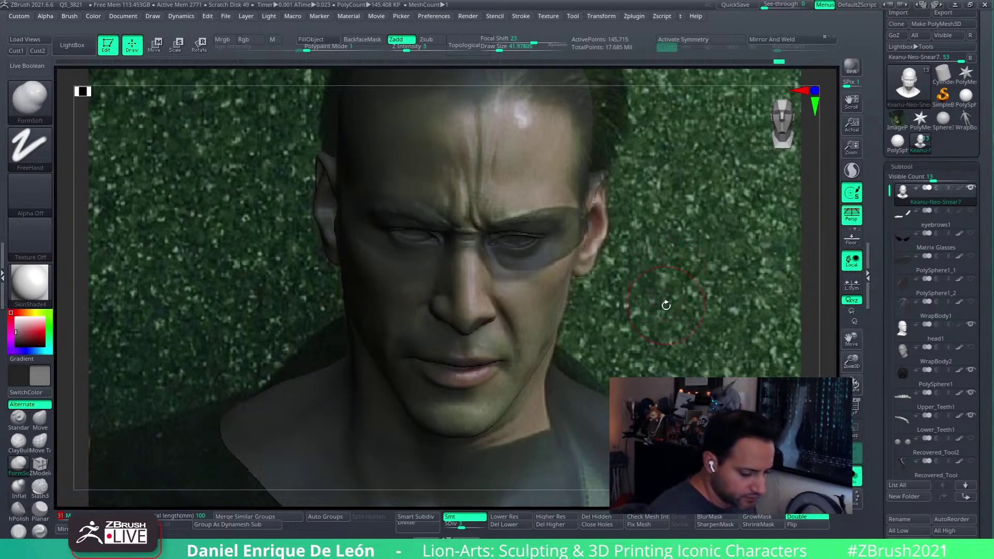
pyautogui.click(39, 417)
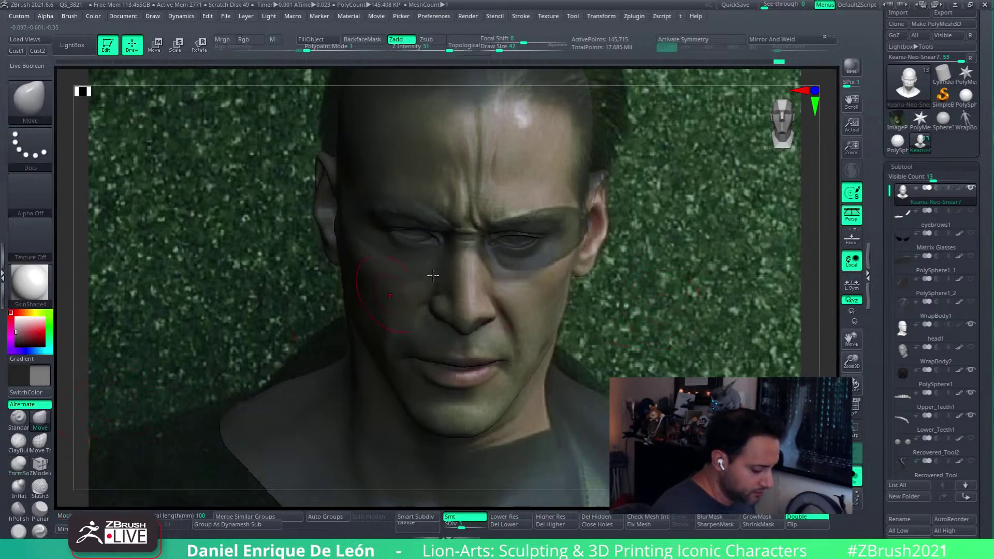
pyautogui.moveTo(550, 344); pyautogui.dragTo(549, 341)
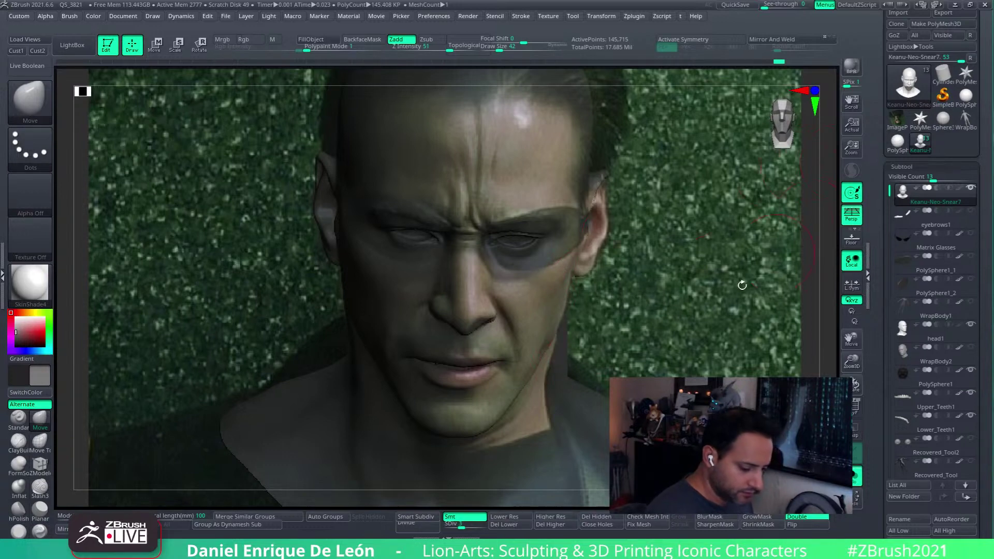
pyautogui.click(817, 255)
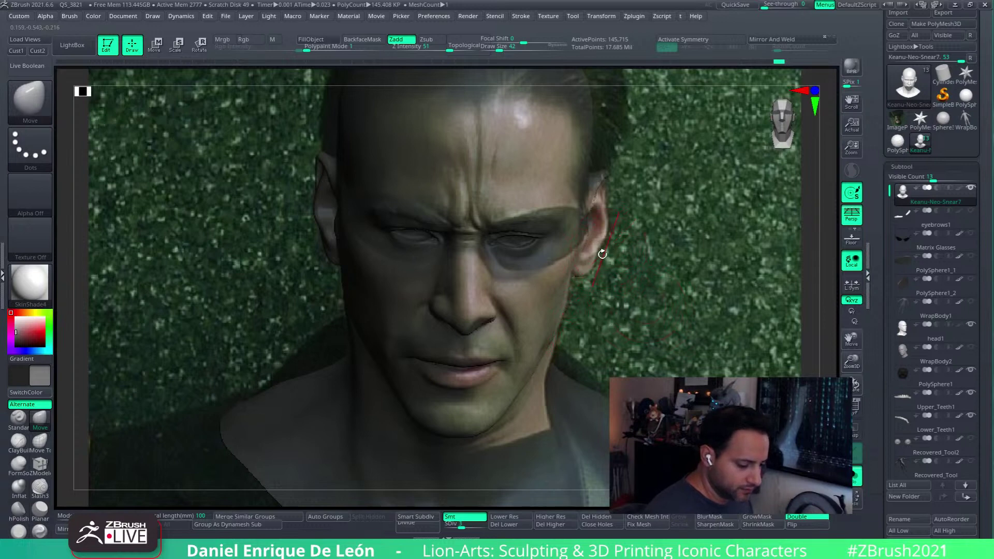
pyautogui.click(112, 517)
# - Select the Pinch brush with Rgb off and a draw size of about 26 for the nasolabial fold on the head's right side
pyautogui.moveTo(440, 305)
pyautogui.mouseDown(button='right')
pyautogui.moveTo(550, 279)
pyautogui.moveTo(510, 270)
pyautogui.moveTo(534, 266)
pyautogui.moveTo(536, 304)
pyautogui.moveTo(294, 486)
pyautogui.mouseUp(button='right')
pyautogui.press('b')
pyautogui.press('p')
pyautogui.press('i')
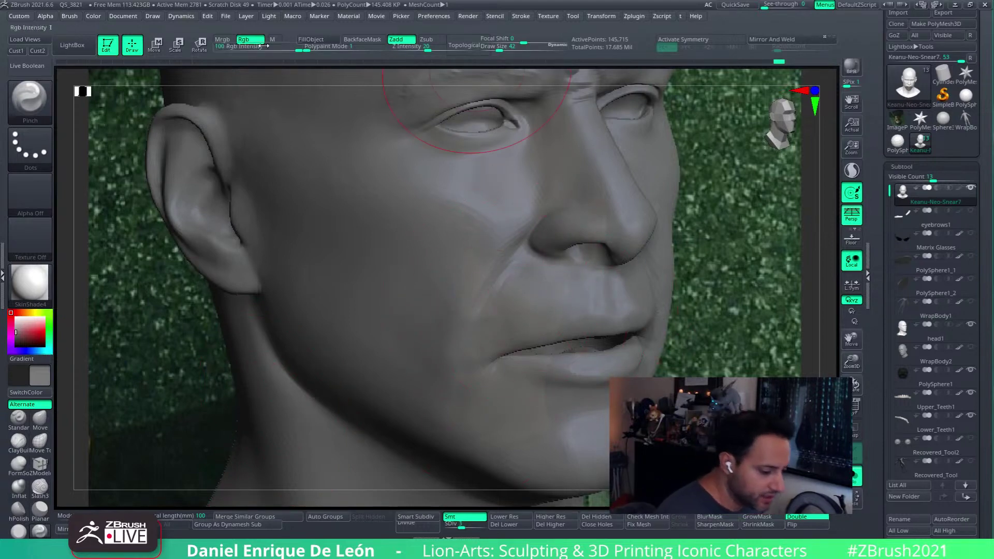
pyautogui.click(244, 39)
pyautogui.moveTo(498, 46)
pyautogui.mouseDown()
pyautogui.moveTo(555, 45)
pyautogui.moveTo(490, 47)
pyautogui.mouseUp()
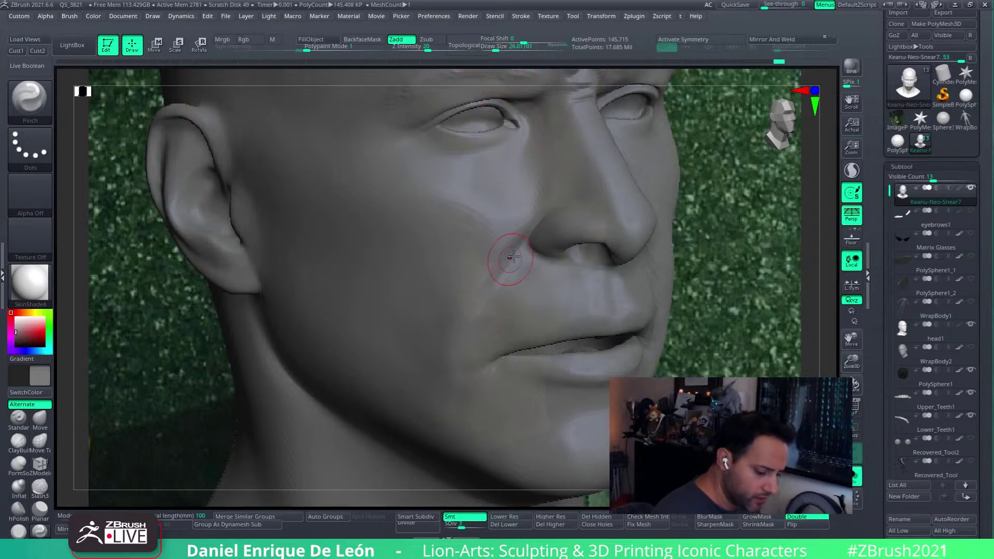
# - Smooth and pinch the nasolabial fold between the nostril and the mouth corner
pyautogui.moveTo(482, 309)
pyautogui.mouseDown(button='right')
pyautogui.moveTo(666, 247)
pyautogui.moveTo(517, 292)
pyautogui.moveTo(468, 267)
pyautogui.mouseUp(button='right')
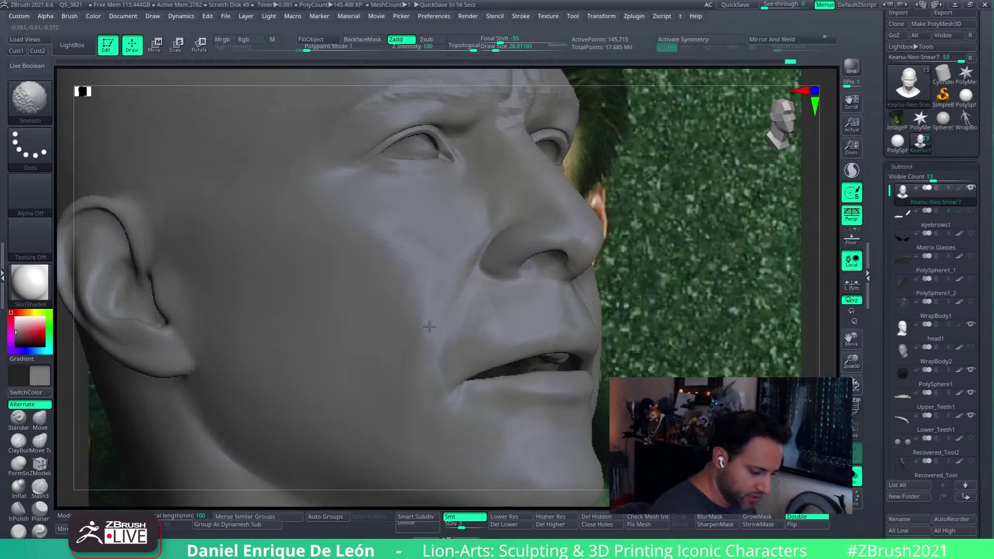
pyautogui.press('b')
pyautogui.press('p')
pyautogui.press('i')
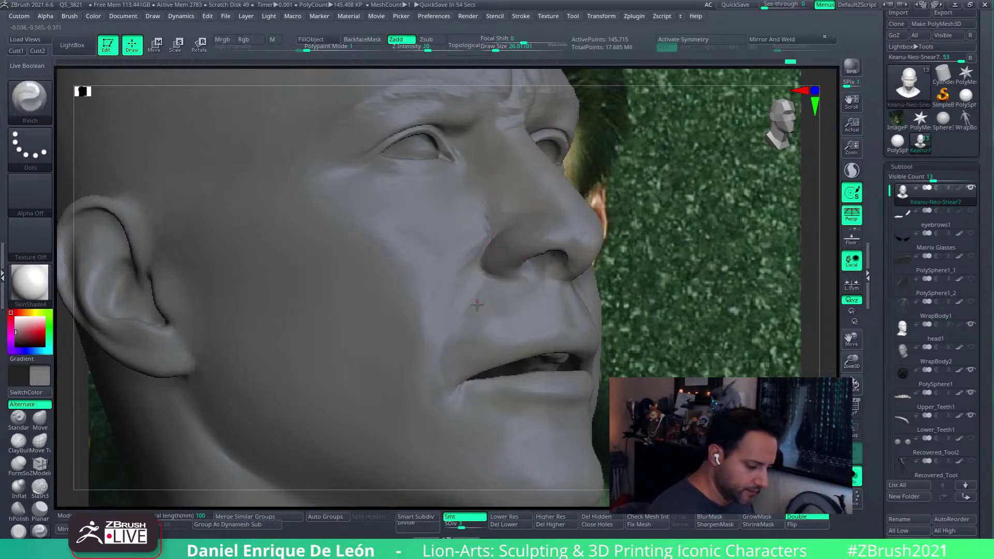
# - Show the other subtools and reshape the fold and cheek beside the nostril with the Move brush at draw size 42, smoothing the cheek
pyautogui.moveTo(433, 310)
pyautogui.mouseDown(button='right')
pyautogui.moveTo(609, 263)
pyautogui.moveTo(657, 356)
pyautogui.mouseUp(button='right')
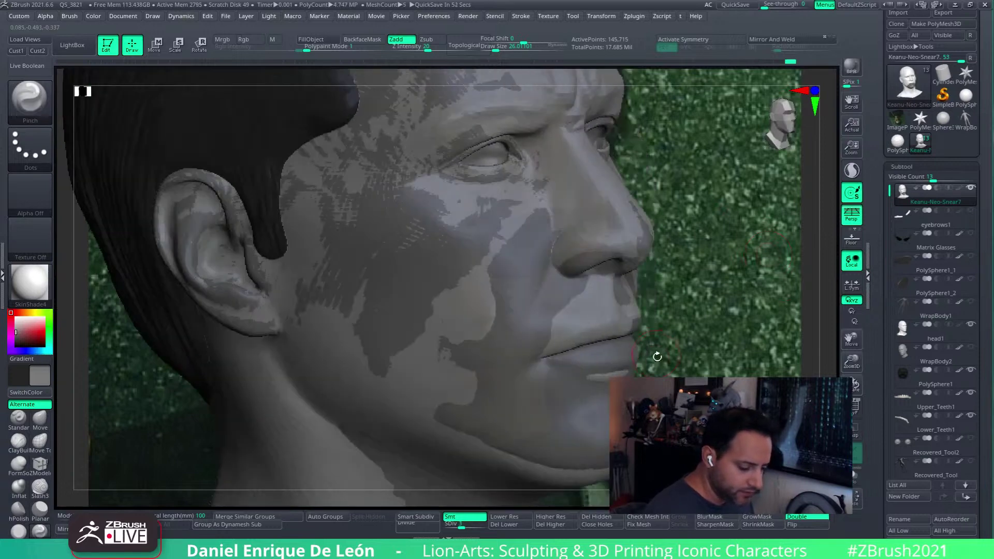
pyautogui.click(40, 419)
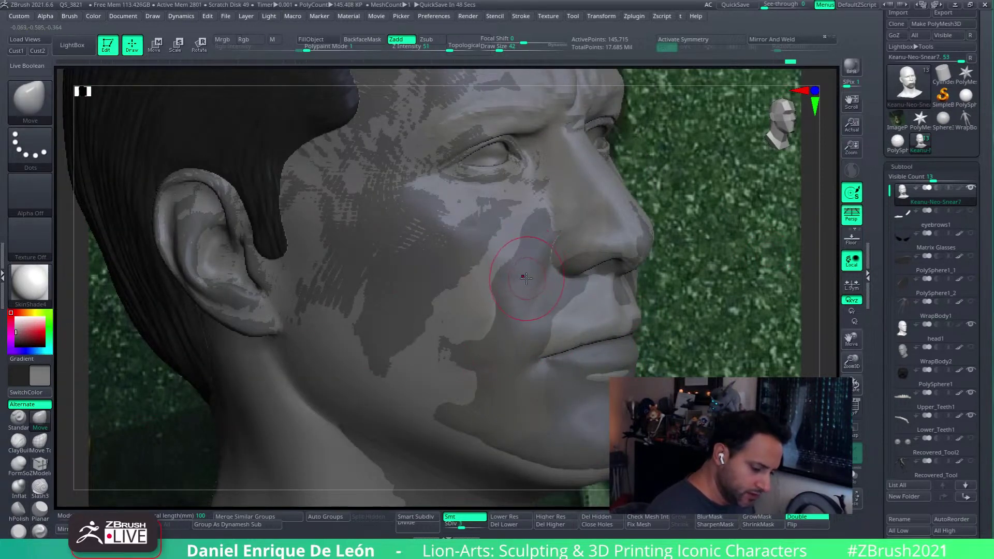
pyautogui.moveTo(528, 266)
pyautogui.mouseDown()
pyautogui.moveTo(536, 236)
pyautogui.moveTo(521, 295)
pyautogui.mouseUp()
pyautogui.moveTo(533, 284); pyautogui.dragTo(539, 244, button='right')
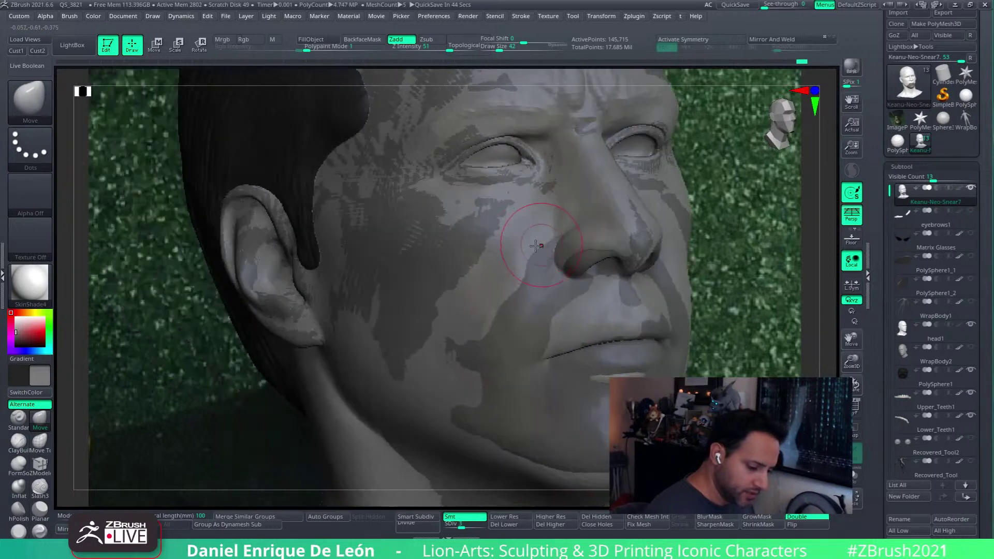
pyautogui.press('shift')
pyautogui.keyDown('shift'); pyautogui.moveTo(517, 246); pyautogui.dragTo(512, 271); pyautogui.keyUp('shift')
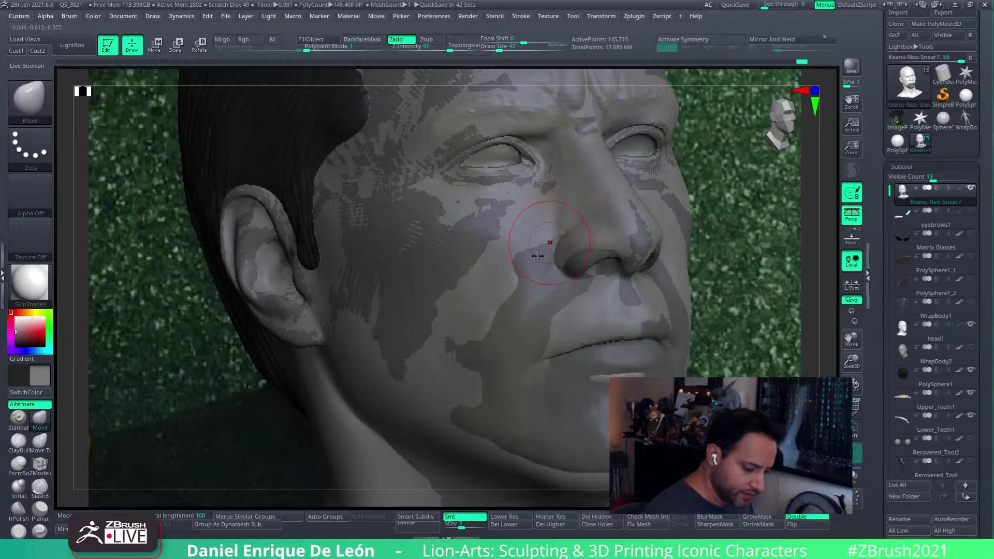
pyautogui.moveTo(552, 238); pyautogui.dragTo(530, 267, button='right')
pyautogui.moveTo(531, 269); pyautogui.dragTo(545, 270)
# - Smooth the cheek beside the mouth corner and raise the head to subdivision level 4
pyautogui.moveTo(529, 307)
pyautogui.mouseDown(button='right')
pyautogui.moveTo(497, 316)
pyautogui.moveTo(472, 344)
pyautogui.moveTo(535, 320)
pyautogui.mouseUp(button='right')
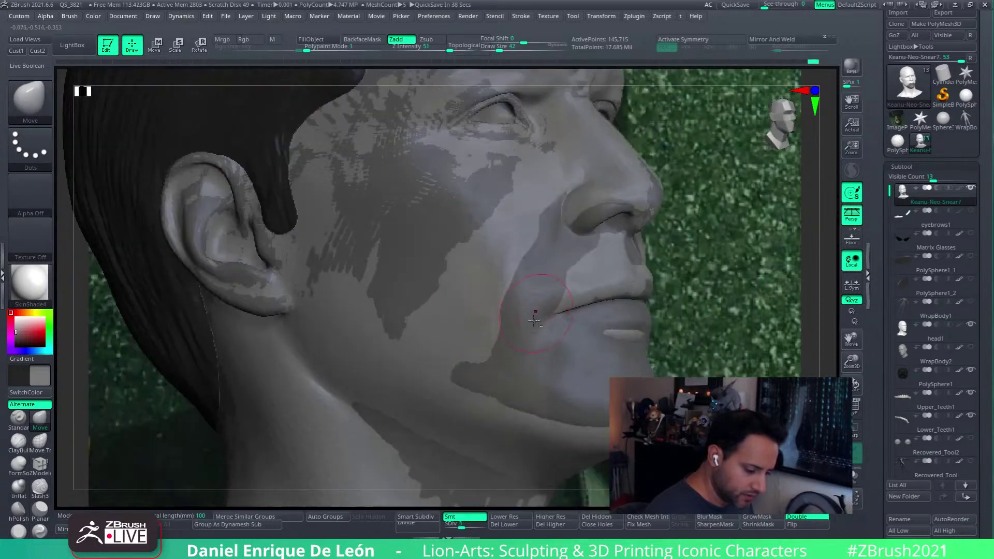
pyautogui.moveTo(486, 377); pyautogui.dragTo(480, 384, button='right')
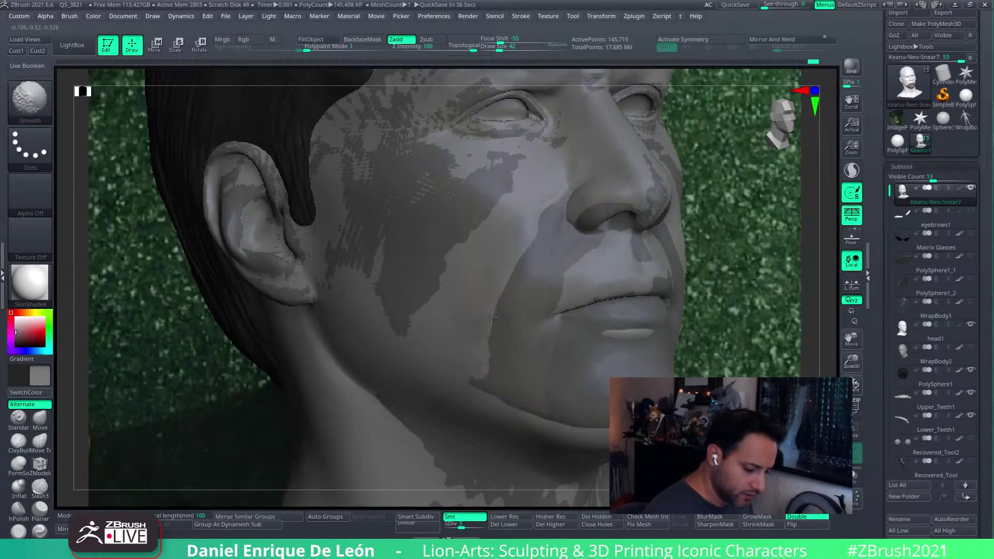
pyautogui.hotkey('ctrl', 'd')
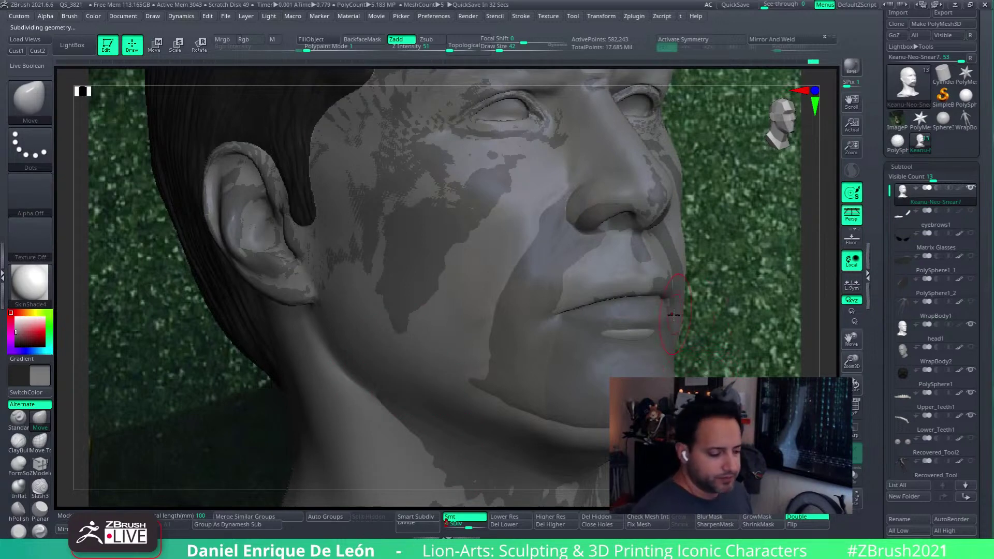
pyautogui.moveTo(674, 315)
pyautogui.mouseDown()
pyautogui.moveTo(683, 301)
pyautogui.moveTo(678, 270)
pyautogui.moveTo(563, 261)
pyautogui.mouseUp()
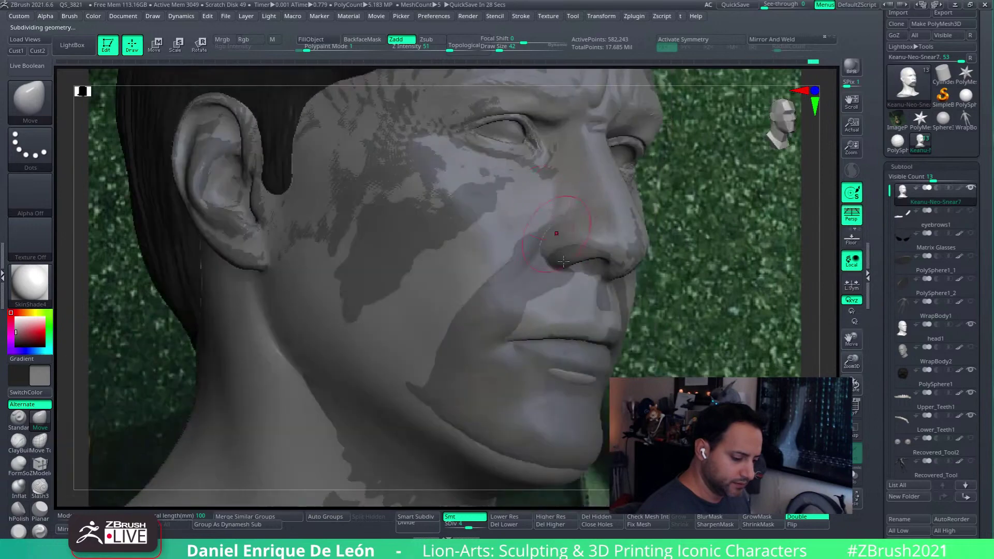
# - Smooth the nasolabial fold beside the nostril on the head's right side
pyautogui.keyDown('ctrl'); pyautogui.moveTo(563, 262); pyautogui.dragTo(583, 264, button='right'); pyautogui.keyUp('ctrl')
pyautogui.keyDown('shift'); pyautogui.moveTo(575, 230); pyautogui.dragTo(568, 249); pyautogui.keyUp('shift')
pyautogui.moveTo(549, 279); pyautogui.dragTo(524, 295, button='right')
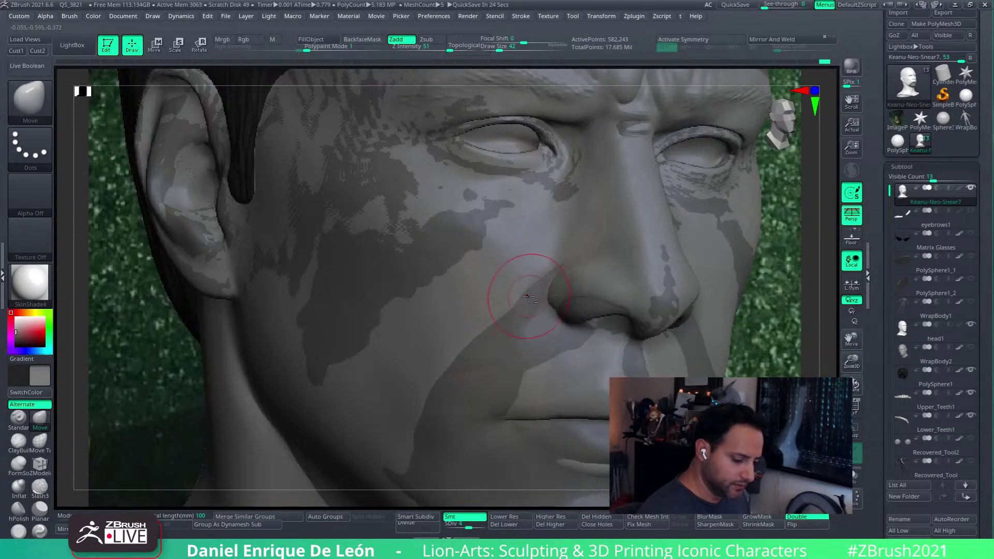
pyautogui.press('shift')
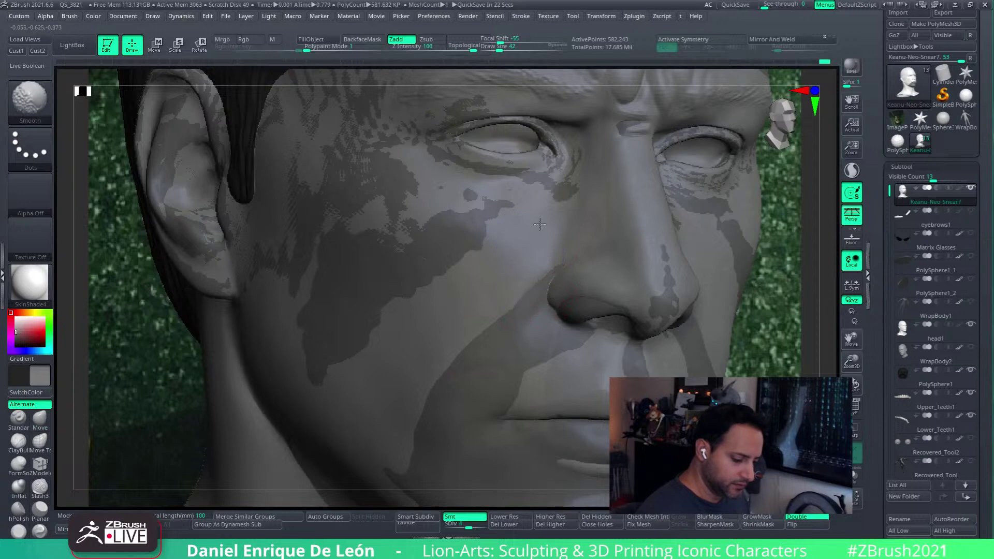
# - Project the cheek below the right eye and beside the nose using the ZProject brush in Zsub mode at draw size about 45
pyautogui.press('b')
pyautogui.click(137, 423)
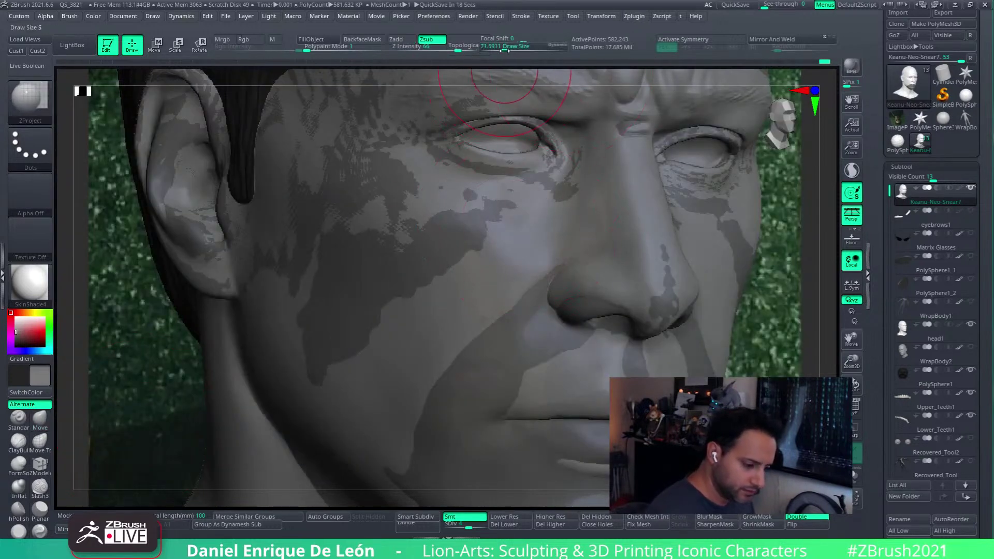
pyautogui.moveTo(507, 49); pyautogui.dragTo(500, 49)
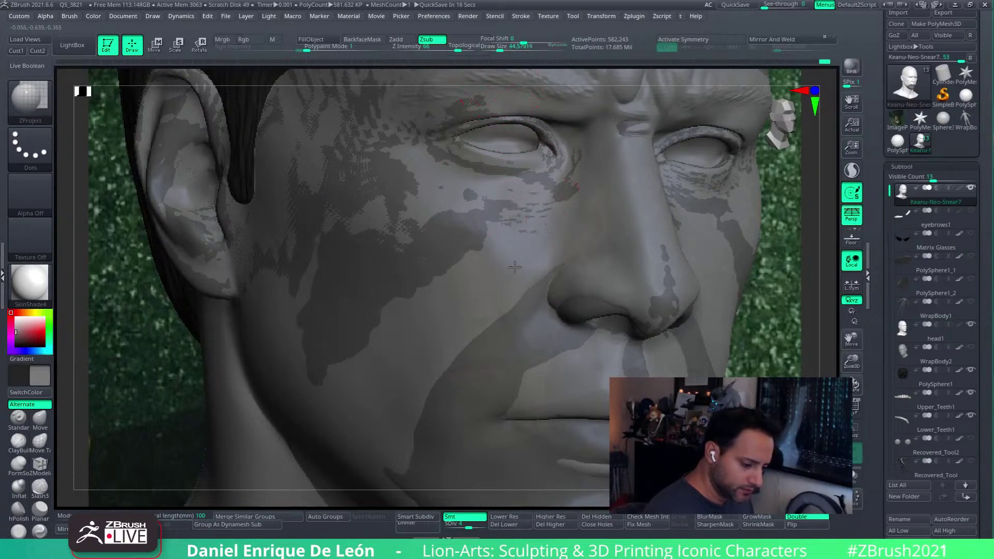
pyautogui.moveTo(553, 213); pyautogui.dragTo(573, 240, button='right')
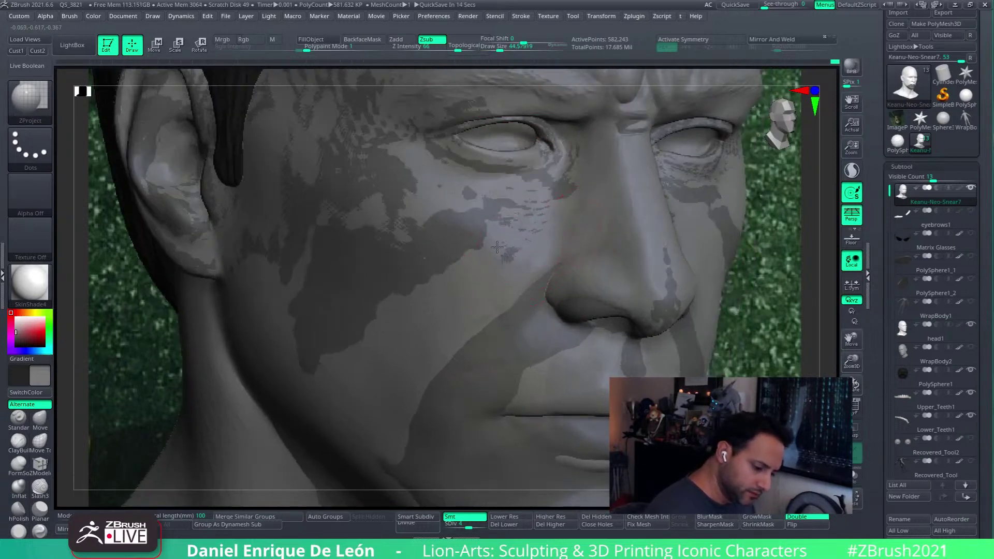
pyautogui.moveTo(497, 247); pyautogui.dragTo(497, 266)
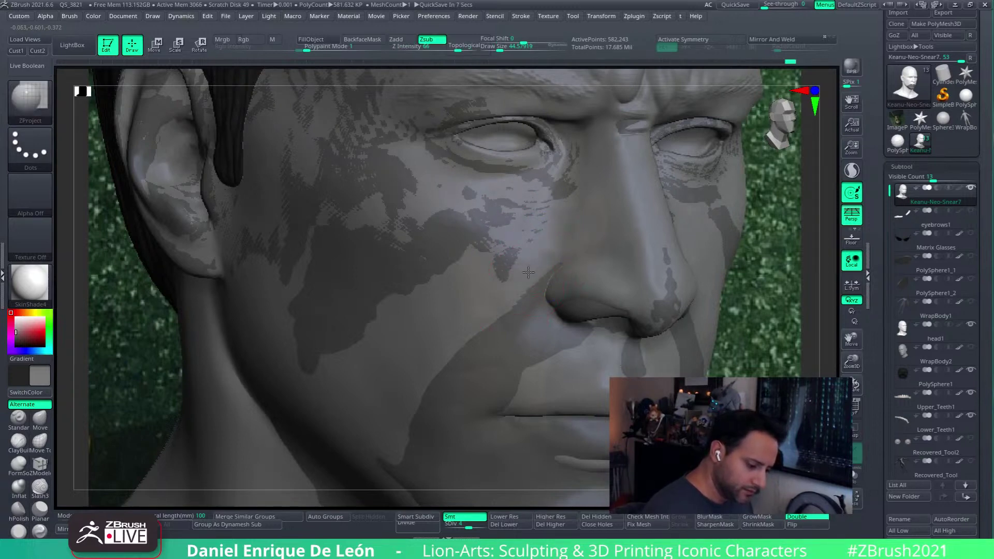
pyautogui.moveTo(528, 272); pyautogui.dragTo(549, 258)
pyautogui.moveTo(568, 211); pyautogui.dragTo(634, 201, button='right')
pyautogui.moveTo(530, 262); pyautogui.dragTo(538, 246)
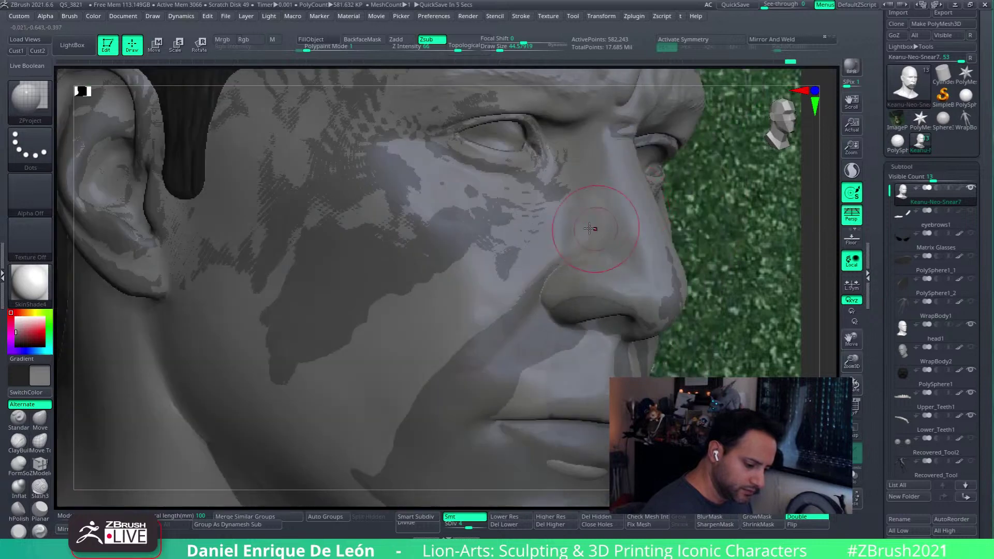
# - Project the right cheek from its lower area toward the nose with ZProject and smooth the reworked surface beside the nostril
pyautogui.moveTo(595, 228)
pyautogui.keyDown('ctrl'); pyautogui.mouseDown(button='right')
pyautogui.moveTo(593, 246)
pyautogui.moveTo(611, 219)
pyautogui.mouseUp(button='right'); pyautogui.keyUp('ctrl')
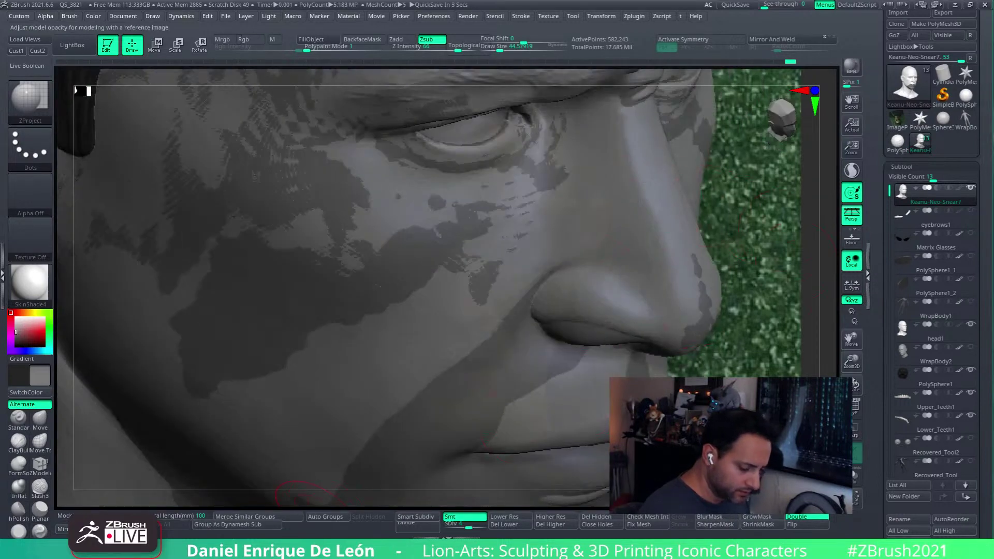
pyautogui.moveTo(597, 185); pyautogui.dragTo(579, 202, button='right')
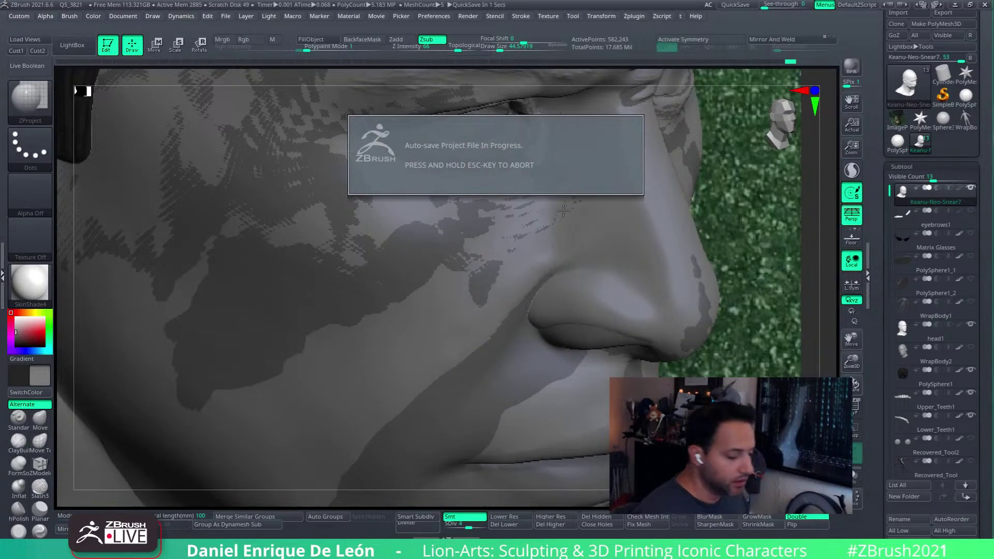
pyautogui.moveTo(898, 142)
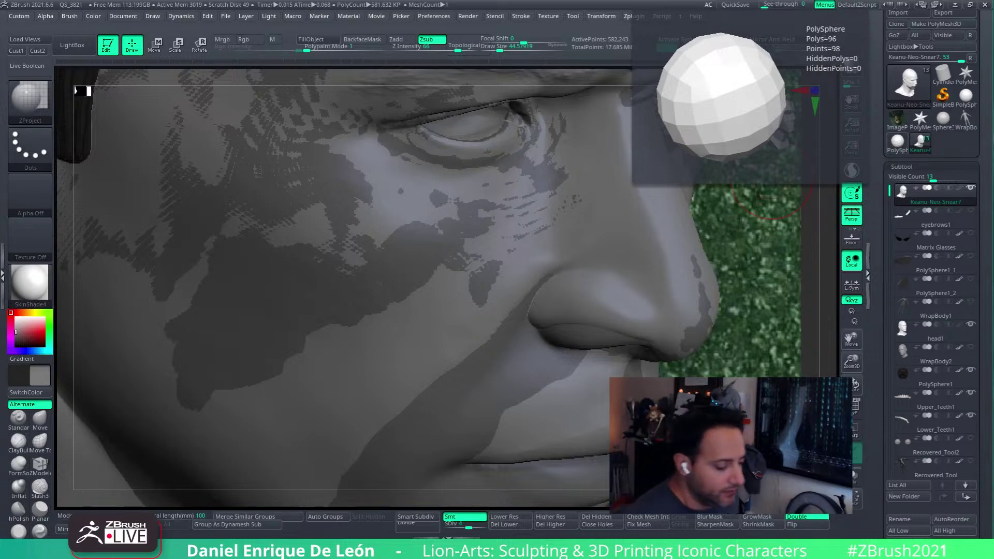
pyautogui.moveTo(588, 229); pyautogui.dragTo(519, 240, button='right')
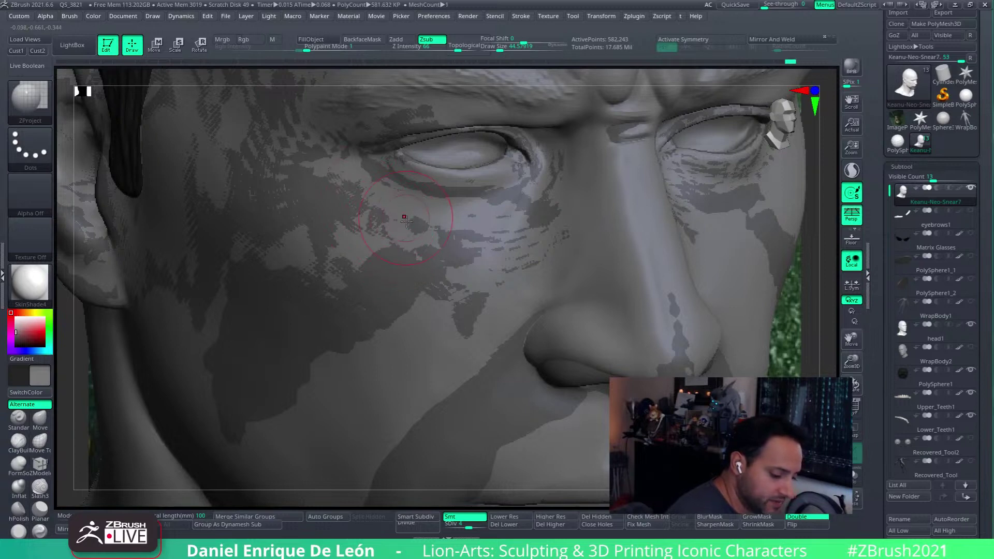
pyautogui.moveTo(494, 204)
pyautogui.mouseDown(button='right')
pyautogui.moveTo(538, 207)
pyautogui.moveTo(523, 218)
pyautogui.moveTo(566, 216)
pyautogui.mouseUp(button='right')
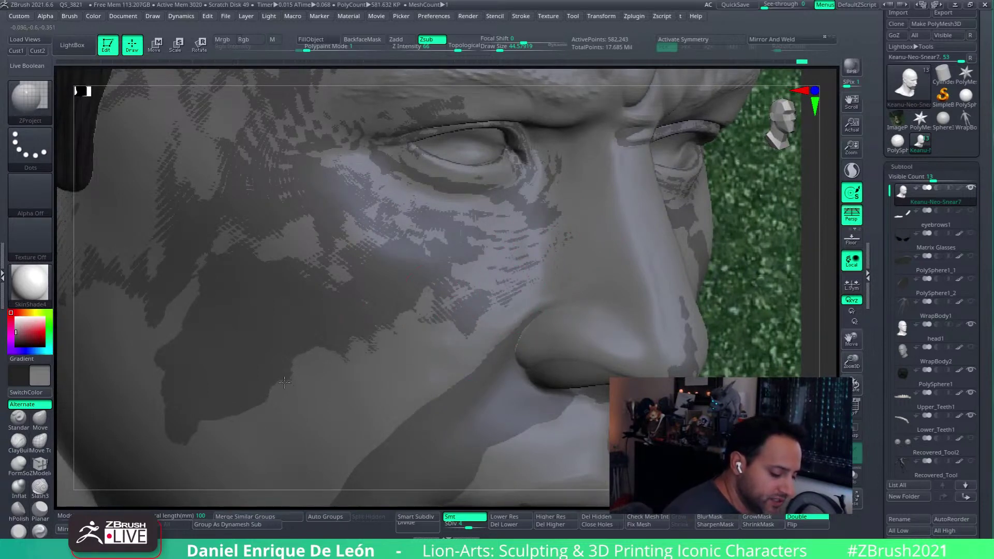
pyautogui.moveTo(294, 392); pyautogui.dragTo(447, 310)
pyautogui.moveTo(448, 311); pyautogui.dragTo(533, 259, button='right')
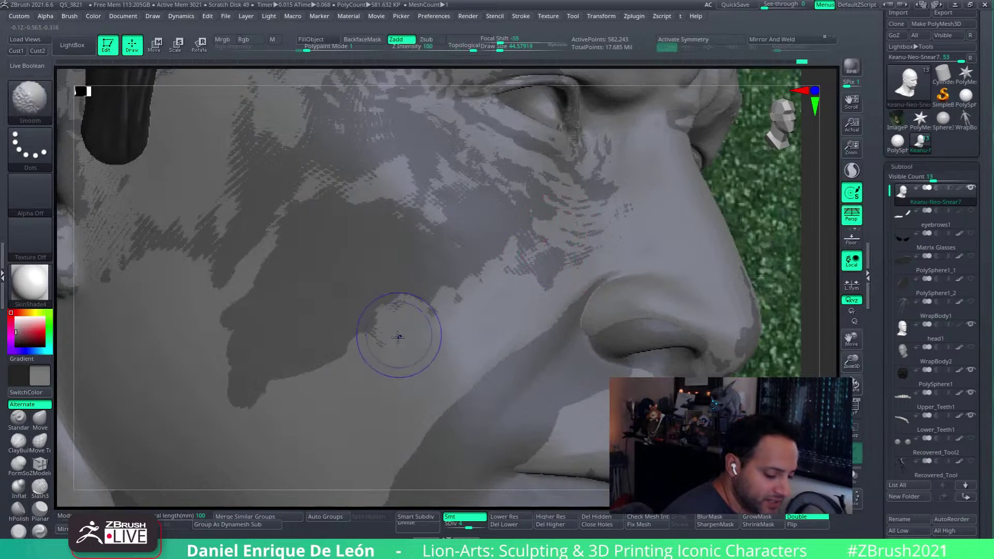
pyautogui.keyDown('shift'); pyautogui.moveTo(399, 337); pyautogui.dragTo(528, 267); pyautogui.keyUp('shift')
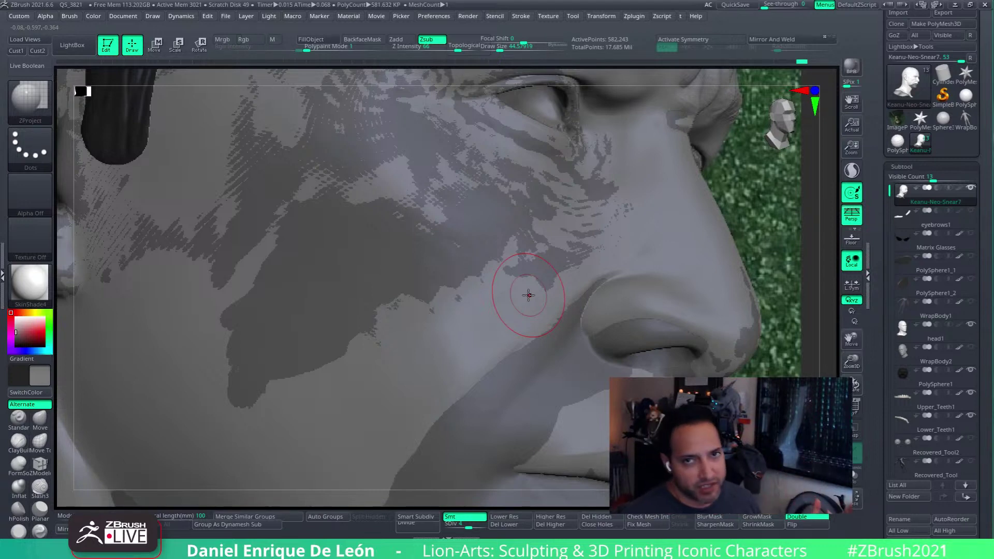
# - Continue projecting the surface between the inner eye and nostril, smoothing the cheek above the nasolabial fold
pyautogui.moveTo(562, 298)
pyautogui.mouseDown(button='right')
pyautogui.moveTo(635, 296)
pyautogui.moveTo(638, 222)
pyautogui.mouseUp(button='right')
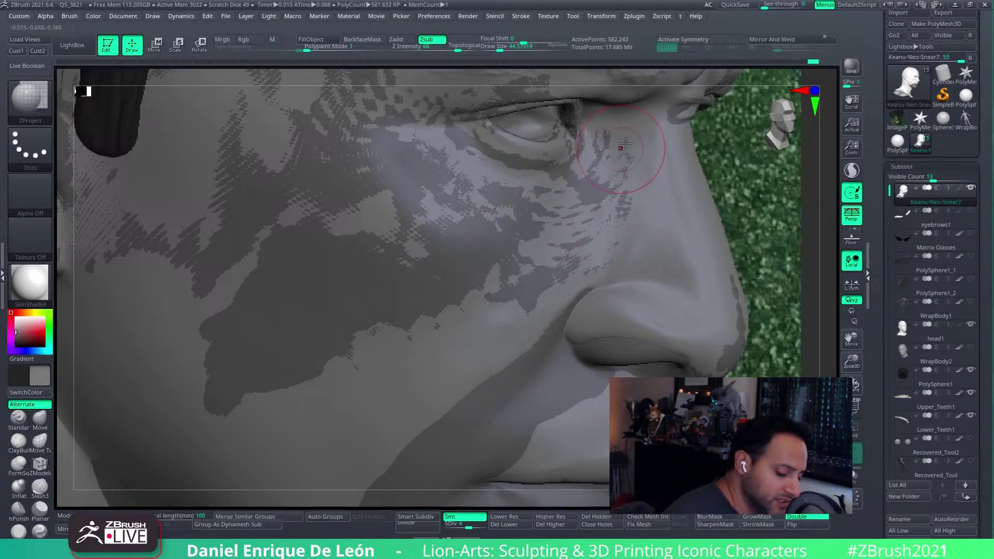
pyautogui.moveTo(629, 165); pyautogui.dragTo(596, 220, button='right')
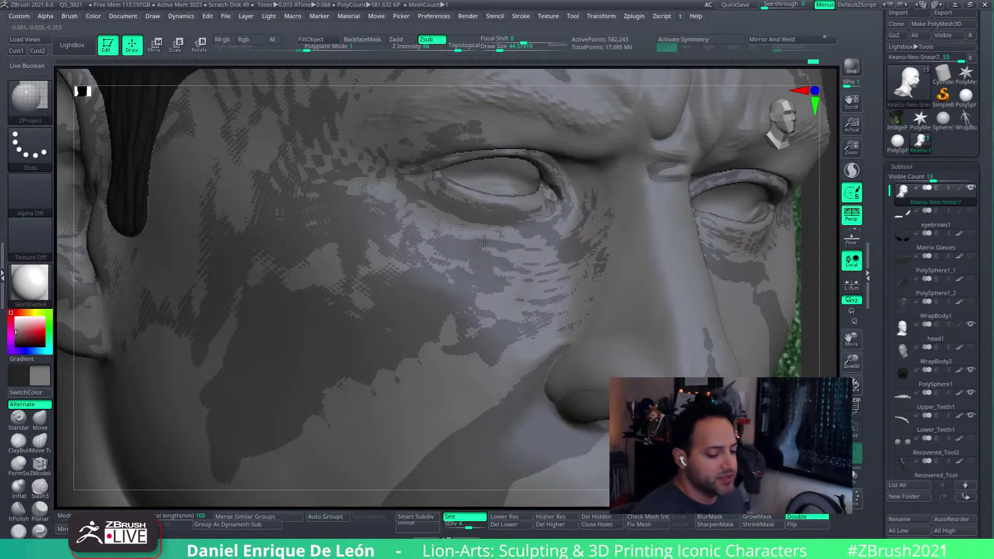
pyautogui.moveTo(598, 242)
pyautogui.mouseDown(button='right')
pyautogui.moveTo(600, 255)
pyautogui.moveTo(616, 210)
pyautogui.mouseUp(button='right')
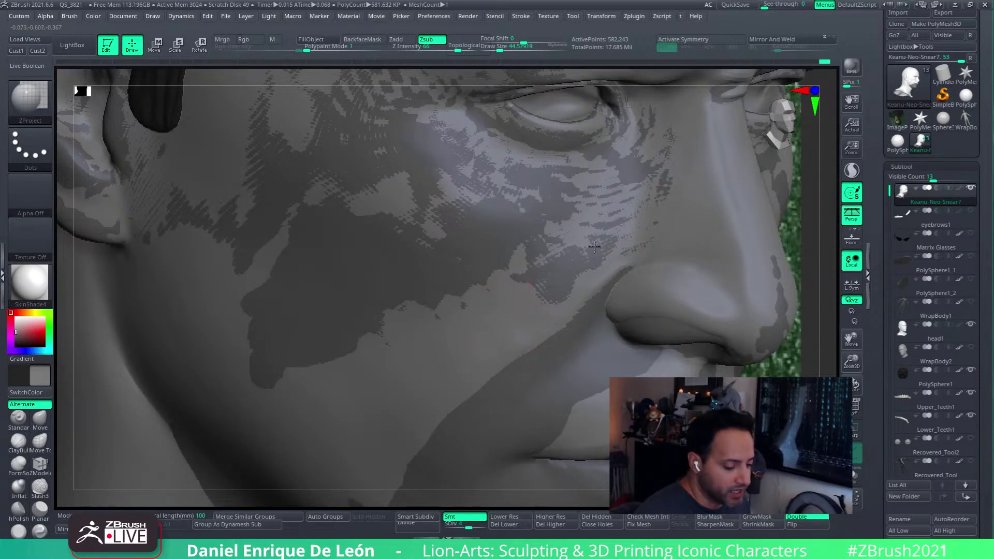
pyautogui.moveTo(634, 203); pyautogui.dragTo(653, 208, button='right')
pyautogui.moveTo(583, 275)
pyautogui.keyDown('shift'); pyautogui.mouseDown()
pyautogui.moveTo(500, 347)
pyautogui.moveTo(570, 280)
pyautogui.moveTo(536, 319)
pyautogui.moveTo(549, 284)
pyautogui.mouseUp(); pyautogui.keyUp('shift')
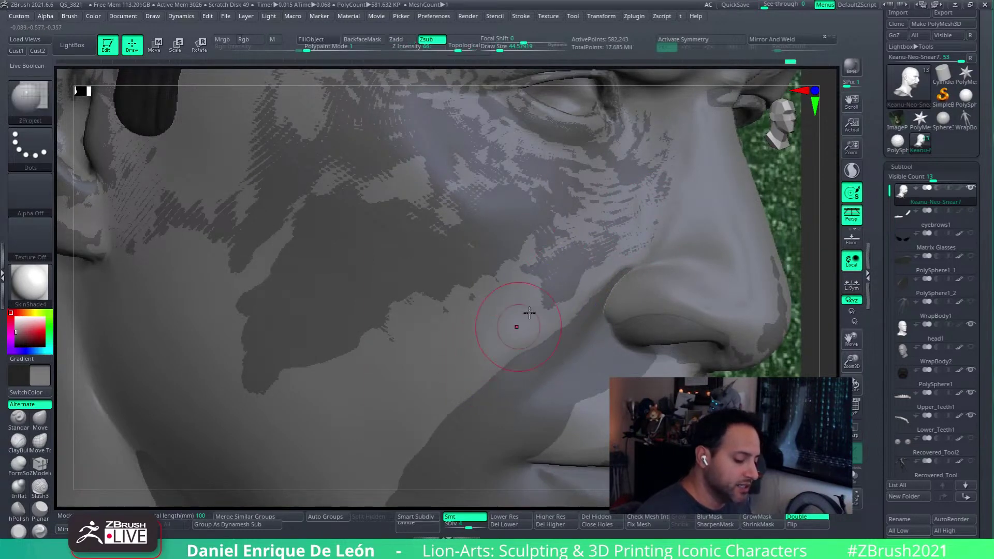
pyautogui.moveTo(518, 325)
pyautogui.mouseDown(button='right')
pyautogui.moveTo(604, 271)
pyautogui.moveTo(657, 316)
pyautogui.moveTo(676, 354)
pyautogui.moveTo(558, 307)
pyautogui.mouseUp(button='right')
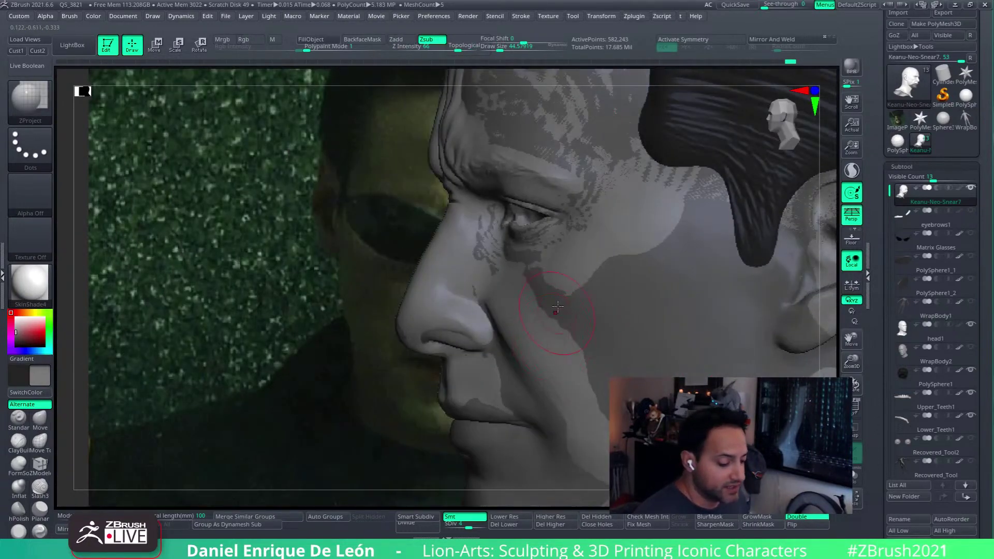
# - Isolate the head and refine the right nasolabial fold and cheek with Move at draw size 42 and Smooth, restoring the other subtools
pyautogui.press('b')
pyautogui.press('m')
pyautogui.press('v')
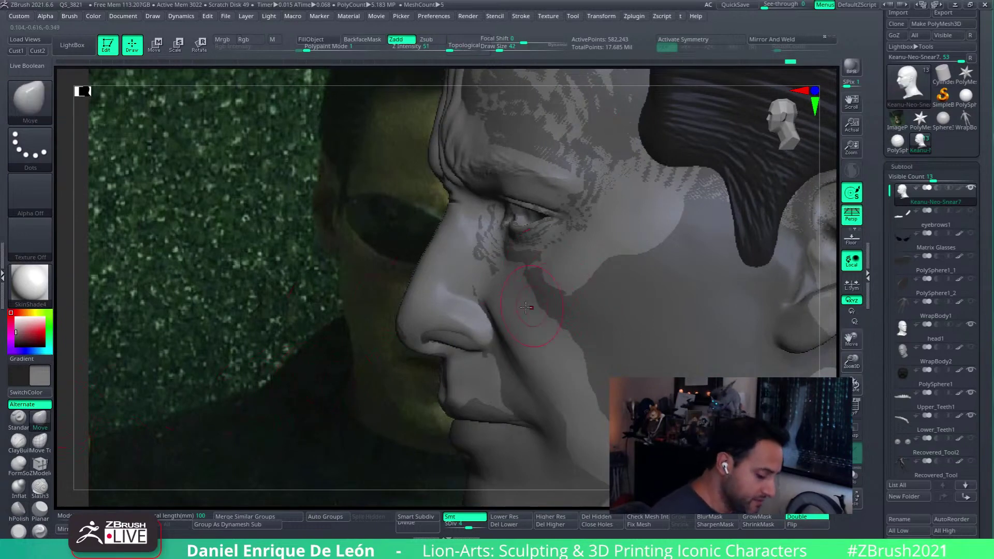
pyautogui.moveTo(503, 327); pyautogui.dragTo(468, 298, button='right')
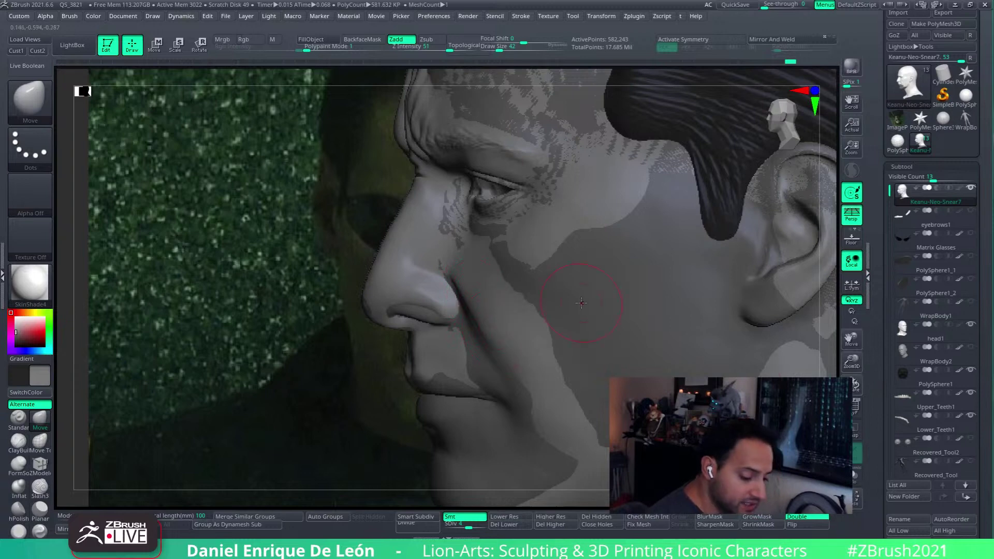
pyautogui.click(857, 477)
pyautogui.moveTo(508, 275); pyautogui.dragTo(464, 302, button='right')
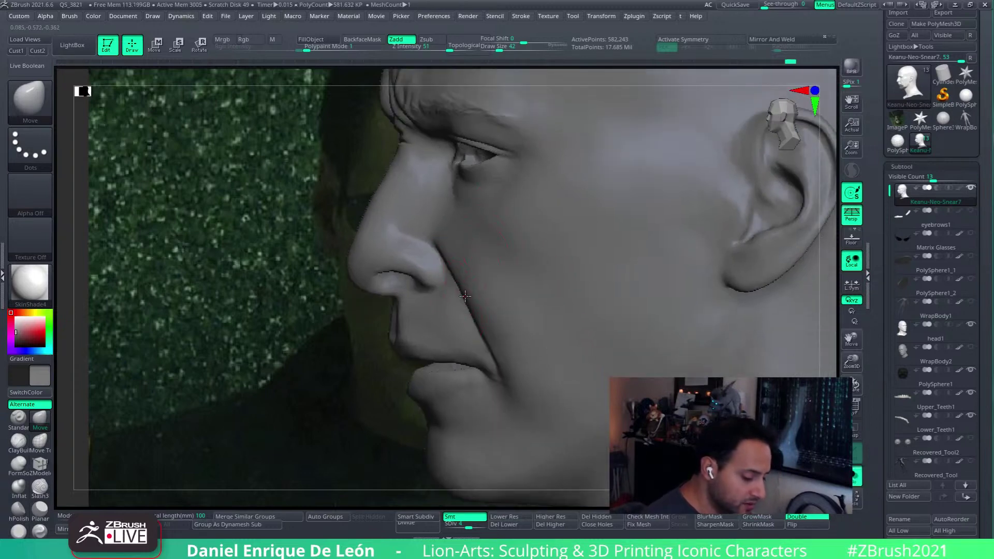
pyautogui.moveTo(536, 294)
pyautogui.mouseDown(button='right')
pyautogui.moveTo(476, 271)
pyautogui.moveTo(690, 277)
pyautogui.moveTo(581, 210)
pyautogui.moveTo(568, 275)
pyautogui.mouseUp(button='right')
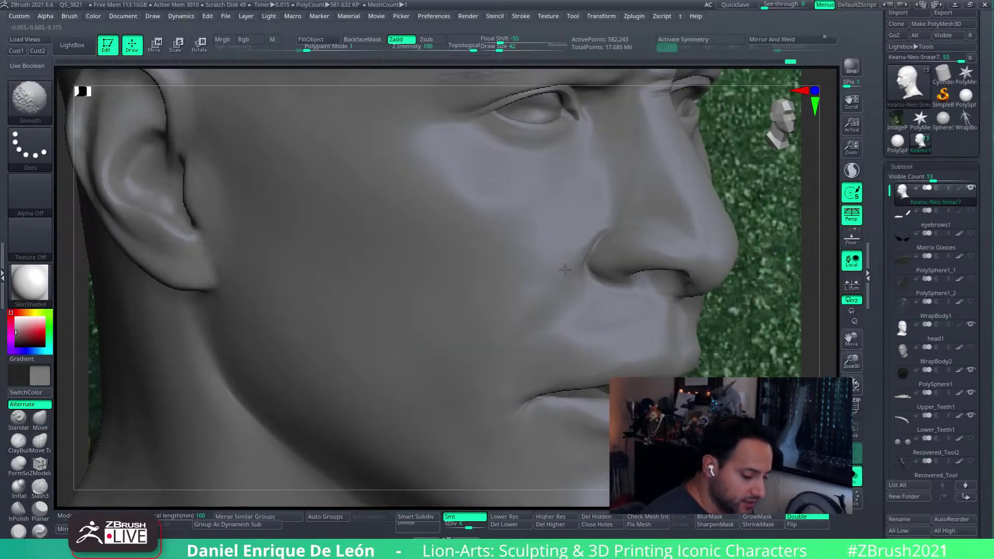
pyautogui.moveTo(492, 333)
pyautogui.mouseDown(button='right')
pyautogui.moveTo(561, 295)
pyautogui.moveTo(757, 228)
pyautogui.moveTo(658, 289)
pyautogui.moveTo(533, 293)
pyautogui.moveTo(479, 314)
pyautogui.moveTo(425, 400)
pyautogui.mouseUp(button='right')
pyautogui.press('shift')
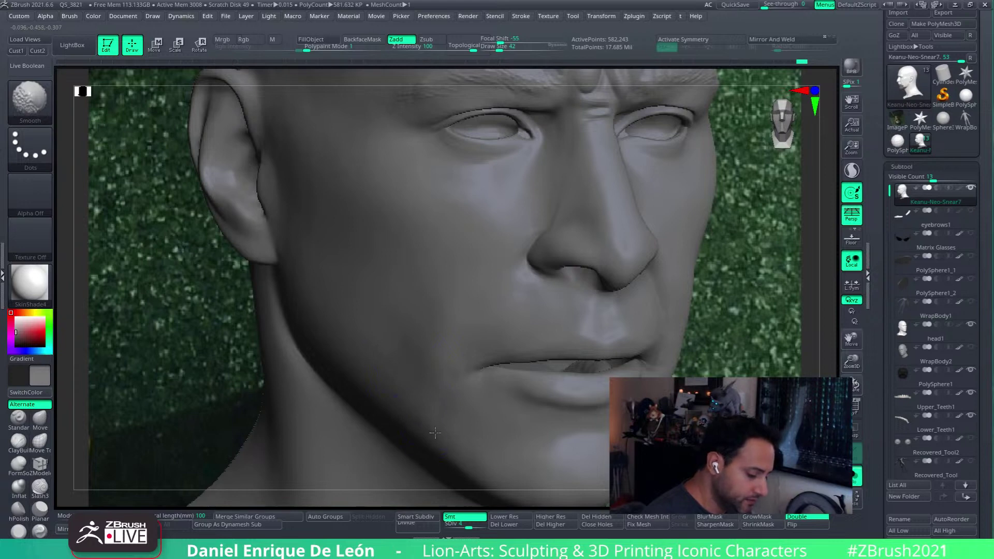
pyautogui.click(853, 477)
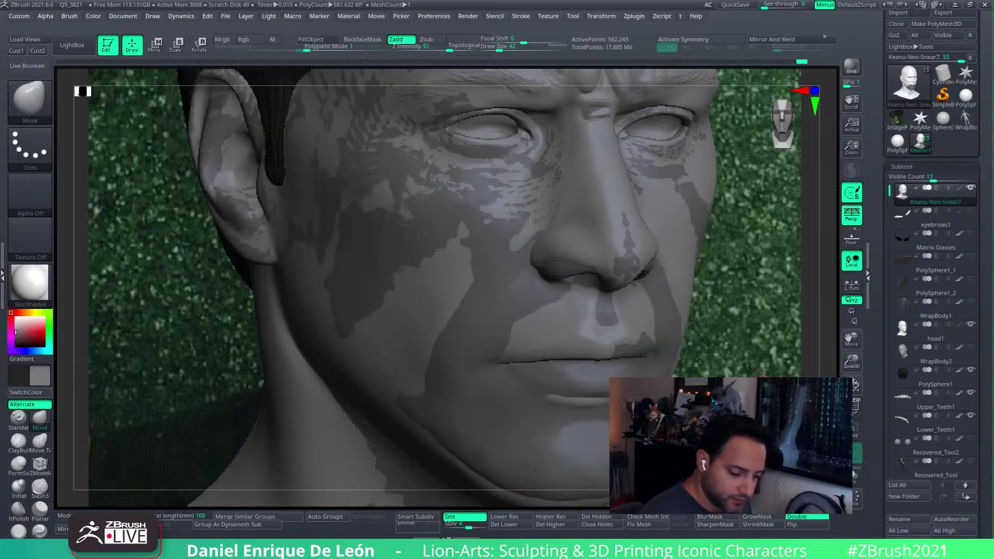
# - Examine the head1 subtool's nose and cheek from the side, show the other subtools, and reselect Keanu-Neo-Snear7
pyautogui.moveTo(642, 303); pyautogui.dragTo(521, 294, button='right')
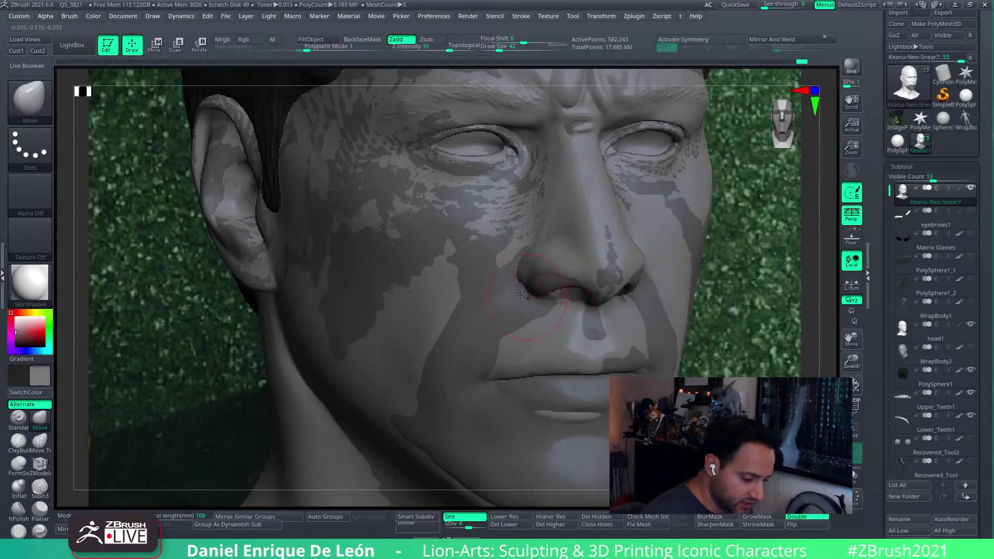
pyautogui.keyDown('alt'); pyautogui.click(491, 332); pyautogui.keyUp('alt')
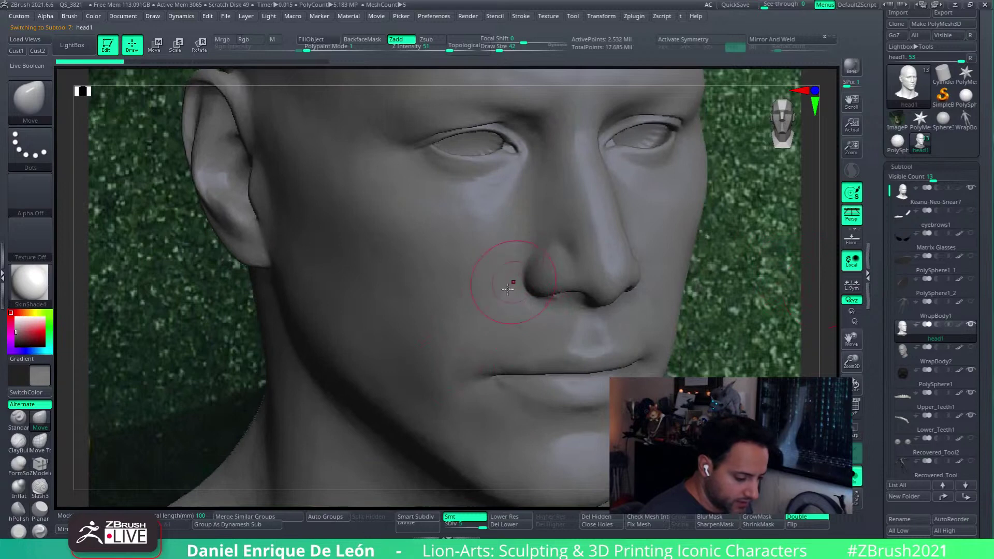
pyautogui.moveTo(475, 337); pyautogui.dragTo(544, 277, button='right')
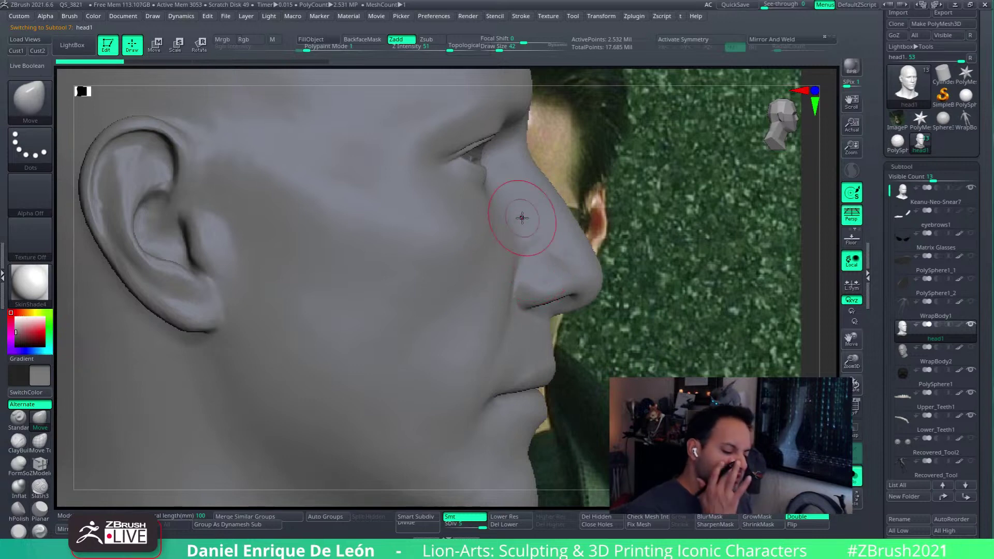
pyautogui.click(861, 444)
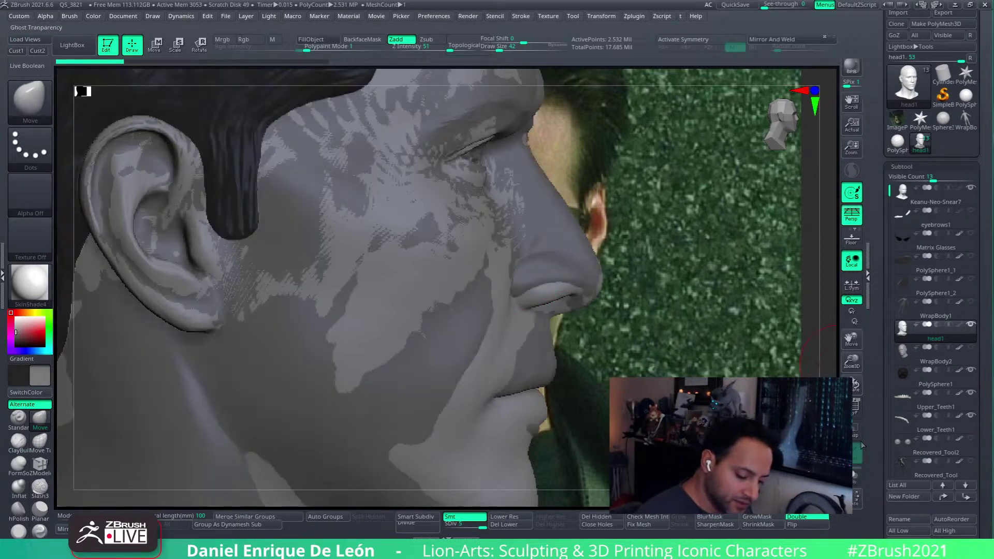
pyautogui.moveTo(844, 359); pyautogui.dragTo(693, 339)
pyautogui.click(902, 192)
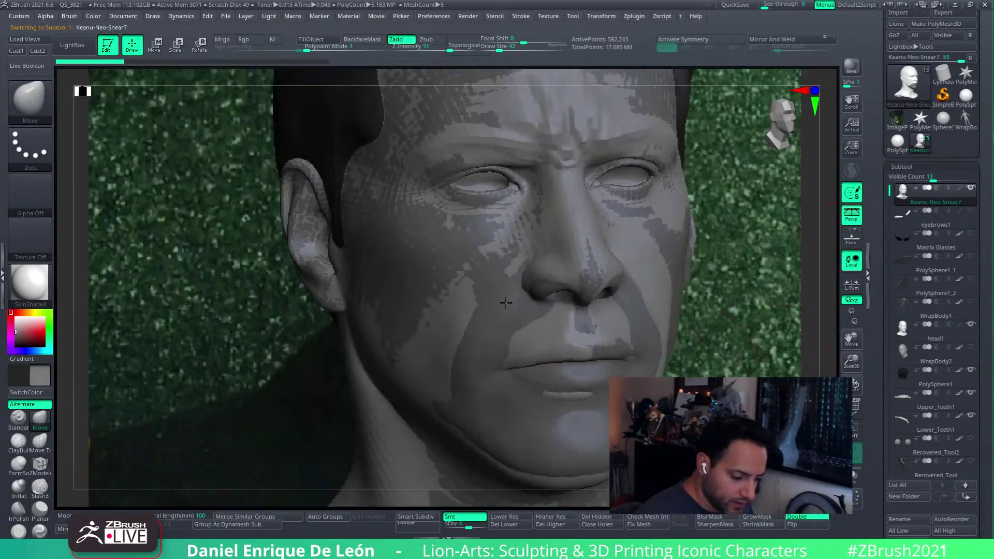
pyautogui.moveTo(563, 295); pyautogui.dragTo(611, 298, button='right')
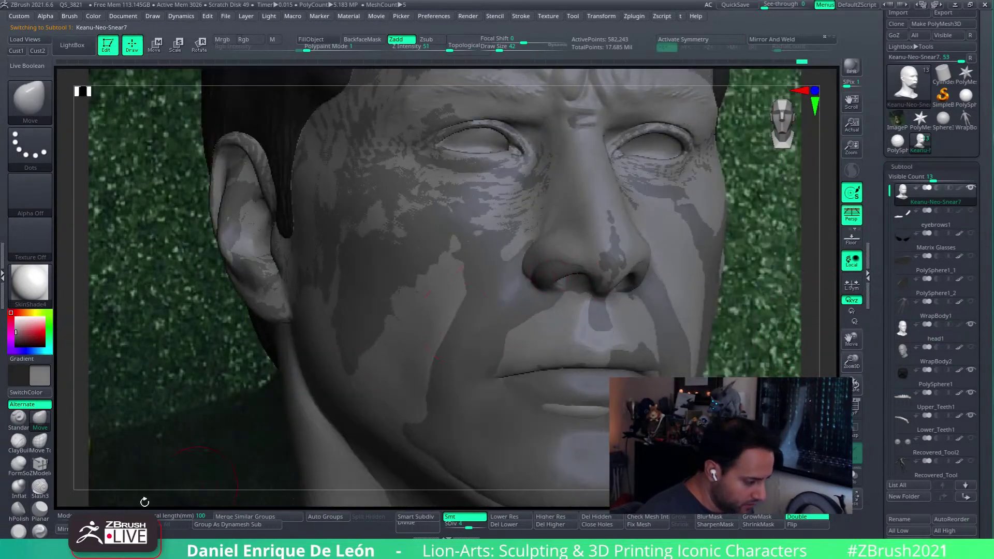
# - Set Slash3 to draw size about 18.65 and Z intensity 24, show the head's polygroups, and isolate it for work around the mouth
pyautogui.click(40, 486)
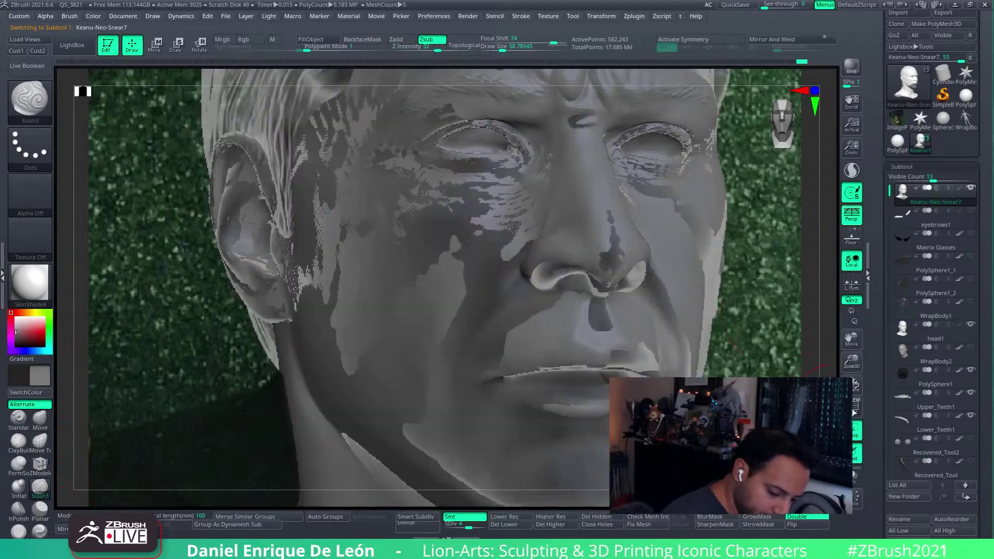
pyautogui.hotkey('shift', 'f')
pyautogui.moveTo(539, 200); pyautogui.dragTo(562, 199, button='right')
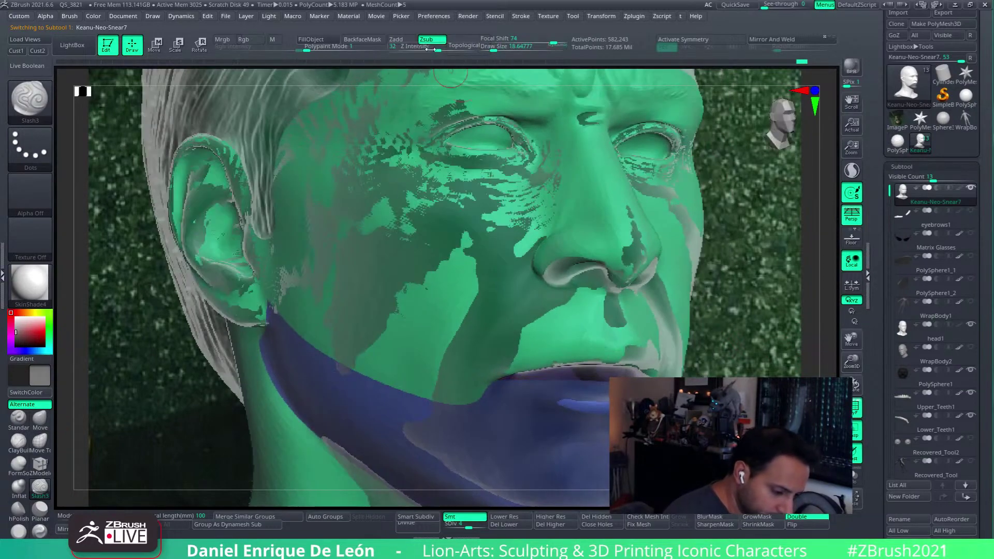
pyautogui.moveTo(437, 49); pyautogui.dragTo(431, 49)
pyautogui.moveTo(540, 231); pyautogui.dragTo(547, 232, button='right')
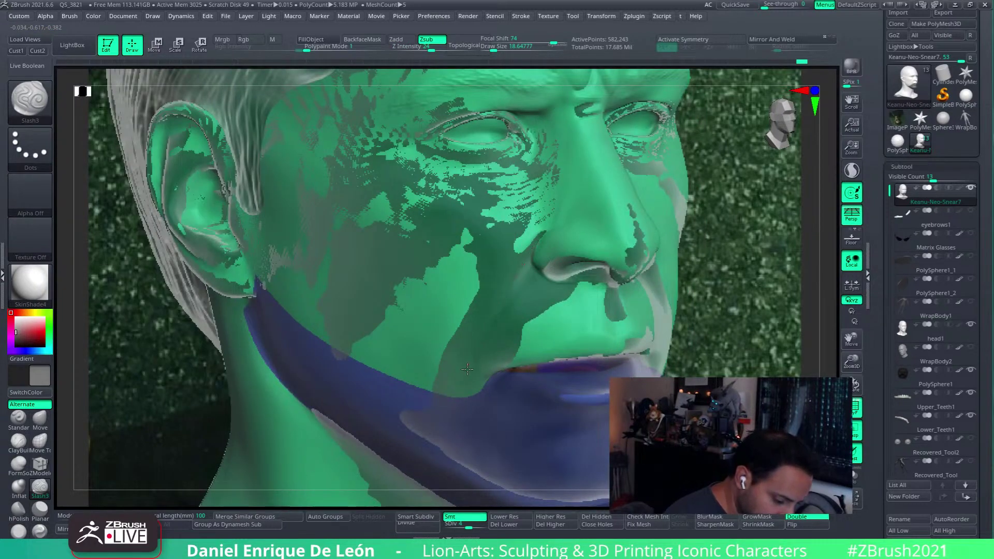
pyautogui.click(853, 475)
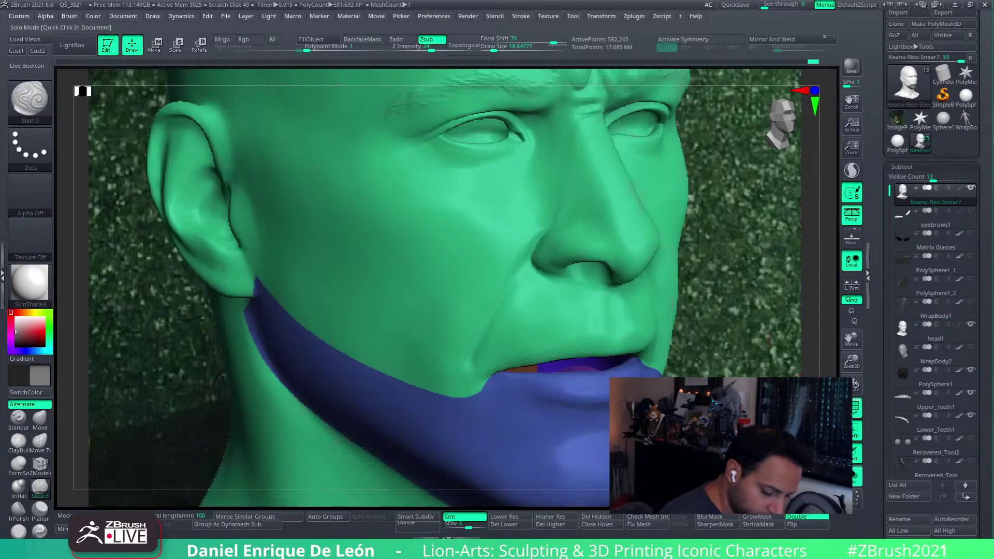
pyautogui.moveTo(725, 345); pyautogui.dragTo(634, 331, button='right')
pyautogui.moveTo(698, 319); pyautogui.dragTo(635, 294, button='right')
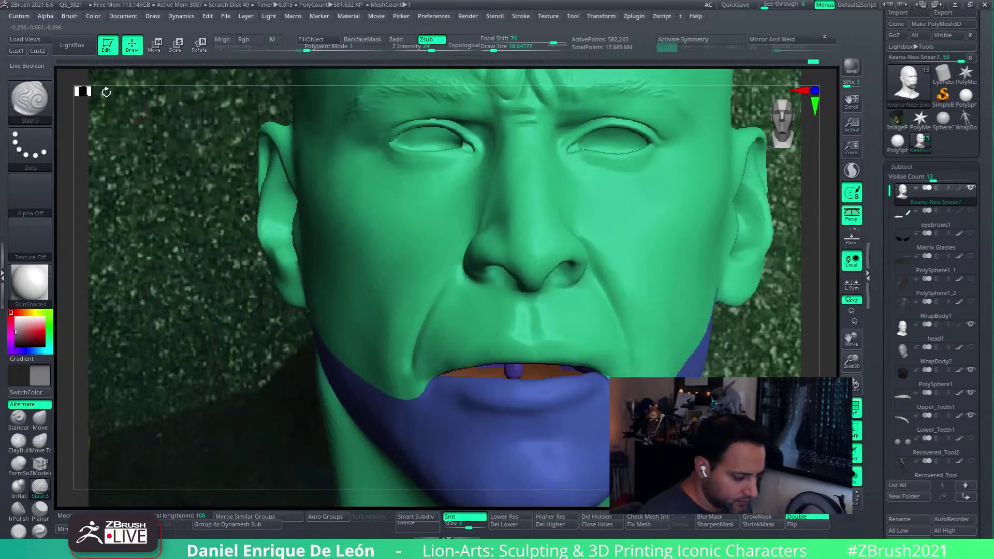
# - Compare the isolated head with the reference photo from the saved camera view by fading the model out and restoring opacity to 100
pyautogui.click(16, 50)
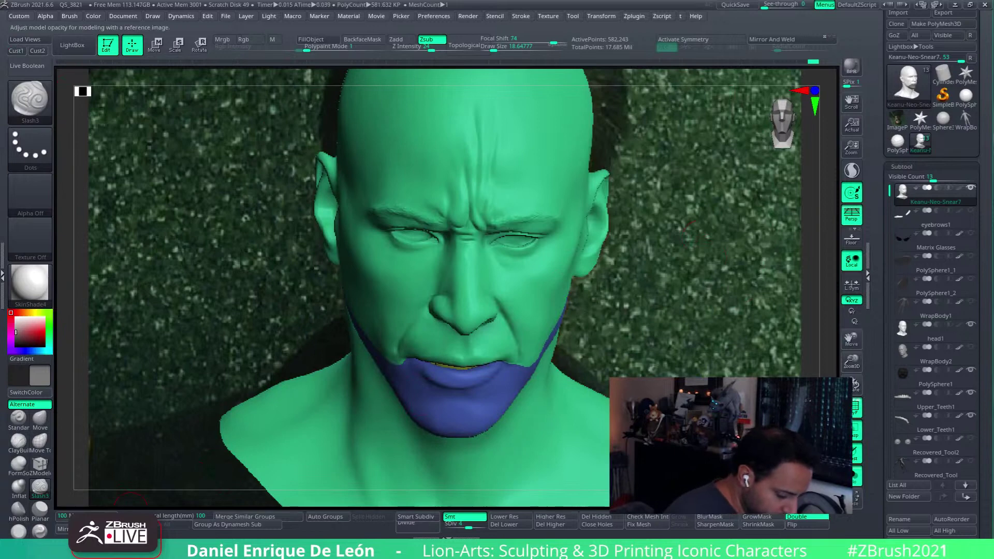
pyautogui.click(71, 517)
pyautogui.click(59, 517)
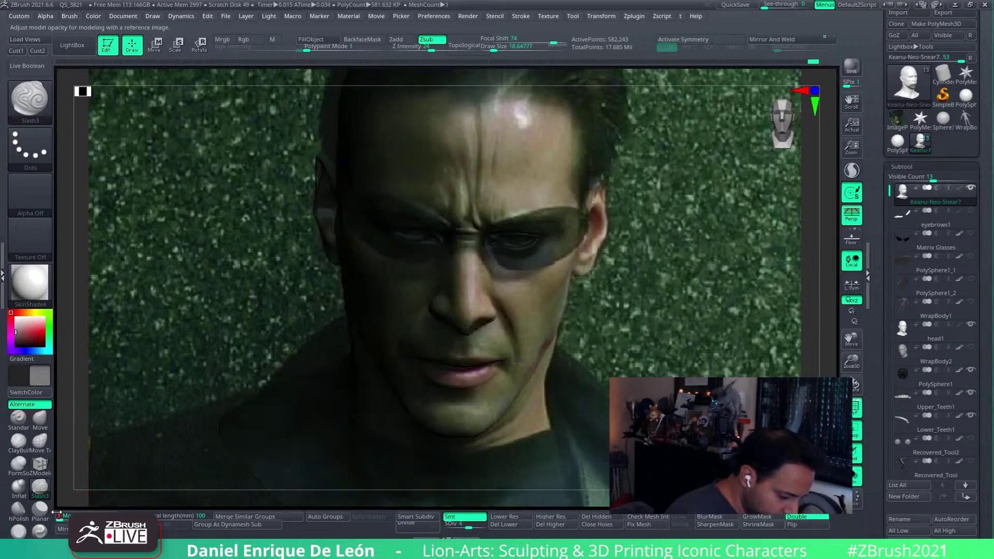
pyautogui.click(116, 516)
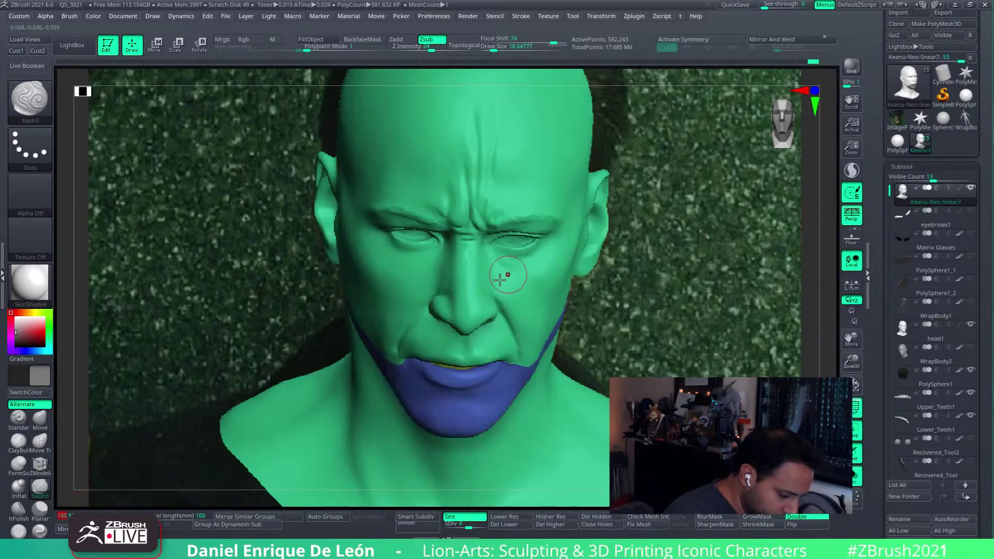
# - Smooth the surface just above the right mouth corner and check the cheek with the polygroup display hidden
pyautogui.moveTo(505, 274)
pyautogui.mouseDown(button='right')
pyautogui.moveTo(440, 300)
pyautogui.moveTo(567, 290)
pyautogui.moveTo(555, 304)
pyautogui.mouseUp(button='right')
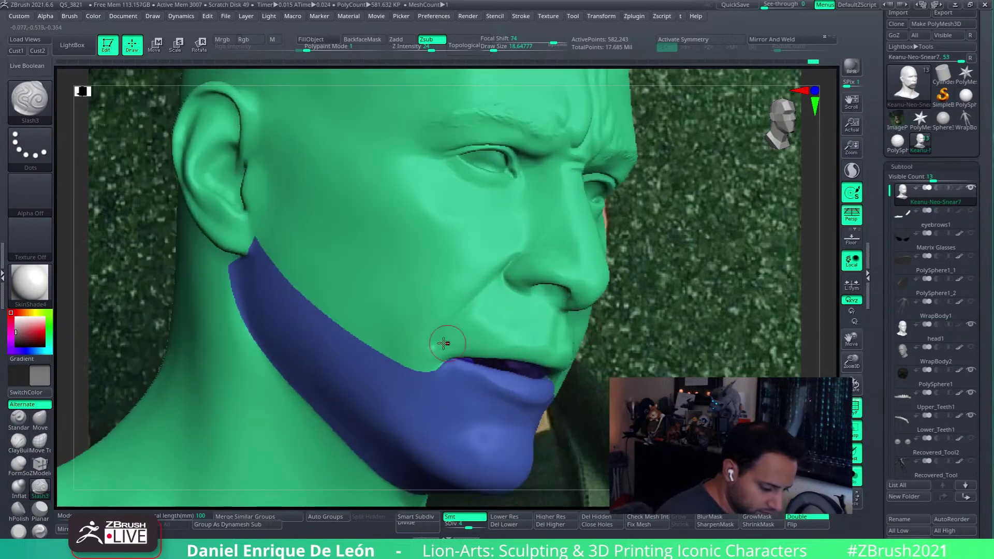
pyautogui.keyDown('shift'); pyautogui.moveTo(435, 344); pyautogui.dragTo(433, 347); pyautogui.keyUp('shift')
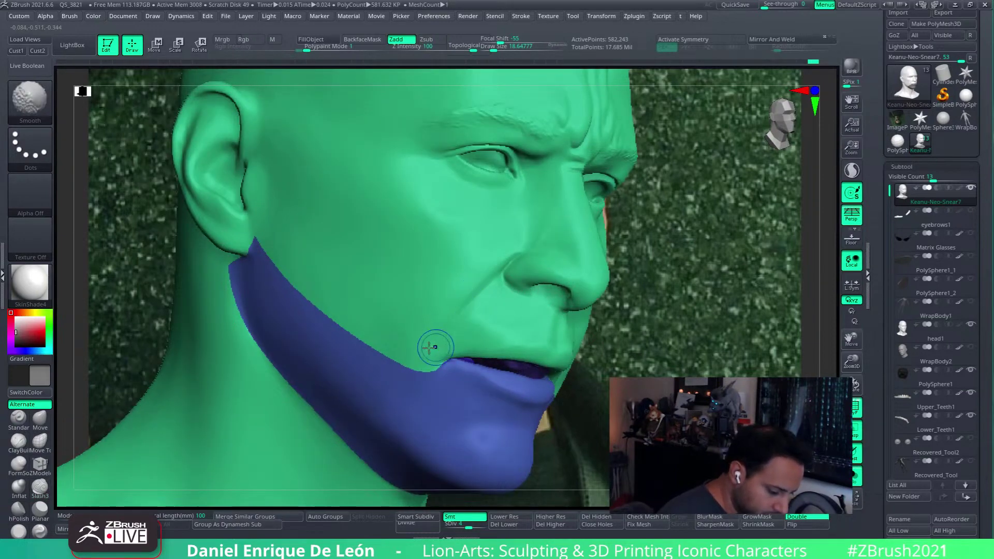
pyautogui.moveTo(568, 222); pyautogui.dragTo(673, 296, button='right')
pyautogui.click(856, 407)
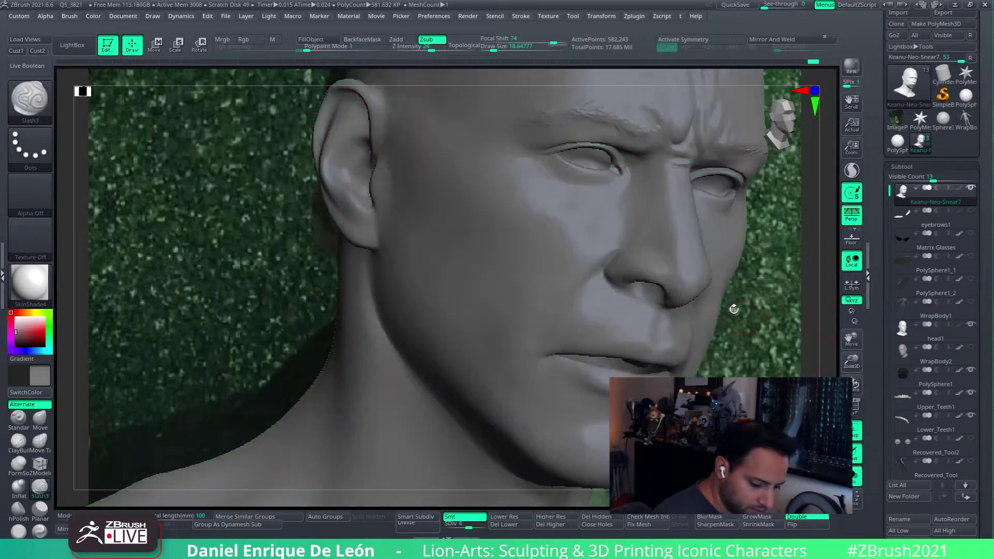
pyautogui.moveTo(734, 308); pyautogui.dragTo(497, 306, button='right')
pyautogui.press('shift')
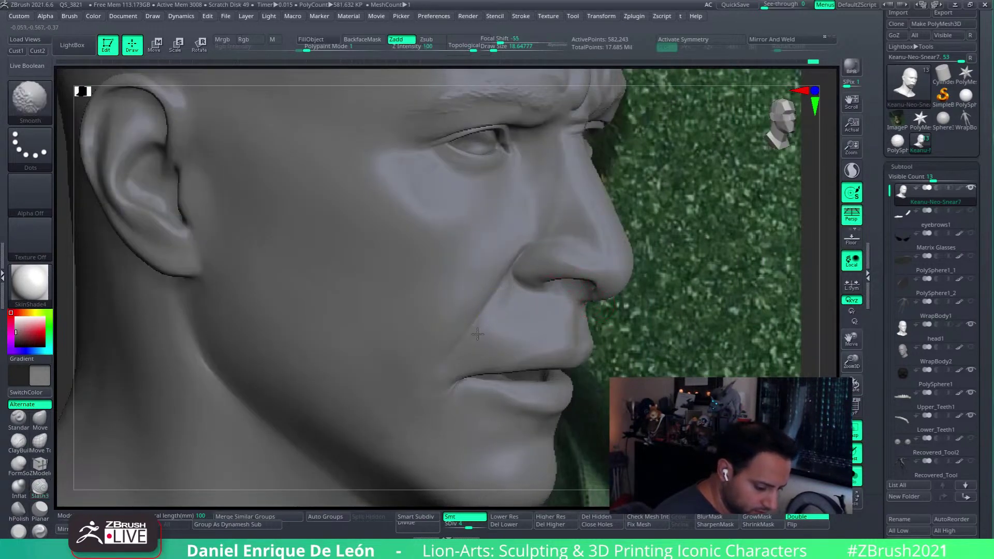
# - Examine the wireframe and the plain surface along the right nasolabial fold, between the nostril and the mouth corner
pyautogui.click(855, 408)
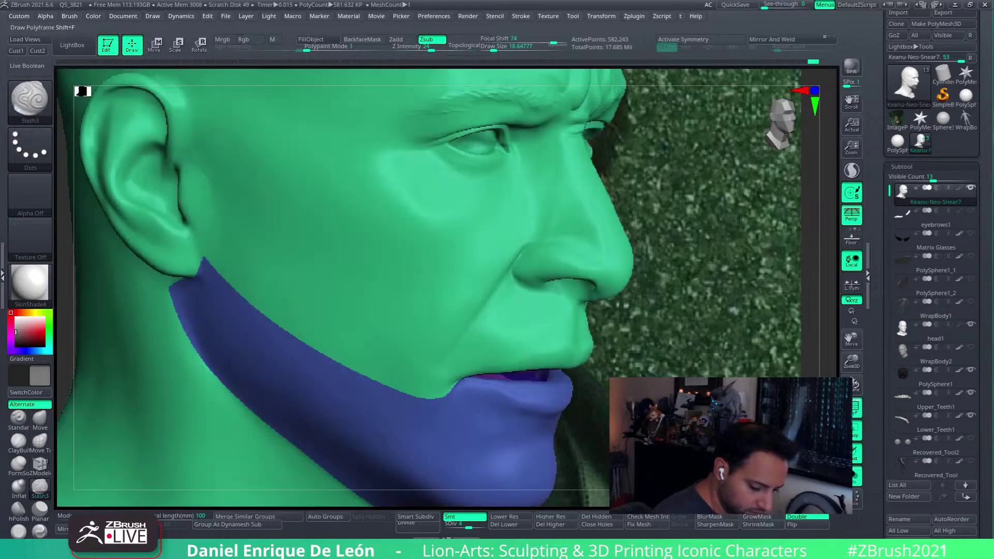
pyautogui.click(856, 407)
pyautogui.click(854, 409)
pyautogui.keyDown('shift'); pyautogui.moveTo(580, 307); pyautogui.dragTo(510, 296, button='right'); pyautogui.keyUp('shift')
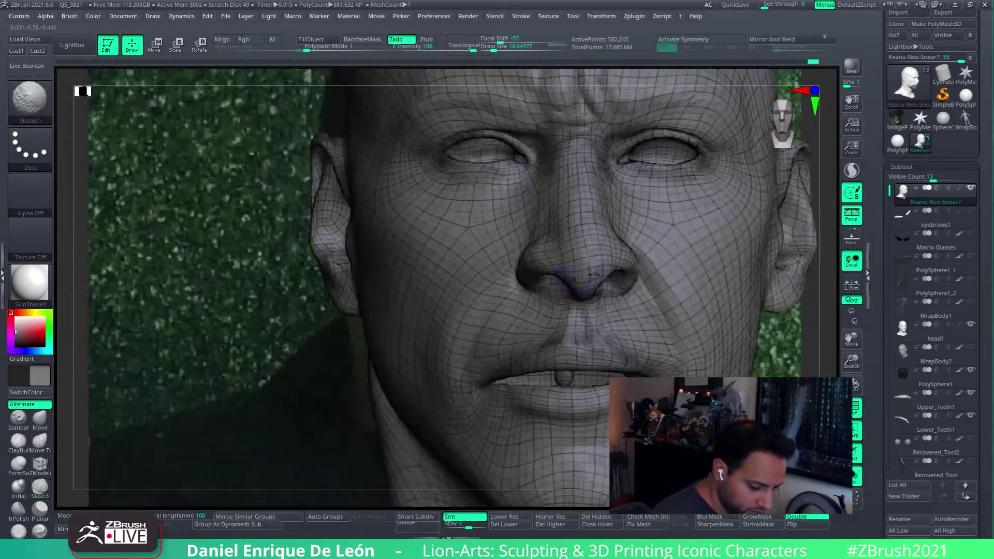
pyautogui.keyDown('alt'); pyautogui.moveTo(687, 288); pyautogui.dragTo(652, 276, button='right'); pyautogui.keyUp('alt')
pyautogui.moveTo(565, 292); pyautogui.dragTo(514, 237, button='right')
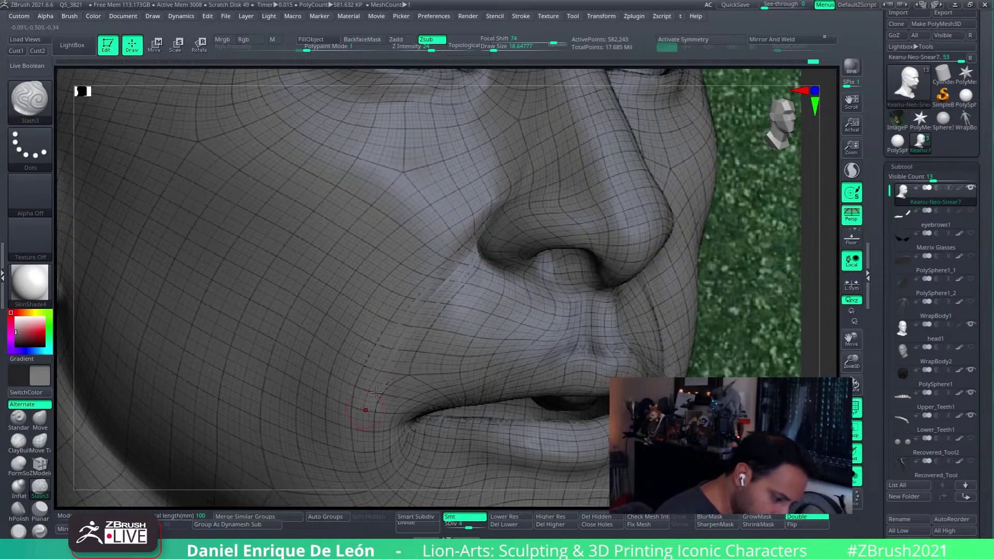
pyautogui.hotkey('shift', 'f')
pyautogui.moveTo(555, 282); pyautogui.dragTo(819, 362, button='right')
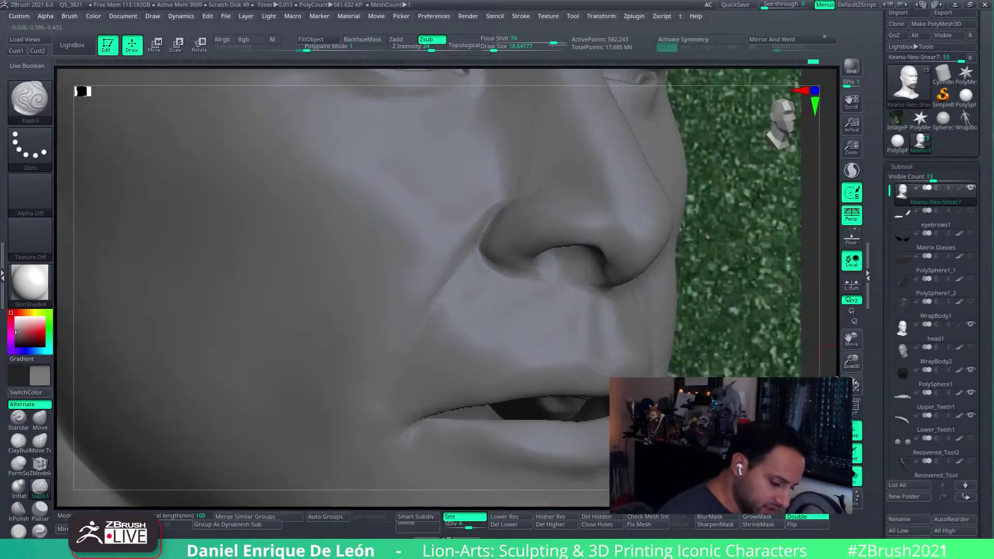
pyautogui.hotkey('shift', 'f')
pyautogui.moveTo(475, 247); pyautogui.dragTo(478, 269, button='right')
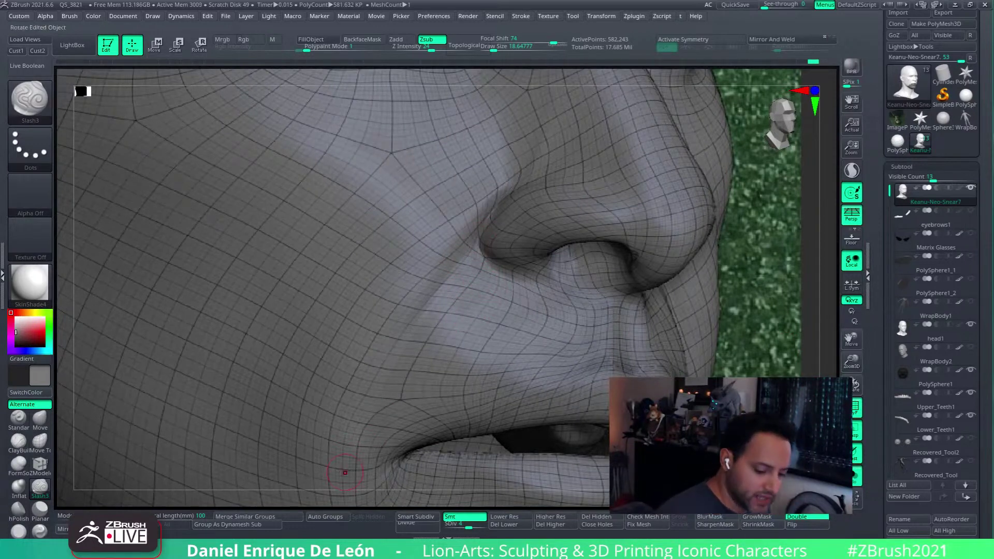
pyautogui.hotkey('shift', 'f')
pyautogui.moveTo(581, 284); pyautogui.dragTo(571, 252, button='right')
# - Prepare the Move brush at draw size about 53 for the right nostril crease, checking the side profile with and without other subtools
pyautogui.click(41, 418)
pyautogui.moveTo(541, 282)
pyautogui.mouseDown(button='right')
pyautogui.moveTo(555, 278)
pyautogui.moveTo(547, 253)
pyautogui.mouseUp(button='right')
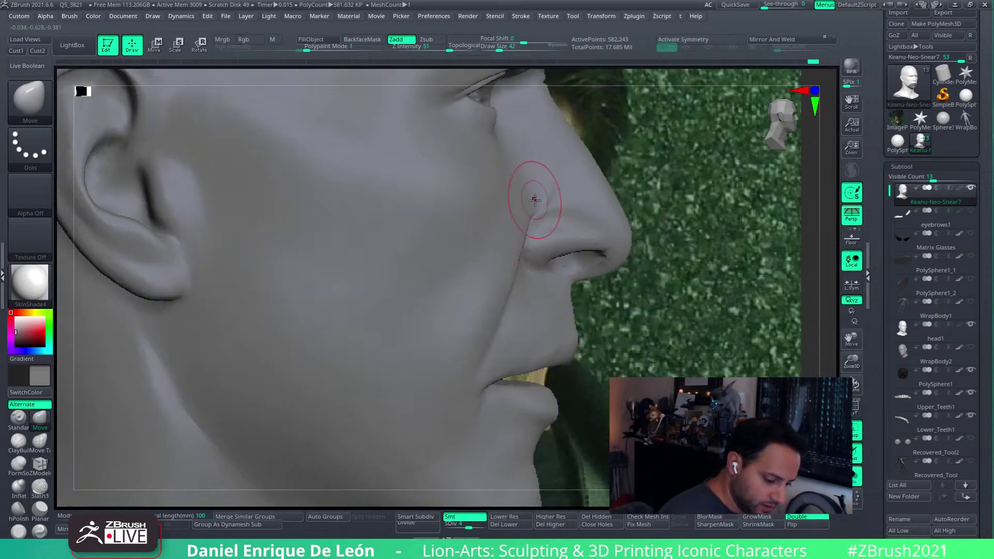
pyautogui.click(852, 477)
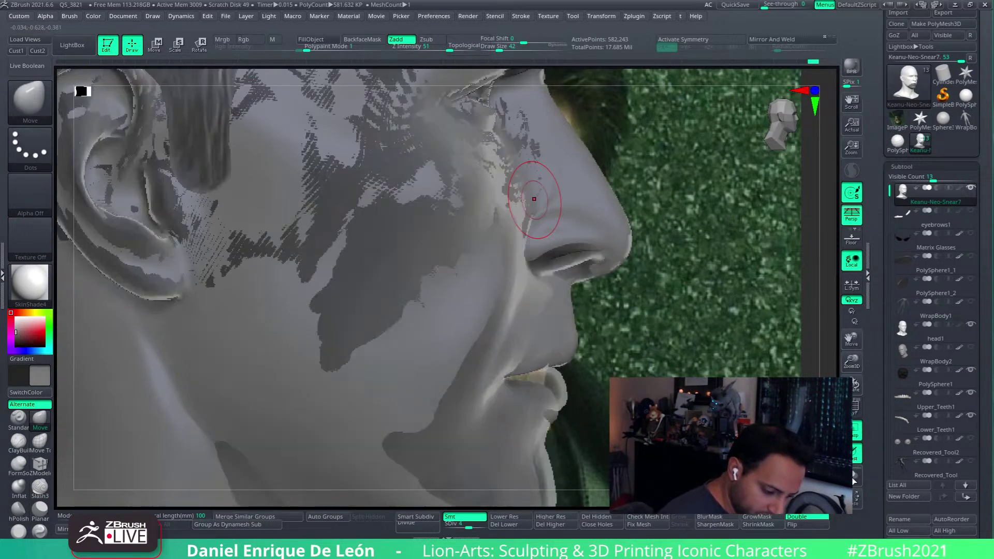
pyautogui.click(853, 479)
pyautogui.click(501, 48)
pyautogui.keyDown('ctrl'); pyautogui.moveTo(539, 201); pyautogui.dragTo(545, 244, button='right'); pyautogui.keyUp('ctrl')
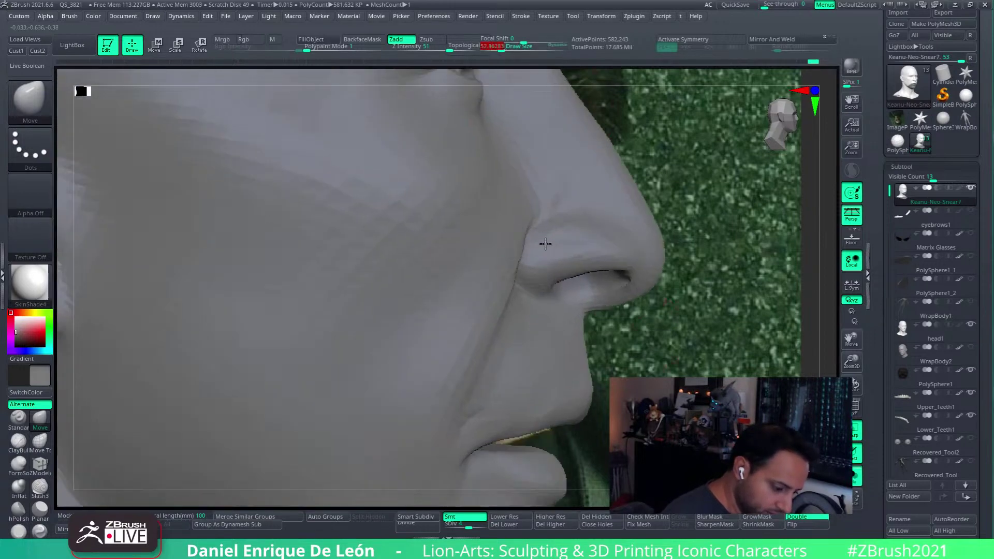
# - Examine the head1 subtool's nostril from the side, alone and with the other subtools shown, and reselect Keanu-Neo-Snear7
pyautogui.keyDown('alt'); pyautogui.click(570, 218); pyautogui.keyUp('alt')
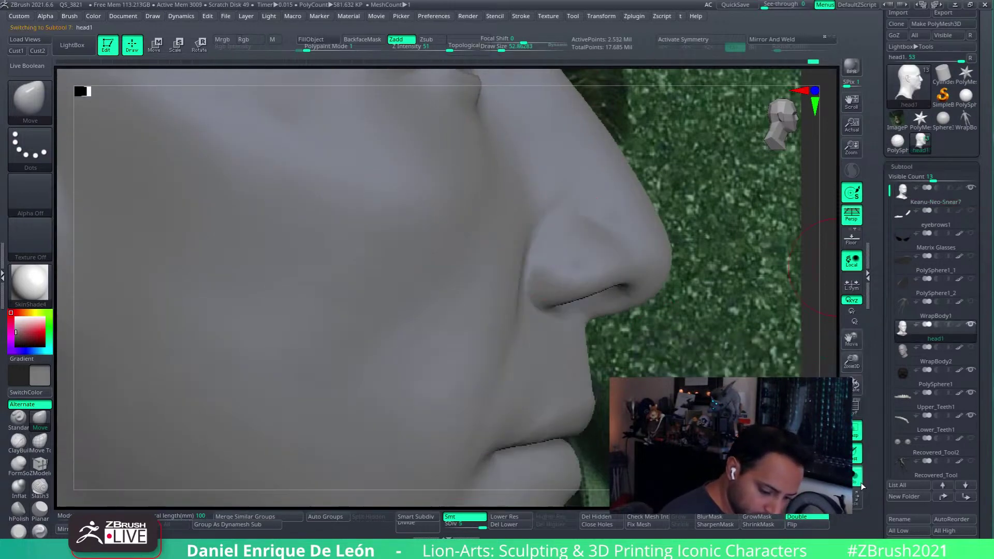
pyautogui.keyDown('ctrl'); pyautogui.moveTo(581, 344); pyautogui.dragTo(719, 220, button='right'); pyautogui.keyUp('ctrl')
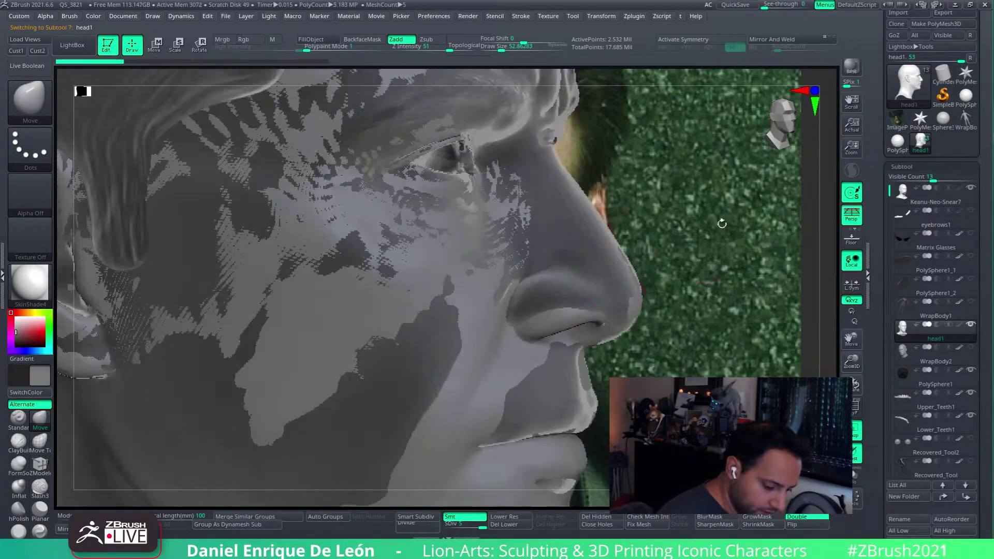
pyautogui.click(899, 201)
# - Refine the crease around the right nostril wing with Move and Smooth, isolating the head to check the side profile
pyautogui.moveTo(588, 288)
pyautogui.mouseDown(button='right')
pyautogui.moveTo(603, 285)
pyautogui.moveTo(511, 284)
pyautogui.moveTo(559, 275)
pyautogui.moveTo(562, 299)
pyautogui.mouseUp(button='right')
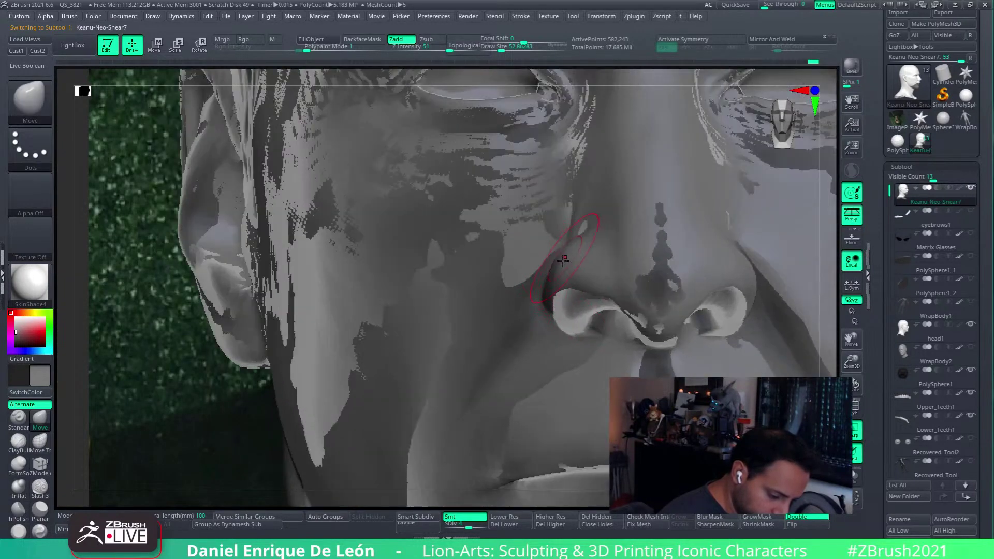
pyautogui.moveTo(564, 260)
pyautogui.mouseDown(button='right')
pyautogui.moveTo(466, 277)
pyautogui.moveTo(464, 259)
pyautogui.moveTo(528, 264)
pyautogui.moveTo(505, 266)
pyautogui.mouseUp(button='right')
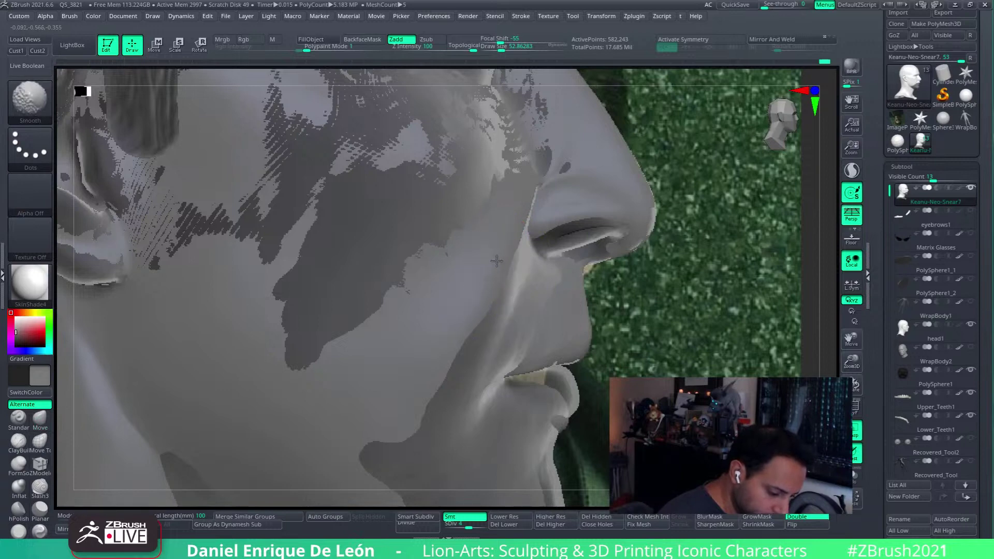
pyautogui.click(697, 343)
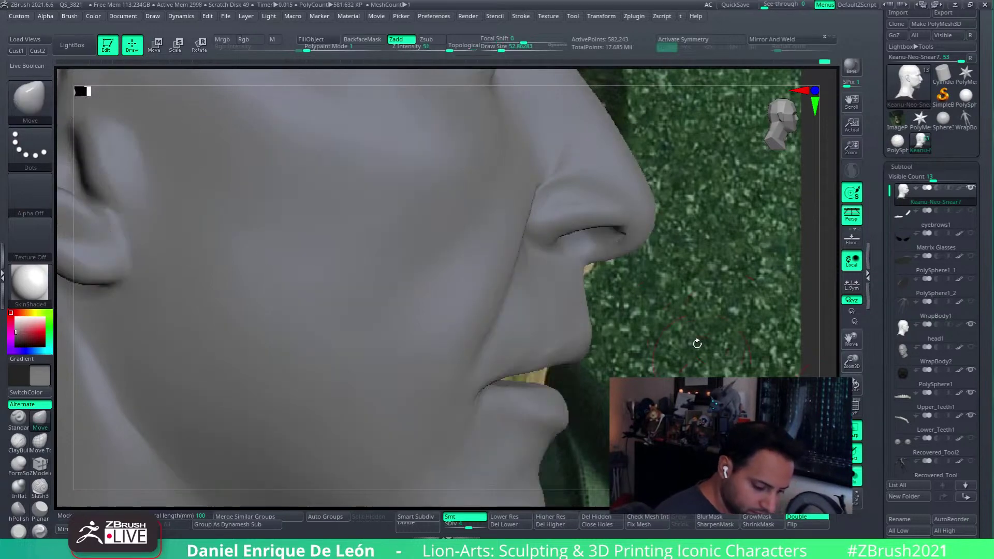
pyautogui.moveTo(697, 344)
pyautogui.mouseDown(button='right')
pyautogui.moveTo(641, 275)
pyautogui.moveTo(561, 306)
pyautogui.moveTo(563, 262)
pyautogui.mouseUp(button='right')
pyautogui.keyDown('ctrl'); pyautogui.moveTo(554, 215); pyautogui.dragTo(562, 250, button='right'); pyautogui.keyUp('ctrl')
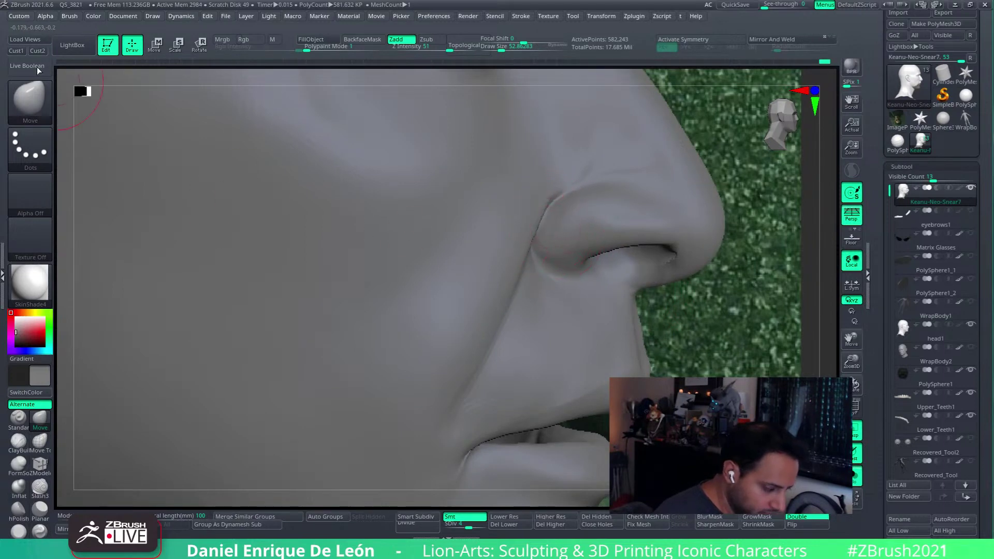
# - Compare the whole head and the face close up with the reference photo from the saved camera view, varying the model's opacity
pyautogui.click(16, 50)
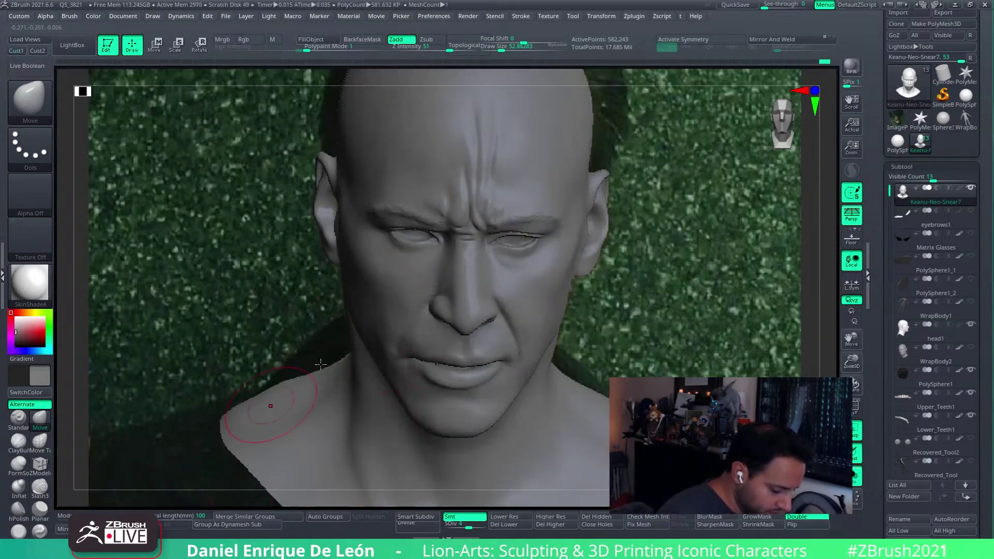
pyautogui.press('f')
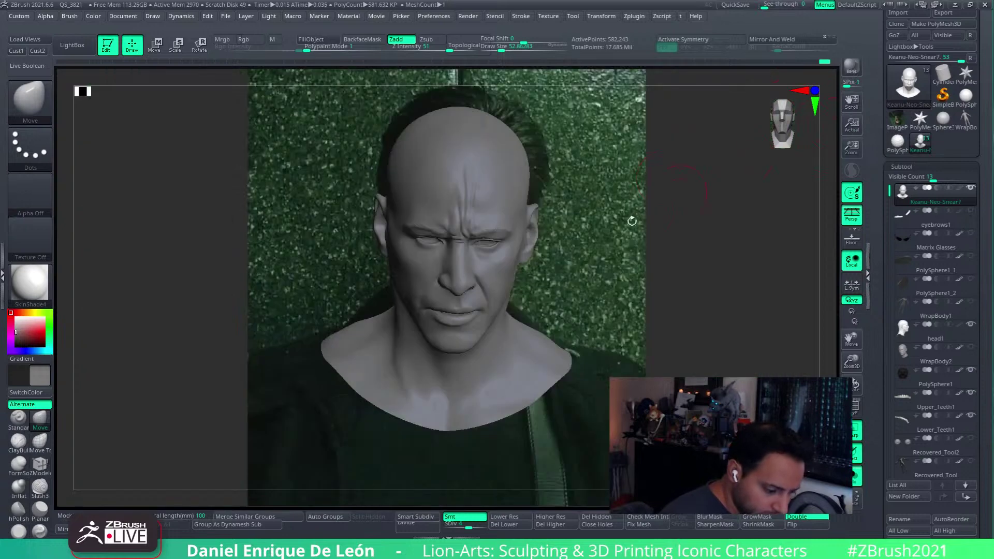
pyautogui.click(87, 517)
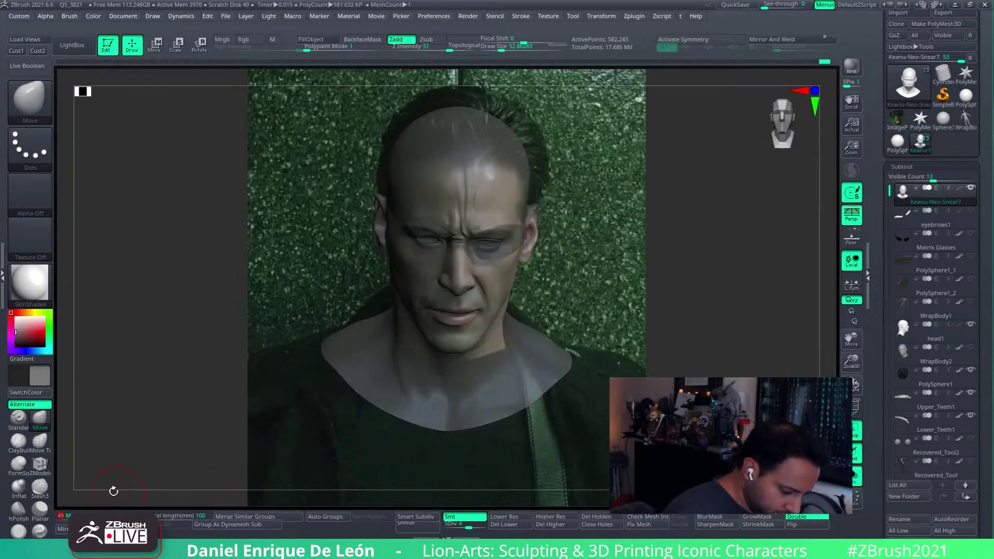
pyautogui.click(82, 516)
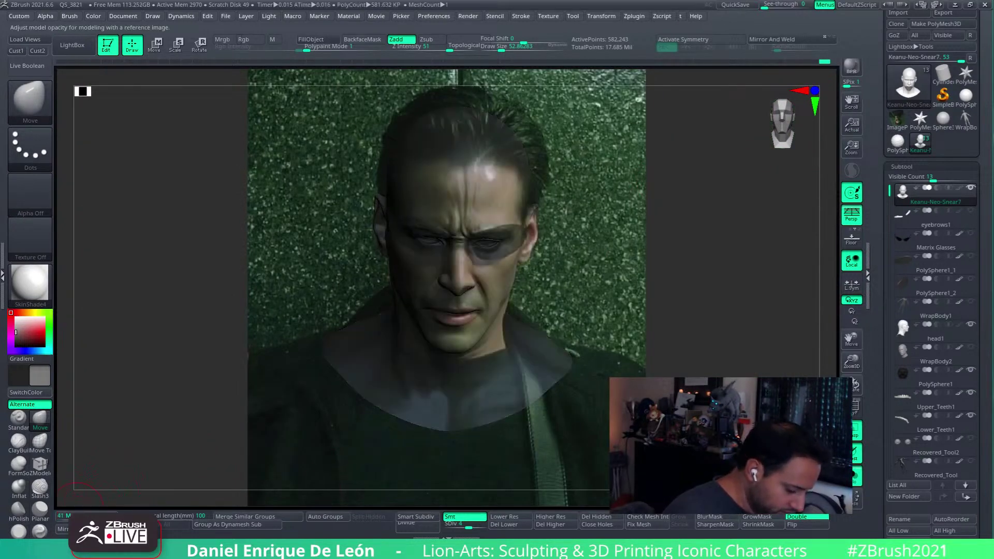
pyautogui.click(107, 514)
pyautogui.click(120, 515)
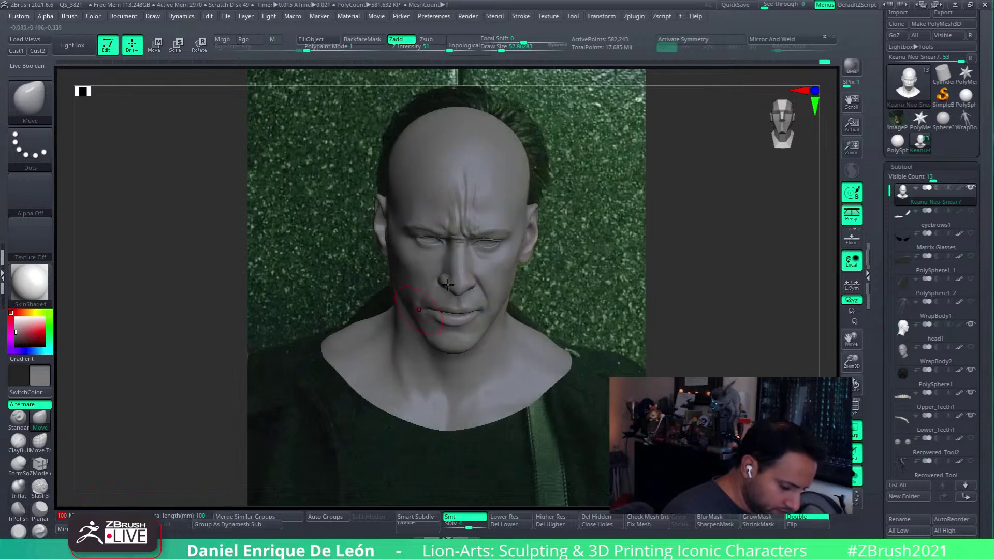
pyautogui.click(56, 516)
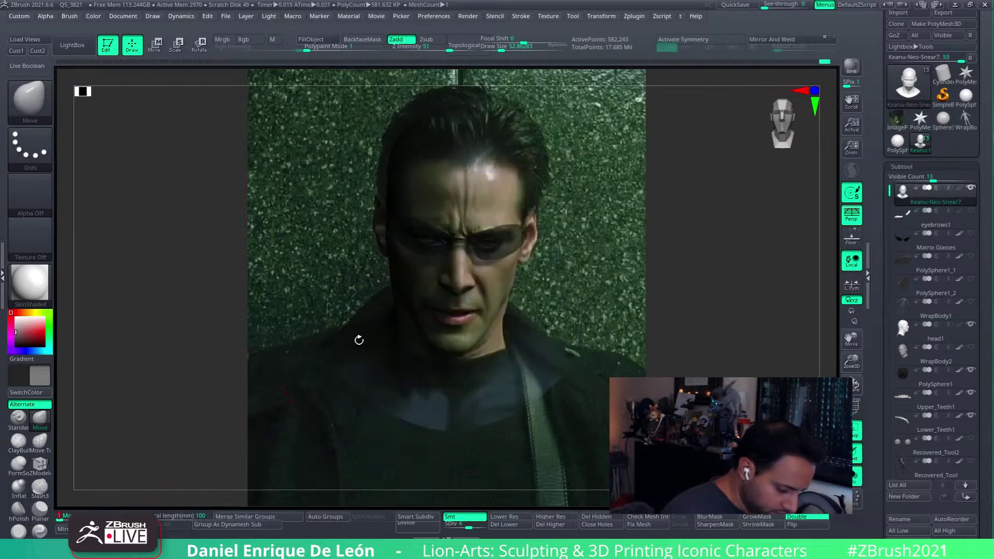
pyautogui.keyDown('ctrl'); pyautogui.moveTo(315, 357); pyautogui.dragTo(269, 448, button='right'); pyautogui.keyUp('ctrl')
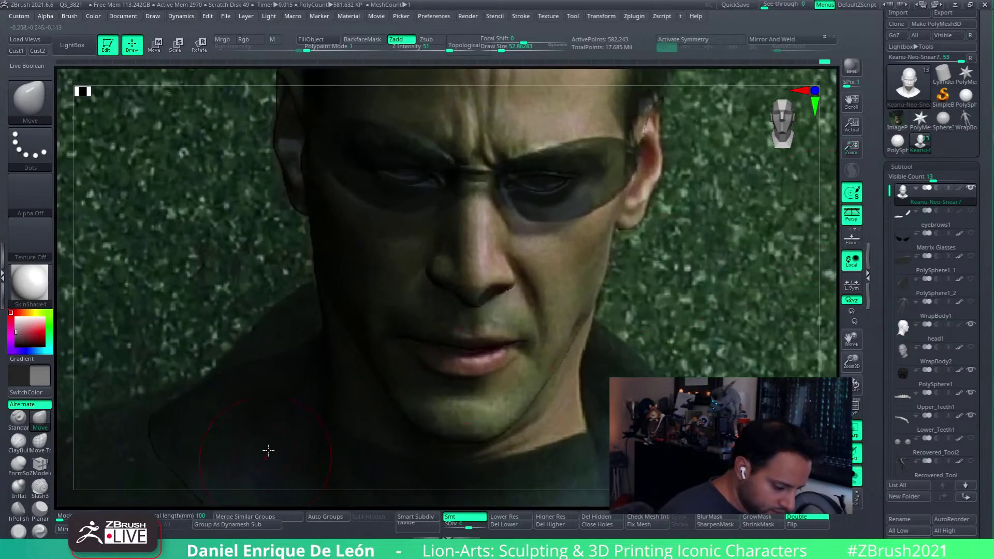
pyautogui.click(91, 516)
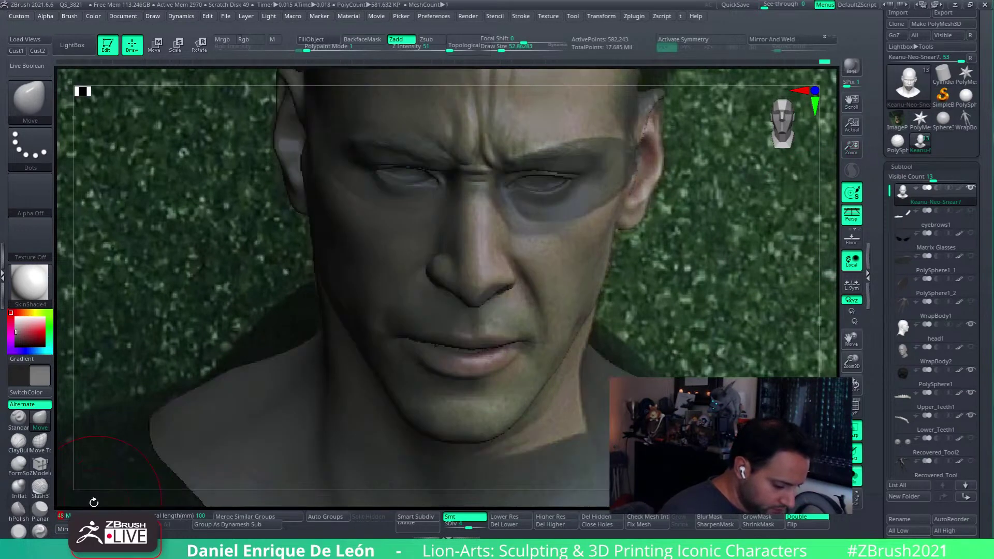
pyautogui.click(57, 516)
pyautogui.click(99, 516)
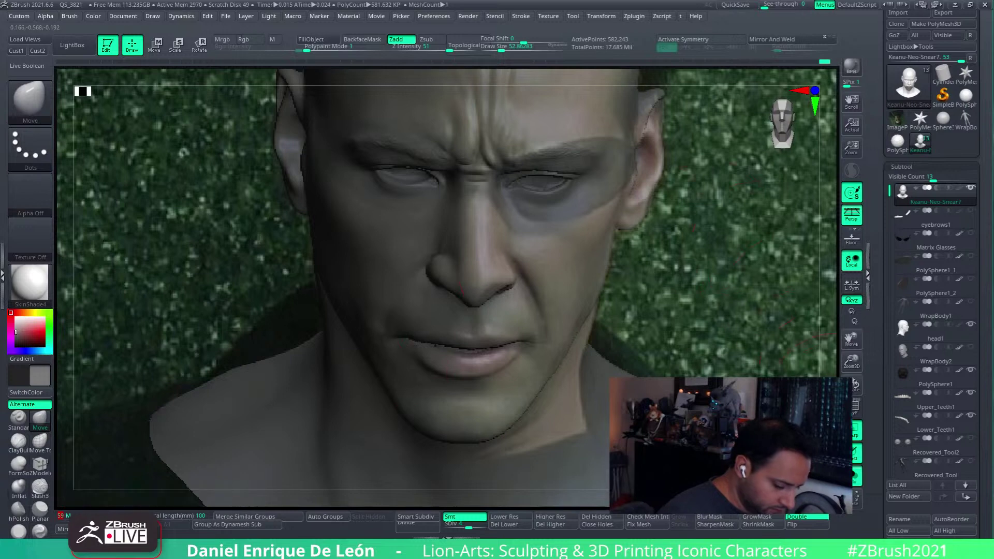
# - Toggle the head's isolation, slide it aside to view the reference photo, and return to the saved camera view
pyautogui.click(854, 479)
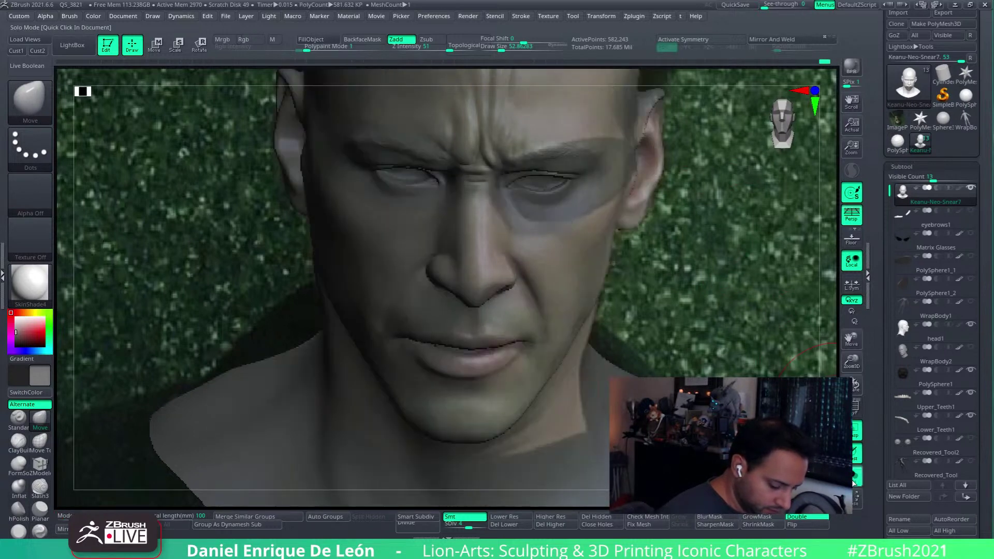
pyautogui.keyDown('alt'); pyautogui.moveTo(500, 353); pyautogui.dragTo(711, 365, button='right'); pyautogui.keyUp('alt')
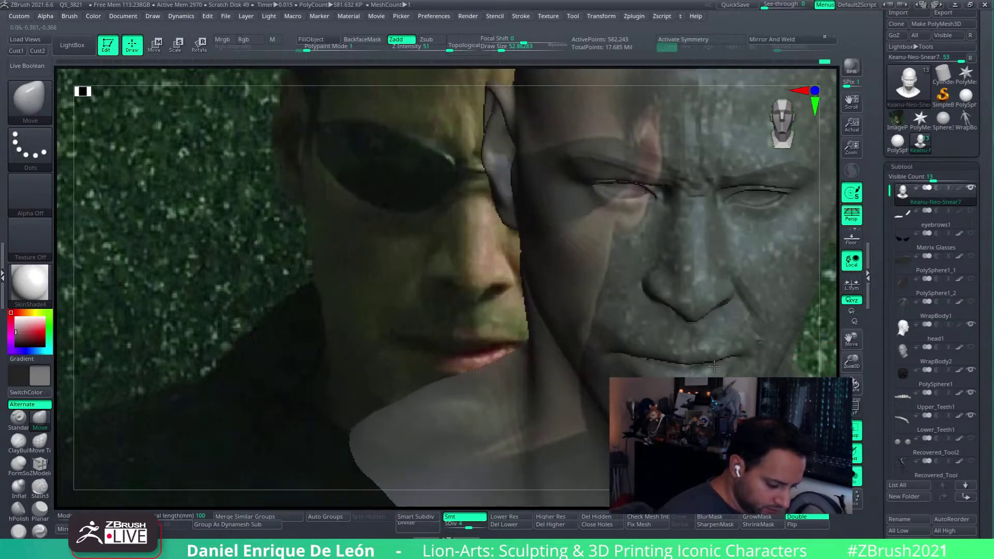
pyautogui.click(17, 51)
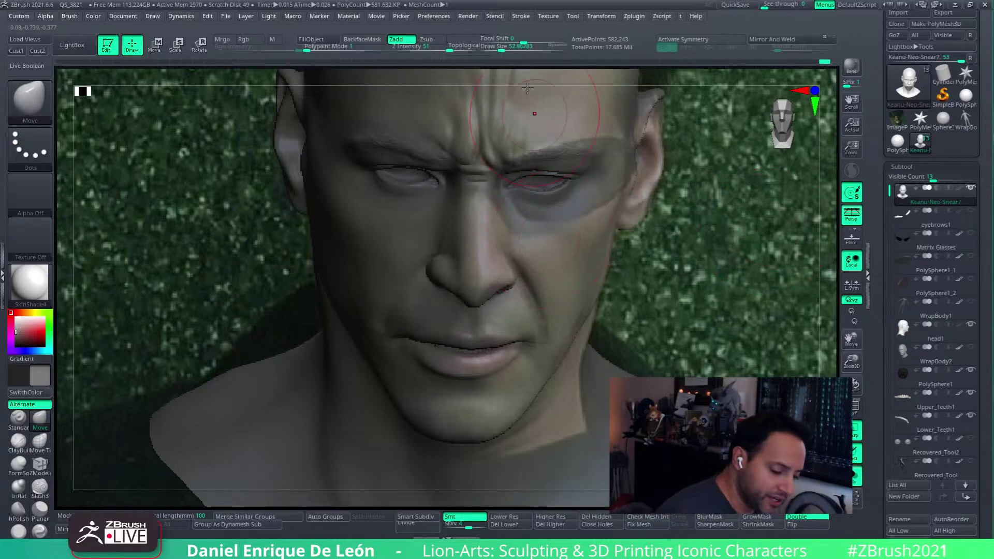
# - Set the draw size to about 20, isolate the head and smooth the right side of the nose where it meets the cheek
pyautogui.moveTo(501, 50); pyautogui.dragTo(494, 50)
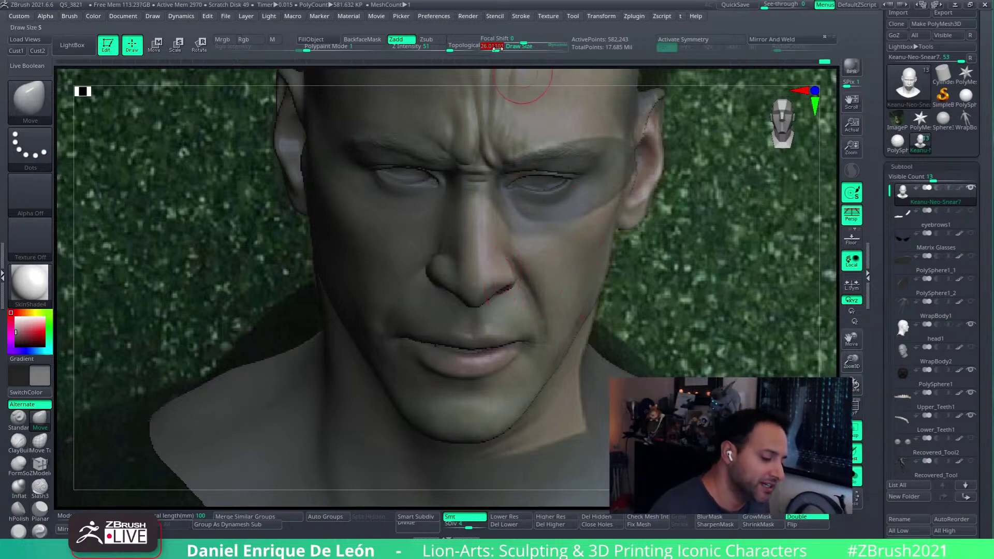
pyautogui.moveTo(496, 47); pyautogui.dragTo(493, 48)
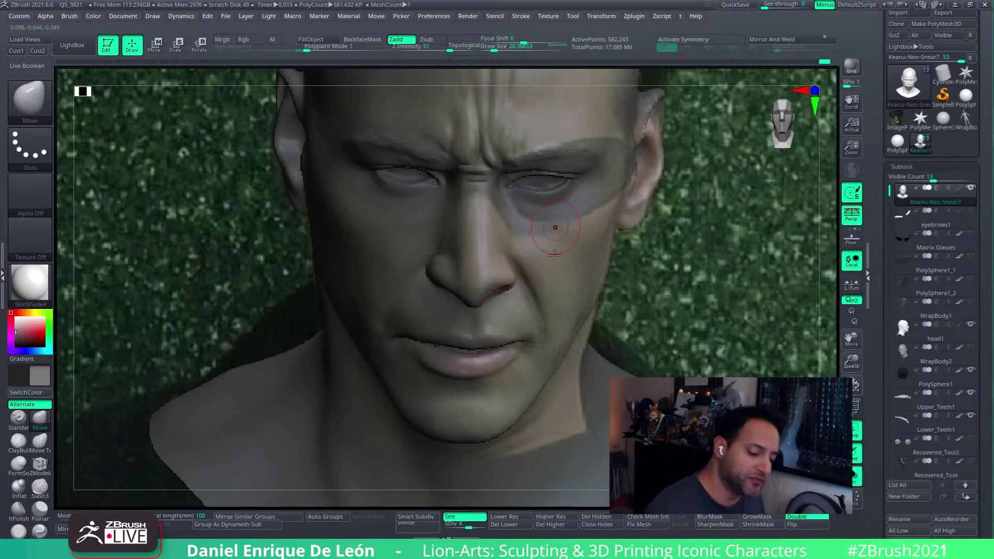
pyautogui.click(853, 477)
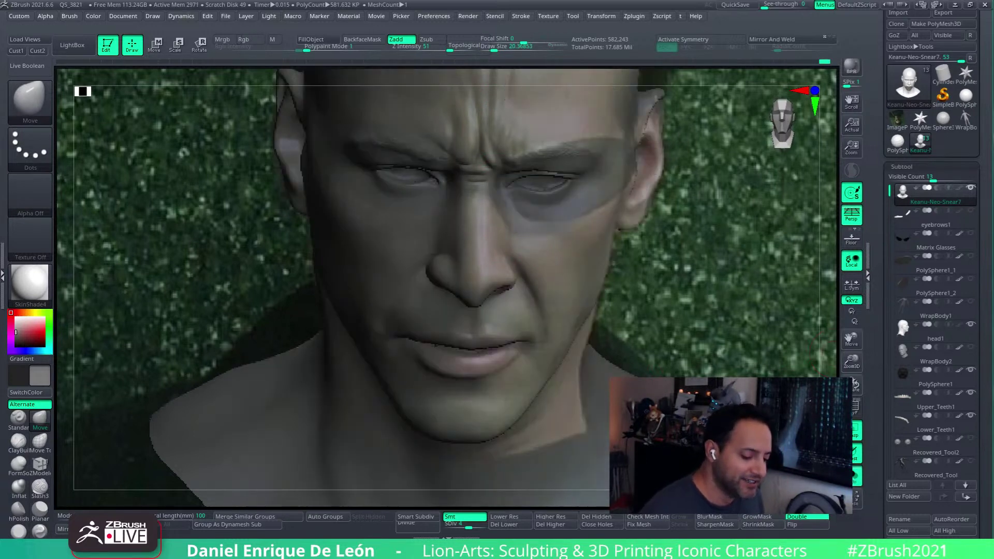
pyautogui.moveTo(606, 305)
pyautogui.mouseDown(button='right')
pyautogui.moveTo(542, 280)
pyautogui.moveTo(625, 286)
pyautogui.moveTo(641, 297)
pyautogui.mouseUp(button='right')
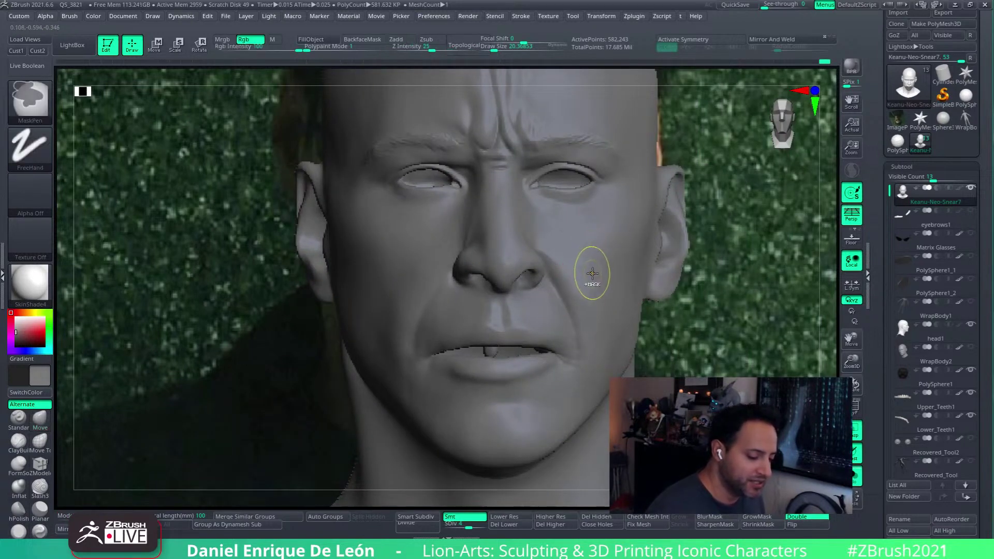
pyautogui.moveTo(590, 271); pyautogui.dragTo(593, 283, button='right')
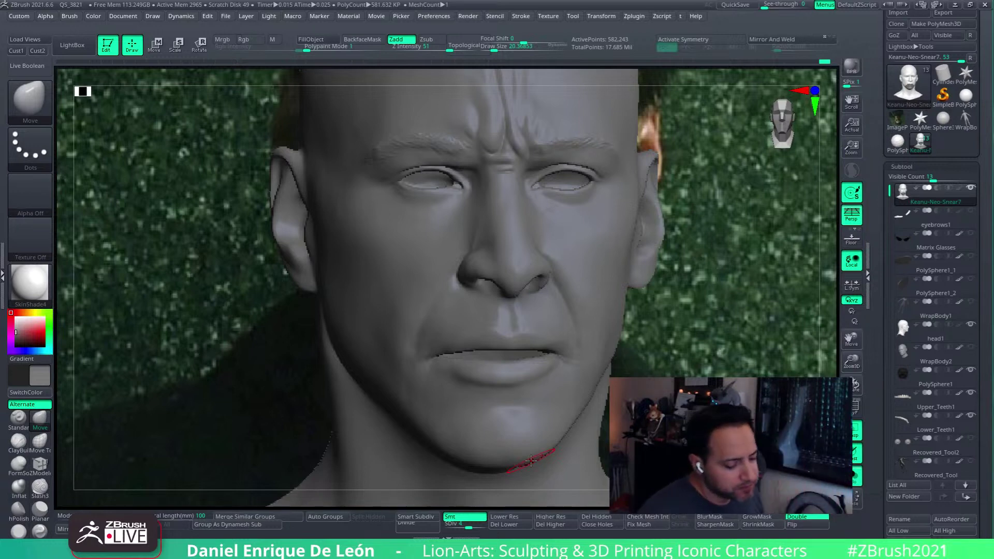
pyautogui.moveTo(532, 288); pyautogui.dragTo(554, 238, button='right')
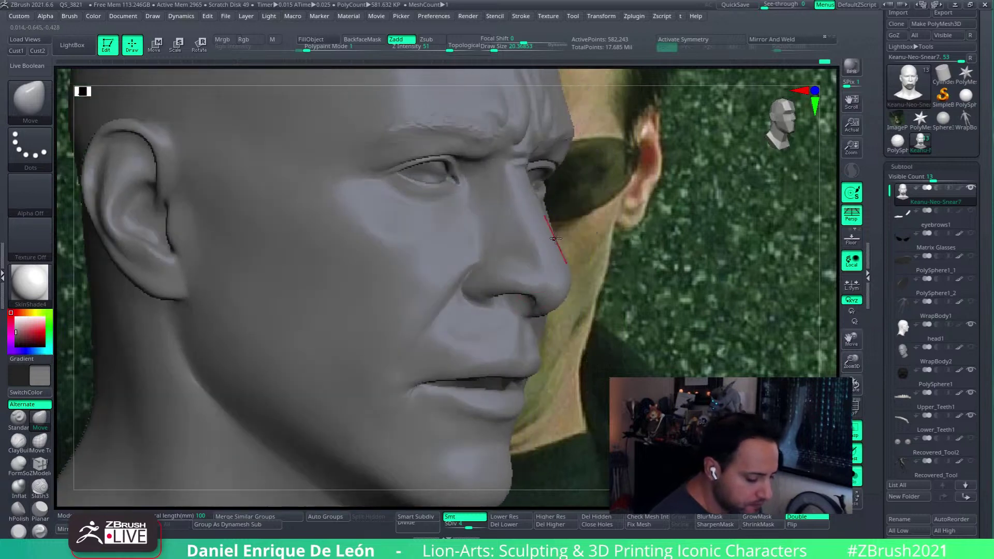
pyautogui.keyDown('shift'); pyautogui.moveTo(497, 220); pyautogui.dragTo(493, 226); pyautogui.keyUp('shift')
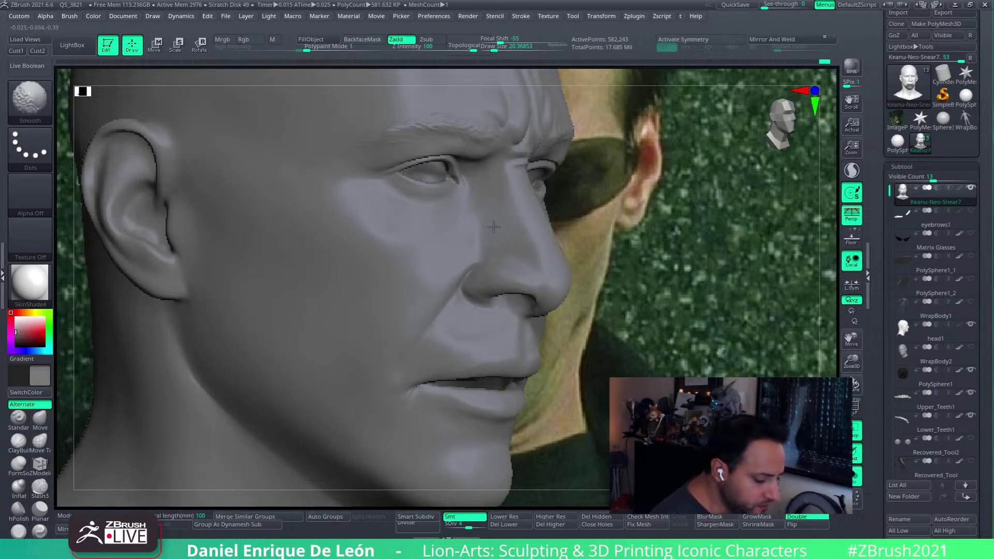
pyautogui.moveTo(493, 227); pyautogui.dragTo(498, 228, button='right')
# - Smooth the crease around the right nostril wing at draw size about 30, checking it against the head1 subtool's nostril
pyautogui.moveTo(481, 262)
pyautogui.mouseDown(button='right')
pyautogui.moveTo(492, 294)
pyautogui.moveTo(498, 251)
pyautogui.moveTo(507, 254)
pyautogui.moveTo(506, 195)
pyautogui.mouseUp(button='right')
pyautogui.moveTo(491, 49); pyautogui.dragTo(496, 51)
pyautogui.moveTo(495, 243); pyautogui.dragTo(494, 285, button='right')
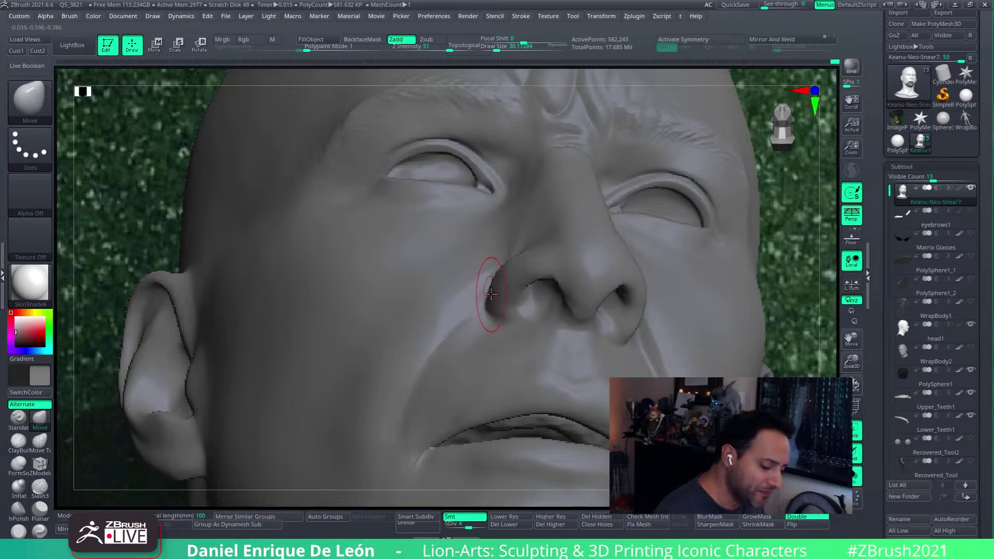
pyautogui.moveTo(498, 289)
pyautogui.mouseDown(button='right')
pyautogui.moveTo(477, 293)
pyautogui.moveTo(496, 390)
pyautogui.moveTo(489, 296)
pyautogui.mouseUp(button='right')
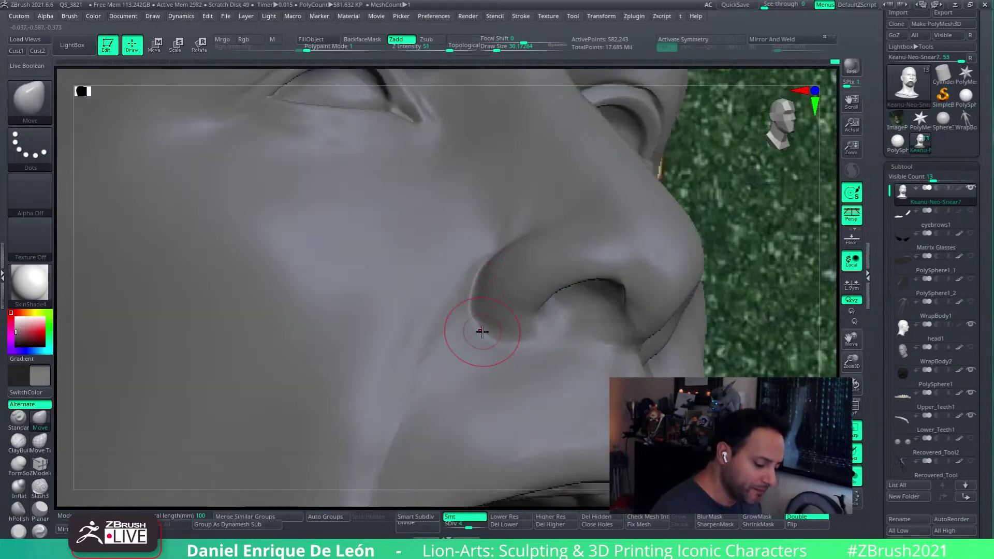
pyautogui.click(901, 331)
pyautogui.moveTo(610, 339); pyautogui.dragTo(581, 290, button='right')
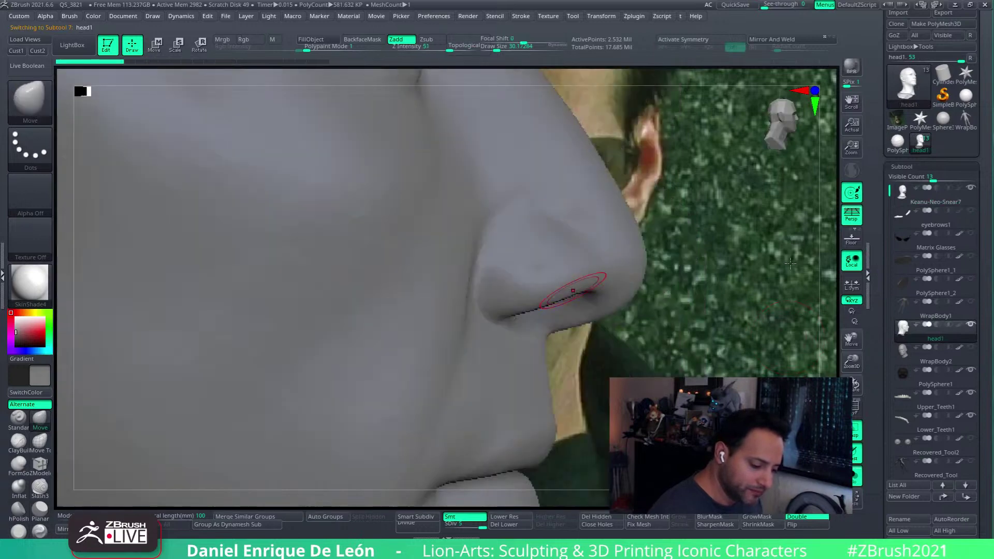
pyautogui.click(912, 202)
pyautogui.moveTo(497, 270)
pyautogui.mouseDown(button='right')
pyautogui.moveTo(473, 275)
pyautogui.moveTo(470, 299)
pyautogui.mouseUp(button='right')
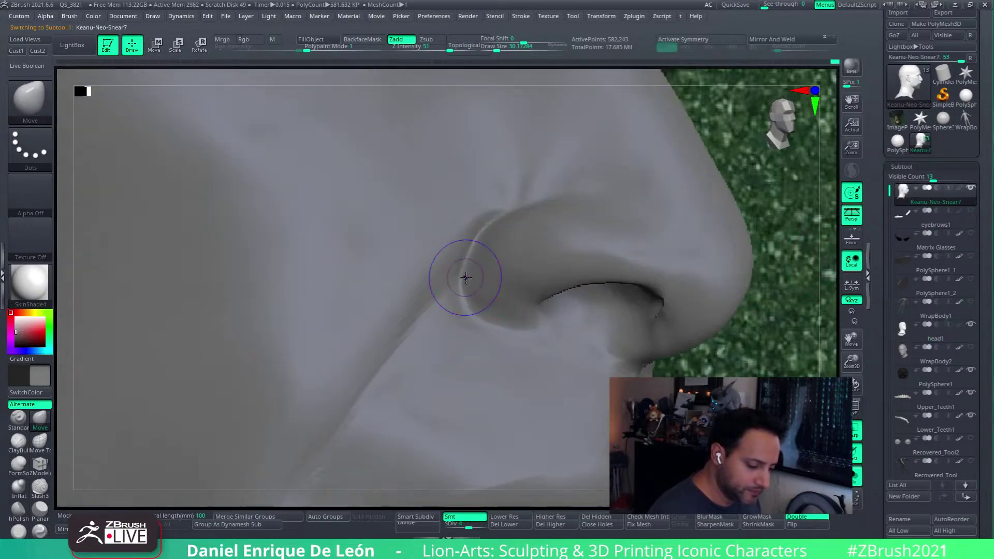
pyautogui.keyDown('shift'); pyautogui.moveTo(463, 278); pyautogui.dragTo(481, 240); pyautogui.keyUp('shift')
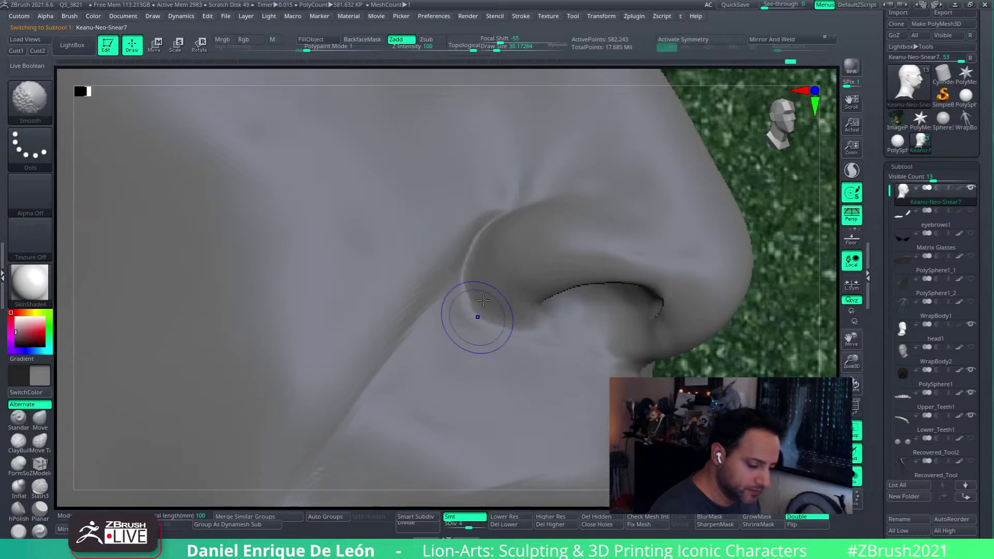
pyautogui.moveTo(473, 315)
pyautogui.mouseDown(button='right')
pyautogui.moveTo(512, 290)
pyautogui.moveTo(596, 314)
pyautogui.moveTo(603, 281)
pyautogui.mouseUp(button='right')
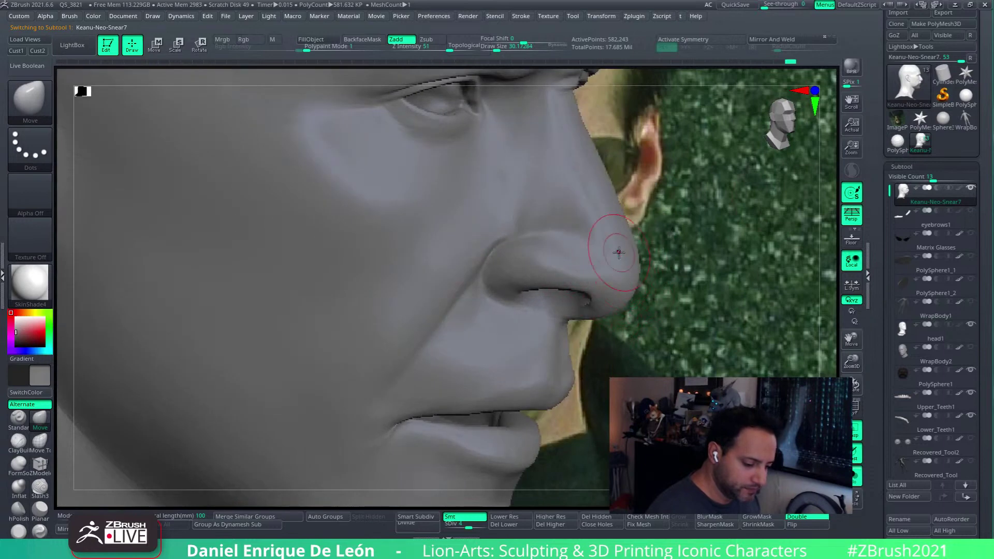
# - Compare the nose and nostril profile with the head1 and WrapBody2 subtools, ending on Keanu-Neo-Snear7
pyautogui.click(903, 331)
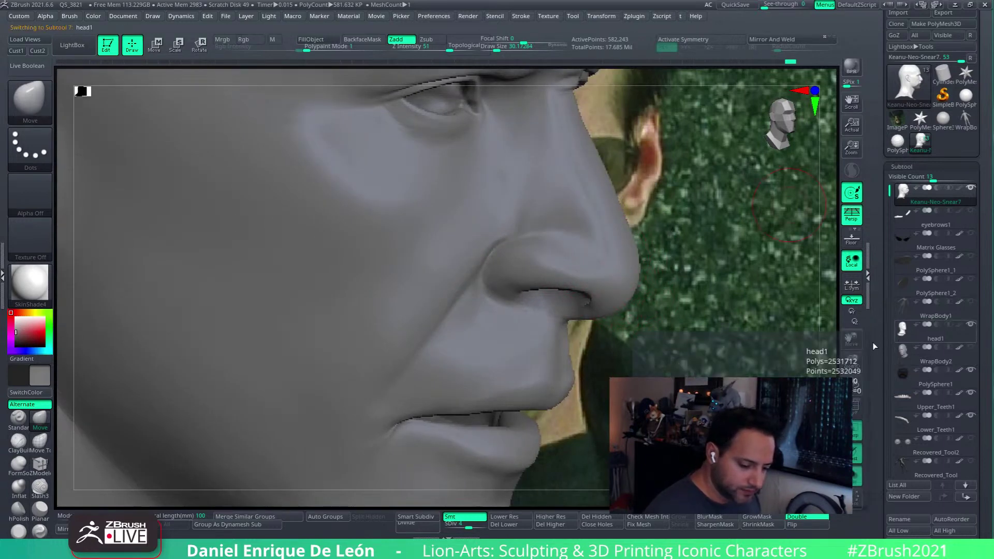
pyautogui.moveTo(563, 266)
pyautogui.mouseDown(button='right')
pyautogui.moveTo(595, 259)
pyautogui.moveTo(635, 323)
pyautogui.moveTo(616, 333)
pyautogui.mouseUp(button='right')
pyautogui.click(901, 198)
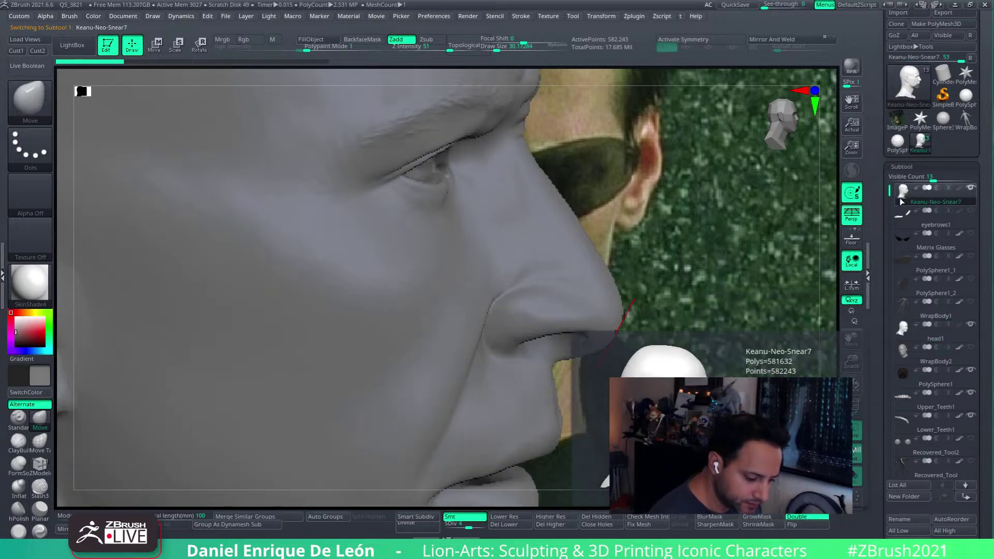
pyautogui.click(903, 352)
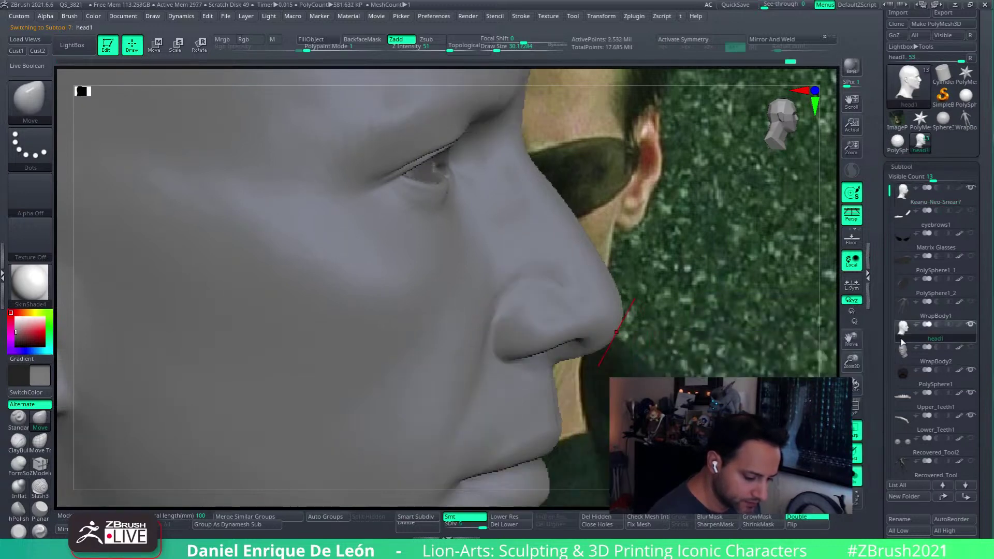
pyautogui.click(902, 194)
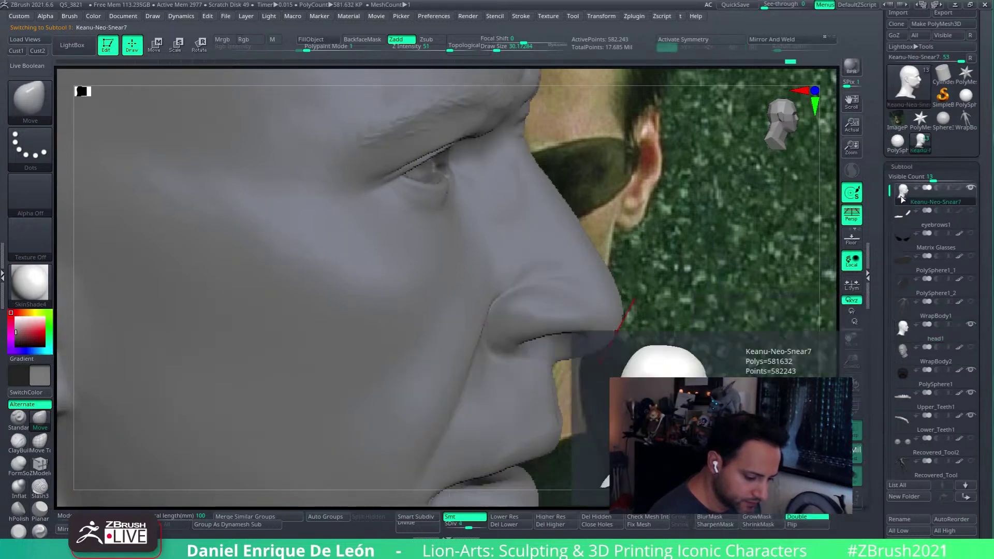
pyautogui.click(901, 348)
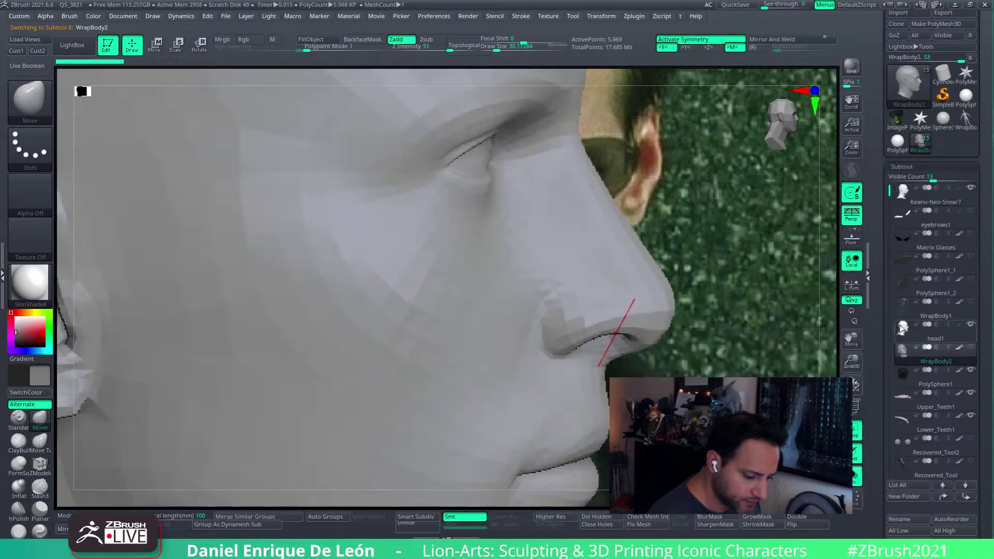
pyautogui.click(902, 194)
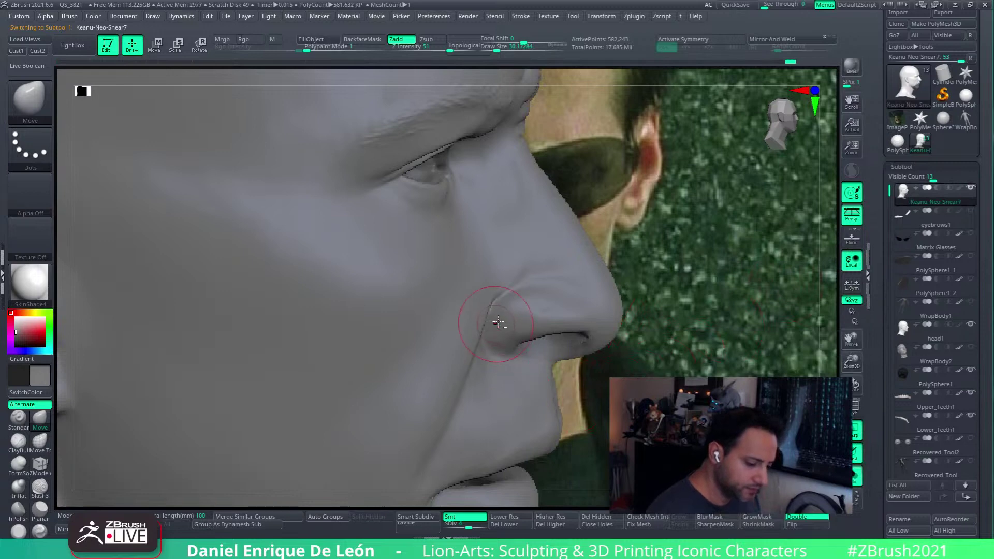
# - Smooth the left nasolabial fold from beside the nostril down to the corner of the mouth
pyautogui.moveTo(499, 322); pyautogui.dragTo(499, 342, button='right')
pyautogui.moveTo(510, 393)
pyautogui.mouseDown(button='right')
pyautogui.moveTo(484, 309)
pyautogui.moveTo(518, 311)
pyautogui.moveTo(569, 290)
pyautogui.moveTo(643, 288)
pyautogui.moveTo(615, 319)
pyautogui.moveTo(630, 282)
pyautogui.moveTo(559, 240)
pyautogui.mouseUp(button='right')
pyautogui.keyDown('shift'); pyautogui.moveTo(542, 266); pyautogui.dragTo(608, 359); pyautogui.keyUp('shift')
pyautogui.moveTo(605, 343)
pyautogui.mouseDown(button='right')
pyautogui.moveTo(592, 335)
pyautogui.moveTo(608, 400)
pyautogui.moveTo(615, 340)
pyautogui.moveTo(745, 284)
pyautogui.moveTo(692, 322)
pyautogui.moveTo(639, 295)
pyautogui.mouseUp(button='right')
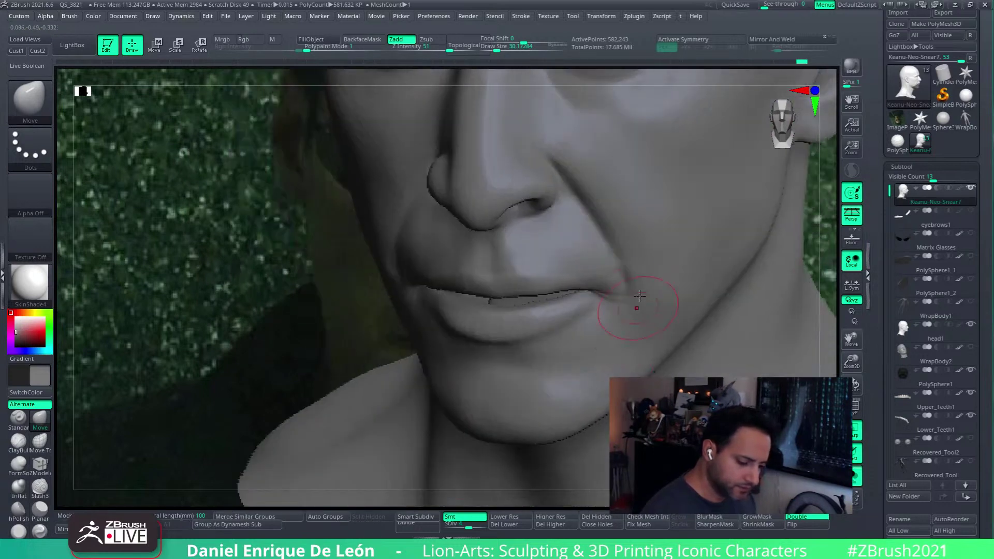
pyautogui.moveTo(624, 296)
pyautogui.keyDown('shift'); pyautogui.mouseDown()
pyautogui.moveTo(615, 303)
pyautogui.moveTo(628, 309)
pyautogui.mouseUp(); pyautogui.keyUp('shift')
pyautogui.moveTo(636, 304)
pyautogui.mouseDown(button='right')
pyautogui.moveTo(641, 294)
pyautogui.moveTo(643, 337)
pyautogui.moveTo(621, 321)
pyautogui.moveTo(668, 293)
pyautogui.mouseUp(button='right')
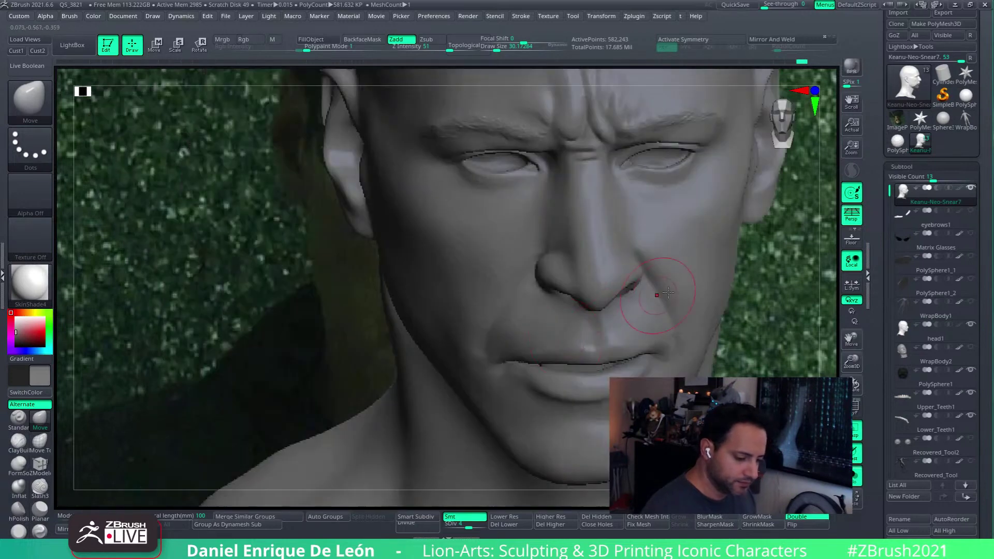
# - Place the head beside the reference photo from the saved camera view and work the side of the nose bridge with the Slash3 brush
pyautogui.click(39, 487)
pyautogui.click(19, 49)
pyautogui.moveTo(459, 231); pyautogui.dragTo(641, 315, button='right')
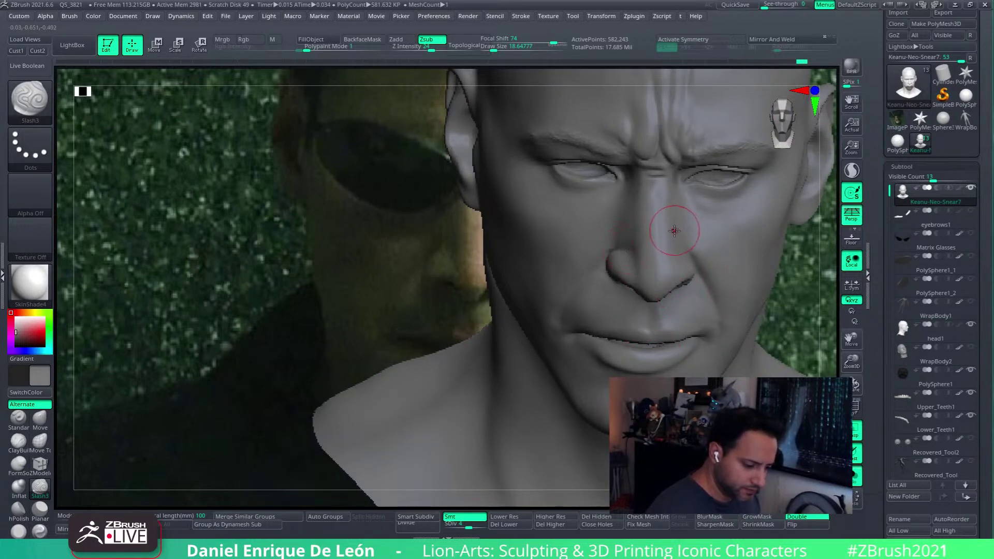
pyautogui.moveTo(674, 230); pyautogui.dragTo(647, 224)
# - Switch to the Move brush at draw size about 20 and lower the head to subdivision level 3
pyautogui.click(40, 418)
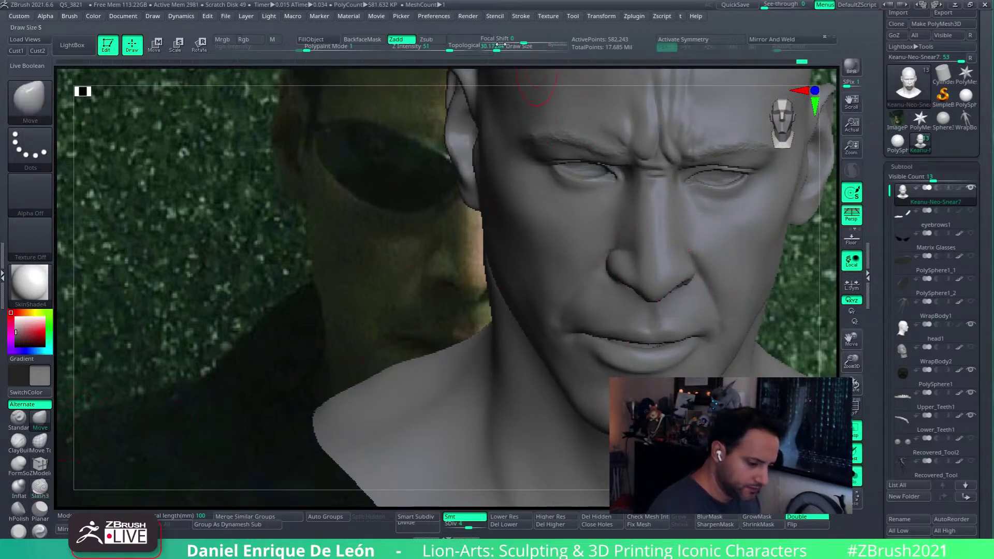
pyautogui.moveTo(504, 47); pyautogui.dragTo(493, 50)
pyautogui.moveTo(466, 526); pyautogui.dragTo(463, 524)
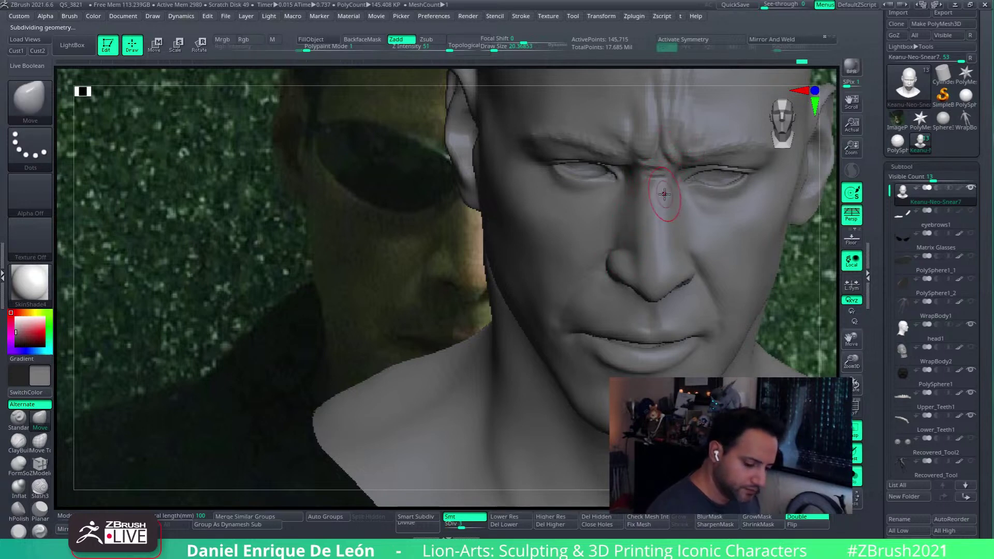
# - Compare the front of the nose with the head1 subtool, reselect Keanu-Neo-Snear7 and examine its nostril from the side
pyautogui.click(901, 337)
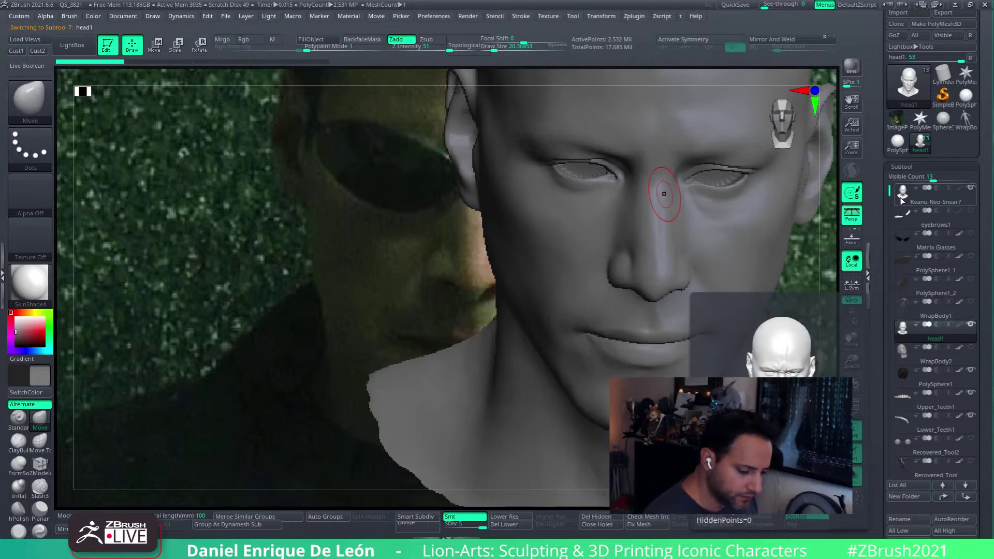
pyautogui.click(900, 196)
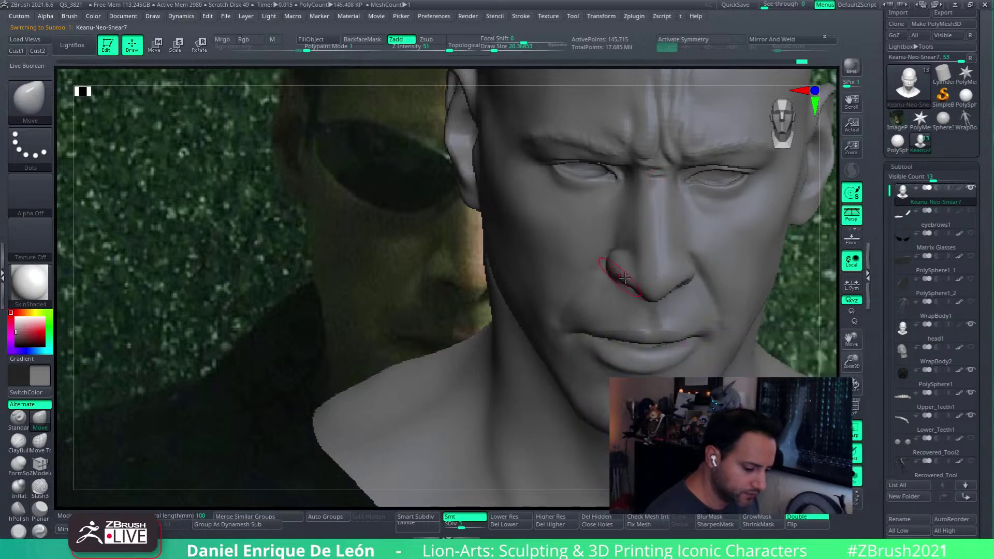
pyautogui.moveTo(517, 270); pyautogui.dragTo(582, 284)
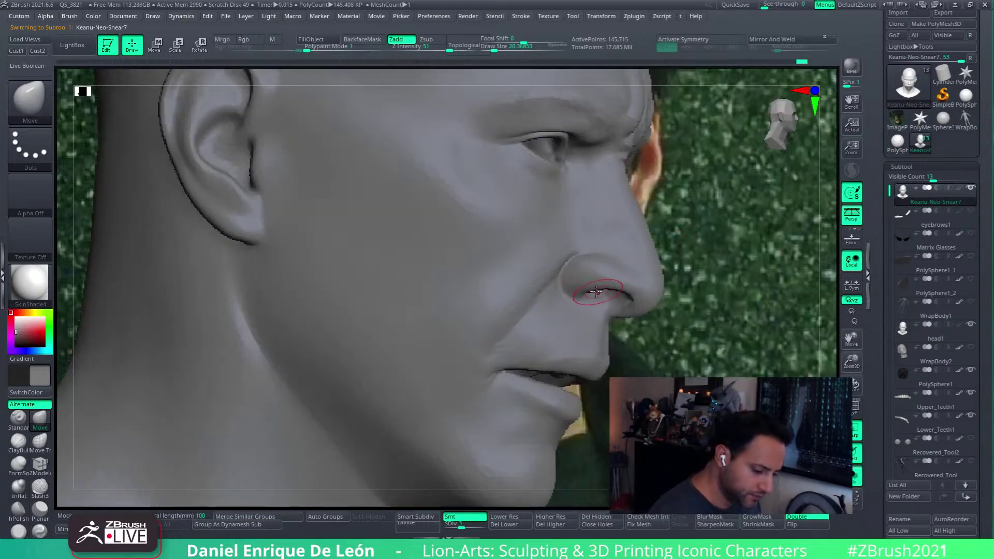
# - Examine the nose and mouth of the Keanu-Neo-Snear7 head from the side, front and below, with and without the overlapping head
pyautogui.click(857, 476)
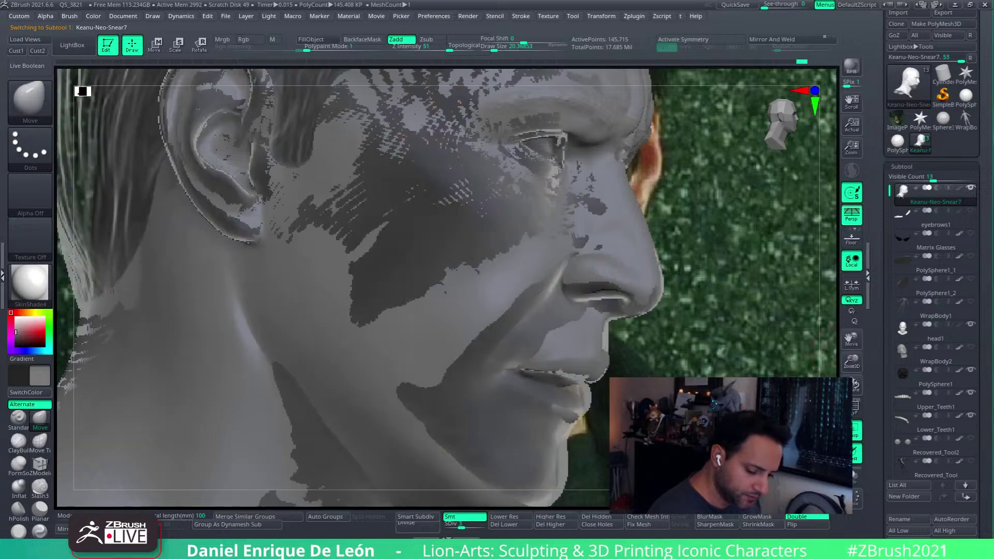
pyautogui.moveTo(725, 337); pyautogui.dragTo(595, 301)
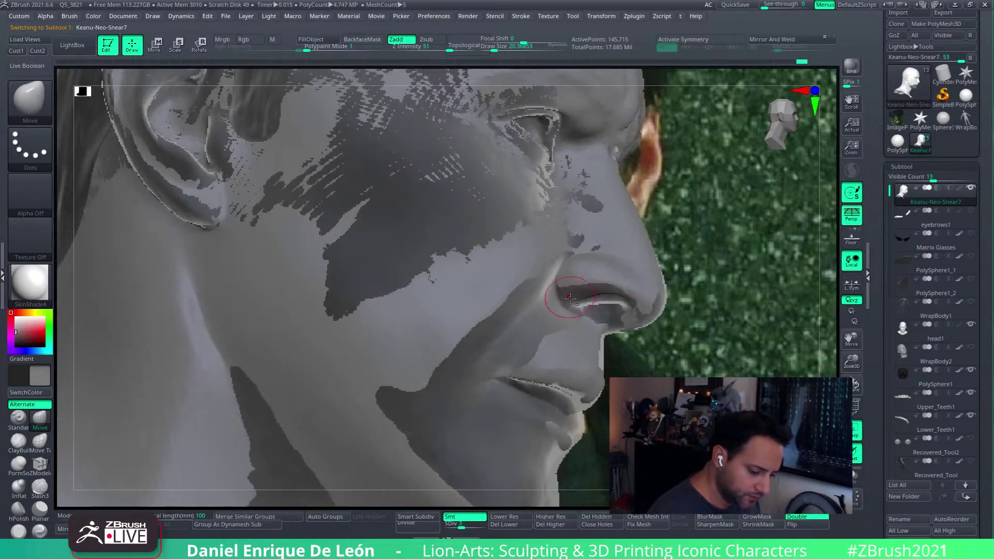
pyautogui.moveTo(597, 289)
pyautogui.mouseDown(button='right')
pyautogui.moveTo(573, 259)
pyautogui.moveTo(581, 280)
pyautogui.moveTo(606, 235)
pyautogui.moveTo(612, 262)
pyautogui.moveTo(619, 243)
pyautogui.moveTo(606, 252)
pyautogui.moveTo(628, 264)
pyautogui.moveTo(498, 345)
pyautogui.mouseUp(button='right')
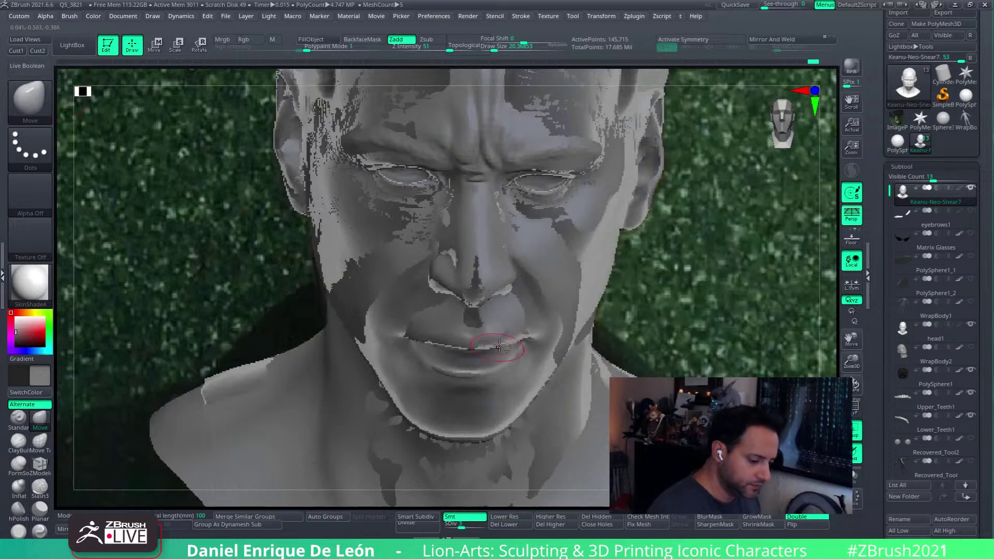
pyautogui.click(853, 474)
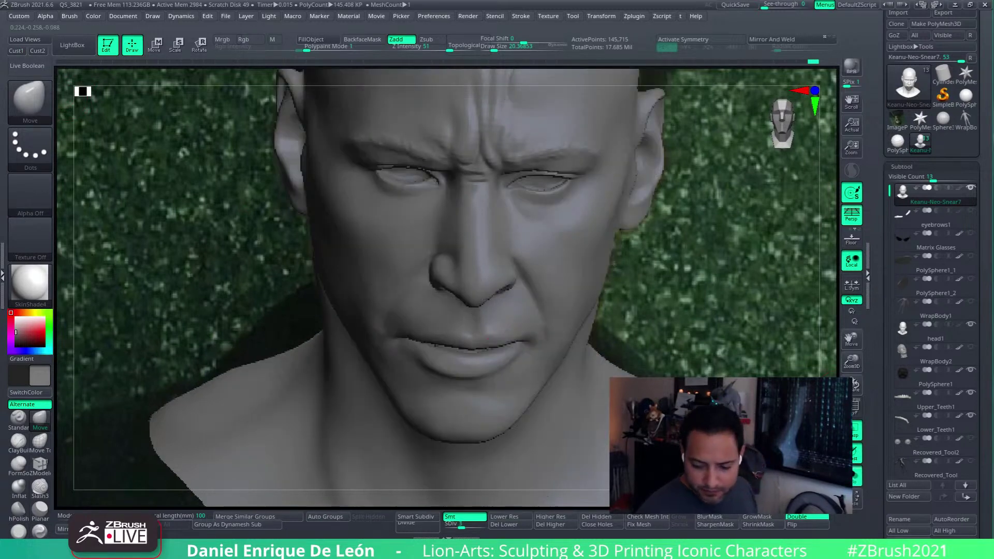
pyautogui.keyDown('alt'); pyautogui.moveTo(496, 314); pyautogui.dragTo(699, 319, button='right'); pyautogui.keyUp('alt')
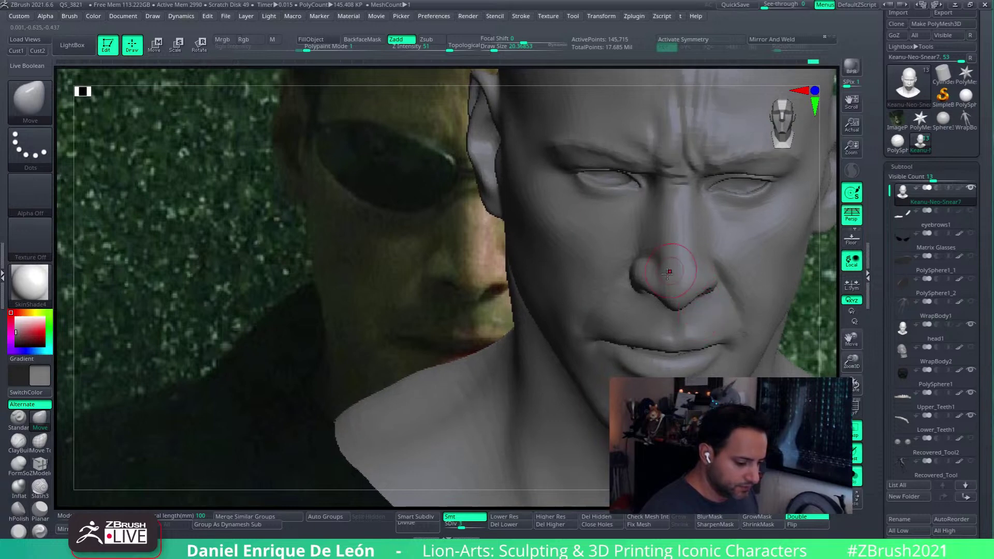
pyautogui.moveTo(669, 273); pyautogui.dragTo(653, 292, button='right')
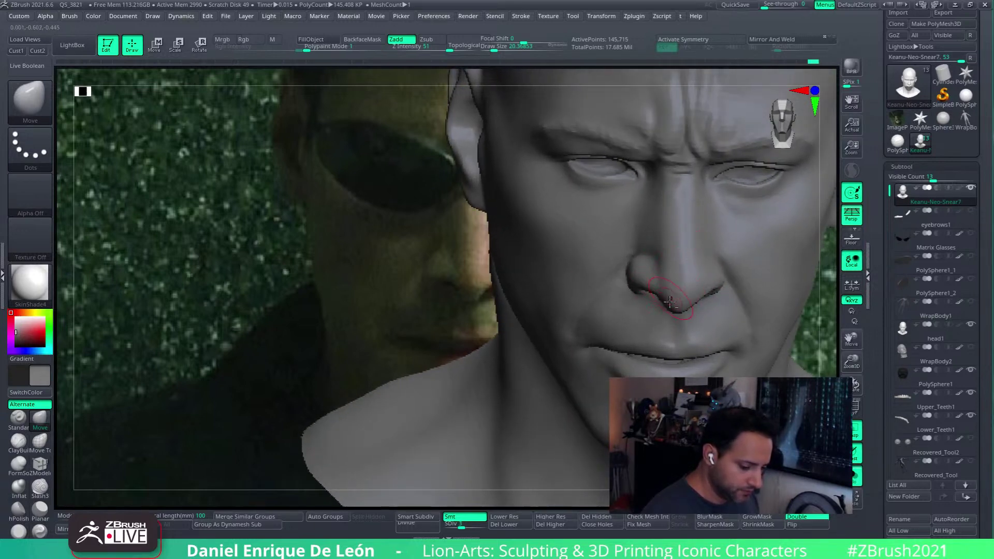
pyautogui.moveTo(669, 301)
pyautogui.mouseDown(button='right')
pyautogui.moveTo(709, 266)
pyautogui.moveTo(665, 310)
pyautogui.moveTo(641, 300)
pyautogui.moveTo(741, 249)
pyautogui.moveTo(690, 274)
pyautogui.moveTo(703, 266)
pyautogui.mouseUp(button='right')
pyautogui.press('shift')
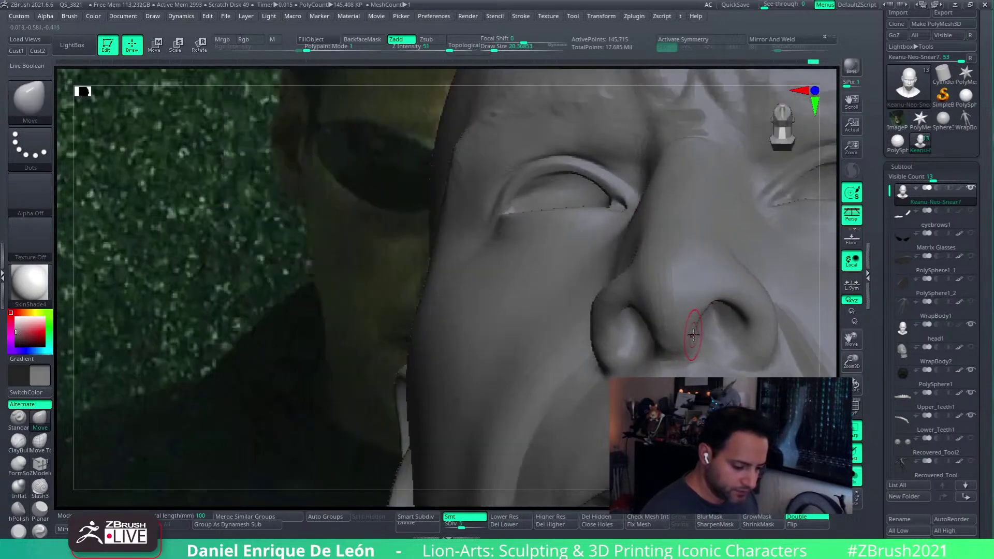
pyautogui.press('shift')
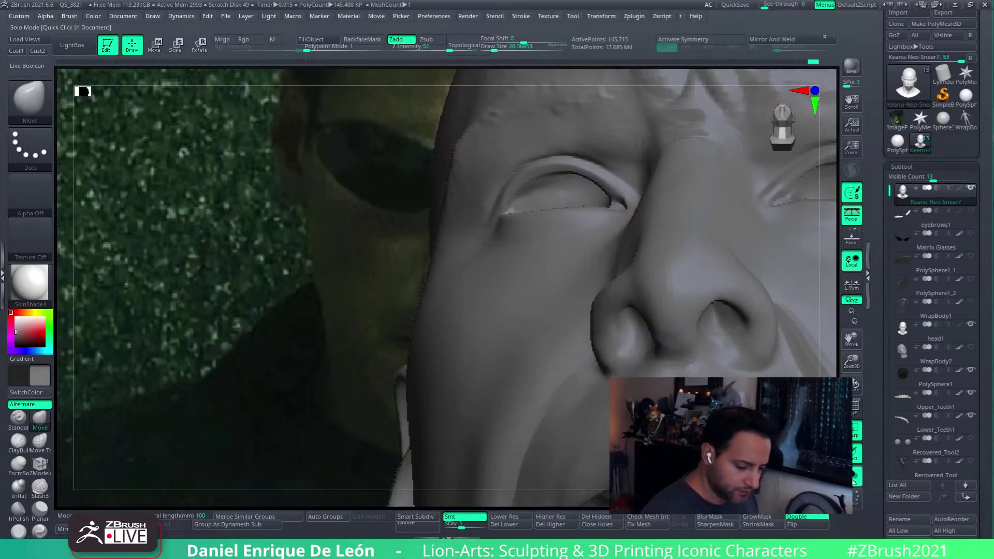
# - Reshape and smooth the tip and underside of the nose with the Move and Smooth brushes, using the overlapping head as a guide
pyautogui.hotkey('alt', 's')
pyautogui.moveTo(678, 315)
pyautogui.mouseDown(button='right')
pyautogui.moveTo(606, 303)
pyautogui.moveTo(657, 289)
pyautogui.moveTo(627, 311)
pyautogui.moveTo(623, 356)
pyautogui.moveTo(671, 351)
pyautogui.moveTo(673, 317)
pyautogui.moveTo(694, 299)
pyautogui.moveTo(674, 309)
pyautogui.mouseUp(button='right')
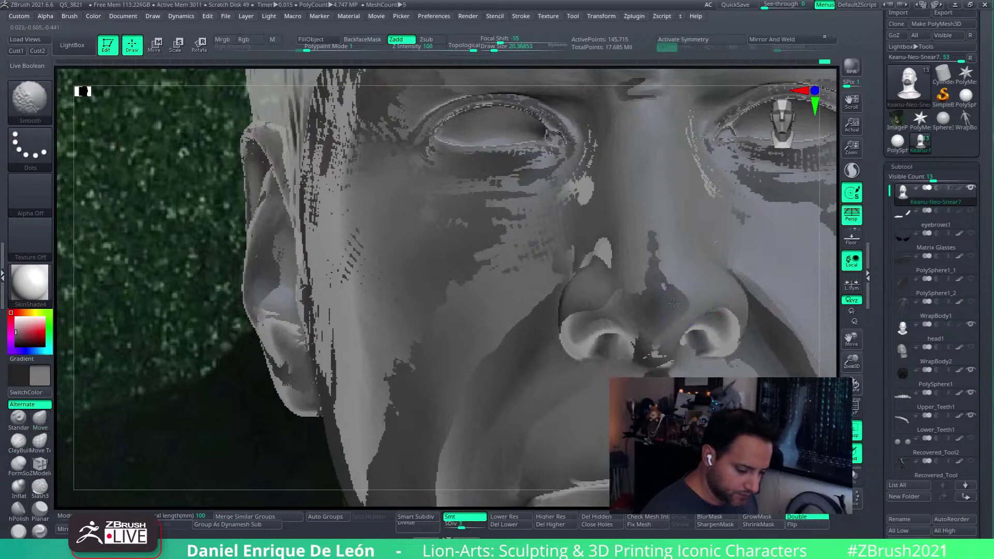
pyautogui.press('ctrl')
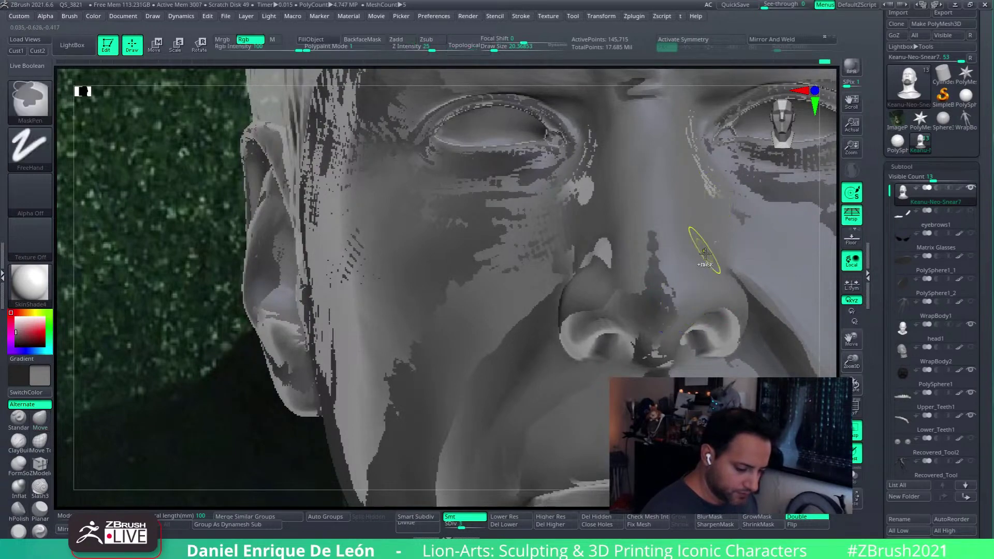
pyautogui.moveTo(706, 233)
pyautogui.keyDown('shift'); pyautogui.mouseDown(button='right')
pyautogui.moveTo(681, 291)
pyautogui.moveTo(638, 321)
pyautogui.mouseUp(button='right'); pyautogui.keyUp('shift')
pyautogui.moveTo(637, 322); pyautogui.dragTo(637, 319)
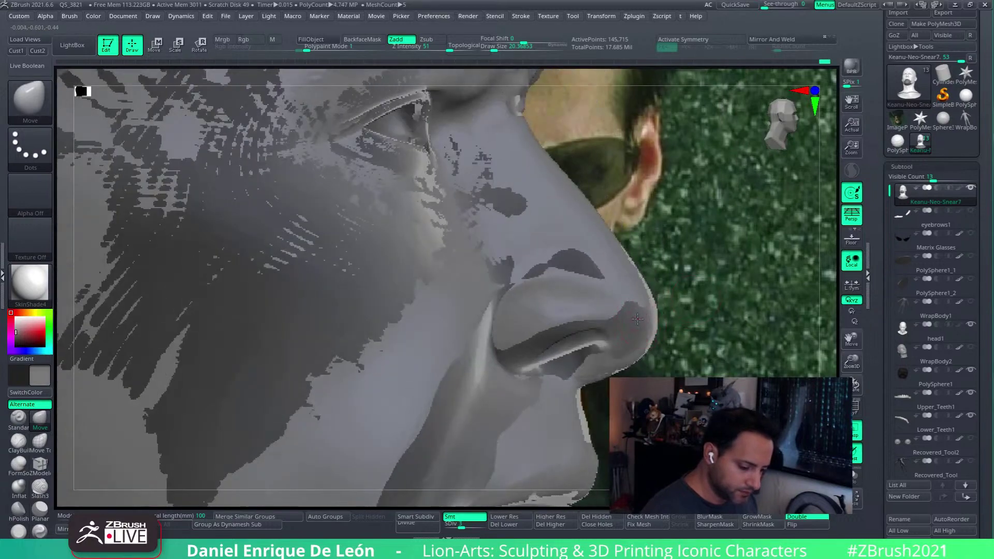
pyautogui.moveTo(647, 330)
pyautogui.mouseDown(button='right')
pyautogui.moveTo(627, 333)
pyautogui.moveTo(637, 307)
pyautogui.mouseUp(button='right')
pyautogui.keyDown('shift'); pyautogui.moveTo(638, 308); pyautogui.dragTo(632, 312); pyautogui.keyUp('shift')
pyautogui.moveTo(616, 310); pyautogui.dragTo(658, 317, button='right')
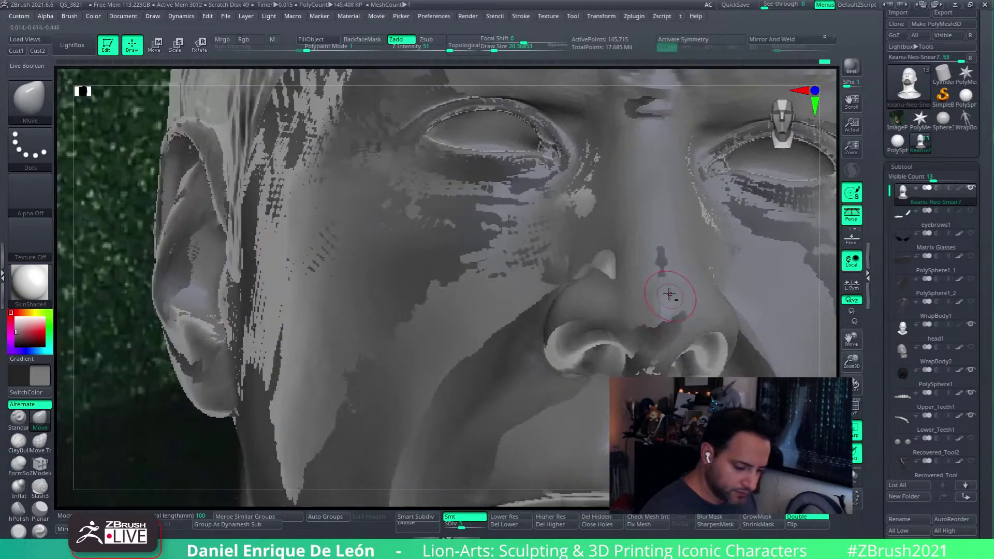
pyautogui.keyDown('shift'); pyautogui.moveTo(670, 294); pyautogui.dragTo(661, 321); pyautogui.keyUp('shift')
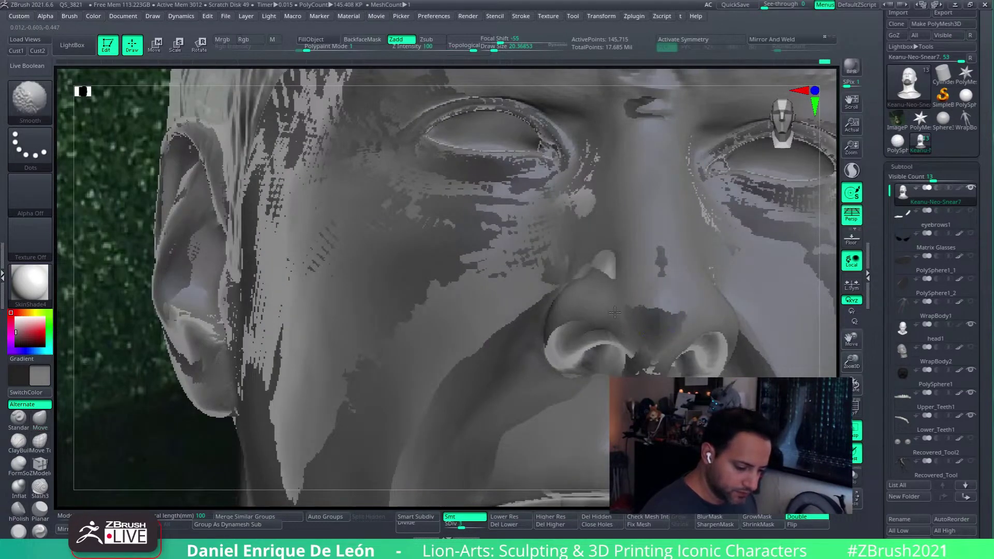
pyautogui.moveTo(640, 271); pyautogui.dragTo(600, 280, button='right')
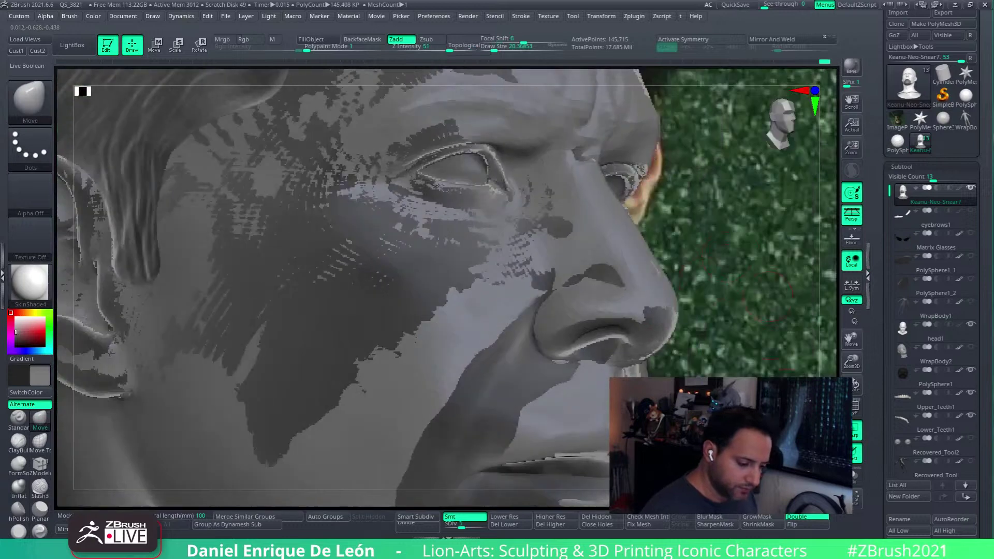
pyautogui.moveTo(673, 290); pyautogui.dragTo(684, 306, button='right')
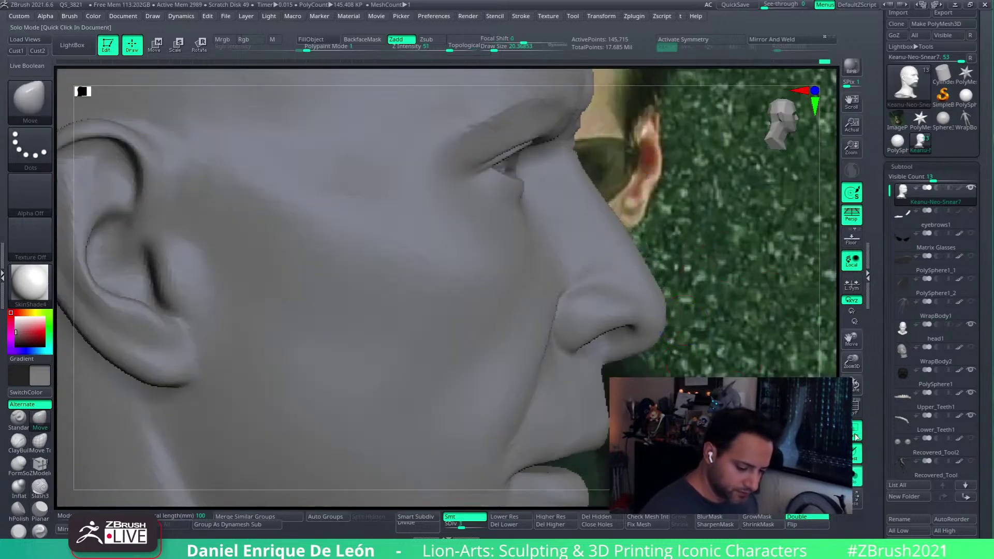
# - Inspect the head1 subtool's nose profile in isolation, then reselect Keanu-Neo-Snear7 and show both heads together
pyautogui.click(904, 333)
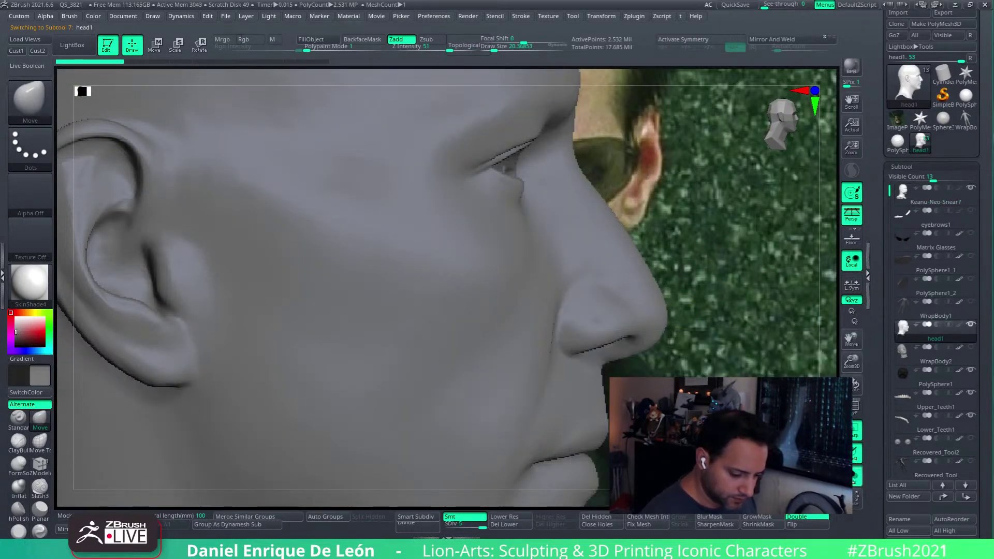
pyautogui.click(903, 192)
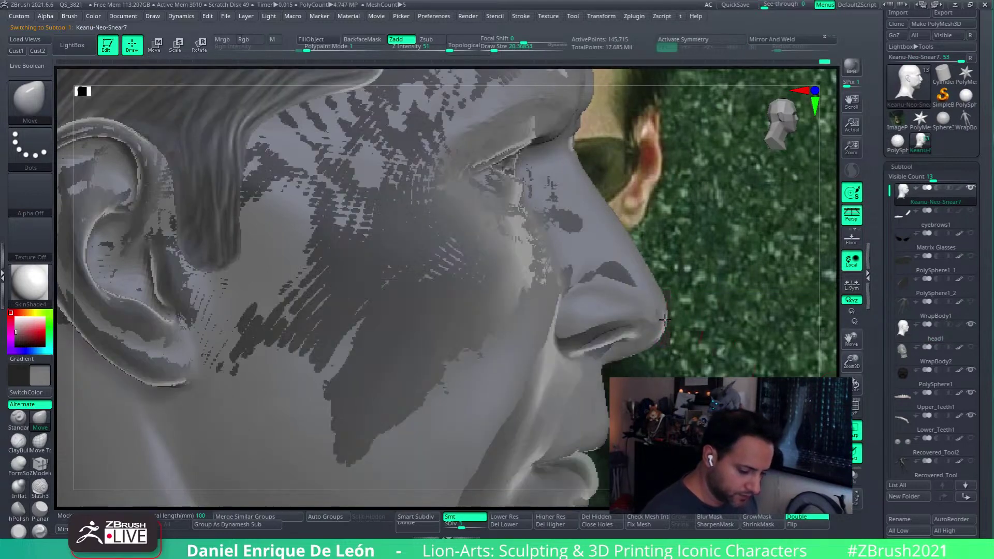
pyautogui.moveTo(665, 319); pyautogui.dragTo(694, 289)
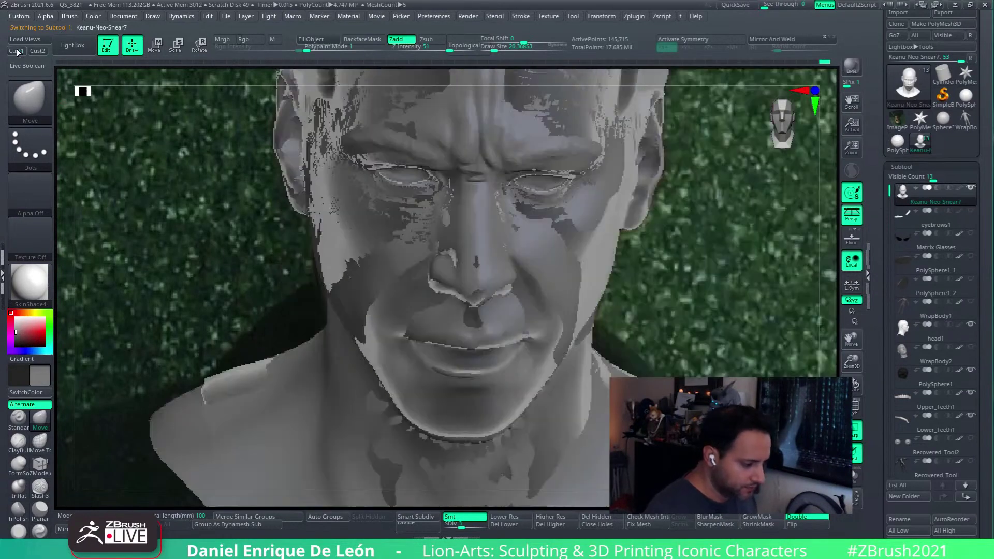
# - Restore the saved Cust1 view, compare the isolated face with the reference photo at several model opacities, and bring the opacity back to 95
pyautogui.click(16, 51)
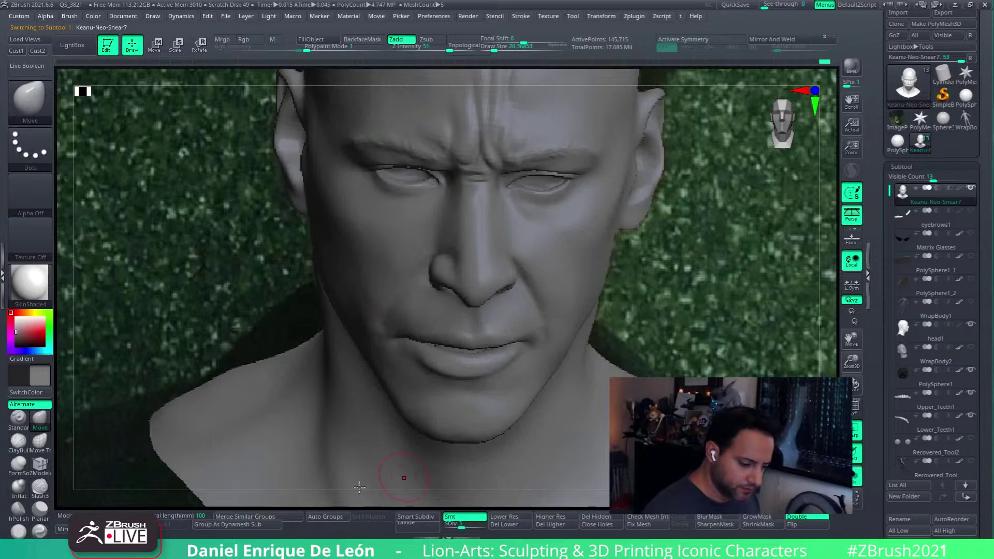
pyautogui.click(84, 516)
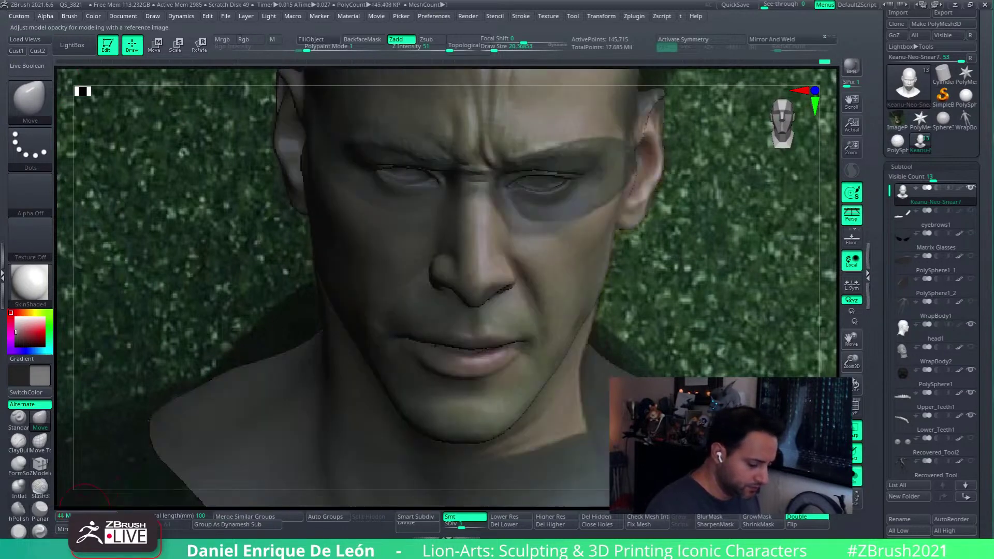
pyautogui.moveTo(84, 516); pyautogui.dragTo(68, 515)
pyautogui.click(71, 514)
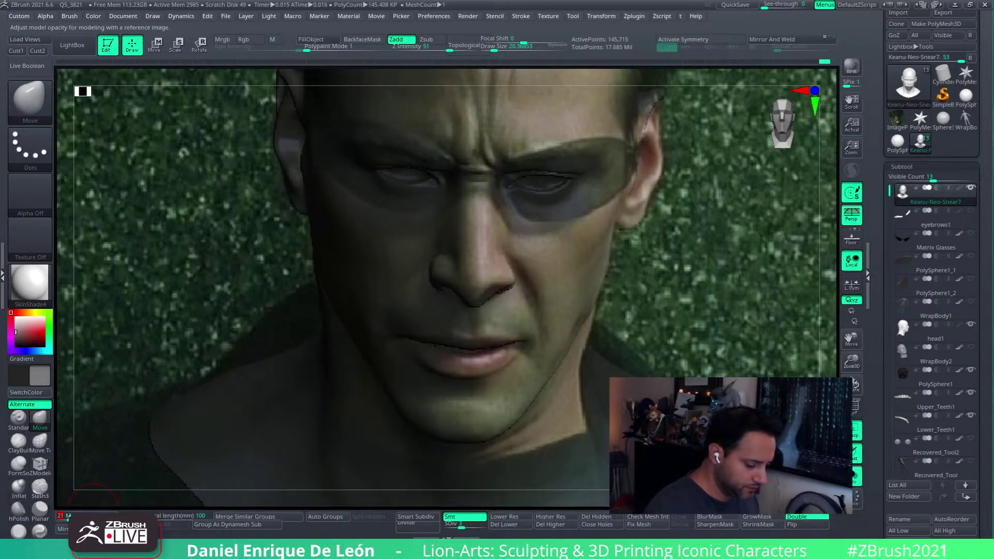
pyautogui.click(90, 516)
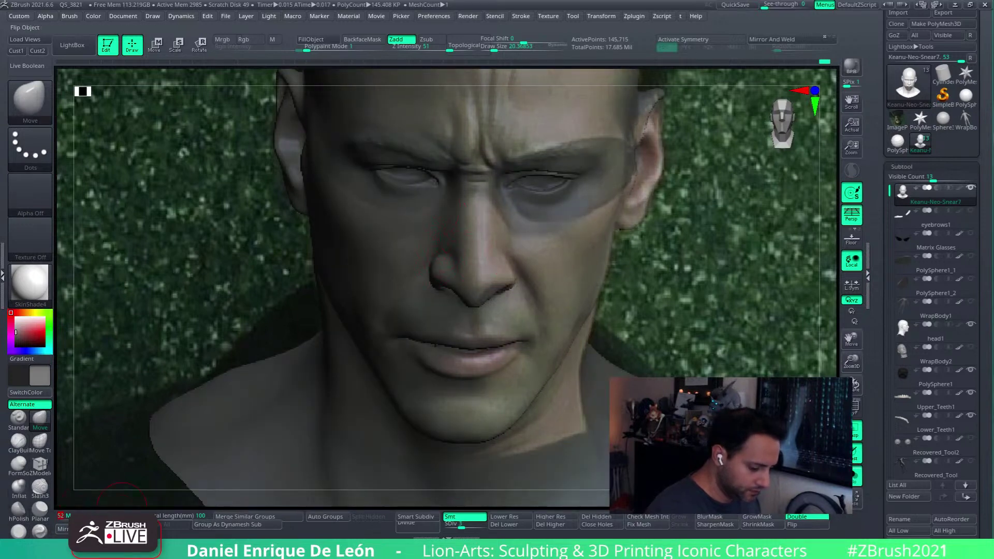
pyautogui.moveTo(103, 515); pyautogui.dragTo(65, 516)
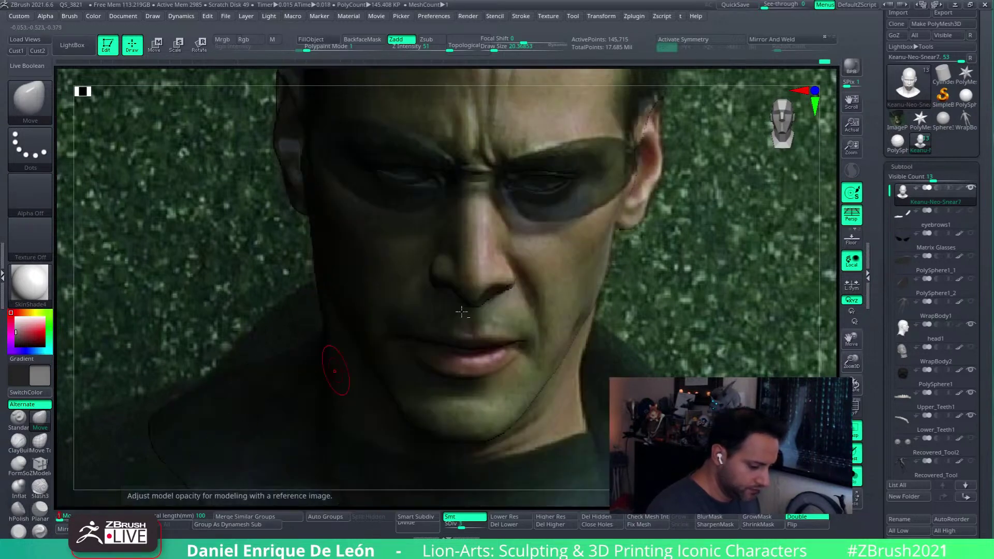
pyautogui.moveTo(582, 286); pyautogui.dragTo(588, 282, button='right')
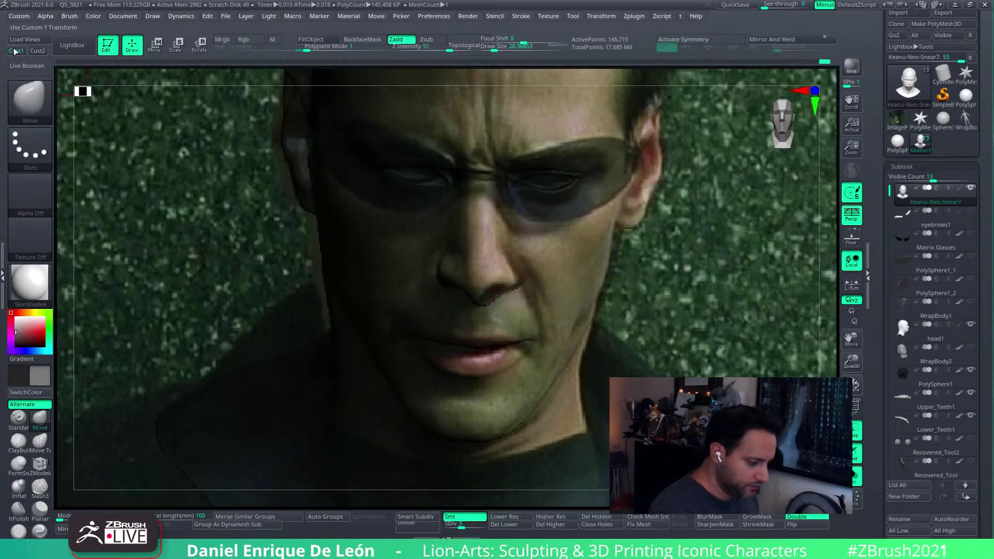
pyautogui.click(111, 515)
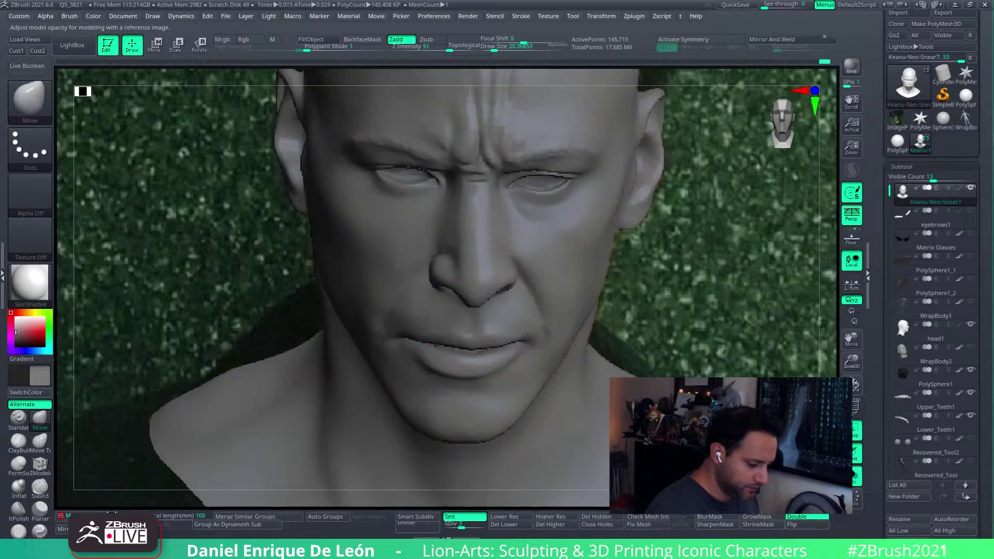
# - Inspect the nostril wing up close, then recheck it against the reference from the saved Cust1 view by fading and restoring the model's opacity
pyautogui.moveTo(422, 259)
pyautogui.mouseDown(button='right')
pyautogui.moveTo(439, 293)
pyautogui.moveTo(444, 270)
pyautogui.moveTo(445, 308)
pyautogui.moveTo(416, 253)
pyautogui.mouseUp(button='right')
pyautogui.press('shift')
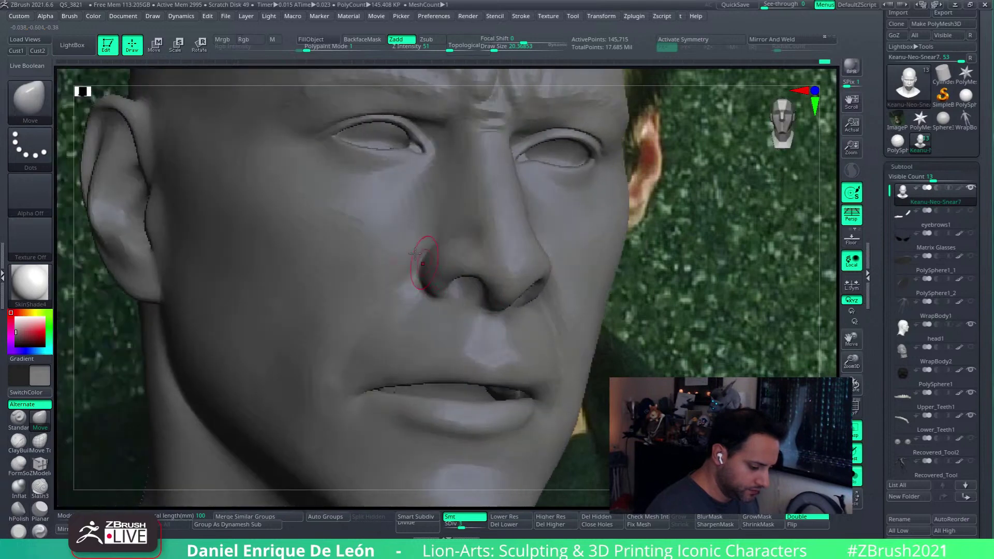
pyautogui.click(12, 52)
pyautogui.click(68, 515)
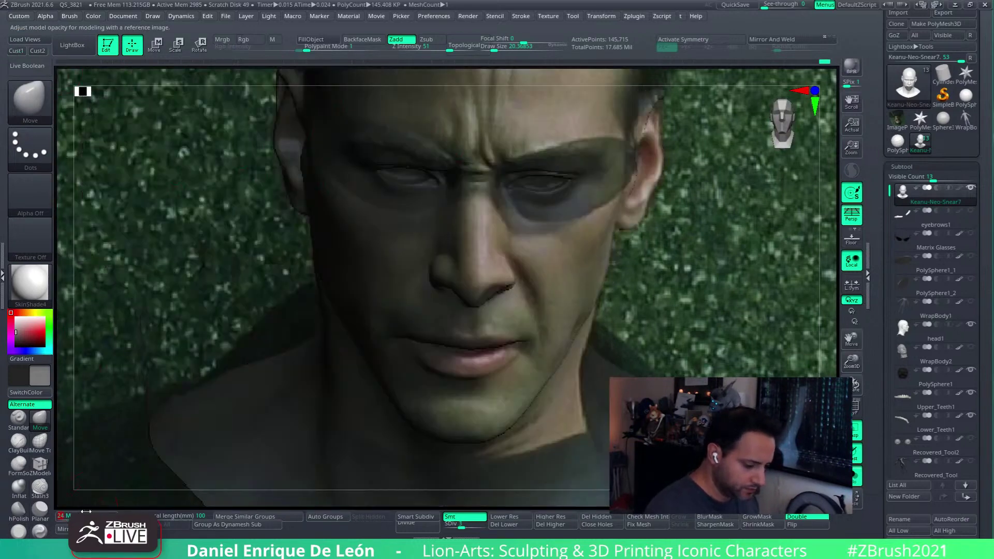
pyautogui.click(58, 516)
pyautogui.click(111, 516)
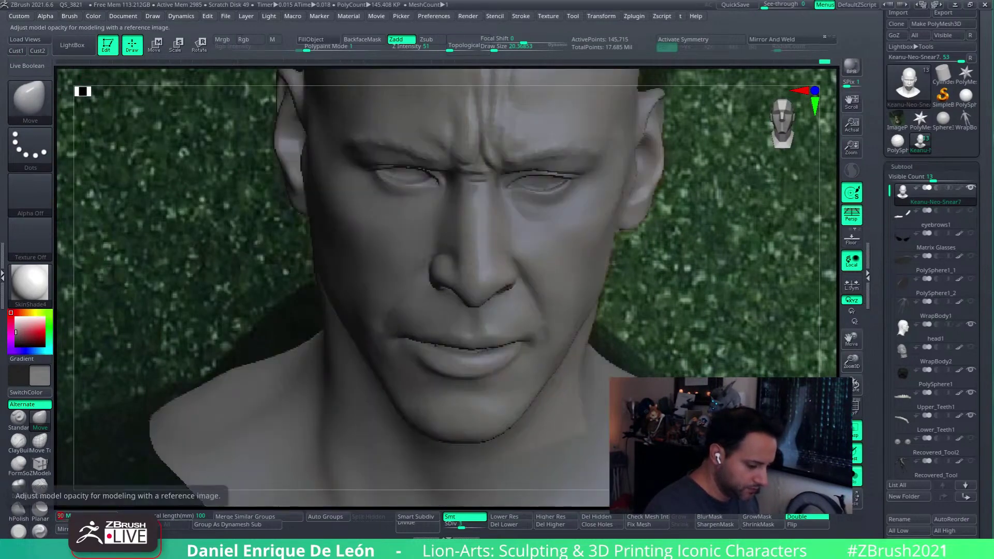
pyautogui.moveTo(111, 516)
pyautogui.mouseDown()
pyautogui.moveTo(78, 506)
pyautogui.moveTo(118, 509)
pyautogui.mouseUp()
# - Refine and smooth the cheek fold beside the nostril
pyautogui.moveTo(466, 300)
pyautogui.mouseDown(button='right')
pyautogui.moveTo(616, 272)
pyautogui.moveTo(627, 258)
pyautogui.moveTo(581, 284)
pyautogui.mouseUp(button='right')
pyautogui.press('shift')
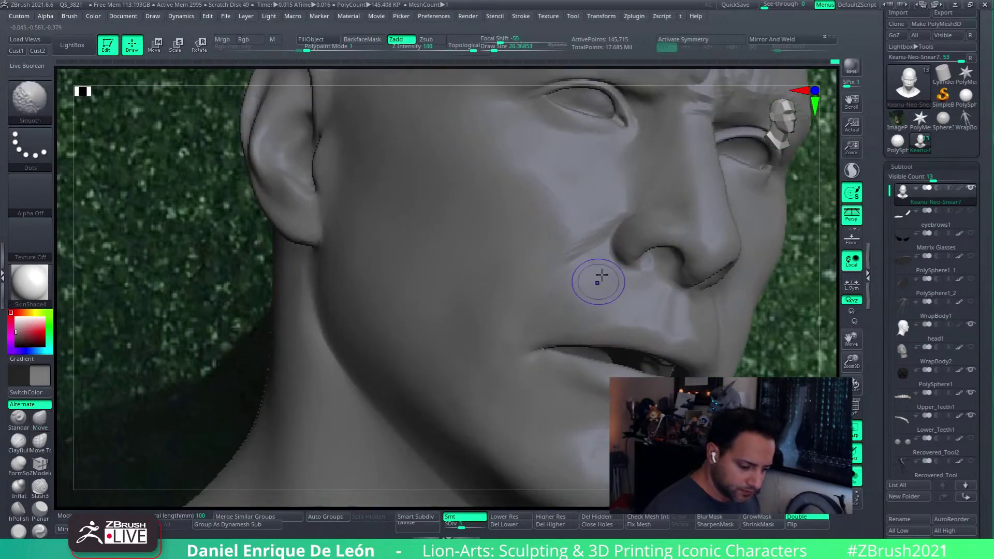
pyautogui.moveTo(645, 284)
pyautogui.mouseDown(button='right')
pyautogui.moveTo(595, 290)
pyautogui.moveTo(601, 282)
pyautogui.mouseUp(button='right')
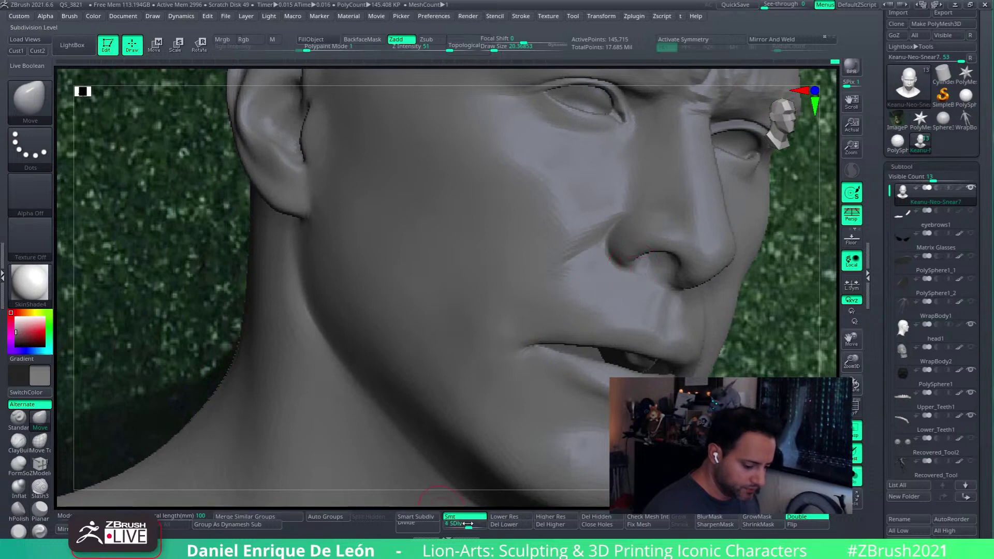
# - Choose the ZProject brush and project the underlying head's detail onto the side of the nose above the nostril wing
pyautogui.moveTo(669, 290); pyautogui.dragTo(802, 262, button='right')
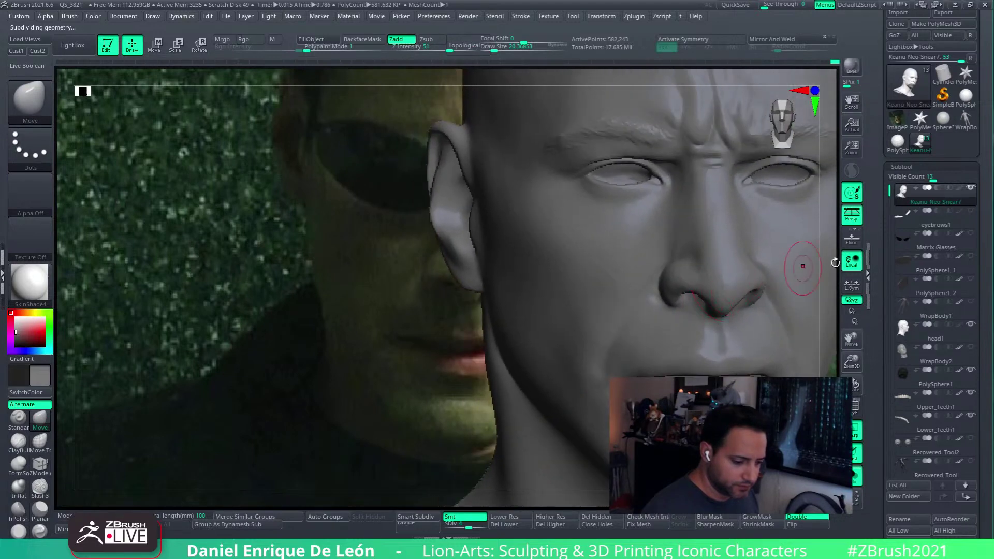
pyautogui.moveTo(700, 263); pyautogui.dragTo(613, 278, button='right')
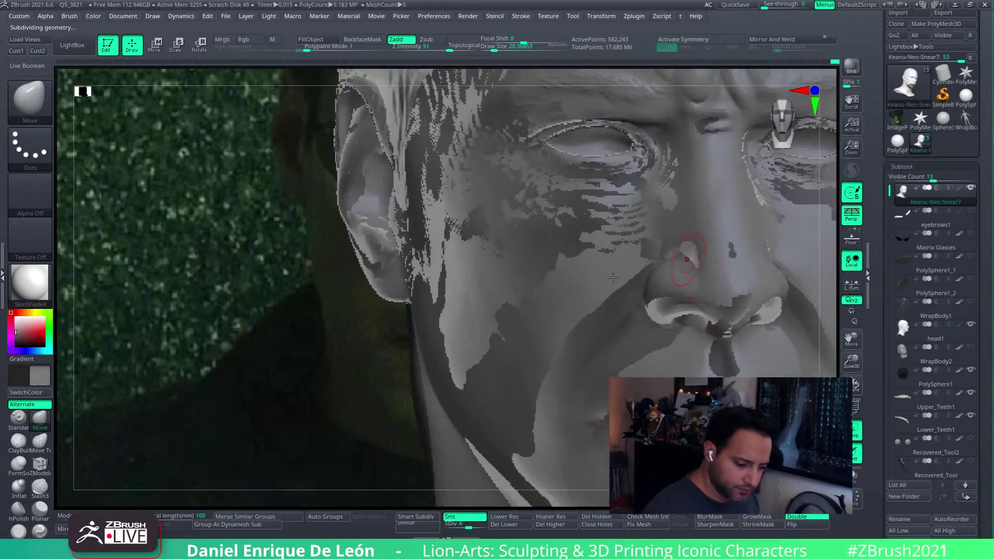
pyautogui.click(29, 97)
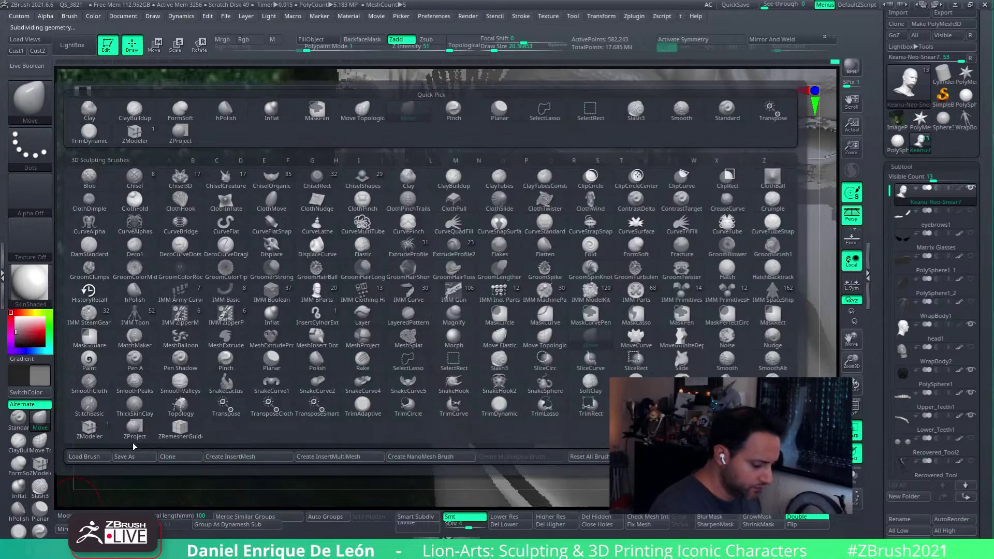
pyautogui.click(136, 428)
pyautogui.moveTo(691, 231)
pyautogui.mouseDown(button='right')
pyautogui.moveTo(651, 281)
pyautogui.moveTo(685, 242)
pyautogui.mouseUp(button='right')
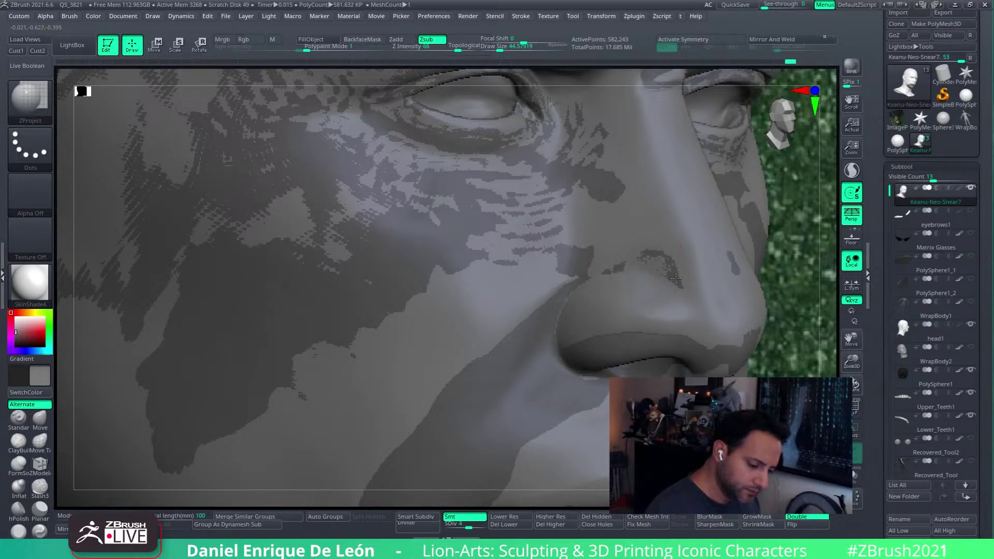
pyautogui.moveTo(680, 282)
pyautogui.mouseDown(button='right')
pyautogui.moveTo(694, 268)
pyautogui.moveTo(701, 332)
pyautogui.mouseUp(button='right')
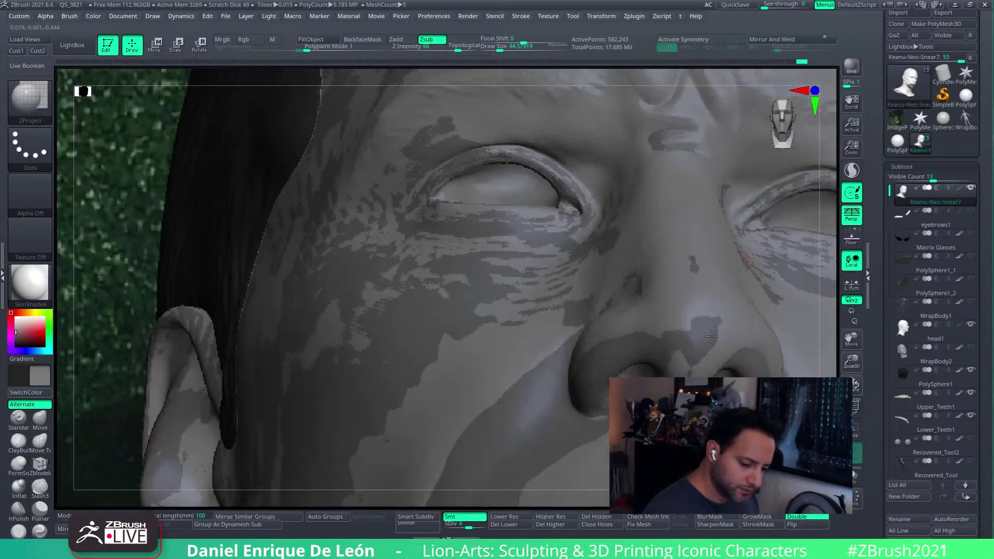
# - Project the underlying head's surface onto the cheek below the eye and around the nostril wing
pyautogui.moveTo(667, 233)
pyautogui.mouseDown(button='right')
pyautogui.moveTo(595, 210)
pyautogui.moveTo(533, 255)
pyautogui.mouseUp(button='right')
pyautogui.moveTo(515, 270)
pyautogui.mouseDown()
pyautogui.moveTo(523, 223)
pyautogui.moveTo(489, 207)
pyautogui.moveTo(415, 312)
pyautogui.mouseUp()
pyautogui.moveTo(418, 267); pyautogui.dragTo(442, 259)
pyautogui.moveTo(581, 250); pyautogui.dragTo(611, 261, button='right')
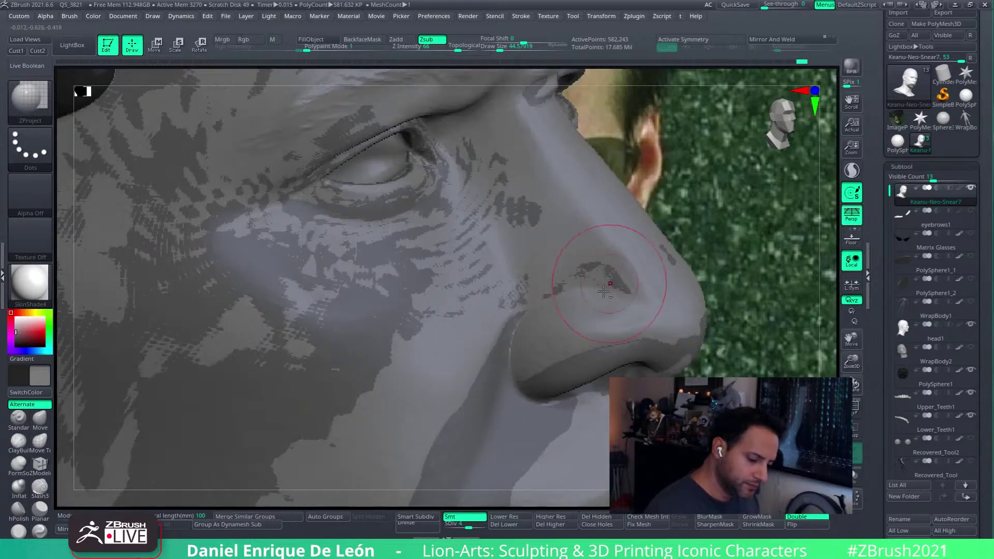
pyautogui.moveTo(595, 298)
pyautogui.mouseDown(button='right')
pyautogui.moveTo(636, 264)
pyautogui.moveTo(610, 261)
pyautogui.moveTo(705, 262)
pyautogui.moveTo(631, 306)
pyautogui.mouseUp(button='right')
pyautogui.moveTo(630, 306)
pyautogui.mouseDown()
pyautogui.moveTo(606, 257)
pyautogui.moveTo(614, 287)
pyautogui.moveTo(590, 197)
pyautogui.moveTo(595, 233)
pyautogui.moveTo(598, 209)
pyautogui.mouseUp()
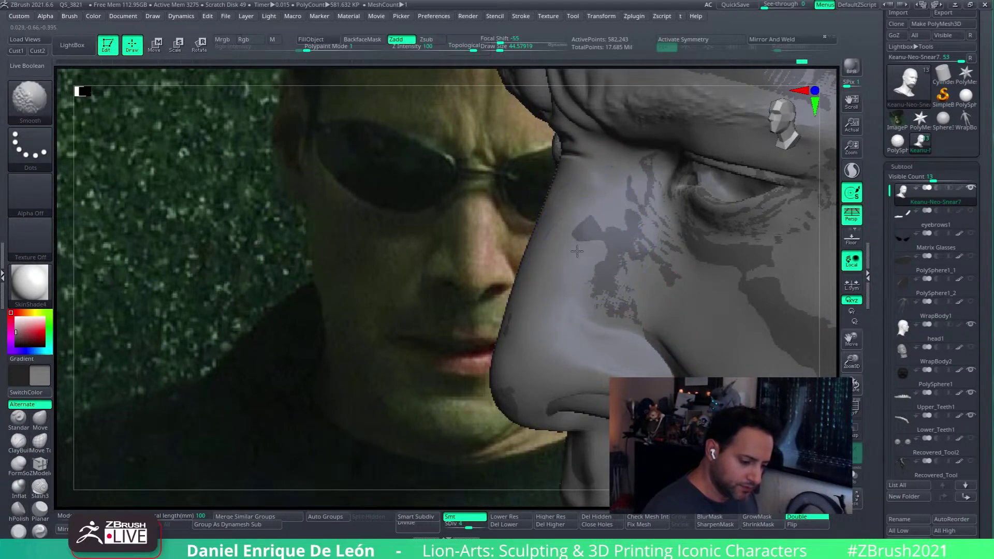
# - Blend the opposite side of the nose, reduce the brush's draw size to about 28, and project the upper cheek beside it
pyautogui.keyDown('alt'); pyautogui.moveTo(576, 251); pyautogui.dragTo(586, 235); pyautogui.keyUp('alt')
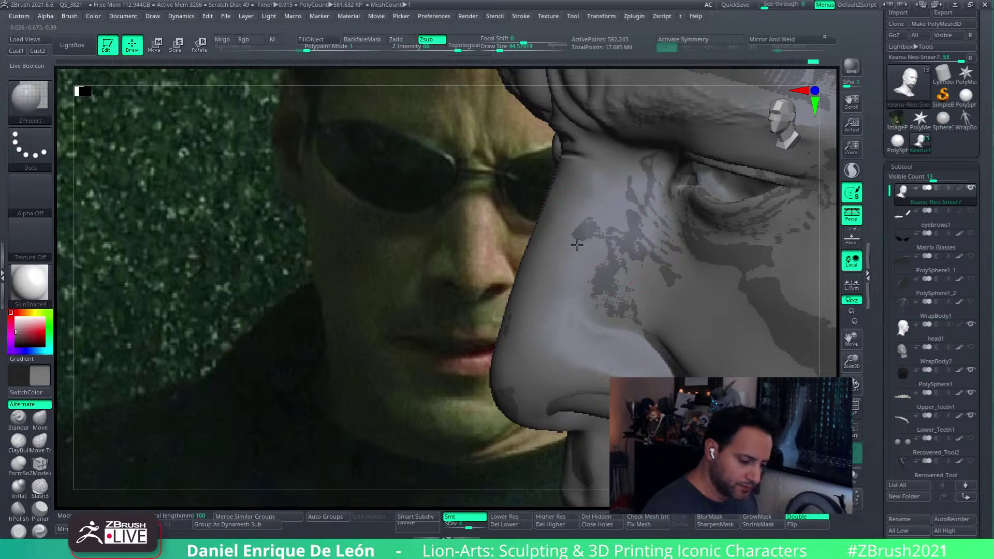
pyautogui.moveTo(500, 47); pyautogui.dragTo(496, 47)
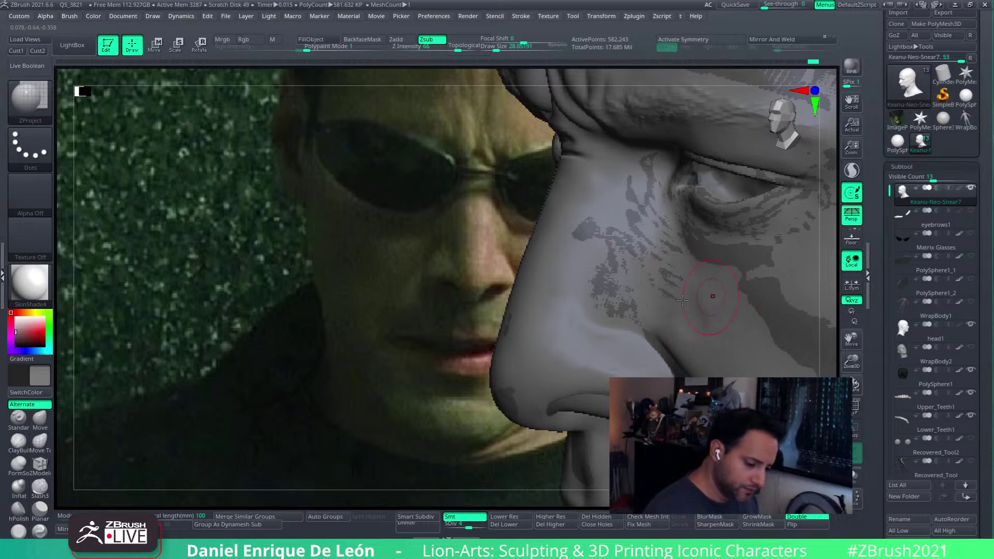
pyautogui.moveTo(710, 293)
pyautogui.keyDown('ctrl'); pyautogui.mouseDown(button='right')
pyautogui.moveTo(585, 293)
pyautogui.moveTo(611, 325)
pyautogui.mouseUp(button='right'); pyautogui.keyUp('ctrl')
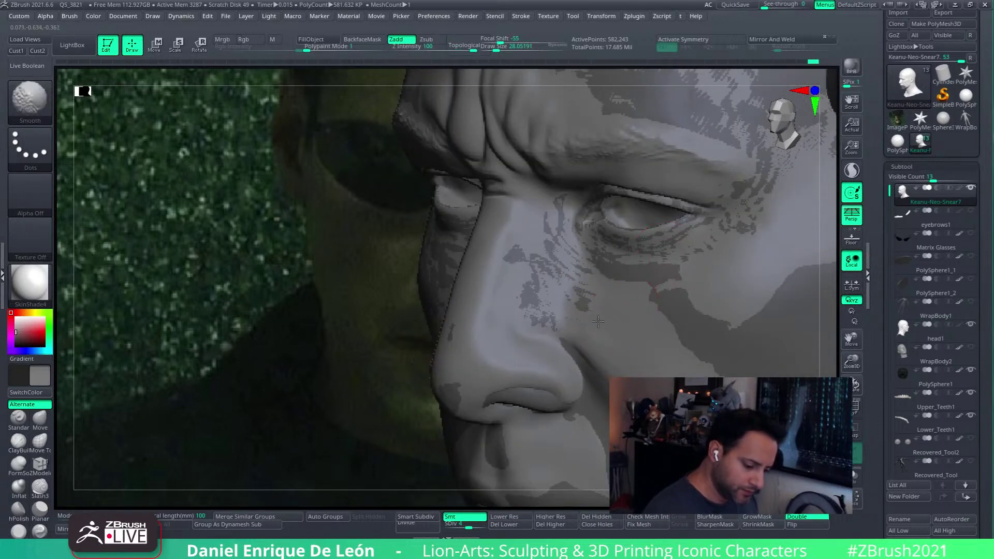
pyautogui.moveTo(627, 302); pyautogui.dragTo(651, 306)
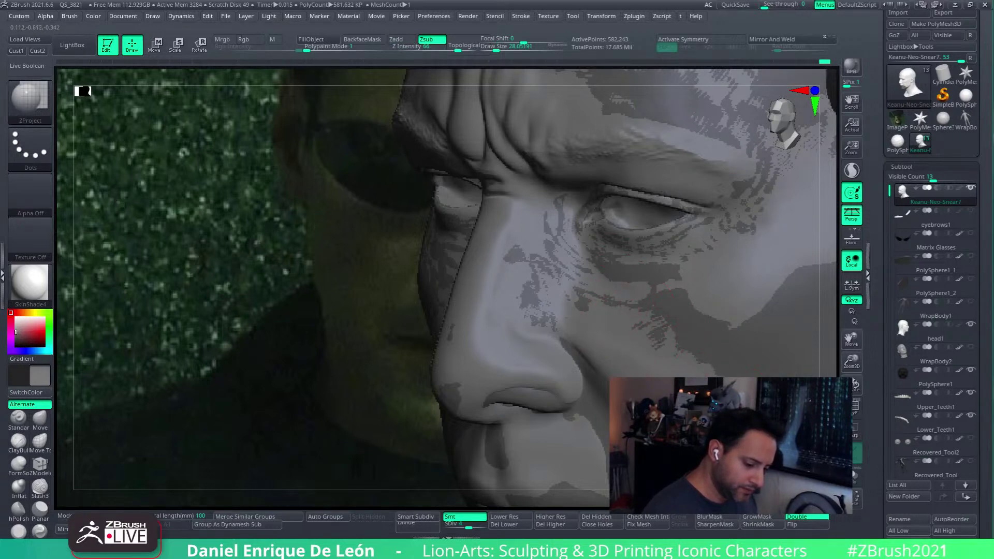
pyautogui.press('shift')
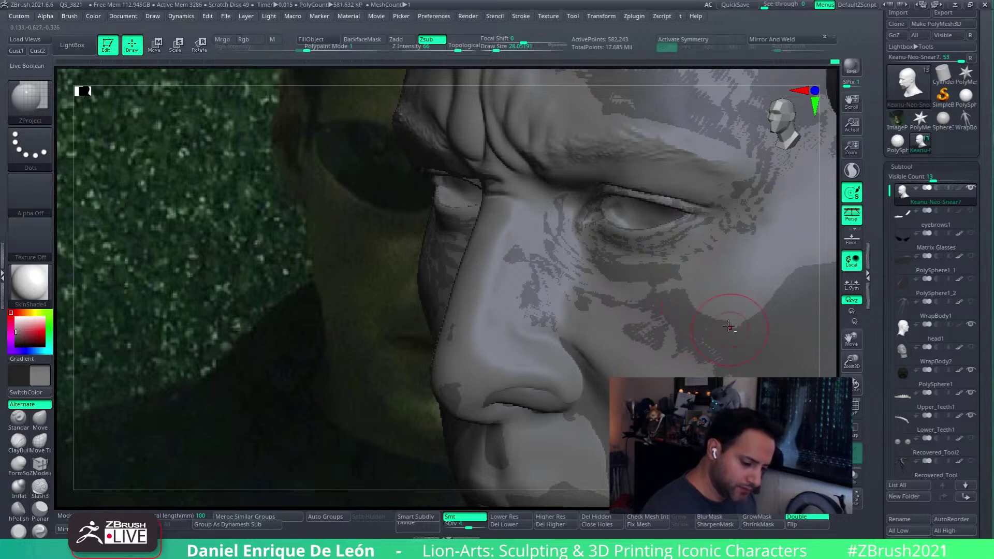
# - Project the underlying head's surface onto the middle of the cheek outside the nasolabial fold
pyautogui.moveTo(729, 326); pyautogui.dragTo(649, 295, button='right')
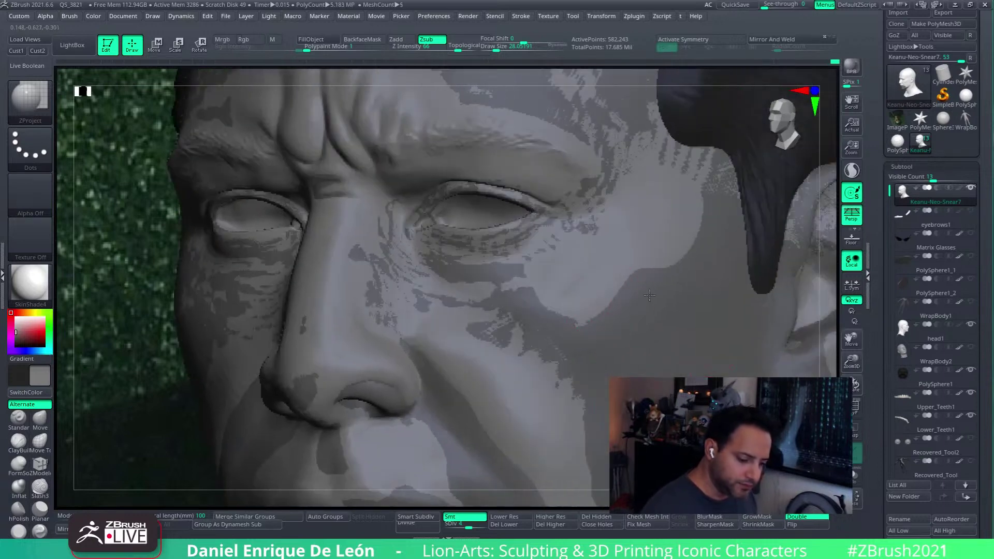
pyautogui.moveTo(595, 364); pyautogui.dragTo(626, 338, button='right')
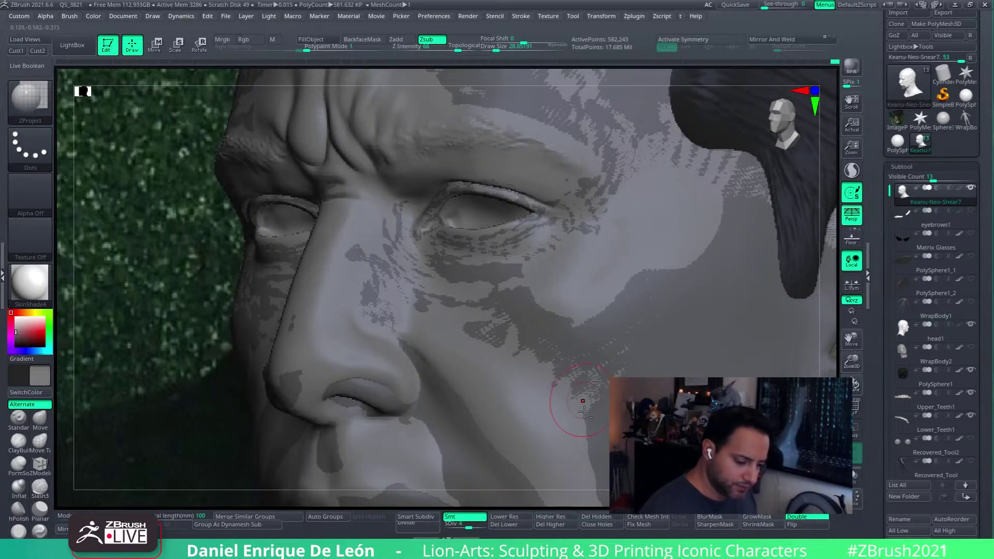
pyautogui.moveTo(465, 310); pyautogui.dragTo(535, 314, button='right')
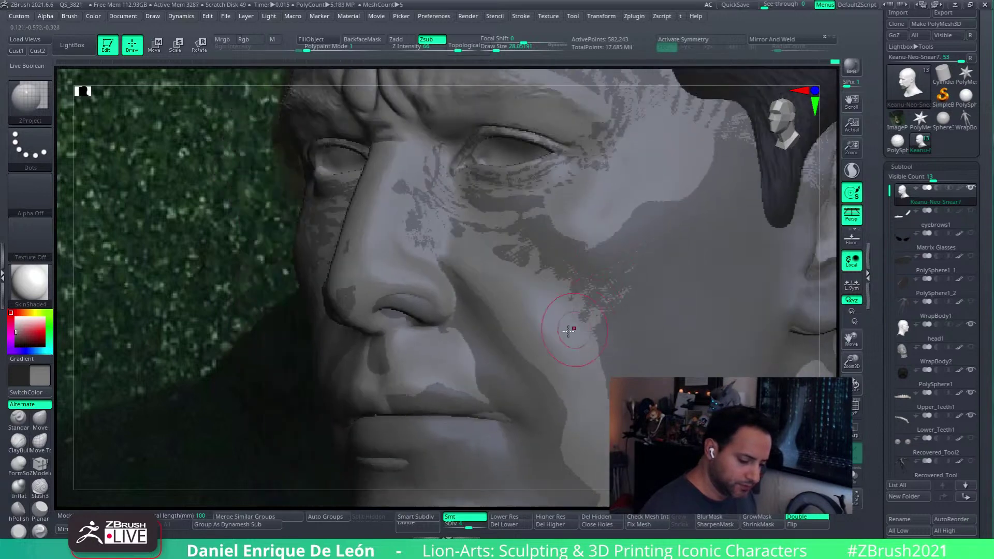
pyautogui.press('shift')
pyautogui.moveTo(577, 356); pyautogui.dragTo(524, 312, button='right')
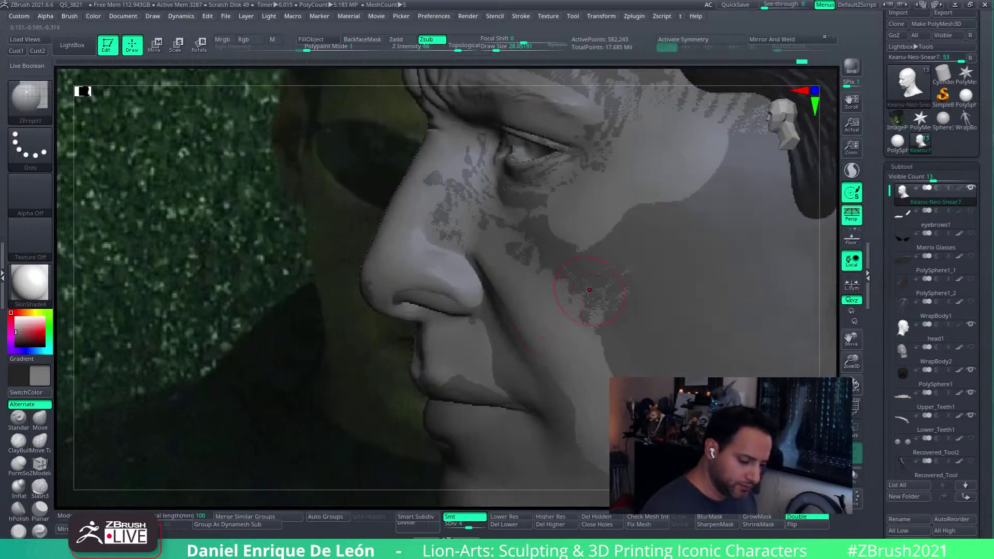
# - Project the underlying head's surface onto the temple, the eye's outer corner and the cheekbone
pyautogui.press('alt')
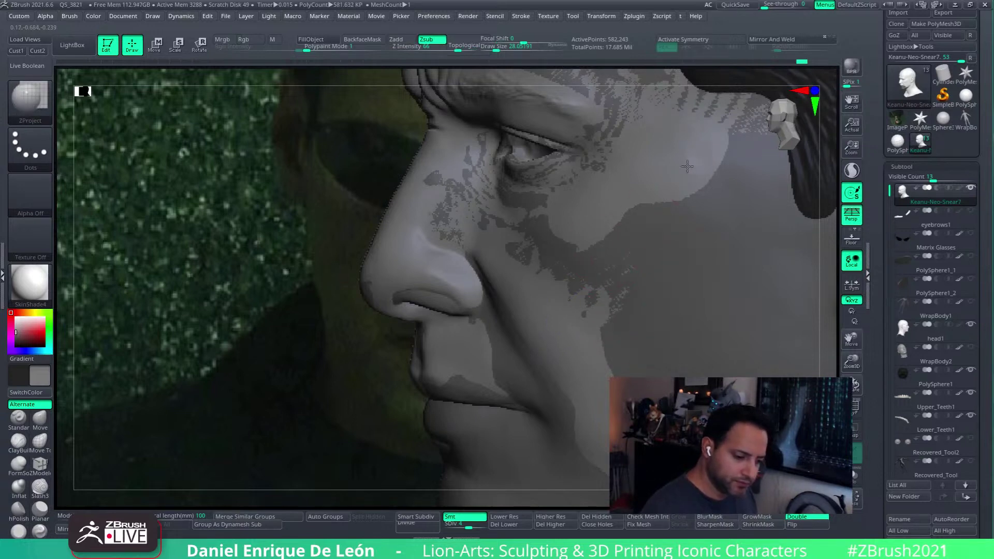
pyautogui.moveTo(687, 166)
pyautogui.mouseDown()
pyautogui.moveTo(691, 173)
pyautogui.moveTo(642, 194)
pyautogui.moveTo(588, 247)
pyautogui.moveTo(570, 231)
pyautogui.moveTo(622, 194)
pyautogui.moveTo(657, 205)
pyautogui.moveTo(595, 199)
pyautogui.moveTo(655, 141)
pyautogui.mouseUp()
pyautogui.moveTo(632, 223); pyautogui.dragTo(562, 322, button='right')
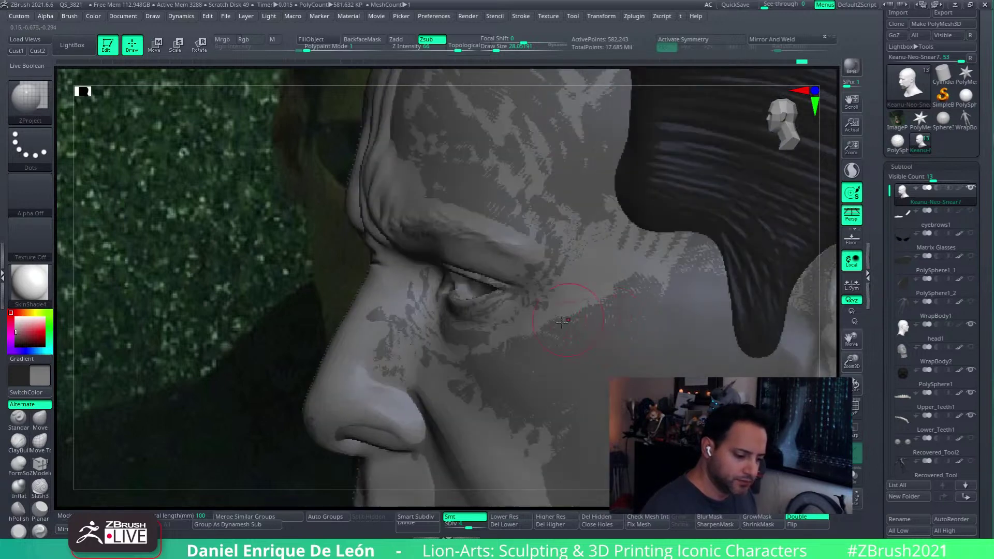
pyautogui.moveTo(665, 280); pyautogui.dragTo(609, 273)
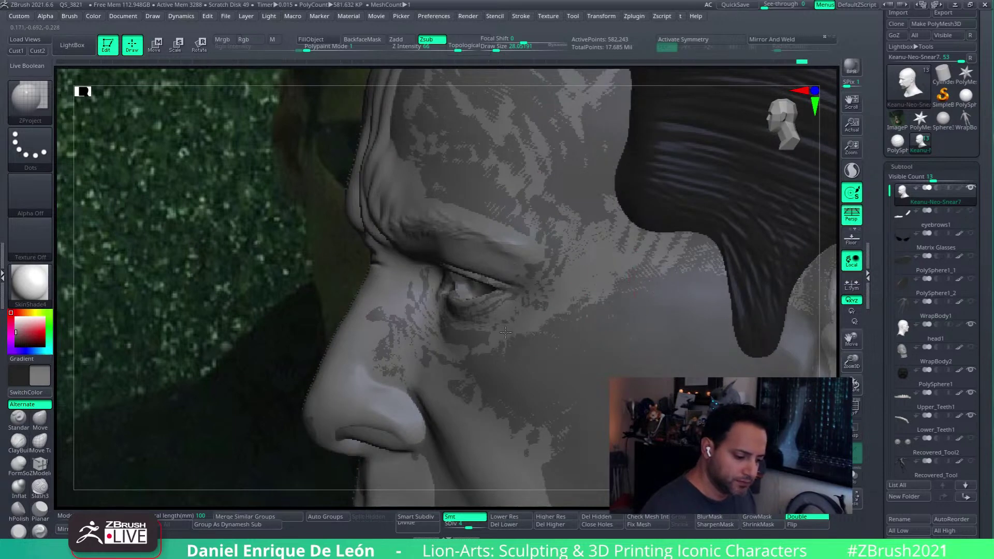
pyautogui.moveTo(506, 332); pyautogui.dragTo(507, 346)
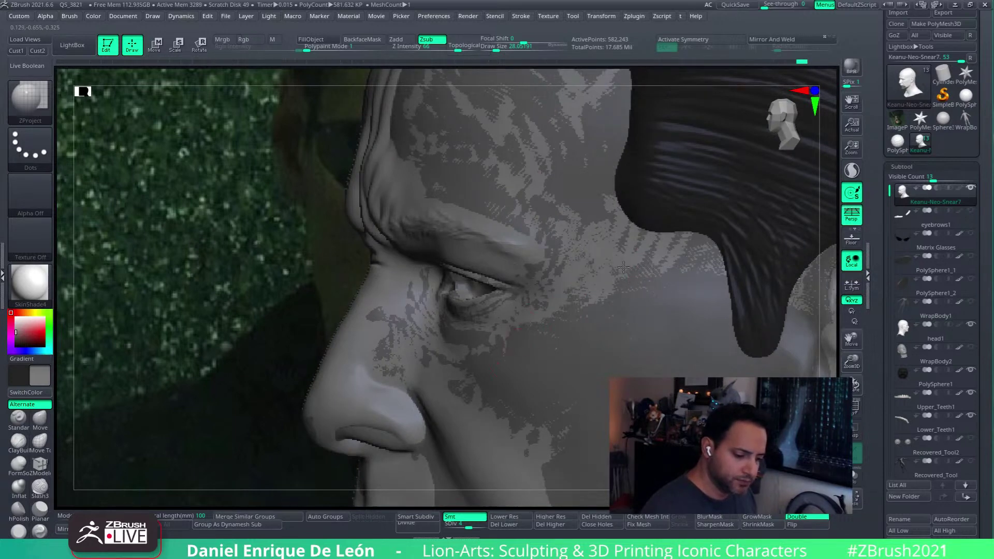
pyautogui.moveTo(720, 308); pyautogui.dragTo(668, 260, button='right')
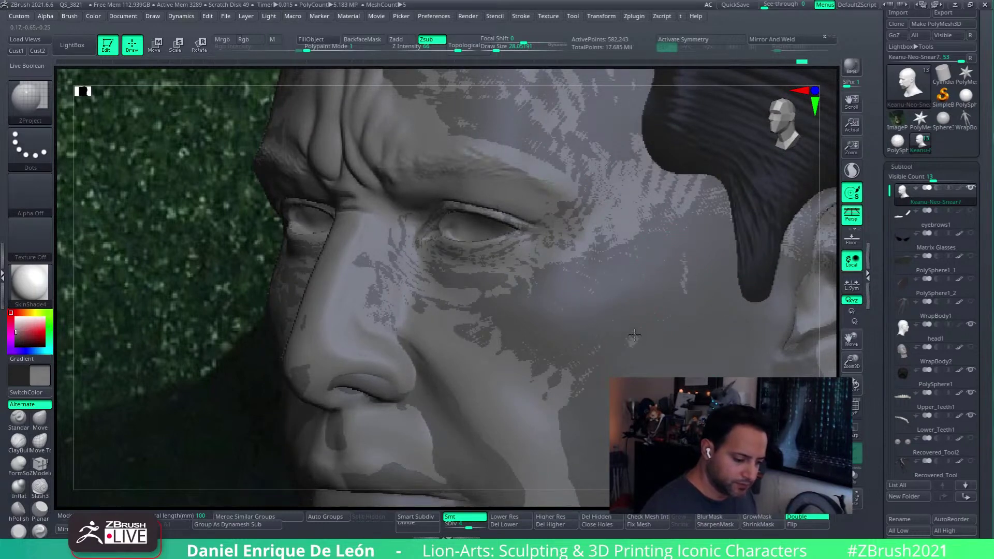
pyautogui.moveTo(591, 311); pyautogui.dragTo(561, 308)
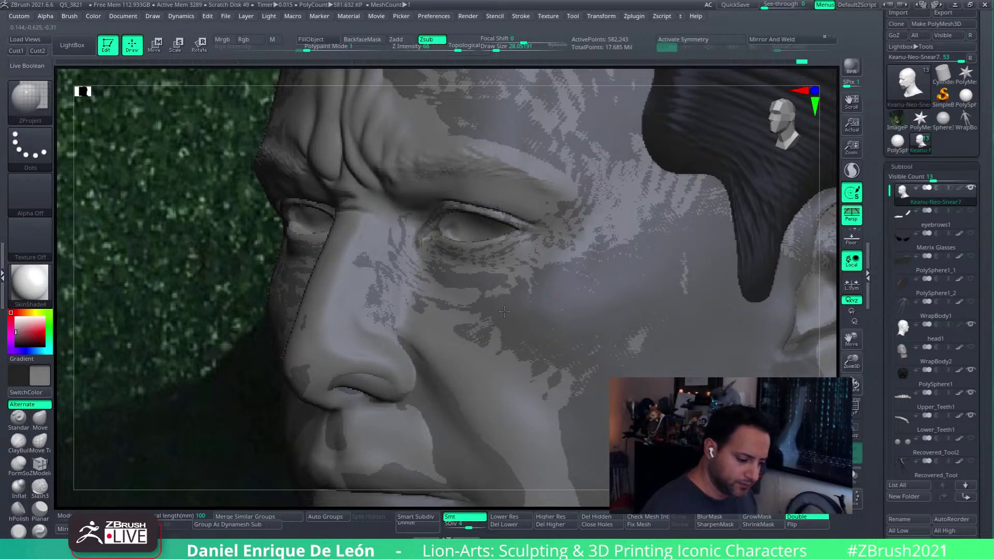
# - Project the underlying head's surface onto the other cheek beside the nasolabial fold
pyautogui.moveTo(623, 316); pyautogui.dragTo(448, 330, button='right')
pyautogui.moveTo(464, 309)
pyautogui.mouseDown()
pyautogui.moveTo(421, 365)
pyautogui.moveTo(473, 309)
pyautogui.moveTo(466, 334)
pyautogui.mouseUp()
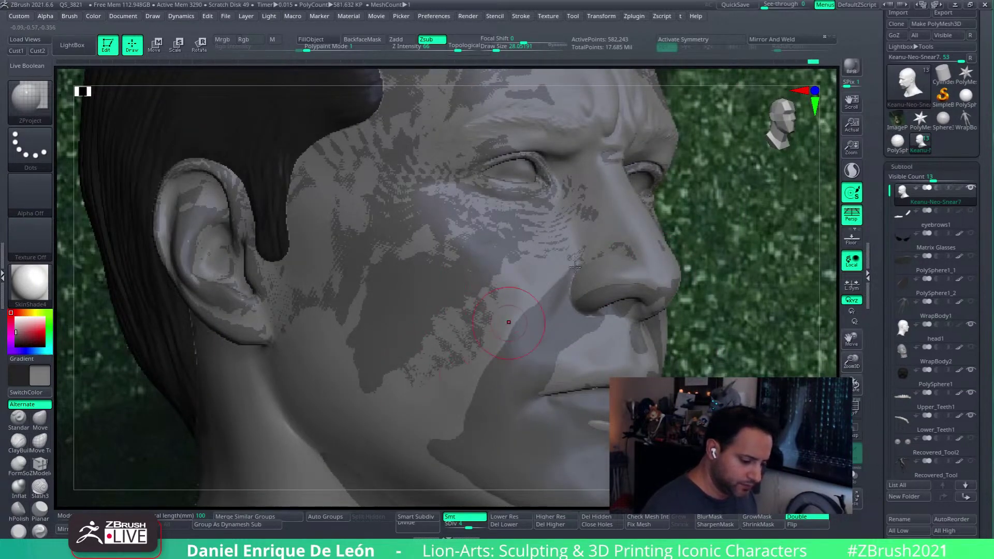
pyautogui.moveTo(508, 322); pyautogui.dragTo(657, 350, button='right')
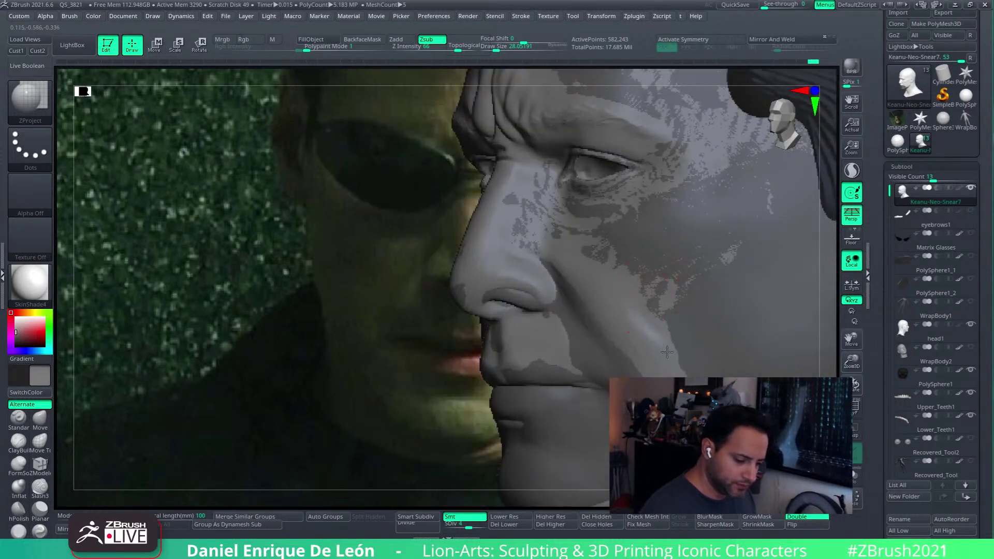
# - Smooth and reproject the cheek along the outer edge of the nasolabial fold, down to mouth level
pyautogui.moveTo(638, 315)
pyautogui.keyDown('shift'); pyautogui.mouseDown()
pyautogui.moveTo(658, 329)
pyautogui.moveTo(623, 280)
pyautogui.mouseUp(); pyautogui.keyUp('shift')
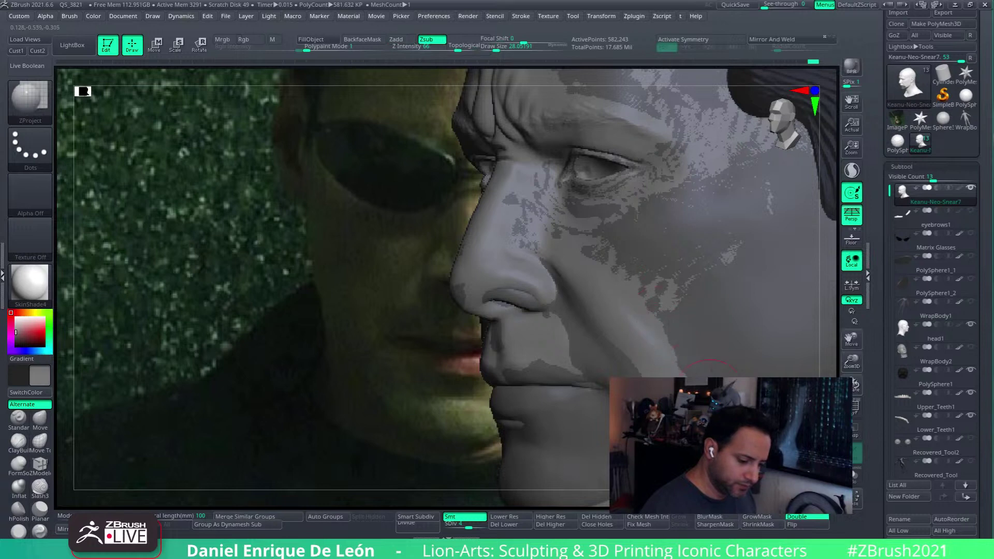
pyautogui.moveTo(709, 372); pyautogui.dragTo(578, 292, button='right')
pyautogui.moveTo(596, 337); pyautogui.dragTo(565, 297, button='right')
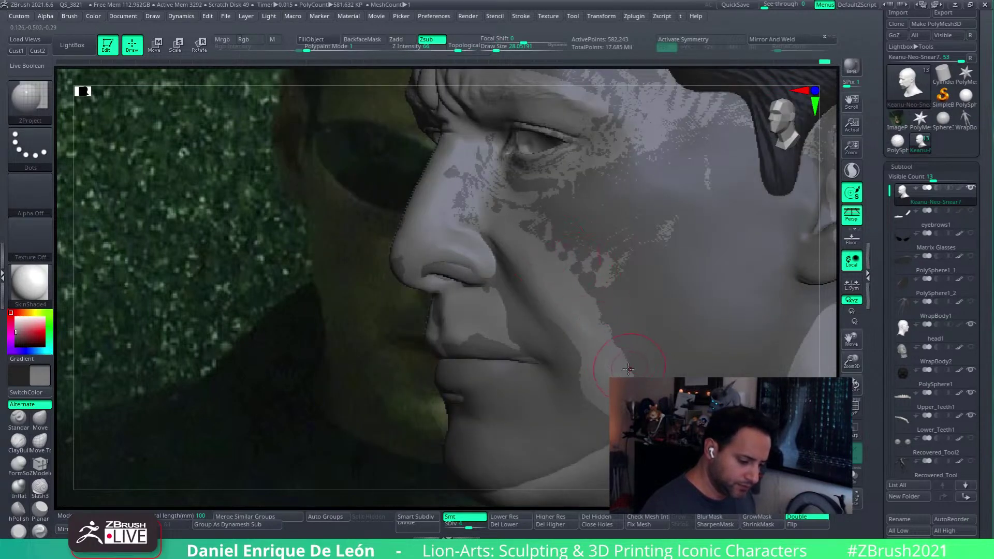
pyautogui.keyDown('shift'); pyautogui.moveTo(628, 368); pyautogui.dragTo(569, 296); pyautogui.keyUp('shift')
pyautogui.keyDown('shift'); pyautogui.moveTo(592, 332); pyautogui.dragTo(562, 290); pyautogui.keyUp('shift')
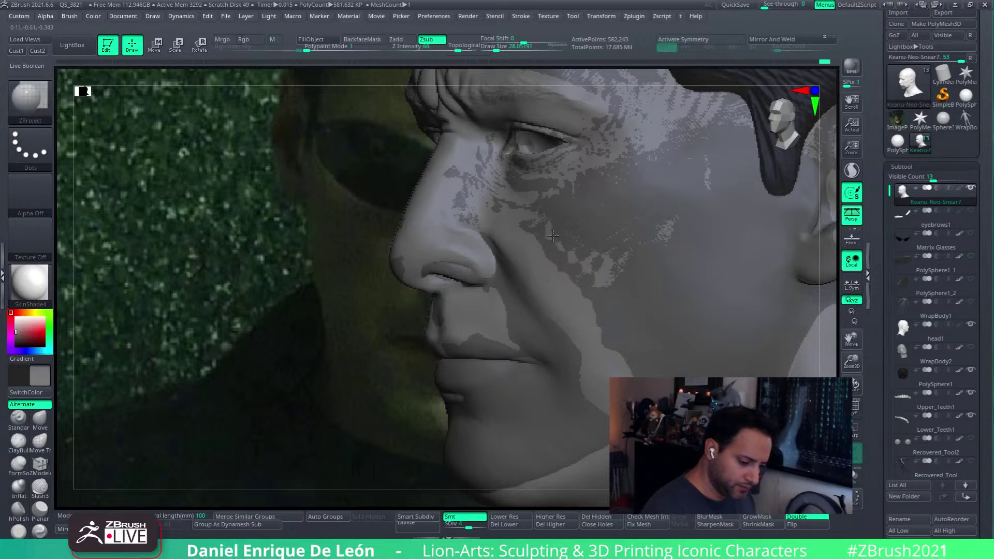
pyautogui.moveTo(621, 346)
pyautogui.mouseDown()
pyautogui.moveTo(623, 311)
pyautogui.moveTo(639, 326)
pyautogui.moveTo(634, 295)
pyautogui.moveTo(635, 375)
pyautogui.mouseUp()
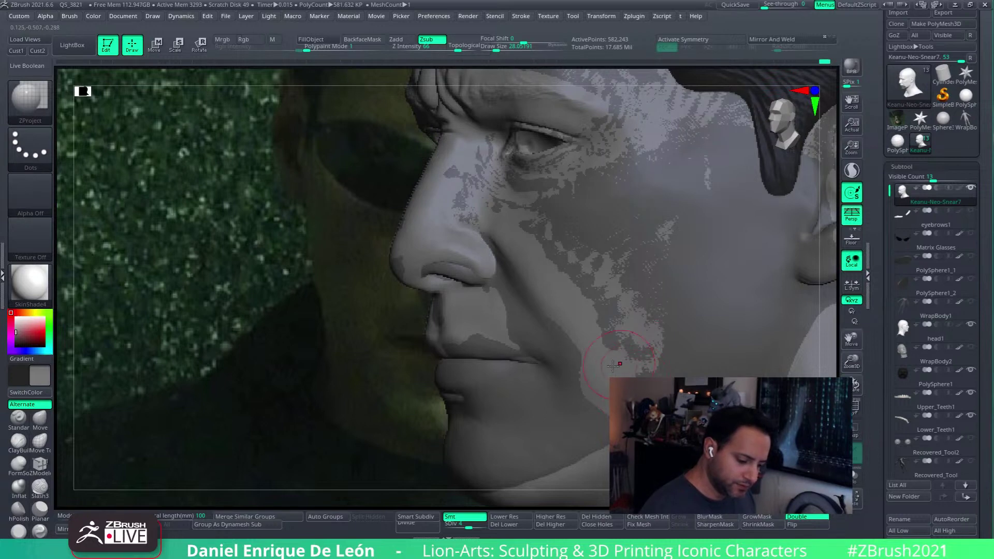
# - Smooth the projected patch on the lower cheek and extend the projection across the mid-cheek toward the cheekbone
pyautogui.press('shift')
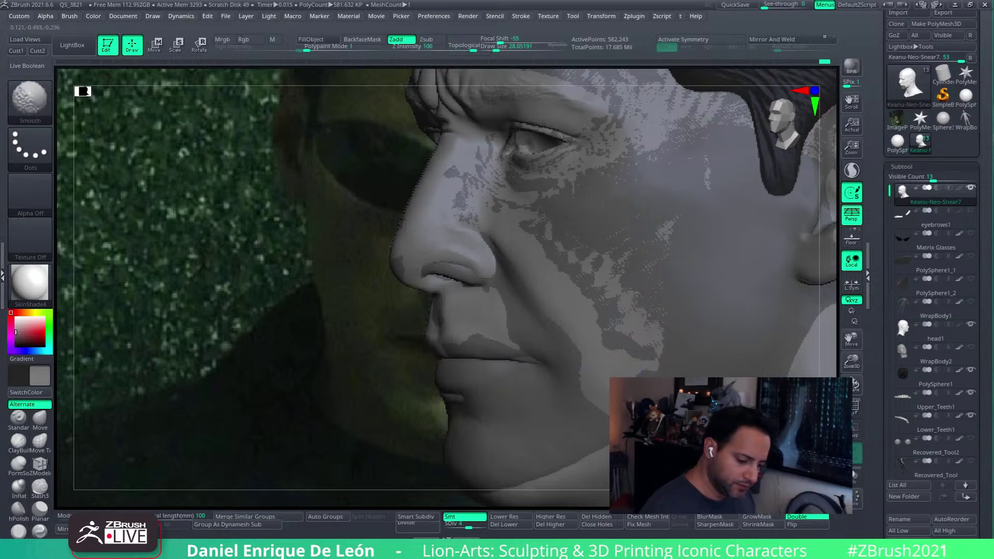
pyautogui.keyDown('shift'); pyautogui.moveTo(615, 378); pyautogui.dragTo(617, 379); pyautogui.keyUp('shift')
pyautogui.keyDown('shift'); pyautogui.moveTo(661, 354); pyautogui.dragTo(646, 339); pyautogui.keyUp('shift')
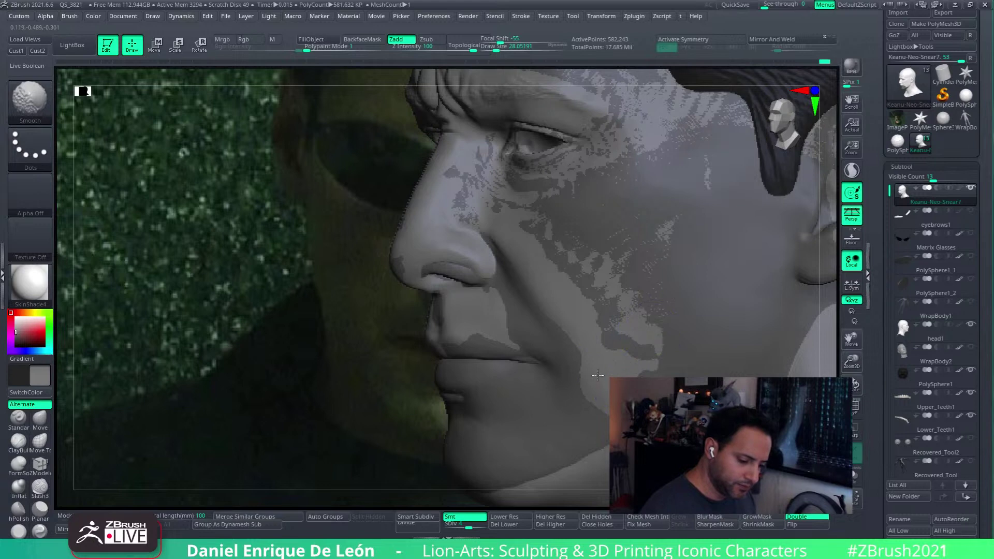
pyautogui.keyDown('shift'); pyautogui.moveTo(597, 375); pyautogui.dragTo(616, 367); pyautogui.keyUp('shift')
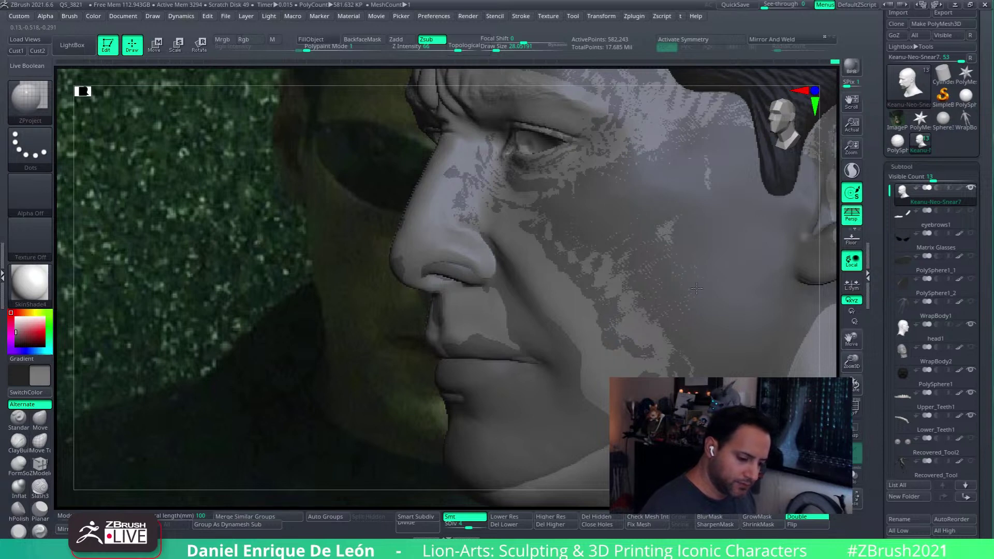
pyautogui.moveTo(646, 190); pyautogui.dragTo(635, 192)
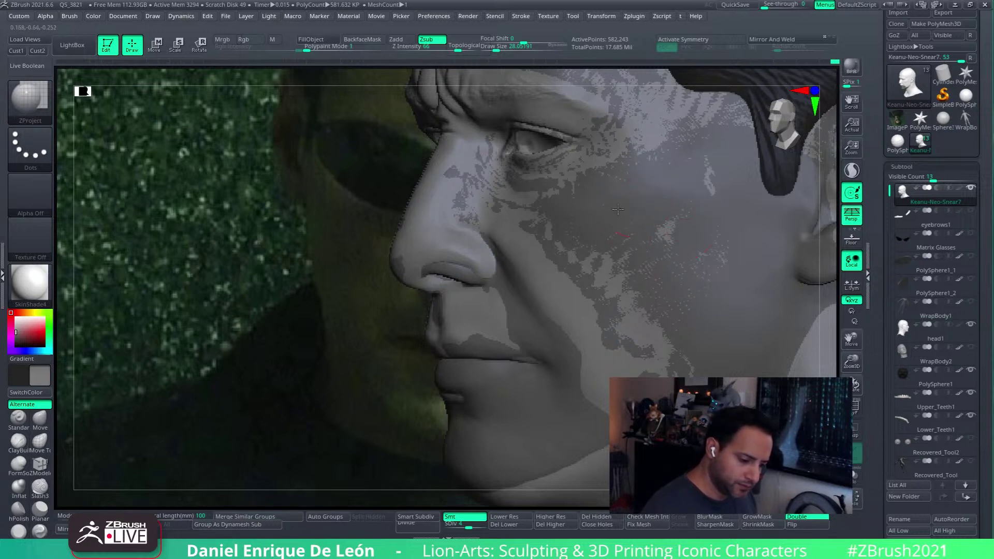
# - Isolate the Keanu-Neo-Snear7 head and smooth the cheek in front of and below the ear
pyautogui.click(852, 475)
pyautogui.moveTo(771, 339); pyautogui.dragTo(681, 275, button='right')
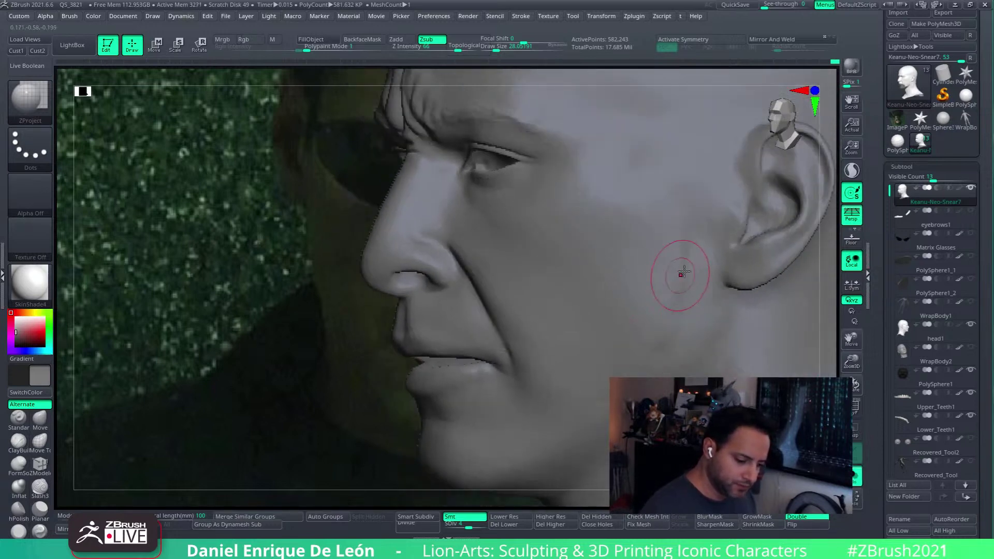
pyautogui.moveTo(658, 318)
pyautogui.keyDown('shift'); pyautogui.mouseDown()
pyautogui.moveTo(637, 361)
pyautogui.moveTo(672, 313)
pyautogui.mouseUp(); pyautogui.keyUp('shift')
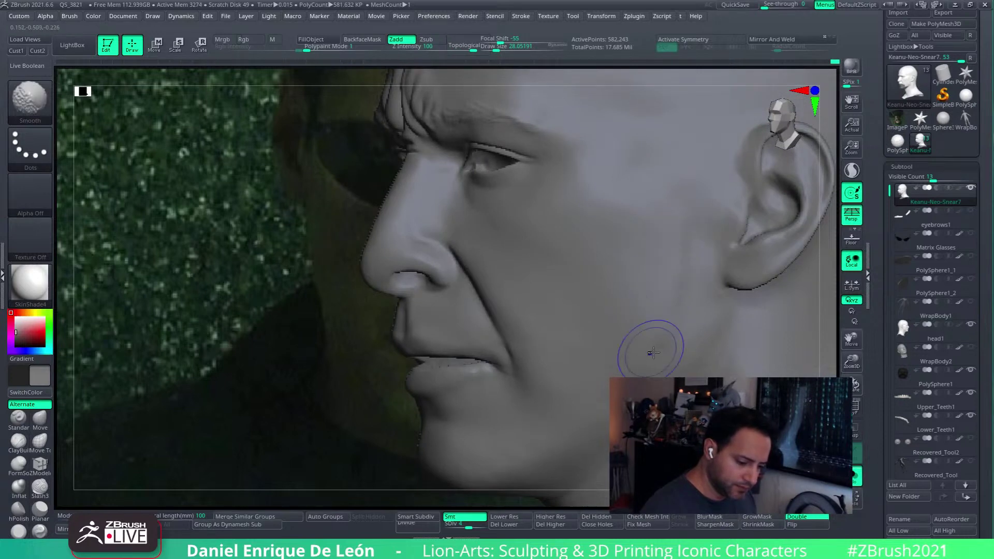
pyautogui.keyDown('shift'); pyautogui.moveTo(651, 350); pyautogui.dragTo(666, 339); pyautogui.keyUp('shift')
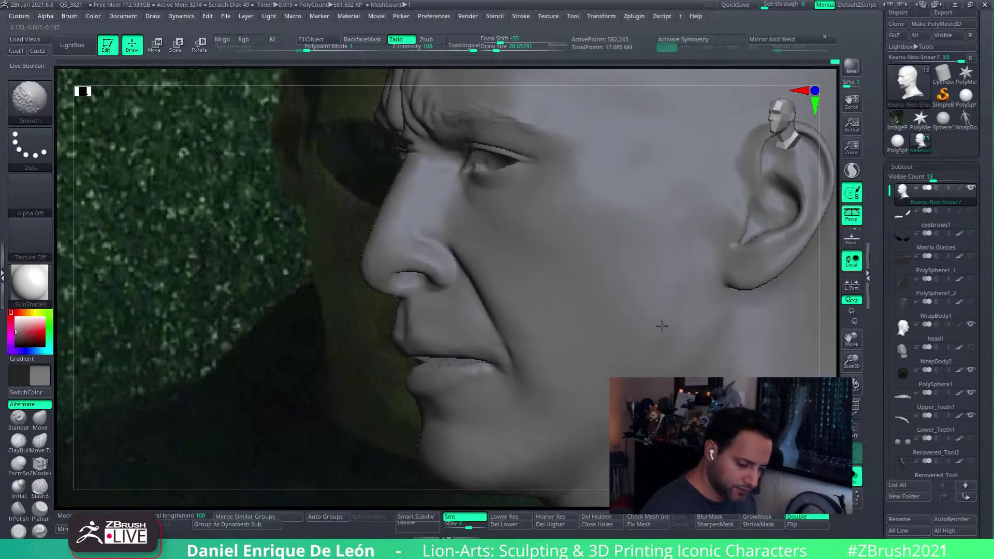
# - Lower the Keanu-Neo-Snear7 head to subdivision level 3 and smooth the cheek below and in front of the ear
pyautogui.moveTo(468, 524); pyautogui.dragTo(456, 524)
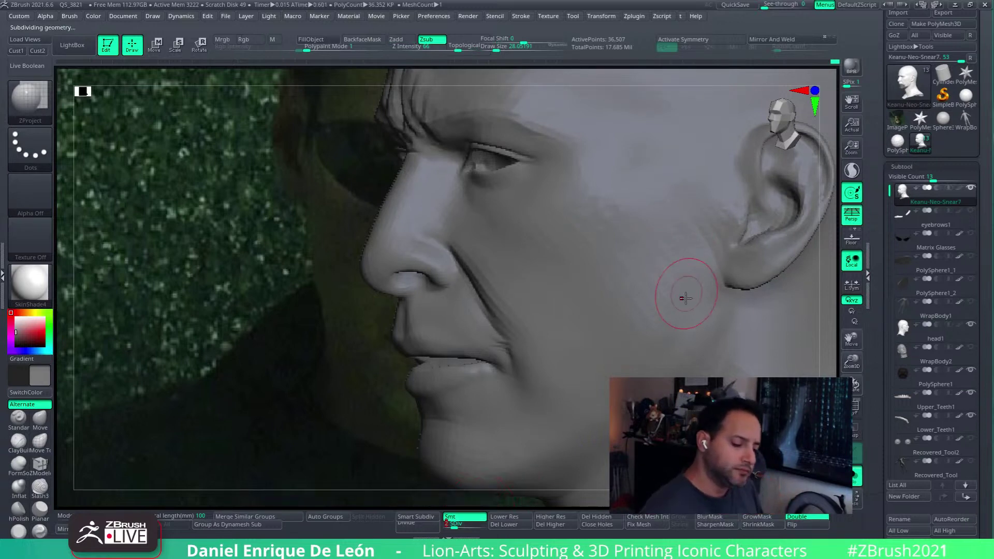
pyautogui.press('ctrl')
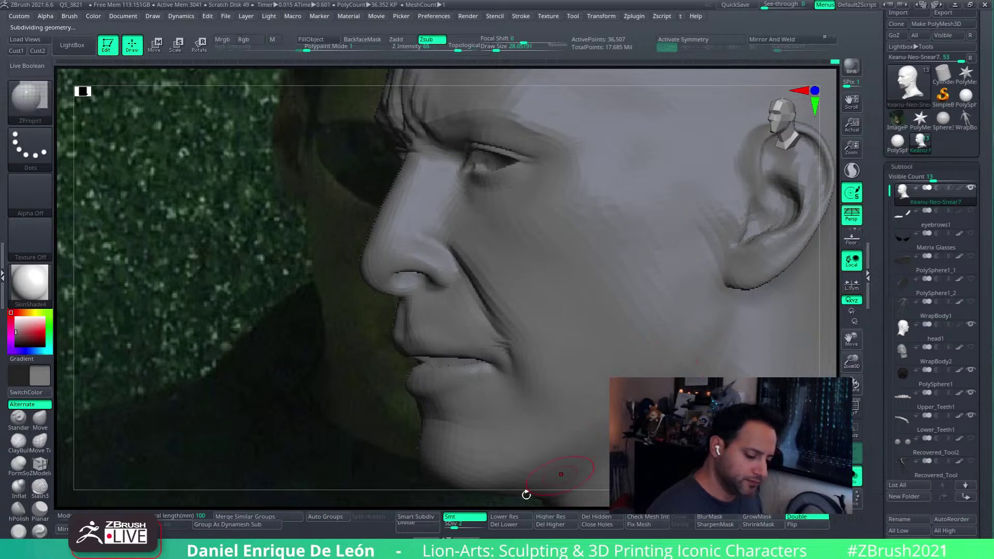
pyautogui.click(463, 528)
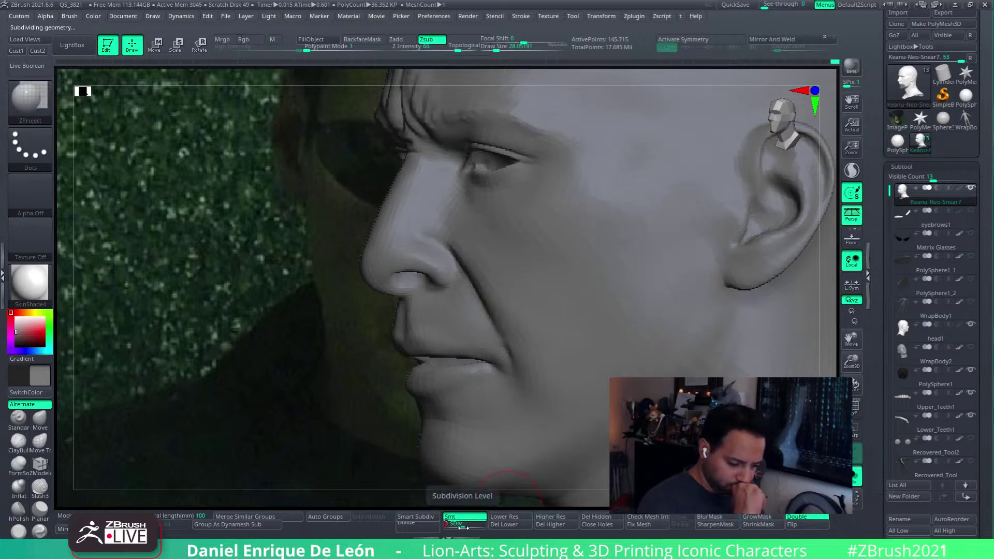
pyautogui.press('shift')
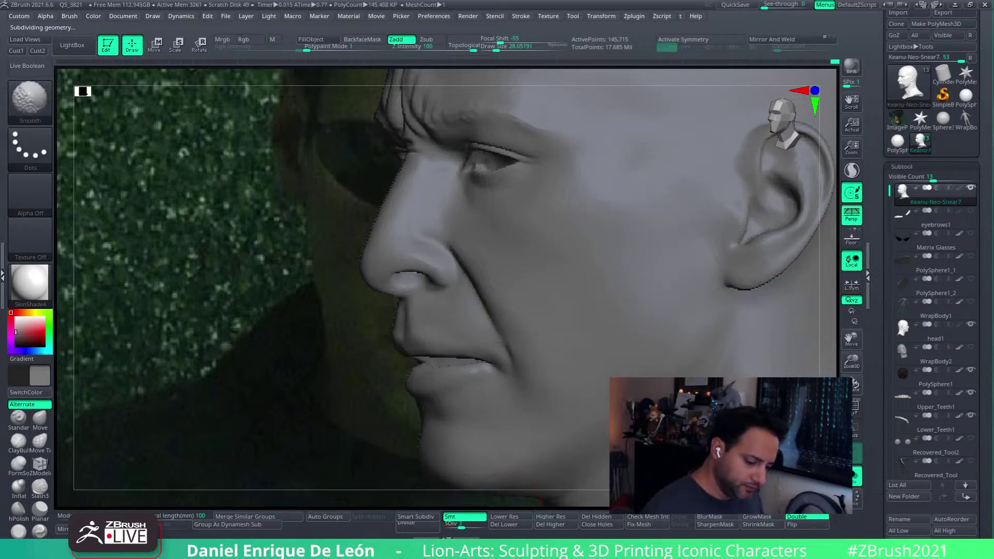
pyautogui.moveTo(628, 344)
pyautogui.mouseDown()
pyautogui.moveTo(662, 300)
pyautogui.moveTo(706, 325)
pyautogui.mouseUp()
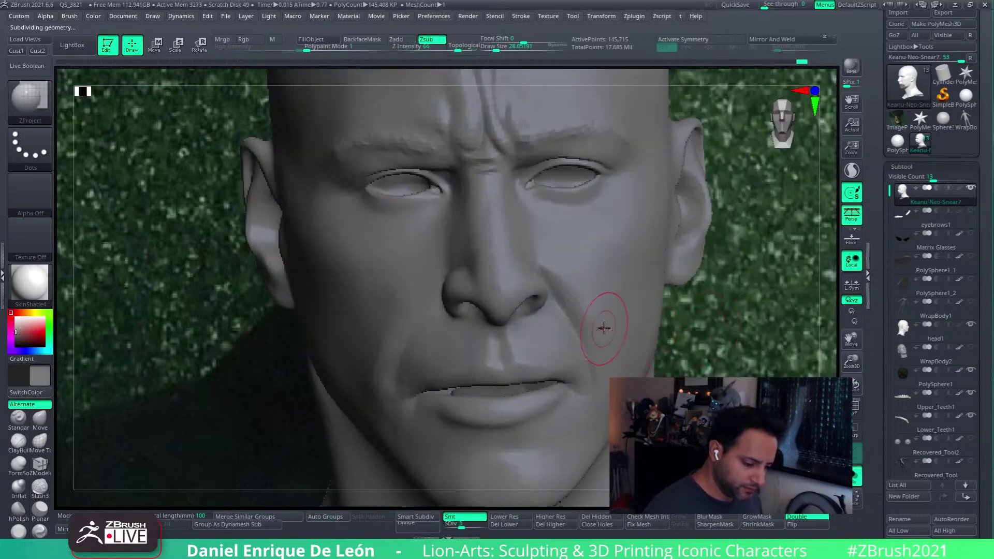
# - Smooth the opposite cheek beside the mouth and return the head to subdivision level 4
pyautogui.moveTo(604, 328); pyautogui.dragTo(662, 337, button='right')
pyautogui.keyDown('shift'); pyautogui.moveTo(475, 366); pyautogui.dragTo(473, 315); pyautogui.keyUp('shift')
pyautogui.moveTo(492, 291)
pyautogui.mouseDown(button='right')
pyautogui.moveTo(515, 266)
pyautogui.moveTo(497, 269)
pyautogui.mouseUp(button='right')
pyautogui.press('shift')
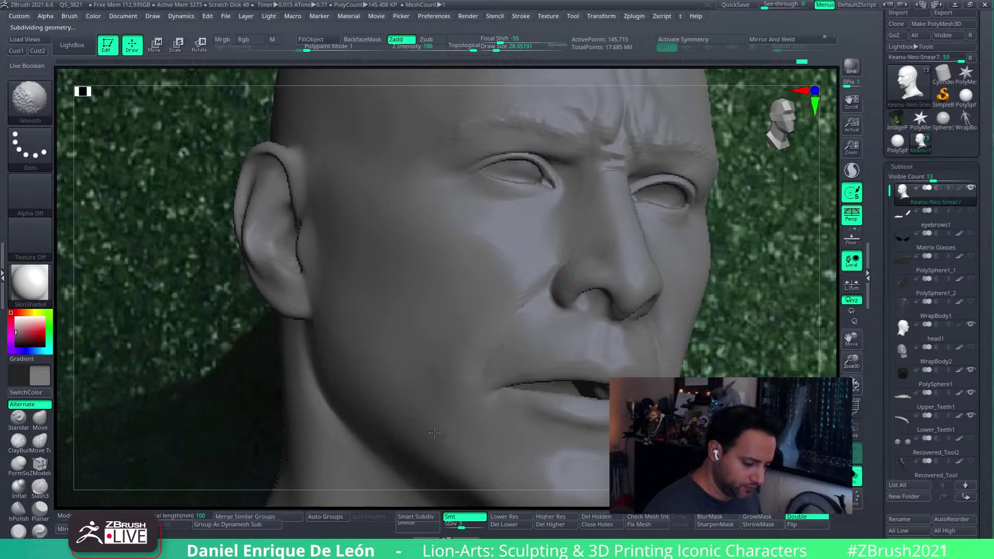
pyautogui.moveTo(434, 432); pyautogui.dragTo(432, 513, button='right')
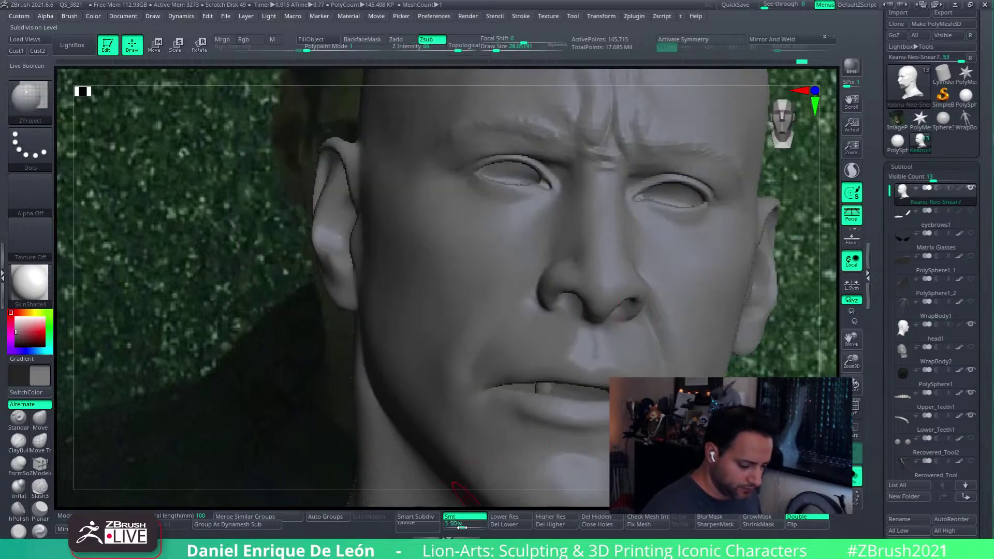
pyautogui.moveTo(776, 361); pyautogui.dragTo(637, 281, button='right')
# - Leave the isolated view, show the Matrix Glasses subtool and hide the head1 subtool
pyautogui.click(857, 484)
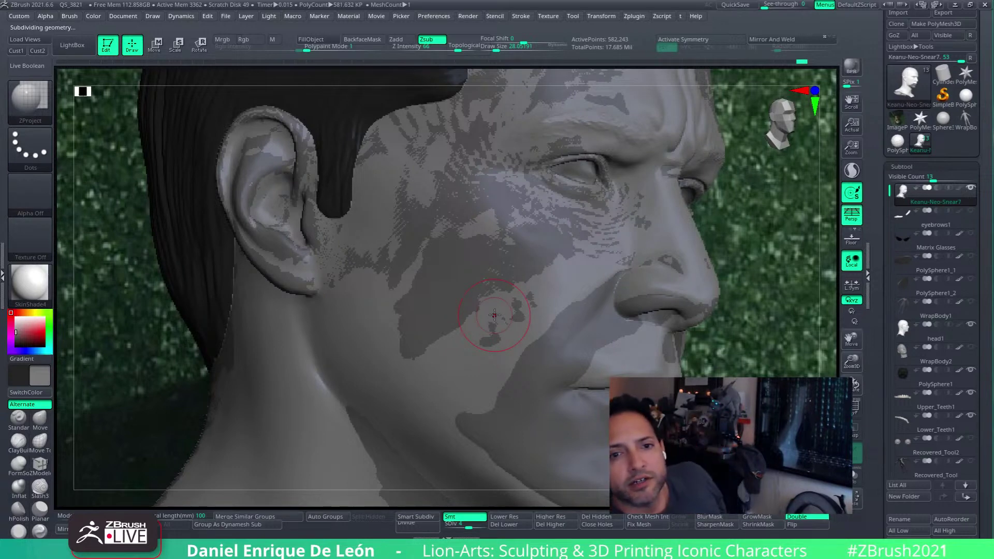
pyautogui.keyDown('alt'); pyautogui.moveTo(642, 206); pyautogui.dragTo(501, 222, button='right'); pyautogui.keyUp('alt')
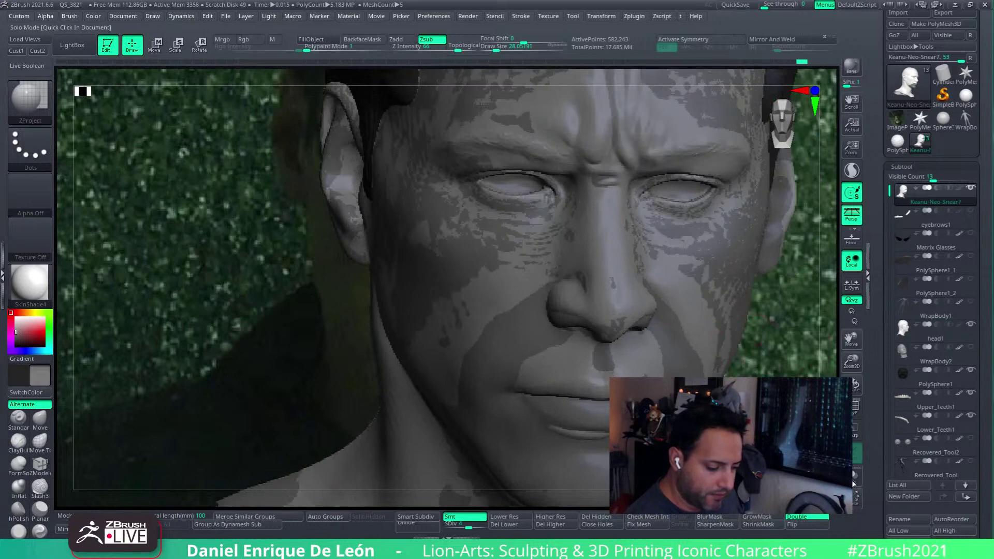
pyautogui.click(856, 475)
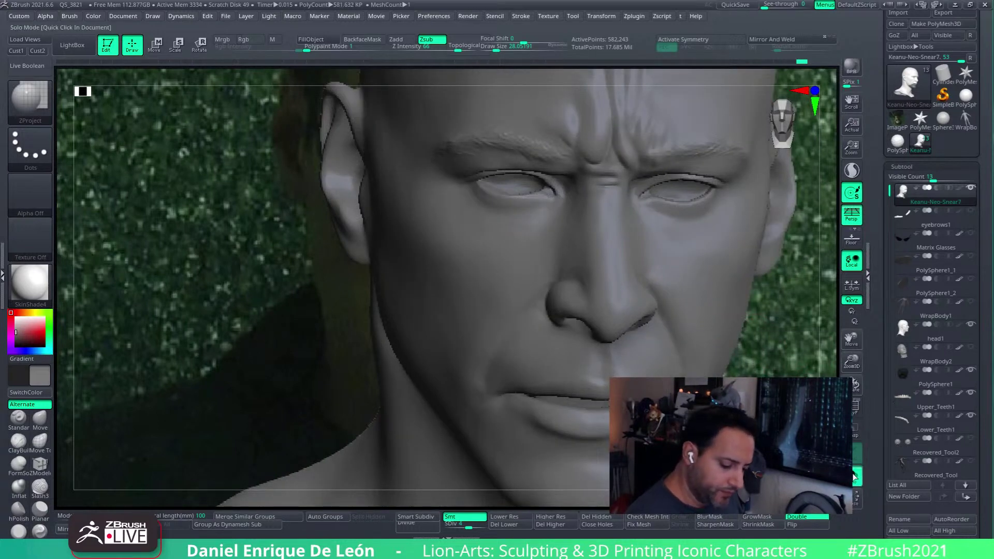
pyautogui.click(971, 233)
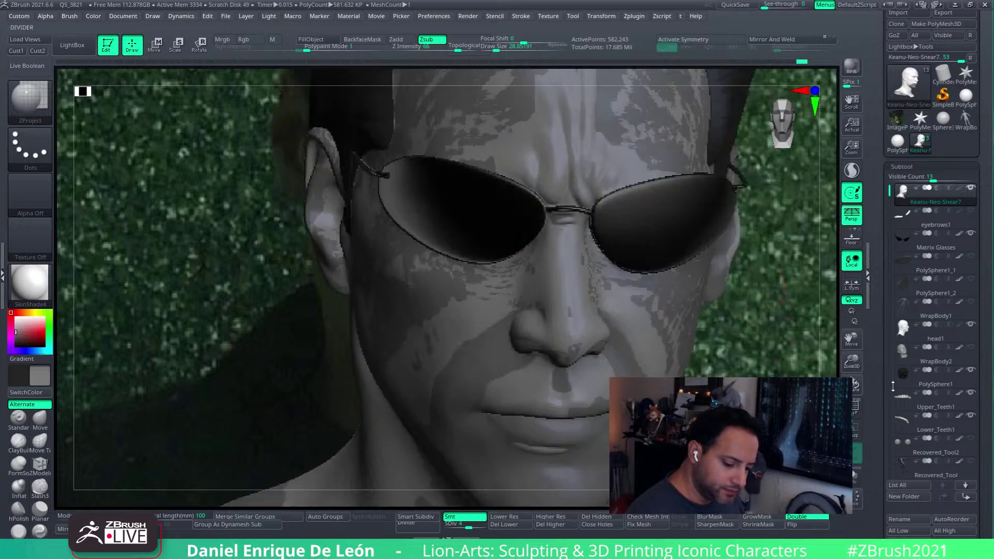
pyautogui.click(971, 325)
pyautogui.keyDown('alt'); pyautogui.moveTo(776, 295); pyautogui.dragTo(650, 204); pyautogui.keyUp('alt')
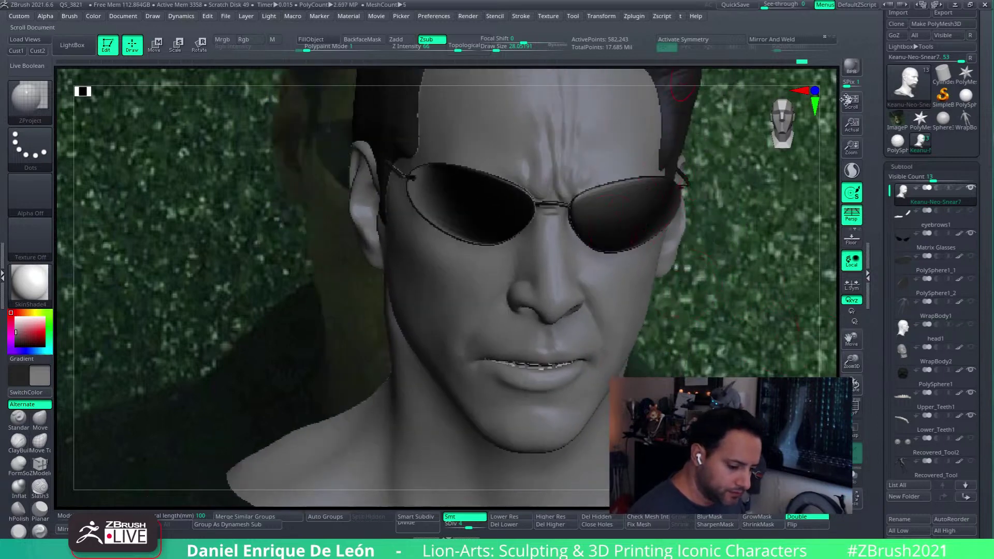
# - Frame the whole bust and load the Custom 1 view to line it up with the reference photo
pyautogui.press('f')
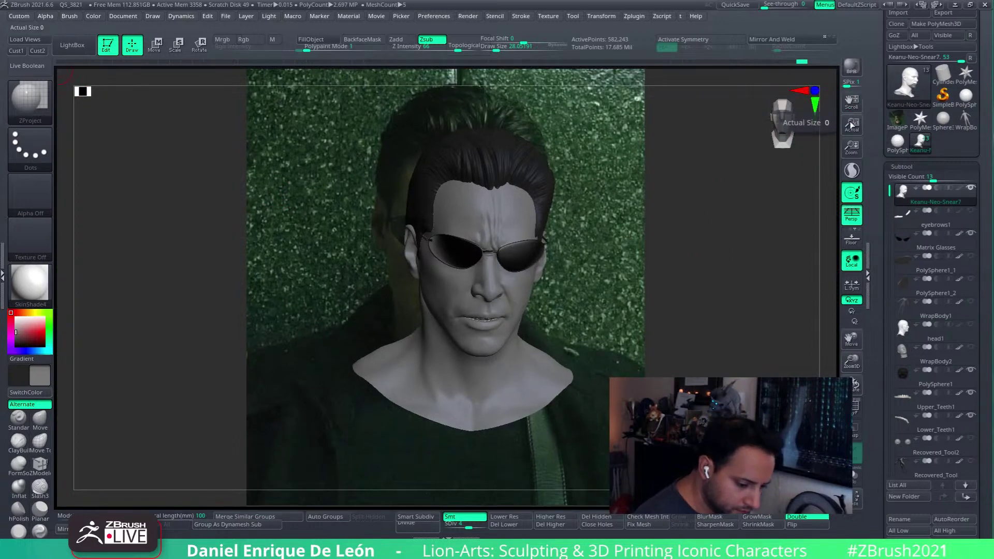
pyautogui.click(852, 129)
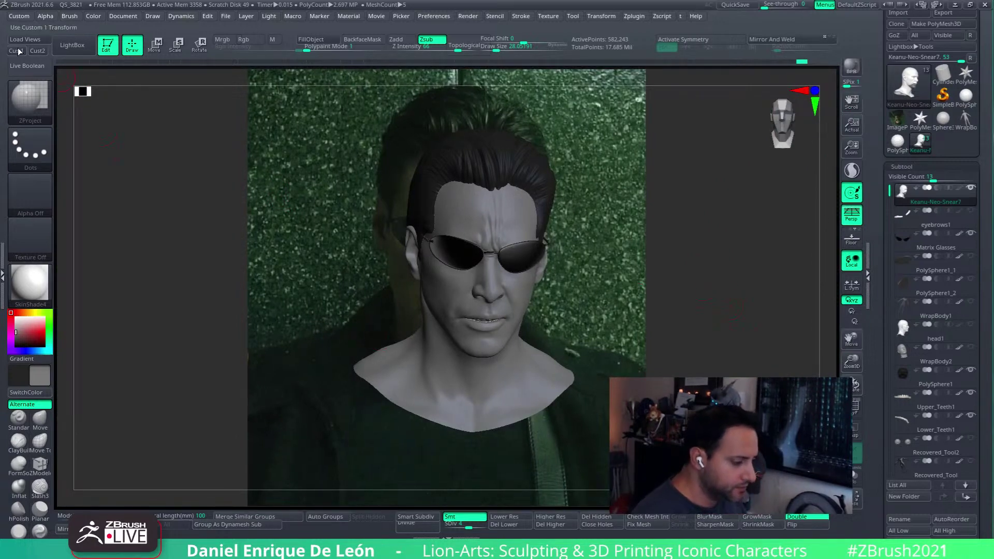
pyautogui.moveTo(665, 334); pyautogui.dragTo(687, 357)
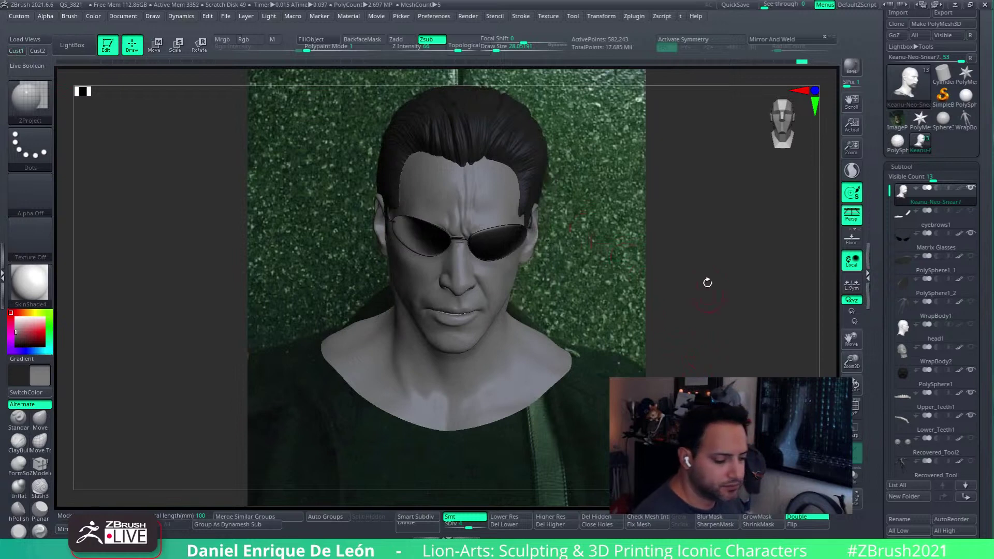
pyautogui.moveTo(706, 282)
pyautogui.mouseDown()
pyautogui.moveTo(735, 277)
pyautogui.moveTo(727, 298)
pyautogui.moveTo(716, 289)
pyautogui.mouseUp()
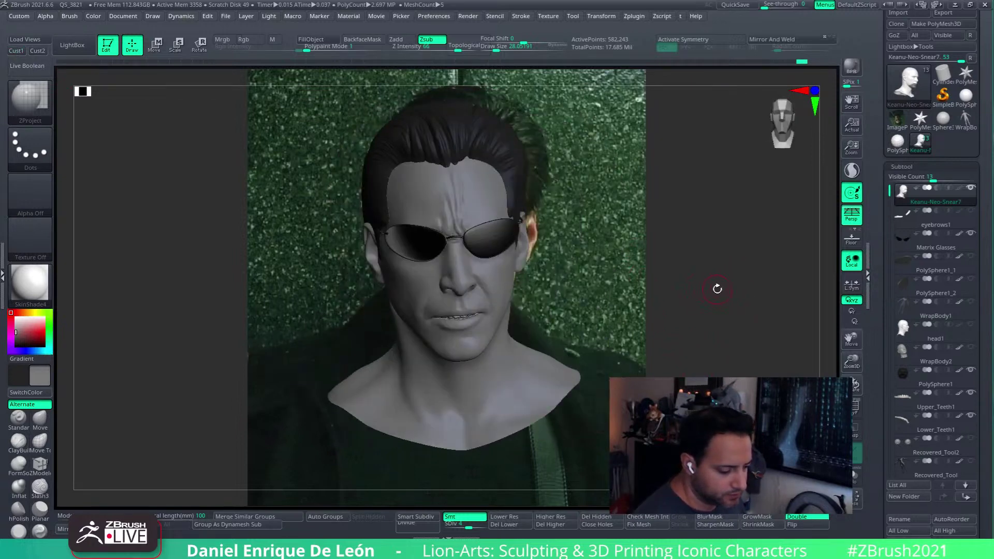
# - Select the Matrix Glasses and adjust their placement on the face with the Move gizmo, checking against the Custom 1 view
pyautogui.click(908, 241)
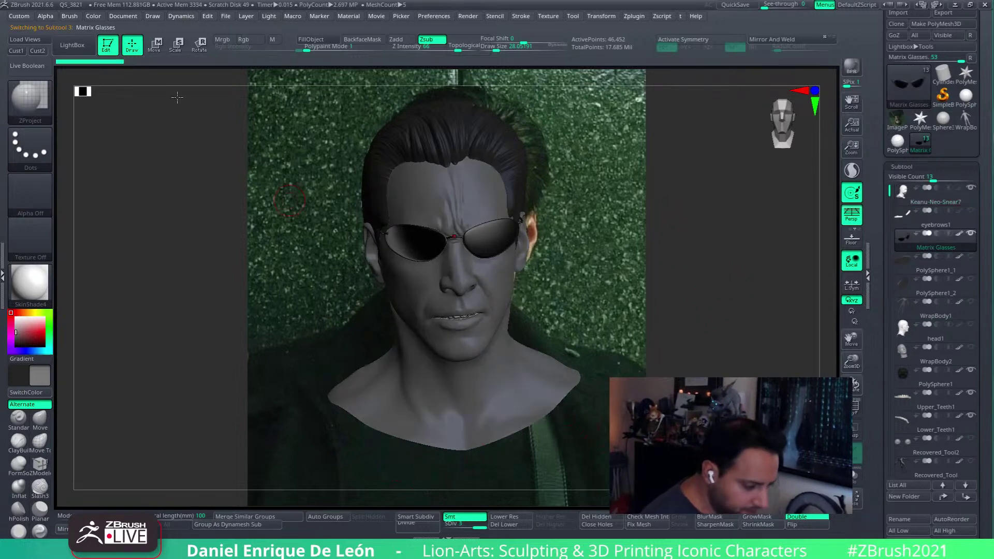
pyautogui.press('w')
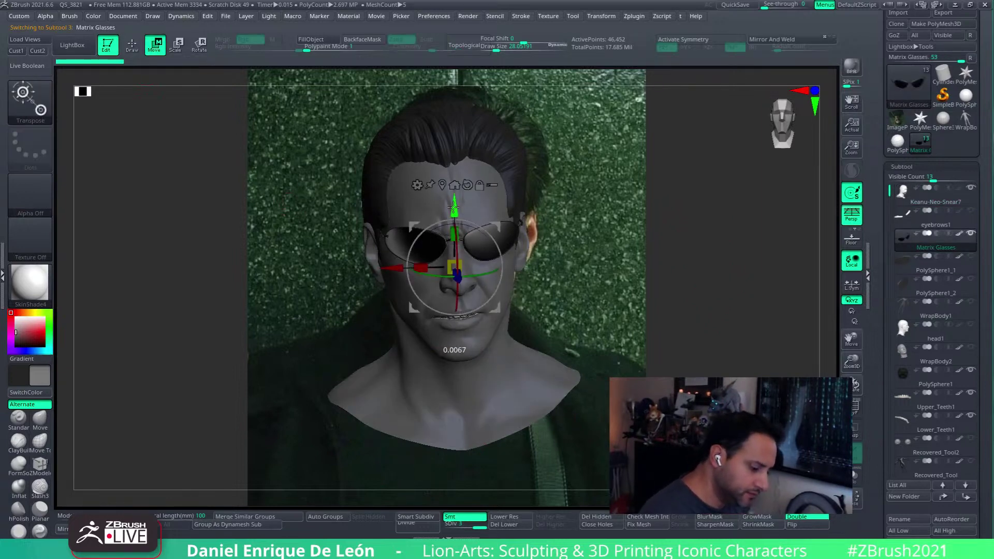
pyautogui.moveTo(613, 164); pyautogui.dragTo(511, 220)
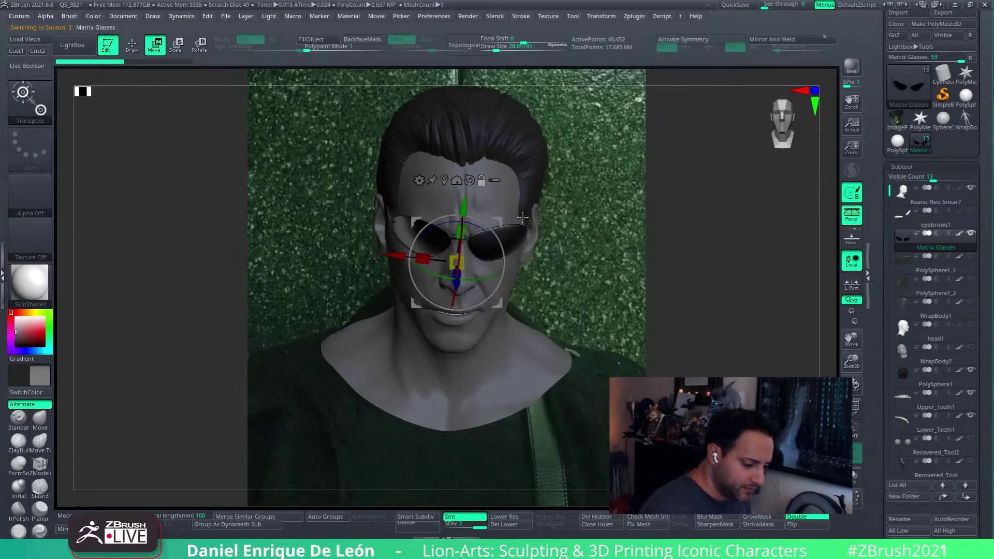
pyautogui.moveTo(510, 219); pyautogui.dragTo(546, 186)
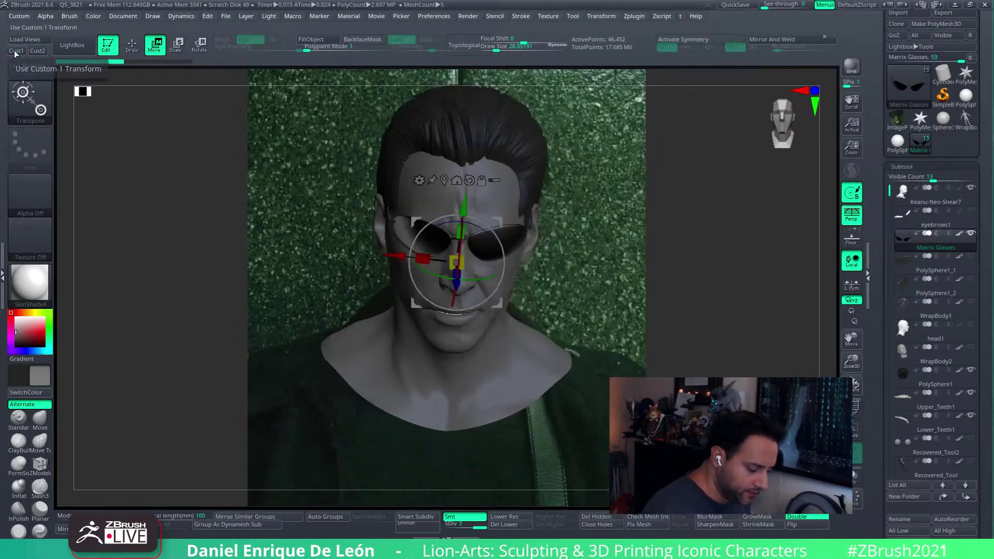
# - Compare the model with the reference photo at 33 model opacity, and restore the opacity to 100
pyautogui.click(90, 513)
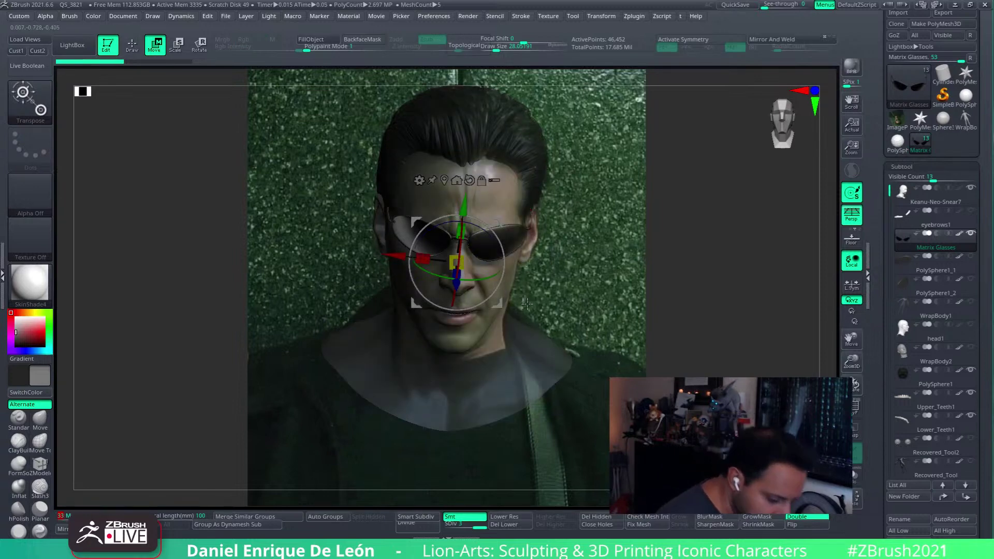
pyautogui.keyDown('alt'); pyautogui.moveTo(398, 256); pyautogui.dragTo(513, 269); pyautogui.keyUp('alt')
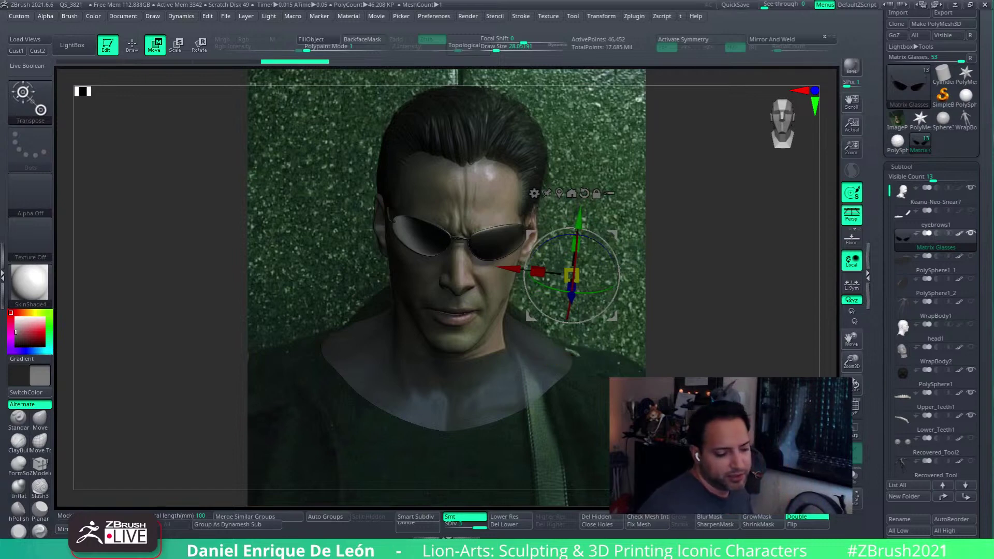
pyautogui.click(133, 47)
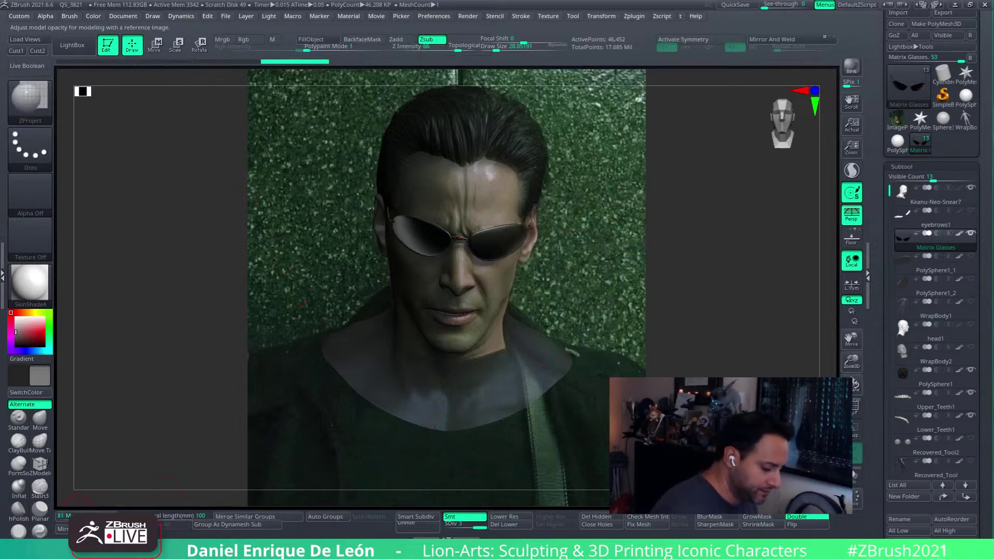
pyautogui.moveTo(79, 514); pyautogui.dragTo(155, 512)
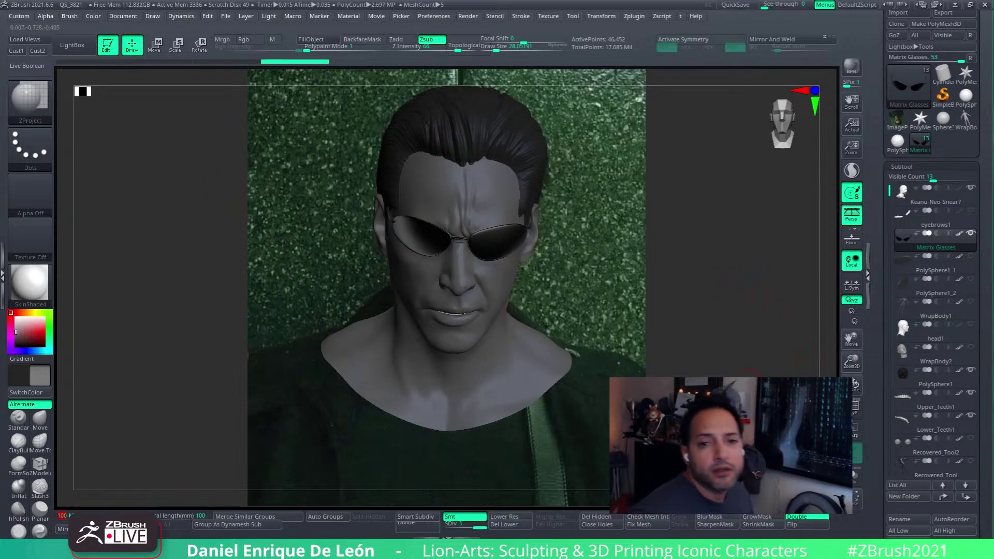
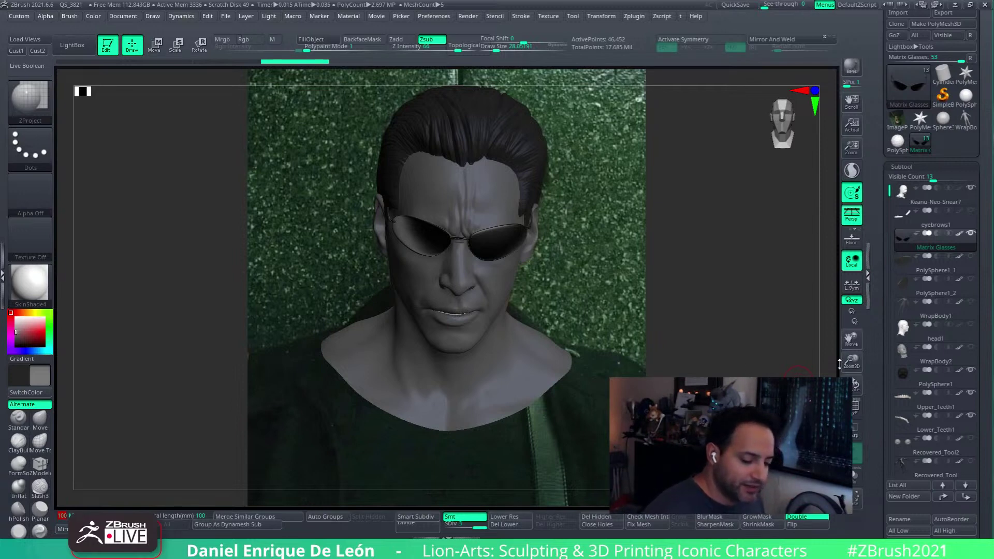
# - Select the Keanu-Neo-Snear7 subtool, hide the Matrix Glasses and show the Recovered_Tool2 eyeballs
pyautogui.click(909, 199)
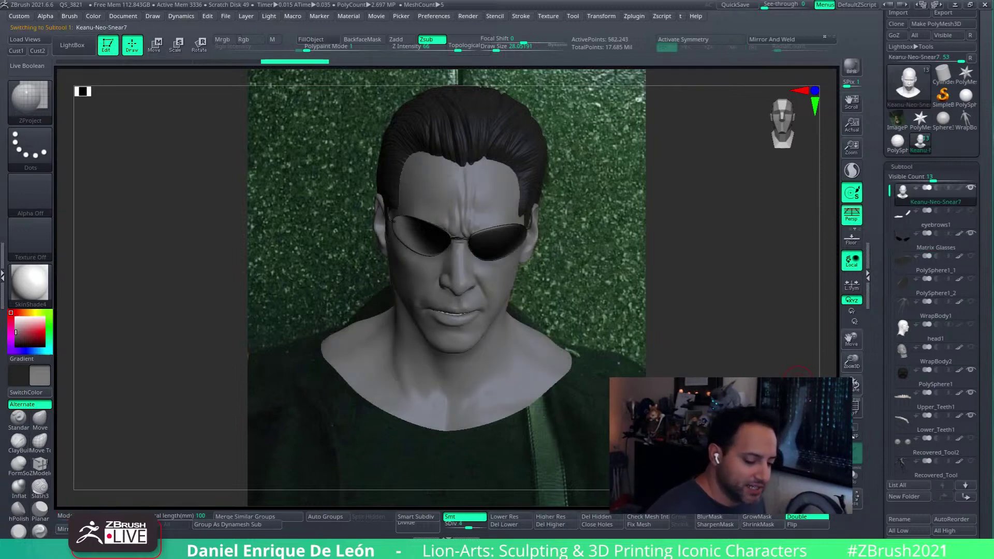
pyautogui.click(969, 234)
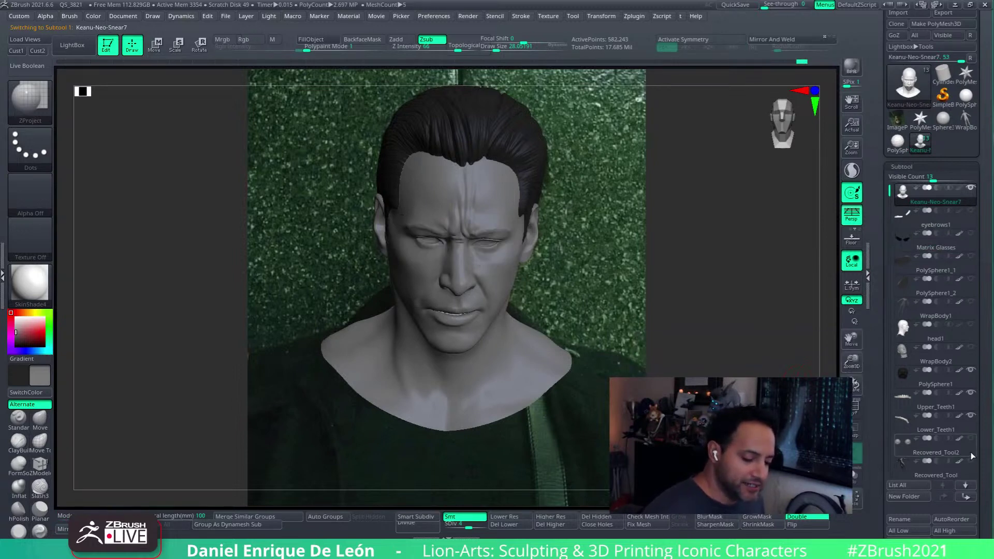
pyautogui.click(969, 438)
pyautogui.click(969, 438)
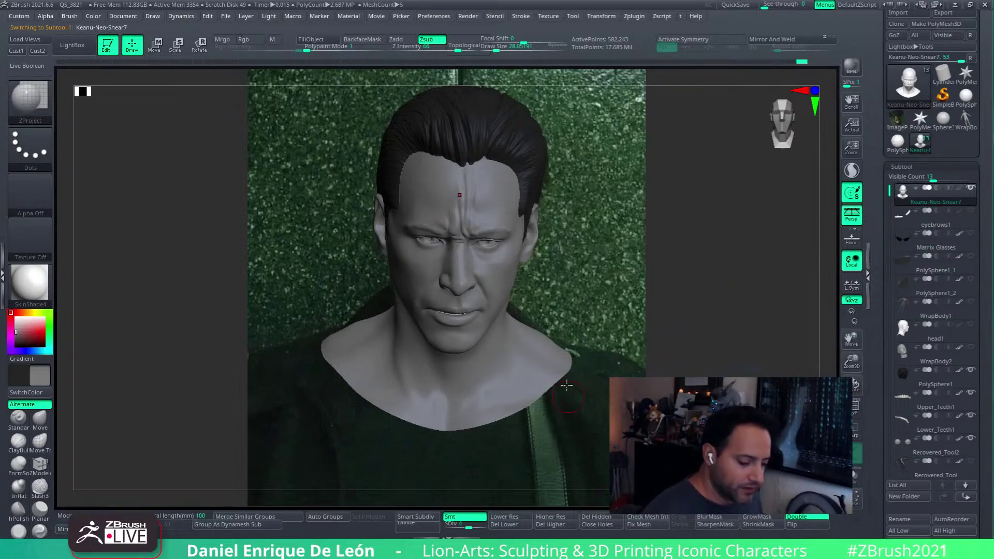
# - Show the head1 subtool over the head and examine the face from the front and sides beside the reference photo
pyautogui.moveTo(509, 267)
pyautogui.mouseDown()
pyautogui.moveTo(536, 293)
pyautogui.moveTo(525, 279)
pyautogui.moveTo(536, 277)
pyautogui.moveTo(509, 284)
pyautogui.moveTo(501, 259)
pyautogui.moveTo(532, 351)
pyautogui.moveTo(578, 288)
pyautogui.moveTo(588, 314)
pyautogui.moveTo(579, 337)
pyautogui.moveTo(587, 294)
pyautogui.moveTo(570, 302)
pyautogui.moveTo(638, 267)
pyautogui.mouseUp()
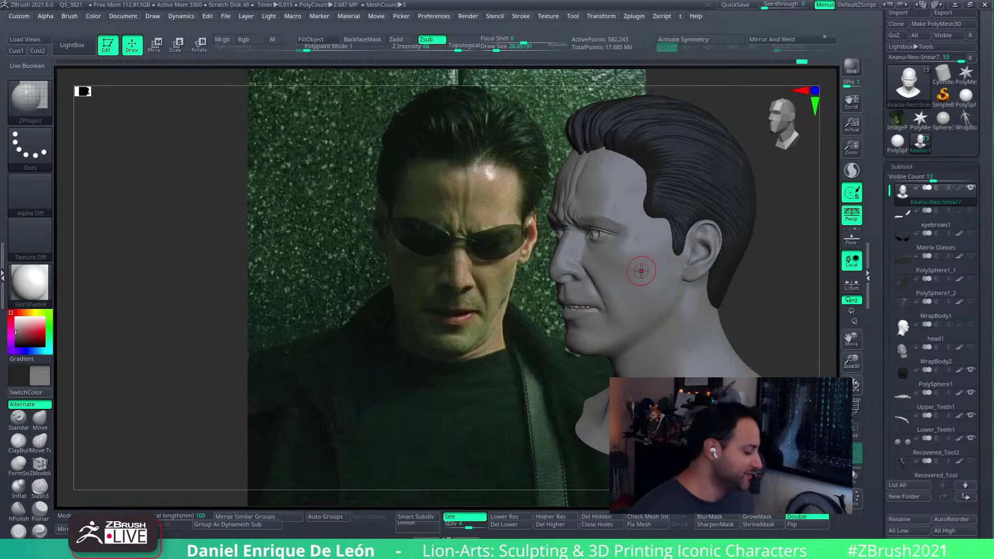
pyautogui.moveTo(641, 270); pyautogui.dragTo(712, 349, button='right')
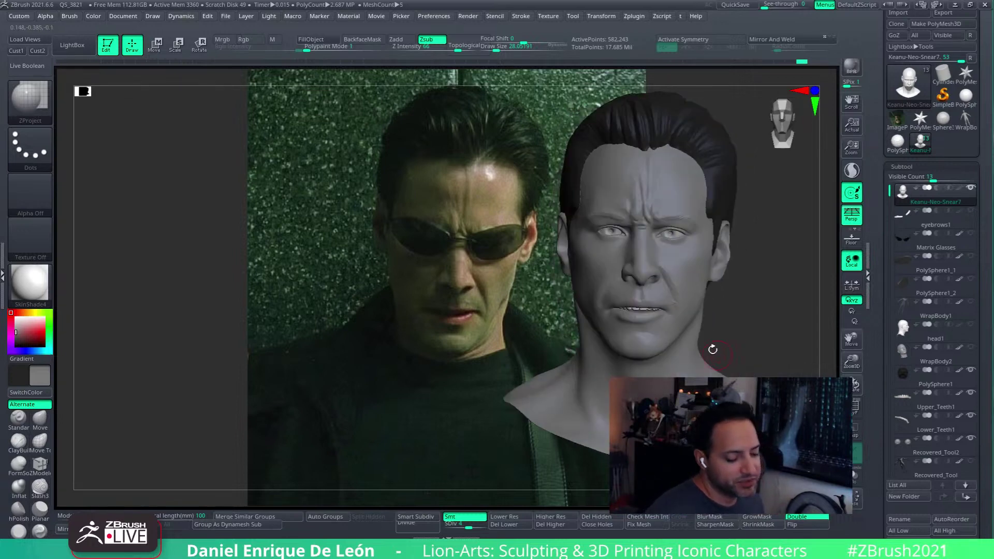
pyautogui.moveTo(693, 299)
pyautogui.mouseDown(button='right')
pyautogui.moveTo(664, 302)
pyautogui.moveTo(705, 317)
pyautogui.moveTo(723, 337)
pyautogui.moveTo(711, 324)
pyautogui.moveTo(636, 339)
pyautogui.moveTo(694, 321)
pyautogui.moveTo(671, 364)
pyautogui.moveTo(585, 357)
pyautogui.moveTo(564, 282)
pyautogui.moveTo(517, 298)
pyautogui.mouseUp(button='right')
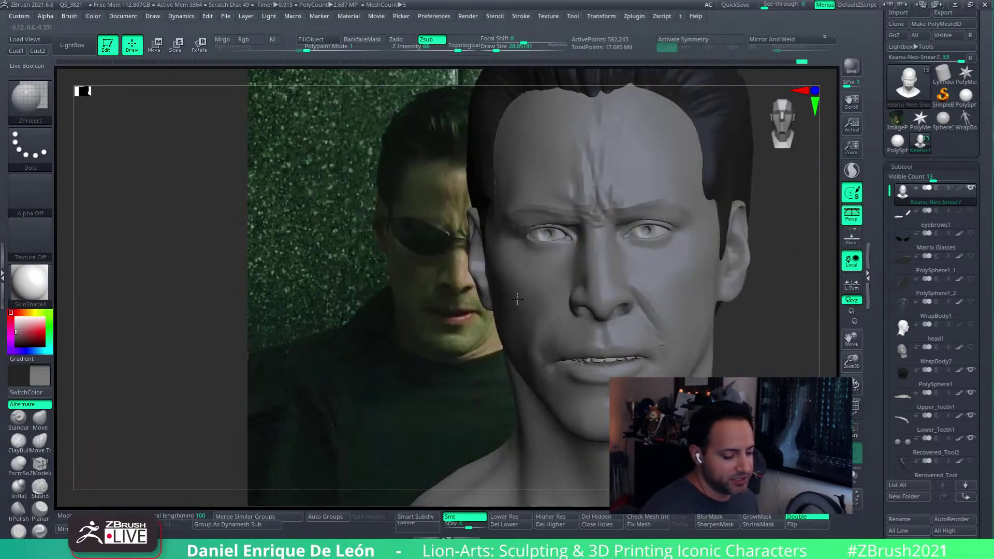
pyautogui.moveTo(665, 257)
pyautogui.mouseDown(button='right')
pyautogui.moveTo(681, 309)
pyautogui.moveTo(731, 309)
pyautogui.mouseUp(button='right')
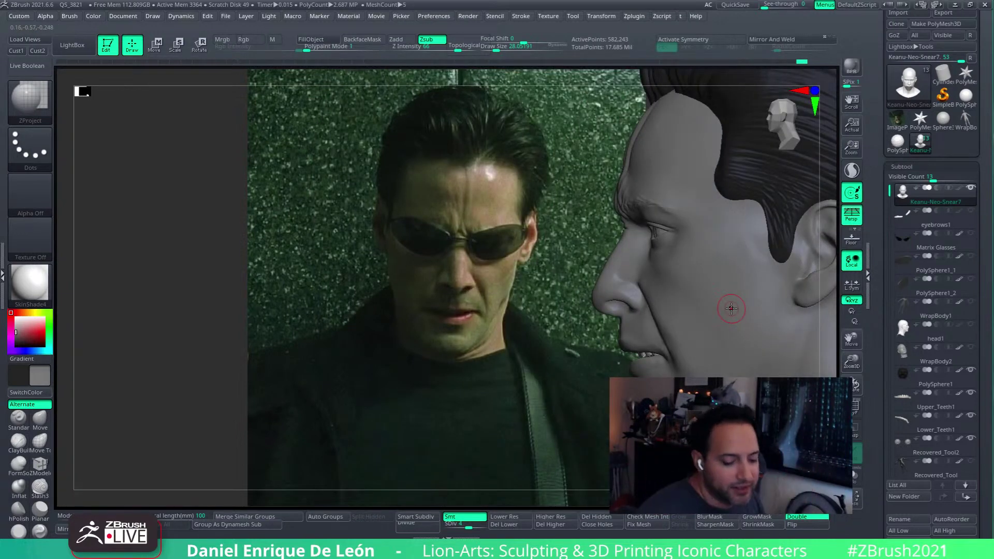
pyautogui.click(971, 325)
pyautogui.moveTo(704, 312); pyautogui.dragTo(765, 310, button='right')
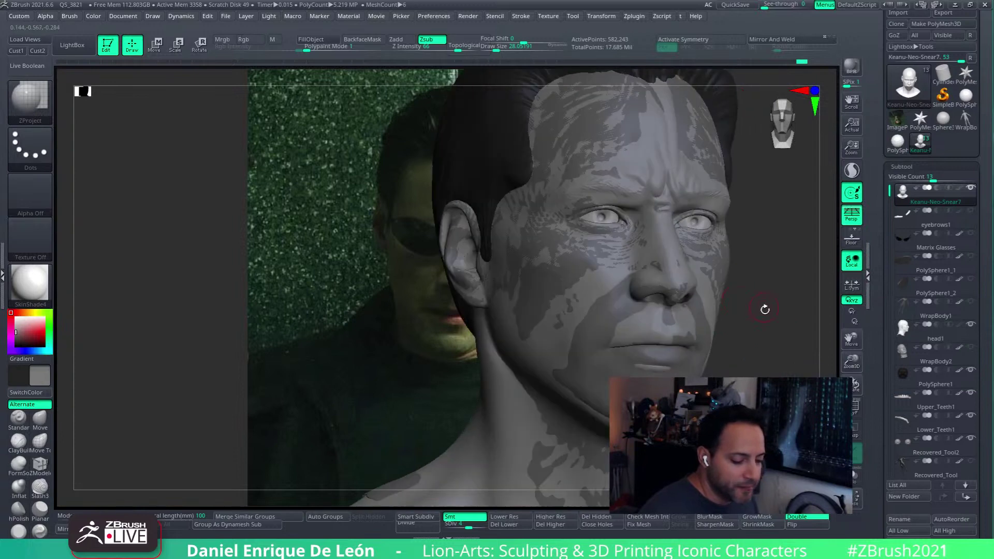
pyautogui.keyDown('ctrl'); pyautogui.moveTo(638, 273); pyautogui.dragTo(739, 311, button='right'); pyautogui.keyUp('ctrl')
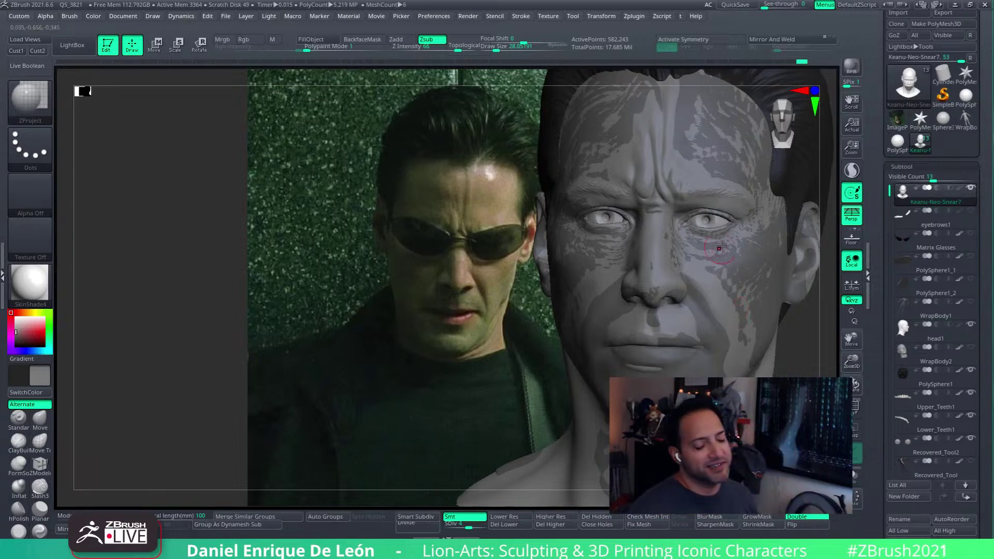
pyautogui.moveTo(726, 272)
pyautogui.mouseDown(button='right')
pyautogui.moveTo(797, 271)
pyautogui.moveTo(523, 271)
pyautogui.mouseUp(button='right')
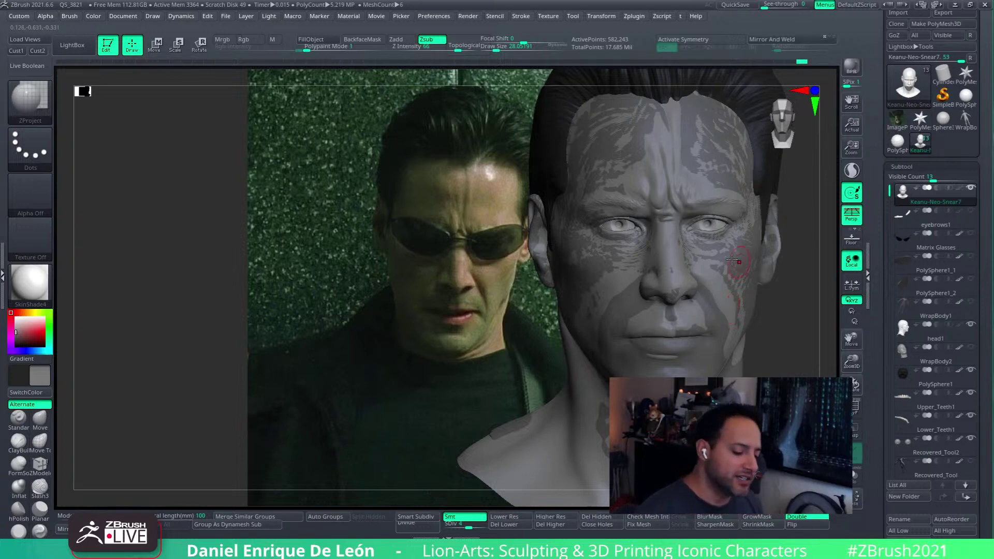
# - Use the Move brush at a draw size of about 65 to reshape the character's right cheek below the eye
pyautogui.moveTo(738, 261); pyautogui.dragTo(678, 282, button='right')
pyautogui.moveTo(479, 306); pyautogui.dragTo(521, 302, button='right')
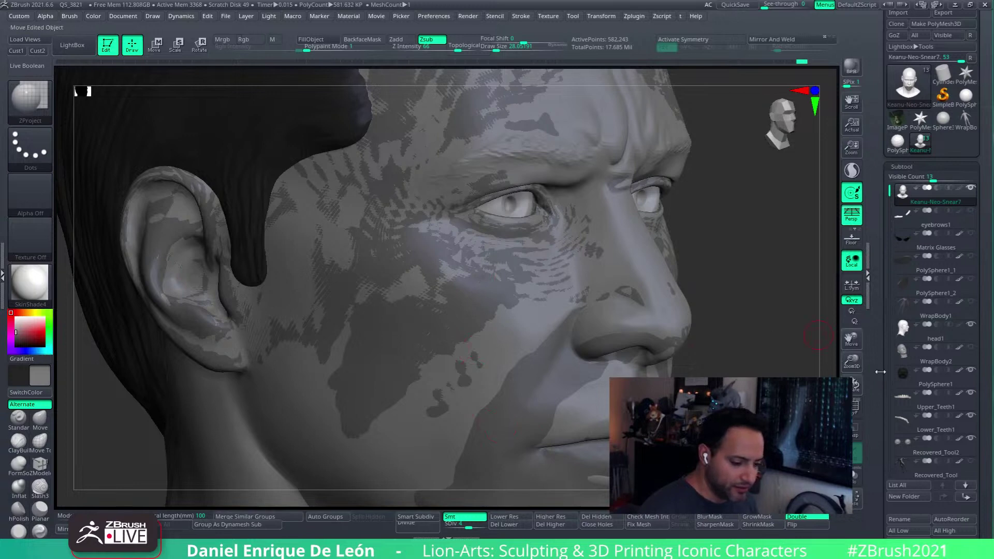
pyautogui.click(853, 480)
pyautogui.click(853, 480)
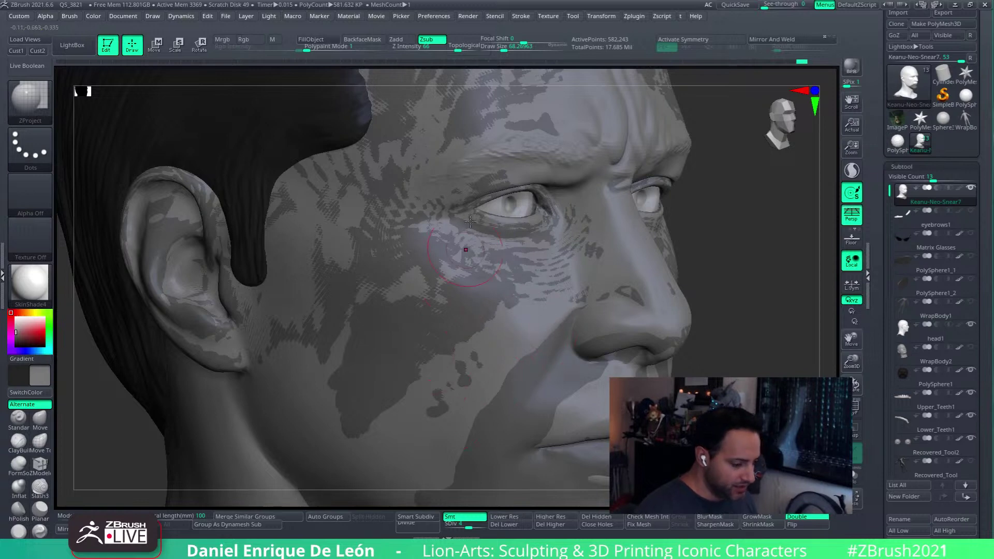
pyautogui.click(40, 420)
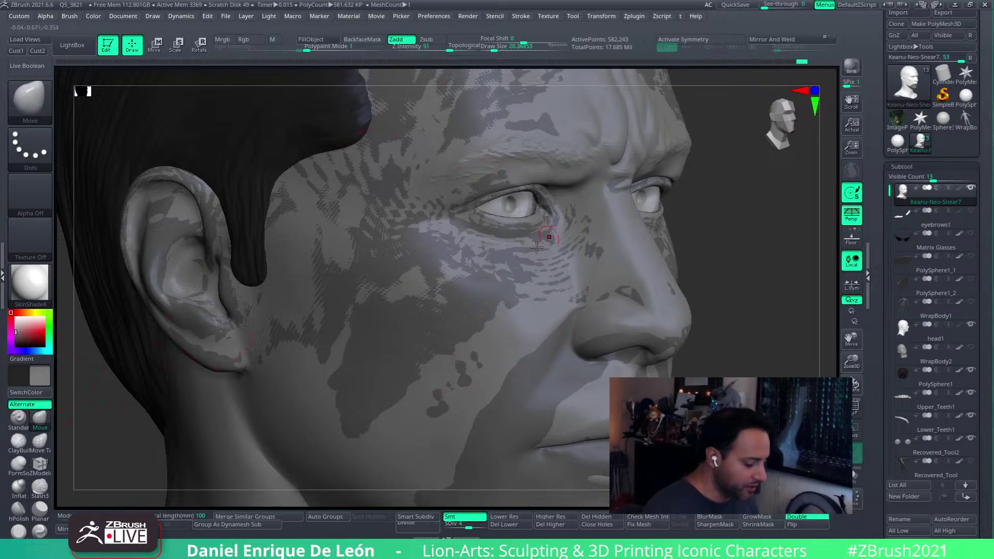
pyautogui.moveTo(541, 242); pyautogui.dragTo(334, 238, button='right')
pyautogui.moveTo(506, 47); pyautogui.dragTo(505, 47)
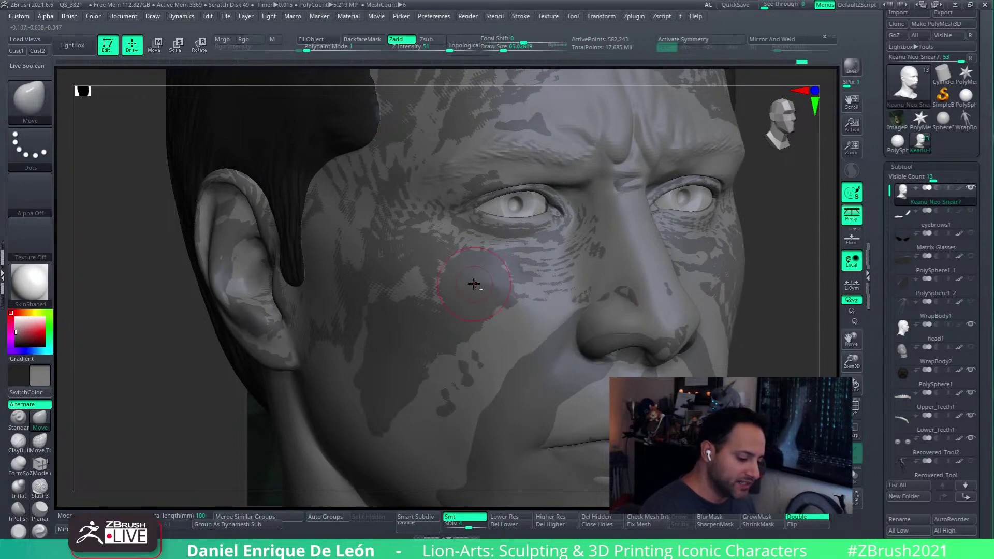
pyautogui.hotkey('ctrl', 'z')
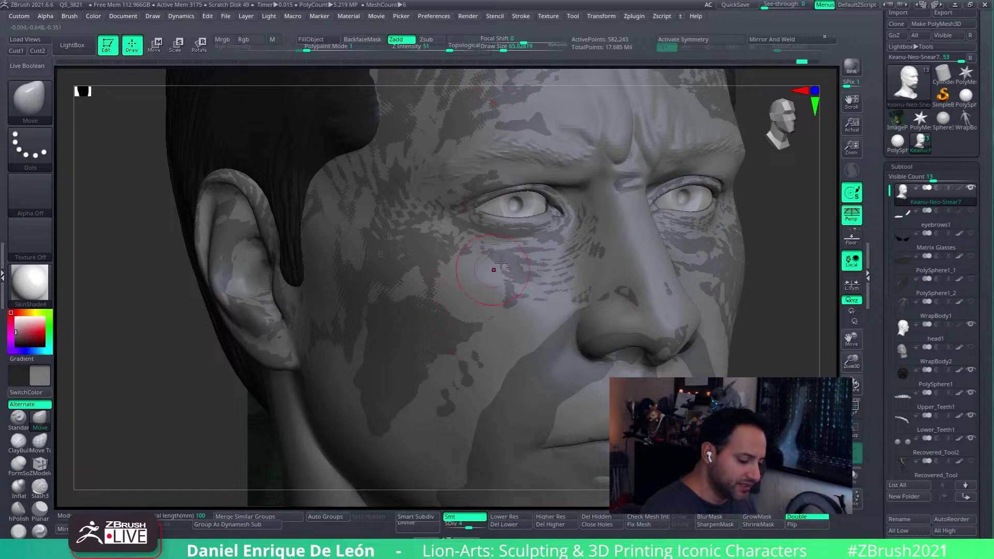
# - Adjust the character's left cheek with the Move brush and refine the surface below the inner corner of the right eye
pyautogui.moveTo(668, 234)
pyautogui.mouseDown(button='right')
pyautogui.moveTo(575, 259)
pyautogui.moveTo(590, 265)
pyautogui.moveTo(580, 270)
pyautogui.moveTo(584, 284)
pyautogui.moveTo(672, 288)
pyautogui.moveTo(611, 289)
pyautogui.moveTo(657, 296)
pyautogui.mouseUp(button='right')
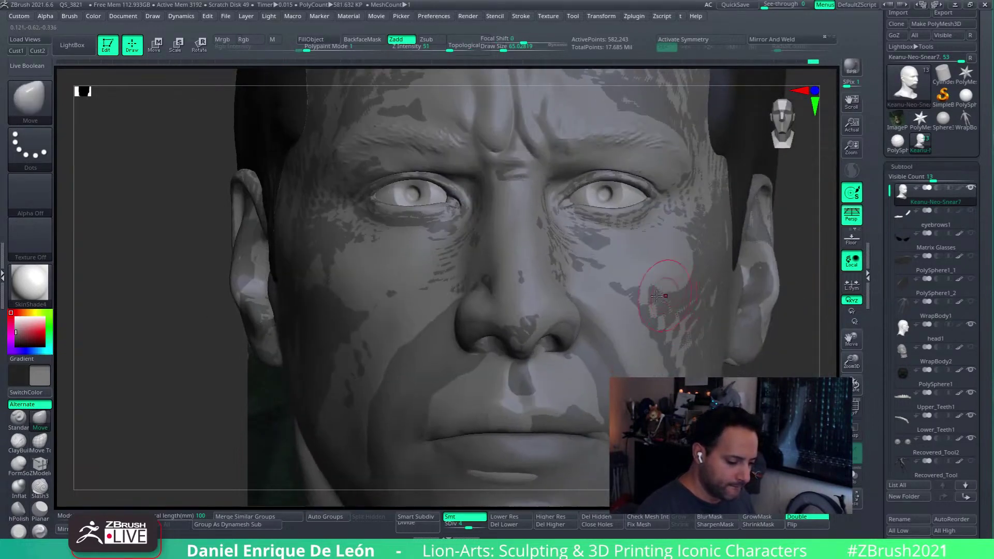
pyautogui.moveTo(634, 296); pyautogui.dragTo(643, 296)
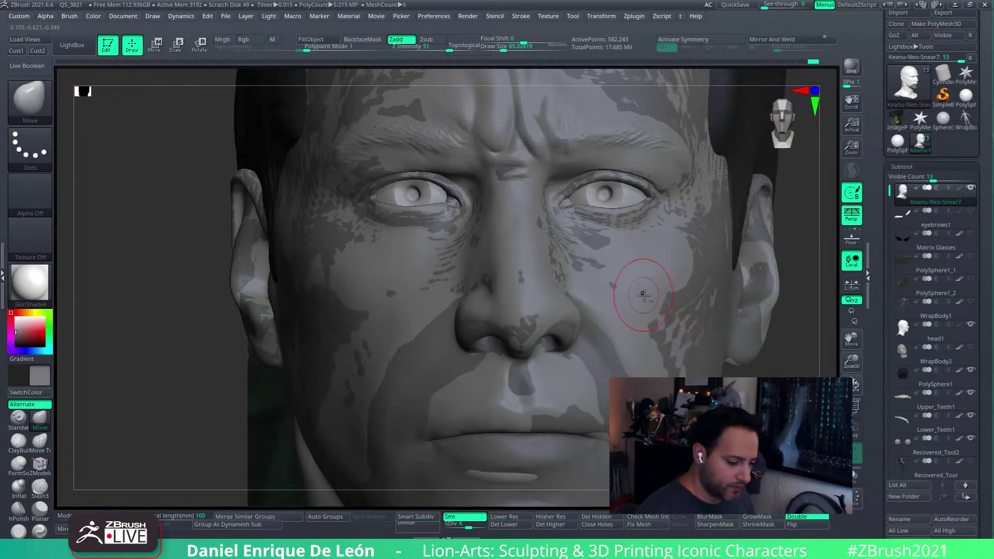
pyautogui.moveTo(643, 296)
pyautogui.mouseDown(button='right')
pyautogui.moveTo(643, 269)
pyautogui.moveTo(611, 254)
pyautogui.mouseUp(button='right')
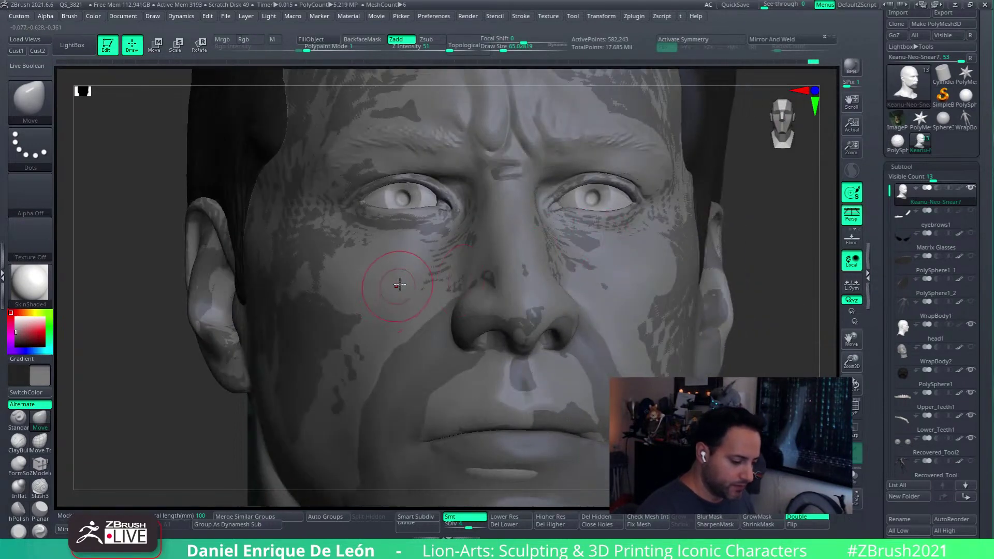
pyautogui.press('shift')
pyautogui.keyDown('ctrl'); pyautogui.moveTo(398, 267); pyautogui.dragTo(422, 223, button='right'); pyautogui.keyUp('ctrl')
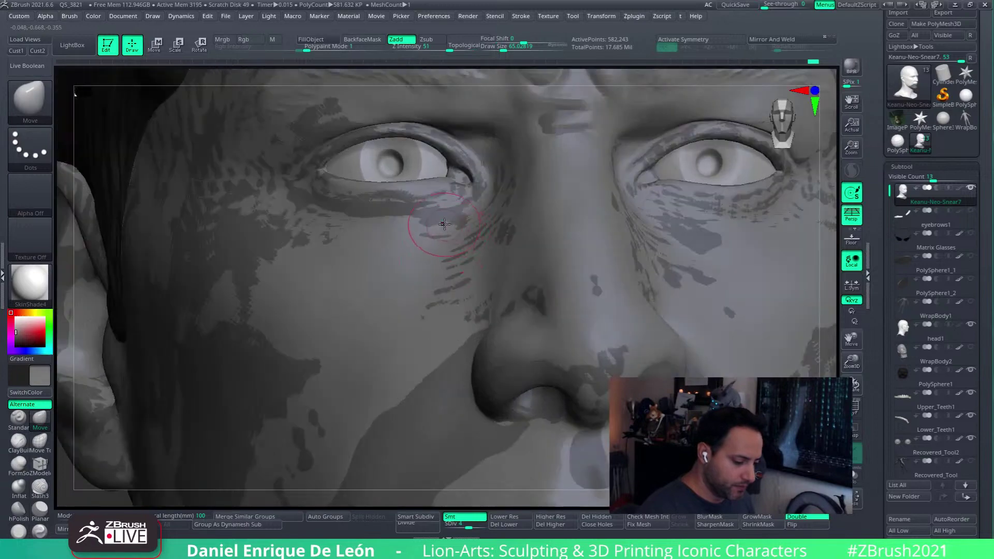
pyautogui.keyDown('shift'); pyautogui.moveTo(421, 222); pyautogui.dragTo(441, 221); pyautogui.keyUp('shift')
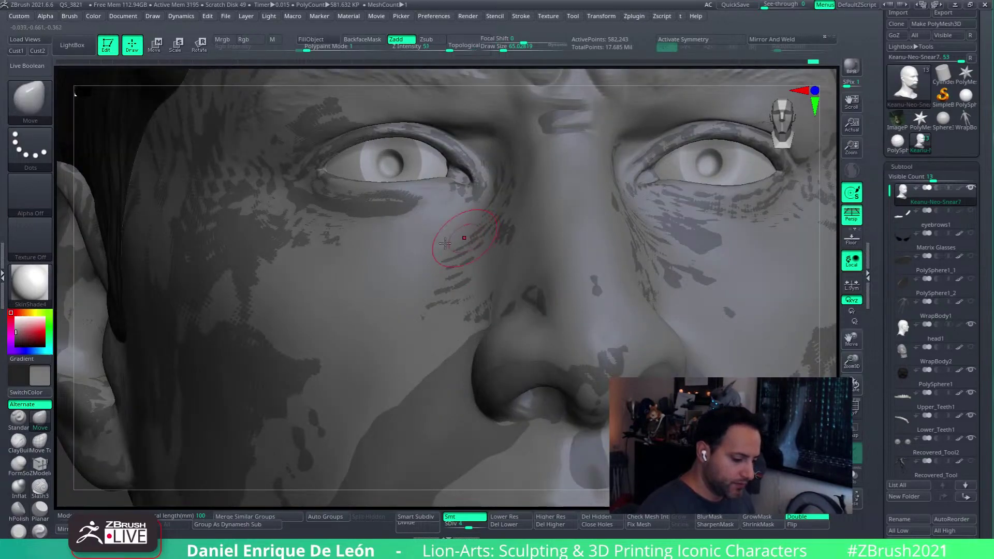
# - Switch to the ZProject brush and project detail from the overlapping head onto the skin beneath both eyes
pyautogui.press('b')
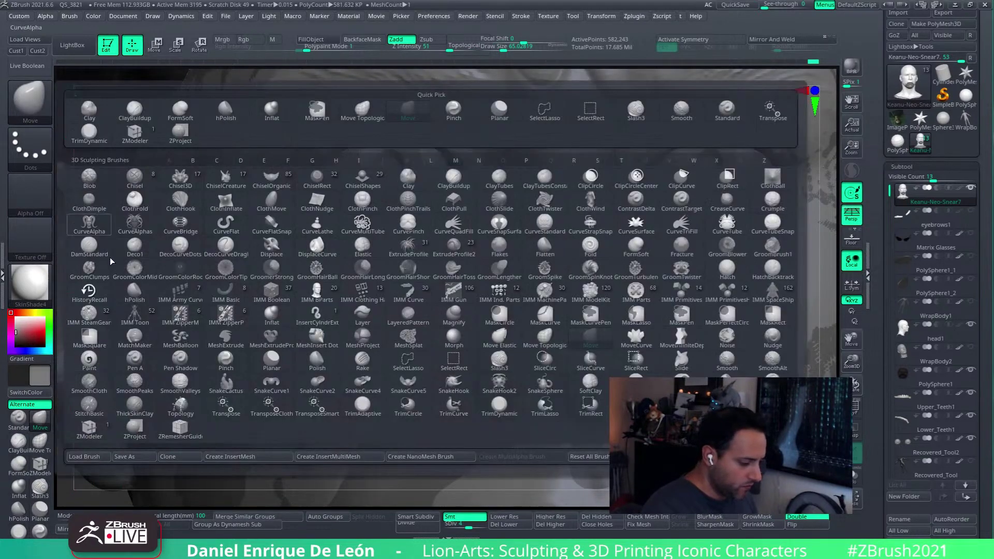
pyautogui.press('z')
pyautogui.press('p')
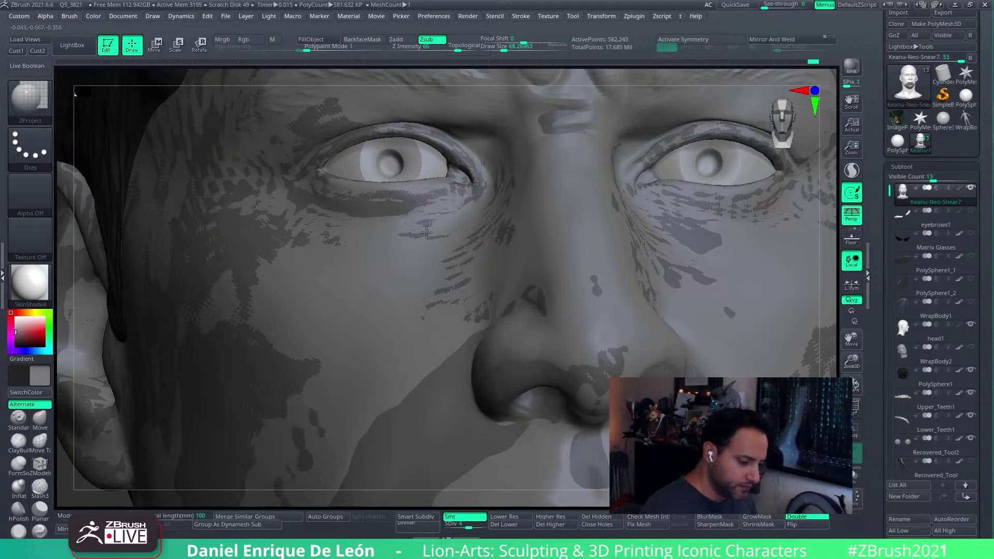
pyautogui.moveTo(425, 233); pyautogui.dragTo(395, 220)
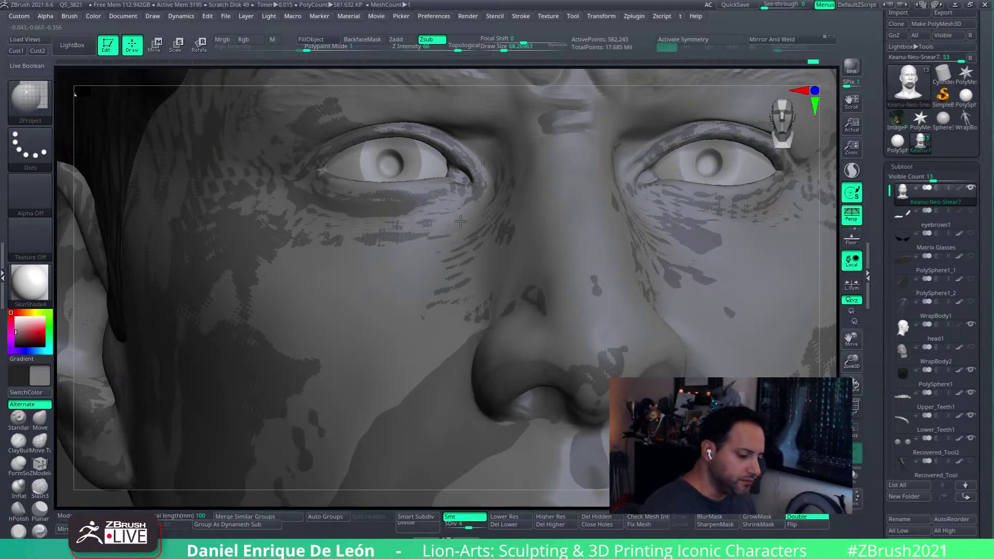
pyautogui.moveTo(471, 216)
pyautogui.mouseDown(button='right')
pyautogui.moveTo(480, 193)
pyautogui.moveTo(643, 273)
pyautogui.moveTo(522, 275)
pyautogui.mouseUp(button='right')
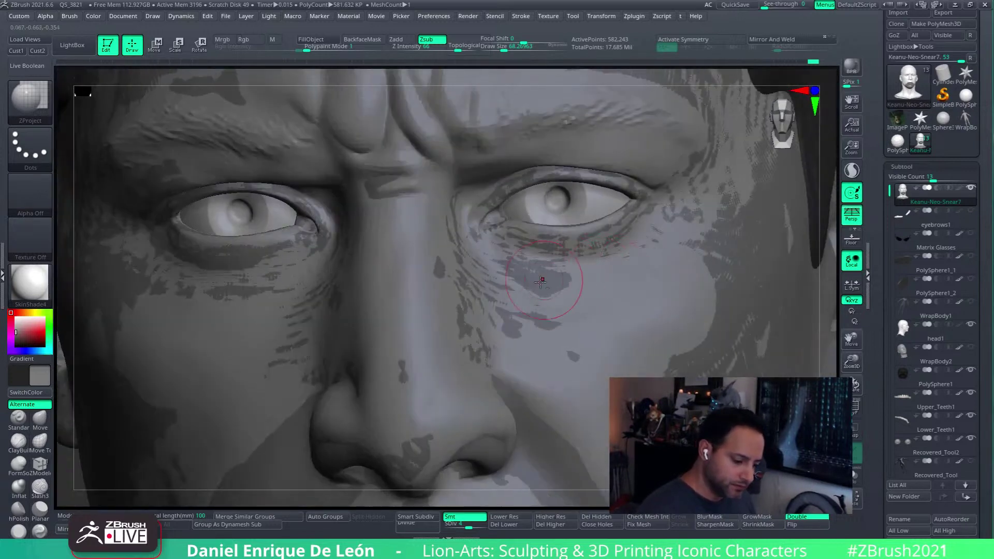
pyautogui.moveTo(541, 282); pyautogui.dragTo(562, 278)
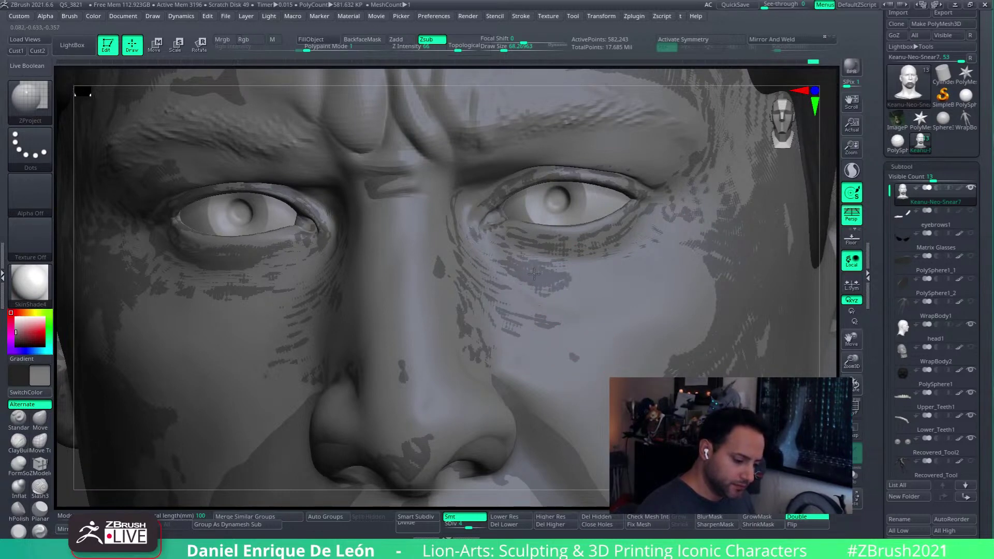
# - Project detail along the character's left side of the nose, from the inner eye area to above the nostril
pyautogui.moveTo(534, 273)
pyautogui.mouseDown(button='right')
pyautogui.moveTo(580, 269)
pyautogui.moveTo(544, 278)
pyautogui.mouseUp(button='right')
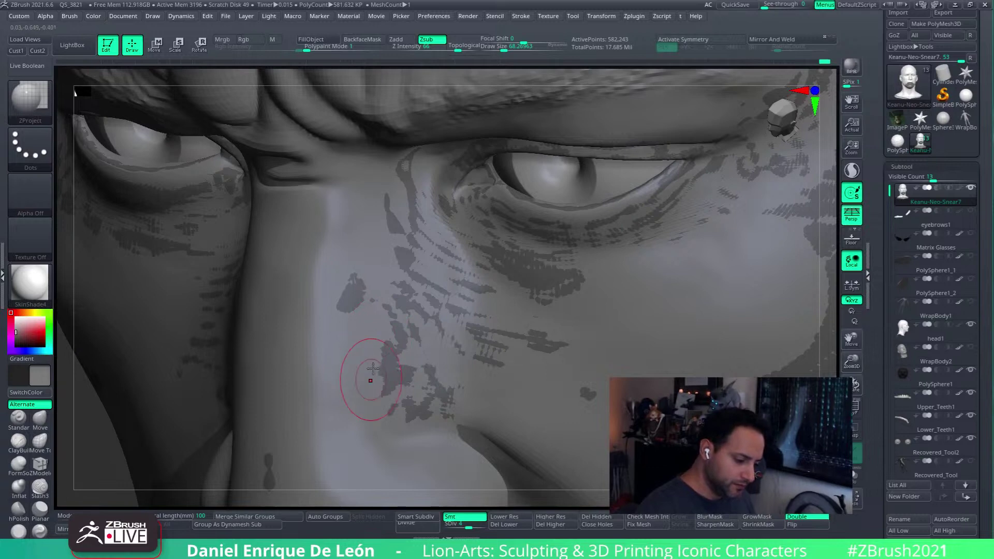
pyautogui.moveTo(371, 381)
pyautogui.mouseDown()
pyautogui.moveTo(382, 344)
pyautogui.moveTo(380, 406)
pyautogui.mouseUp()
pyautogui.moveTo(384, 375)
pyautogui.keyDown('alt'); pyautogui.mouseDown(button='right')
pyautogui.moveTo(406, 300)
pyautogui.moveTo(388, 289)
pyautogui.mouseUp(button='right'); pyautogui.keyUp('alt')
pyautogui.moveTo(379, 325)
pyautogui.mouseDown()
pyautogui.moveTo(377, 311)
pyautogui.moveTo(353, 365)
pyautogui.mouseUp()
pyautogui.moveTo(337, 281); pyautogui.dragTo(340, 288)
# - Project and smooth the character's right side of the nose between the inner eye corner and the nostril wing
pyautogui.moveTo(341, 288)
pyautogui.mouseDown(button='right')
pyautogui.moveTo(332, 311)
pyautogui.moveTo(590, 305)
pyautogui.moveTo(536, 290)
pyautogui.mouseUp(button='right')
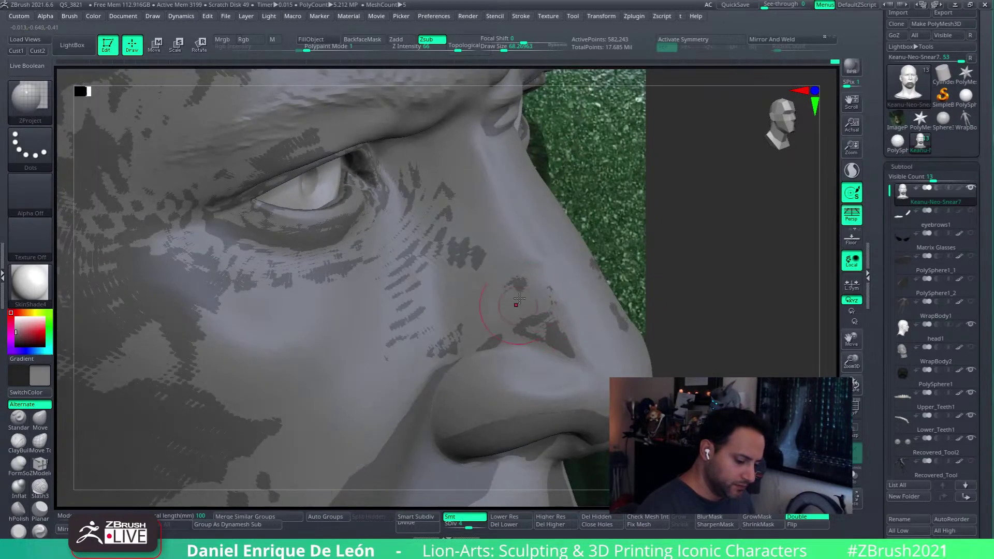
pyautogui.moveTo(518, 298)
pyautogui.mouseDown()
pyautogui.moveTo(538, 269)
pyautogui.moveTo(525, 256)
pyautogui.moveTo(484, 275)
pyautogui.mouseUp()
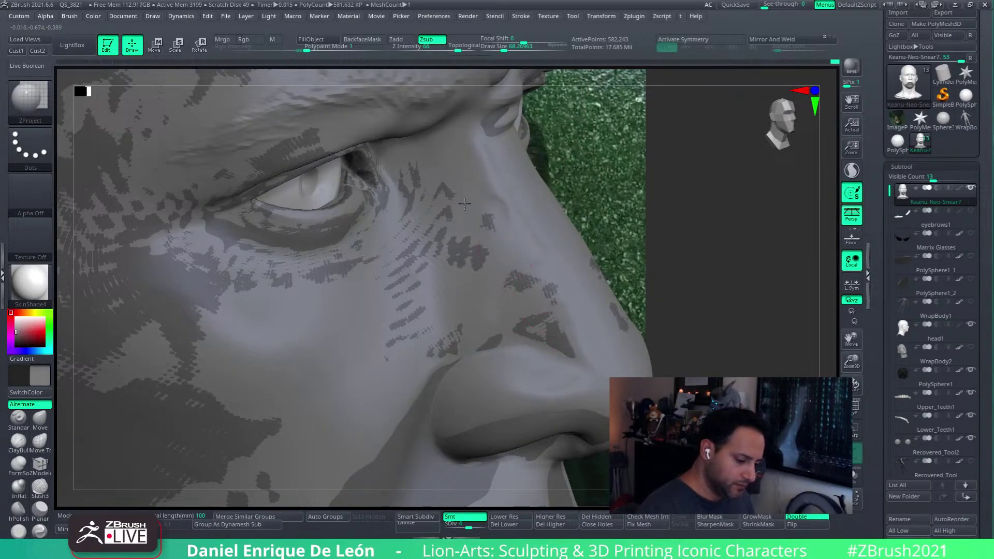
pyautogui.moveTo(464, 203)
pyautogui.keyDown('alt'); pyautogui.mouseDown()
pyautogui.moveTo(469, 195)
pyautogui.moveTo(519, 260)
pyautogui.mouseUp(); pyautogui.keyUp('alt')
pyautogui.moveTo(498, 199)
pyautogui.keyDown('shift'); pyautogui.mouseDown()
pyautogui.moveTo(494, 188)
pyautogui.moveTo(532, 253)
pyautogui.mouseUp(); pyautogui.keyUp('shift')
pyautogui.keyDown('alt'); pyautogui.moveTo(531, 254); pyautogui.dragTo(530, 252); pyautogui.keyUp('alt')
pyautogui.moveTo(531, 254); pyautogui.dragTo(517, 220, button='right')
pyautogui.moveTo(521, 215)
pyautogui.keyDown('alt'); pyautogui.mouseDown()
pyautogui.moveTo(548, 250)
pyautogui.moveTo(548, 241)
pyautogui.mouseUp(); pyautogui.keyUp('alt')
pyautogui.moveTo(512, 176)
pyautogui.keyDown('alt'); pyautogui.mouseDown()
pyautogui.moveTo(546, 247)
pyautogui.moveTo(508, 208)
pyautogui.moveTo(540, 266)
pyautogui.mouseUp(); pyautogui.keyUp('alt')
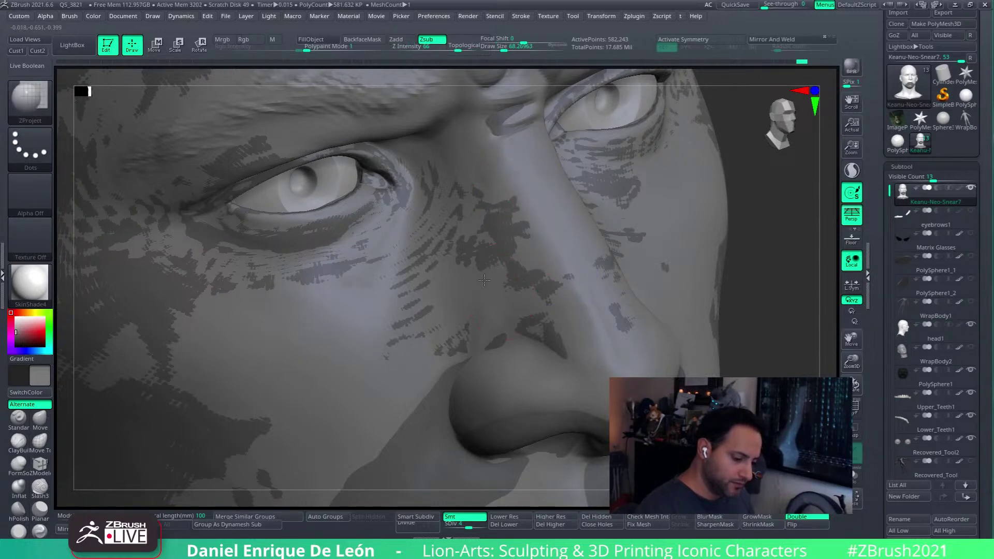
# - Project the lower right side of the nose above the nostril wing and continue across the lower bridge
pyautogui.keyDown('alt'); pyautogui.moveTo(484, 280); pyautogui.dragTo(486, 310); pyautogui.keyUp('alt')
pyautogui.moveTo(487, 311); pyautogui.dragTo(501, 301, button='right')
pyautogui.moveTo(492, 271)
pyautogui.keyDown('alt'); pyautogui.mouseDown()
pyautogui.moveTo(479, 305)
pyautogui.moveTo(464, 284)
pyautogui.mouseUp(); pyautogui.keyUp('alt')
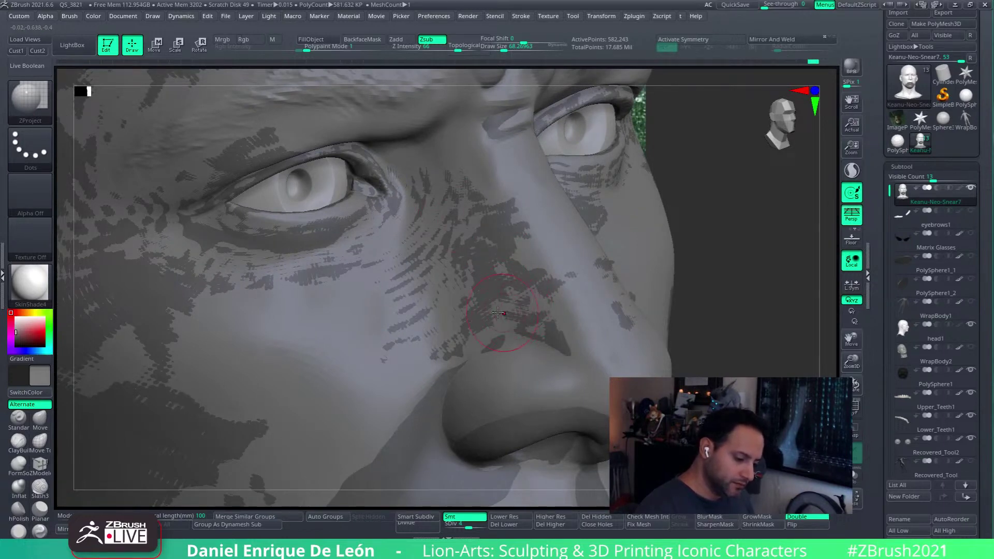
pyautogui.keyDown('shift'); pyautogui.moveTo(565, 281); pyautogui.dragTo(610, 252, button='right'); pyautogui.keyUp('shift')
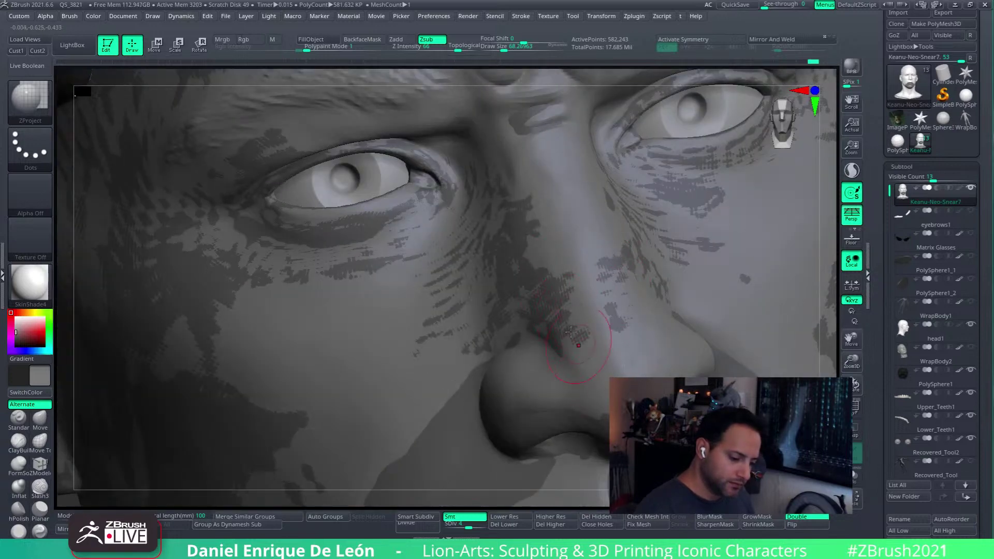
pyautogui.moveTo(608, 307); pyautogui.dragTo(588, 297)
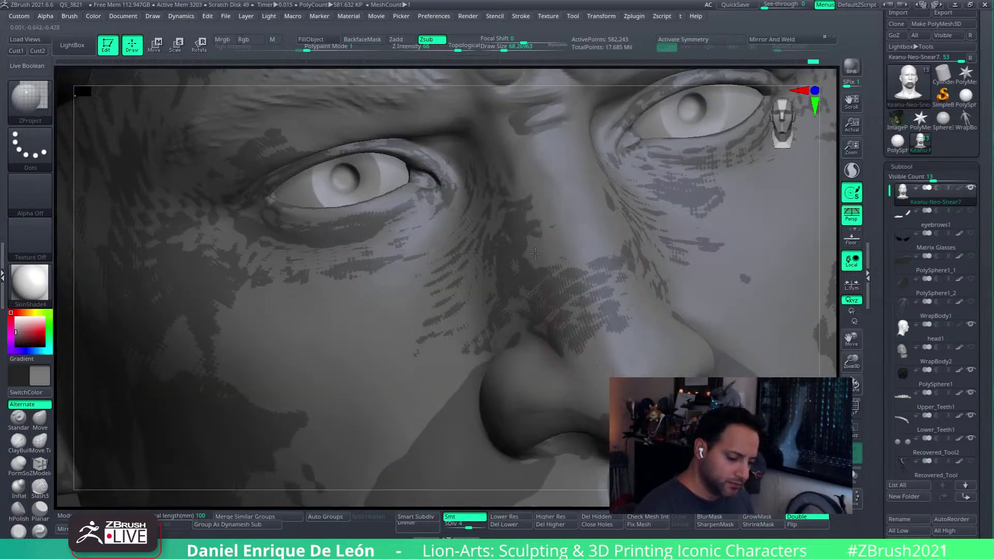
# - Project the upper nose bridge between the eyes and smooth its transition toward the character's right inner eye
pyautogui.moveTo(534, 253); pyautogui.dragTo(541, 230)
pyautogui.moveTo(541, 239)
pyautogui.mouseDown(button='right')
pyautogui.moveTo(587, 227)
pyautogui.moveTo(562, 290)
pyautogui.mouseUp(button='right')
pyautogui.moveTo(562, 291)
pyautogui.mouseDown()
pyautogui.moveTo(551, 298)
pyautogui.moveTo(541, 285)
pyautogui.mouseUp()
pyautogui.moveTo(559, 233)
pyautogui.mouseDown()
pyautogui.moveTo(548, 247)
pyautogui.moveTo(523, 207)
pyautogui.moveTo(517, 237)
pyautogui.moveTo(538, 229)
pyautogui.mouseUp()
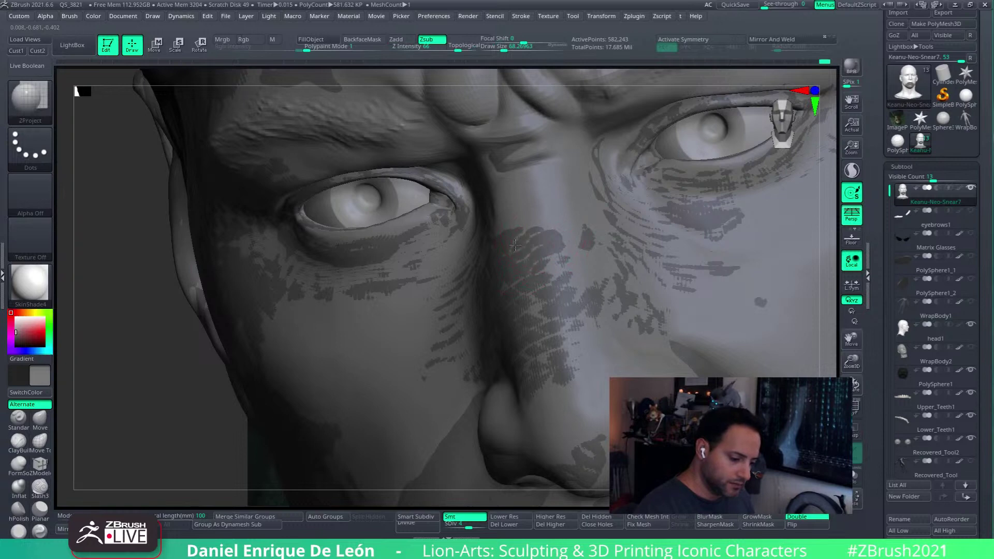
pyautogui.moveTo(571, 250); pyautogui.dragTo(525, 271, button='right')
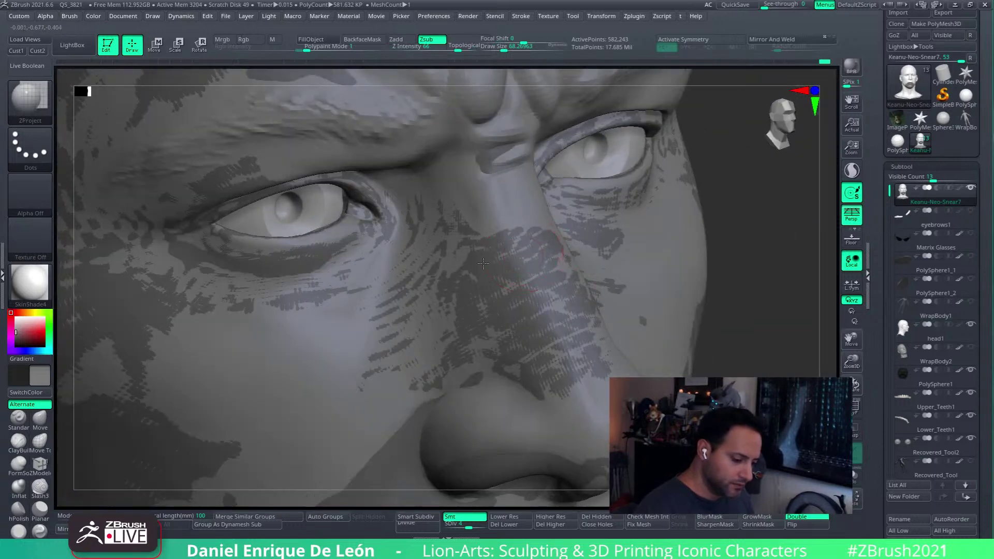
pyautogui.moveTo(474, 209)
pyautogui.keyDown('shift'); pyautogui.mouseDown()
pyautogui.moveTo(489, 217)
pyautogui.moveTo(477, 201)
pyautogui.mouseUp(); pyautogui.keyUp('shift')
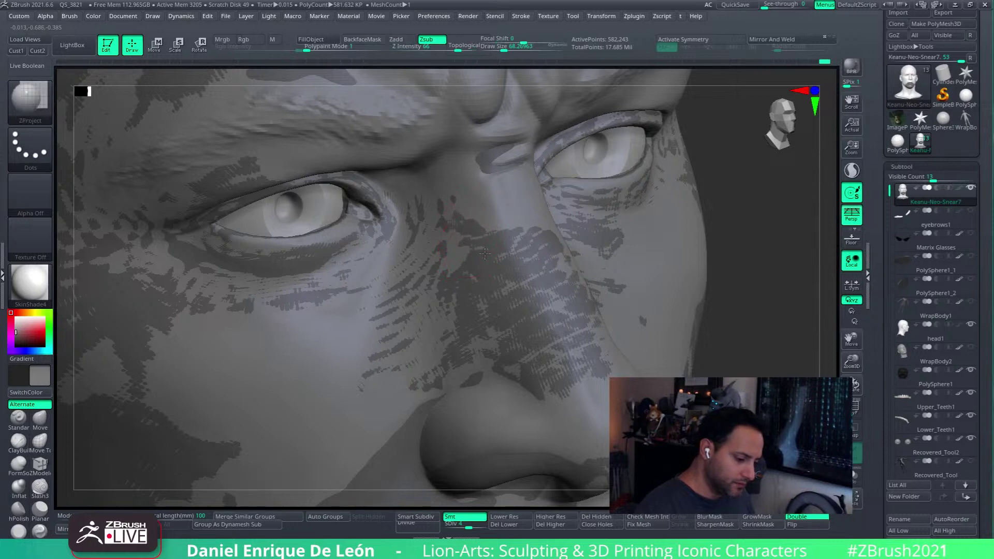
# - Blend the character's left side of the nose bridge beside the inner eye with ZProject and Smooth strokes
pyautogui.moveTo(431, 228); pyautogui.dragTo(587, 217, button='right')
pyautogui.moveTo(587, 217); pyautogui.dragTo(629, 223)
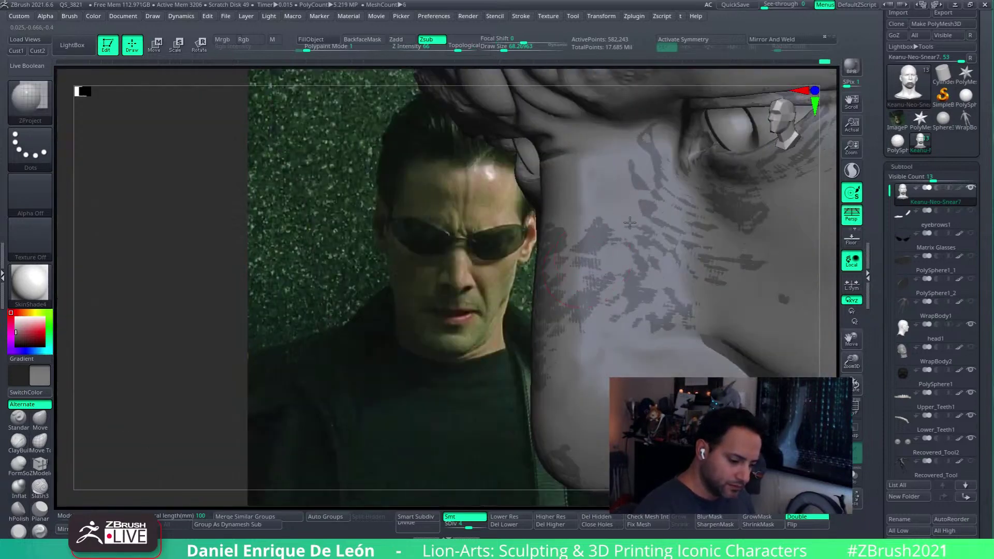
pyautogui.press('shift')
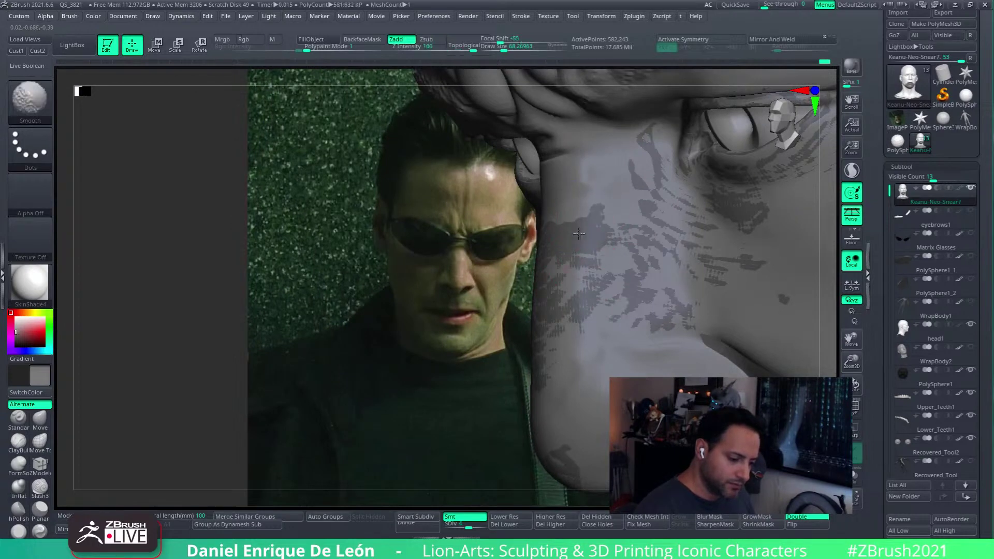
pyautogui.moveTo(578, 234)
pyautogui.mouseDown(button='right')
pyautogui.moveTo(598, 251)
pyautogui.moveTo(580, 275)
pyautogui.mouseUp(button='right')
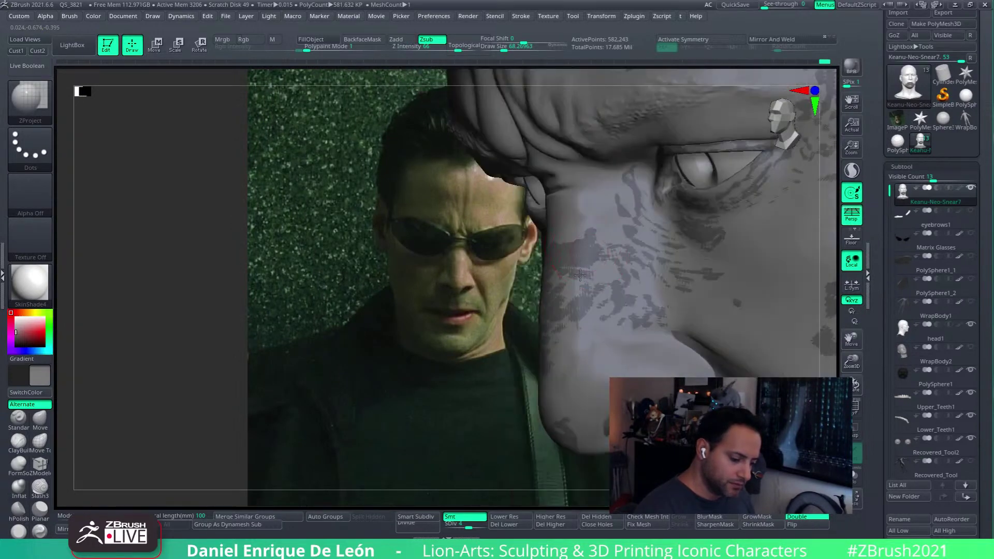
pyautogui.moveTo(586, 217)
pyautogui.mouseDown()
pyautogui.moveTo(590, 207)
pyautogui.moveTo(588, 228)
pyautogui.moveTo(595, 217)
pyautogui.moveTo(615, 245)
pyautogui.mouseUp()
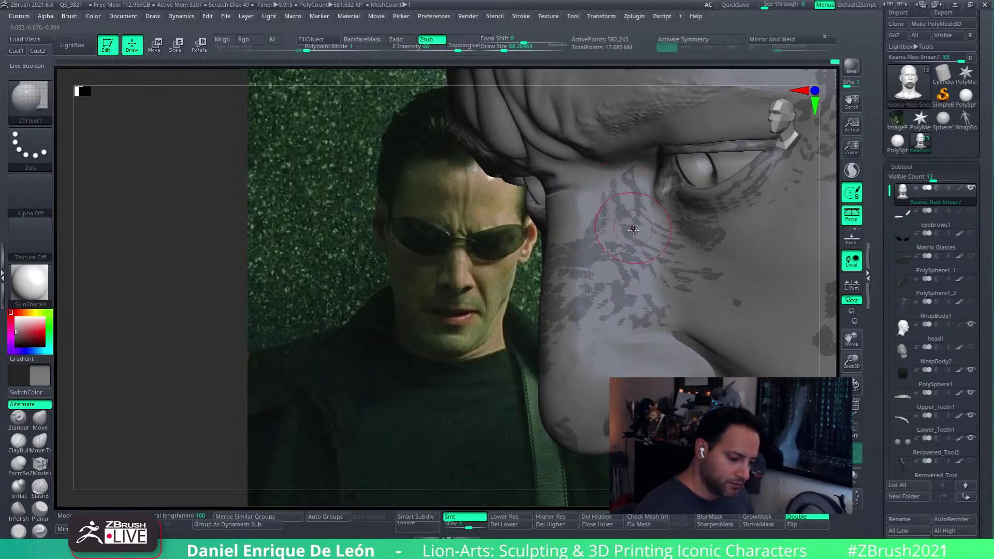
# - Project and smooth the front of the nose from the lower bridge down toward the tip
pyautogui.moveTo(629, 243)
pyautogui.mouseDown(button='right')
pyautogui.moveTo(623, 264)
pyautogui.moveTo(595, 277)
pyautogui.mouseUp(button='right')
pyautogui.press('shift')
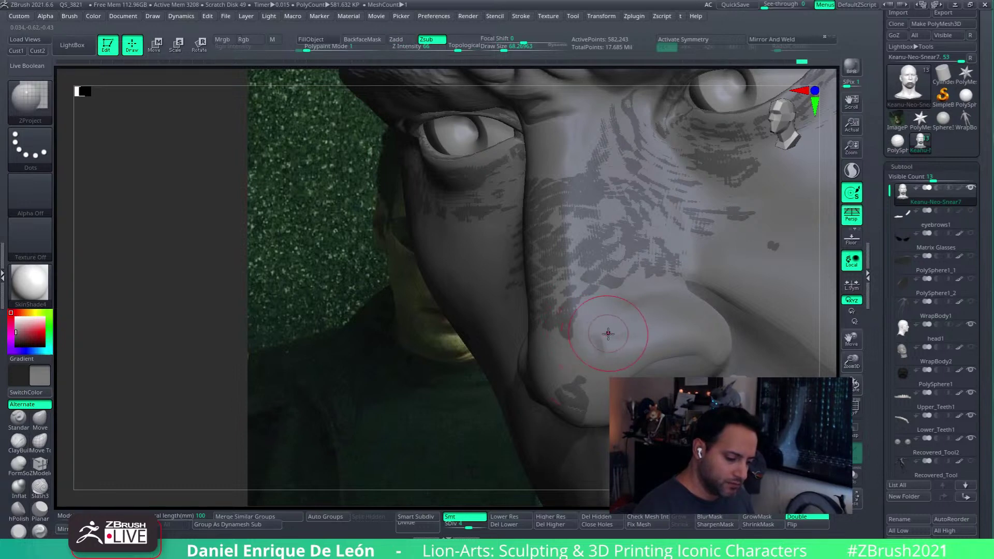
pyautogui.press('shift')
pyautogui.keyDown('shift'); pyautogui.moveTo(594, 323); pyautogui.dragTo(563, 326); pyautogui.keyUp('shift')
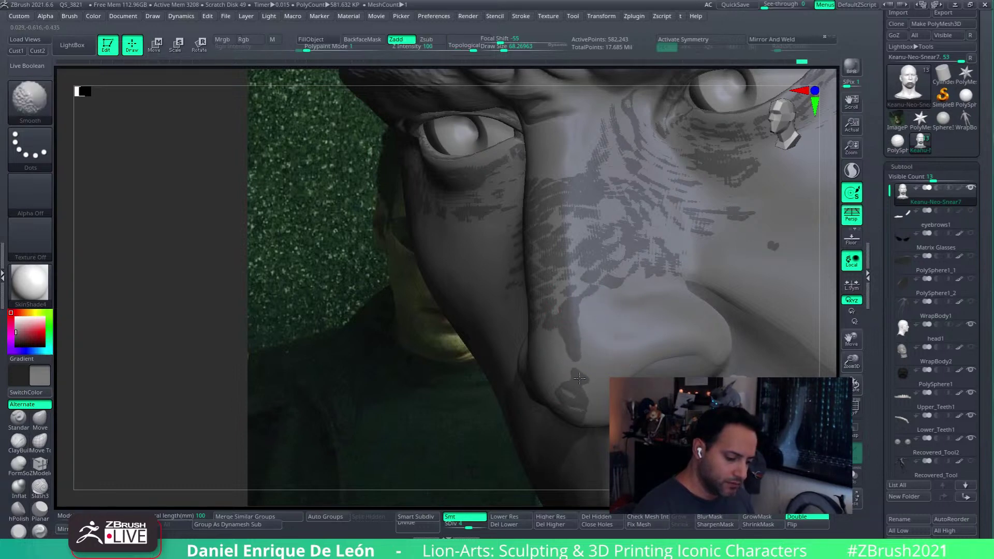
pyautogui.moveTo(584, 337); pyautogui.dragTo(546, 325, button='right')
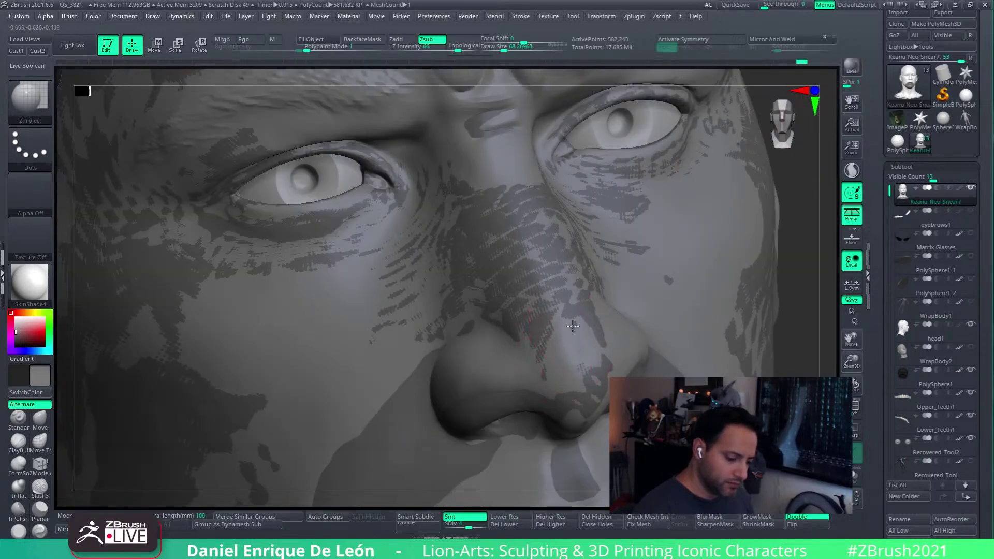
# - Project the nose tip onto the overlapping head, working from frontal, high and side angles
pyautogui.moveTo(573, 326); pyautogui.dragTo(569, 376)
pyautogui.moveTo(573, 326)
pyautogui.mouseDown(button='right')
pyautogui.moveTo(598, 351)
pyautogui.moveTo(604, 373)
pyautogui.mouseUp(button='right')
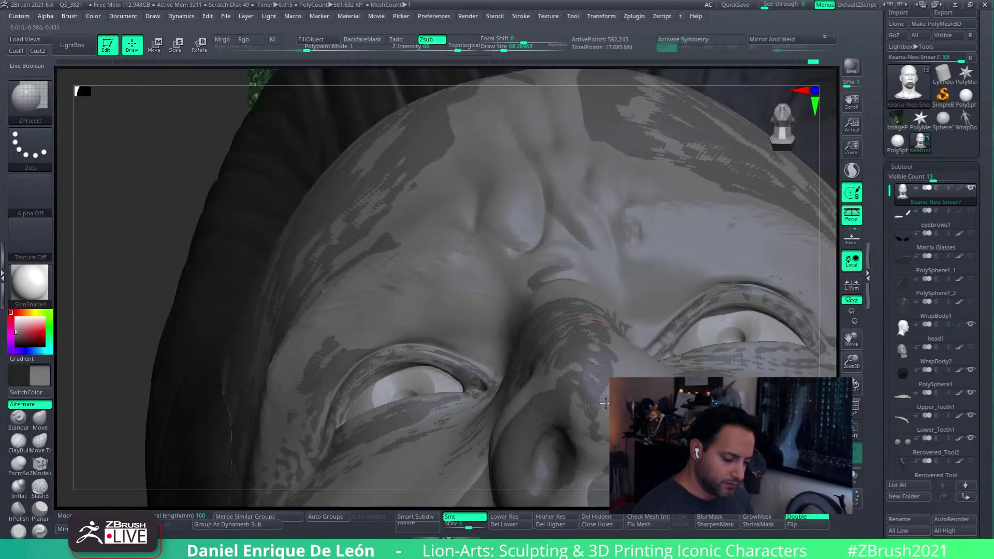
pyautogui.moveTo(604, 403); pyautogui.dragTo(587, 434)
pyautogui.moveTo(606, 462); pyautogui.dragTo(624, 339, button='right')
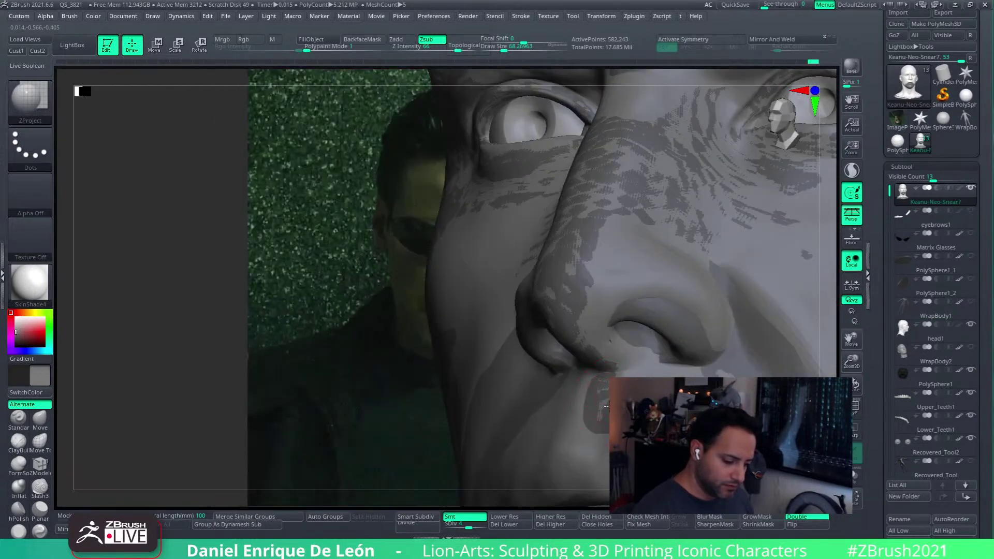
pyautogui.moveTo(601, 261); pyautogui.dragTo(623, 367, button='right')
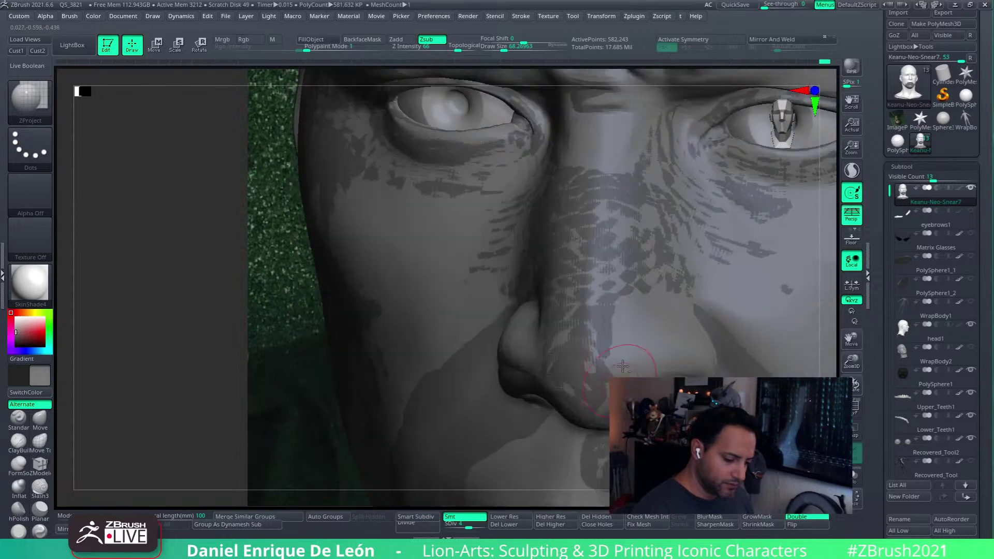
# - Switch to the Move brush and smooth the projected surface on the lower nose bridge just above the tip
pyautogui.moveTo(640, 301); pyautogui.dragTo(674, 301, button='right')
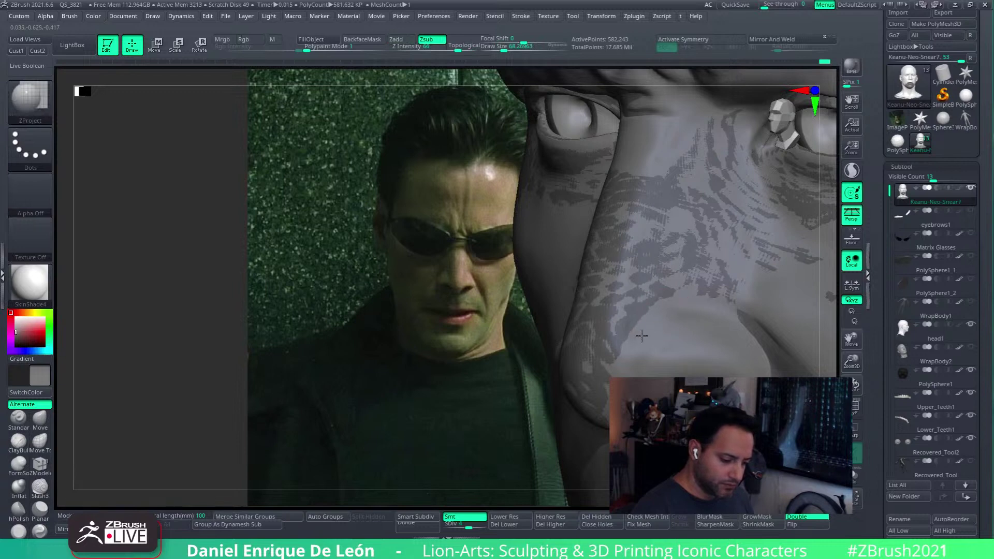
pyautogui.moveTo(598, 369); pyautogui.dragTo(603, 337, button='right')
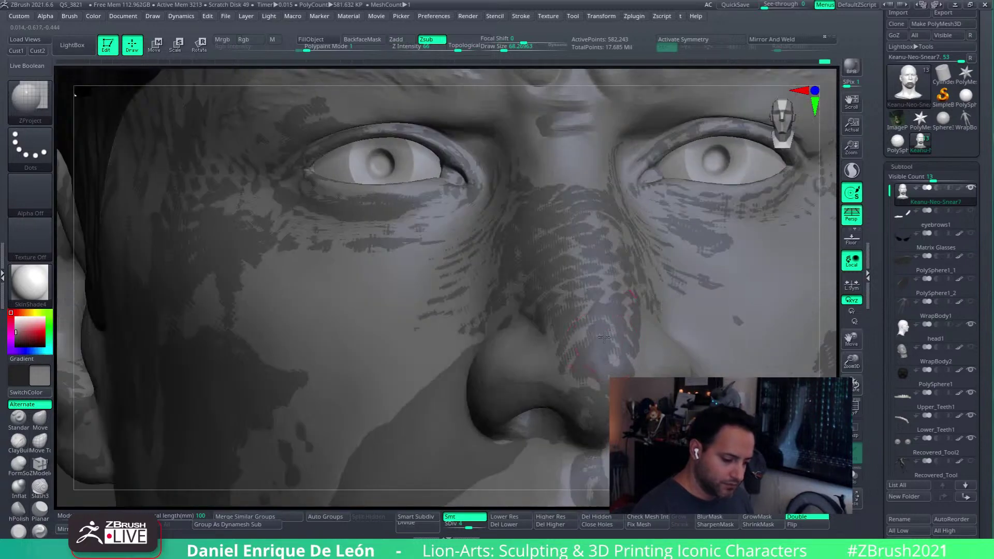
pyautogui.click(41, 417)
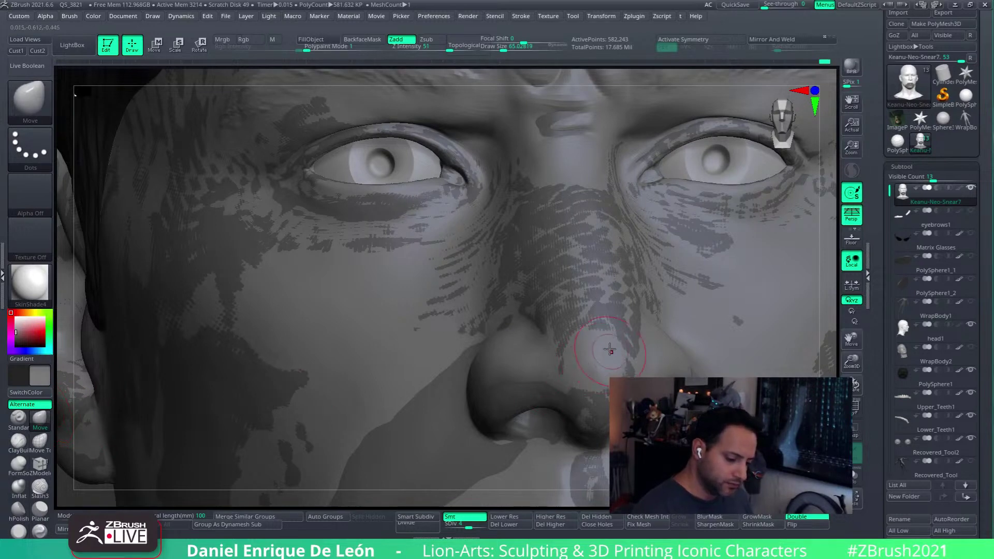
pyautogui.moveTo(596, 360); pyautogui.dragTo(600, 354, button='right')
pyautogui.press('shift')
pyautogui.moveTo(607, 346)
pyautogui.keyDown('shift'); pyautogui.mouseDown()
pyautogui.moveTo(616, 357)
pyautogui.moveTo(599, 356)
pyautogui.moveTo(604, 331)
pyautogui.mouseUp(); pyautogui.keyUp('shift')
pyautogui.keyDown('ctrl'); pyautogui.moveTo(623, 336); pyautogui.dragTo(714, 302, button='right'); pyautogui.keyUp('ctrl')
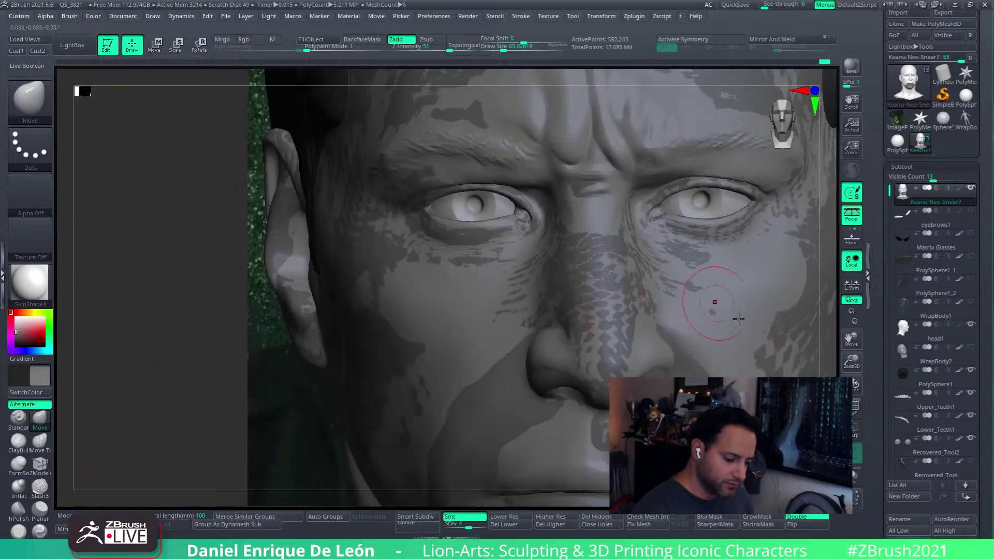
# - Isolate the Keanu-Neo-Snear7 head and smooth the nose tip and the character's left side of the bridge
pyautogui.hotkey('shift', 'alt', 's')
pyautogui.keyDown('alt'); pyautogui.moveTo(694, 339); pyautogui.dragTo(671, 350, button='right'); pyautogui.keyUp('alt')
pyautogui.keyDown('shift'); pyautogui.moveTo(568, 355); pyautogui.dragTo(591, 361); pyautogui.keyUp('shift')
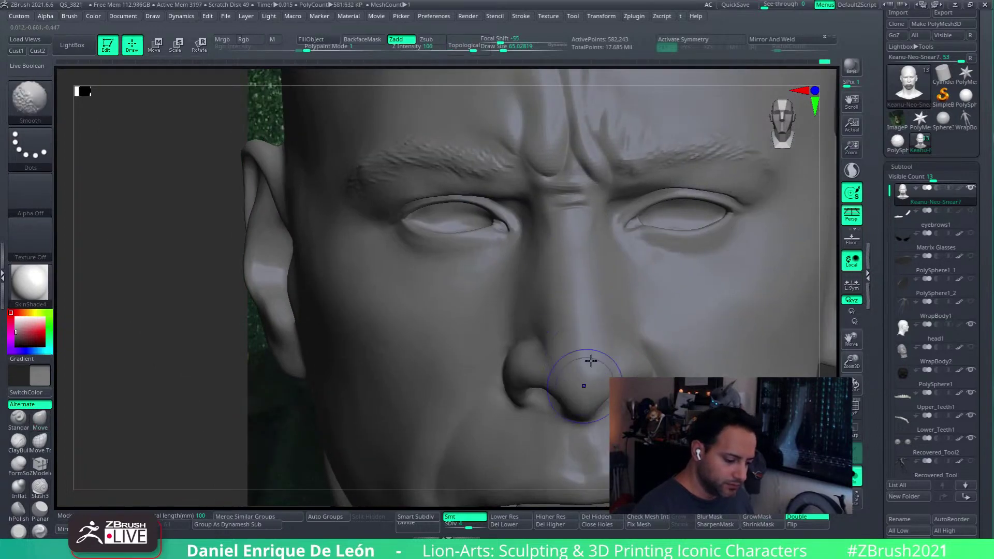
pyautogui.moveTo(590, 360); pyautogui.dragTo(565, 284, button='right')
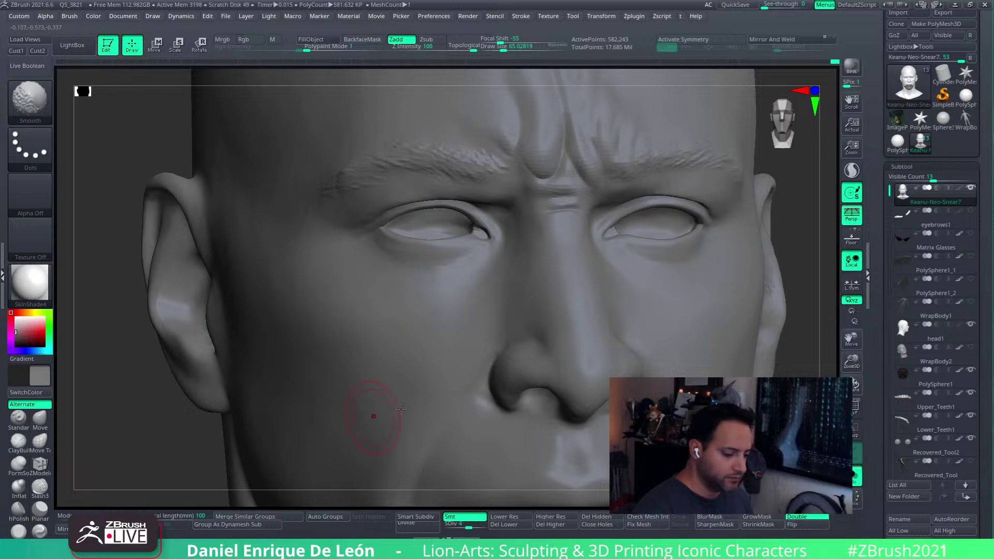
pyautogui.keyDown('ctrl'); pyautogui.moveTo(401, 409); pyautogui.dragTo(665, 311, button='right'); pyautogui.keyUp('ctrl')
pyautogui.moveTo(665, 311); pyautogui.dragTo(591, 327, button='right')
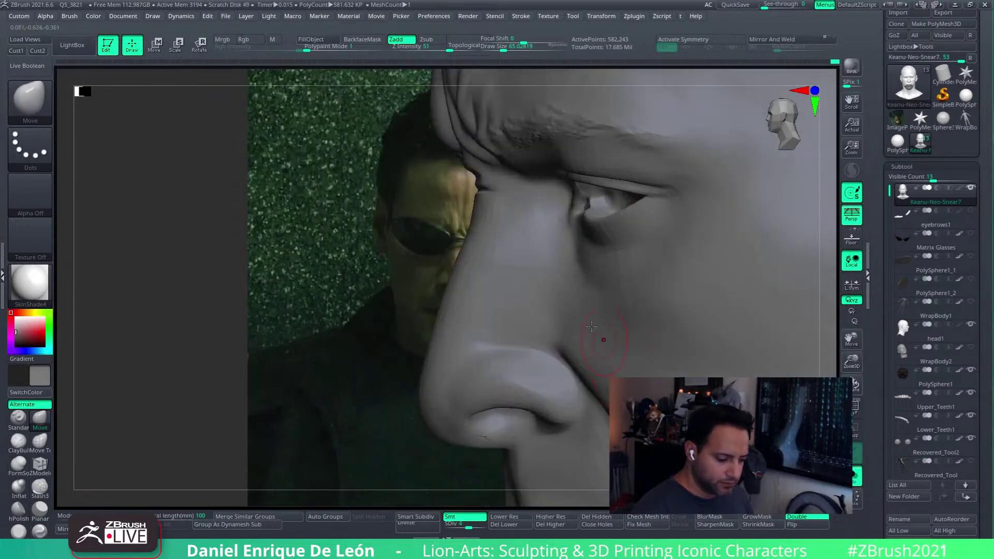
pyautogui.moveTo(513, 277)
pyautogui.keyDown('shift'); pyautogui.mouseDown()
pyautogui.moveTo(508, 266)
pyautogui.moveTo(515, 282)
pyautogui.mouseUp(); pyautogui.keyUp('shift')
pyautogui.moveTo(515, 281)
pyautogui.mouseDown(button='right')
pyautogui.moveTo(564, 264)
pyautogui.moveTo(509, 265)
pyautogui.moveTo(616, 178)
pyautogui.moveTo(595, 233)
pyautogui.mouseUp(button='right')
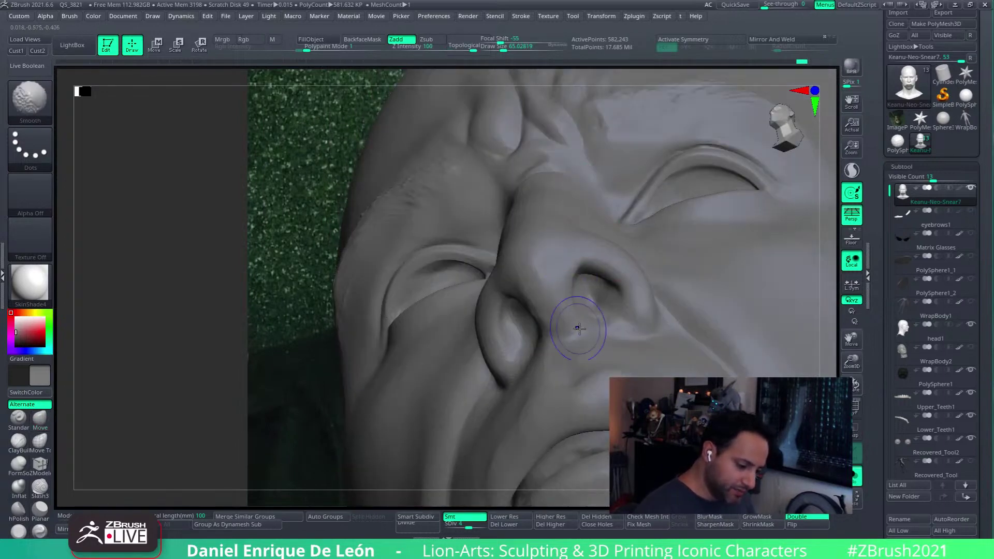
# - Smooth the underside of the nose tip beside the nostril opening
pyautogui.moveTo(558, 346)
pyautogui.mouseDown(button='right')
pyautogui.moveTo(543, 321)
pyautogui.moveTo(521, 314)
pyautogui.mouseUp(button='right')
pyautogui.keyDown('shift'); pyautogui.moveTo(521, 314); pyautogui.dragTo(525, 318); pyautogui.keyUp('shift')
pyautogui.moveTo(526, 316)
pyautogui.keyDown('alt'); pyautogui.mouseDown(button='right')
pyautogui.moveTo(528, 344)
pyautogui.moveTo(522, 306)
pyautogui.mouseUp(button='right'); pyautogui.keyUp('alt')
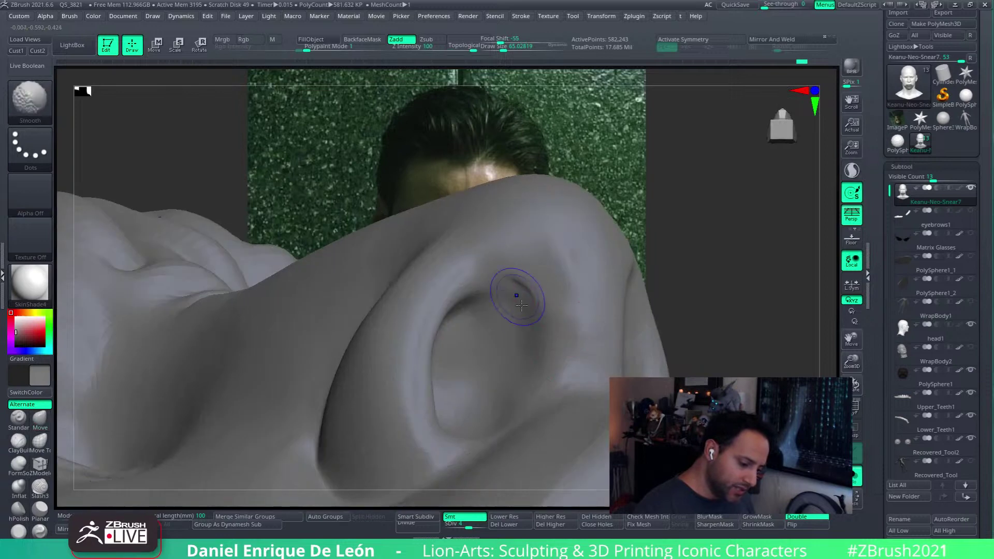
pyautogui.keyDown('shift'); pyautogui.moveTo(526, 302); pyautogui.dragTo(520, 323); pyautogui.keyUp('shift')
pyautogui.keyDown('ctrl'); pyautogui.moveTo(559, 331); pyautogui.dragTo(564, 373, button='right'); pyautogui.keyUp('ctrl')
pyautogui.moveTo(564, 373); pyautogui.dragTo(541, 393, button='right')
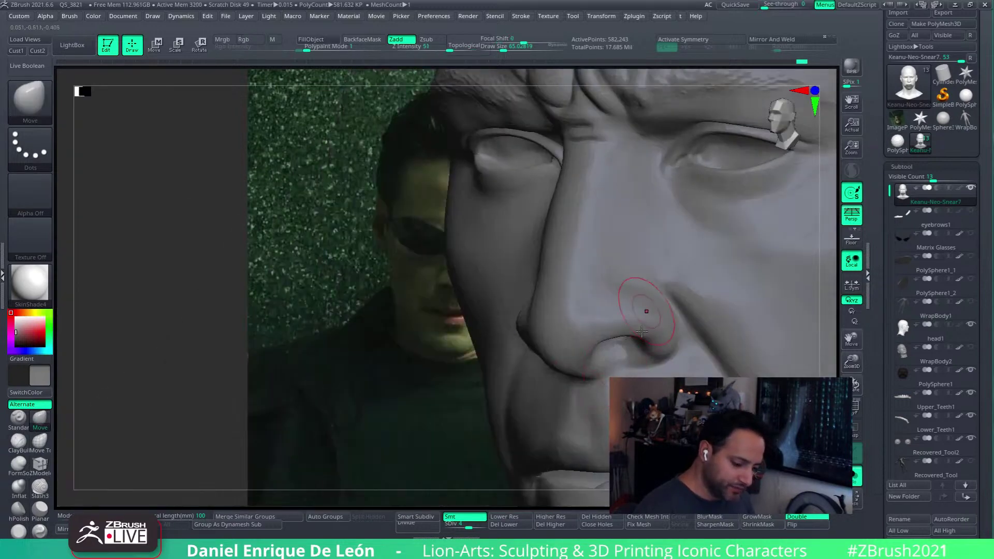
# - Smooth the nose tip and lower bridge from three-quarter, low and frontal angles
pyautogui.moveTo(645, 310)
pyautogui.mouseDown(button='right')
pyautogui.moveTo(616, 344)
pyautogui.moveTo(582, 289)
pyautogui.moveTo(611, 318)
pyautogui.mouseUp(button='right')
pyautogui.keyDown('ctrl'); pyautogui.moveTo(611, 318); pyautogui.dragTo(615, 286, button='right'); pyautogui.keyUp('ctrl')
pyautogui.moveTo(551, 298)
pyautogui.keyDown('shift'); pyautogui.mouseDown()
pyautogui.moveTo(532, 328)
pyautogui.moveTo(507, 325)
pyautogui.mouseUp(); pyautogui.keyUp('shift')
pyautogui.moveTo(560, 355); pyautogui.dragTo(584, 366, button='right')
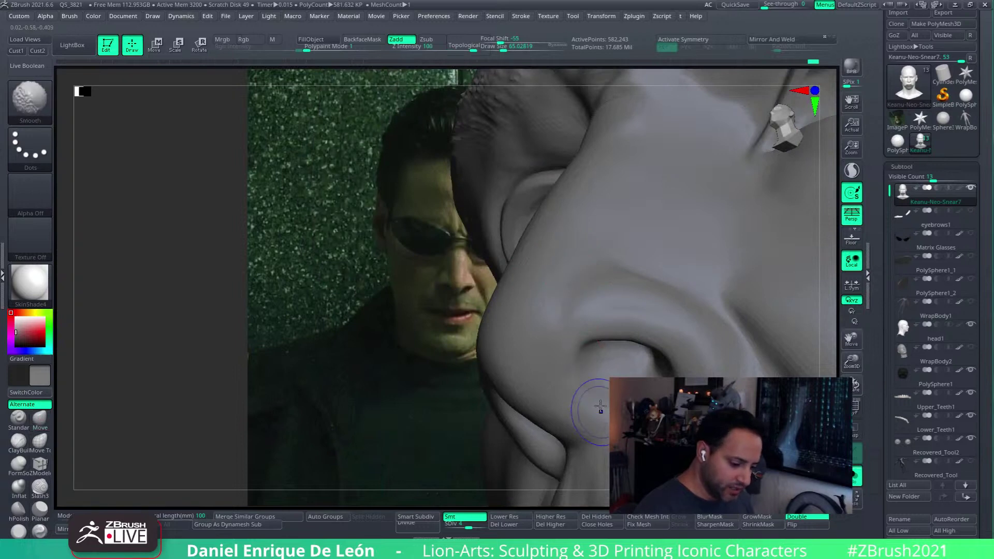
pyautogui.moveTo(702, 304); pyautogui.dragTo(682, 337, button='right')
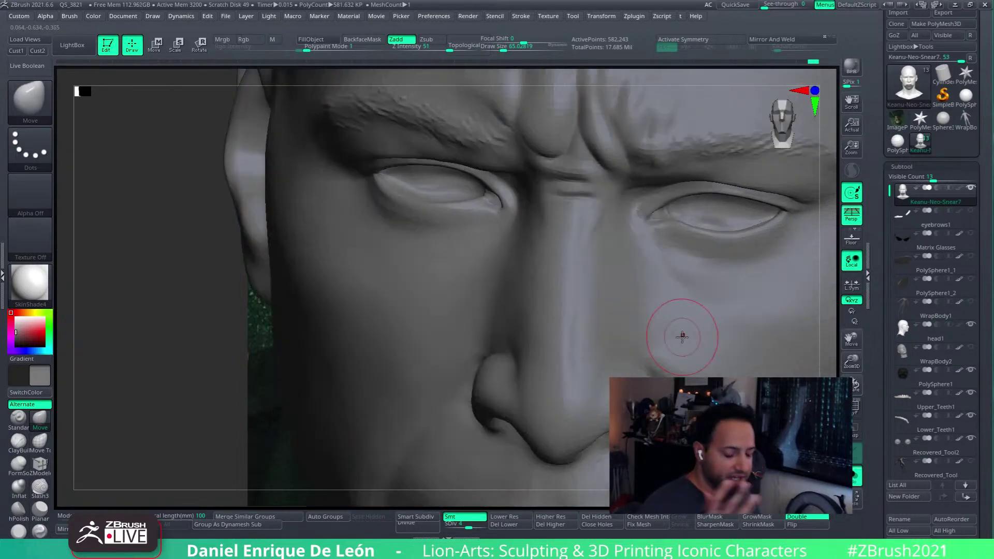
pyautogui.moveTo(632, 284)
pyautogui.mouseDown(button='right')
pyautogui.moveTo(654, 293)
pyautogui.moveTo(632, 271)
pyautogui.mouseUp(button='right')
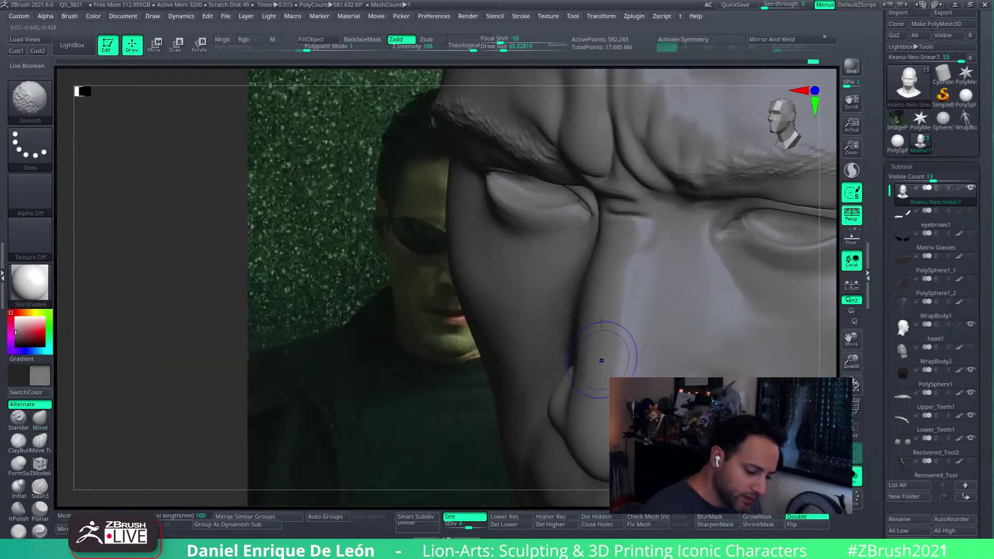
pyautogui.moveTo(604, 352); pyautogui.dragTo(675, 290, button='right')
pyautogui.moveTo(559, 282); pyautogui.dragTo(642, 321, button='right')
pyautogui.keyDown('ctrl'); pyautogui.moveTo(642, 321); pyautogui.dragTo(647, 300, button='right'); pyautogui.keyUp('ctrl')
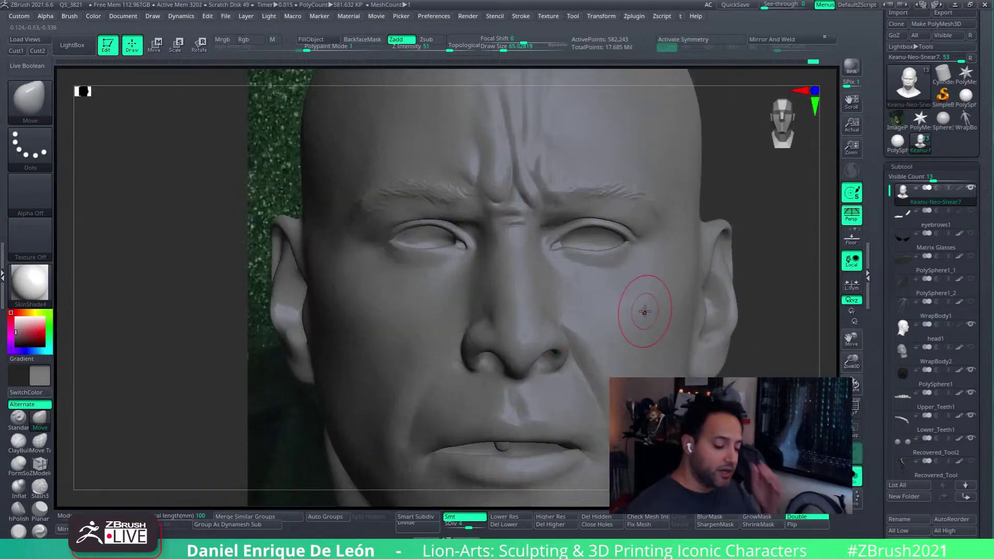
# - Show the other subtools again and examine the overlap on the nose and under-eye area from front and side
pyautogui.click(854, 477)
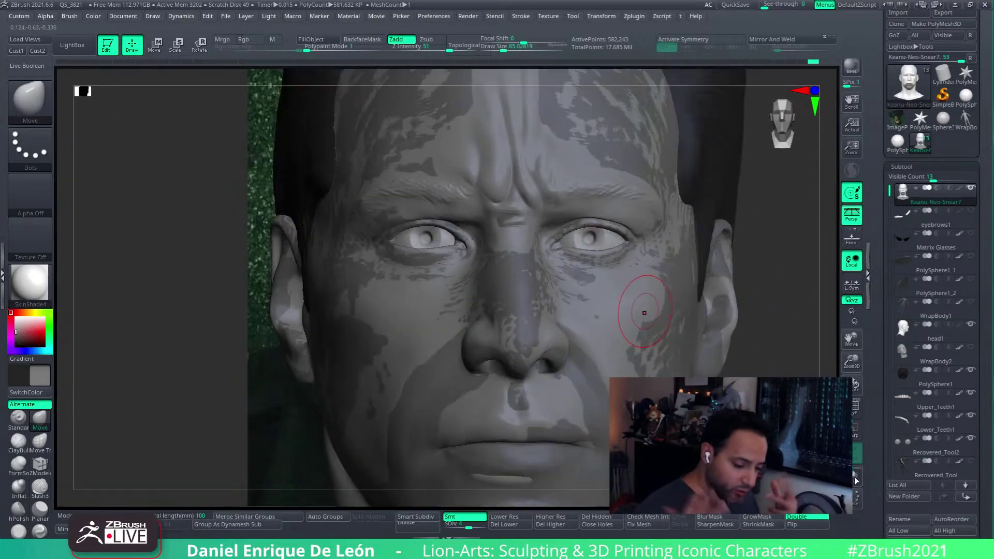
pyautogui.moveTo(542, 274); pyautogui.dragTo(690, 254, button='right')
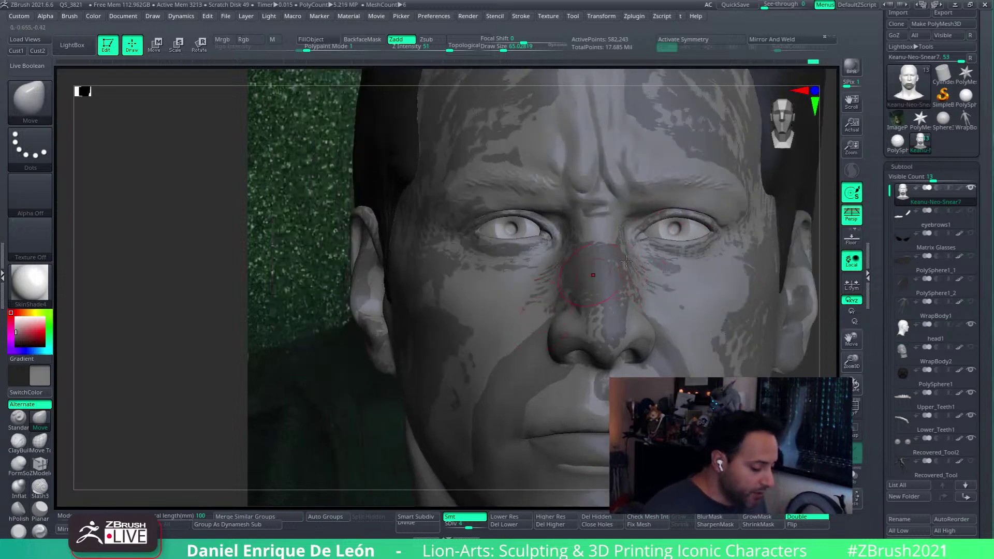
pyautogui.moveTo(690, 292)
pyautogui.keyDown('alt'); pyautogui.mouseDown(button='right')
pyautogui.moveTo(698, 283)
pyautogui.moveTo(617, 325)
pyautogui.moveTo(613, 259)
pyautogui.moveTo(597, 319)
pyautogui.moveTo(446, 336)
pyautogui.mouseUp(button='right'); pyautogui.keyUp('alt')
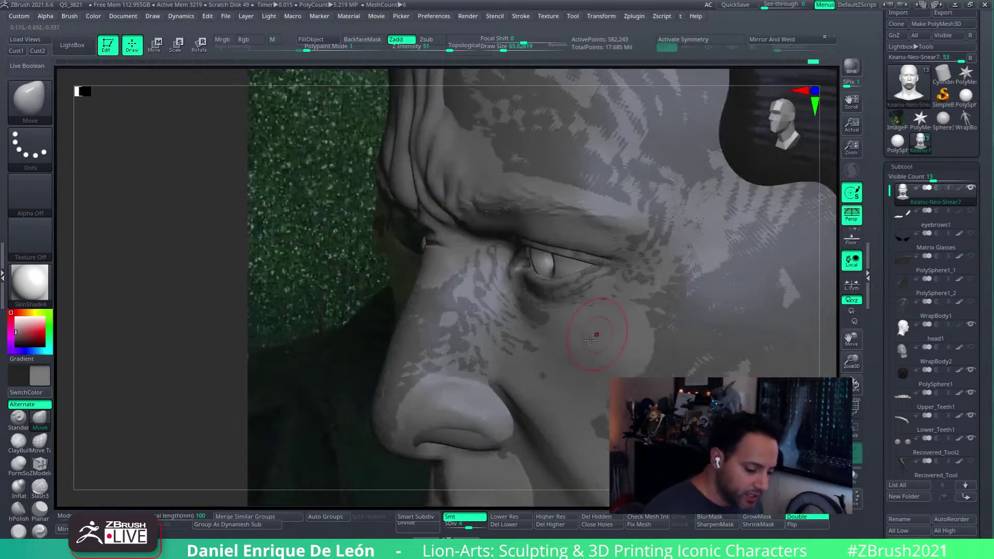
pyautogui.moveTo(544, 352)
pyautogui.mouseDown(button='right')
pyautogui.moveTo(641, 312)
pyautogui.moveTo(619, 314)
pyautogui.mouseUp(button='right')
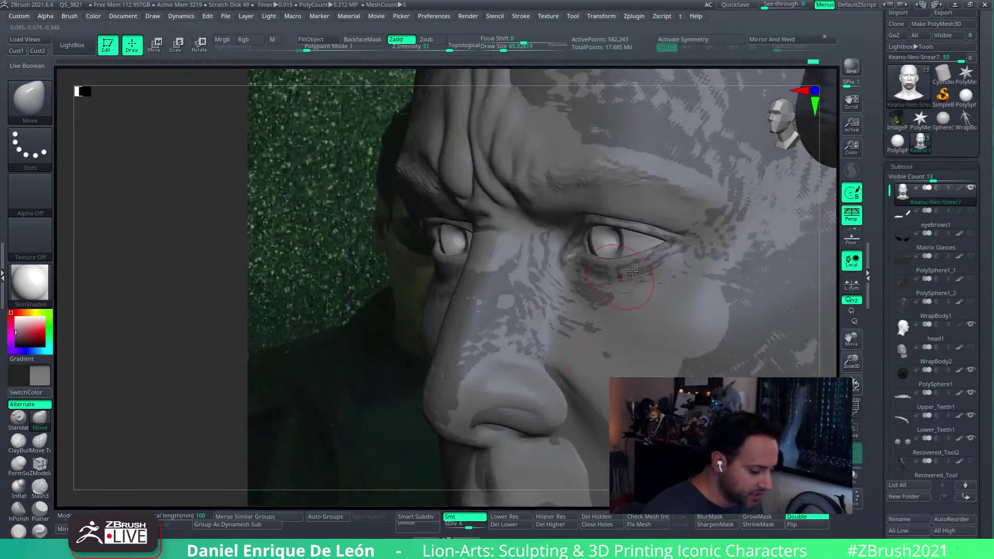
pyautogui.moveTo(632, 271); pyautogui.dragTo(673, 277, button='right')
pyautogui.moveTo(533, 385); pyautogui.dragTo(482, 256, button='right')
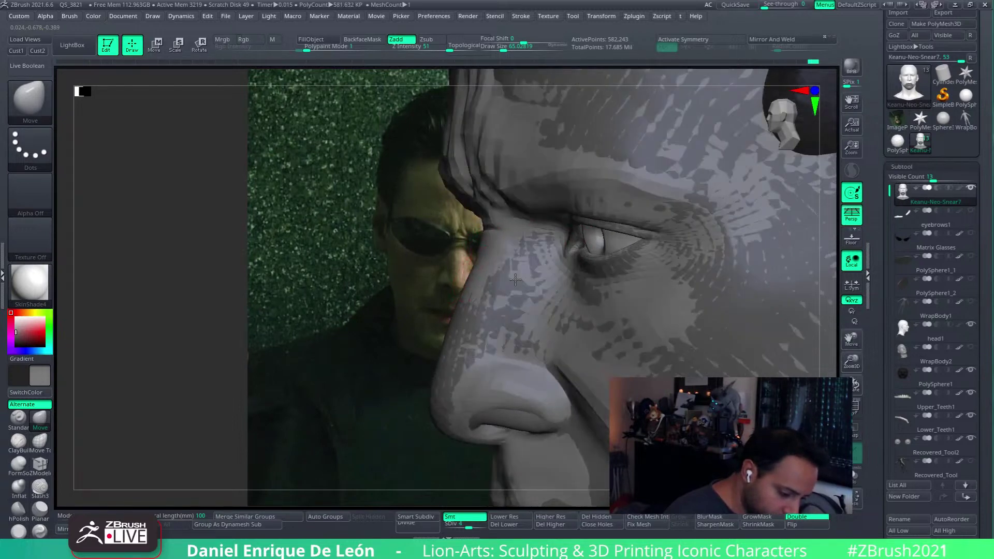
pyautogui.moveTo(484, 271); pyautogui.dragTo(487, 304, button='right')
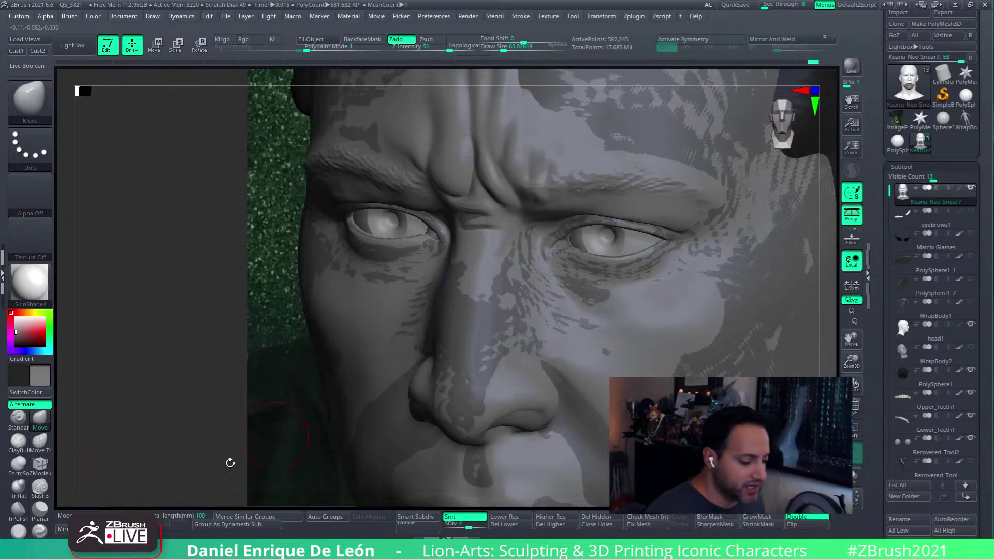
# - Switch to the ZProject brush and project the upper nose bridge between the eyes, working from both sides
pyautogui.click(40, 418)
pyautogui.click(22, 107)
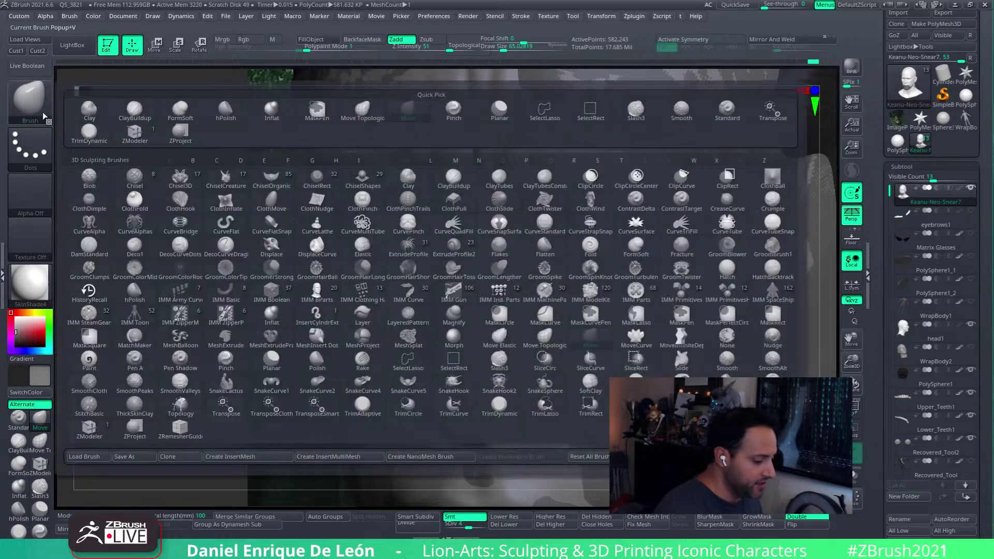
pyautogui.click(175, 420)
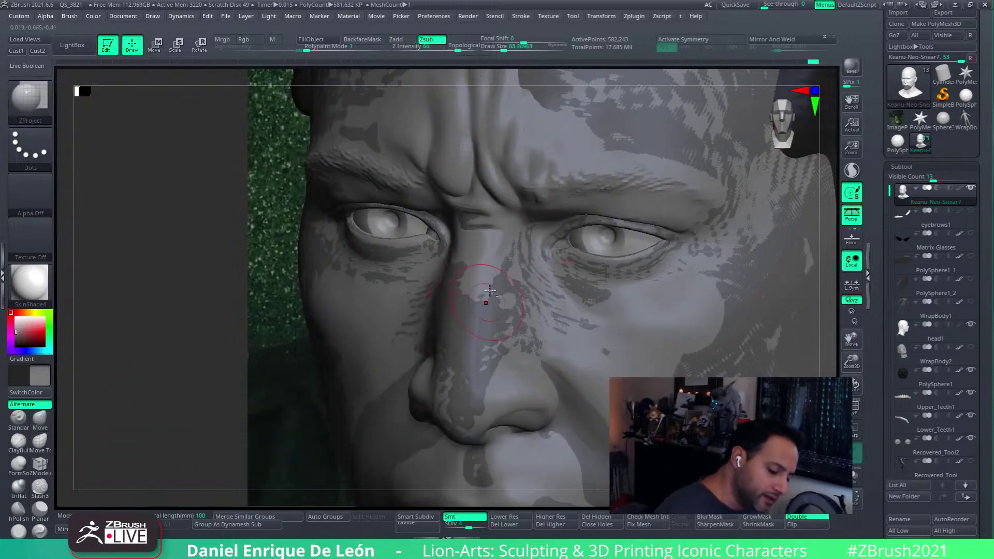
pyautogui.moveTo(483, 266)
pyautogui.mouseDown()
pyautogui.moveTo(492, 265)
pyautogui.moveTo(486, 280)
pyautogui.moveTo(498, 289)
pyautogui.moveTo(519, 277)
pyautogui.mouseUp()
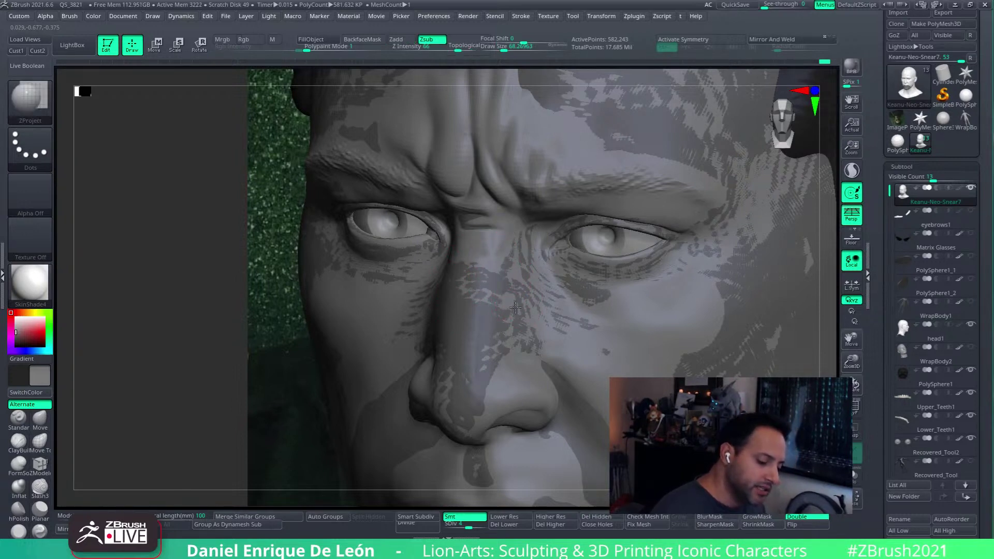
pyautogui.moveTo(522, 330); pyautogui.dragTo(576, 303, button='right')
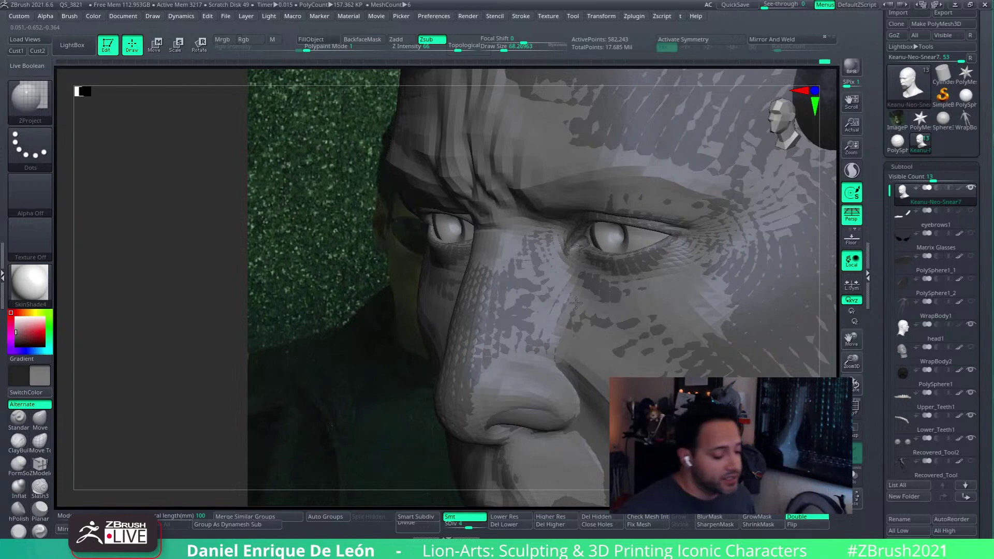
pyautogui.moveTo(576, 303); pyautogui.dragTo(615, 311, button='right')
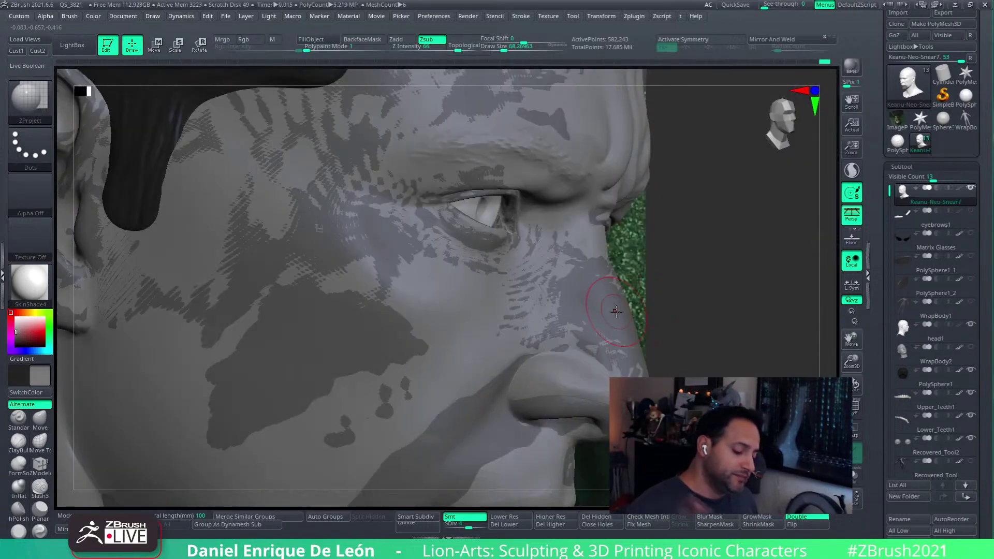
pyautogui.moveTo(572, 271); pyautogui.dragTo(591, 272, button='right')
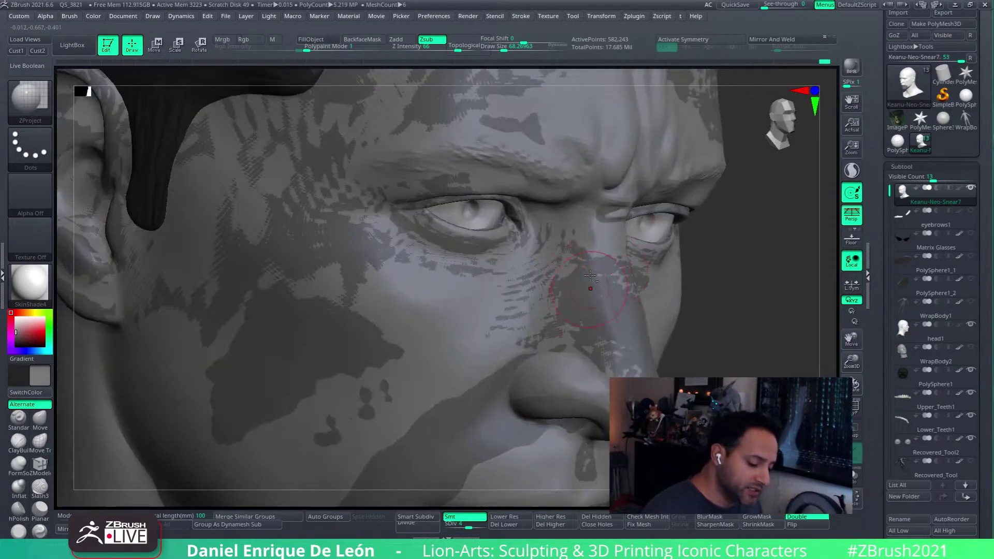
pyautogui.moveTo(636, 266); pyautogui.dragTo(598, 295, button='right')
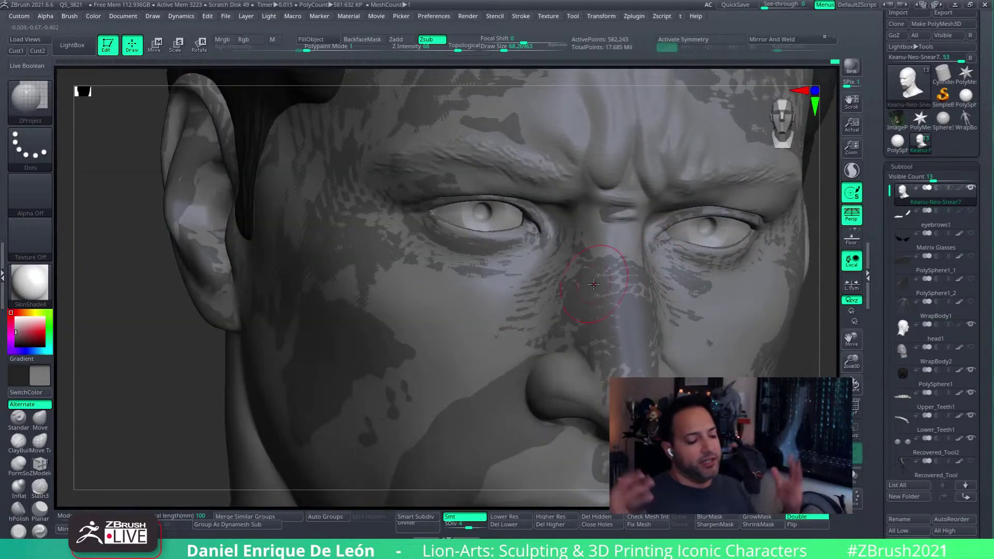
# - Project the cheek below the character's left eye with ZProject in the opposite direction
pyautogui.moveTo(593, 284)
pyautogui.mouseDown(button='right')
pyautogui.moveTo(731, 308)
pyautogui.moveTo(614, 282)
pyautogui.moveTo(711, 370)
pyautogui.mouseUp(button='right')
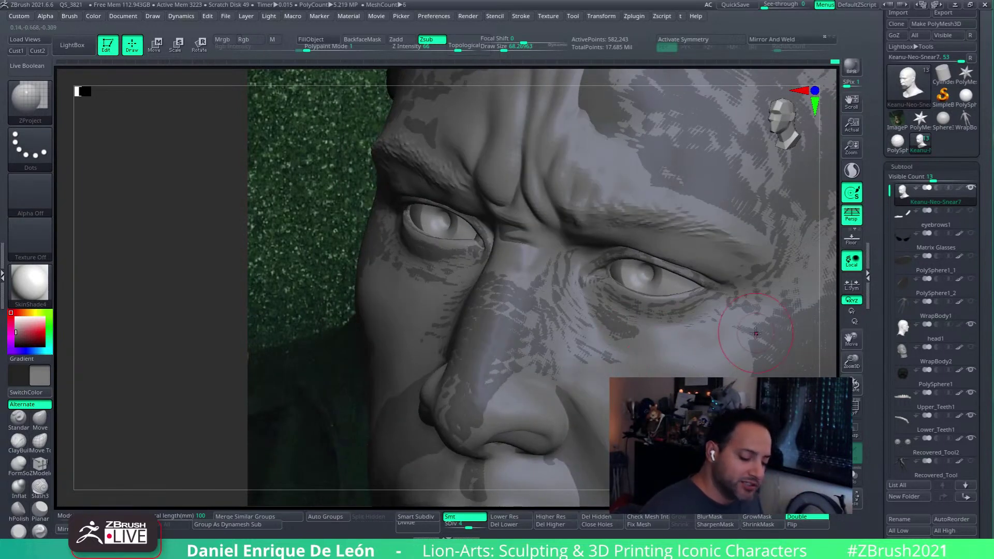
pyautogui.press('shift')
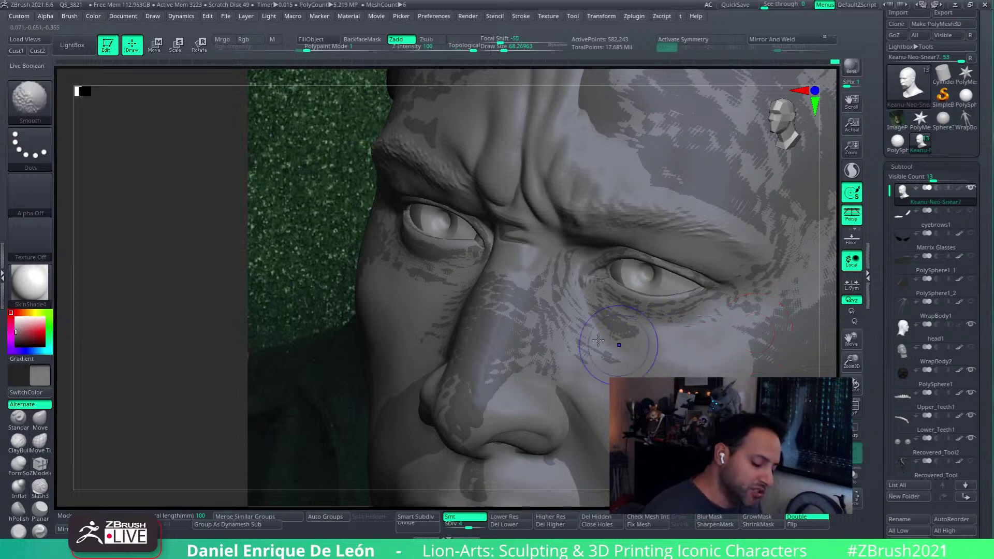
pyautogui.press('alt')
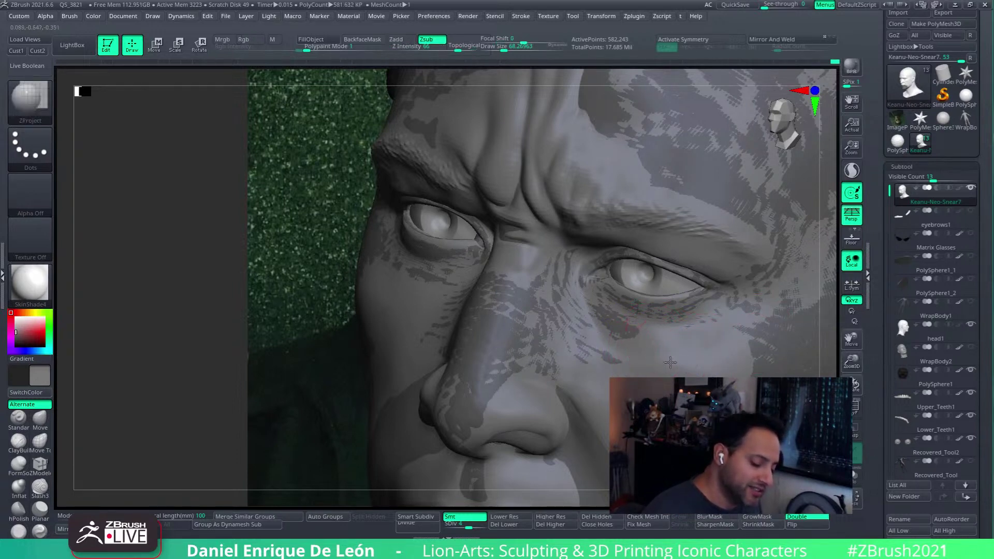
pyautogui.keyDown('alt'); pyautogui.moveTo(694, 348); pyautogui.dragTo(664, 365); pyautogui.keyUp('alt')
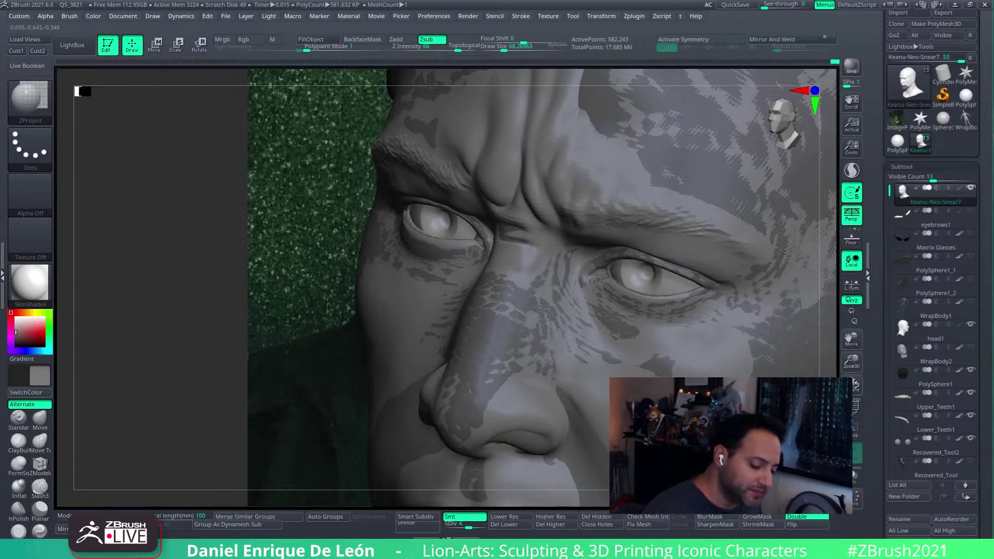
# - Project the side of the face between the character's right ear, temple and cheek with ZProject strokes
pyautogui.moveTo(603, 344)
pyautogui.mouseDown(button='right')
pyautogui.moveTo(543, 334)
pyautogui.moveTo(606, 355)
pyautogui.moveTo(656, 352)
pyautogui.moveTo(410, 363)
pyautogui.mouseUp(button='right')
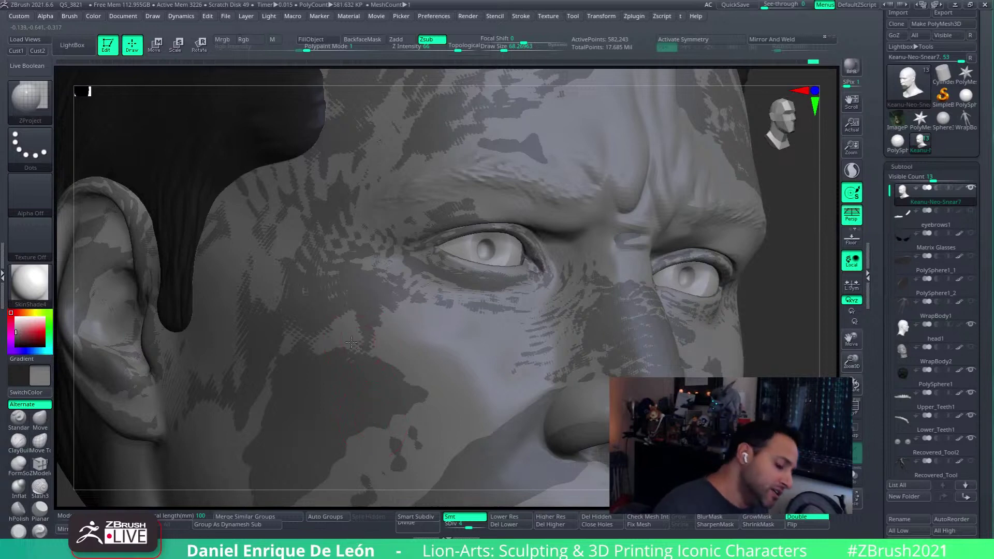
pyautogui.moveTo(341, 379); pyautogui.dragTo(425, 325, button='right')
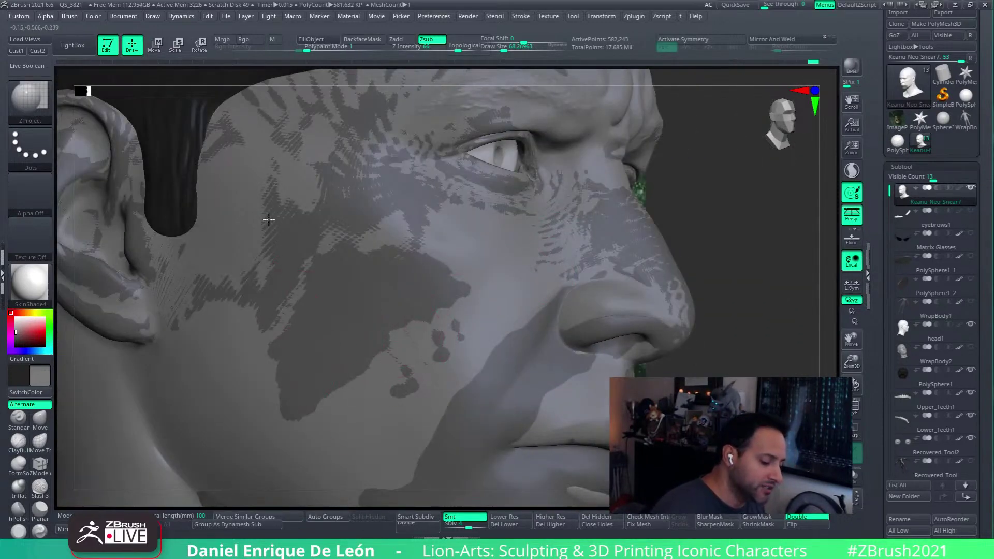
pyautogui.moveTo(269, 219); pyautogui.dragTo(254, 228)
pyautogui.moveTo(299, 201)
pyautogui.mouseDown()
pyautogui.moveTo(296, 181)
pyautogui.moveTo(312, 160)
pyautogui.mouseUp()
pyautogui.moveTo(272, 208)
pyautogui.mouseDown()
pyautogui.moveTo(238, 228)
pyautogui.moveTo(214, 225)
pyautogui.mouseUp()
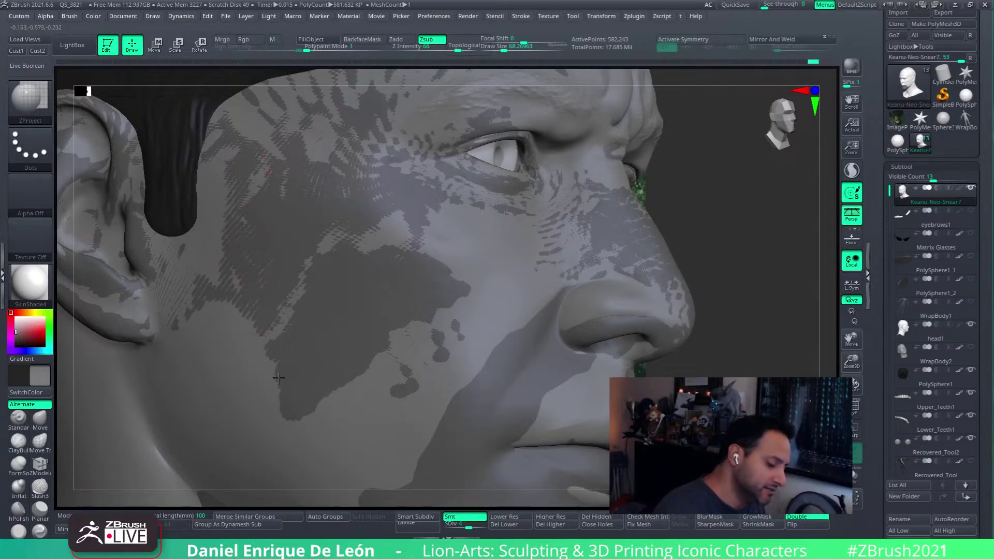
pyautogui.moveTo(244, 344)
pyautogui.mouseDown()
pyautogui.moveTo(235, 323)
pyautogui.moveTo(228, 337)
pyautogui.mouseUp()
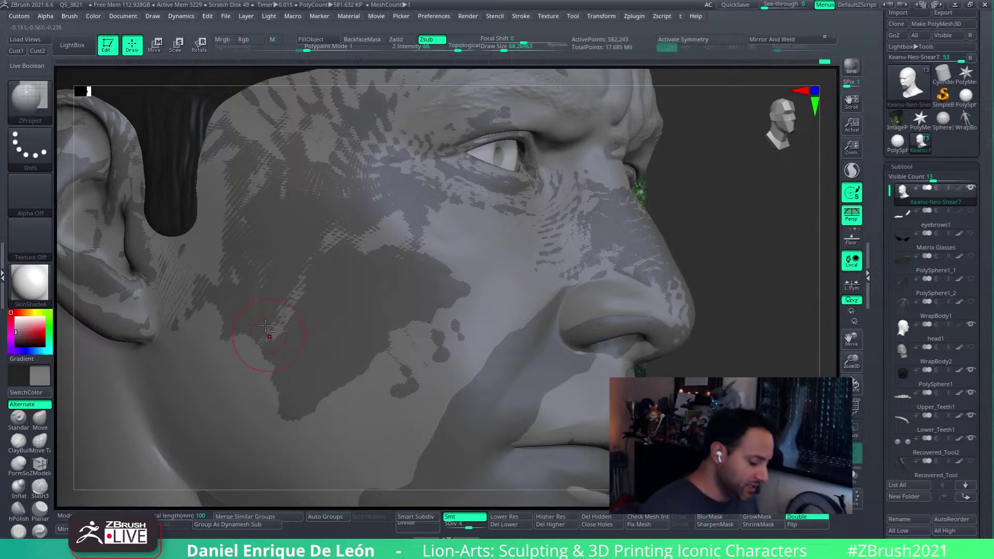
# - Project the character's right cheek near the ear with ZProject, and smooth the cheek on the opposite side of the face
pyautogui.moveTo(286, 346)
pyautogui.mouseDown()
pyautogui.moveTo(244, 330)
pyautogui.moveTo(308, 396)
pyautogui.mouseUp()
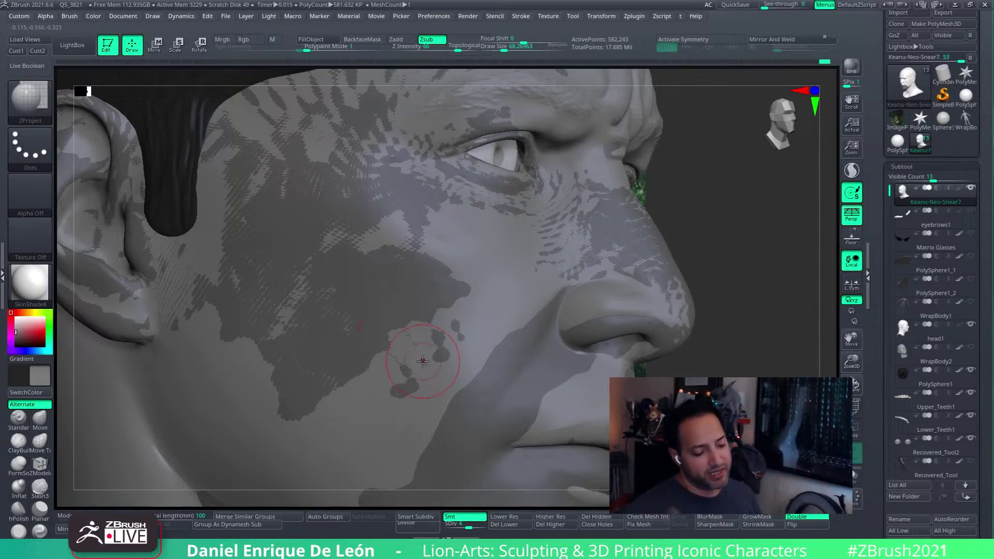
pyautogui.moveTo(511, 293)
pyautogui.mouseDown(button='right')
pyautogui.moveTo(692, 275)
pyautogui.moveTo(657, 254)
pyautogui.moveTo(725, 269)
pyautogui.mouseUp(button='right')
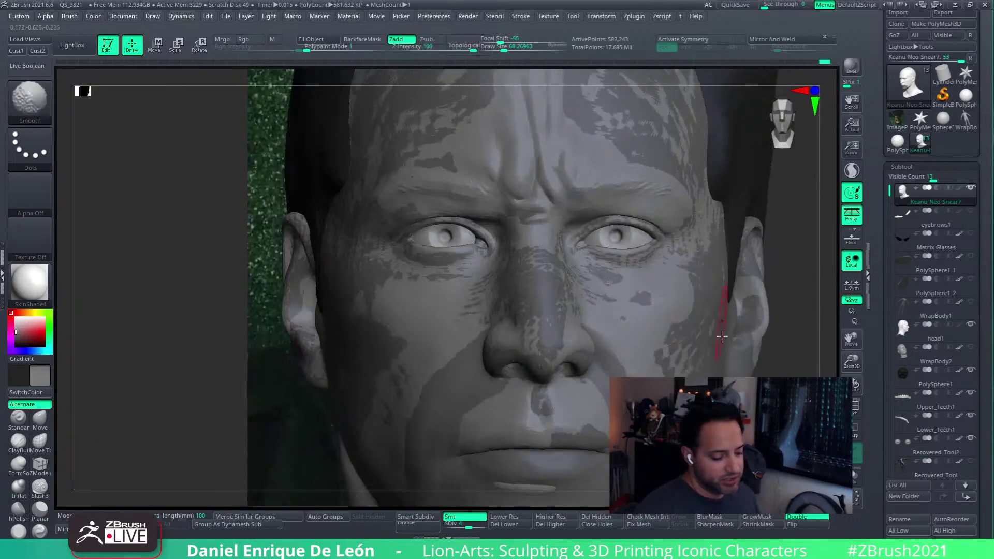
pyautogui.moveTo(696, 324)
pyautogui.keyDown('alt'); pyautogui.mouseDown(button='right')
pyautogui.moveTo(697, 300)
pyautogui.moveTo(647, 299)
pyautogui.moveTo(662, 300)
pyautogui.mouseUp(button='right'); pyautogui.keyUp('alt')
pyautogui.moveTo(656, 300); pyautogui.dragTo(670, 259)
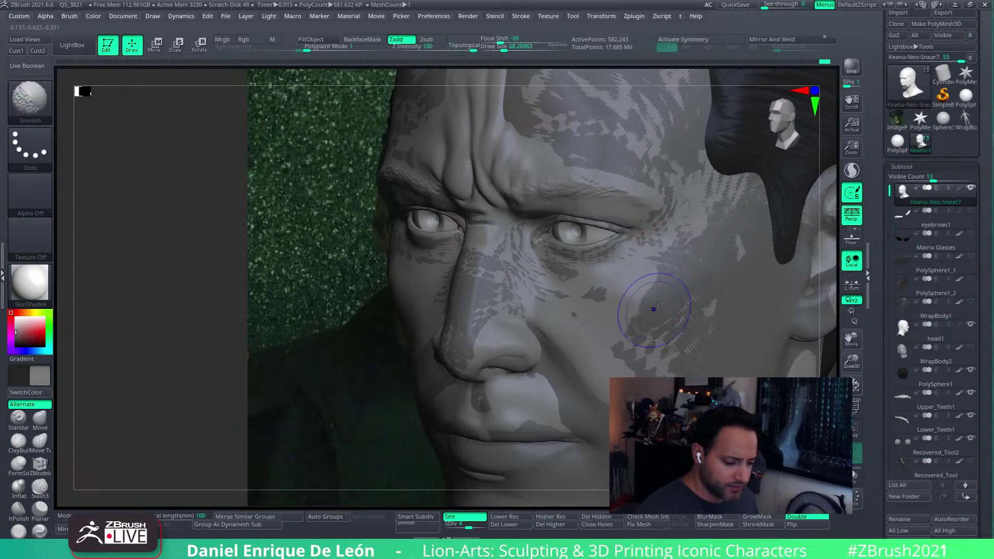
pyautogui.keyDown('ctrl'); pyautogui.moveTo(665, 305); pyautogui.dragTo(720, 314, button='right'); pyautogui.keyUp('ctrl')
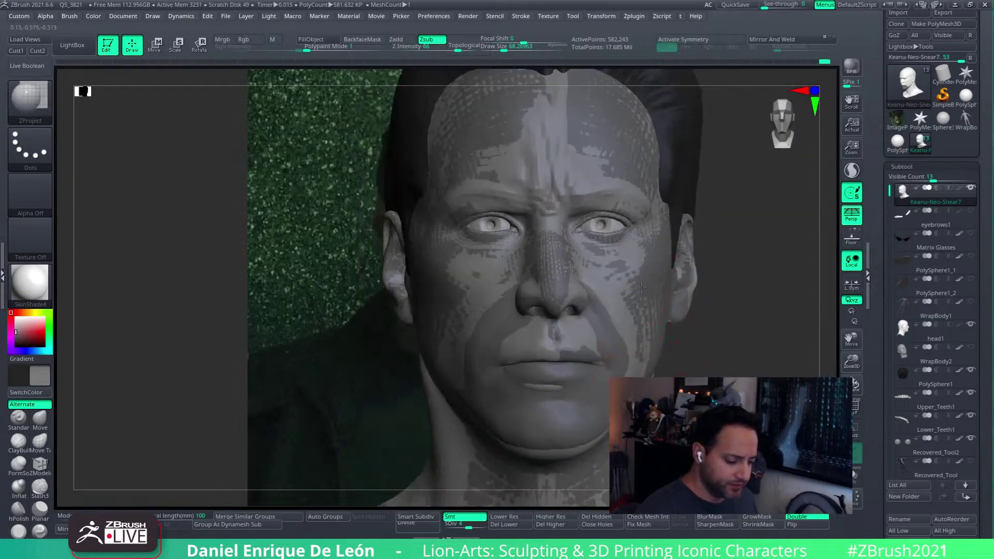
# - Hide the head1 subtool and examine the projected face without the overlapping mesh
pyautogui.moveTo(754, 360)
pyautogui.mouseDown(button='right')
pyautogui.moveTo(683, 347)
pyautogui.moveTo(725, 365)
pyautogui.moveTo(745, 300)
pyautogui.moveTo(661, 339)
pyautogui.moveTo(693, 355)
pyautogui.moveTo(587, 296)
pyautogui.moveTo(554, 316)
pyautogui.mouseUp(button='right')
pyautogui.click(857, 475)
pyautogui.click(970, 324)
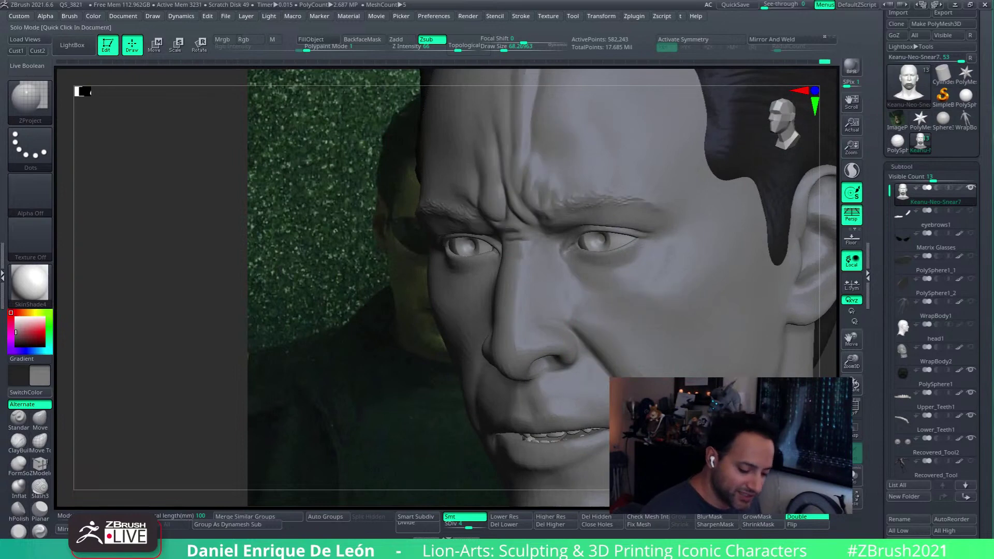
# - Project and smooth the area between the nose and the cheek below the character's left eye, using ZProject
pyautogui.moveTo(642, 332)
pyautogui.mouseDown(button='right')
pyautogui.moveTo(701, 338)
pyautogui.moveTo(642, 304)
pyautogui.moveTo(586, 303)
pyautogui.mouseUp(button='right')
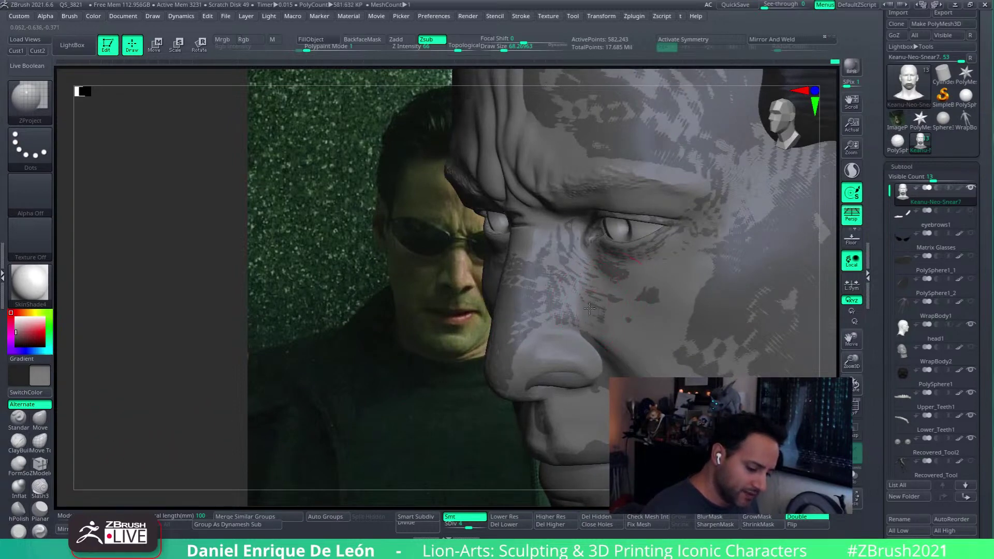
pyautogui.moveTo(623, 327)
pyautogui.keyDown('shift'); pyautogui.mouseDown()
pyautogui.moveTo(590, 311)
pyautogui.moveTo(613, 325)
pyautogui.mouseUp(); pyautogui.keyUp('shift')
pyautogui.keyDown('alt'); pyautogui.moveTo(577, 303); pyautogui.dragTo(588, 300, button='right'); pyautogui.keyUp('alt')
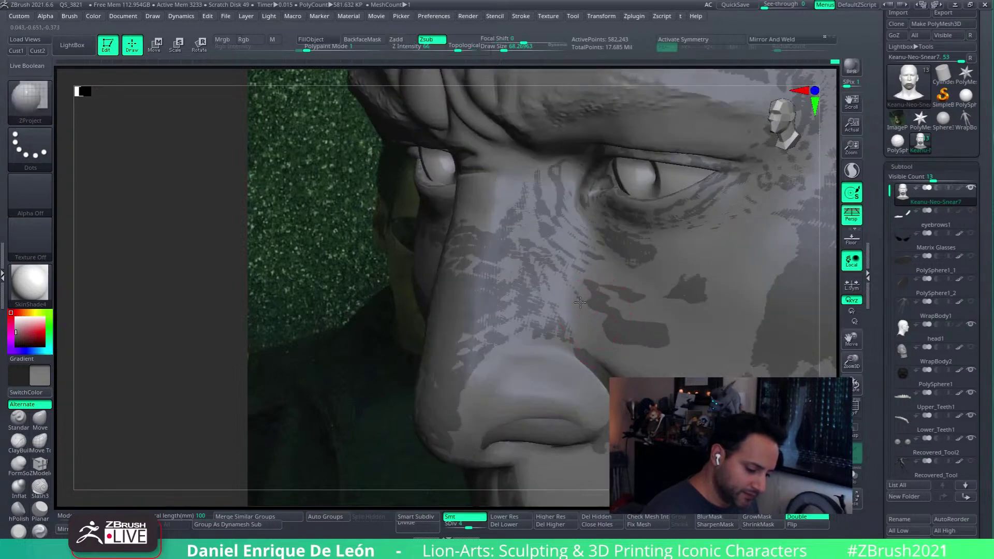
pyautogui.moveTo(593, 327)
pyautogui.keyDown('alt'); pyautogui.mouseDown()
pyautogui.moveTo(631, 293)
pyautogui.moveTo(646, 327)
pyautogui.mouseUp(); pyautogui.keyUp('alt')
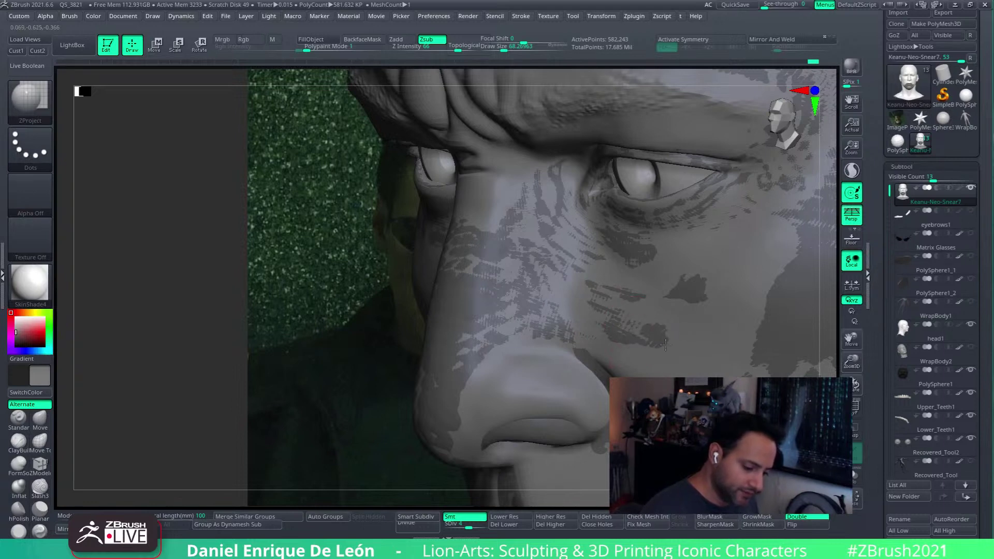
pyautogui.keyDown('shift'); pyautogui.moveTo(666, 345); pyautogui.dragTo(642, 336); pyautogui.keyUp('shift')
pyautogui.moveTo(642, 336); pyautogui.dragTo(657, 325, button='right')
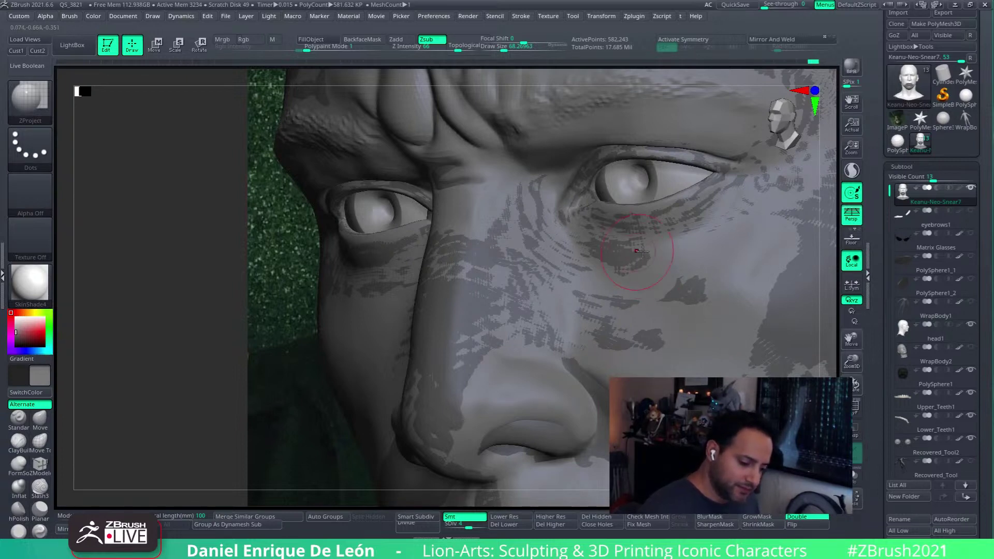
pyautogui.moveTo(642, 251); pyautogui.dragTo(614, 257, button='right')
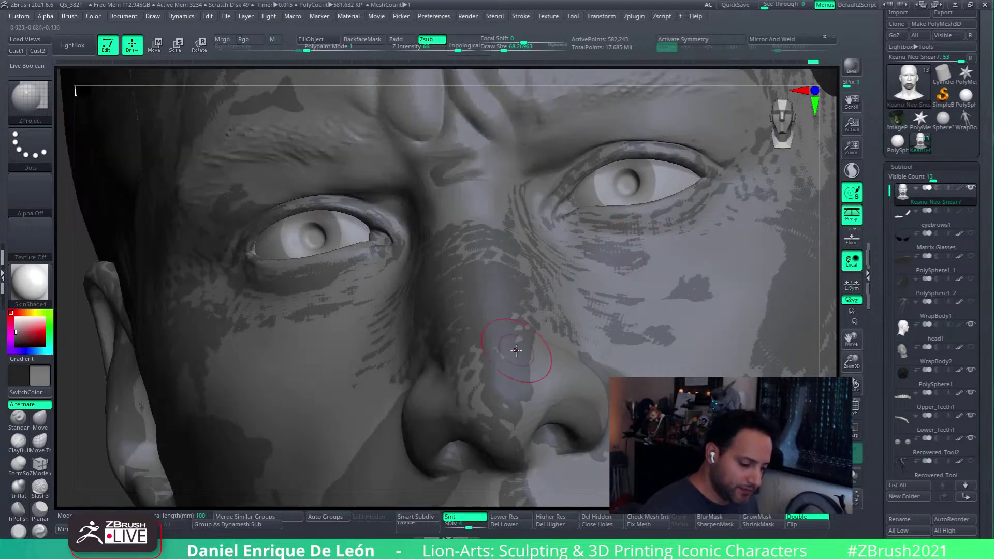
# - Switch to the Move brush and smooth the cheek below the character's left eye, checking it from both sides
pyautogui.press('b')
pyautogui.press('m')
pyautogui.press('v')
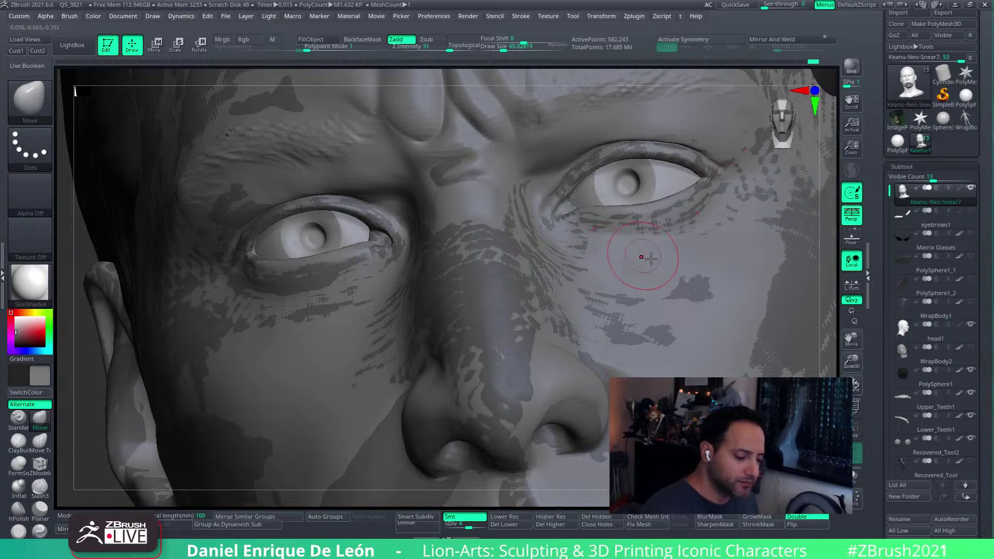
pyautogui.moveTo(643, 255)
pyautogui.mouseDown(button='right')
pyautogui.moveTo(668, 270)
pyautogui.moveTo(621, 262)
pyautogui.moveTo(689, 288)
pyautogui.mouseUp(button='right')
pyautogui.moveTo(708, 284)
pyautogui.keyDown('shift'); pyautogui.mouseDown()
pyautogui.moveTo(708, 293)
pyautogui.moveTo(628, 266)
pyautogui.moveTo(636, 274)
pyautogui.mouseUp(); pyautogui.keyUp('shift')
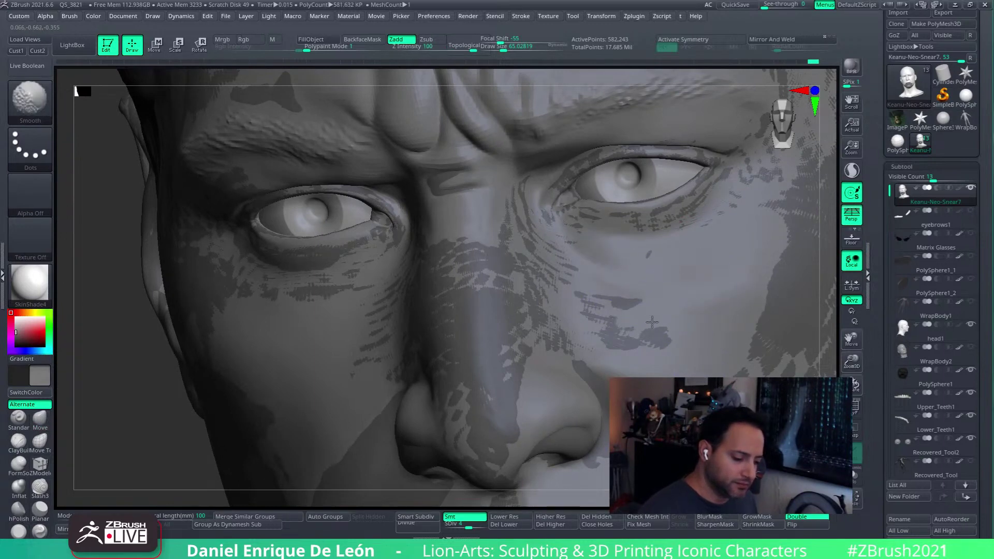
pyautogui.moveTo(688, 288); pyautogui.dragTo(385, 273, button='right')
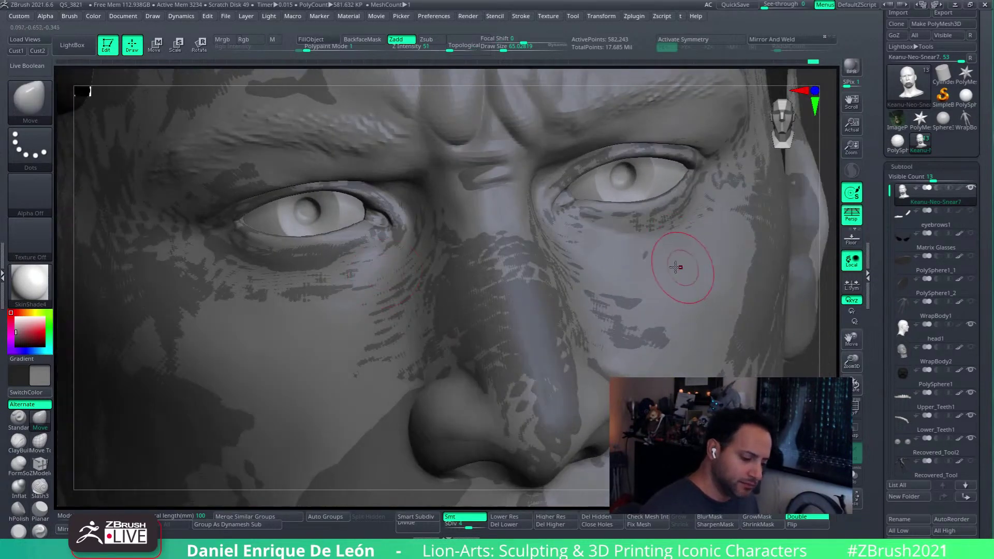
pyautogui.moveTo(673, 266)
pyautogui.mouseDown(button='right')
pyautogui.moveTo(655, 271)
pyautogui.moveTo(696, 251)
pyautogui.moveTo(661, 276)
pyautogui.mouseUp(button='right')
# - Switch back to the ZProject brush and project around the nose bridge and inner corner of the character's left eye
pyautogui.click(33, 89)
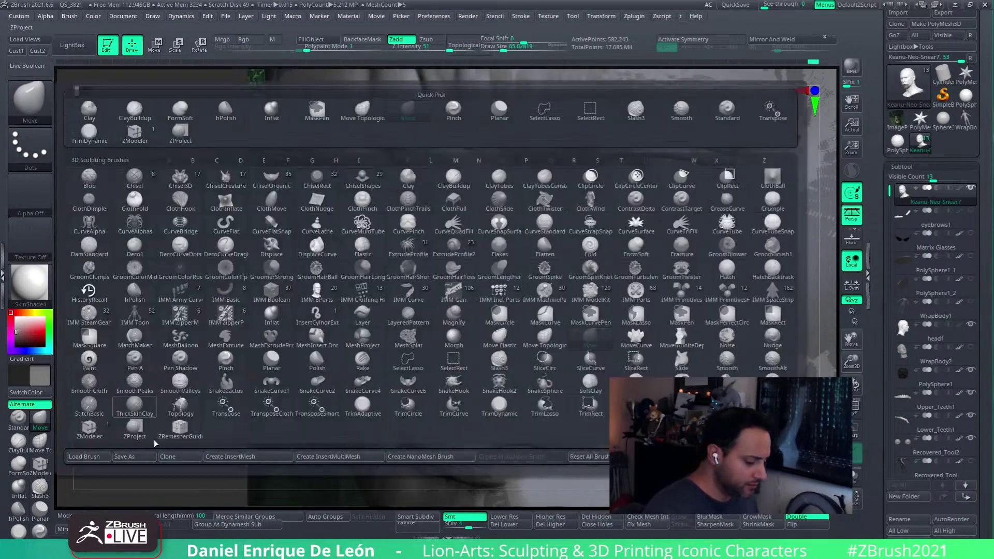
pyautogui.click(138, 419)
pyautogui.moveTo(544, 223)
pyautogui.mouseDown(button='right')
pyautogui.moveTo(519, 204)
pyautogui.moveTo(533, 171)
pyautogui.mouseUp(button='right')
pyautogui.press('ctrl')
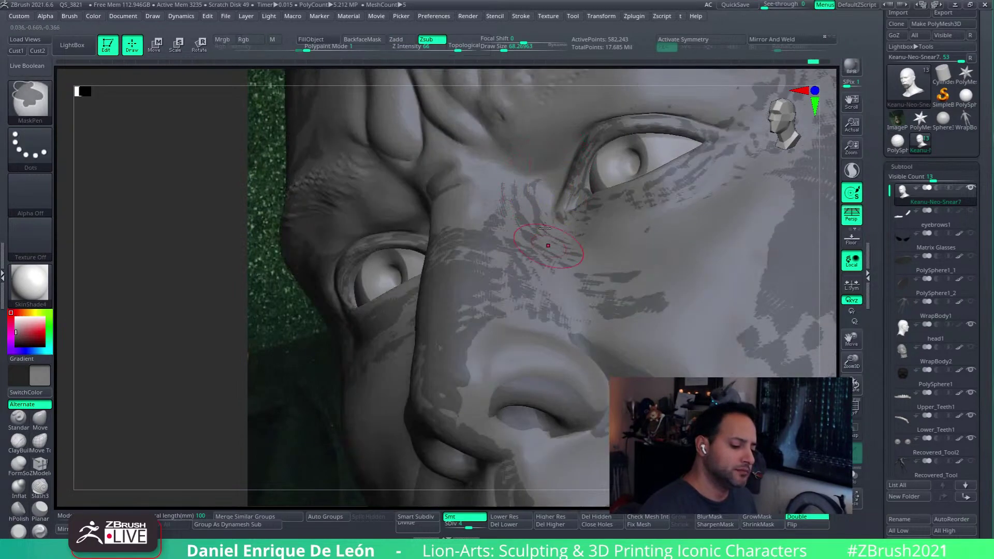
pyautogui.moveTo(545, 228)
pyautogui.mouseDown(button='right')
pyautogui.moveTo(542, 184)
pyautogui.moveTo(565, 179)
pyautogui.mouseUp(button='right')
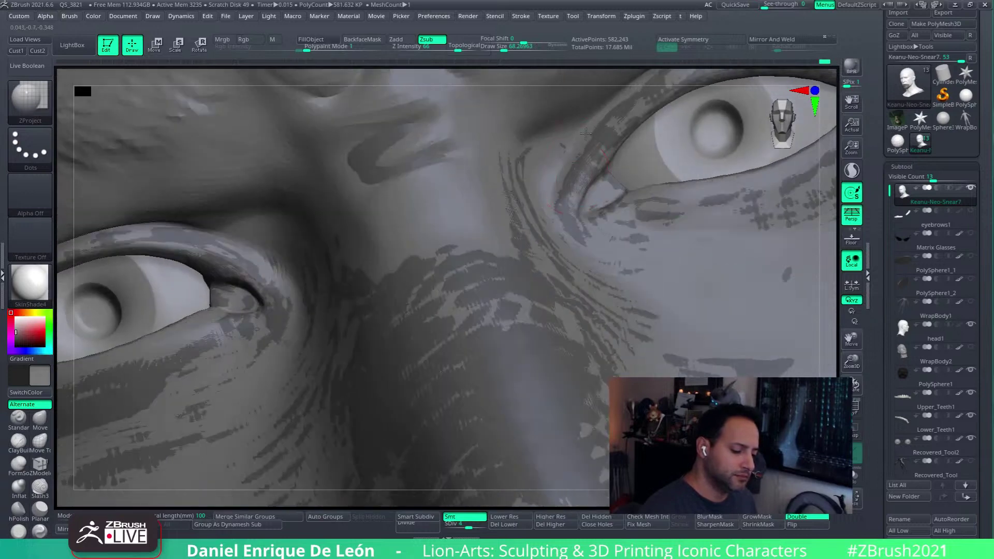
pyautogui.moveTo(592, 132); pyautogui.dragTo(576, 218, button='right')
# - Try to smooth the inner corner of the character's left eye and undo the last two changes
pyautogui.keyDown('shift'); pyautogui.moveTo(576, 218); pyautogui.dragTo(643, 175); pyautogui.keyUp('shift')
pyautogui.hotkey('ctrl', 'z')
pyautogui.hotkey('ctrl', 'z')
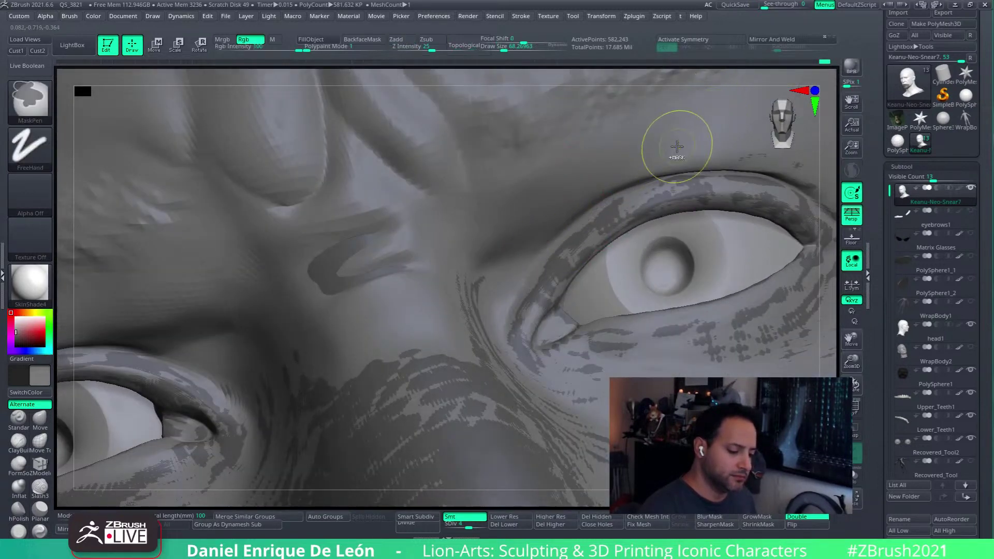
pyautogui.moveTo(602, 231); pyautogui.dragTo(586, 357, button='right')
pyautogui.moveTo(640, 373)
pyautogui.keyDown('ctrl'); pyautogui.mouseDown(button='right')
pyautogui.moveTo(638, 326)
pyautogui.moveTo(667, 361)
pyautogui.moveTo(668, 286)
pyautogui.mouseUp(button='right'); pyautogui.keyUp('ctrl')
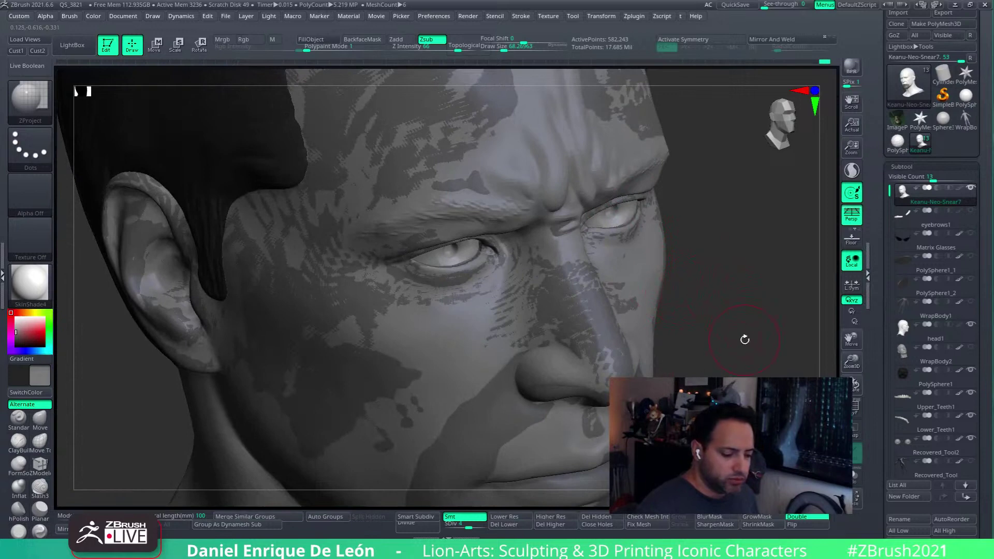
# - Hide the overlapping head1 mesh and examine the whole head from the side and front
pyautogui.click(855, 476)
pyautogui.click(854, 475)
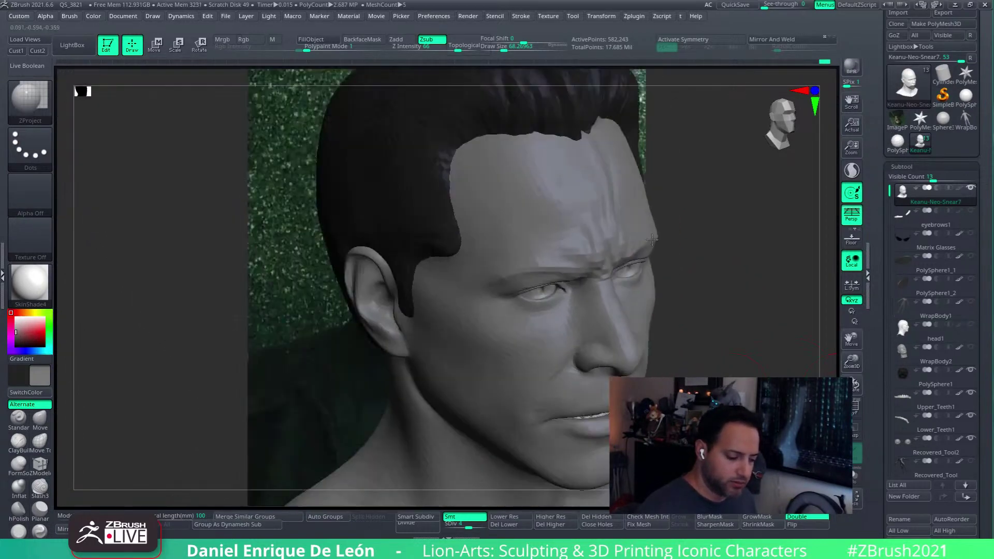
pyautogui.keyDown('ctrl'); pyautogui.moveTo(652, 240); pyautogui.dragTo(676, 295, button='right'); pyautogui.keyUp('ctrl')
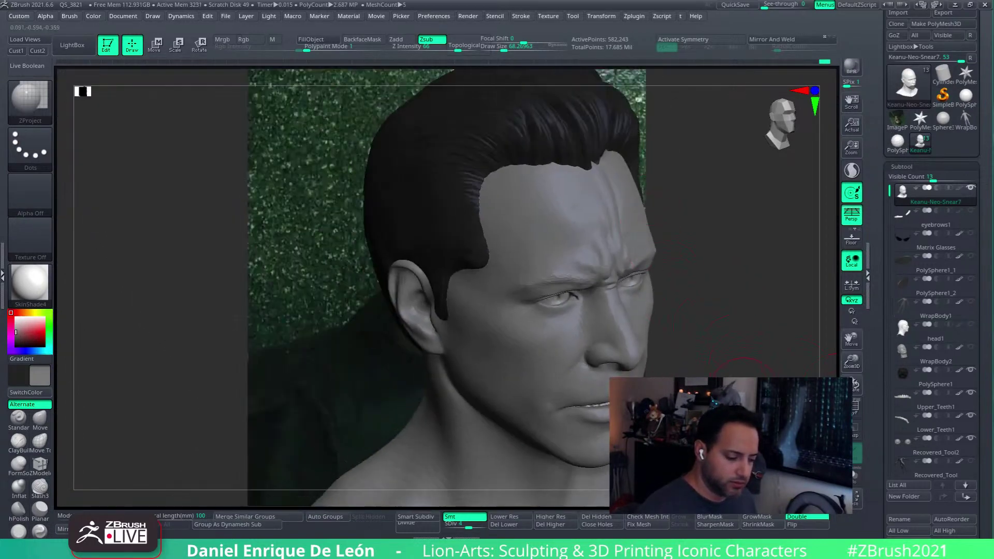
pyautogui.moveTo(776, 339)
pyautogui.mouseDown(button='right')
pyautogui.moveTo(721, 335)
pyautogui.moveTo(753, 351)
pyautogui.moveTo(746, 342)
pyautogui.moveTo(676, 350)
pyautogui.moveTo(735, 302)
pyautogui.moveTo(702, 344)
pyautogui.moveTo(712, 357)
pyautogui.moveTo(676, 359)
pyautogui.moveTo(701, 324)
pyautogui.moveTo(688, 337)
pyautogui.moveTo(725, 321)
pyautogui.moveTo(672, 377)
pyautogui.mouseUp(button='right')
pyautogui.moveTo(672, 377)
pyautogui.keyDown('alt'); pyautogui.mouseDown()
pyautogui.moveTo(694, 381)
pyautogui.moveTo(615, 374)
pyautogui.mouseUp(); pyautogui.keyUp('alt')
pyautogui.moveTo(602, 381); pyautogui.dragTo(632, 328, button='right')
# - Show the painted color on the Keanu-Neo-Snear7 head and bring the mesh up one subdivision level
pyautogui.click(908, 446)
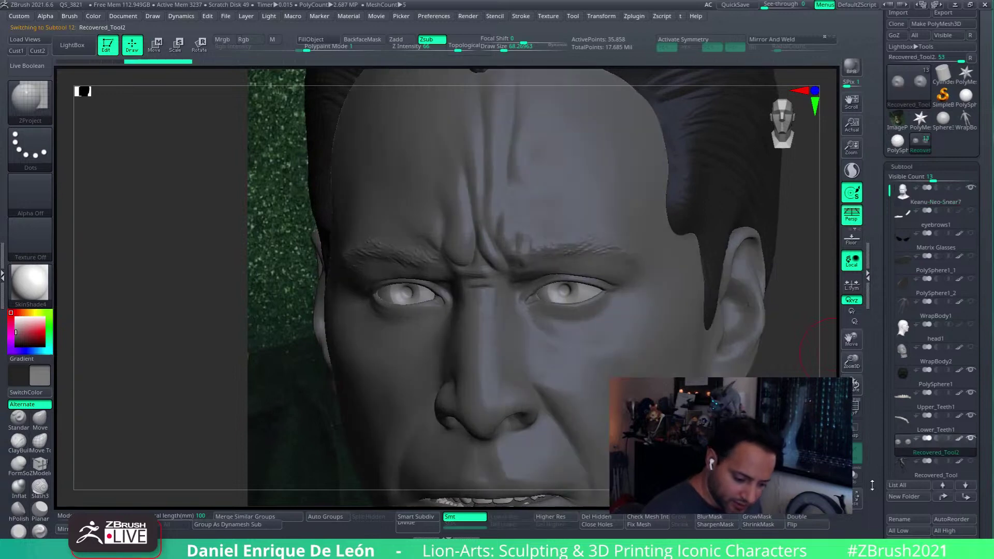
pyautogui.moveTo(566, 294); pyautogui.dragTo(694, 349, button='right')
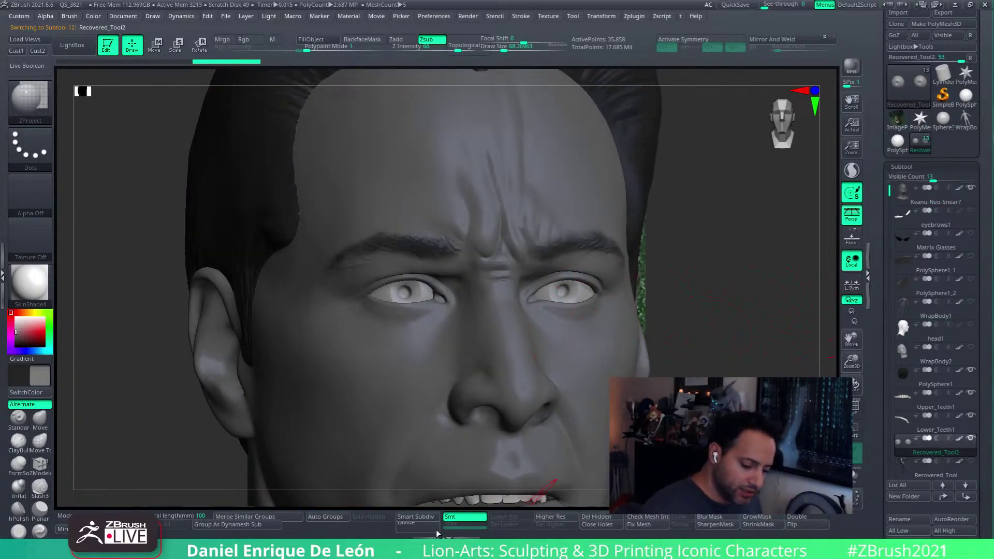
pyautogui.click(899, 199)
pyautogui.hotkey('ctrl', 'd')
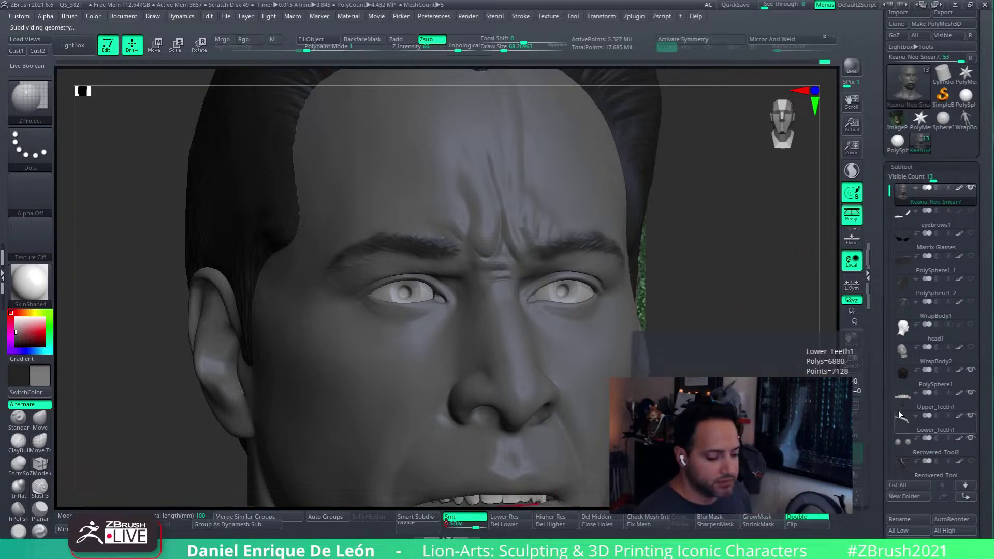
# - On the eyes subtool Recovered_Tool2, isolate the iris polygroup, fill it with dark brown, and show the whole eyes again
pyautogui.click(904, 441)
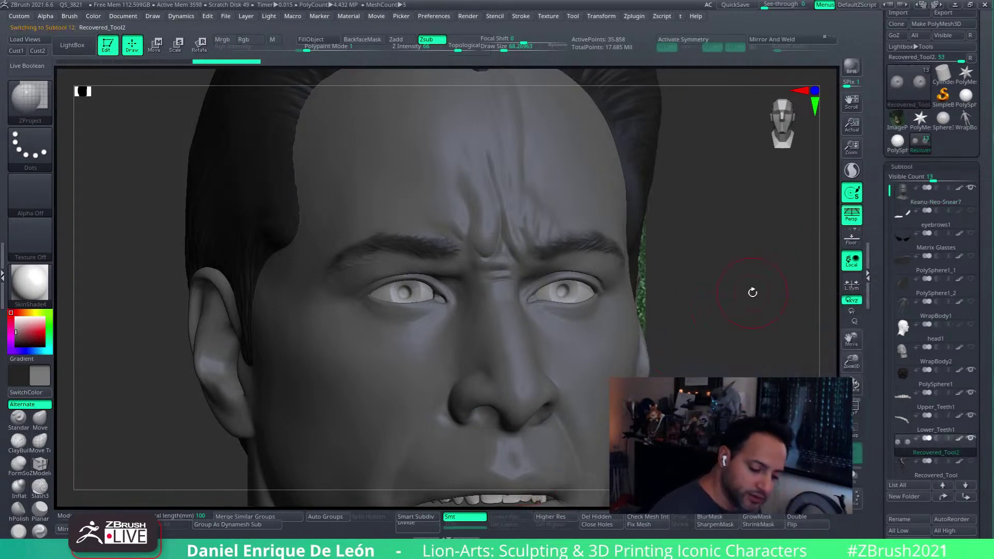
pyautogui.click(24, 337)
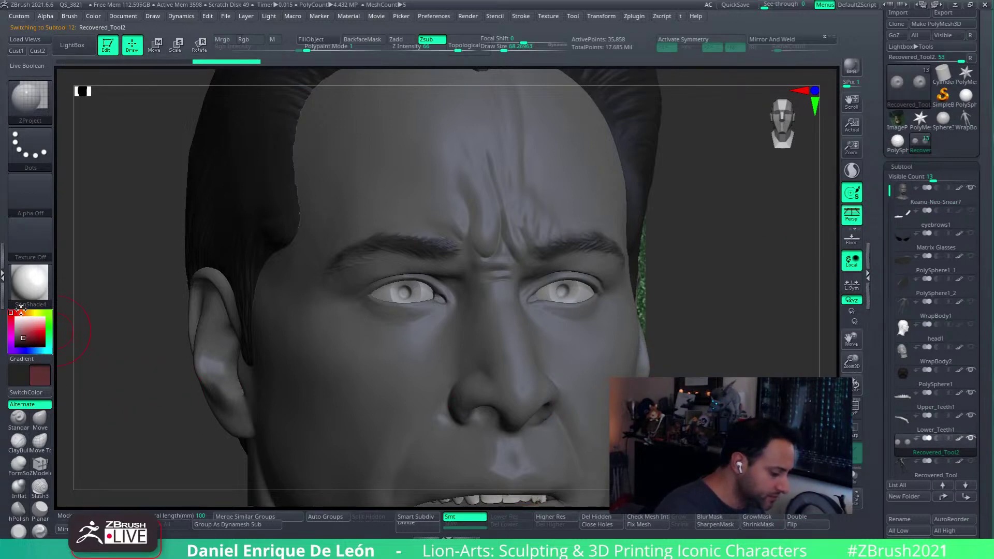
pyautogui.click(21, 311)
pyautogui.moveTo(26, 340); pyautogui.dragTo(22, 341)
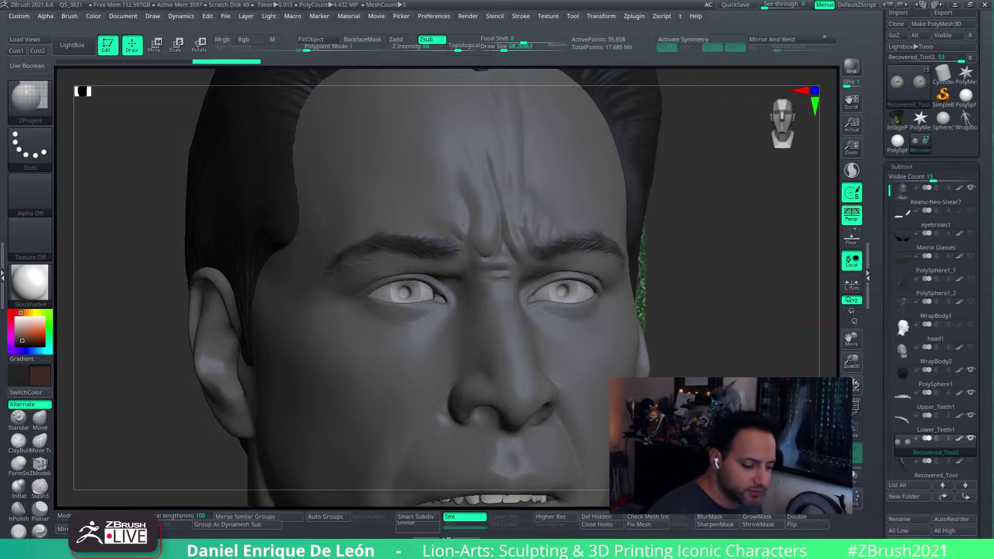
pyautogui.click(855, 407)
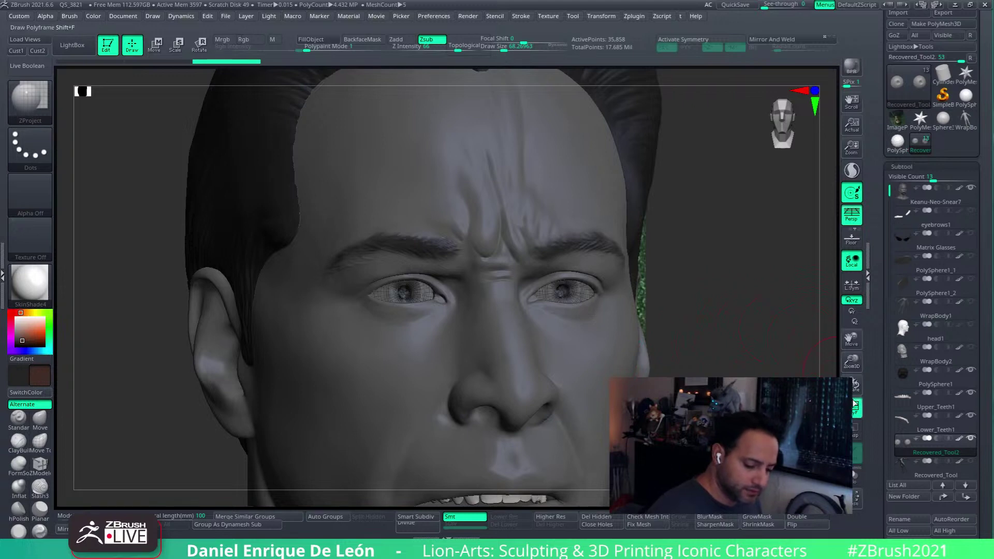
pyautogui.click(855, 408)
pyautogui.keyDown('ctrl'); pyautogui.moveTo(571, 269); pyautogui.dragTo(593, 292, button='right'); pyautogui.keyUp('ctrl')
pyautogui.keyDown('ctrl'); pyautogui.keyDown('shift'); pyautogui.click(571, 317); pyautogui.keyUp('shift'); pyautogui.keyUp('ctrl')
pyautogui.click(243, 39)
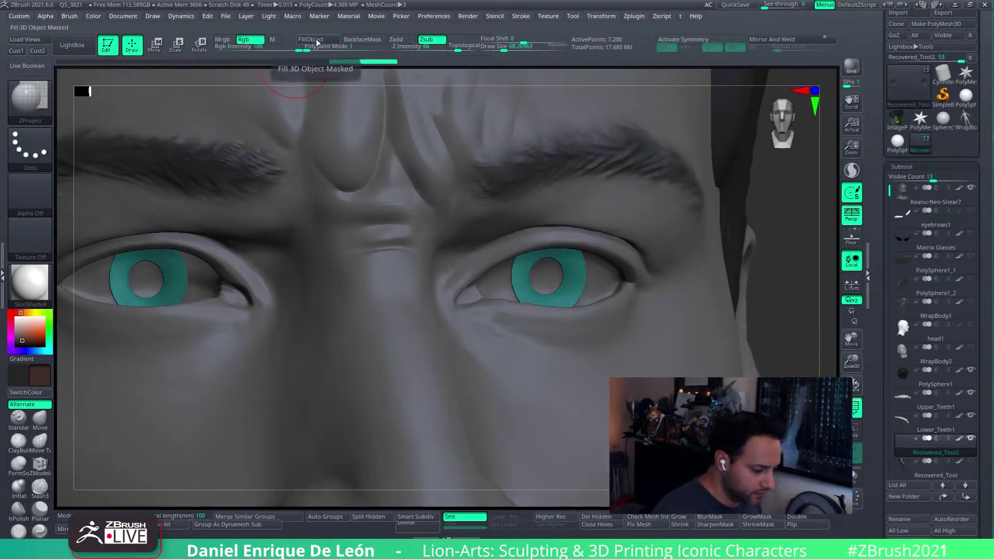
pyautogui.click(855, 407)
pyautogui.keyDown('ctrl'); pyautogui.keyDown('shift'); pyautogui.click(789, 344); pyautogui.keyUp('shift'); pyautogui.keyUp('ctrl')
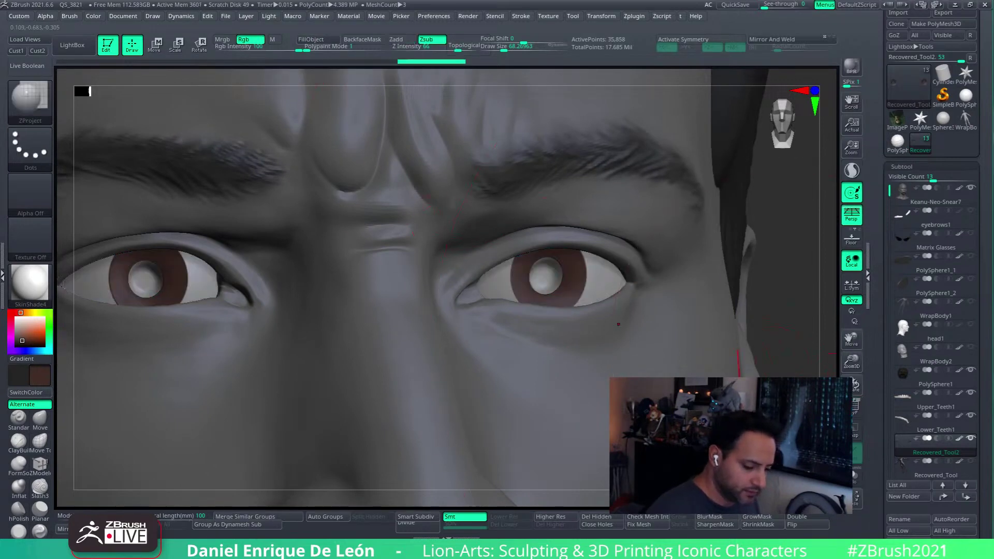
# - Isolate the pupil polygroup and fill it with black, restore the full eyes, and reset the active color to grey
pyautogui.keyDown('ctrl'); pyautogui.moveTo(625, 380); pyautogui.dragTo(615, 330, button='right'); pyautogui.keyUp('ctrl')
pyautogui.keyDown('ctrl'); pyautogui.keyDown('shift'); pyautogui.click(565, 312); pyautogui.keyUp('shift'); pyautogui.keyUp('ctrl')
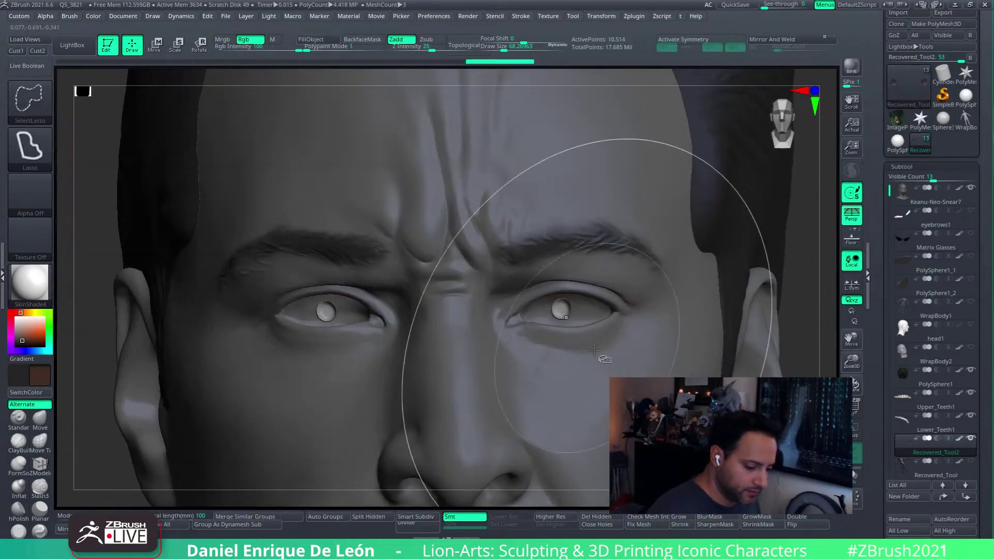
pyautogui.press('v')
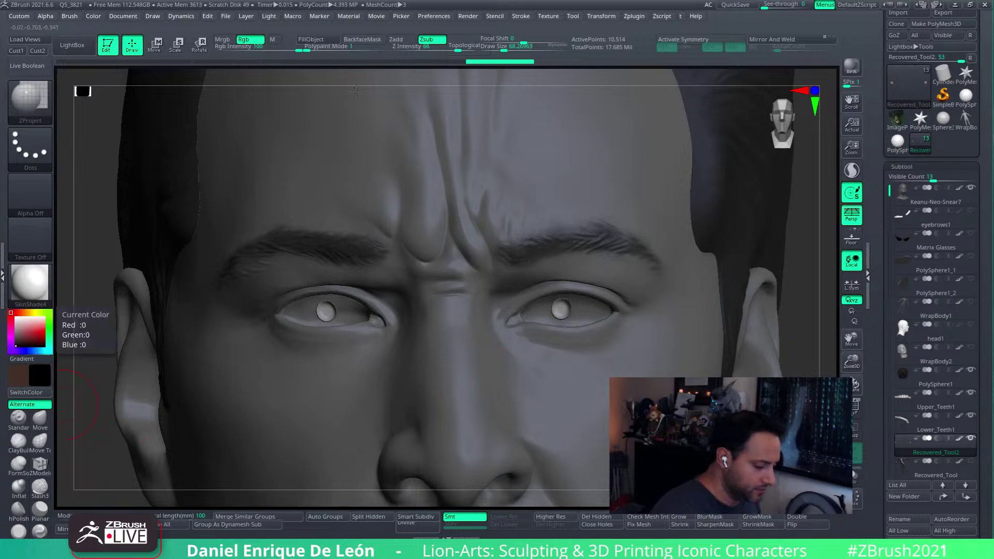
pyautogui.click(325, 41)
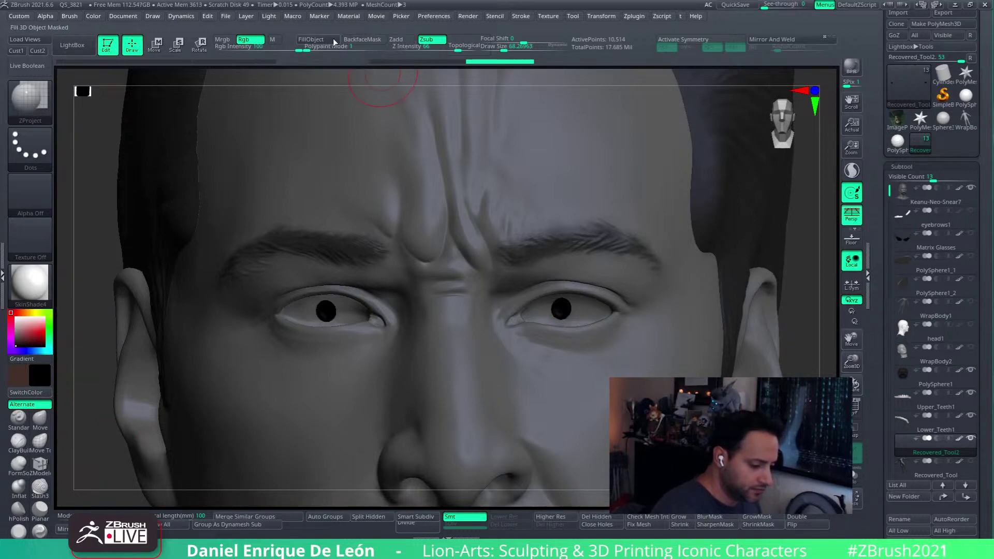
pyautogui.click(44, 392)
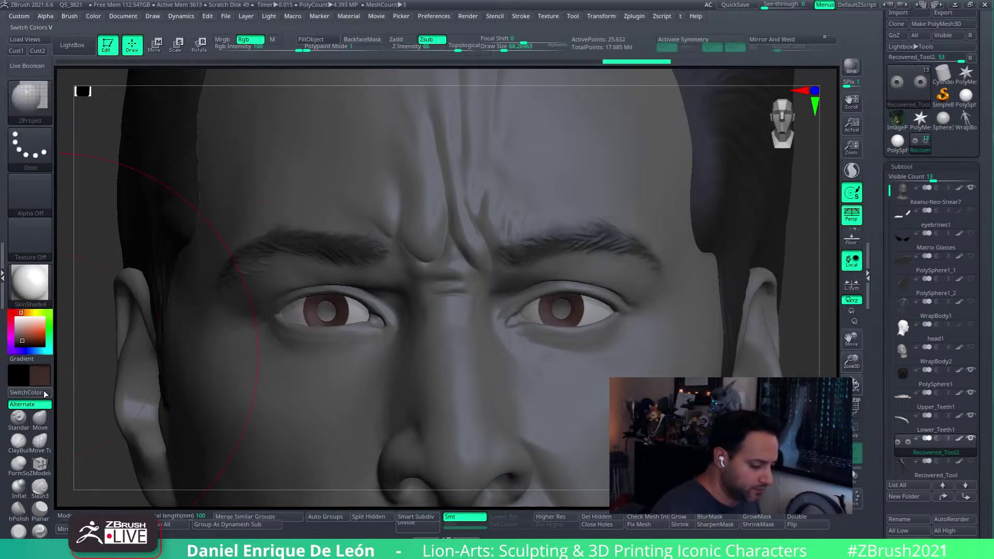
pyautogui.click(16, 334)
pyautogui.keyDown('ctrl'); pyautogui.moveTo(643, 355); pyautogui.dragTo(711, 295, button='right'); pyautogui.keyUp('ctrl')
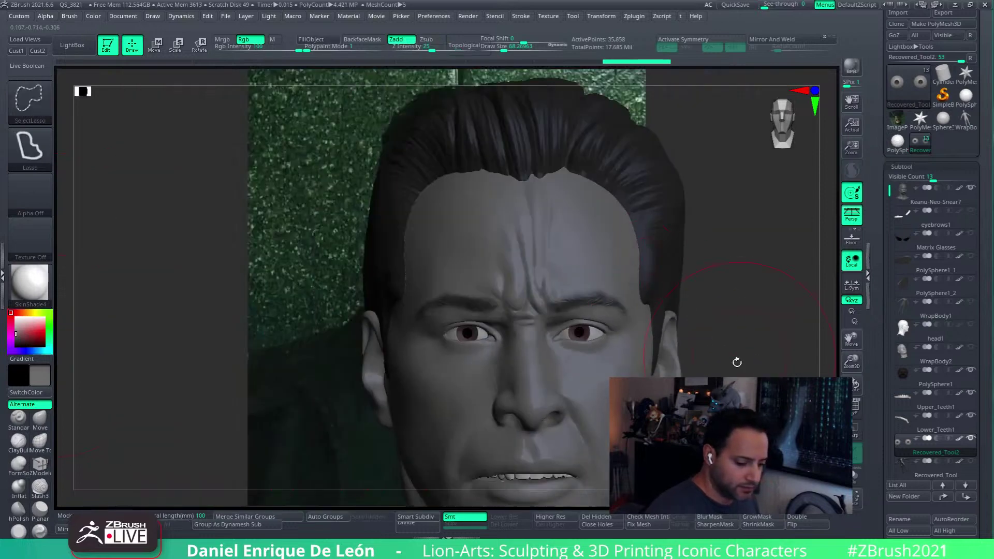
pyautogui.moveTo(736, 362); pyautogui.dragTo(697, 336, button='right')
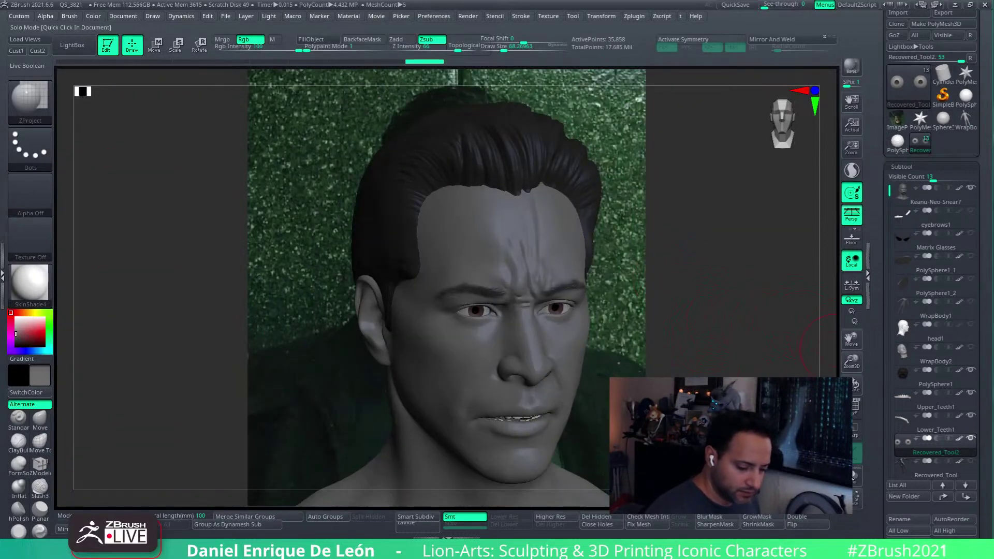
# - Examine the head from the side and front, briefly showing the Matrix Glasses on the face
pyautogui.moveTo(776, 336)
pyautogui.mouseDown(button='right')
pyautogui.moveTo(725, 339)
pyautogui.moveTo(725, 356)
pyautogui.mouseUp(button='right')
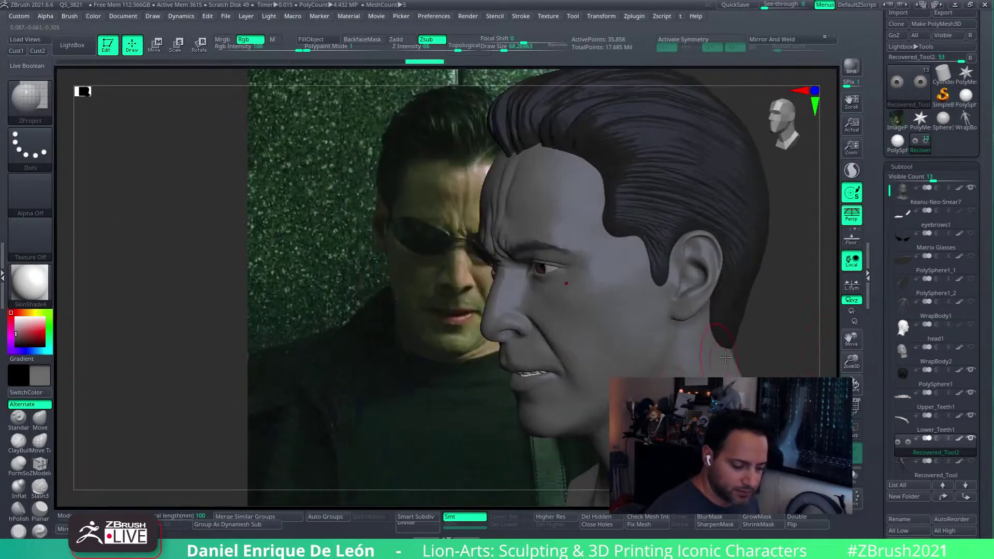
pyautogui.moveTo(689, 324); pyautogui.dragTo(667, 328, button='right')
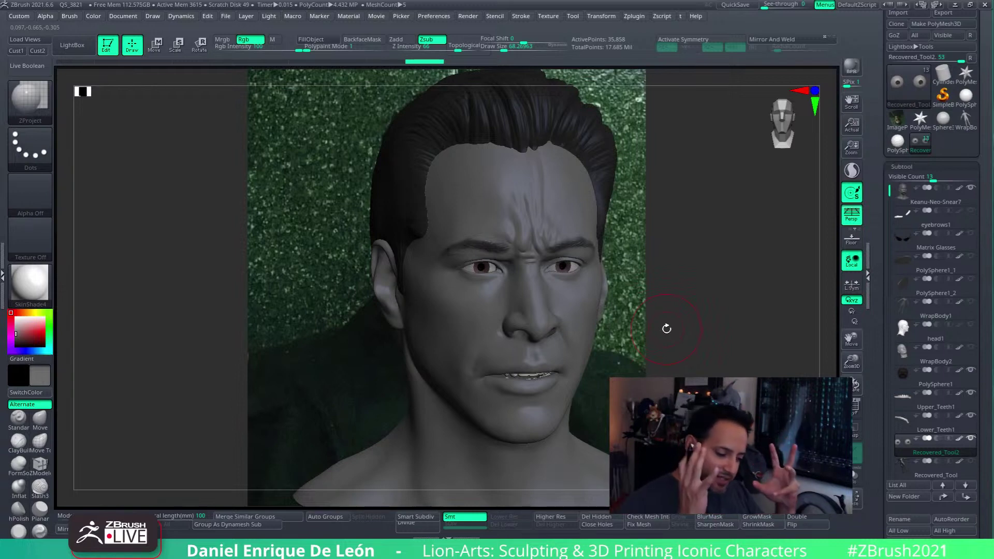
pyautogui.moveTo(763, 359)
pyautogui.mouseDown()
pyautogui.moveTo(787, 357)
pyautogui.moveTo(774, 347)
pyautogui.moveTo(726, 358)
pyautogui.moveTo(734, 295)
pyautogui.moveTo(740, 328)
pyautogui.moveTo(745, 318)
pyautogui.moveTo(710, 328)
pyautogui.moveTo(710, 295)
pyautogui.moveTo(714, 357)
pyautogui.moveTo(740, 318)
pyautogui.mouseUp()
pyautogui.click(971, 233)
pyautogui.click(970, 234)
# - Activate the Keanu-Neo-Snear7 subtool and sample a tan skin tone from the face in the reference photo as the active color
pyautogui.click(905, 201)
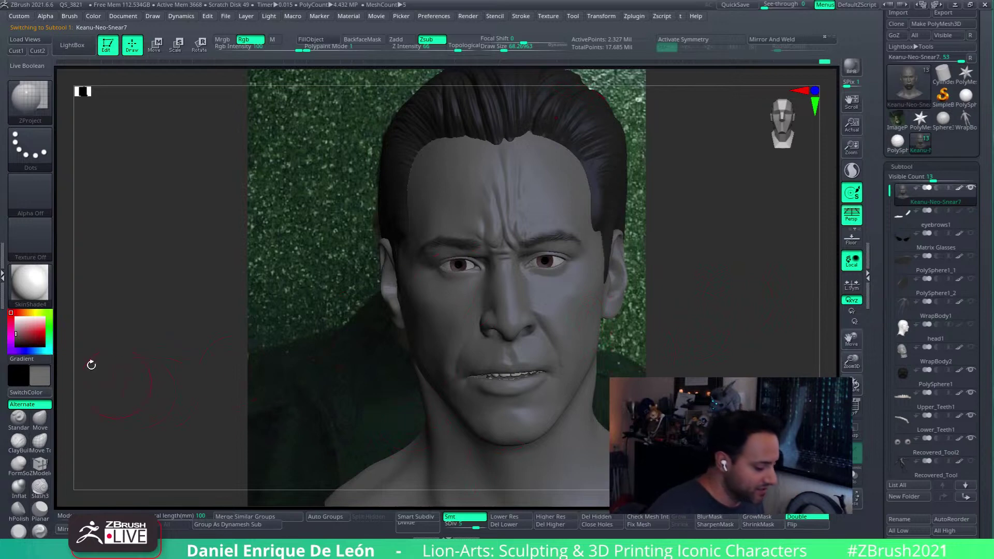
pyautogui.click(23, 329)
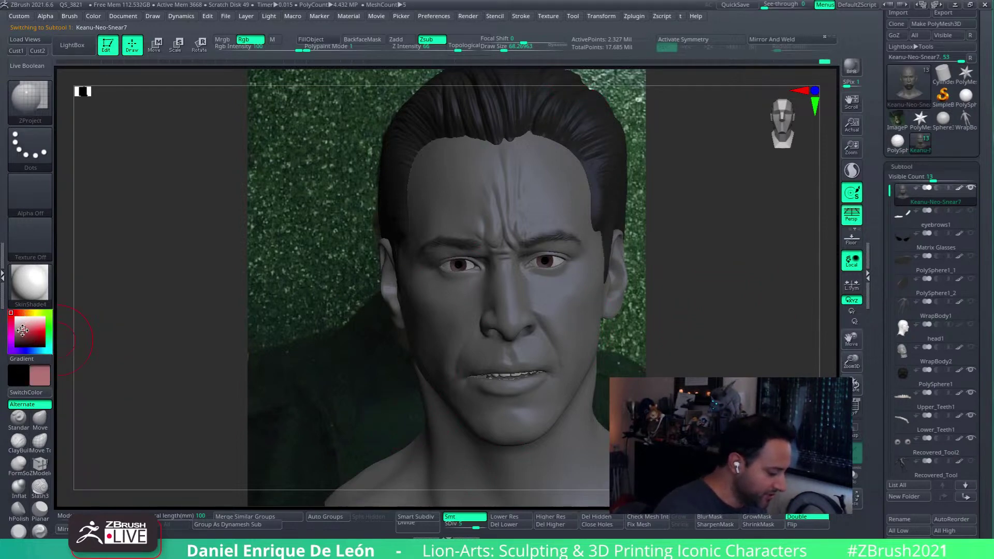
pyautogui.keyDown('alt'); pyautogui.moveTo(177, 414); pyautogui.dragTo(339, 362); pyautogui.keyUp('alt')
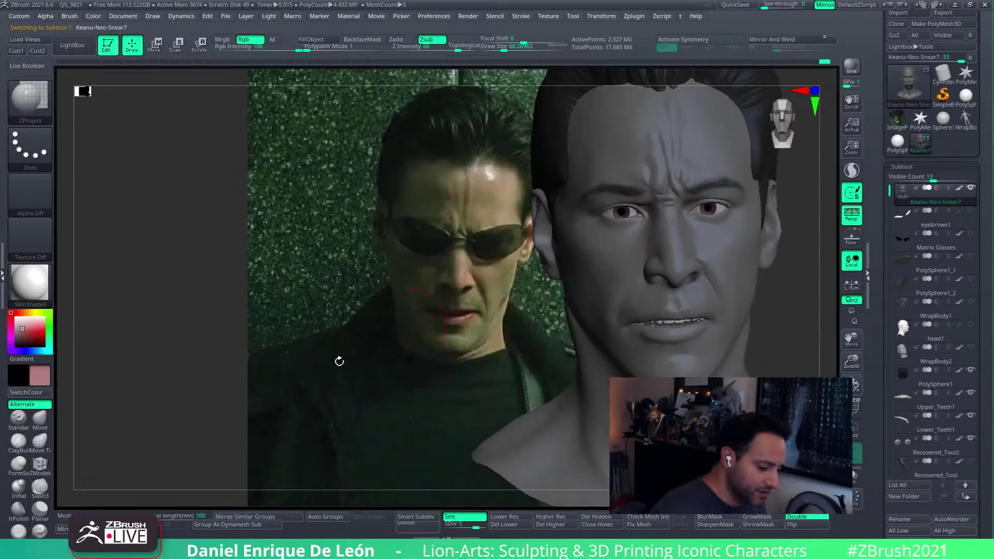
pyautogui.moveTo(42, 378)
pyautogui.mouseDown()
pyautogui.moveTo(486, 205)
pyautogui.moveTo(492, 182)
pyautogui.mouseUp()
pyautogui.moveTo(727, 257)
pyautogui.keyDown('alt'); pyautogui.mouseDown(button='right')
pyautogui.moveTo(575, 288)
pyautogui.moveTo(611, 294)
pyautogui.mouseUp(button='right'); pyautogui.keyUp('alt')
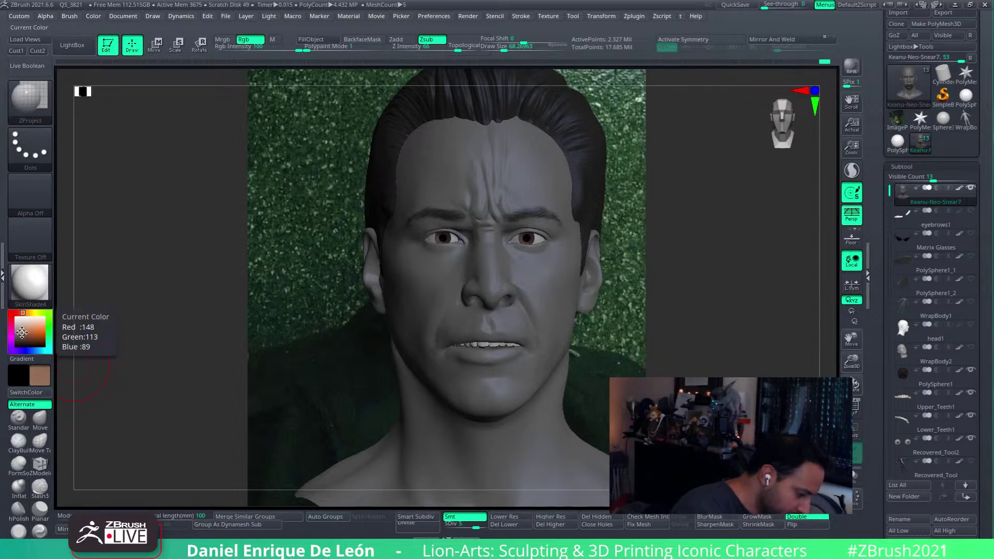
pyautogui.keyDown('alt'); pyautogui.moveTo(647, 324); pyautogui.dragTo(762, 265); pyautogui.keyUp('alt')
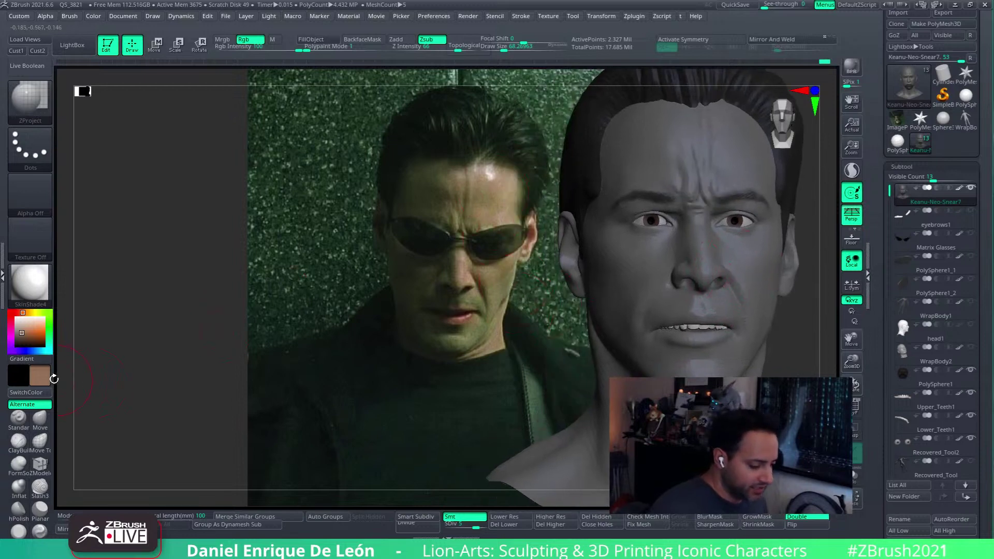
pyautogui.press('c')
pyautogui.press('c')
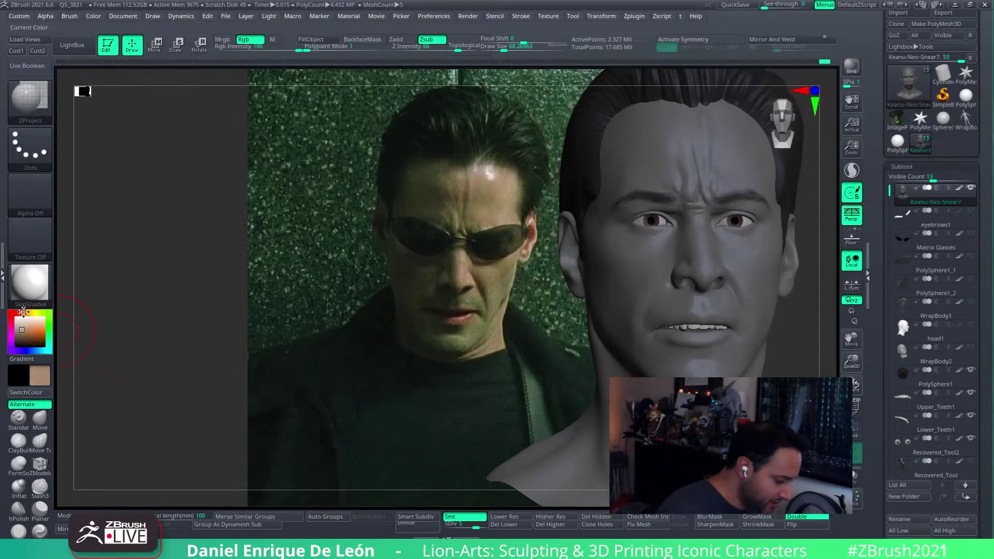
# - Reduce the brush draw size to about 59 and expand the Mask By Color options for the head
pyautogui.moveTo(751, 290); pyautogui.dragTo(667, 236, button='right')
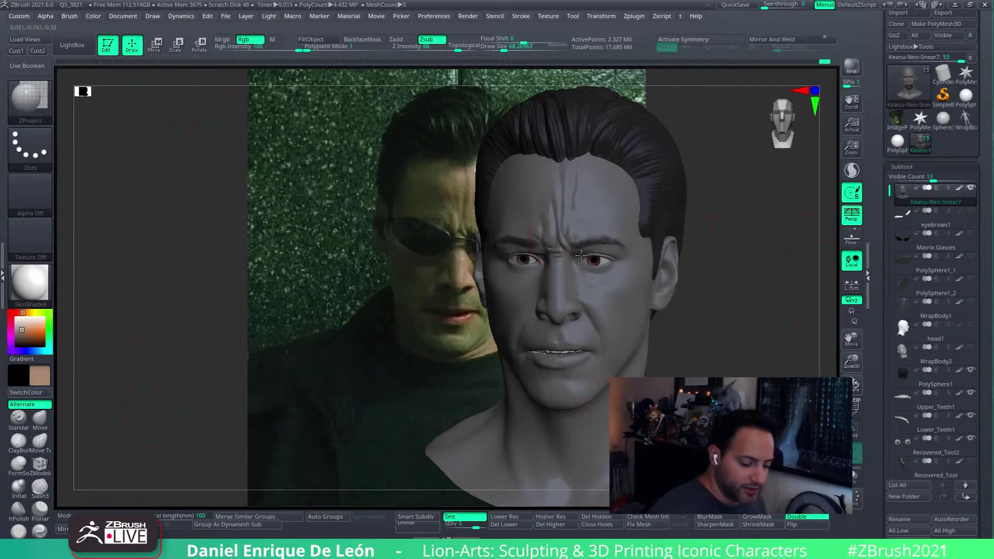
pyautogui.moveTo(580, 255)
pyautogui.mouseDown(button='right')
pyautogui.moveTo(644, 264)
pyautogui.moveTo(621, 321)
pyautogui.moveTo(611, 290)
pyautogui.mouseUp(button='right')
pyautogui.moveTo(505, 46); pyautogui.dragTo(500, 46)
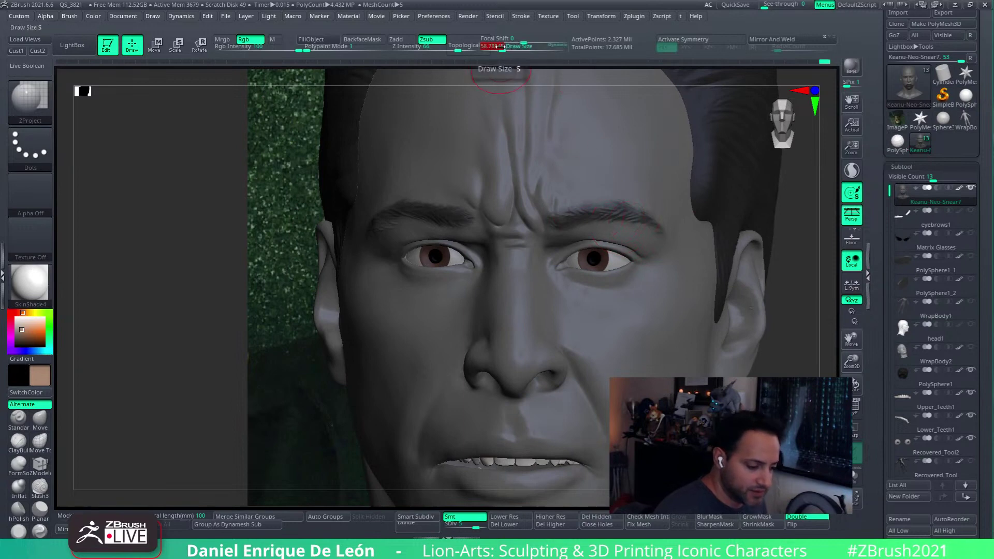
pyautogui.scroll(-6, 973, 287)
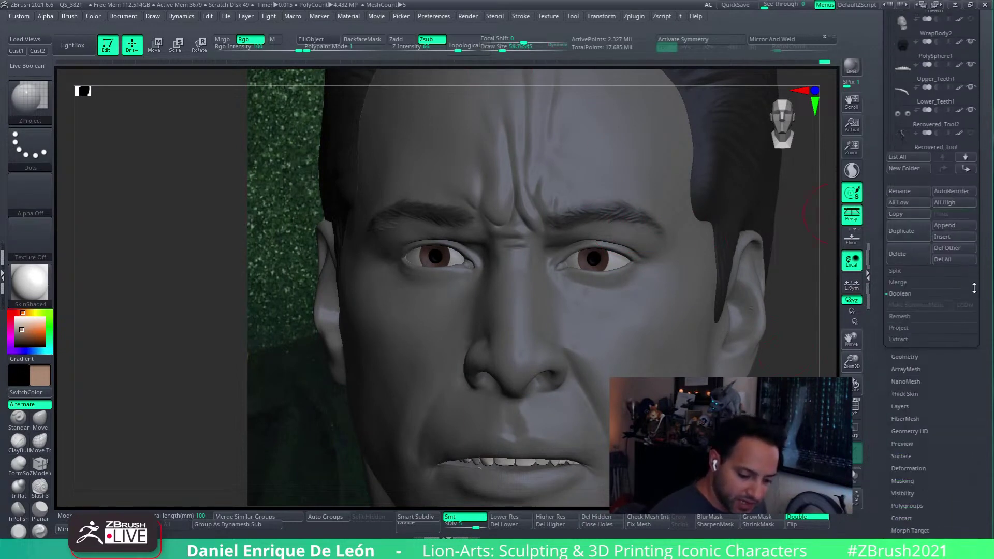
pyautogui.scroll(-4, 931, 332)
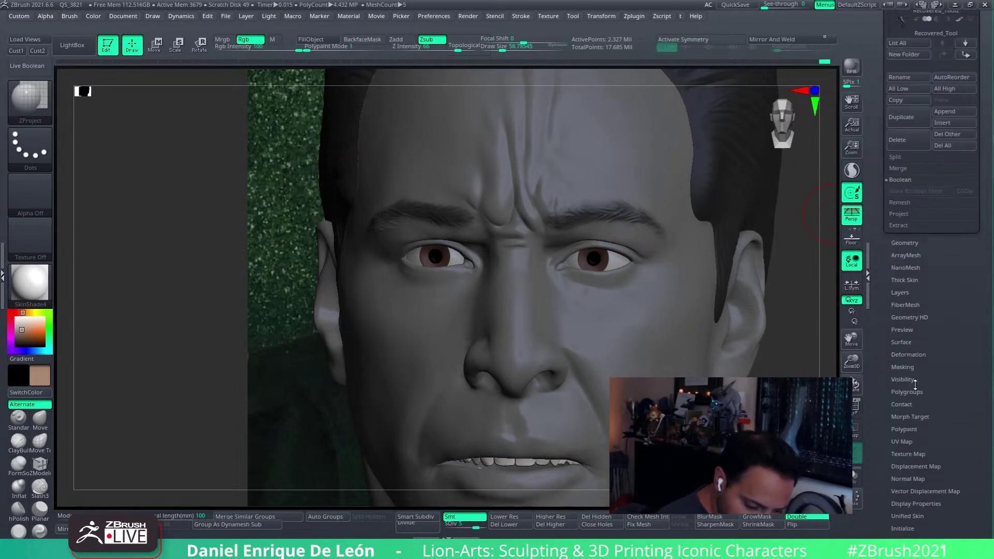
pyautogui.click(911, 367)
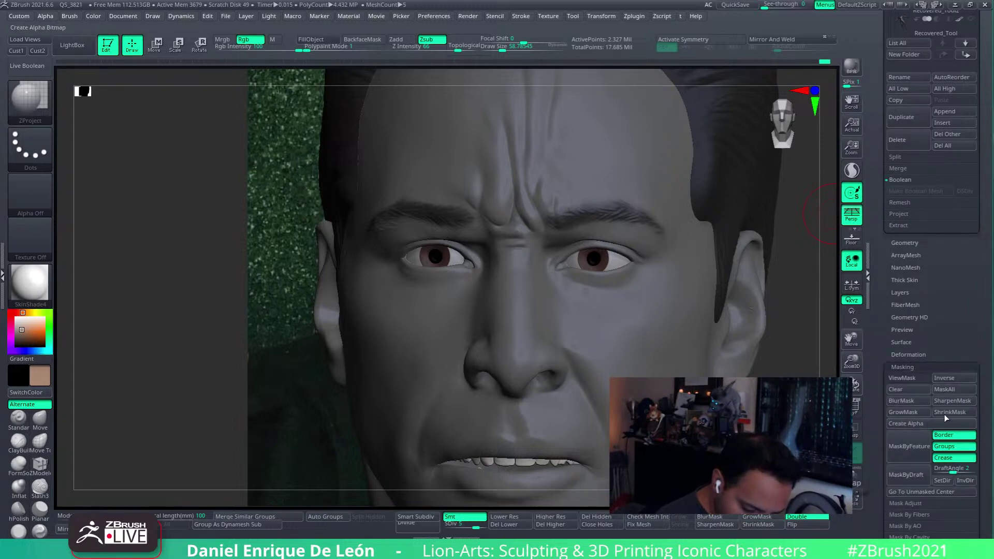
pyautogui.scroll(-2, 982, 397)
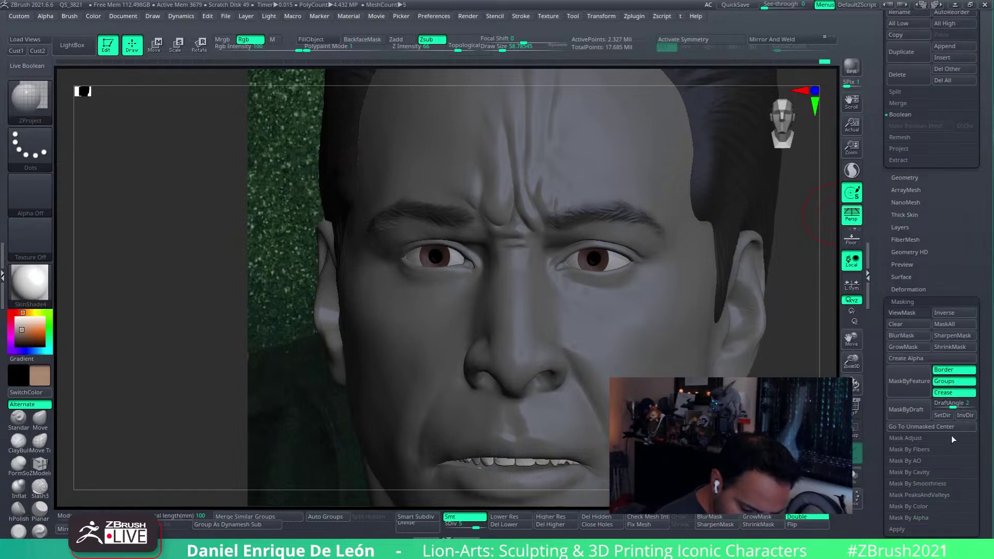
pyautogui.click(911, 506)
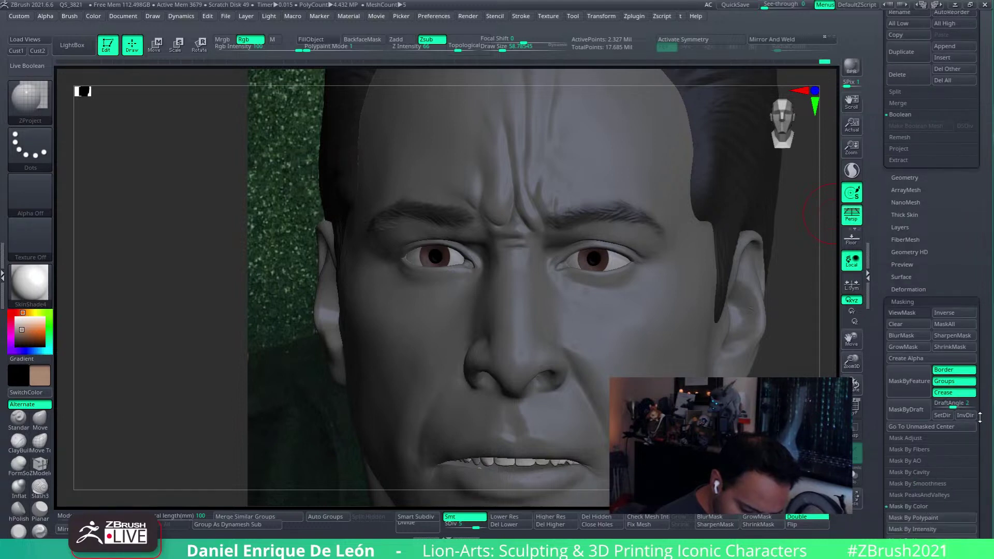
pyautogui.scroll(-4, 984, 356)
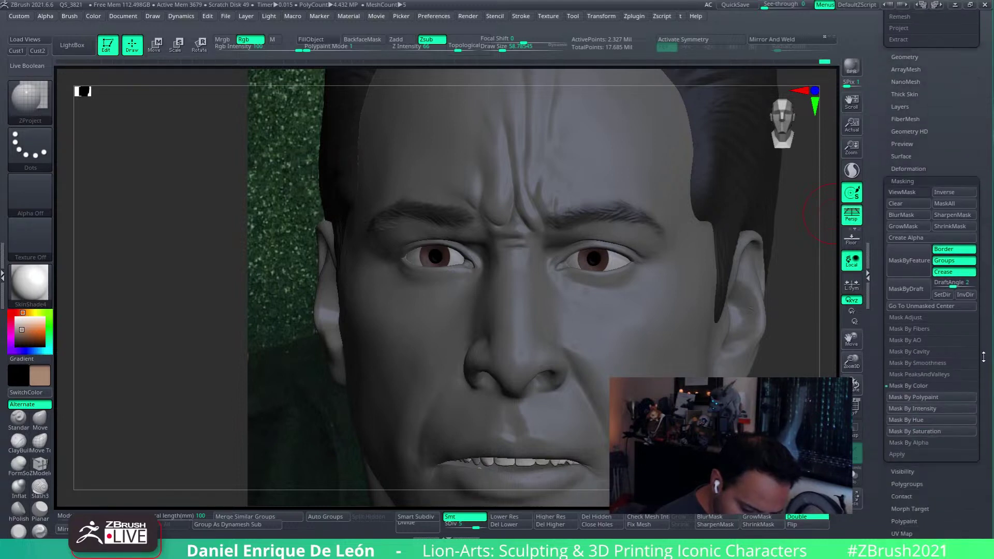
pyautogui.click(948, 395)
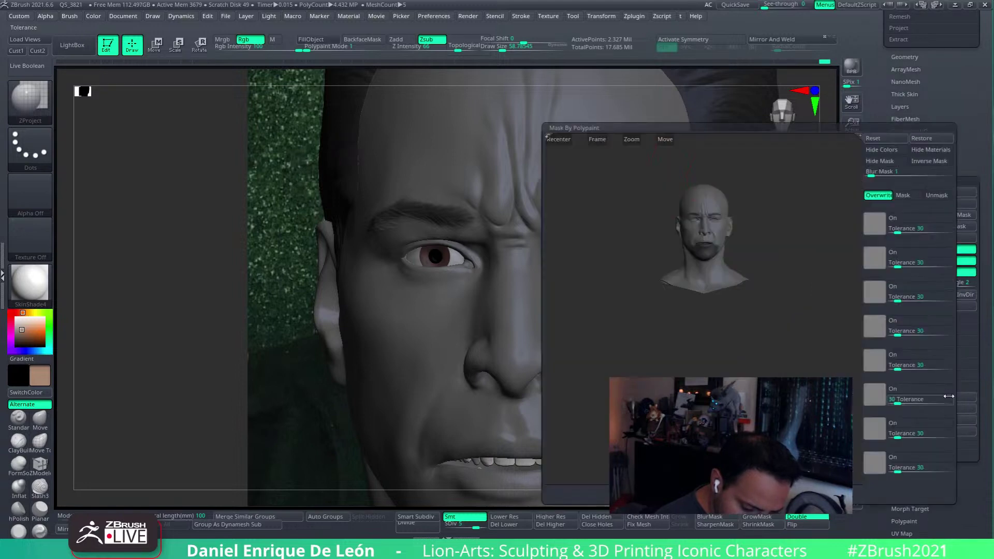
pyautogui.keyDown('alt'); pyautogui.moveTo(700, 191); pyautogui.dragTo(756, 343); pyautogui.keyUp('alt')
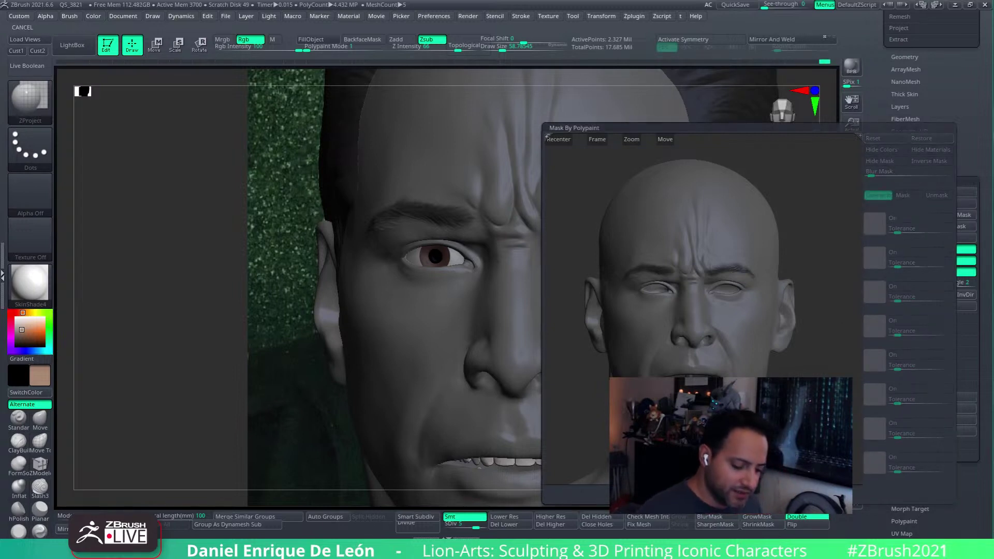
pyautogui.click(785, 324)
pyautogui.keyDown('alt'); pyautogui.moveTo(785, 324); pyautogui.dragTo(751, 286); pyautogui.keyUp('alt')
pyautogui.moveTo(776, 357); pyautogui.dragTo(817, 366)
pyautogui.keyDown('ctrl'); pyautogui.click(761, 387); pyautogui.keyUp('ctrl')
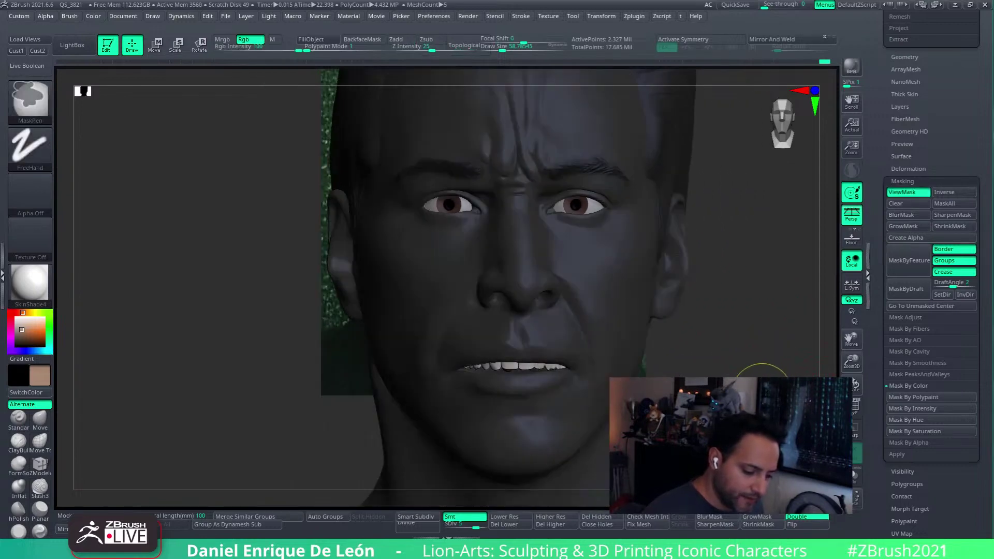
pyautogui.keyDown('ctrl'); pyautogui.click(759, 387); pyautogui.keyUp('ctrl')
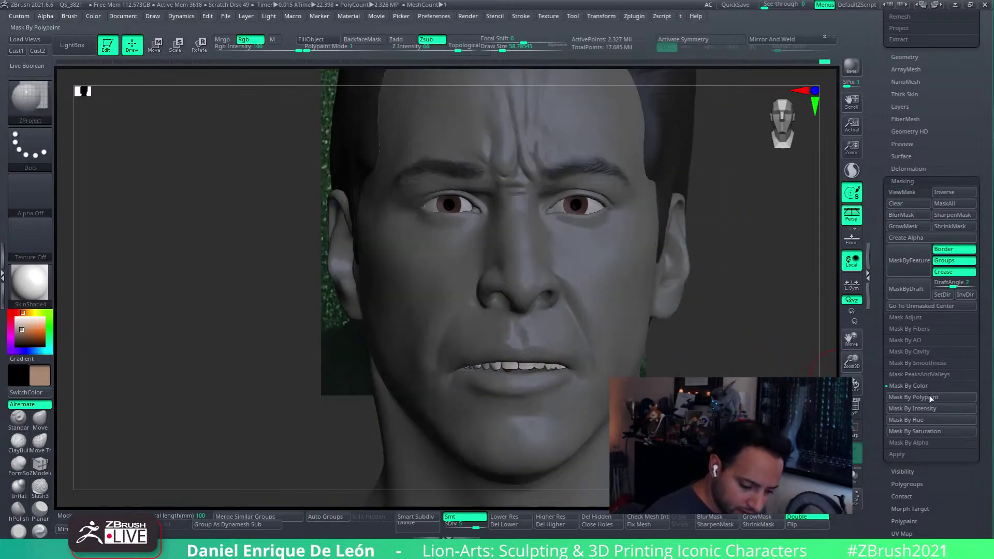
# - Mask the eyebrows with Mask By Polypaint by sampling their dark color in Mask mode with Blur Mask at 15
pyautogui.click(929, 396)
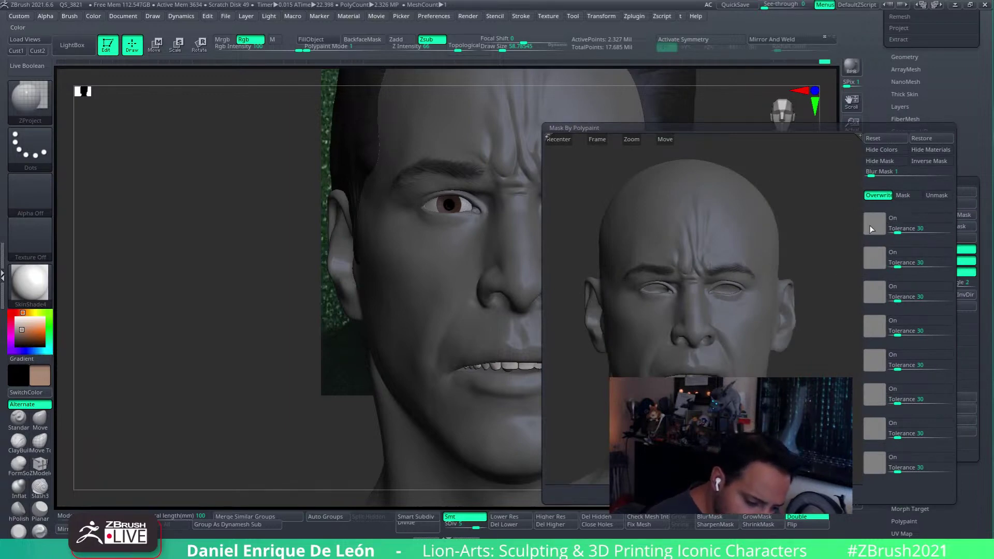
pyautogui.click(870, 226)
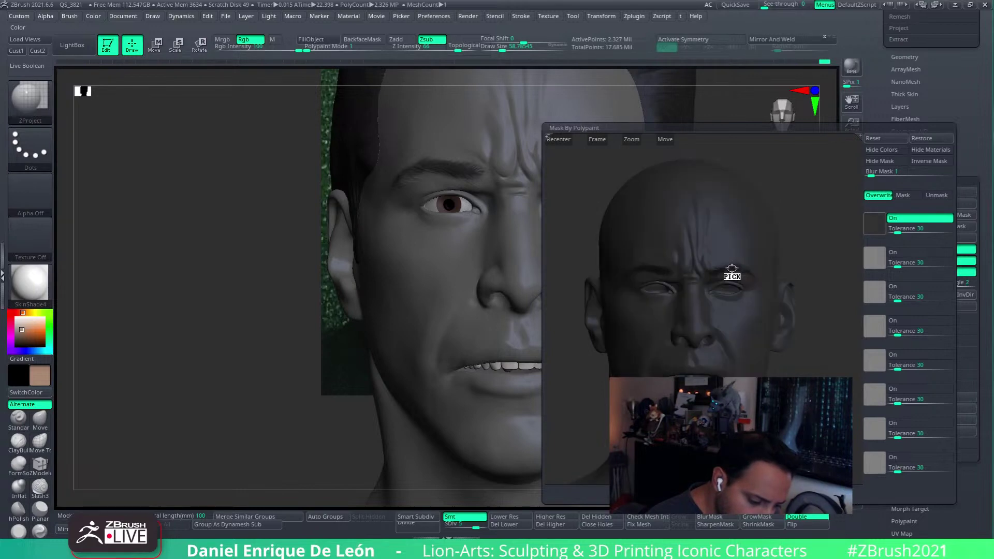
pyautogui.click(732, 269)
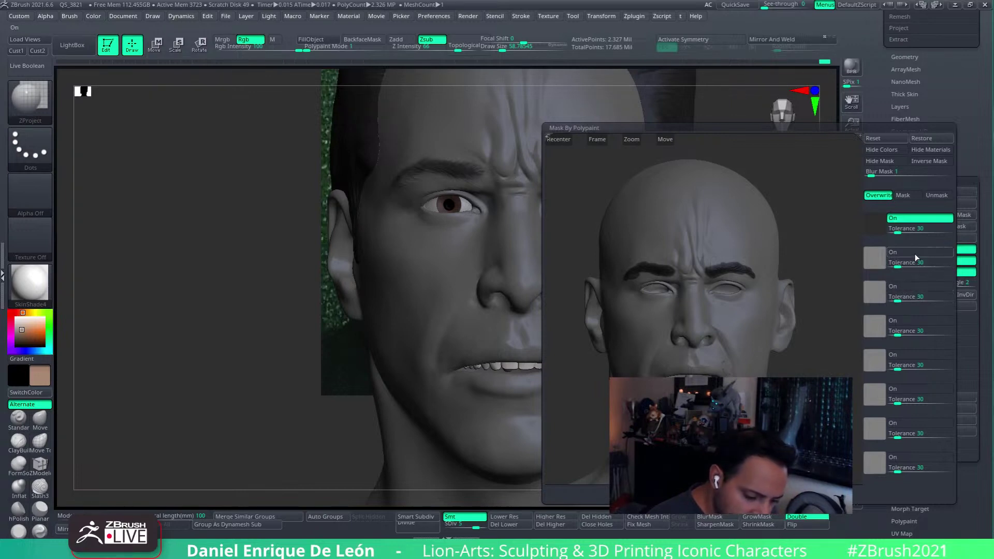
pyautogui.click(908, 195)
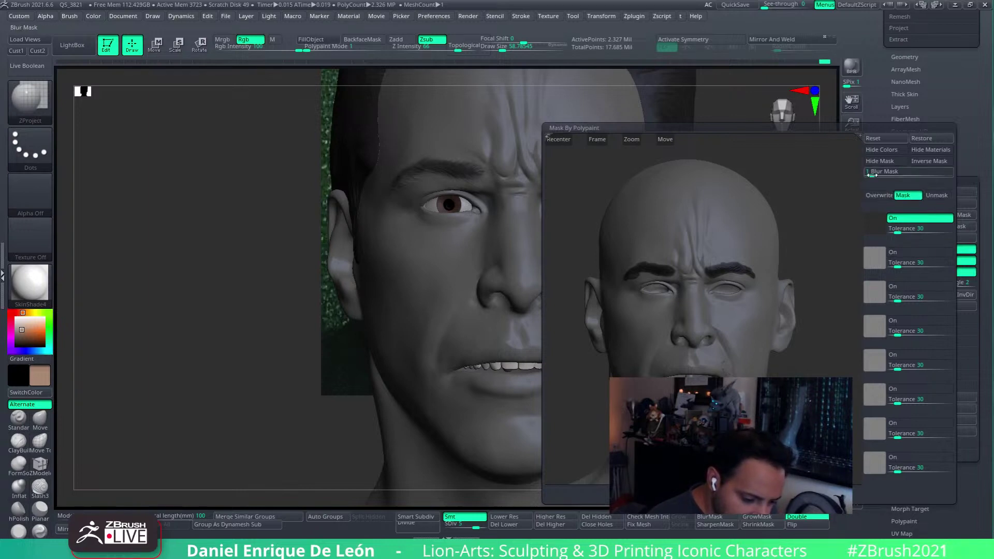
pyautogui.moveTo(887, 174); pyautogui.dragTo(916, 173)
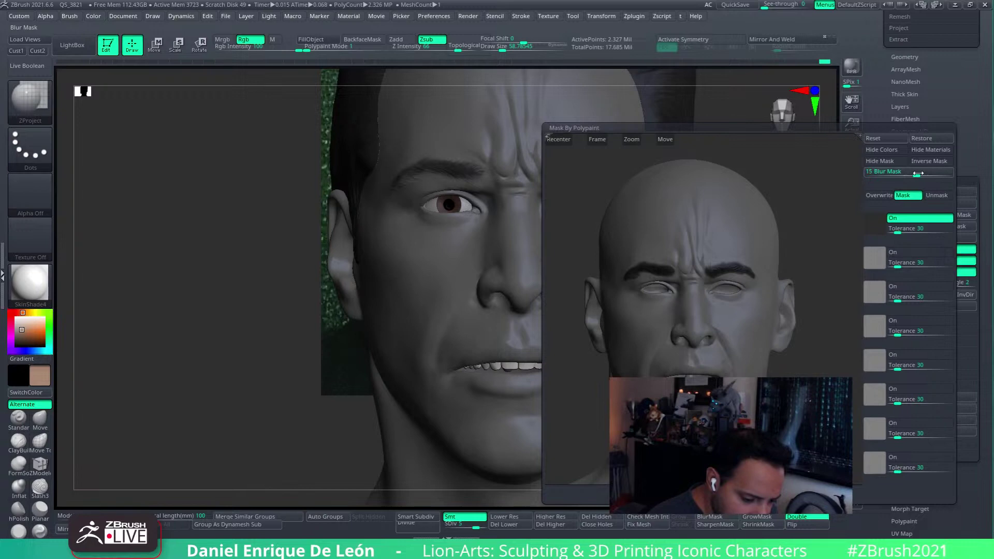
pyautogui.click(933, 139)
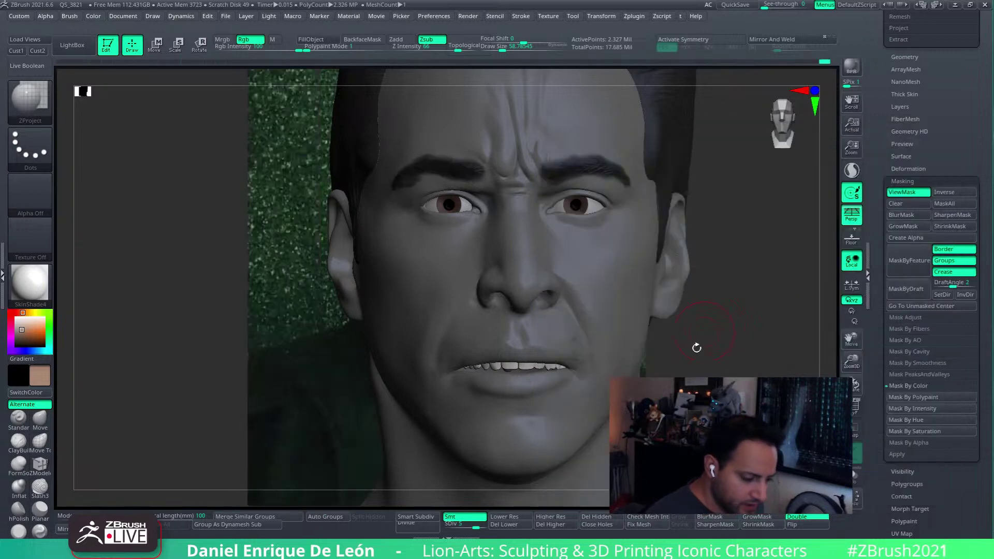
# - Trim the excess mask beneath the eyebrow with a draw size of about 37, and invert the head's mask
pyautogui.moveTo(447, 216)
pyautogui.mouseDown(button='right')
pyautogui.moveTo(554, 270)
pyautogui.moveTo(575, 378)
pyautogui.mouseUp(button='right')
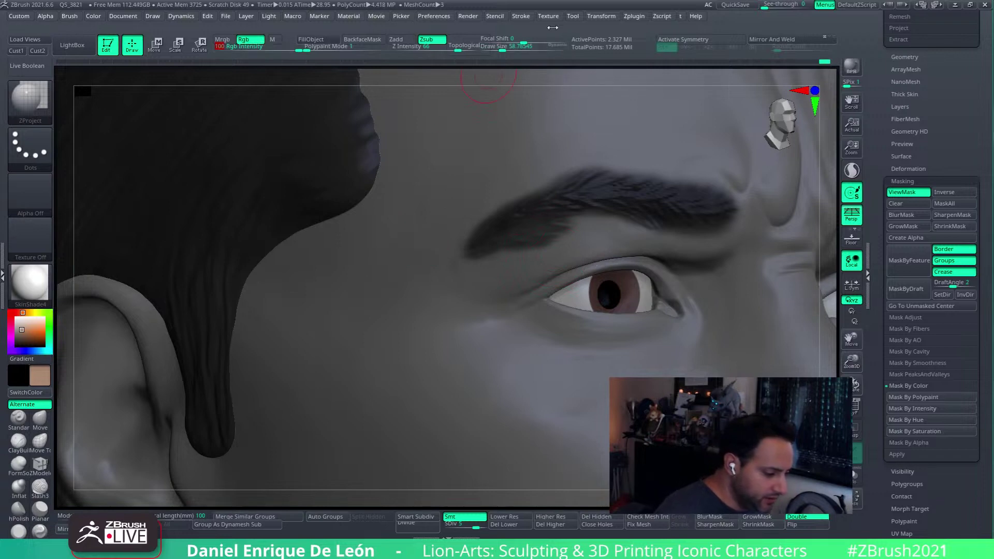
pyautogui.moveTo(502, 48); pyautogui.dragTo(490, 57)
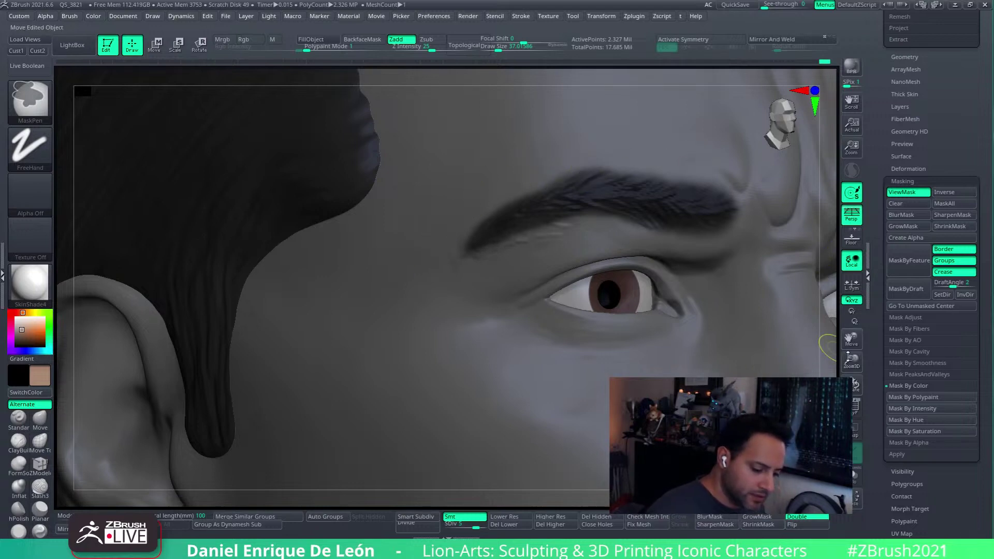
pyautogui.keyDown('alt'); pyautogui.moveTo(834, 352); pyautogui.dragTo(706, 257); pyautogui.keyUp('alt')
pyautogui.keyDown('ctrl'); pyautogui.click(749, 306); pyautogui.keyUp('ctrl')
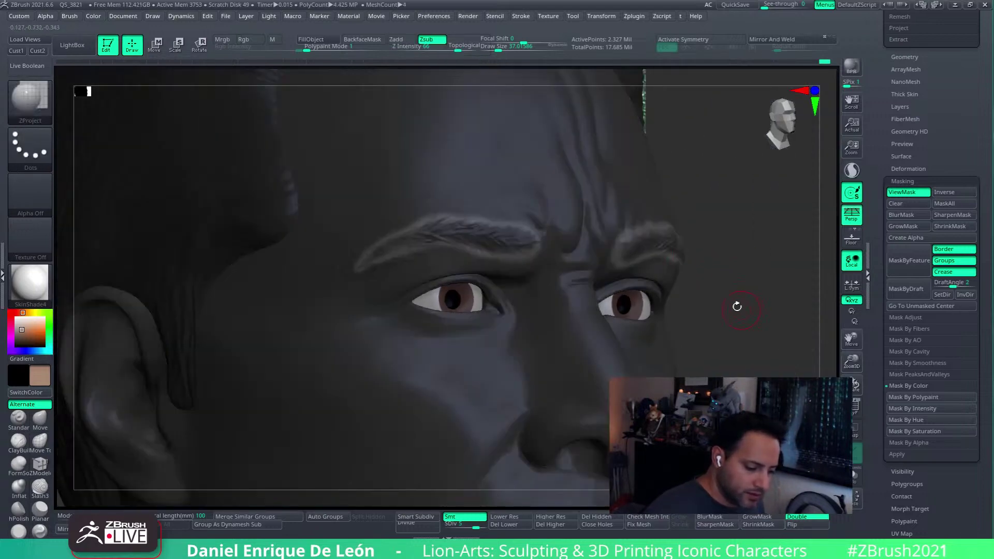
# - Lower the head to subdivision level 4, invert the mask back onto the eyebrows, and check the face from several angles
pyautogui.moveTo(777, 203); pyautogui.dragTo(809, 217)
pyautogui.moveTo(696, 269)
pyautogui.keyDown('shift'); pyautogui.mouseDown()
pyautogui.moveTo(765, 259)
pyautogui.moveTo(666, 284)
pyautogui.mouseUp(); pyautogui.keyUp('shift')
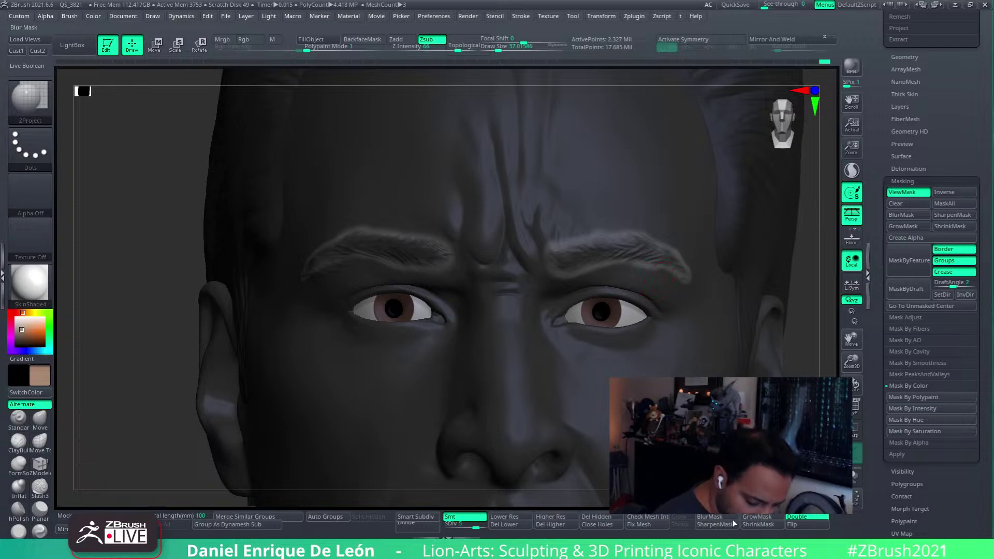
pyautogui.click(470, 522)
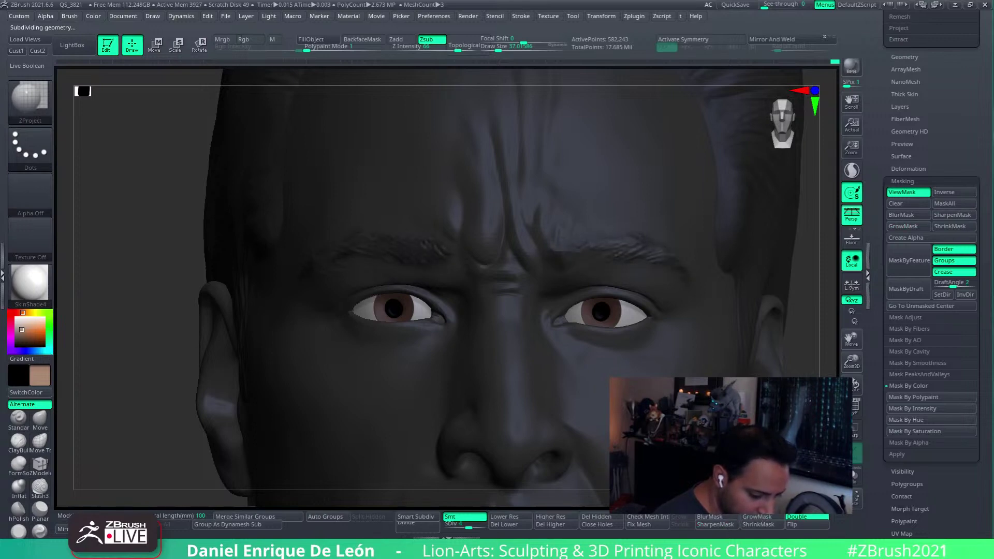
pyautogui.keyDown('ctrl'); pyautogui.click(809, 321); pyautogui.keyUp('ctrl')
pyautogui.moveTo(647, 314); pyautogui.dragTo(621, 339, button='right')
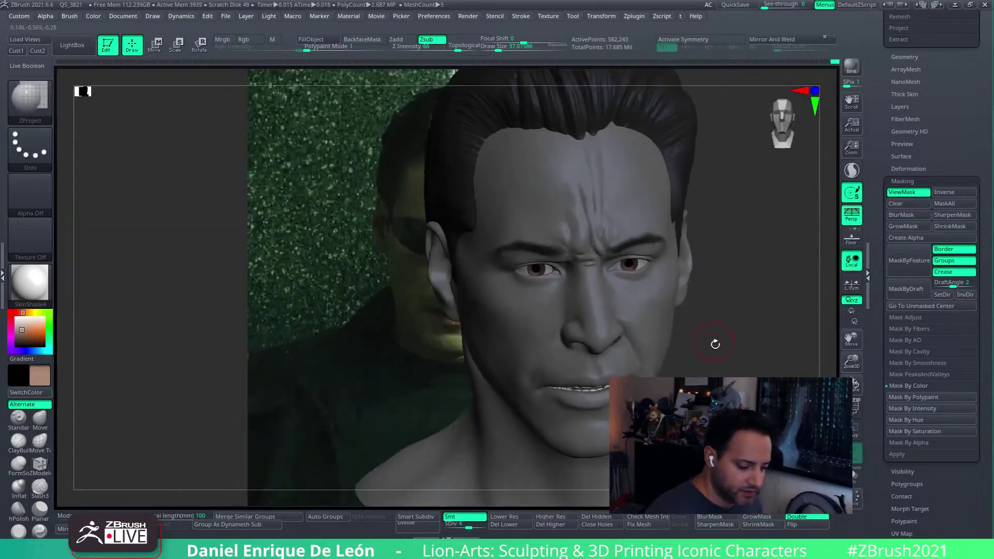
pyautogui.moveTo(714, 342)
pyautogui.keyDown('alt'); pyautogui.mouseDown(button='right')
pyautogui.moveTo(649, 355)
pyautogui.moveTo(796, 278)
pyautogui.moveTo(766, 318)
pyautogui.mouseUp(button='right'); pyautogui.keyUp('alt')
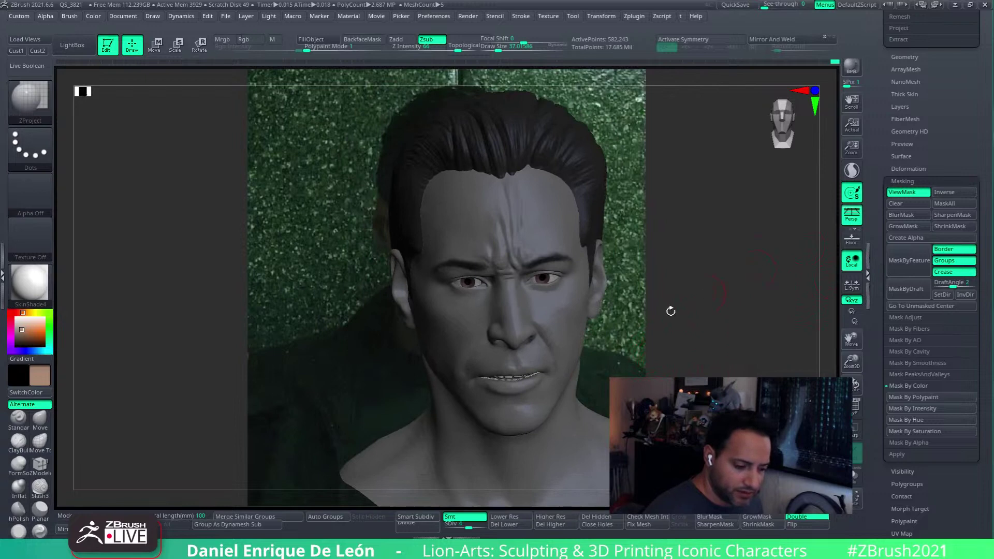
pyautogui.moveTo(670, 311)
pyautogui.keyDown('alt'); pyautogui.mouseDown(button='right')
pyautogui.moveTo(757, 317)
pyautogui.moveTo(766, 337)
pyautogui.mouseUp(button='right'); pyautogui.keyUp('alt')
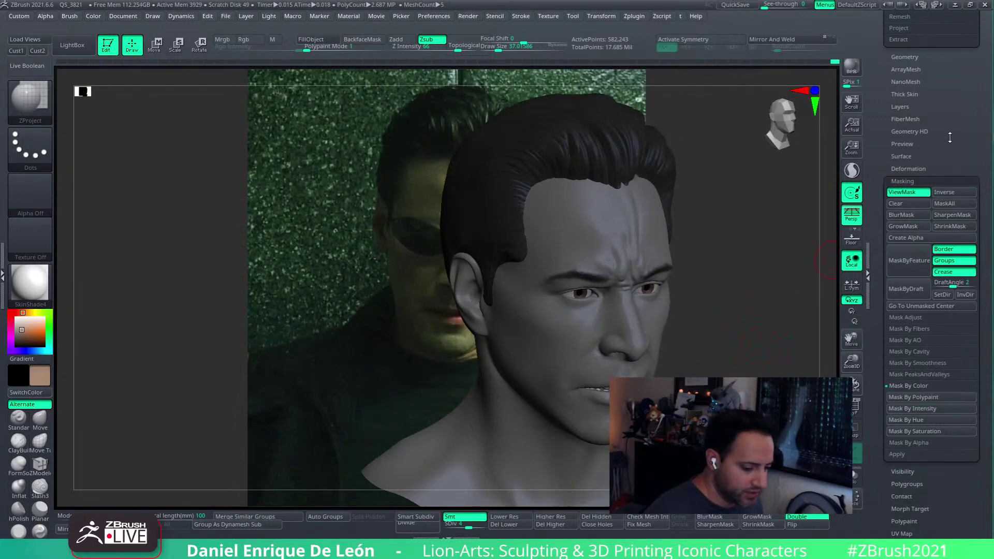
pyautogui.moveTo(950, 137); pyautogui.dragTo(926, 333)
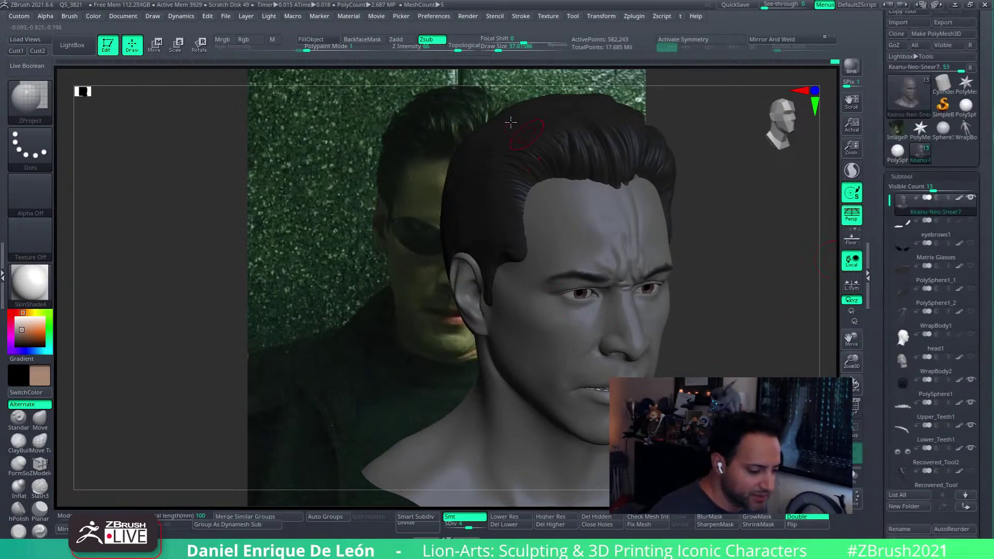
# - Enable Rgb and fill the unmasked parts of the head with the sampled skin tone
pyautogui.click(244, 39)
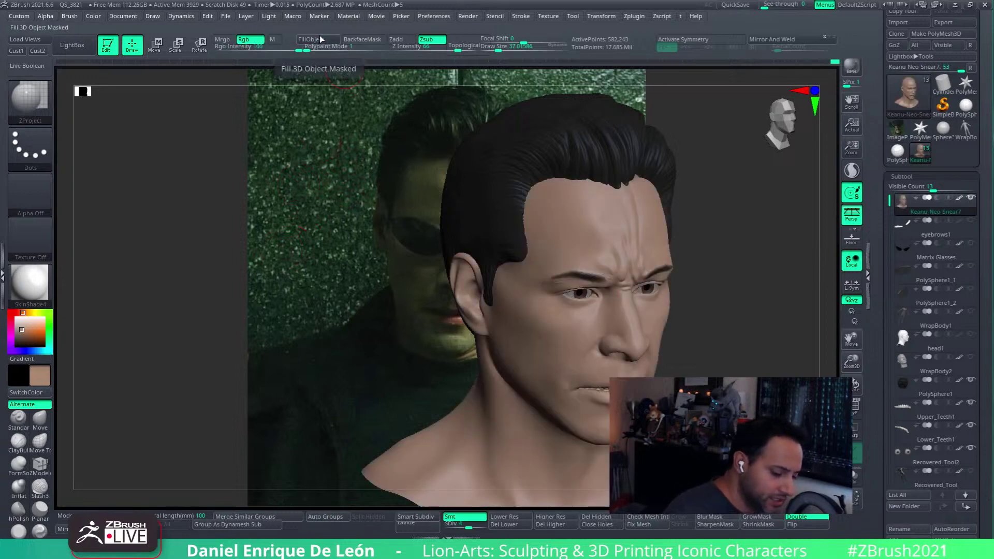
pyautogui.moveTo(751, 334)
pyautogui.mouseDown(button='right')
pyautogui.moveTo(767, 343)
pyautogui.moveTo(771, 367)
pyautogui.mouseUp(button='right')
pyautogui.moveTo(775, 373); pyautogui.dragTo(745, 275)
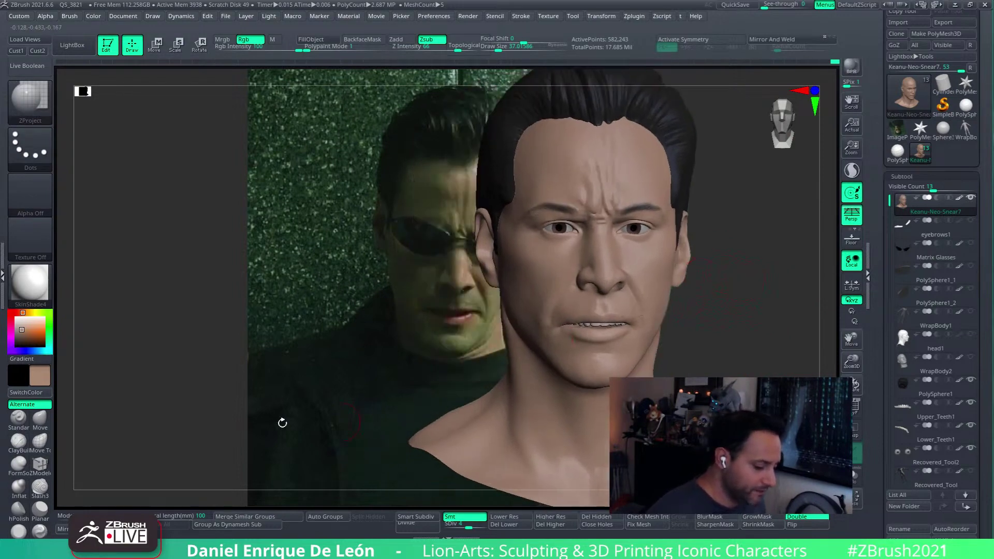
# - Swap the active color, choose a reddish tone, and set the Standard brush to paint only Rgb with Zadd off
pyautogui.click(42, 391)
pyautogui.moveTo(34, 330); pyautogui.dragTo(312, 459)
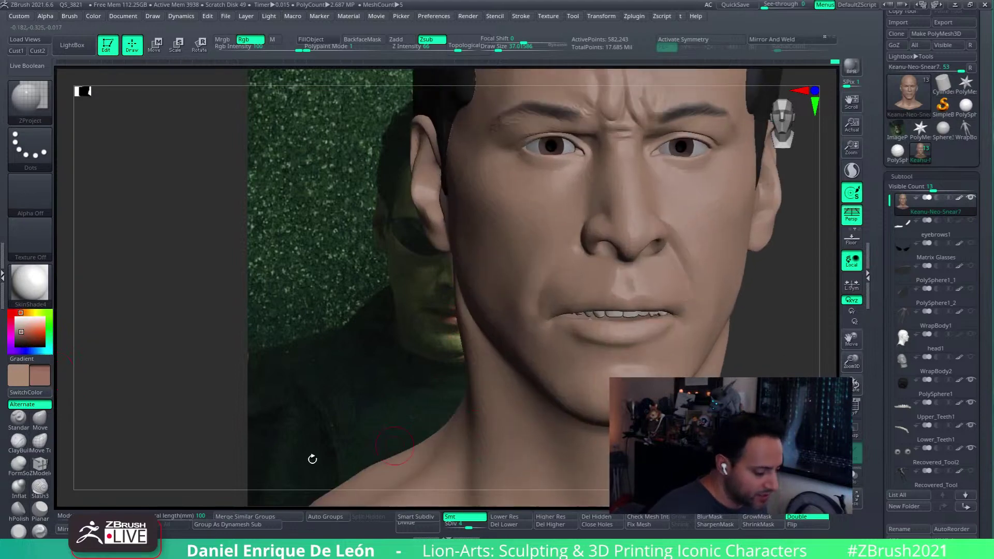
pyautogui.click(18, 417)
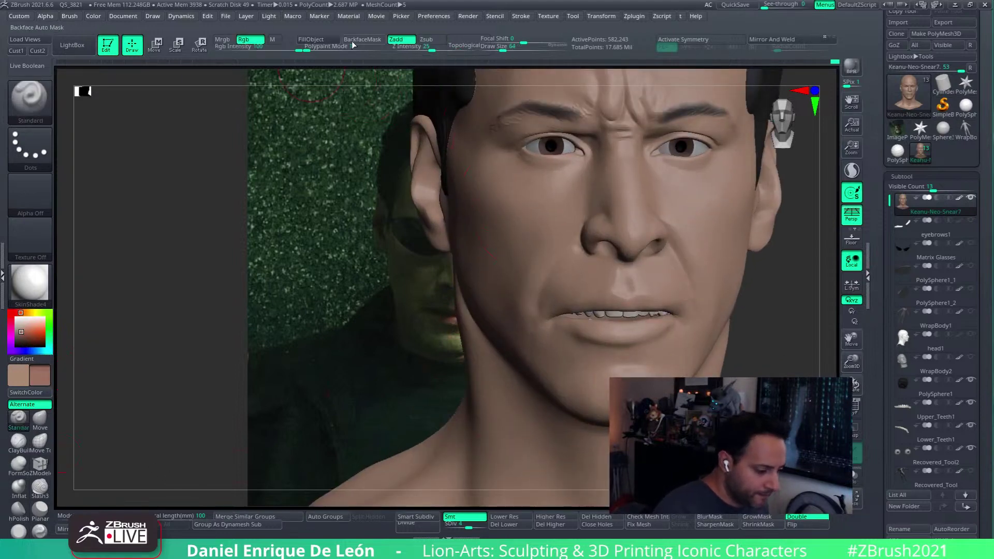
pyautogui.click(406, 40)
pyautogui.moveTo(634, 335)
pyautogui.keyDown('alt'); pyautogui.mouseDown(button='right')
pyautogui.moveTo(632, 305)
pyautogui.moveTo(677, 311)
pyautogui.mouseUp(button='right'); pyautogui.keyUp('alt')
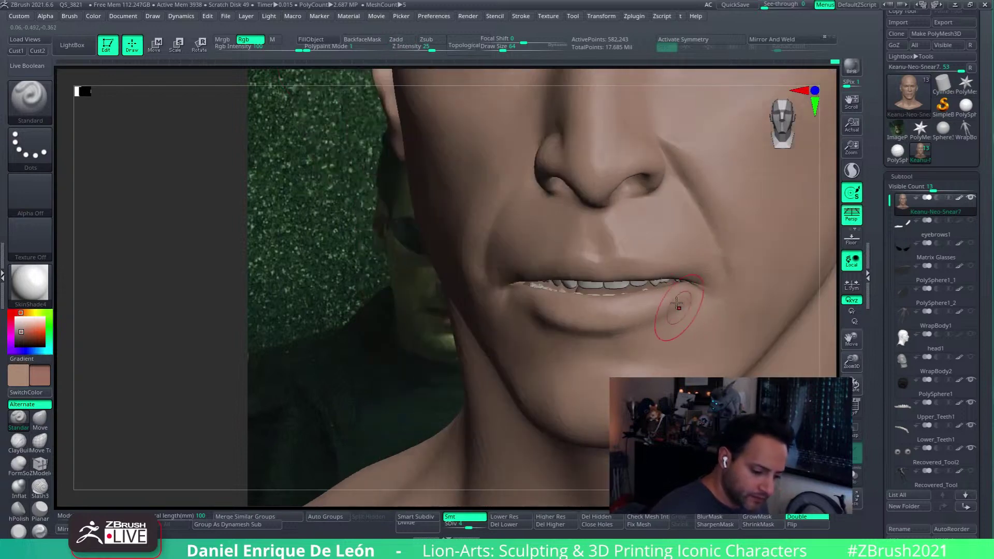
pyautogui.moveTo(681, 294); pyautogui.dragTo(571, 306)
# - Sample the lip color from the reference photo and shift its hue to a redder tone of Red 144, Green 86, Blue 80
pyautogui.moveTo(647, 317)
pyautogui.mouseDown(button='right')
pyautogui.moveTo(683, 317)
pyautogui.moveTo(705, 284)
pyautogui.moveTo(539, 299)
pyautogui.moveTo(373, 373)
pyautogui.mouseUp(button='right')
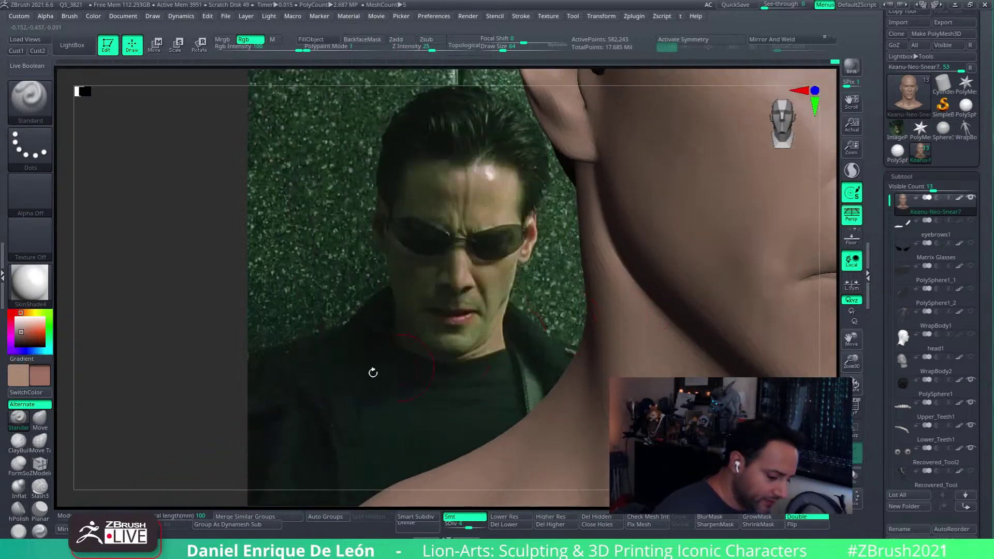
pyautogui.press('c')
pyautogui.press('c')
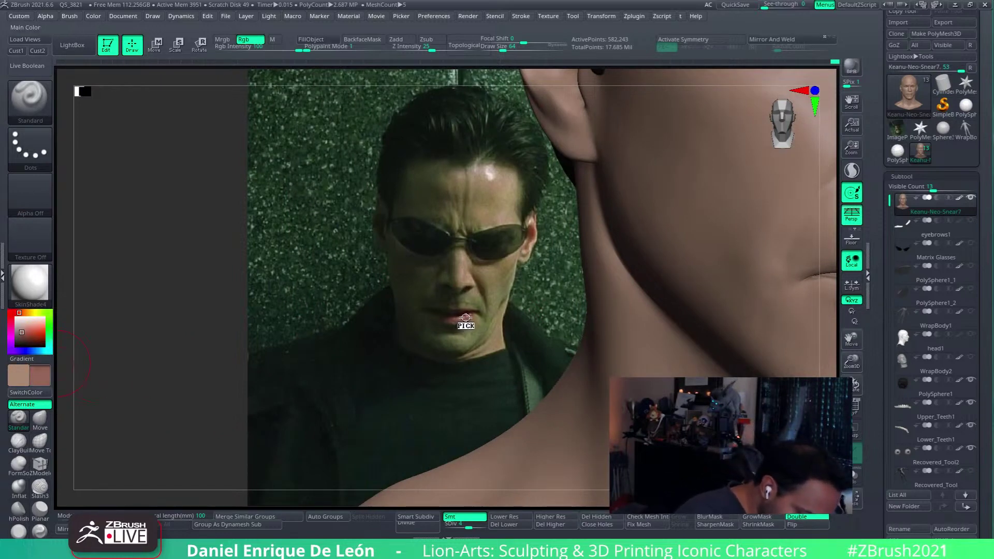
pyautogui.press('c')
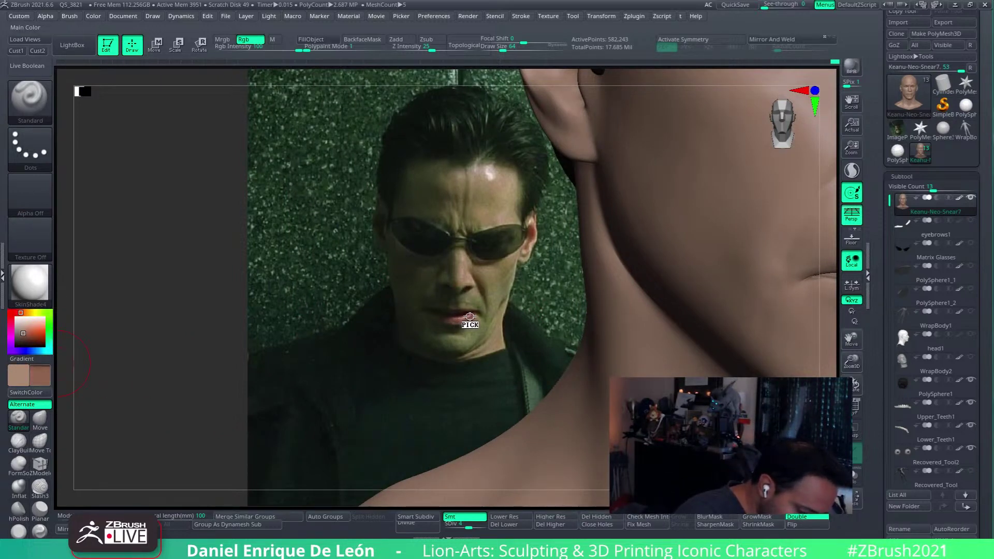
pyautogui.moveTo(489, 358); pyautogui.dragTo(151, 404, button='right')
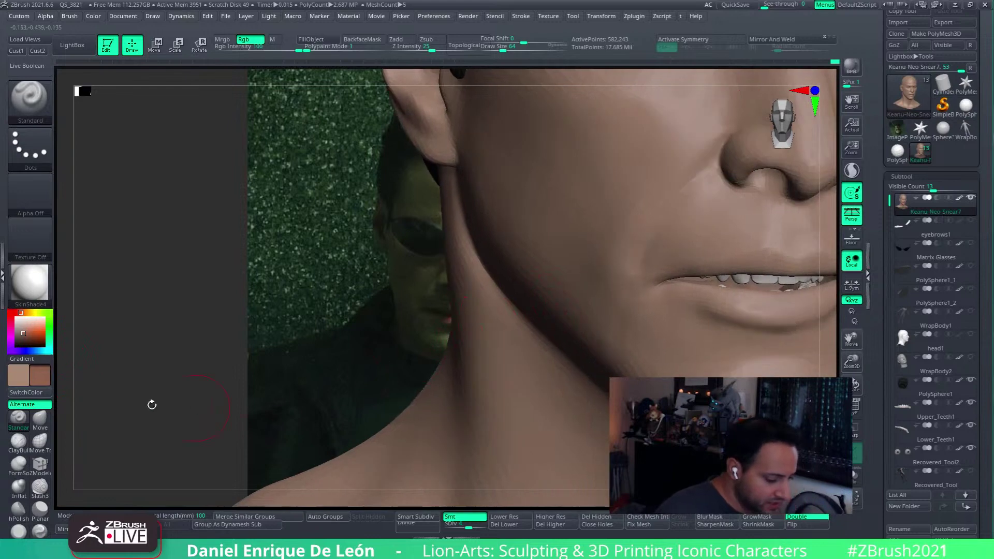
pyautogui.click(16, 310)
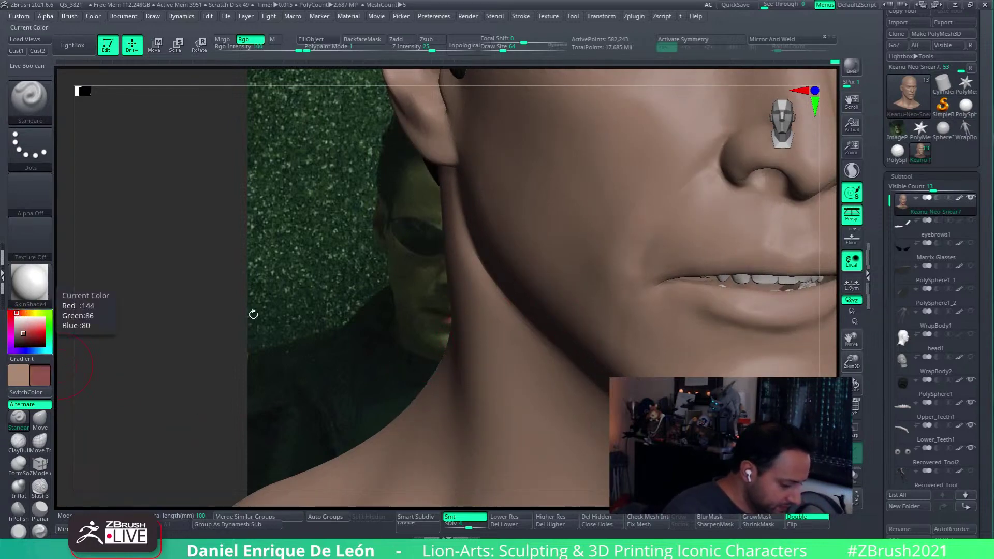
# - Reduce the draw size to about 37 and paint the lower lip red from its center out to the mouth corner
pyautogui.moveTo(251, 311)
pyautogui.mouseDown(button='right')
pyautogui.moveTo(331, 290)
pyautogui.moveTo(282, 319)
pyautogui.moveTo(466, 233)
pyautogui.moveTo(517, 259)
pyautogui.moveTo(594, 343)
pyautogui.moveTo(501, 93)
pyautogui.mouseUp(button='right')
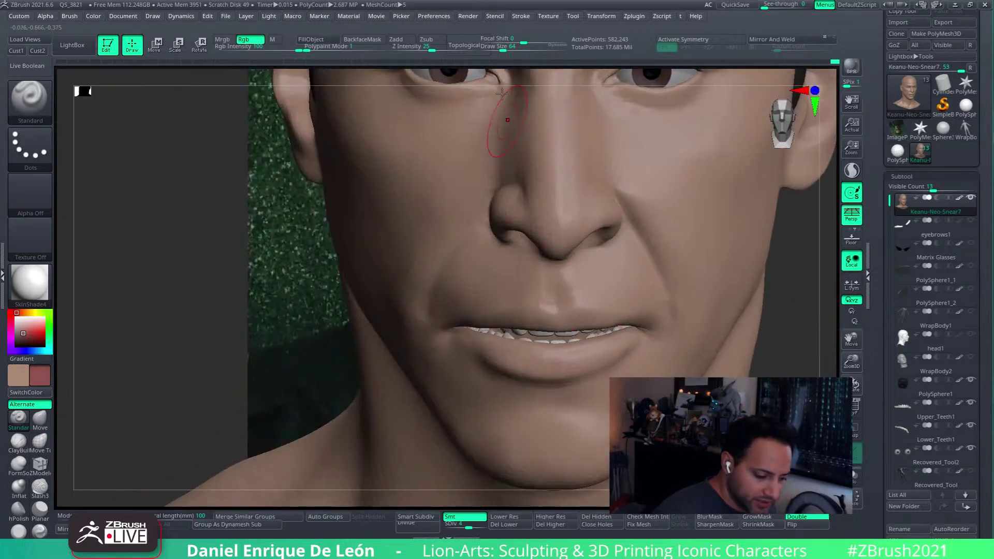
pyautogui.click(498, 47)
pyautogui.moveTo(630, 337)
pyautogui.mouseDown()
pyautogui.moveTo(575, 367)
pyautogui.moveTo(505, 339)
pyautogui.mouseUp()
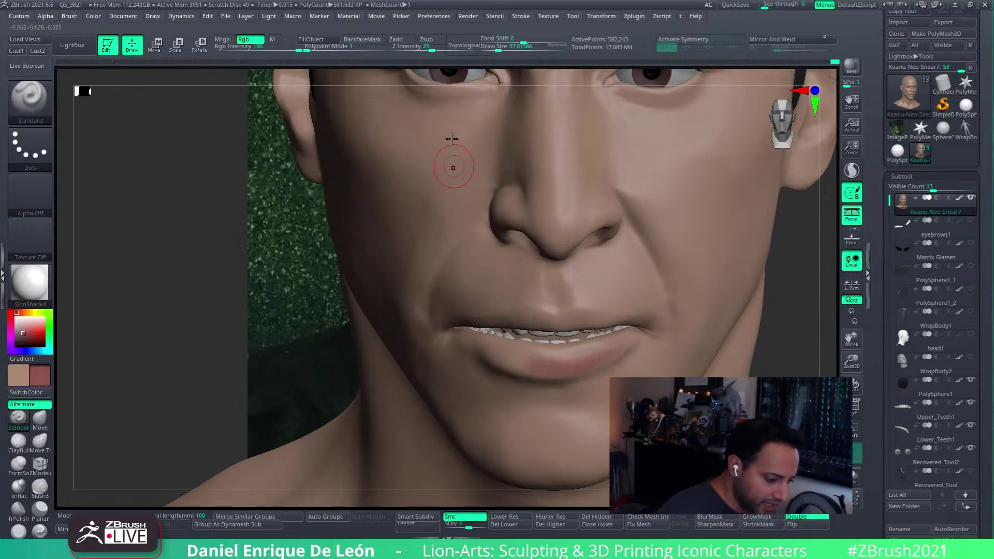
pyautogui.moveTo(505, 350); pyautogui.dragTo(539, 337, button='right')
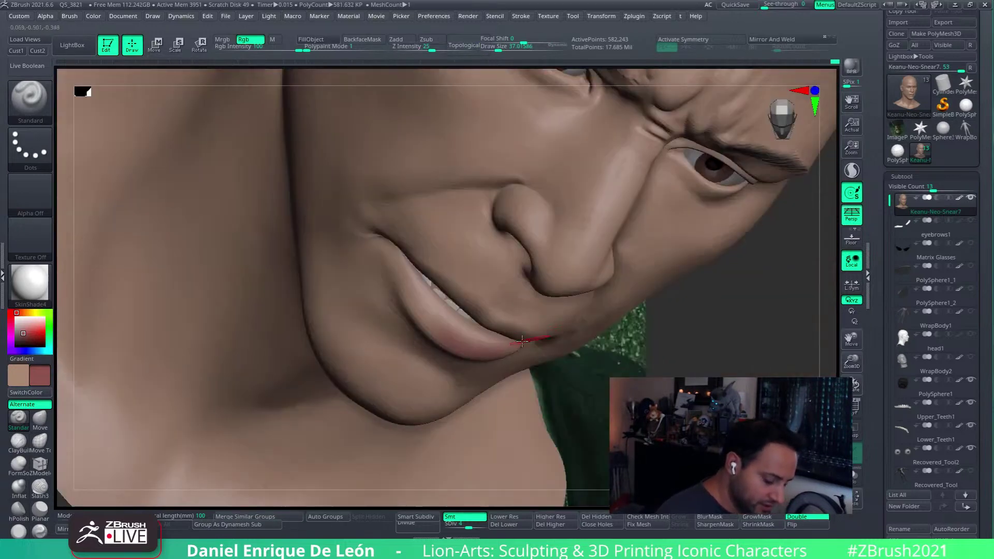
pyautogui.moveTo(424, 295); pyautogui.dragTo(404, 254, button='right')
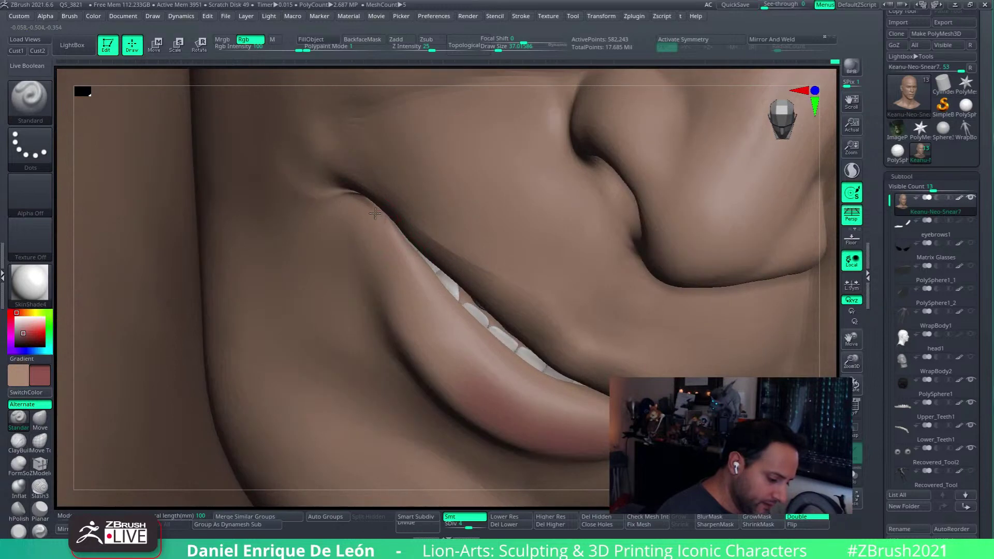
pyautogui.moveTo(404, 253)
pyautogui.mouseDown()
pyautogui.moveTo(448, 362)
pyautogui.moveTo(439, 377)
pyautogui.mouseUp()
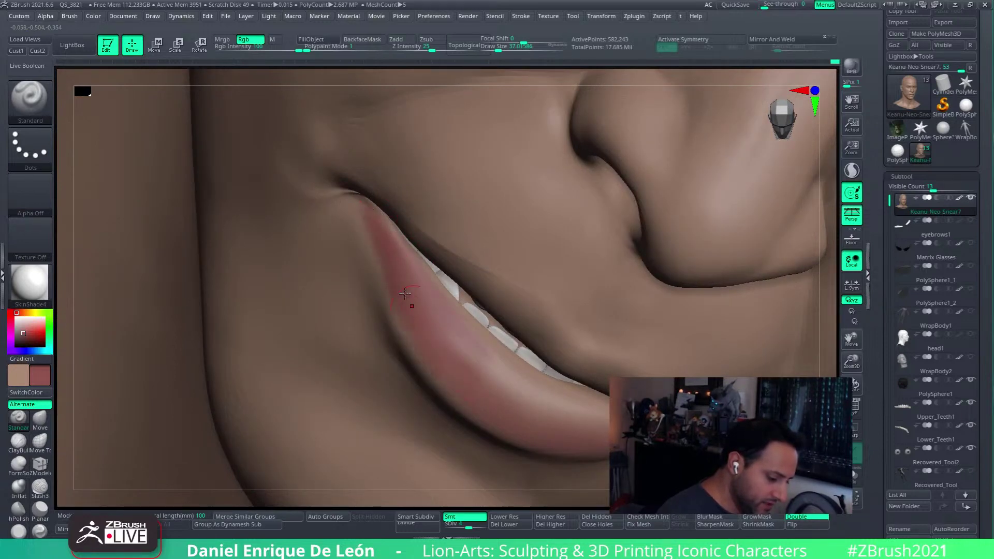
# - Extend the red over the lower lip's inner edge beside the teeth and even out its coverage
pyautogui.moveTo(406, 293); pyautogui.dragTo(361, 217, button='right')
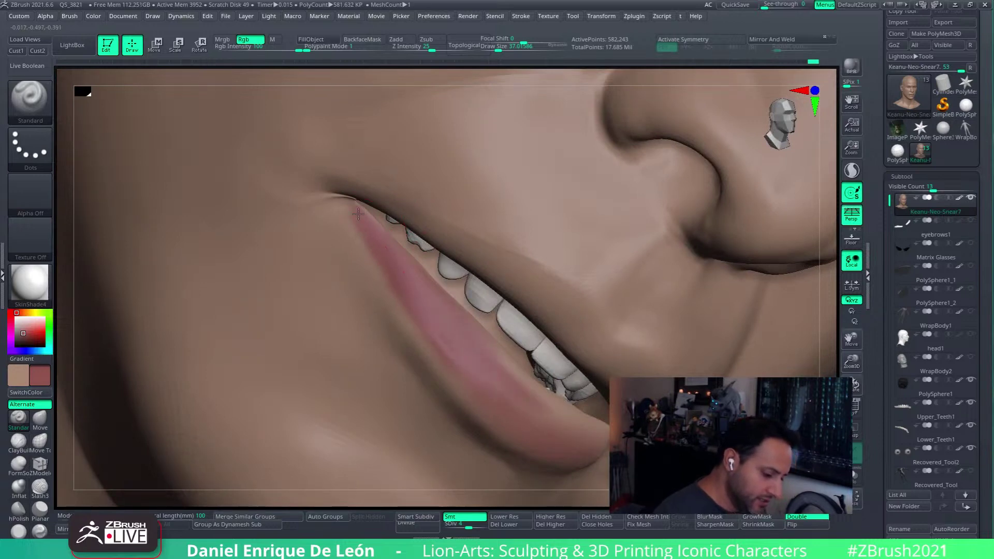
pyautogui.moveTo(350, 198); pyautogui.dragTo(418, 304, button='right')
pyautogui.press('shift')
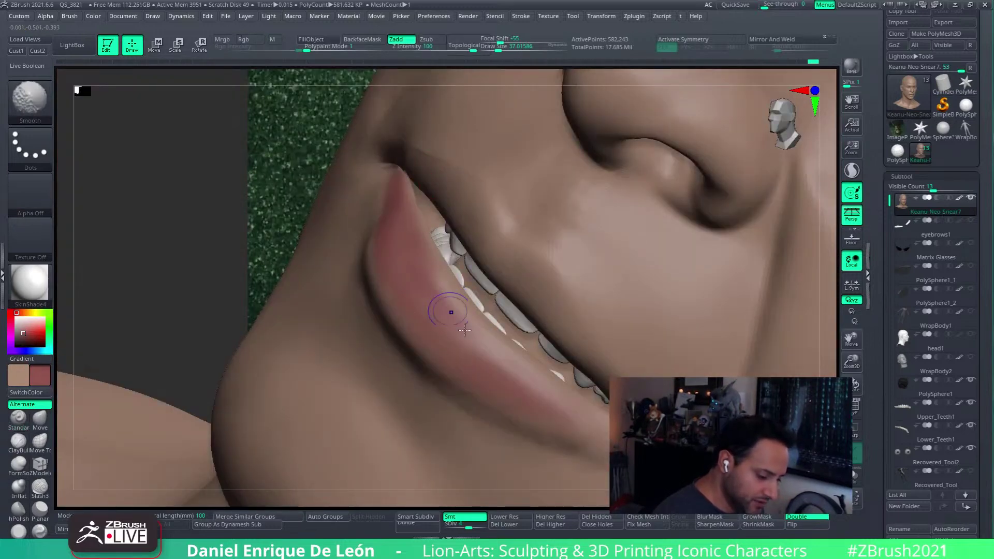
pyautogui.press('ctrl')
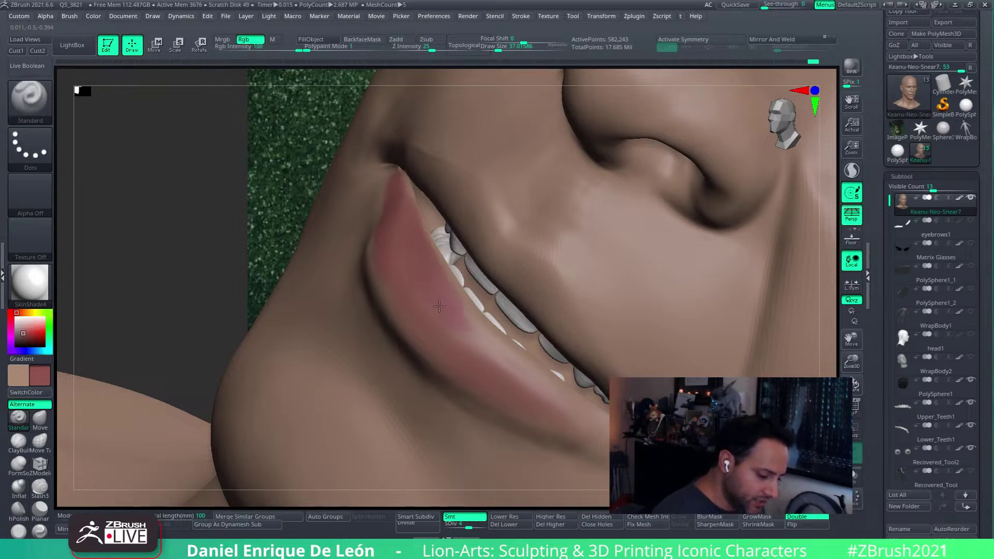
pyautogui.moveTo(397, 217)
pyautogui.mouseDown()
pyautogui.moveTo(497, 358)
pyautogui.moveTo(603, 424)
pyautogui.mouseUp()
pyautogui.moveTo(575, 414); pyautogui.dragTo(533, 383, button='right')
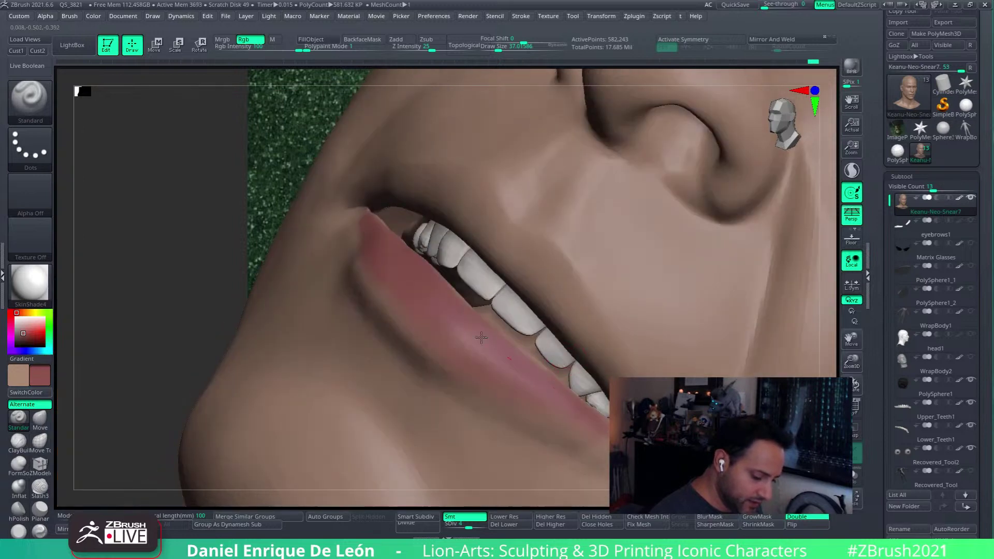
pyautogui.moveTo(481, 337); pyautogui.dragTo(402, 268, button='right')
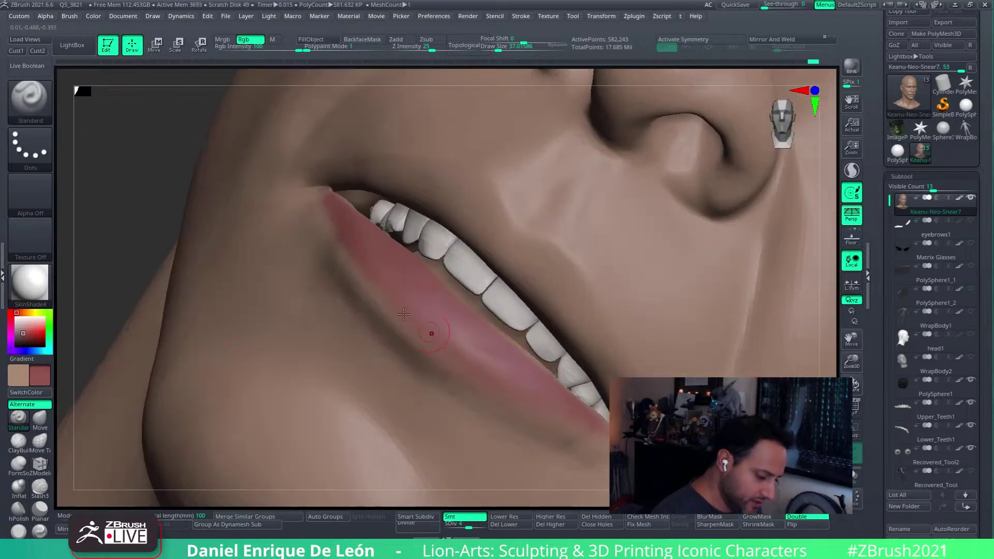
pyautogui.moveTo(337, 212); pyautogui.dragTo(360, 269, button='right')
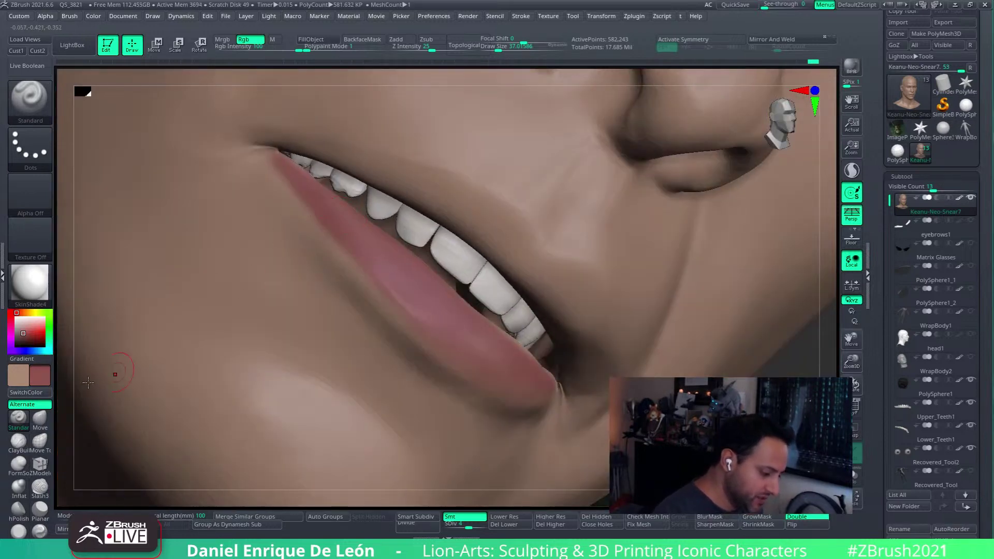
# - Touch up the lower lip's outline and inner rim with the red lip color from several angles
pyautogui.press('v')
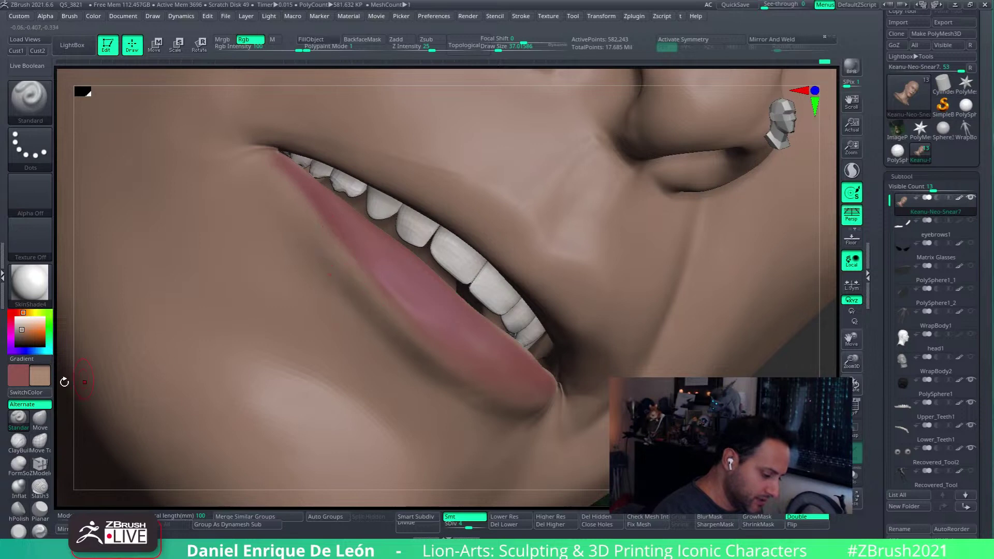
pyautogui.press('v')
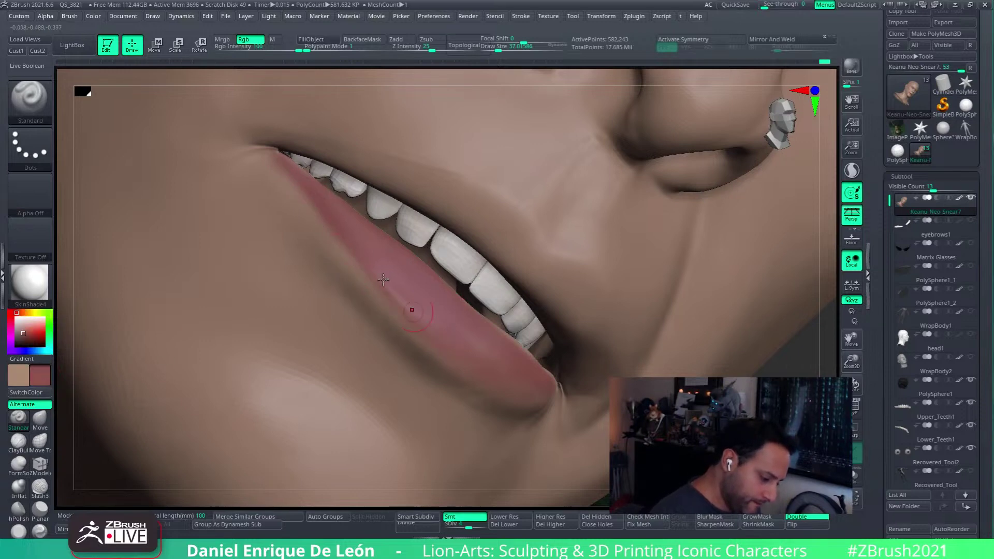
pyautogui.moveTo(436, 319); pyautogui.dragTo(402, 292, button='right')
pyautogui.moveTo(446, 335); pyautogui.dragTo(497, 336, button='right')
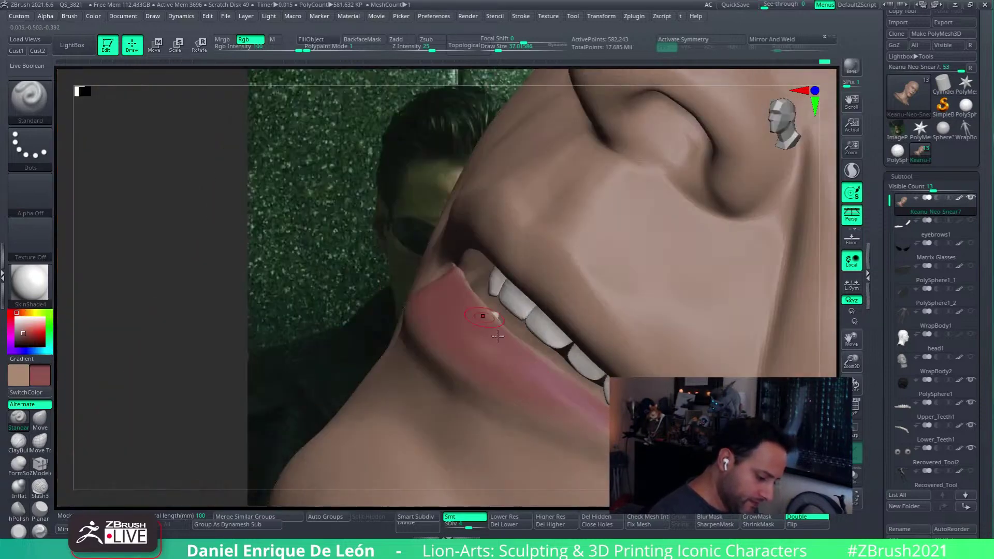
pyautogui.moveTo(448, 291); pyautogui.dragTo(481, 292, button='right')
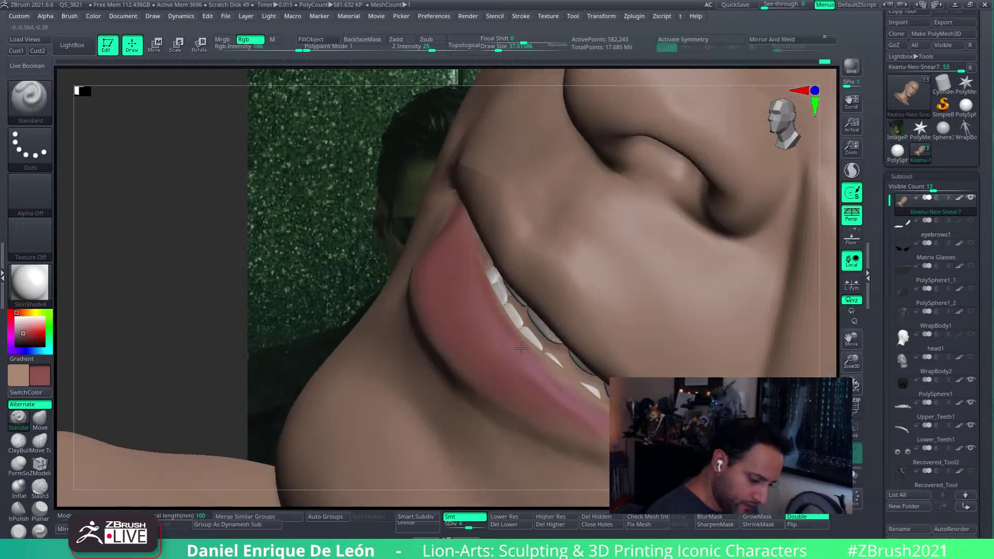
pyautogui.moveTo(572, 386); pyautogui.dragTo(553, 330, button='right')
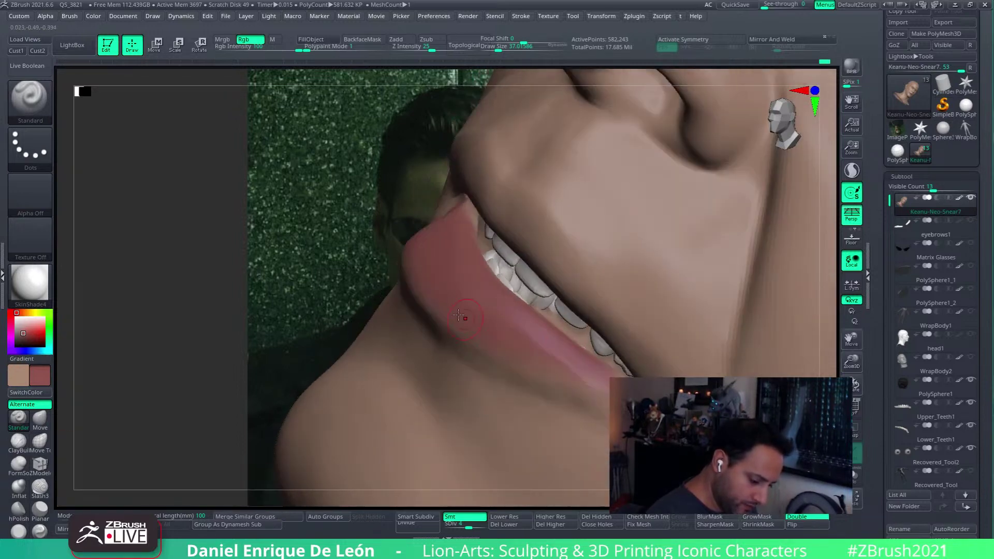
pyautogui.moveTo(572, 366); pyautogui.dragTo(573, 373, button='right')
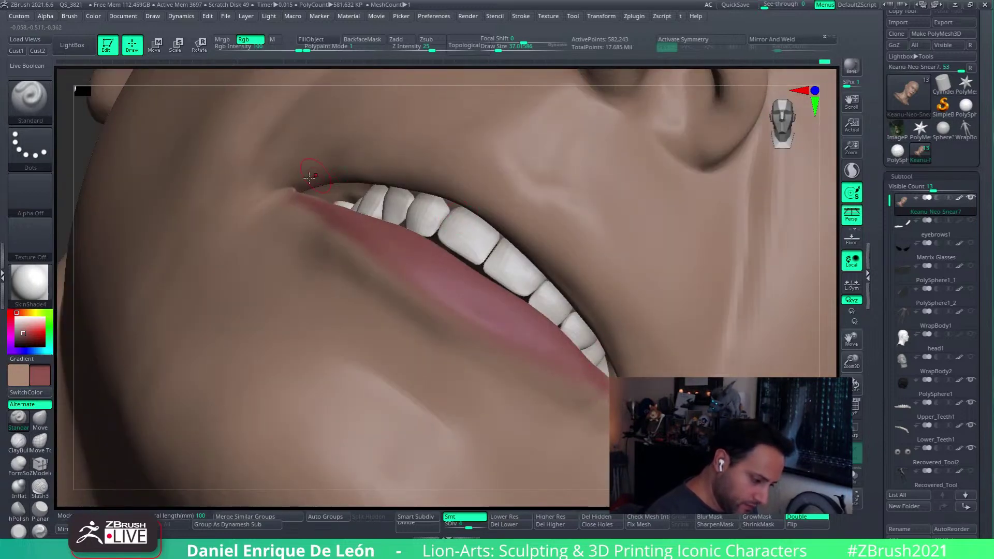
# - Paint the upper lip red from the mouth corner across the cupid's bow and along its upper border
pyautogui.moveTo(342, 172)
pyautogui.mouseDown()
pyautogui.moveTo(435, 182)
pyautogui.moveTo(515, 225)
pyautogui.moveTo(538, 256)
pyautogui.moveTo(544, 246)
pyautogui.moveTo(604, 348)
pyautogui.moveTo(549, 202)
pyautogui.moveTo(521, 197)
pyautogui.moveTo(489, 149)
pyautogui.moveTo(567, 247)
pyautogui.moveTo(595, 259)
pyautogui.mouseUp()
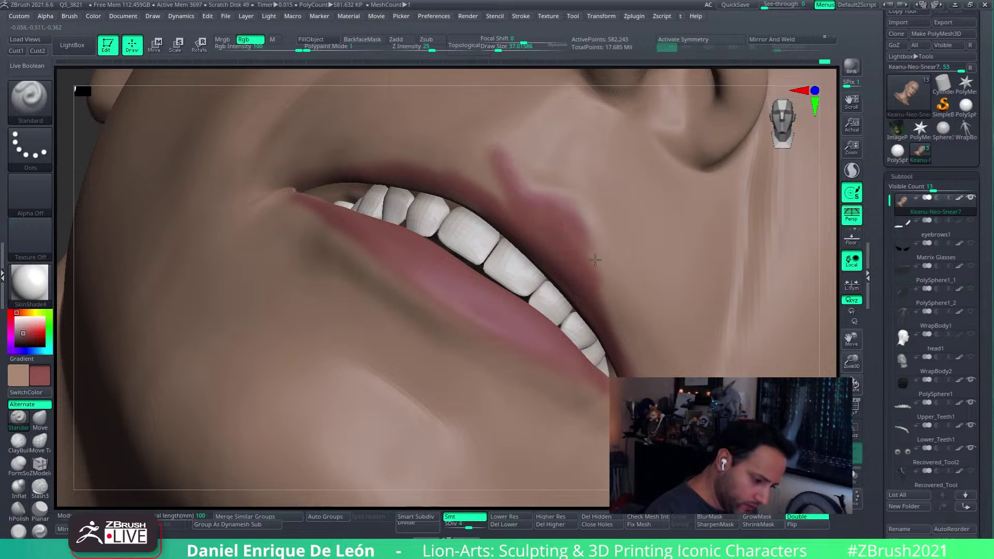
pyautogui.moveTo(601, 246); pyautogui.dragTo(627, 284, button='right')
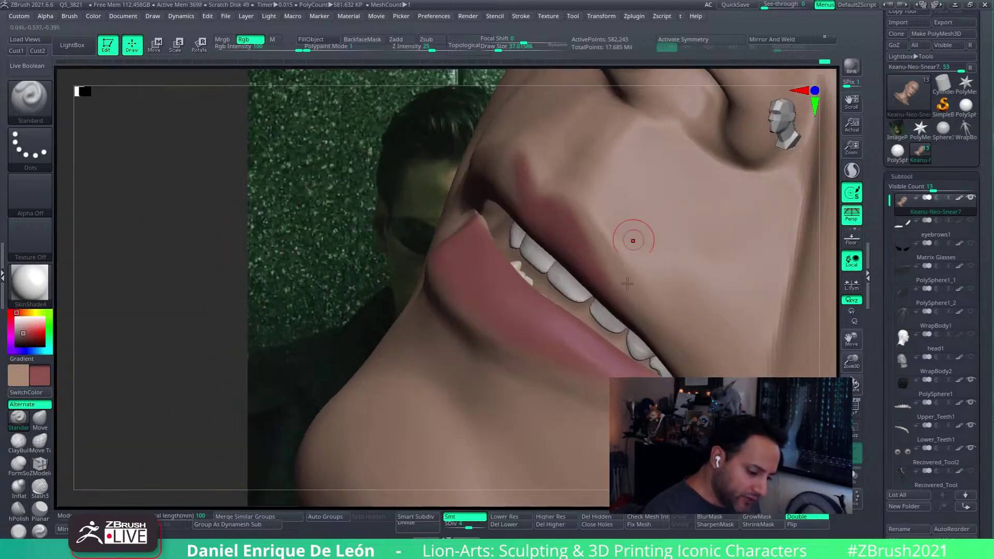
pyautogui.moveTo(627, 283)
pyautogui.mouseDown()
pyautogui.moveTo(611, 236)
pyautogui.moveTo(594, 222)
pyautogui.moveTo(608, 271)
pyautogui.mouseUp()
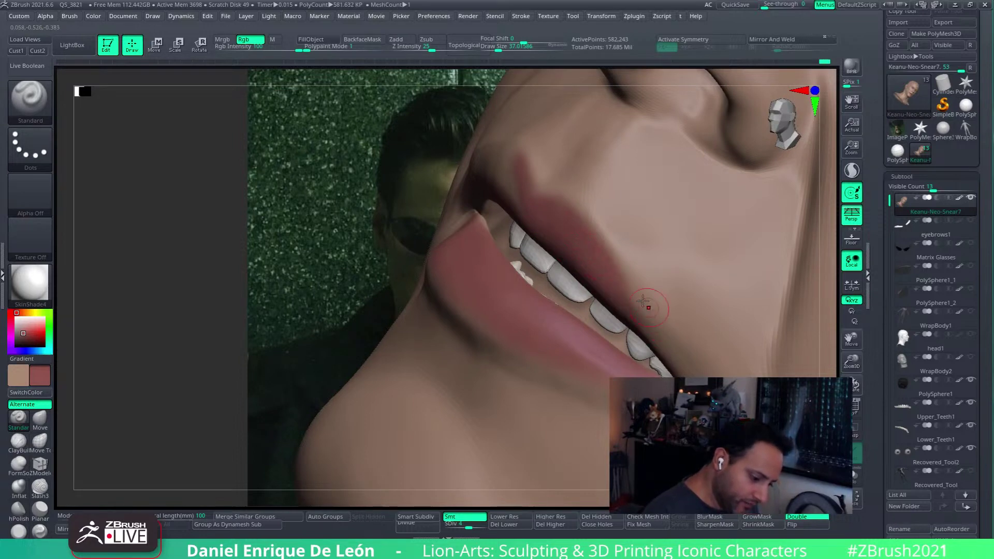
pyautogui.moveTo(643, 301); pyautogui.dragTo(618, 293)
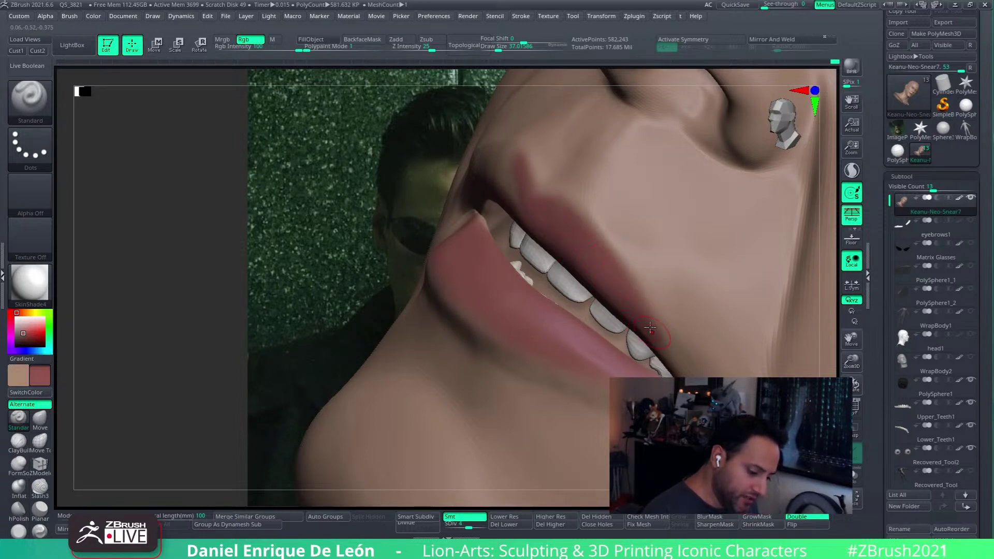
pyautogui.moveTo(650, 327); pyautogui.dragTo(660, 357, button='right')
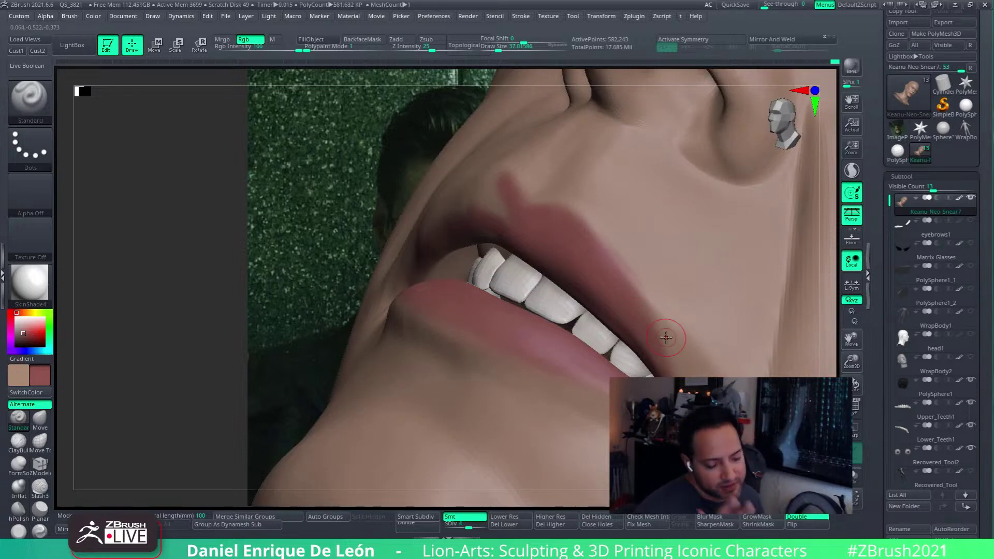
# - Refine the upper lip's border toward the far mouth corner with the red lip color and check both sides
pyautogui.press('v')
pyautogui.moveTo(656, 275)
pyautogui.mouseDown(button='right')
pyautogui.moveTo(641, 307)
pyautogui.moveTo(641, 282)
pyautogui.mouseUp(button='right')
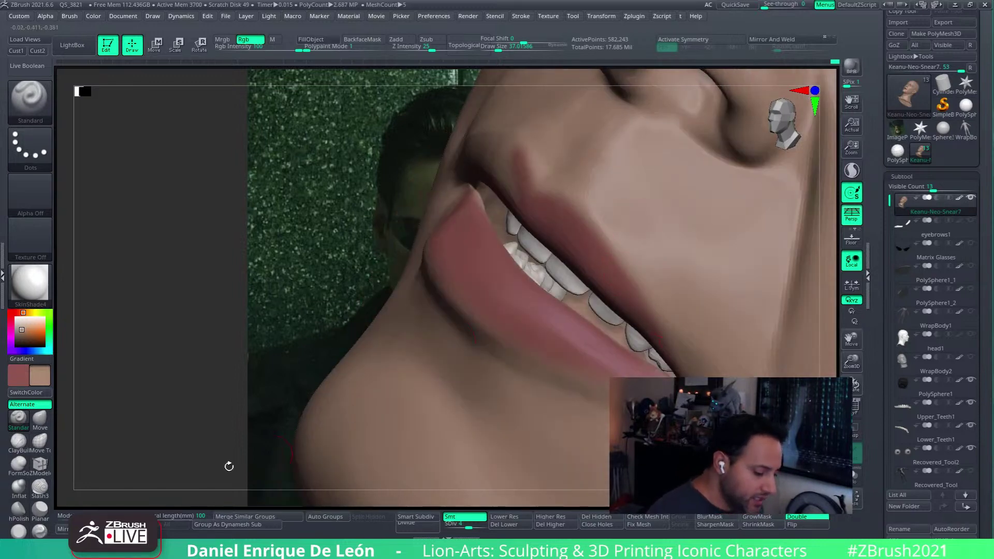
pyautogui.click(37, 394)
pyautogui.moveTo(553, 258); pyautogui.dragTo(573, 197, button='right')
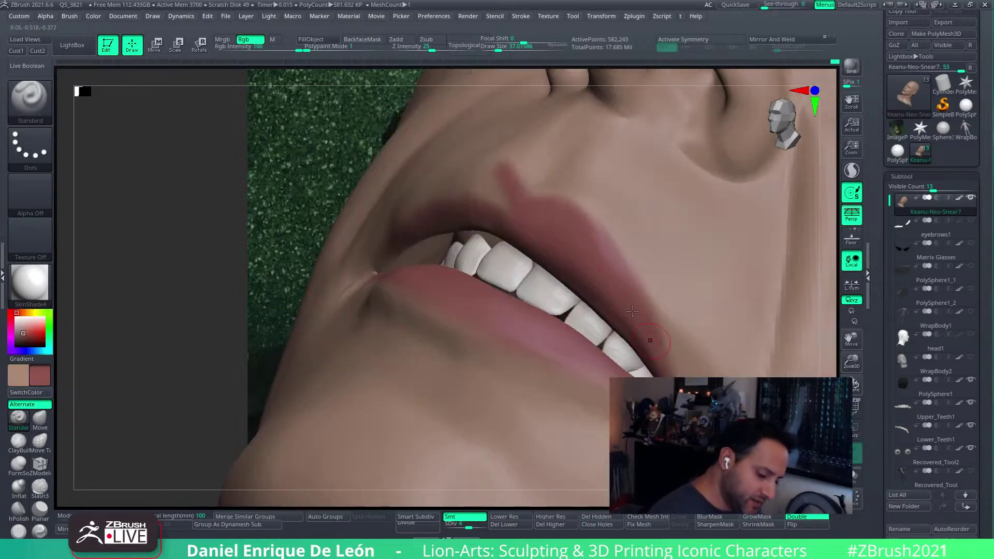
pyautogui.moveTo(647, 217)
pyautogui.mouseDown(button='right')
pyautogui.moveTo(676, 200)
pyautogui.moveTo(745, 308)
pyautogui.mouseUp(button='right')
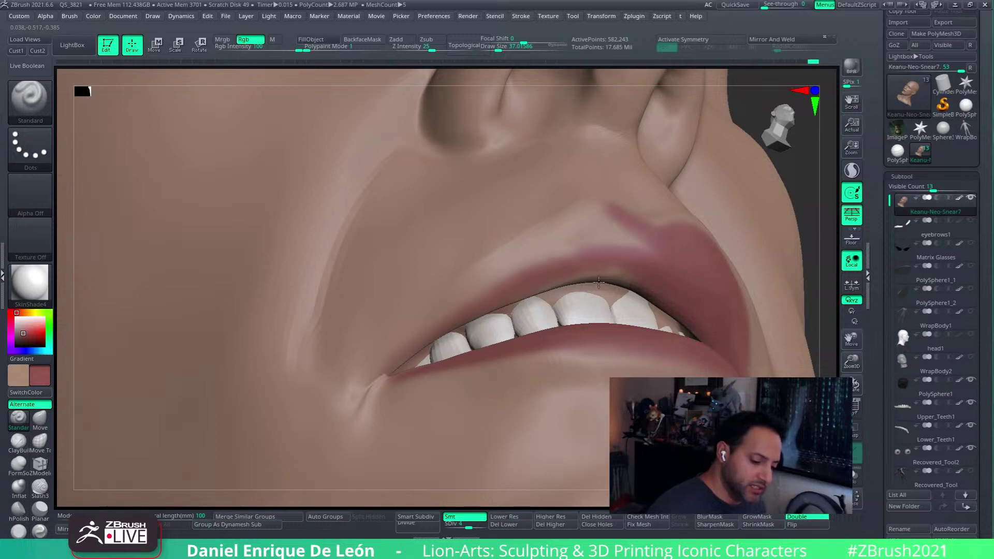
# - Extend the red lip color along the upper lip's inner edge above the teeth, toward the mouth corner
pyautogui.moveTo(599, 281)
pyautogui.mouseDown()
pyautogui.moveTo(518, 301)
pyautogui.moveTo(429, 339)
pyautogui.moveTo(414, 361)
pyautogui.mouseUp()
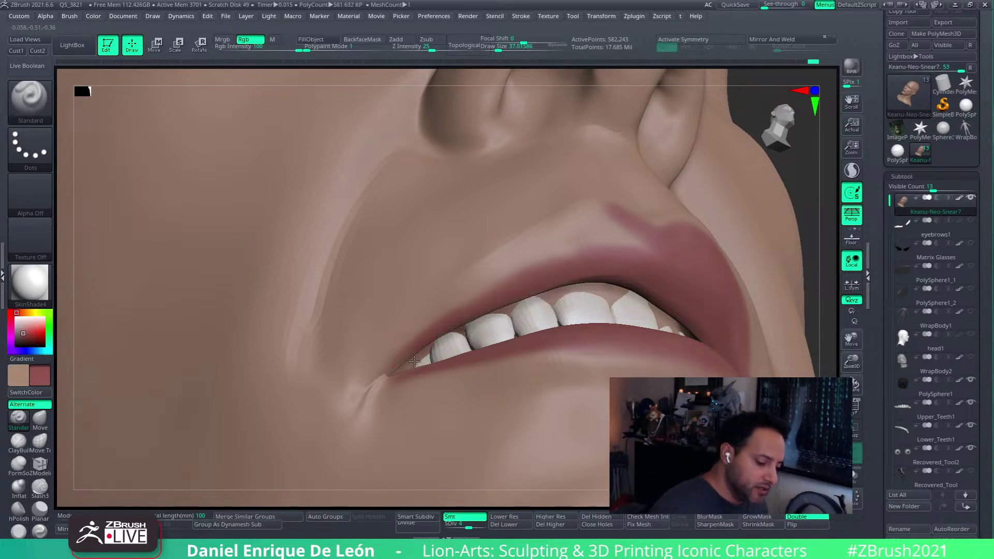
pyautogui.moveTo(414, 360); pyautogui.dragTo(429, 364, button='right')
pyautogui.moveTo(434, 320); pyautogui.dragTo(448, 344, button='right')
pyautogui.moveTo(470, 299); pyautogui.dragTo(510, 314, button='right')
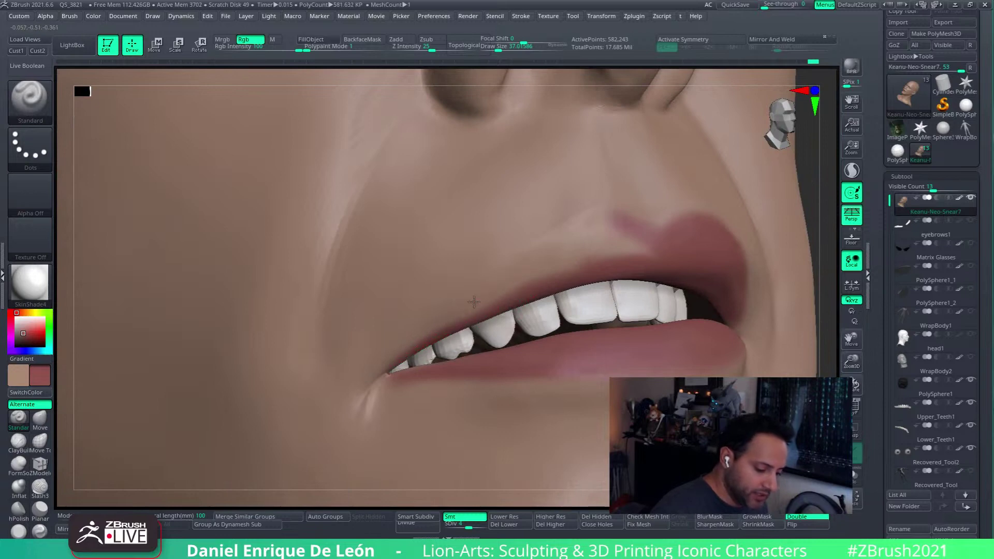
pyautogui.moveTo(549, 251); pyautogui.dragTo(579, 230, button='right')
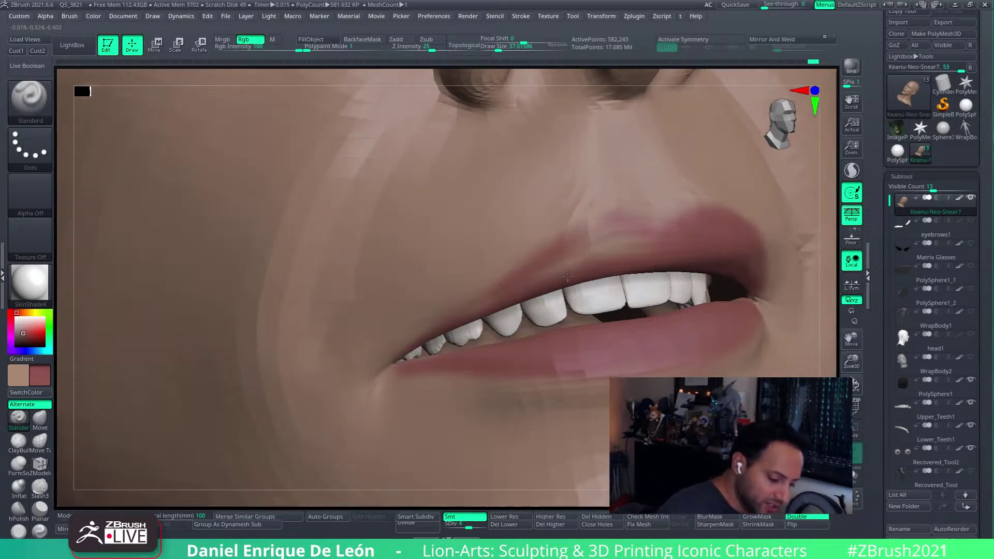
# - Fill the gaps in the cupid's bow with red and define the upper lip's outer border down to the corner
pyautogui.moveTo(587, 222)
pyautogui.mouseDown()
pyautogui.moveTo(568, 229)
pyautogui.moveTo(594, 217)
pyautogui.mouseUp()
pyautogui.moveTo(617, 232); pyautogui.dragTo(622, 225, button='right')
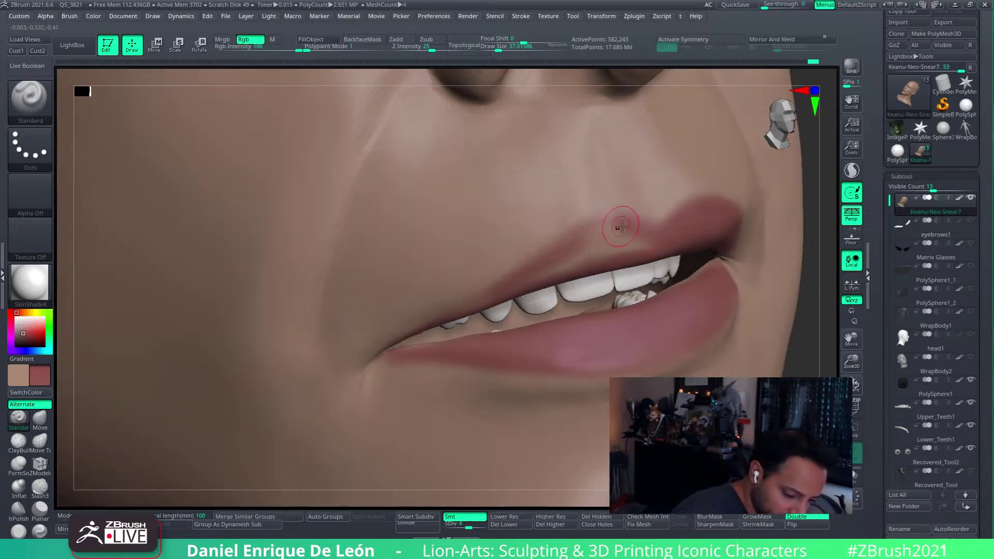
pyautogui.moveTo(580, 234)
pyautogui.mouseDown()
pyautogui.moveTo(596, 231)
pyautogui.moveTo(574, 256)
pyautogui.moveTo(665, 246)
pyautogui.mouseUp()
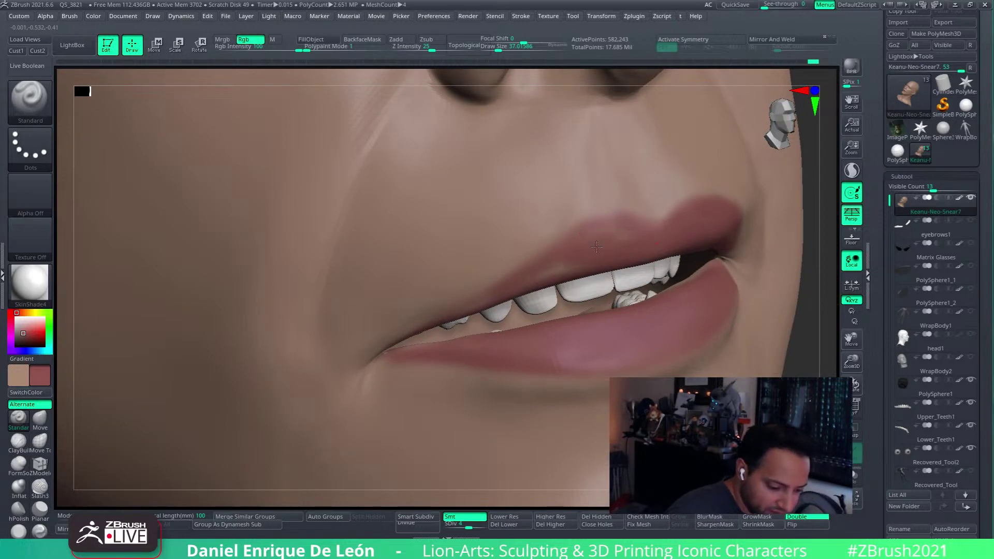
pyautogui.moveTo(556, 238)
pyautogui.mouseDown()
pyautogui.moveTo(583, 241)
pyautogui.moveTo(527, 274)
pyautogui.mouseUp()
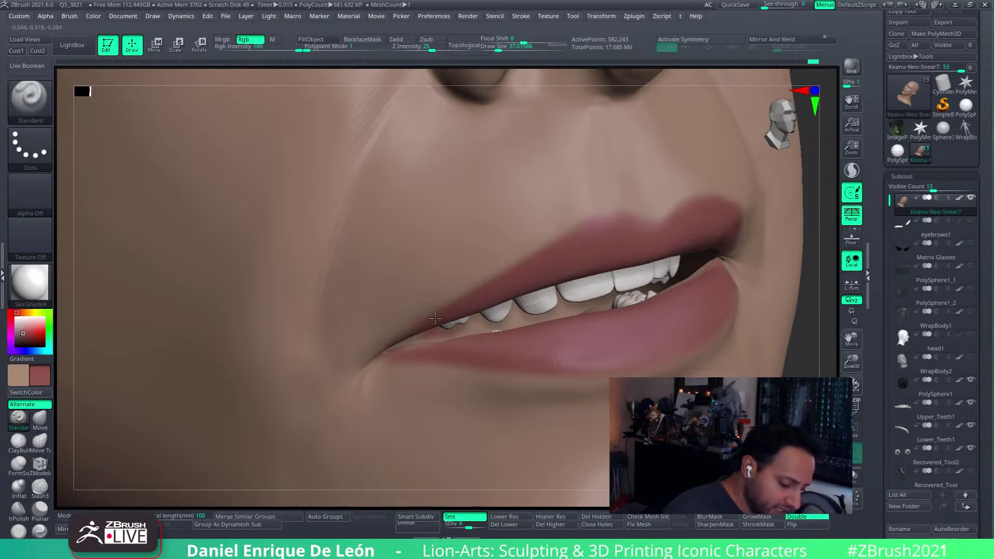
pyautogui.moveTo(530, 282); pyautogui.dragTo(588, 273, button='right')
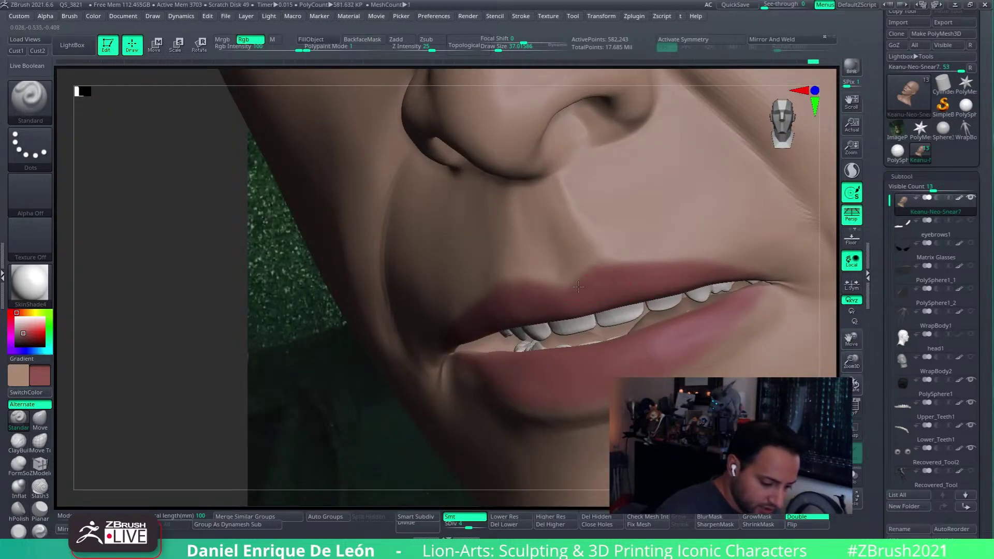
# - Switch to the skin tone and clean up the upper lip's outer border from several angles
pyautogui.moveTo(531, 314); pyautogui.dragTo(703, 275, button='right')
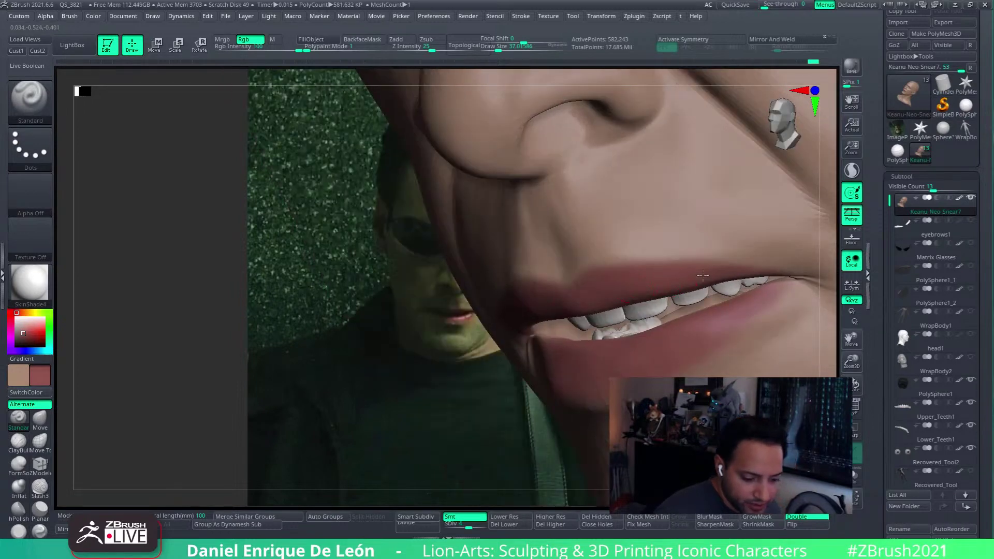
pyautogui.moveTo(803, 272); pyautogui.dragTo(811, 271)
pyautogui.keyDown('alt'); pyautogui.moveTo(772, 254); pyautogui.dragTo(726, 279, button='right'); pyautogui.keyUp('alt')
pyautogui.click(29, 392)
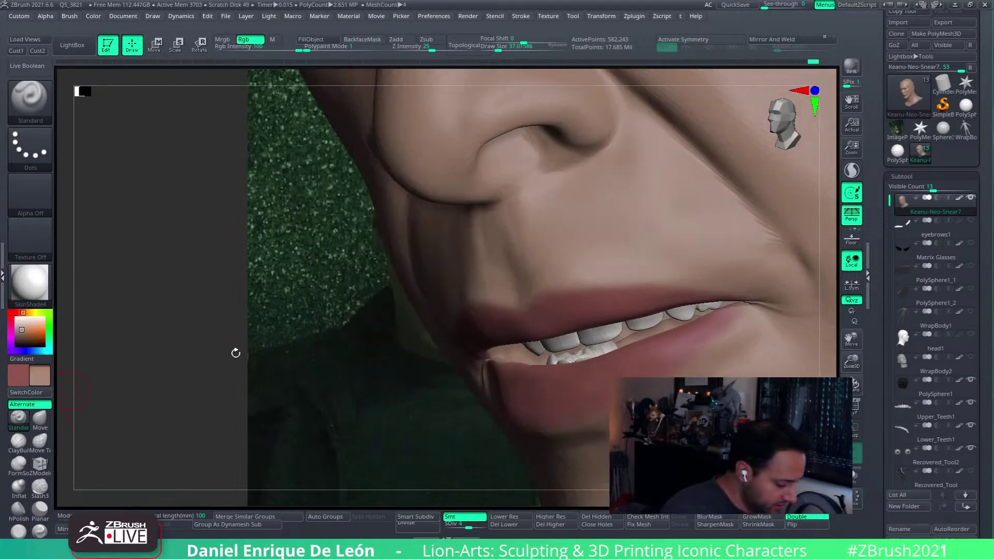
pyautogui.keyDown('shift'); pyautogui.moveTo(497, 300); pyautogui.dragTo(750, 238, button='right'); pyautogui.keyUp('shift')
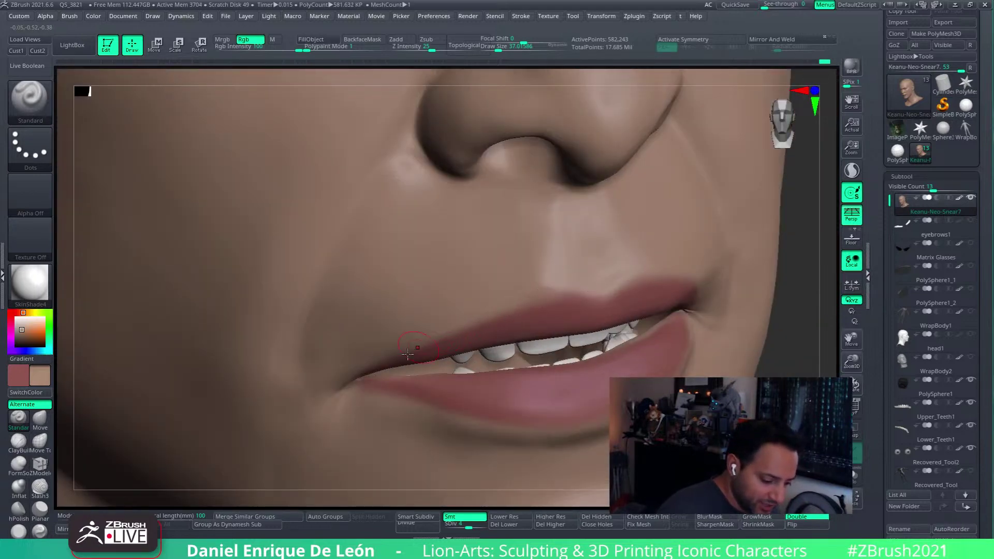
pyautogui.moveTo(594, 284); pyautogui.dragTo(504, 327, button='right')
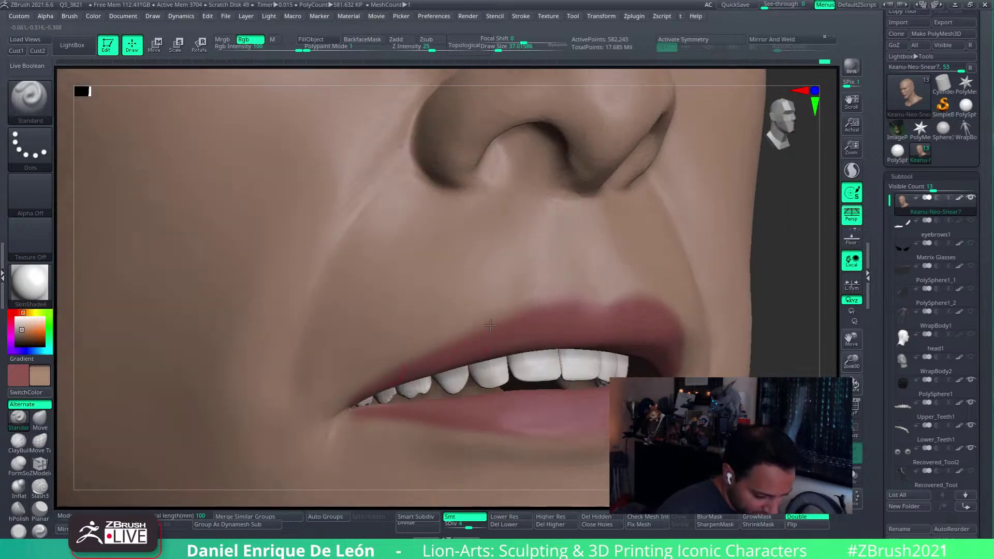
pyautogui.moveTo(628, 276); pyautogui.dragTo(637, 287, button='right')
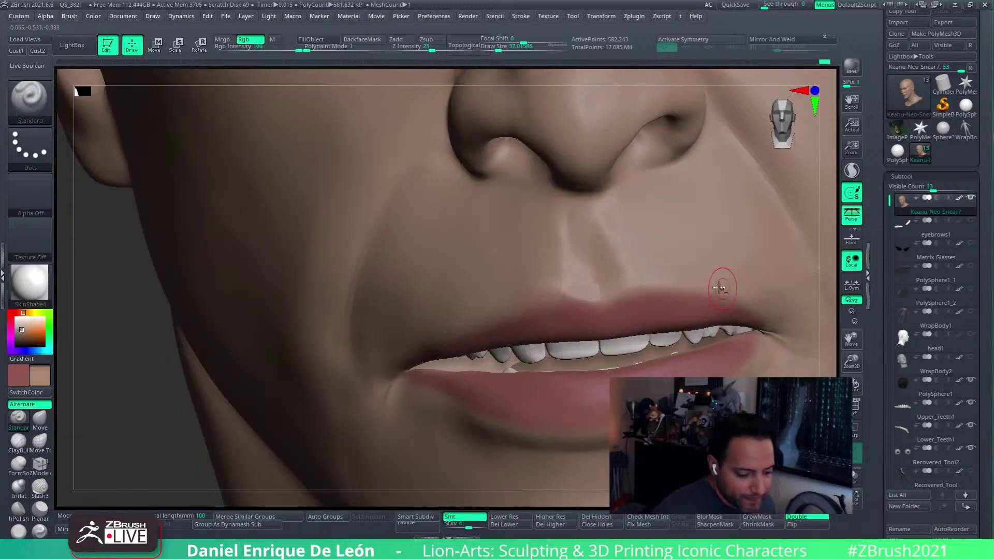
pyautogui.moveTo(719, 288); pyautogui.dragTo(513, 332, button='right')
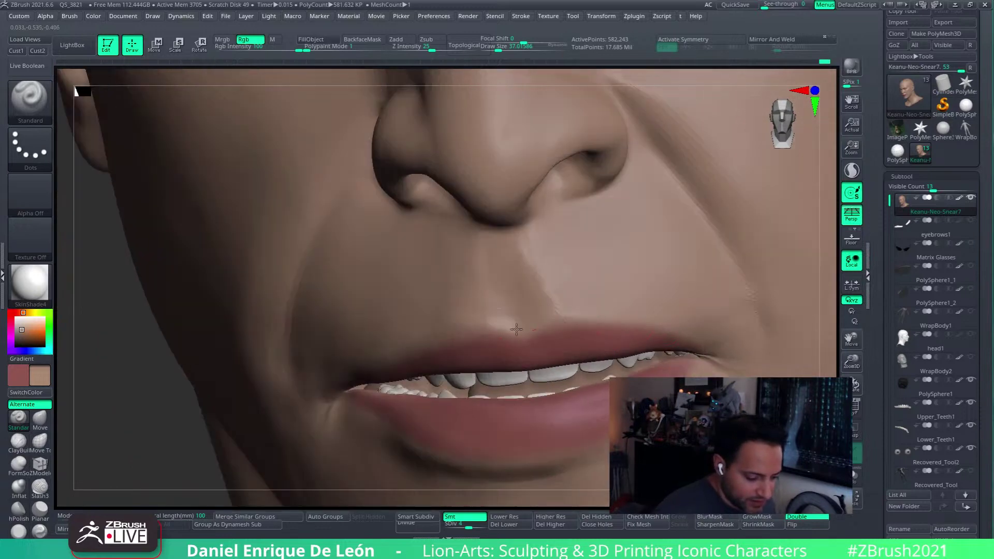
pyautogui.moveTo(544, 334); pyautogui.dragTo(566, 316, button='right')
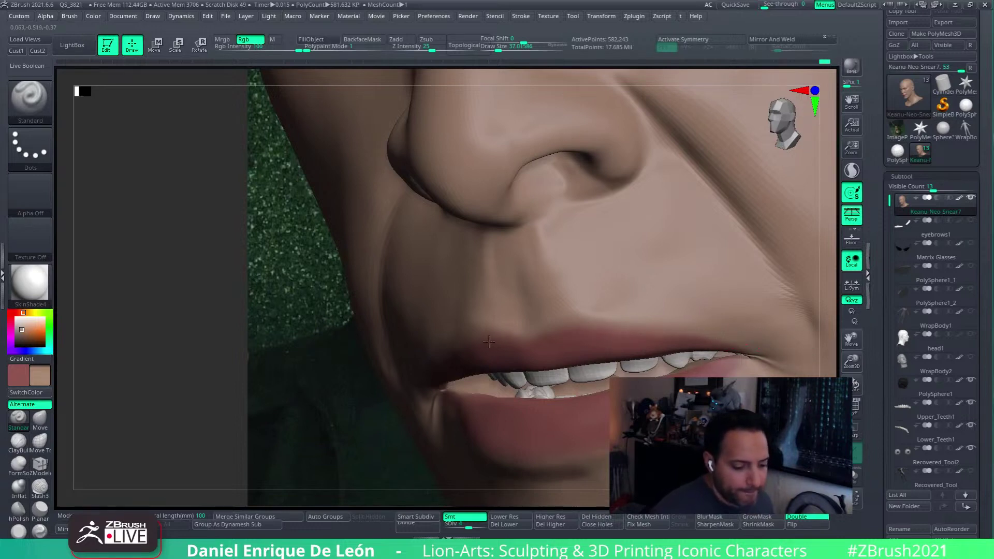
pyautogui.moveTo(489, 341); pyautogui.dragTo(582, 303, button='right')
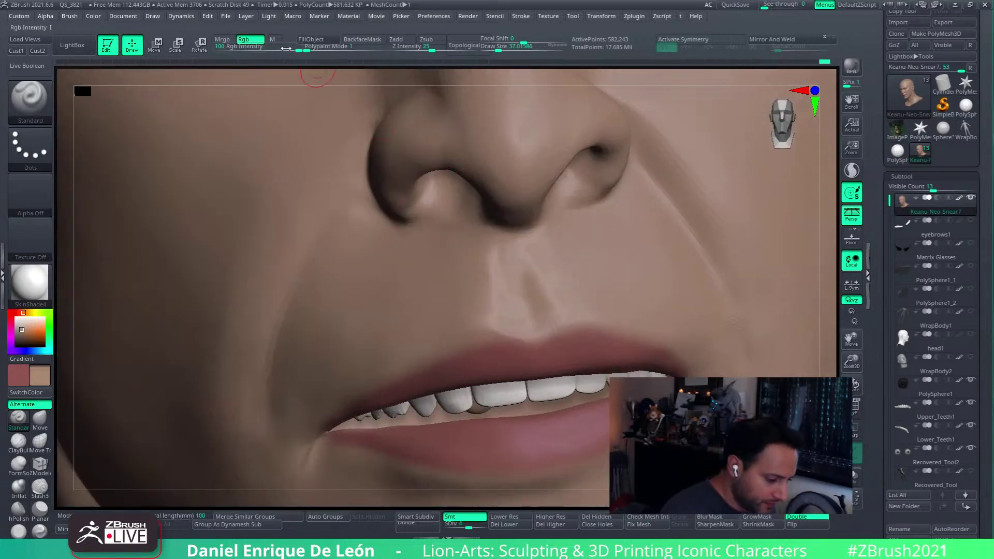
# - Lower the RGB intensity to 26, soften the upper lip's border with the skin tone and check the whole face
pyautogui.click(263, 46)
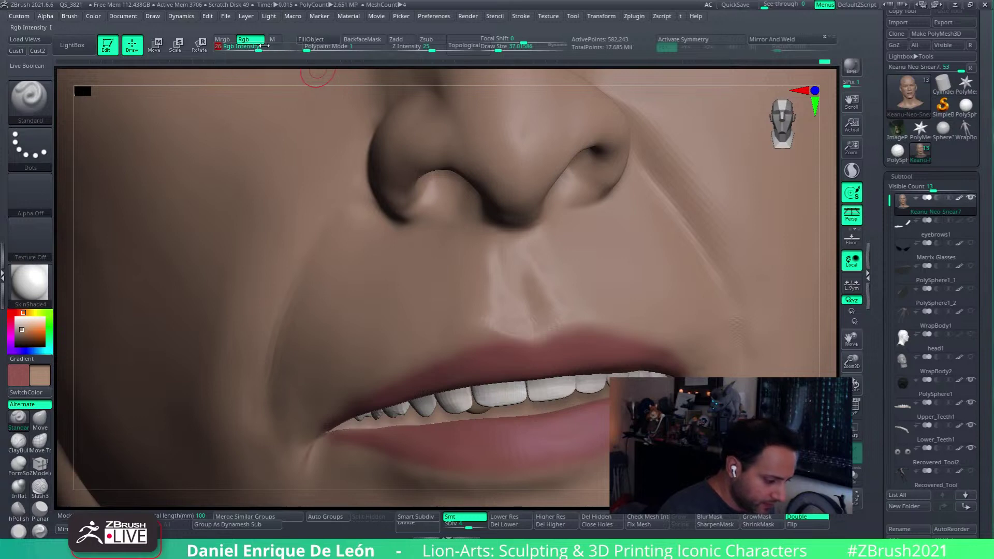
pyautogui.moveTo(518, 259); pyautogui.dragTo(674, 361, button='right')
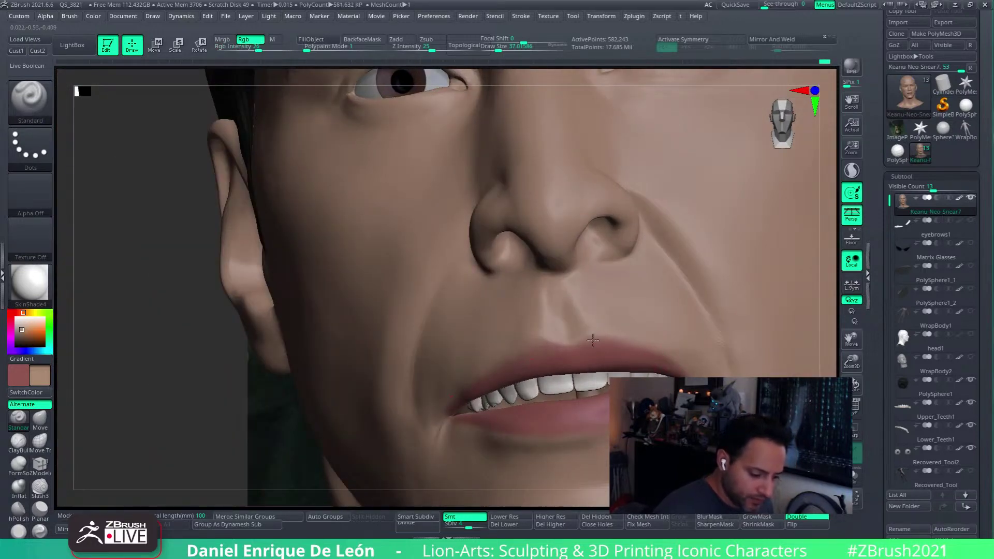
pyautogui.keyDown('ctrl'); pyautogui.moveTo(554, 363); pyautogui.dragTo(673, 244, button='right'); pyautogui.keyUp('ctrl')
pyautogui.keyDown('ctrl'); pyautogui.moveTo(715, 360); pyautogui.dragTo(786, 304, button='right'); pyautogui.keyUp('ctrl')
pyautogui.keyDown('alt'); pyautogui.moveTo(621, 242); pyautogui.dragTo(790, 362, button='right'); pyautogui.keyUp('alt')
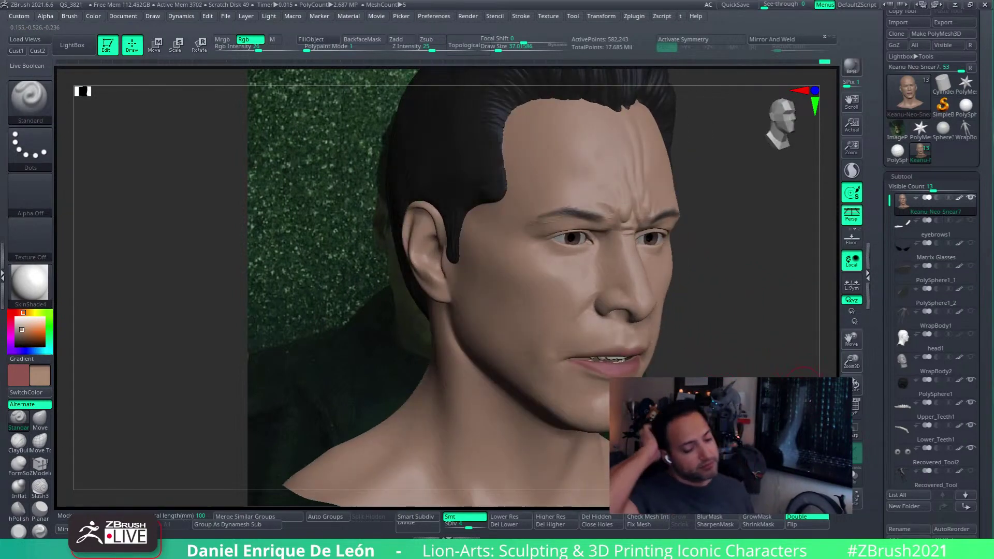
pyautogui.moveTo(738, 332); pyautogui.dragTo(728, 325, button='right')
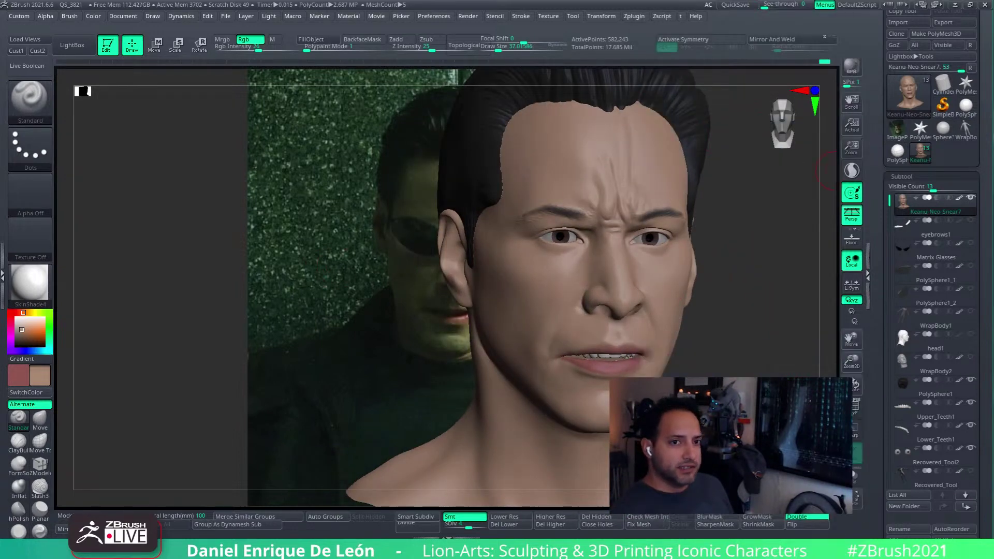
# - Bring up the reference board and examine the lip color in the portrait photos
pyautogui.moveTo(595, 558); pyautogui.dragTo(639, 6, button='right')
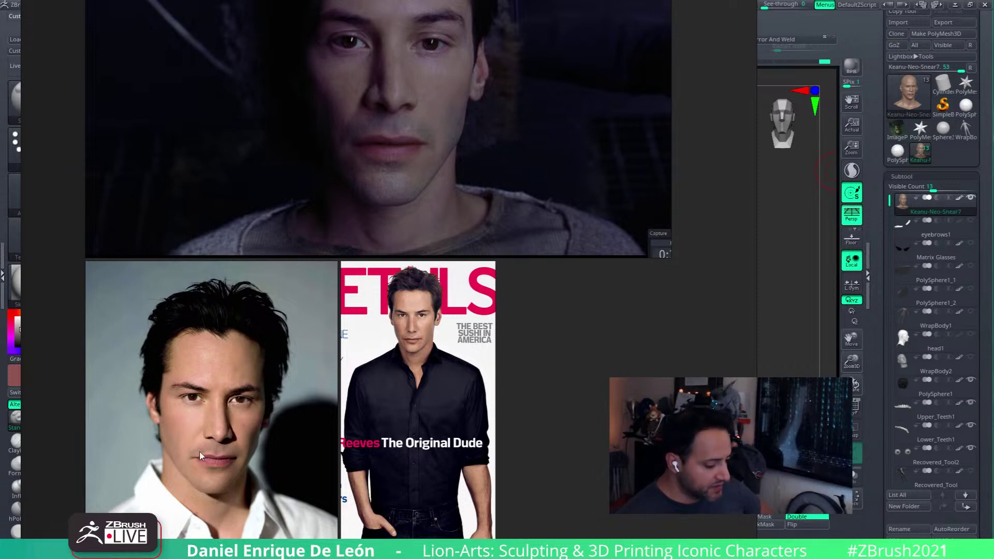
pyautogui.moveTo(692, 8)
pyautogui.mouseDown(button='right')
pyautogui.moveTo(450, 62)
pyautogui.moveTo(191, 64)
pyautogui.moveTo(805, 84)
pyautogui.moveTo(453, 73)
pyautogui.moveTo(748, 44)
pyautogui.moveTo(451, 51)
pyautogui.moveTo(743, 52)
pyautogui.moveTo(441, 40)
pyautogui.moveTo(641, 54)
pyautogui.moveTo(445, 36)
pyautogui.moveTo(706, 40)
pyautogui.moveTo(733, 36)
pyautogui.moveTo(732, 4)
pyautogui.mouseUp(button='right')
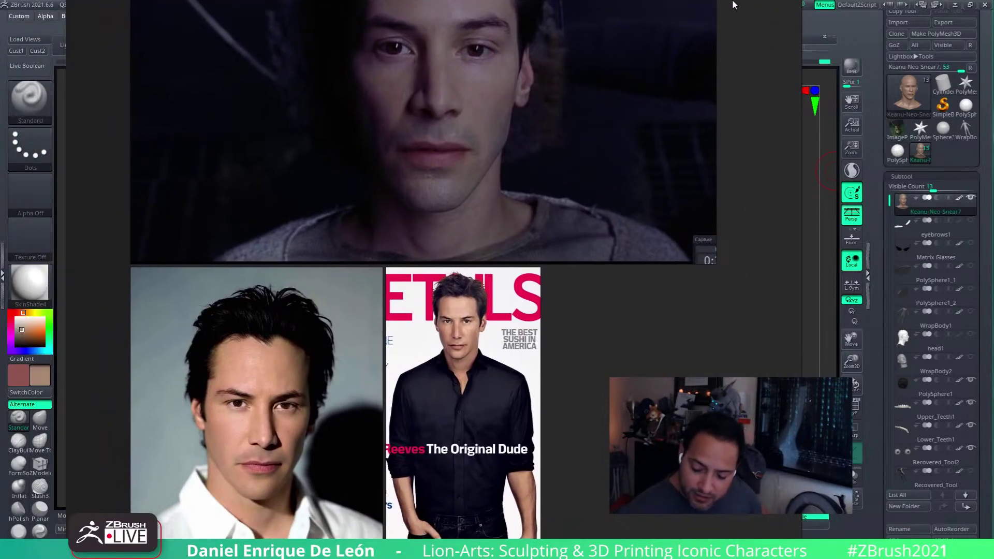
pyautogui.moveTo(129, 6); pyautogui.dragTo(993, 21, button='right')
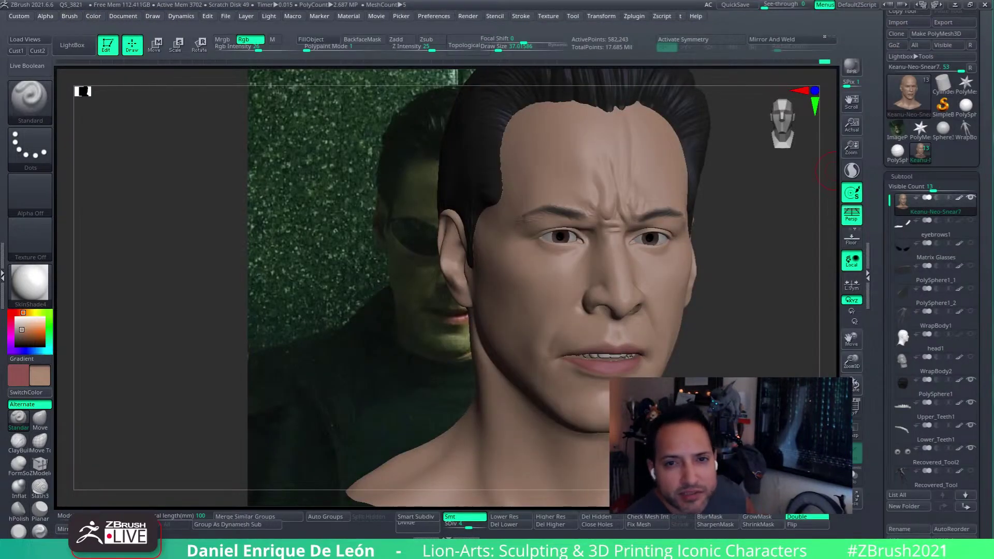
# - Duplicate the painted Keanu-Neo-Snear7 head subtool
pyautogui.moveTo(748, 346)
pyautogui.mouseDown()
pyautogui.moveTo(780, 285)
pyautogui.moveTo(776, 255)
pyautogui.moveTo(769, 277)
pyautogui.moveTo(694, 237)
pyautogui.moveTo(706, 348)
pyautogui.moveTo(714, 290)
pyautogui.moveTo(669, 334)
pyautogui.moveTo(710, 299)
pyautogui.mouseUp()
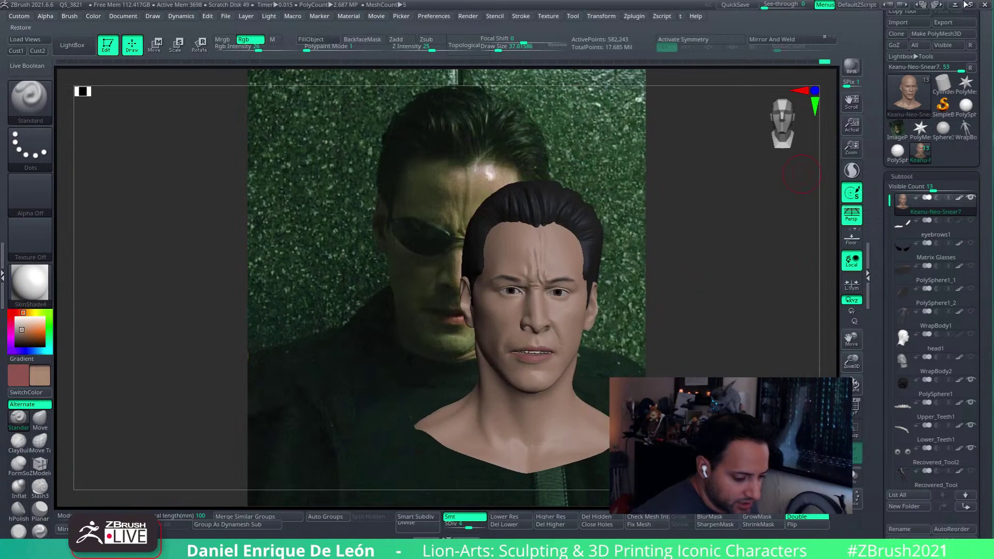
pyautogui.moveTo(984, 46); pyautogui.dragTo(992, 156)
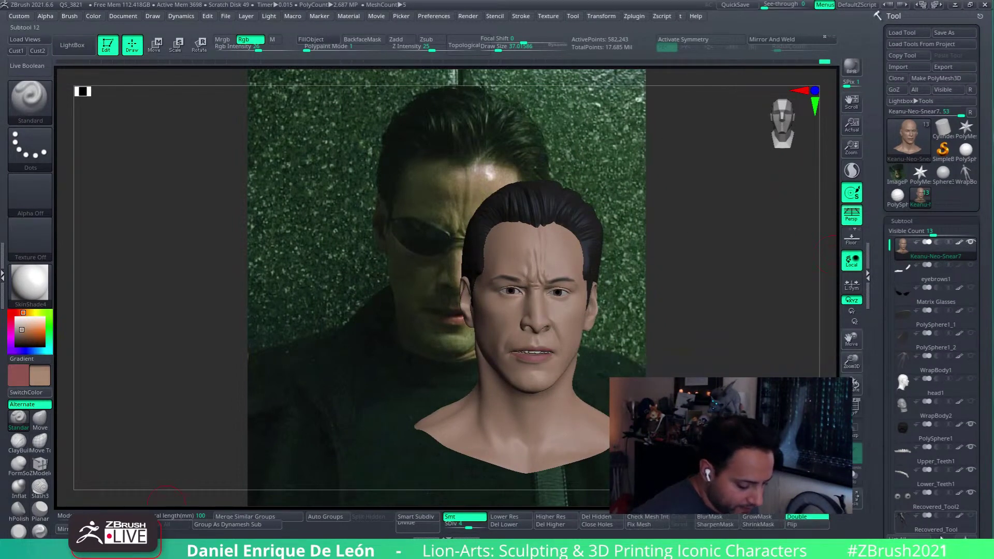
pyautogui.moveTo(987, 455); pyautogui.dragTo(982, 272)
pyautogui.hotkey('ctrl', 'shift', 'd')
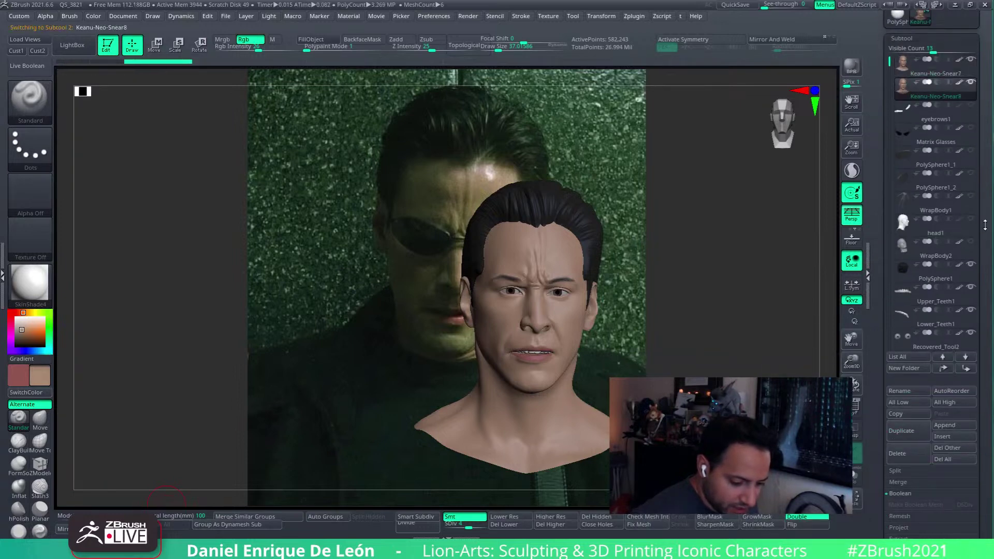
# - Hide the duplicated head and move it to the end of the subtool list at its lowest subdivision level
pyautogui.scroll(3, 965, 247)
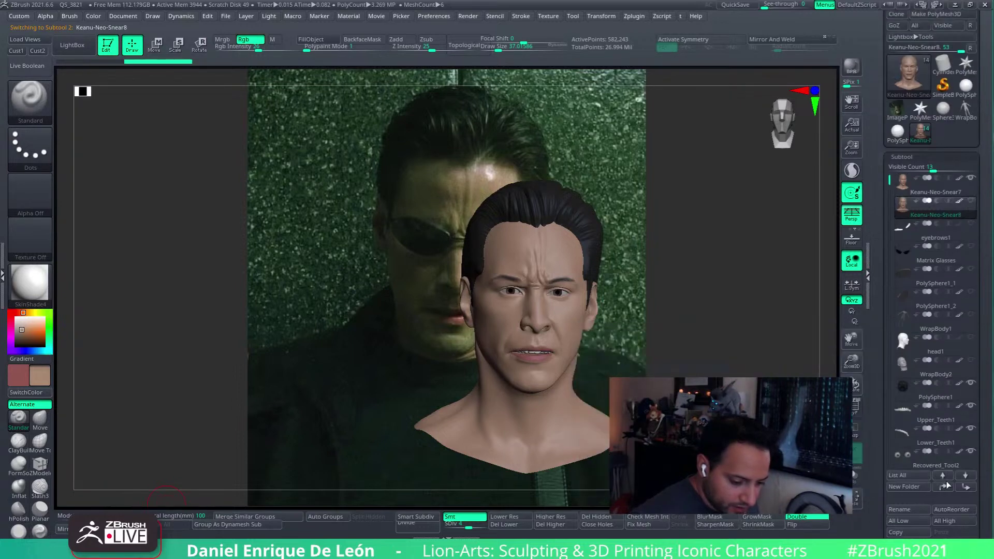
pyautogui.press('shift')
pyautogui.click(972, 487)
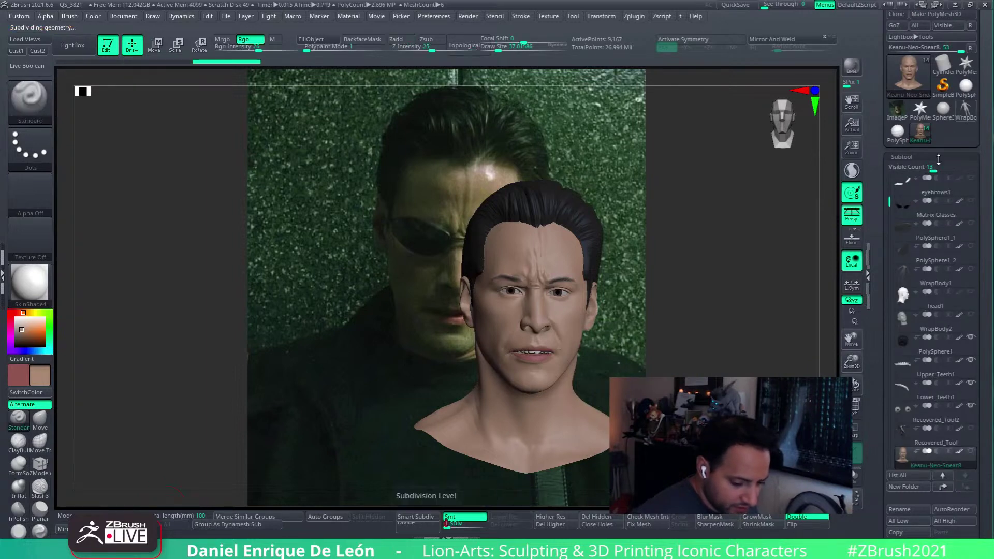
# - Set the color to light gray and roll the original head's undo history back to an earlier gray state at subdivision level 5
pyautogui.click(890, 181)
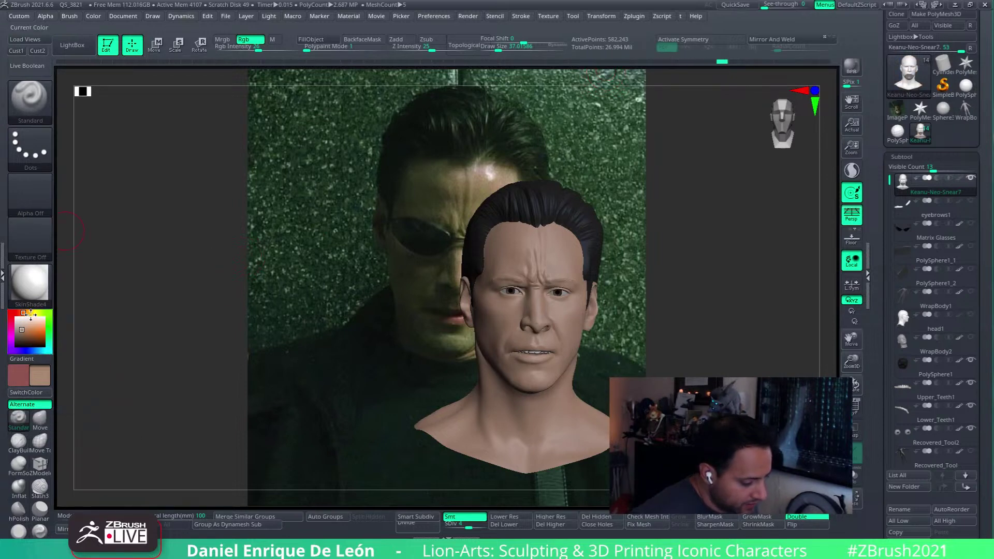
pyautogui.click(16, 328)
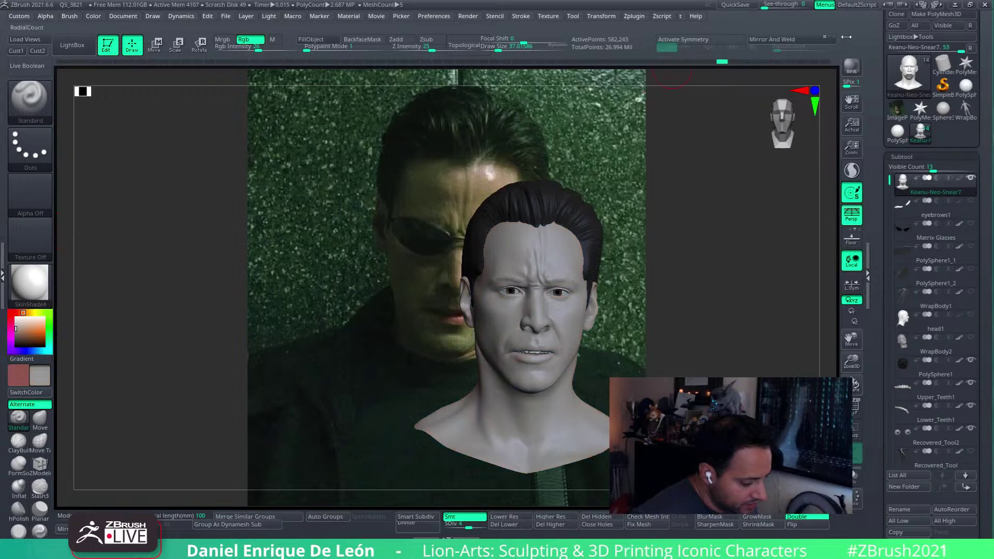
pyautogui.click(767, 62)
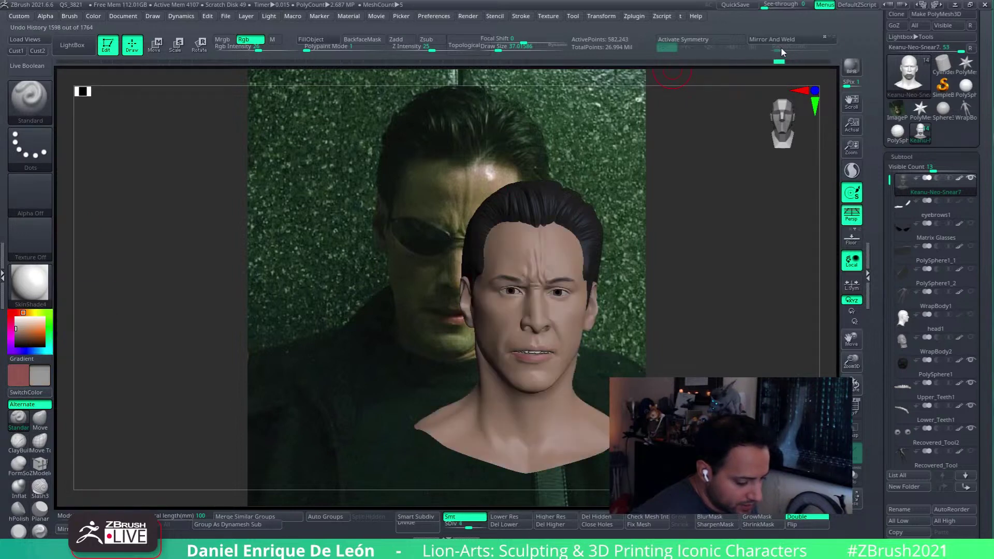
pyautogui.hotkey('shift', 'd')
pyautogui.press('d')
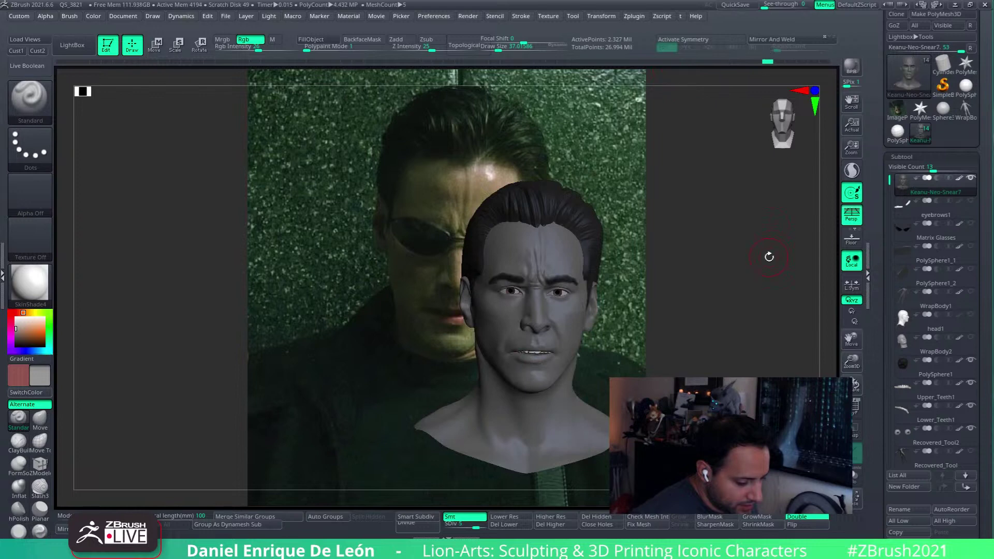
# - Clear the mask on the rolled-back head and accept discarding its newer undo history entries
pyautogui.keyDown('ctrl'); pyautogui.click(765, 255); pyautogui.keyUp('ctrl')
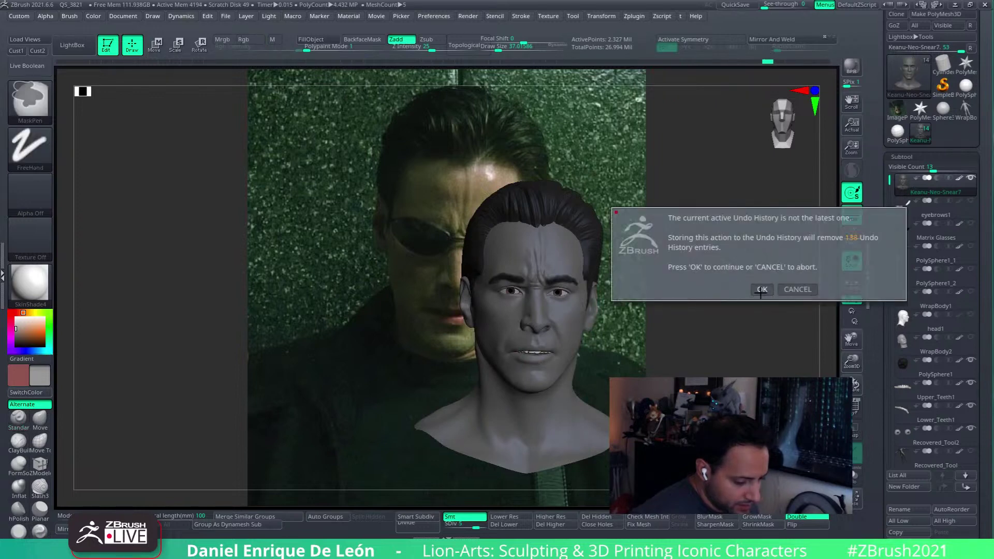
pyautogui.click(752, 294)
pyautogui.moveTo(752, 294)
pyautogui.mouseDown()
pyautogui.moveTo(739, 295)
pyautogui.moveTo(763, 288)
pyautogui.moveTo(688, 270)
pyautogui.moveTo(721, 325)
pyautogui.moveTo(690, 317)
pyautogui.moveTo(781, 318)
pyautogui.moveTo(736, 312)
pyautogui.mouseUp()
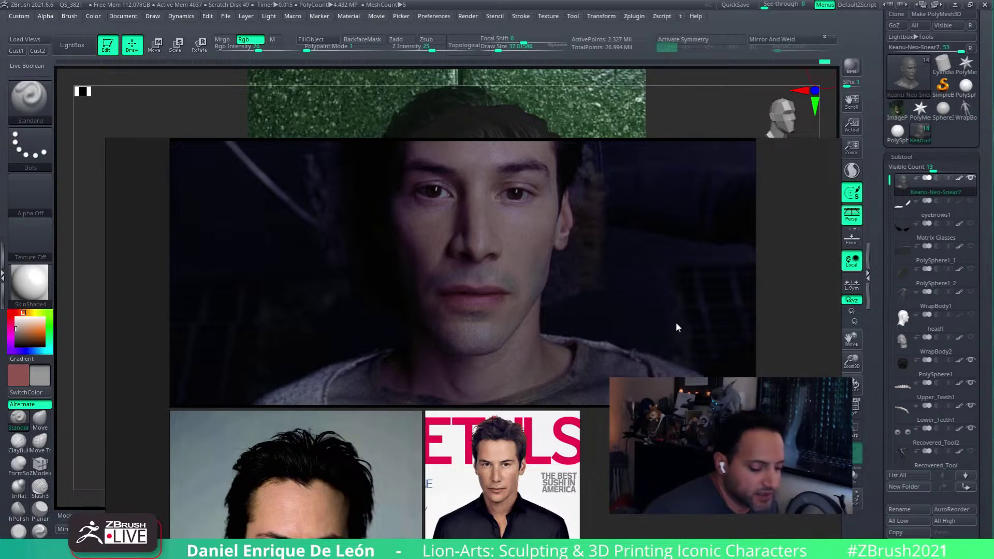
# - Reposition the reference board over the sculpt to study the face in all three photos
pyautogui.moveTo(293, 156); pyautogui.dragTo(259, 34)
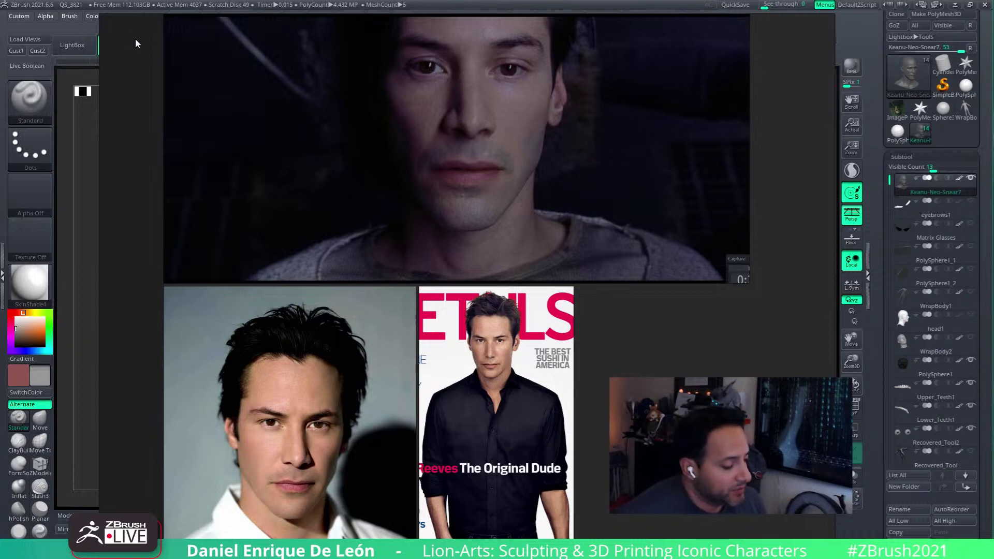
pyautogui.moveTo(134, 30); pyautogui.dragTo(169, 16)
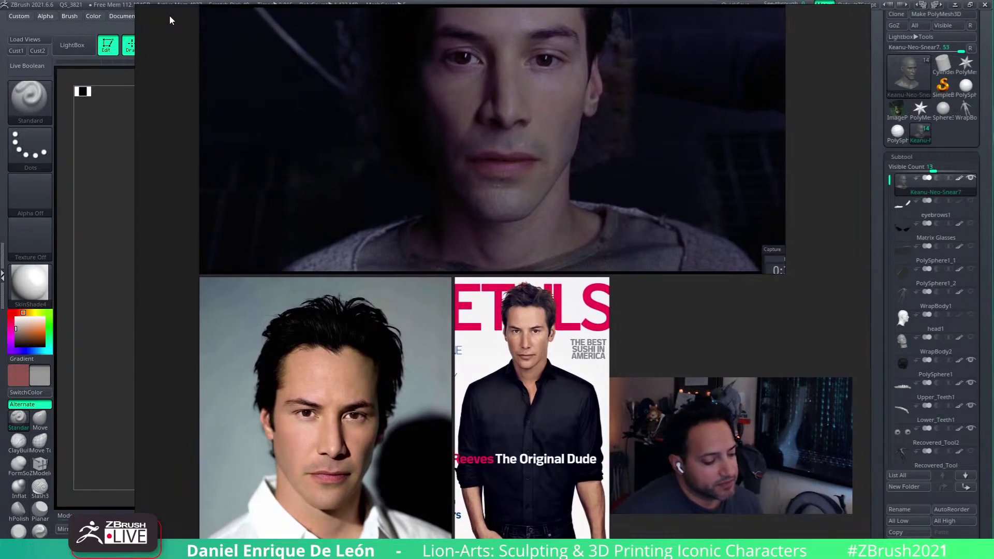
# - Shift the reference board while studying its face photos, and move it off the canvas to uncover the sculpted head
pyautogui.moveTo(170, 16)
pyautogui.mouseDown()
pyautogui.moveTo(187, 4)
pyautogui.moveTo(182, 22)
pyautogui.mouseUp()
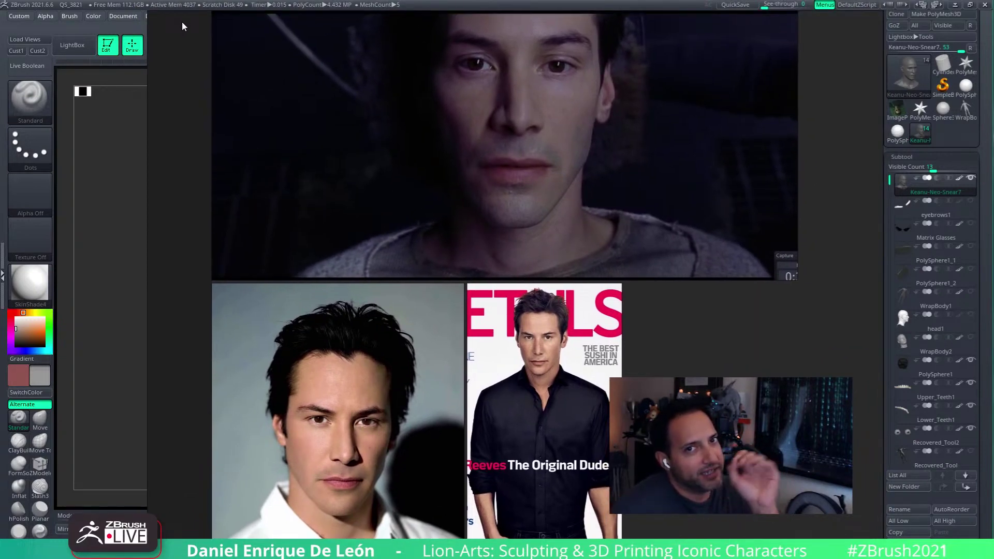
pyautogui.moveTo(182, 22); pyautogui.dragTo(212, 40)
pyautogui.moveTo(216, 5); pyautogui.dragTo(191, 22, button='right')
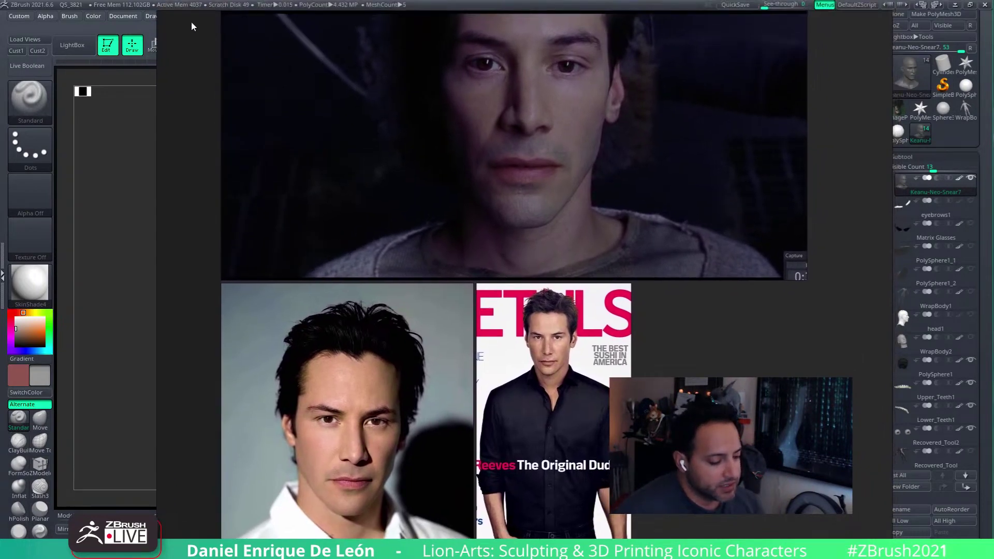
pyautogui.moveTo(191, 21); pyautogui.dragTo(993, 258, button='right')
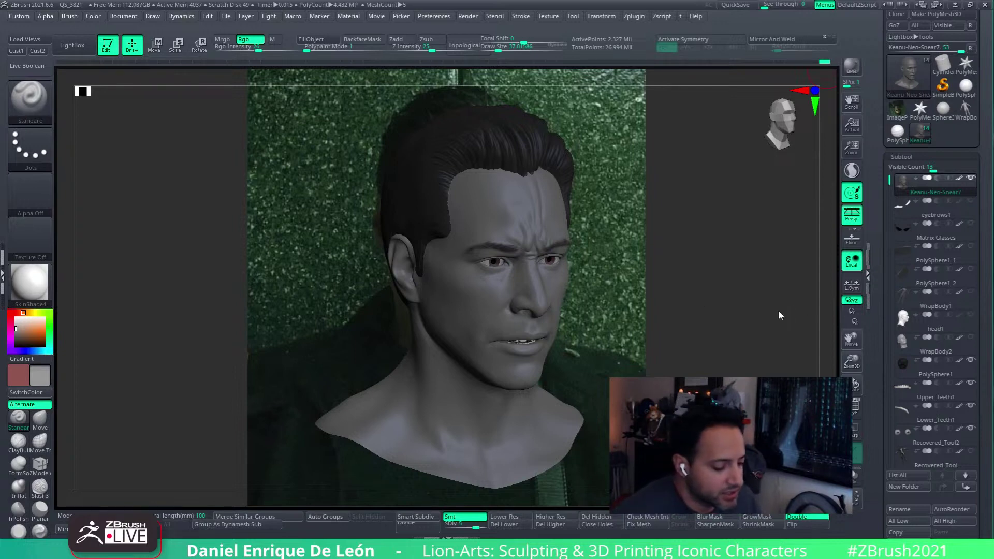
# - Show the Matrix Glasses to view them on the head, hide them again and reselect the Keanu-Neo-Snear7 subtool
pyautogui.moveTo(778, 313); pyautogui.dragTo(766, 314)
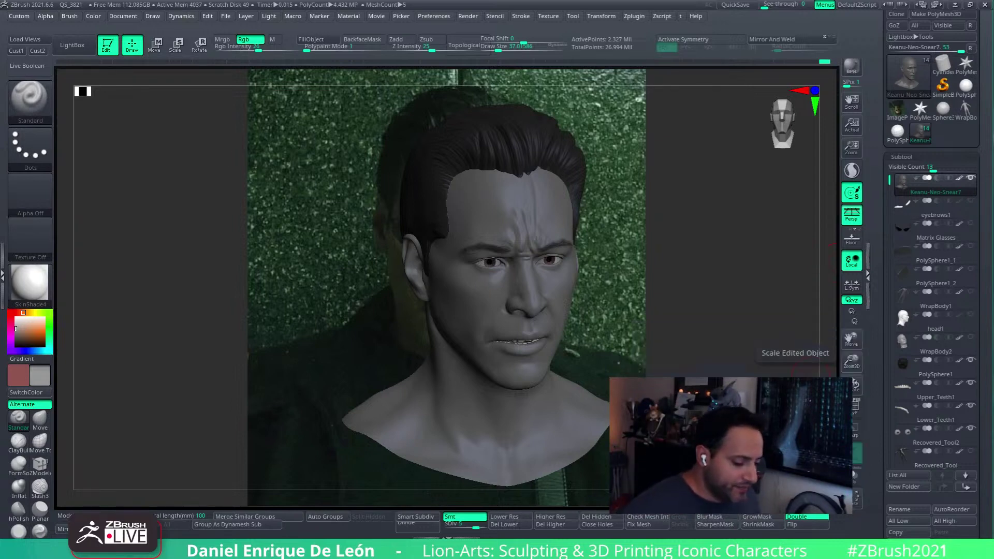
pyautogui.moveTo(735, 332)
pyautogui.mouseDown()
pyautogui.moveTo(707, 326)
pyautogui.moveTo(767, 296)
pyautogui.moveTo(739, 299)
pyautogui.moveTo(683, 224)
pyautogui.moveTo(831, 245)
pyautogui.mouseUp()
pyautogui.click(966, 224)
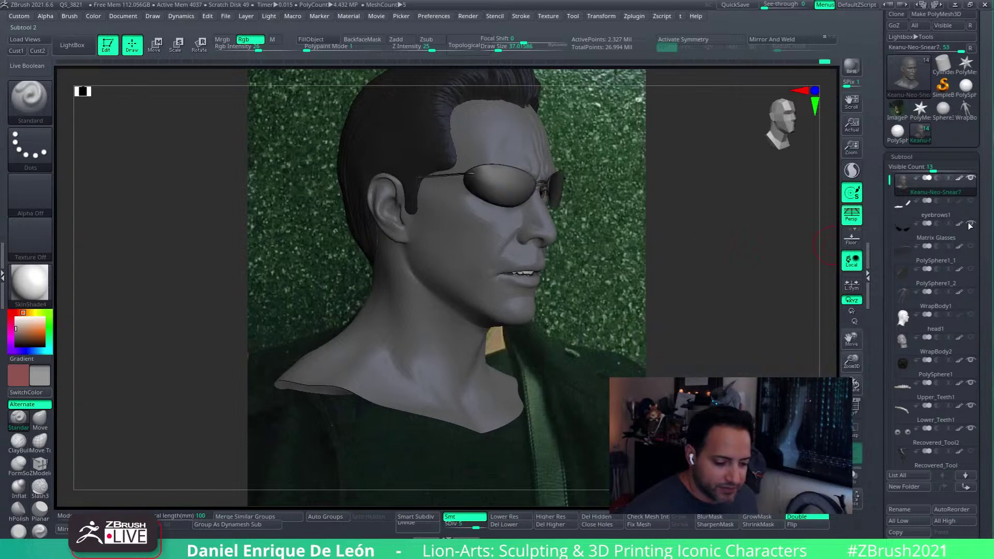
pyautogui.moveTo(750, 315)
pyautogui.mouseDown()
pyautogui.moveTo(683, 329)
pyautogui.moveTo(717, 320)
pyautogui.moveTo(740, 332)
pyautogui.moveTo(704, 278)
pyautogui.mouseUp()
pyautogui.moveTo(713, 207); pyautogui.dragTo(710, 288)
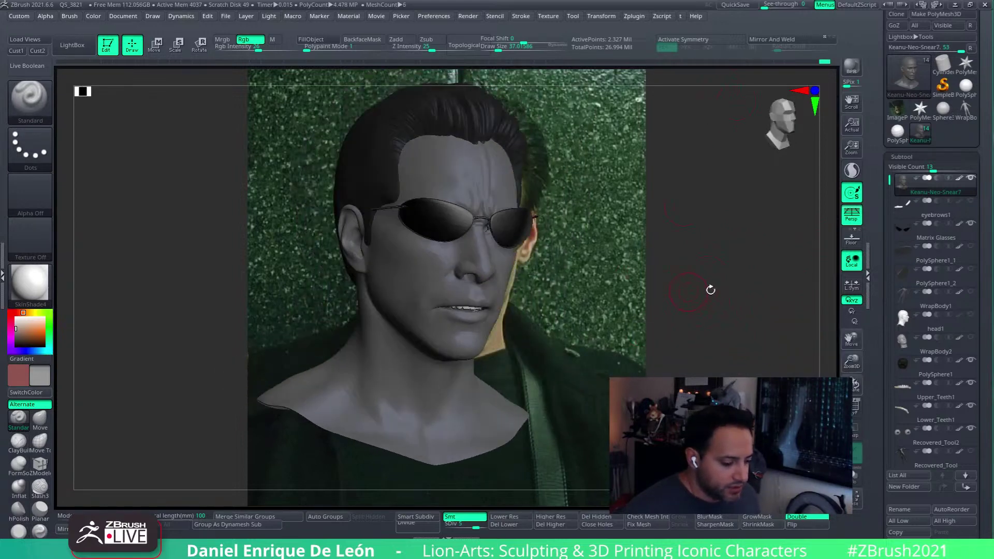
pyautogui.click(971, 234)
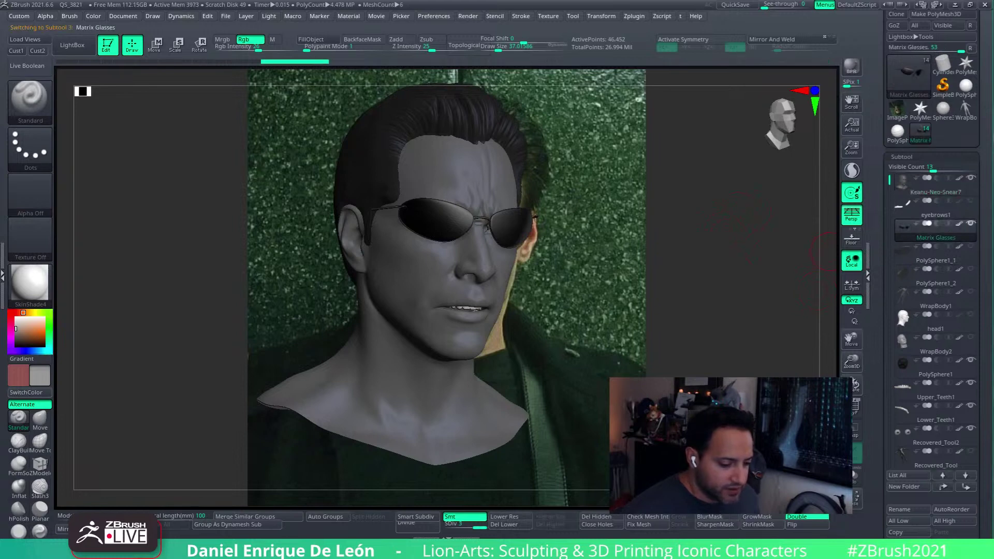
pyautogui.click(971, 223)
pyautogui.click(926, 187)
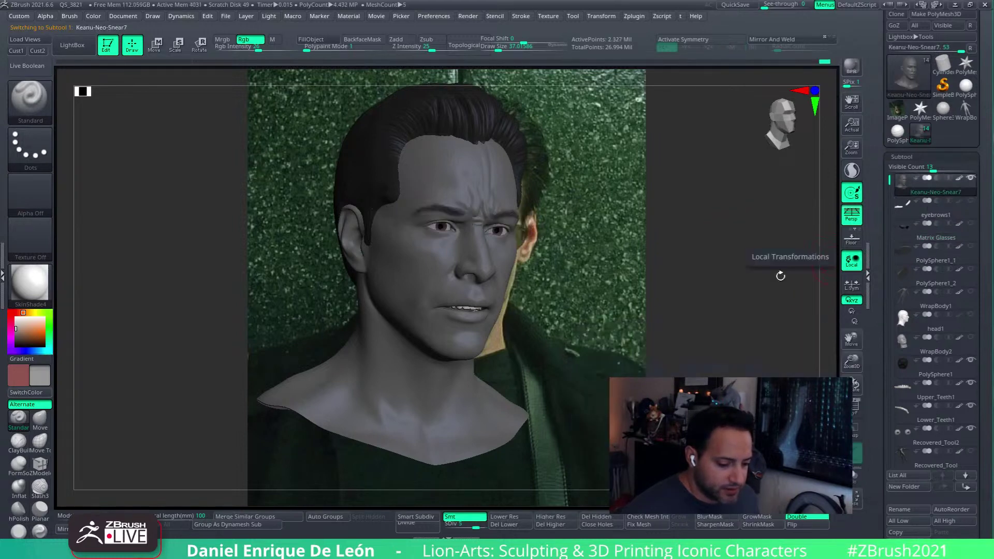
# - Quick-save the project with the head facing front, and save the tool over the existing Keanu-Neo-Snear7 file in The Matrix folder
pyautogui.keyDown('shift'); pyautogui.moveTo(696, 295); pyautogui.dragTo(686, 284); pyautogui.keyUp('shift')
pyautogui.hotkey('ctrl', 's')
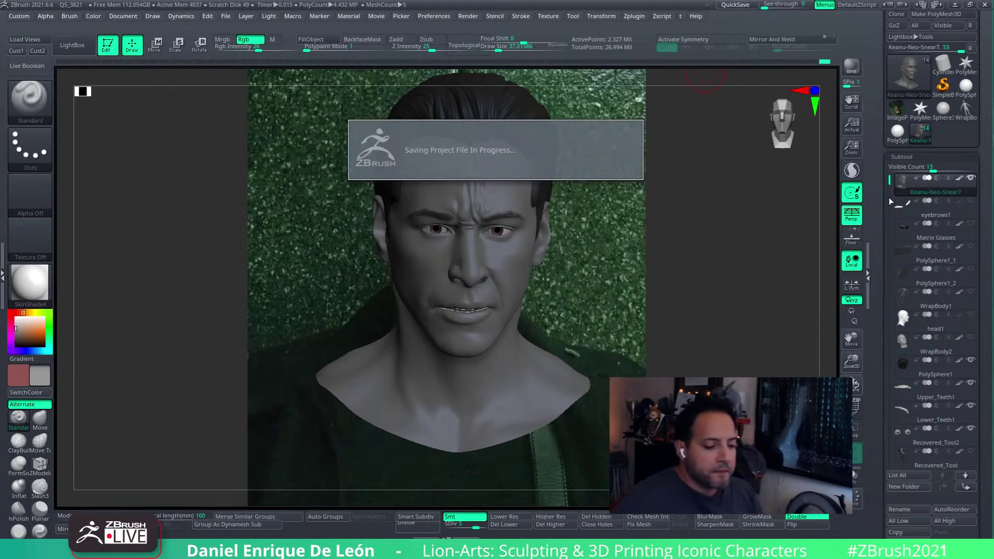
pyautogui.moveTo(974, 64); pyautogui.dragTo(979, 126)
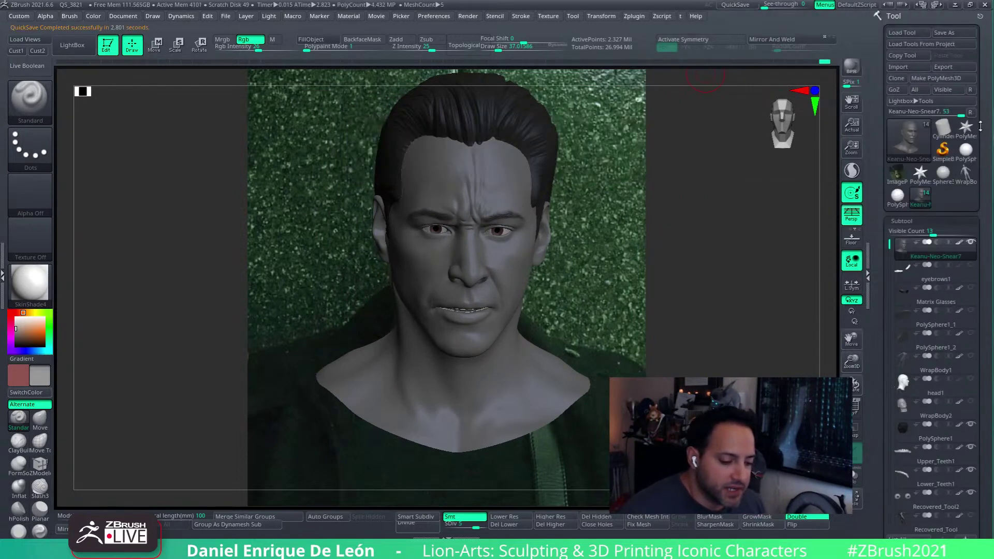
pyautogui.click(944, 32)
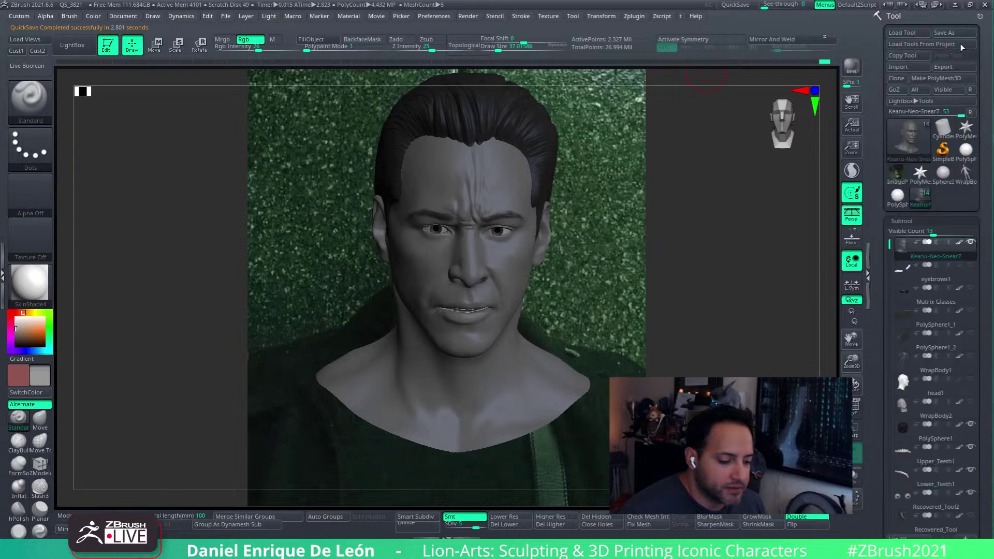
pyautogui.click(953, 32)
pyautogui.click(352, 128)
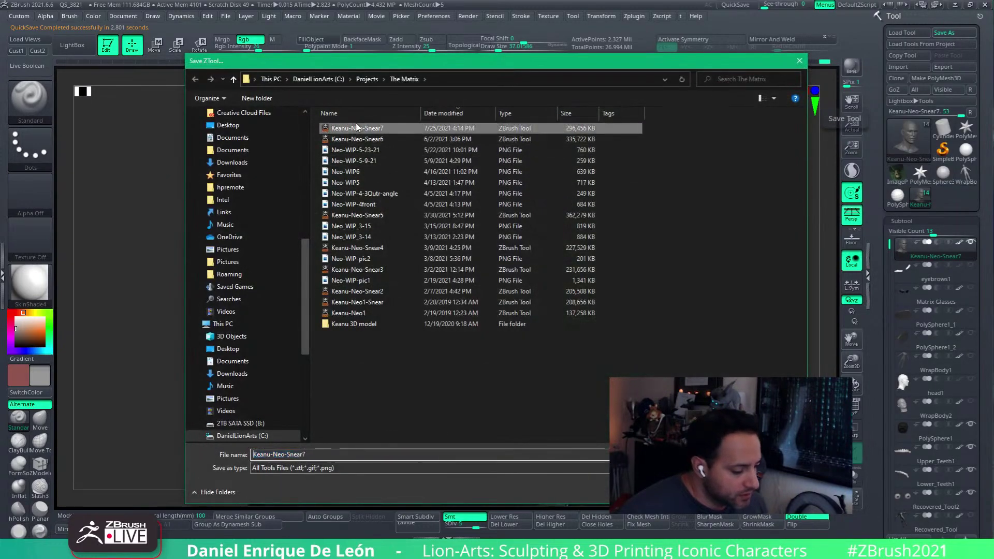
pyautogui.press('Return')
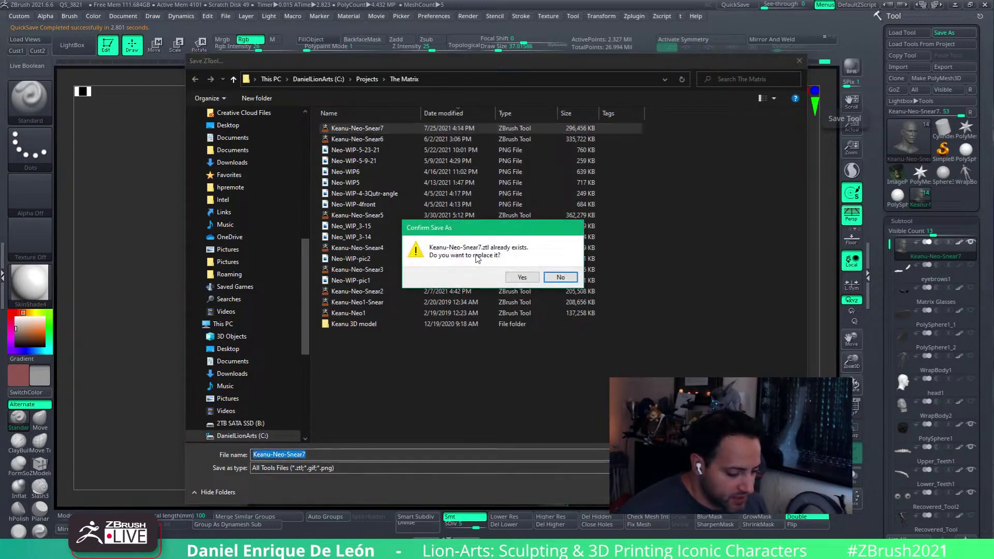
pyautogui.click(526, 278)
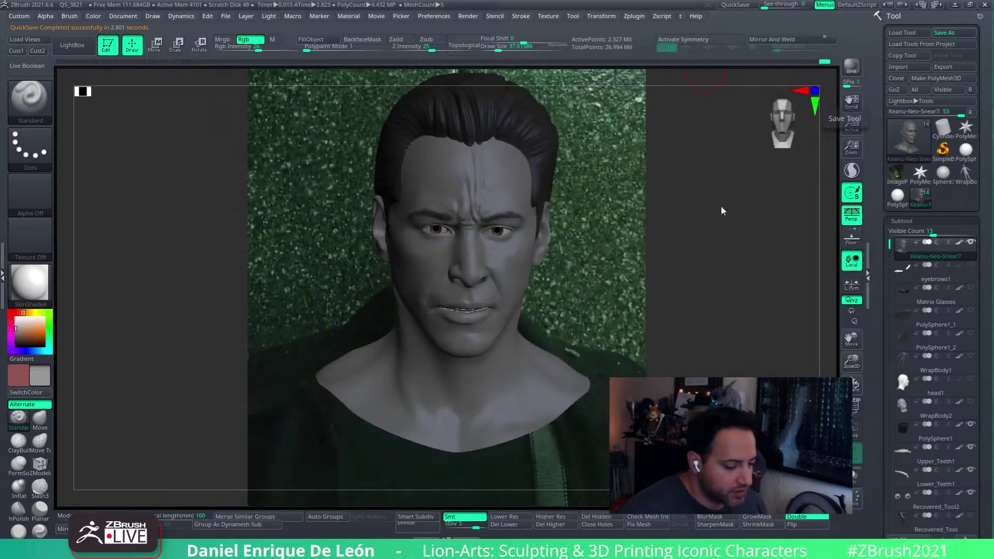